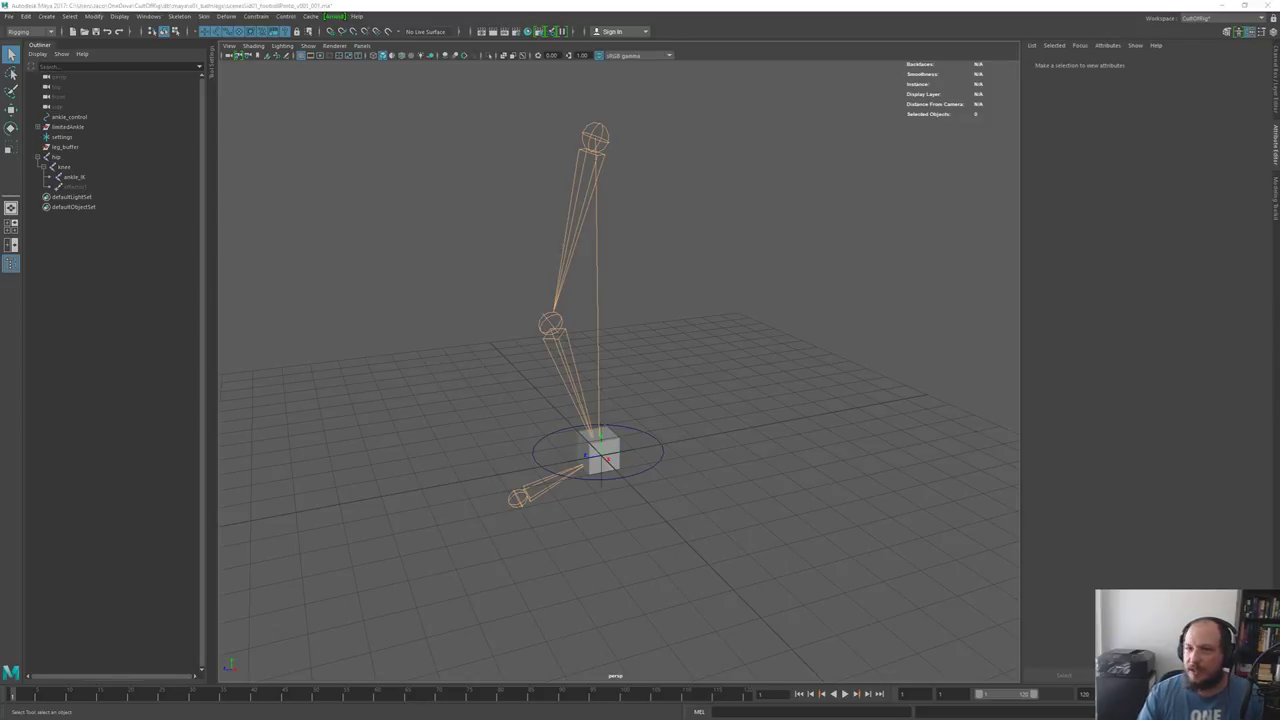
Collapse the hip joint hierarchy in the scene's object list
left_click(776, 426)
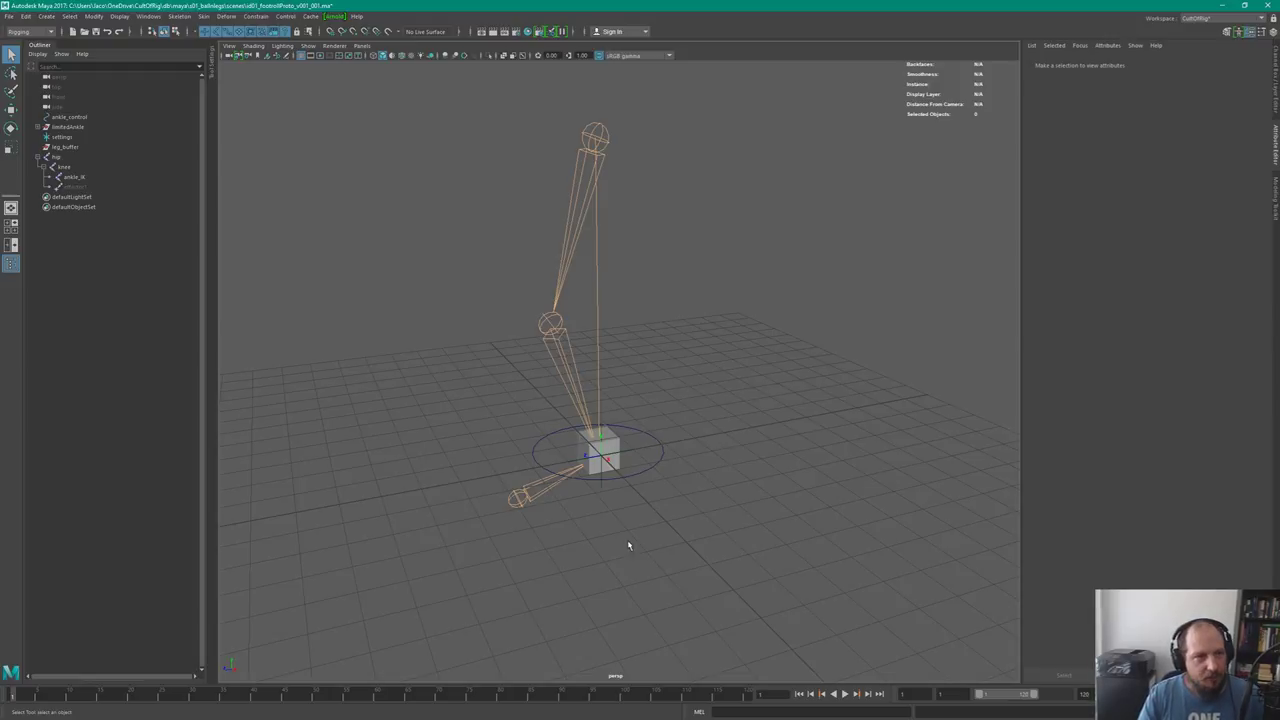
left_click(40, 157)
left_click(41, 127)
left_click(41, 127)
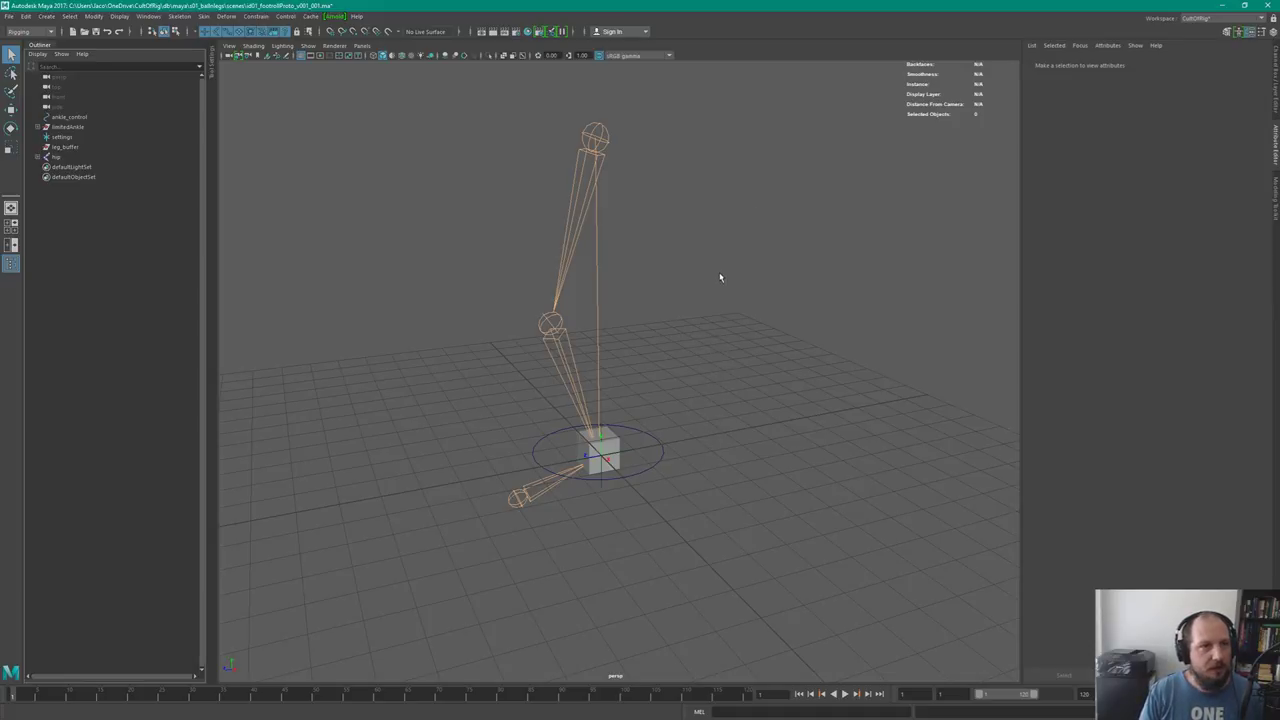
Switch to Mischief and draw two green boxes side by side in the upper part of the canvas
key("alt+Tab")
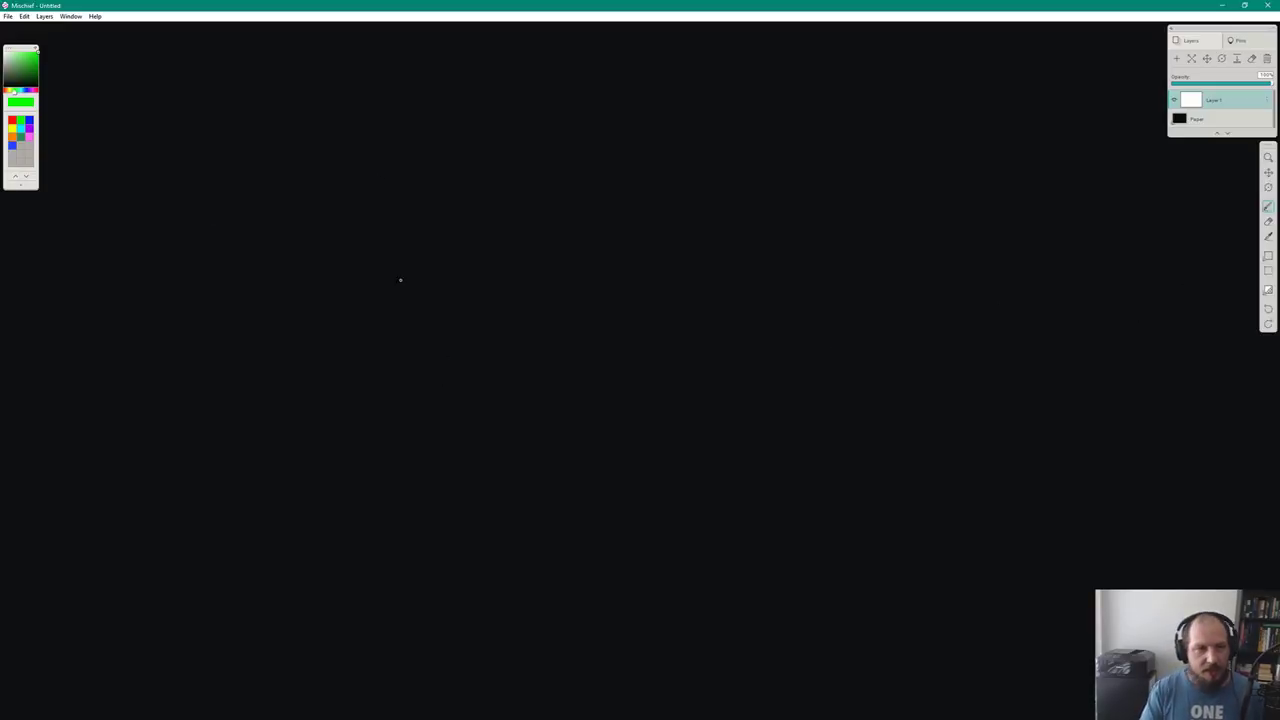
left_click_drag(320, 200, 322, 228)
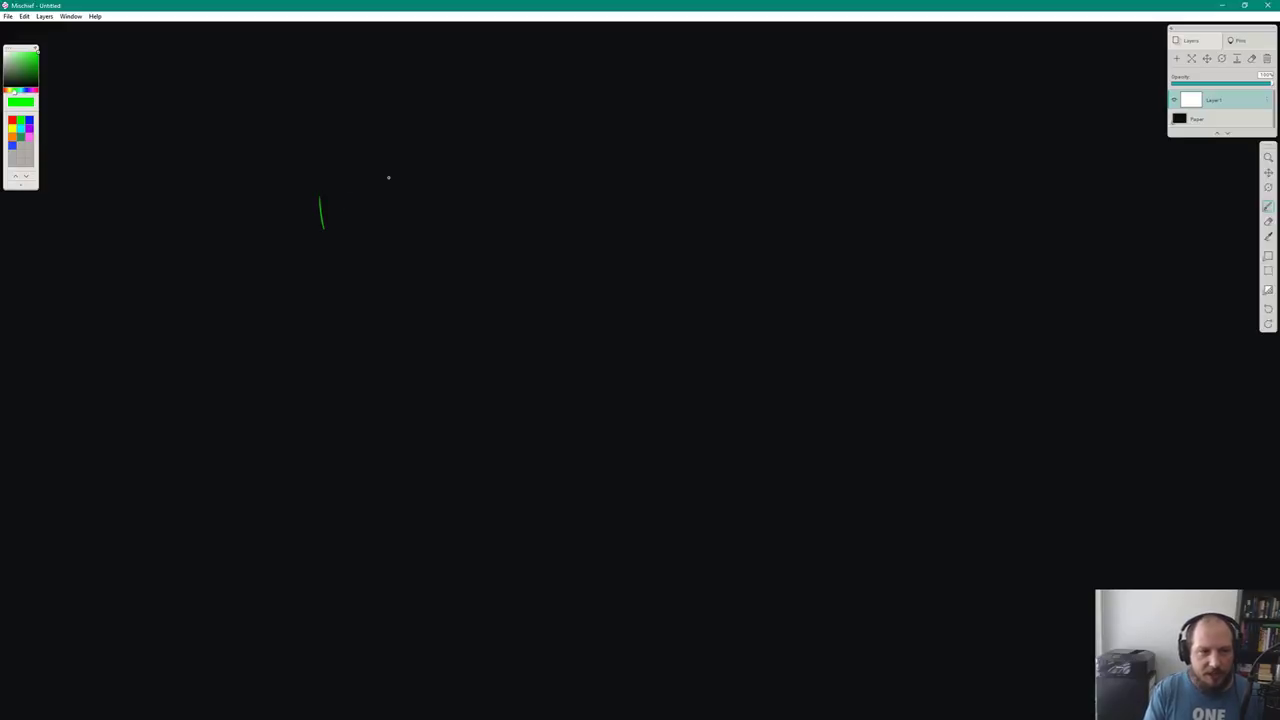
key("ctrl+z")
mouse_move(310, 182)
left_mouse_down()
mouse_move(311, 228)
mouse_move(357, 180)
mouse_move(390, 187)
left_mouse_up()
key("ctrl+z")
left_click_drag(311, 229, 371, 226)
mouse_move(314, 183)
left_mouse_down()
mouse_move(378, 186)
mouse_move(376, 240)
left_mouse_up()
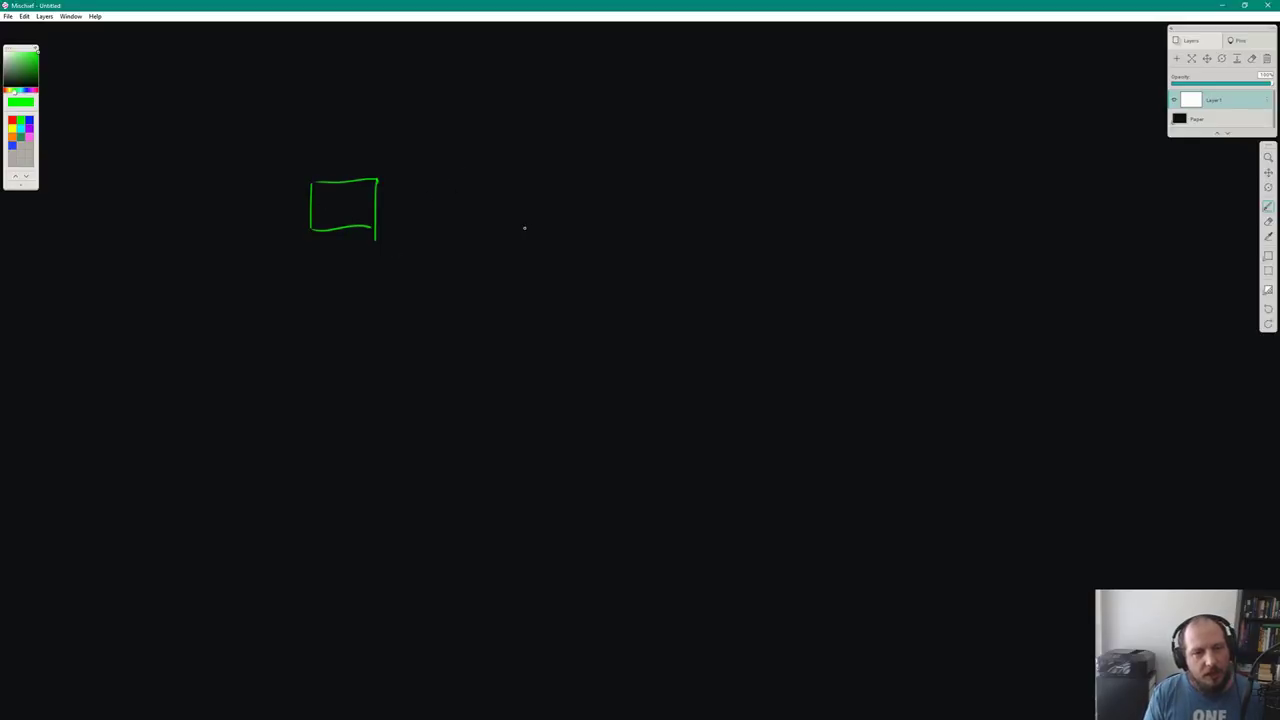
left_click_drag(474, 189, 477, 228)
left_click_drag(471, 177, 557, 178)
left_click_drag(480, 250, 554, 241)
left_click_drag(554, 181, 551, 240)
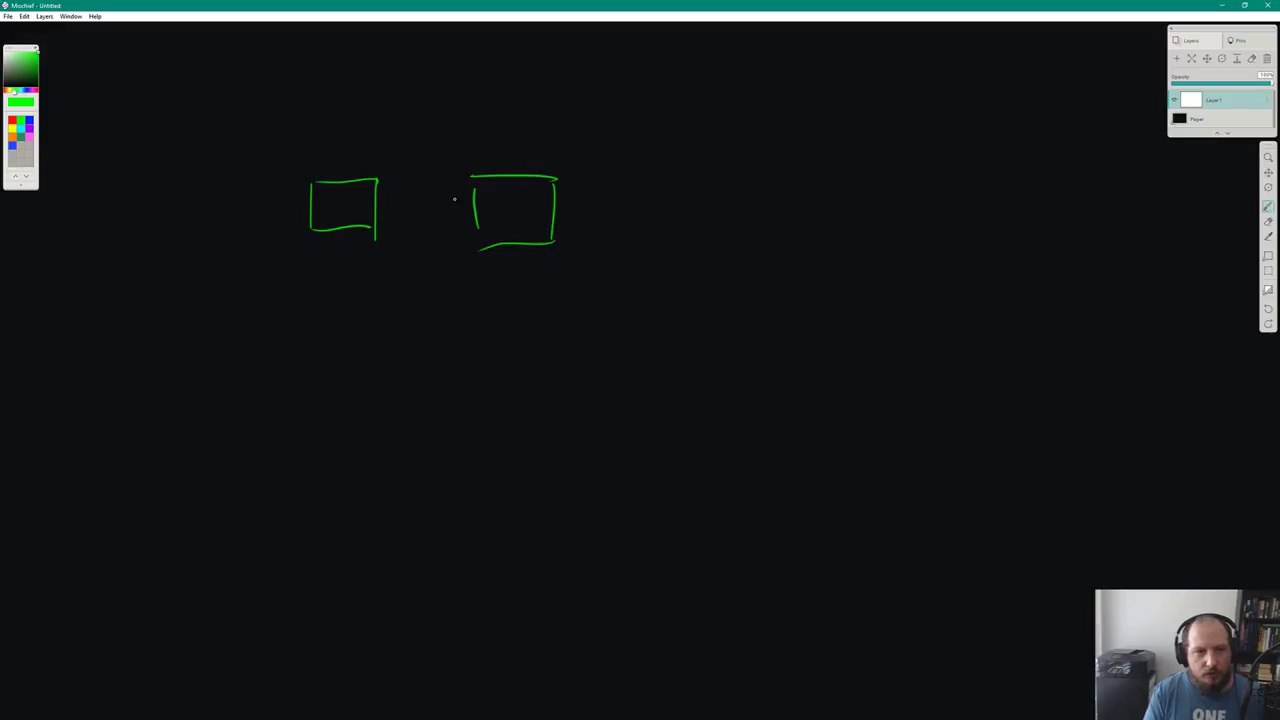
Label the boxes FR and Ankle, and link them with arrows to a third box labelled IK
mouse_move(322, 196)
left_mouse_down()
mouse_move(322, 217)
mouse_move(335, 192)
left_mouse_up()
left_click_drag(323, 204, 343, 212)
mouse_move(343, 193)
left_mouse_down()
mouse_move(357, 209)
mouse_move(469, 206)
mouse_move(463, 217)
mouse_move(502, 223)
mouse_move(508, 212)
mouse_move(520, 222)
mouse_move(533, 198)
mouse_move(535, 225)
left_mouse_up()
mouse_move(537, 199)
left_mouse_down()
mouse_move(547, 229)
mouse_move(576, 208)
mouse_move(622, 206)
left_mouse_up()
left_click_drag(619, 198, 638, 237)
left_click_drag(641, 177, 743, 174)
left_click_drag(642, 237, 732, 228)
left_click_drag(741, 172, 732, 231)
mouse_move(667, 198)
left_mouse_down()
mouse_move(667, 215)
mouse_move(700, 216)
mouse_move(676, 197)
mouse_move(678, 220)
left_mouse_up()
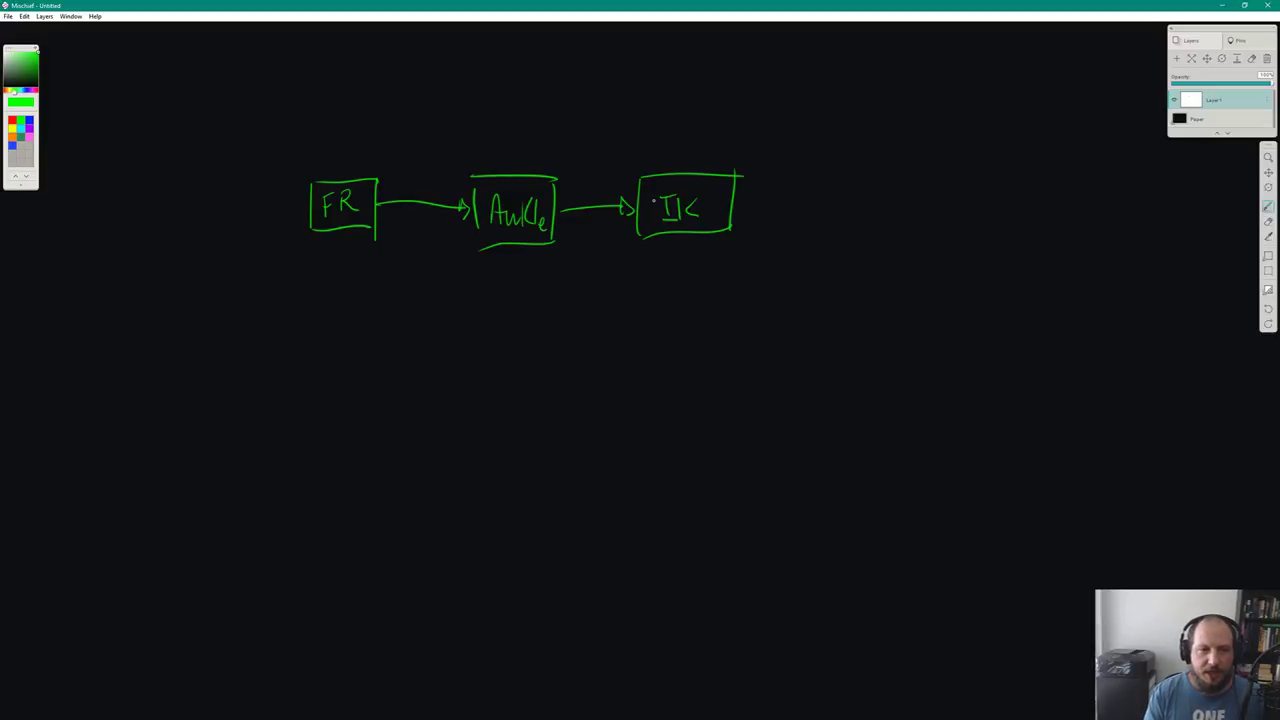
Draw a larger frame around the FR box
mouse_move(282, 272)
left_mouse_down()
mouse_move(292, 160)
mouse_move(390, 156)
mouse_move(397, 278)
mouse_move(304, 256)
left_mouse_up()
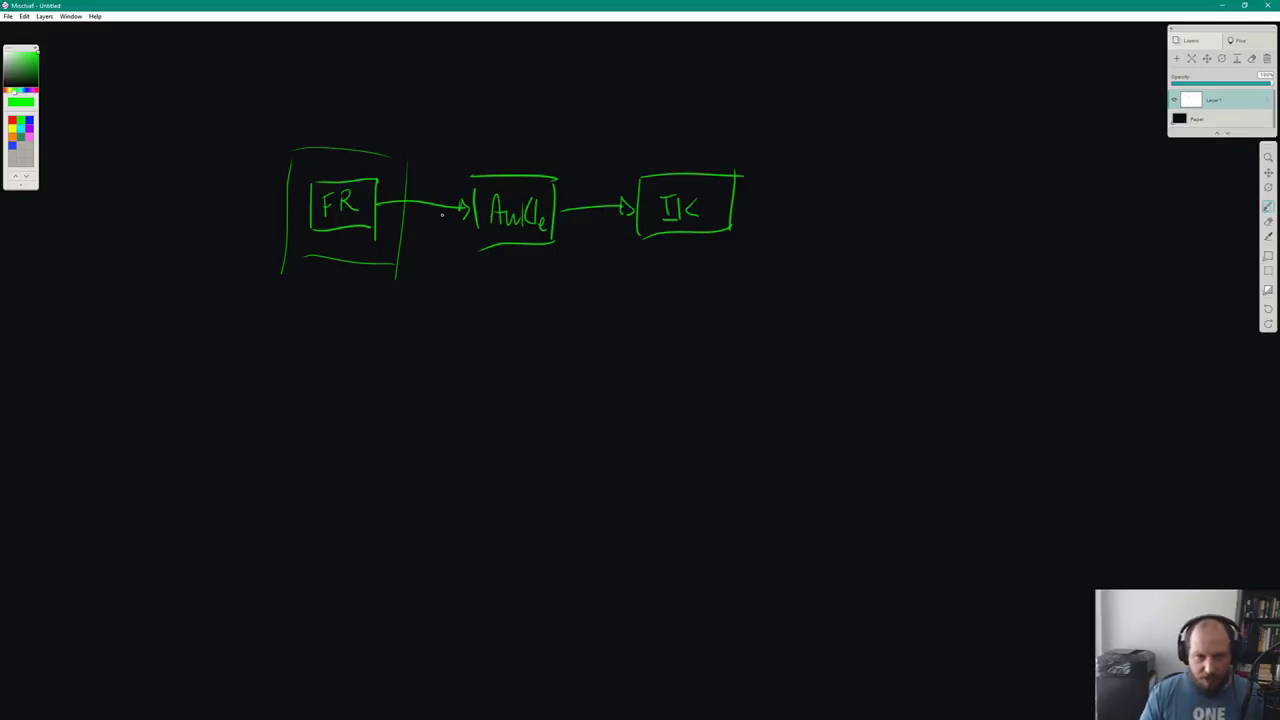
left_click_drag(304, 257, 284, 264)
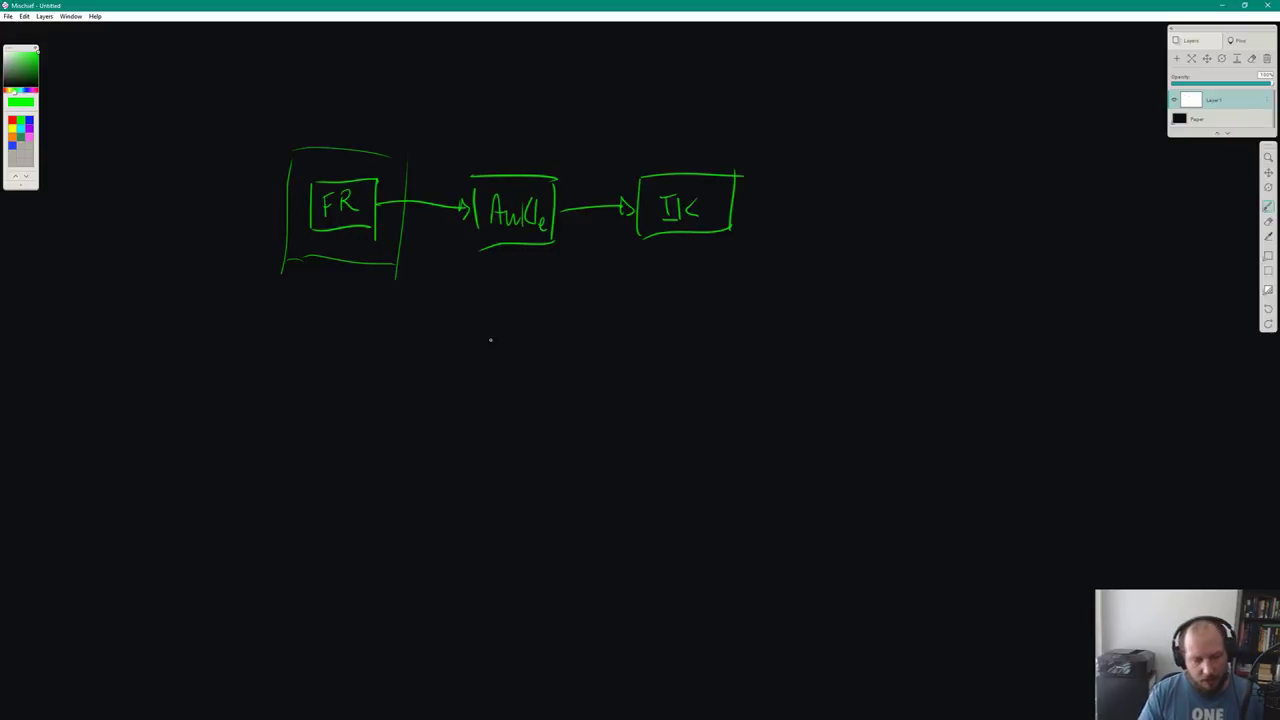
Draw a large green circle below the FR box, with one arrow entering it and one arrow leaving it
scroll(434, 386, "left", 3)
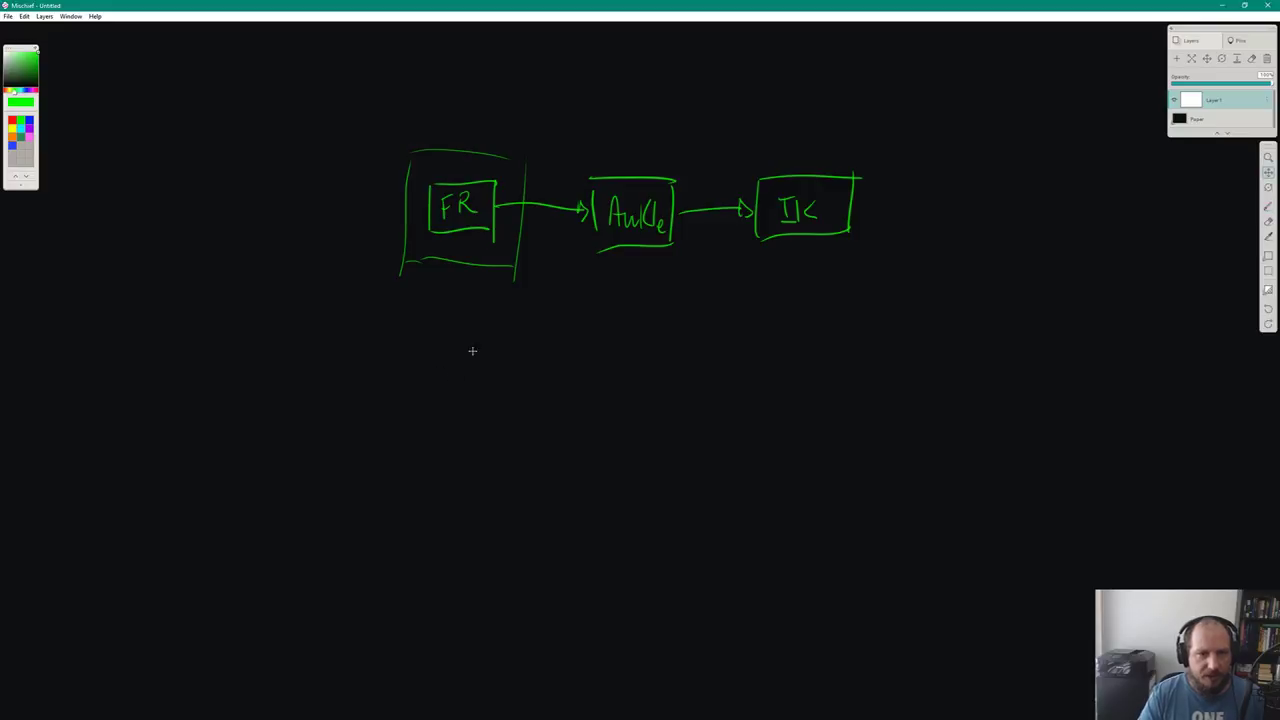
scroll(370, 288, "down", 1)
scroll(370, 288, "left", 1)
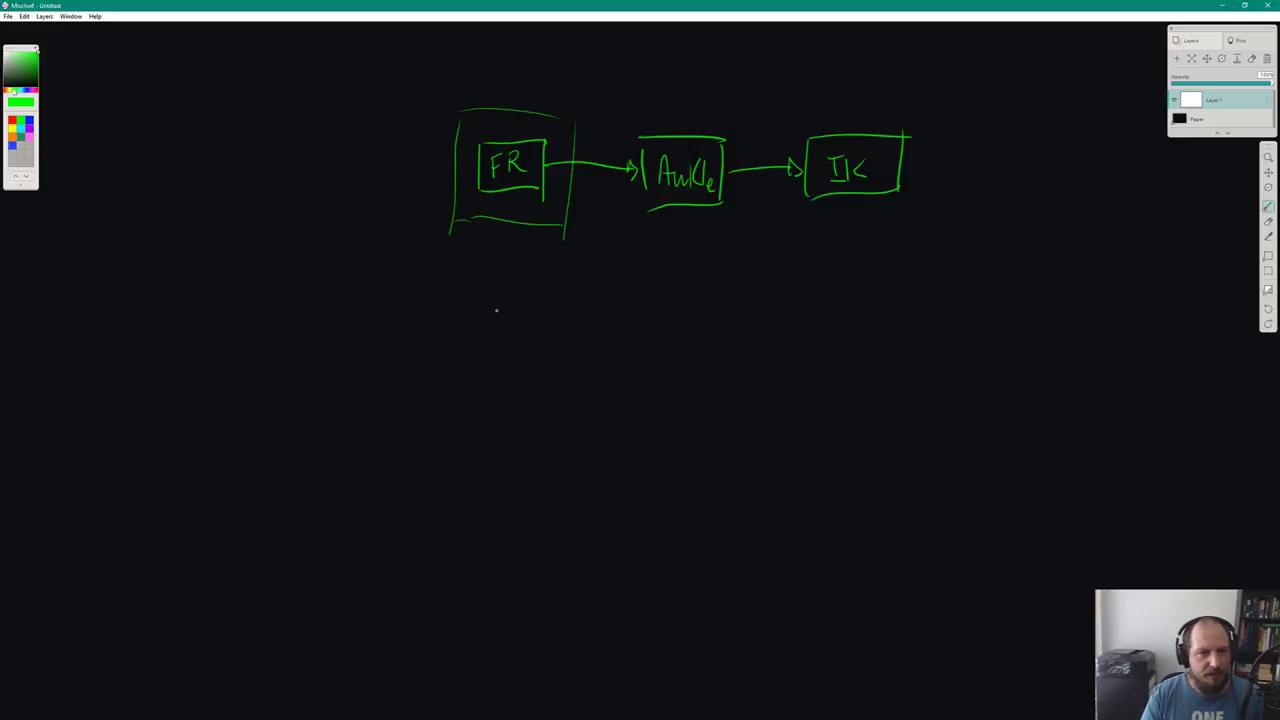
mouse_move(513, 305)
left_mouse_down()
mouse_move(559, 478)
mouse_move(491, 300)
mouse_move(521, 298)
left_mouse_up()
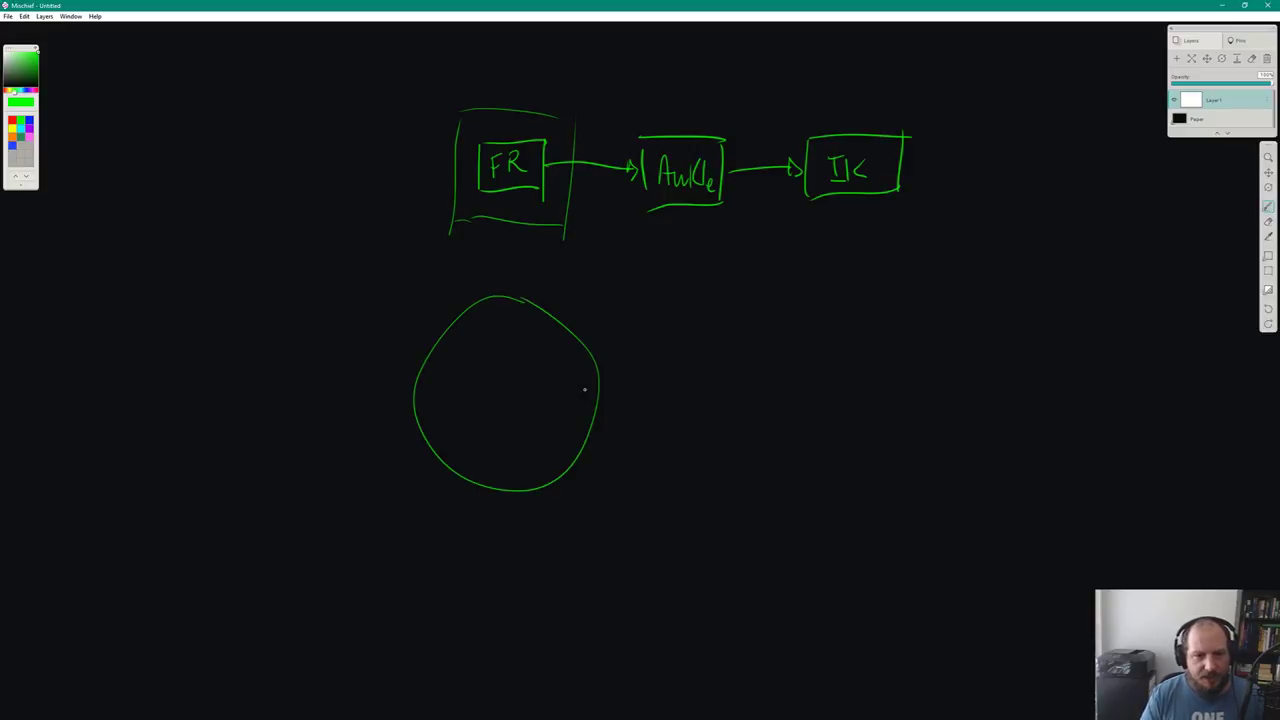
left_click_drag(617, 394, 672, 394)
mouse_move(678, 380)
left_mouse_down()
mouse_move(678, 400)
mouse_move(690, 392)
left_mouse_up()
left_click_drag(336, 401, 410, 400)
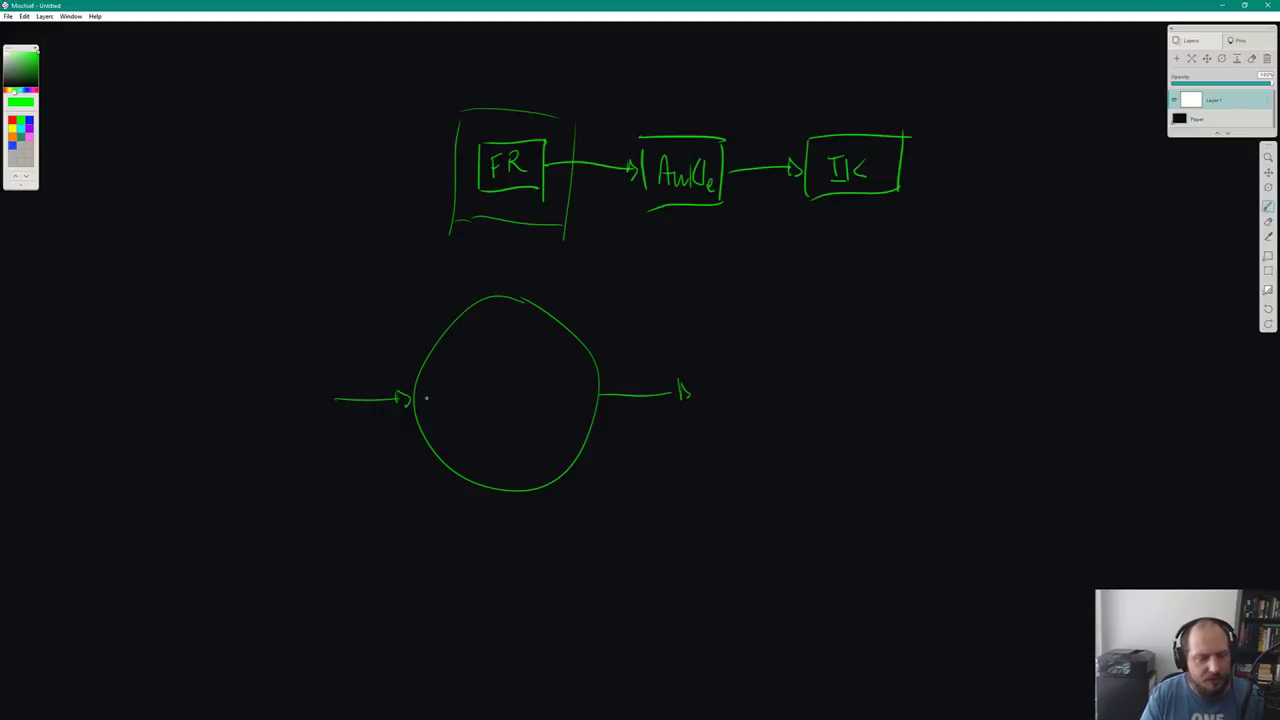
Draw inward-facing square brackets over both sides of the large circle
mouse_move(416, 324)
left_mouse_down()
mouse_move(441, 331)
mouse_move(428, 462)
left_mouse_up()
left_click_drag(424, 325, 440, 324)
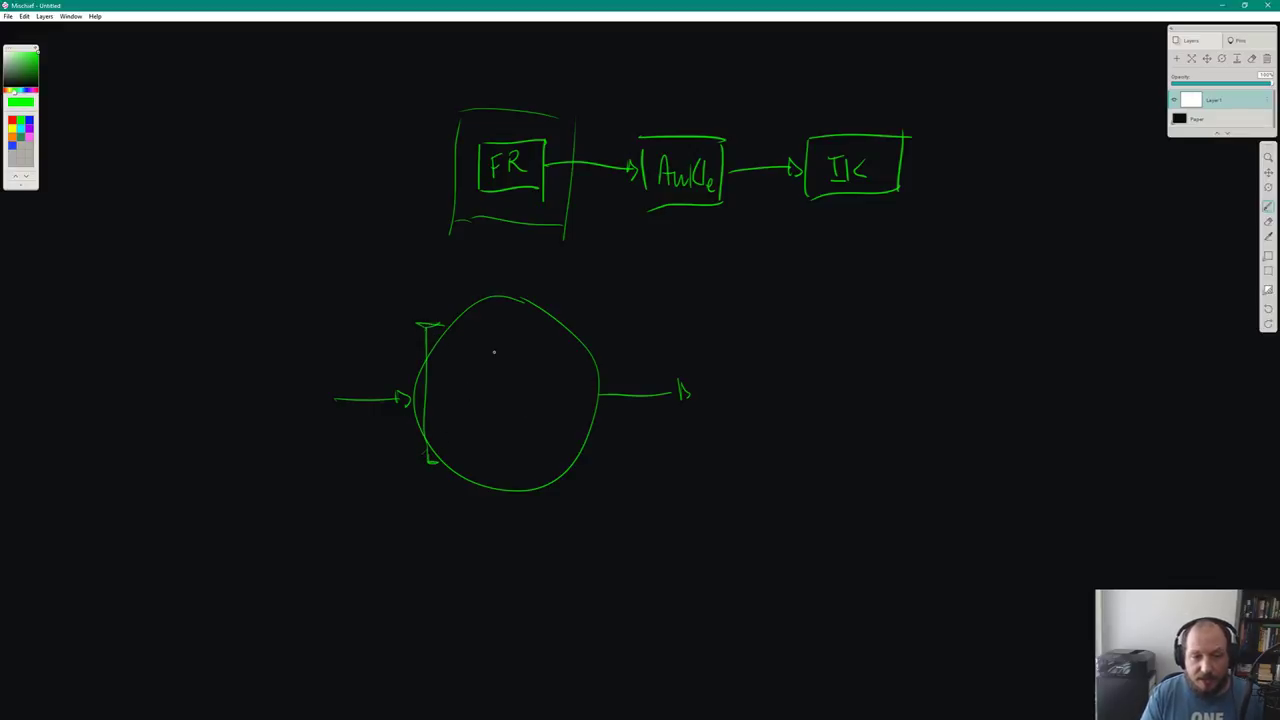
mouse_move(566, 330)
left_mouse_down()
mouse_move(598, 329)
mouse_move(587, 462)
left_mouse_up()
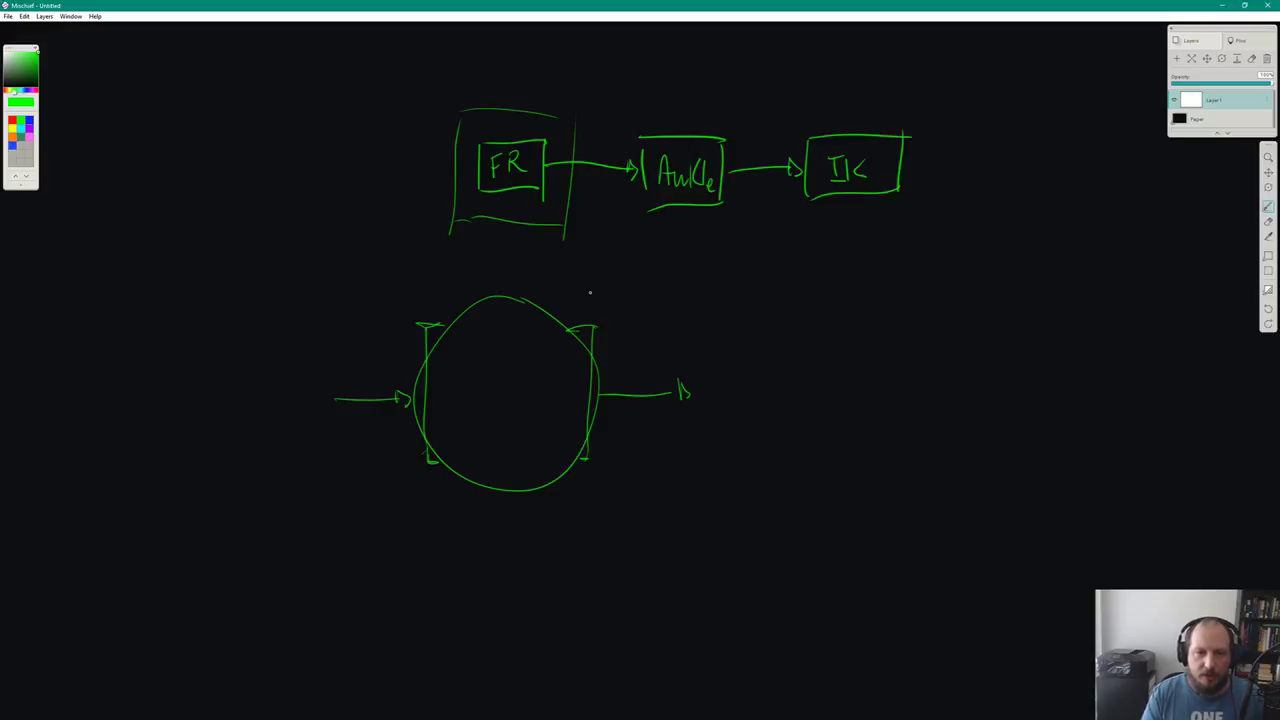
Sketch a small ringed circle with two bent legs below the IK box
mouse_move(936, 259)
left_mouse_down()
mouse_move(934, 284)
mouse_move(889, 332)
mouse_move(907, 363)
left_mouse_up()
mouse_move(932, 296)
left_mouse_down()
mouse_move(920, 324)
mouse_move(940, 351)
left_mouse_up()
left_click_drag(937, 297, 963, 271)
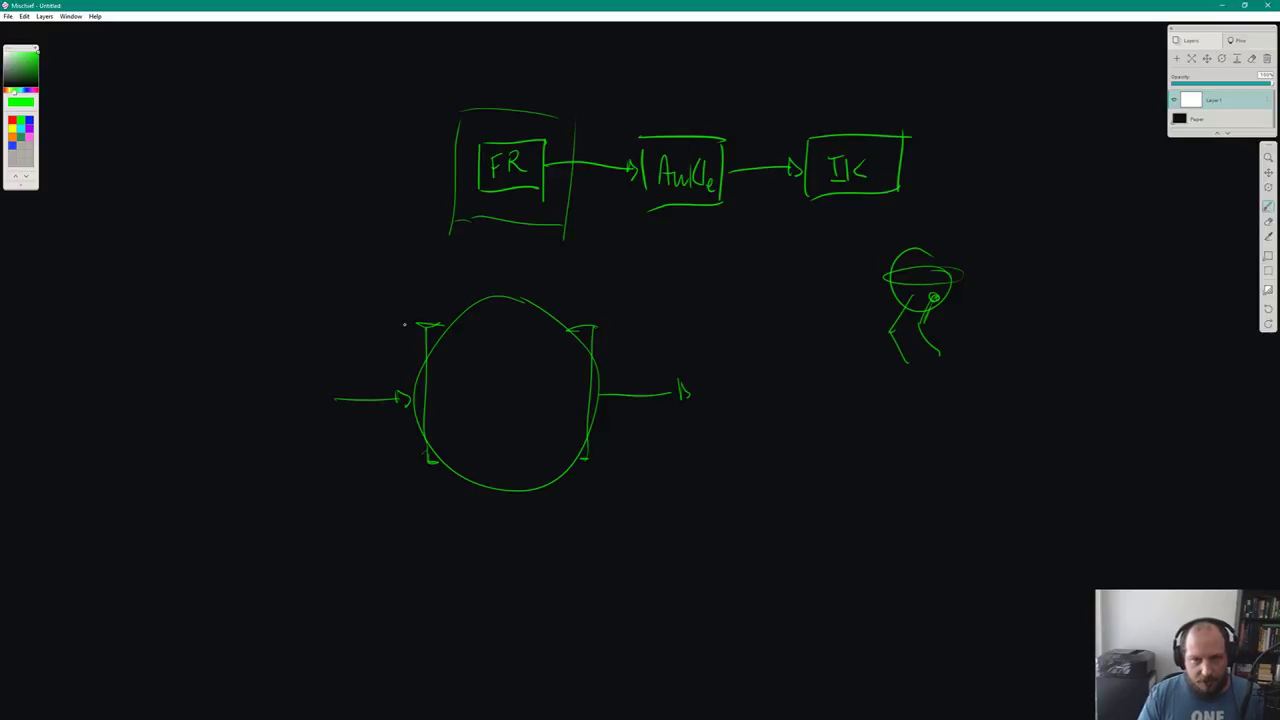
Write FR inside the large circle and sketch a bent chain of three joints below it
mouse_move(475, 371)
left_mouse_down()
mouse_move(476, 422)
mouse_move(492, 369)
left_mouse_up()
mouse_move(474, 398)
left_mouse_down()
mouse_move(490, 396)
mouse_move(507, 421)
left_mouse_up()
mouse_move(507, 374)
left_mouse_down()
mouse_move(510, 400)
mouse_move(531, 411)
left_mouse_up()
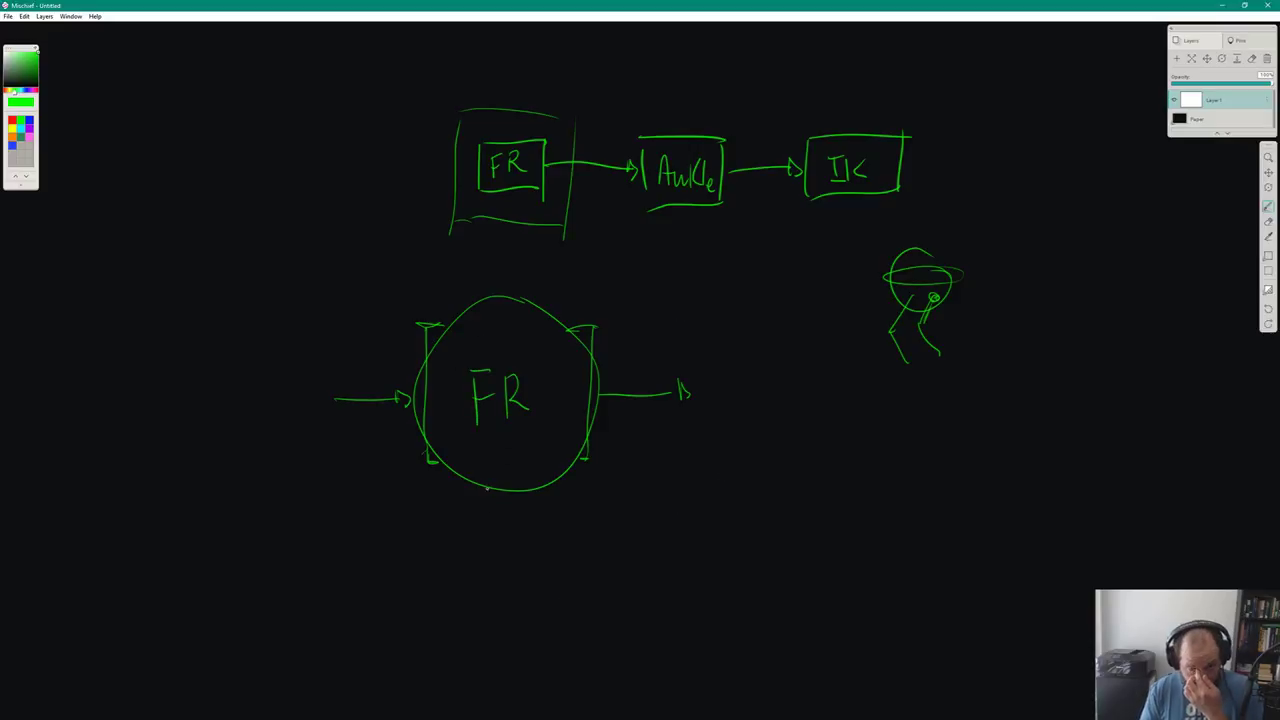
mouse_move(446, 618)
left_mouse_down()
mouse_move(546, 565)
mouse_move(449, 612)
left_mouse_up()
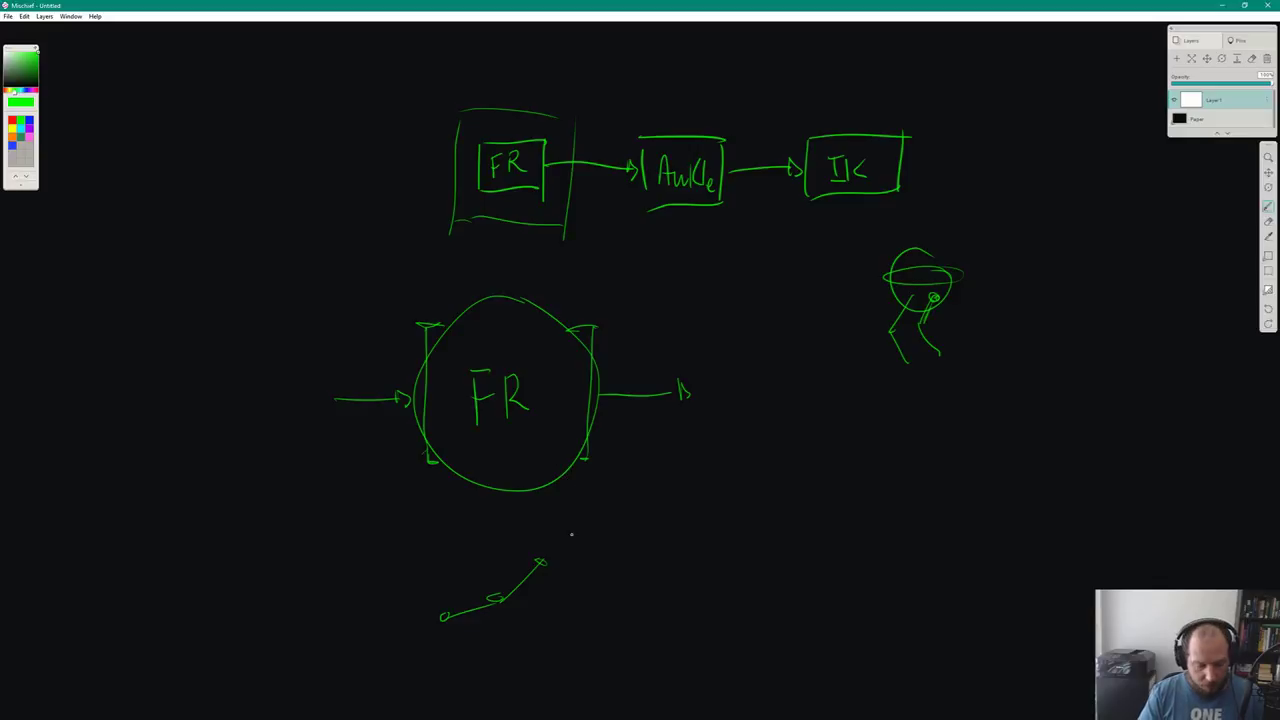
Change the brush colour to cyan
scroll(559, 537, "down", 2)
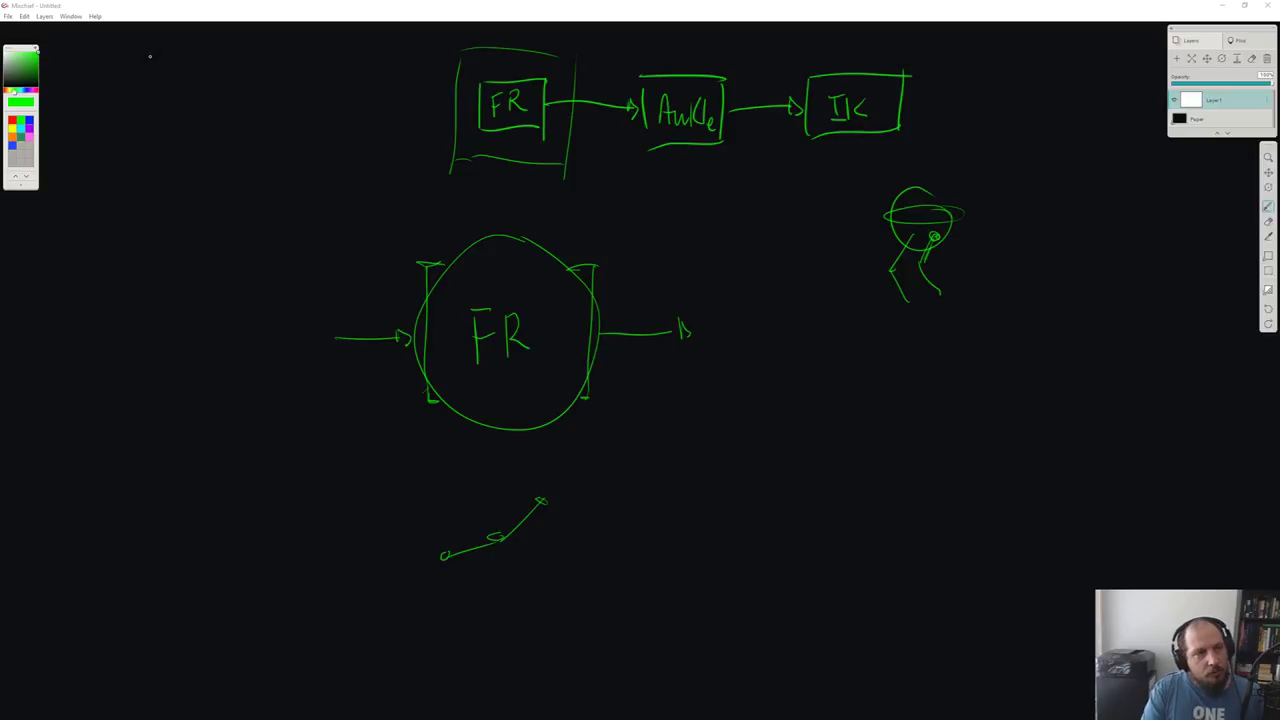
left_click(23, 133)
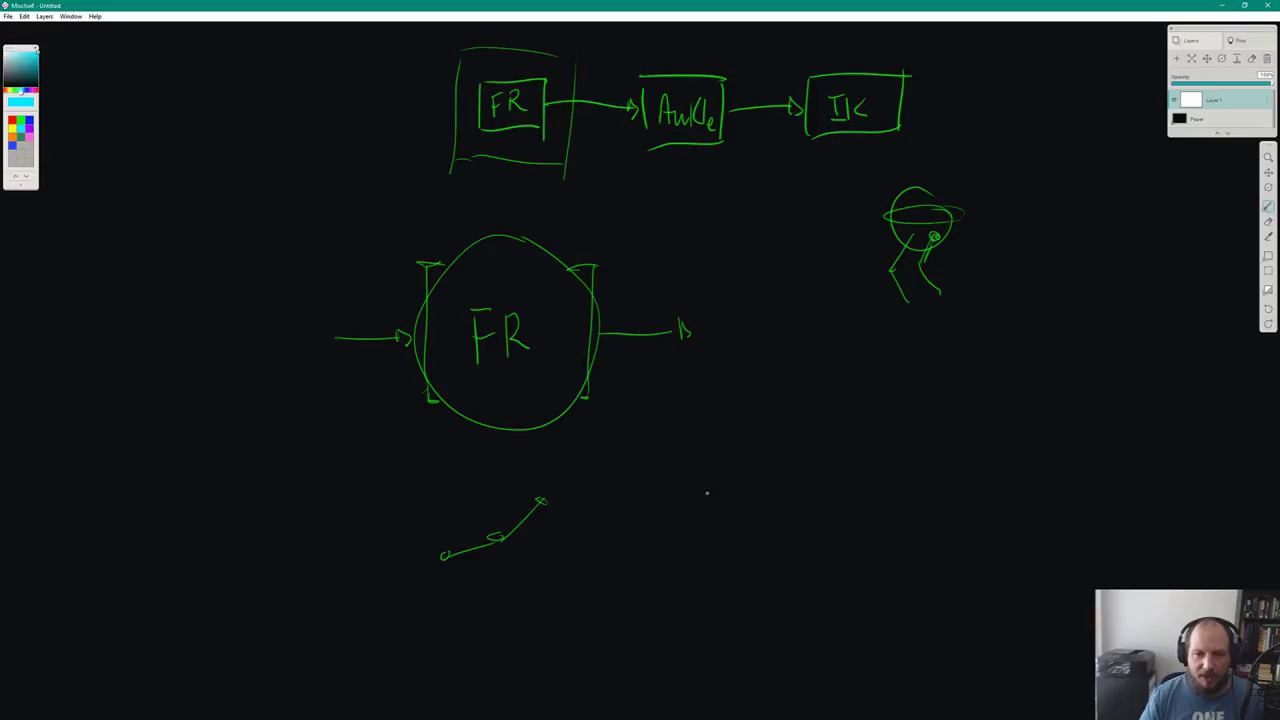
Sketch a curve with a vertical line and a dome at its lower end, plus two small cameras facing it
left_click_drag(702, 440, 771, 580)
mouse_move(996, 438)
left_mouse_down()
mouse_move(1016, 407)
mouse_move(1050, 420)
mouse_move(1038, 434)
mouse_move(1055, 427)
mouse_move(979, 422)
mouse_move(984, 450)
mouse_move(999, 439)
left_mouse_up()
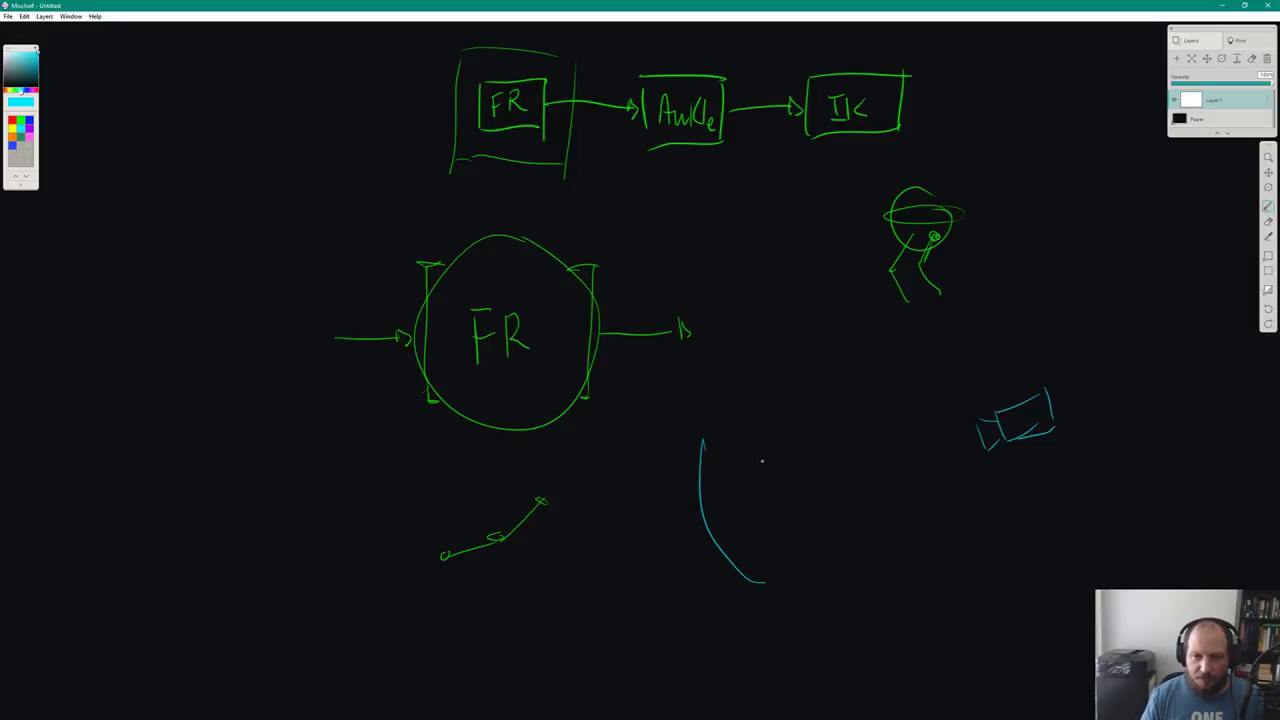
mouse_move(988, 492)
left_mouse_down()
mouse_move(988, 507)
mouse_move(1006, 493)
mouse_move(1014, 509)
left_mouse_up()
mouse_move(1014, 476)
left_mouse_down()
mouse_move(1060, 479)
mouse_move(1025, 514)
left_mouse_up()
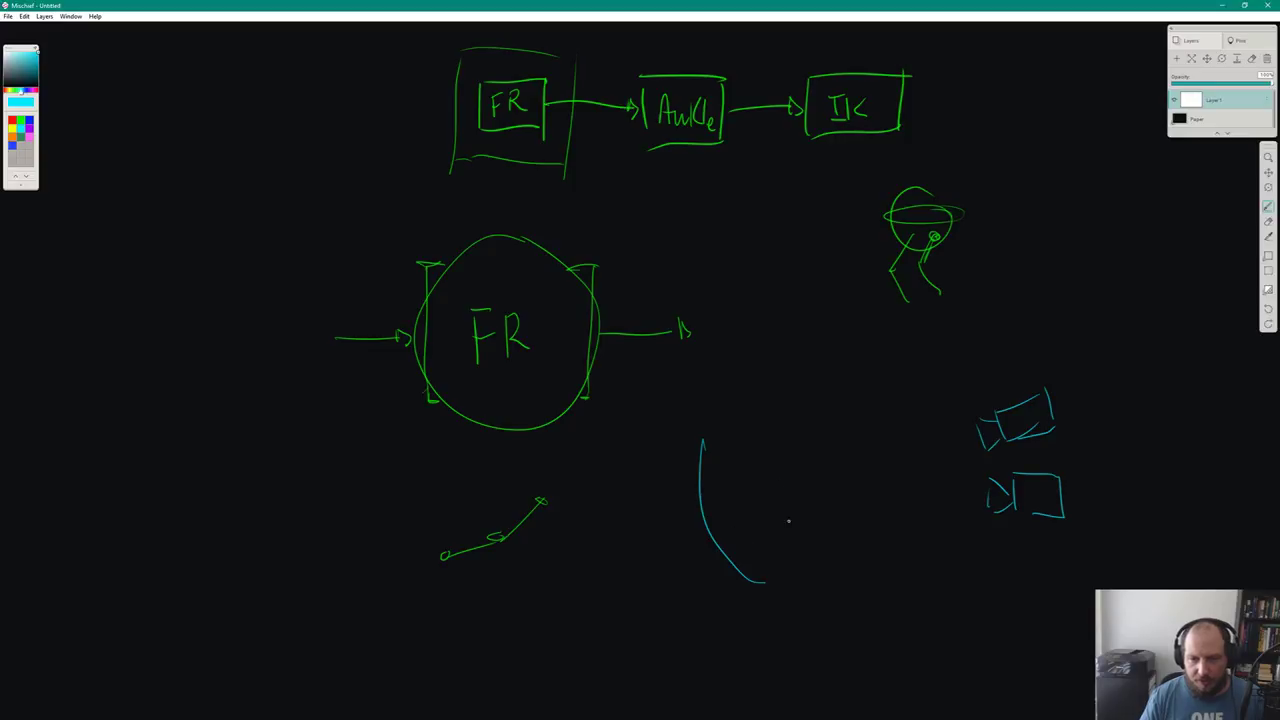
left_click_drag(764, 372, 769, 627)
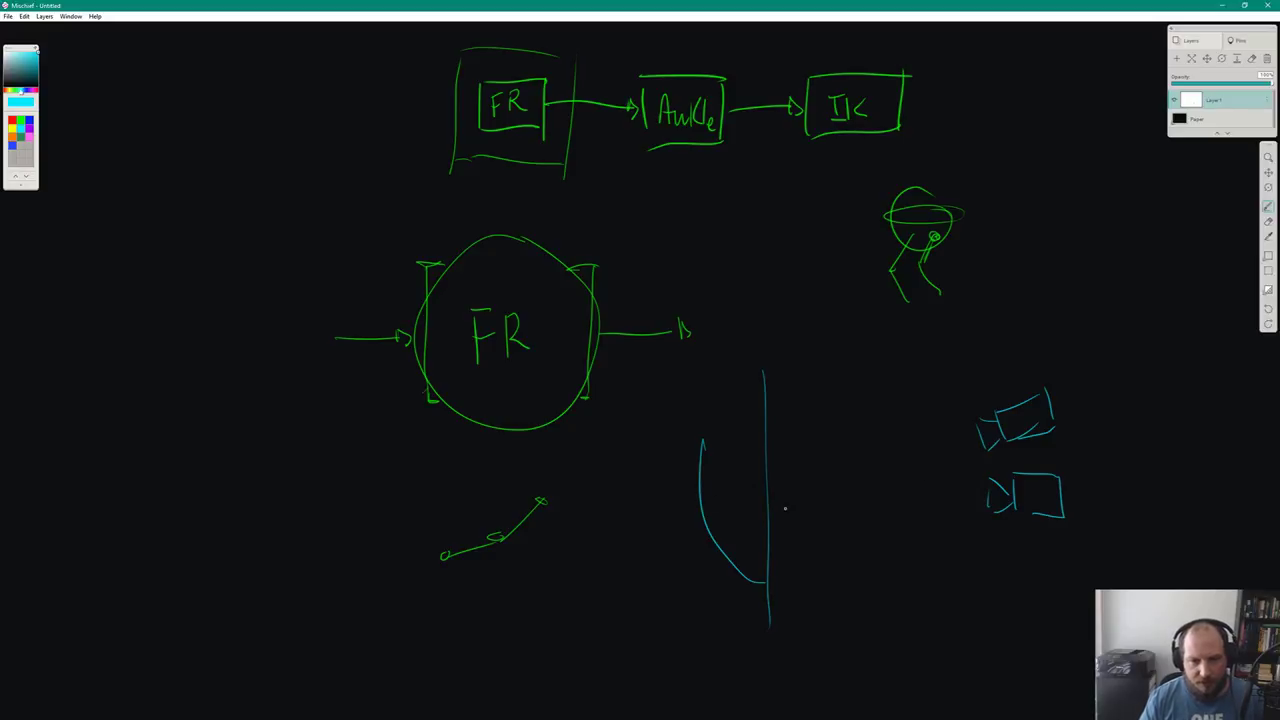
mouse_move(741, 567)
left_mouse_down()
mouse_move(759, 542)
mouse_move(797, 567)
left_mouse_up()
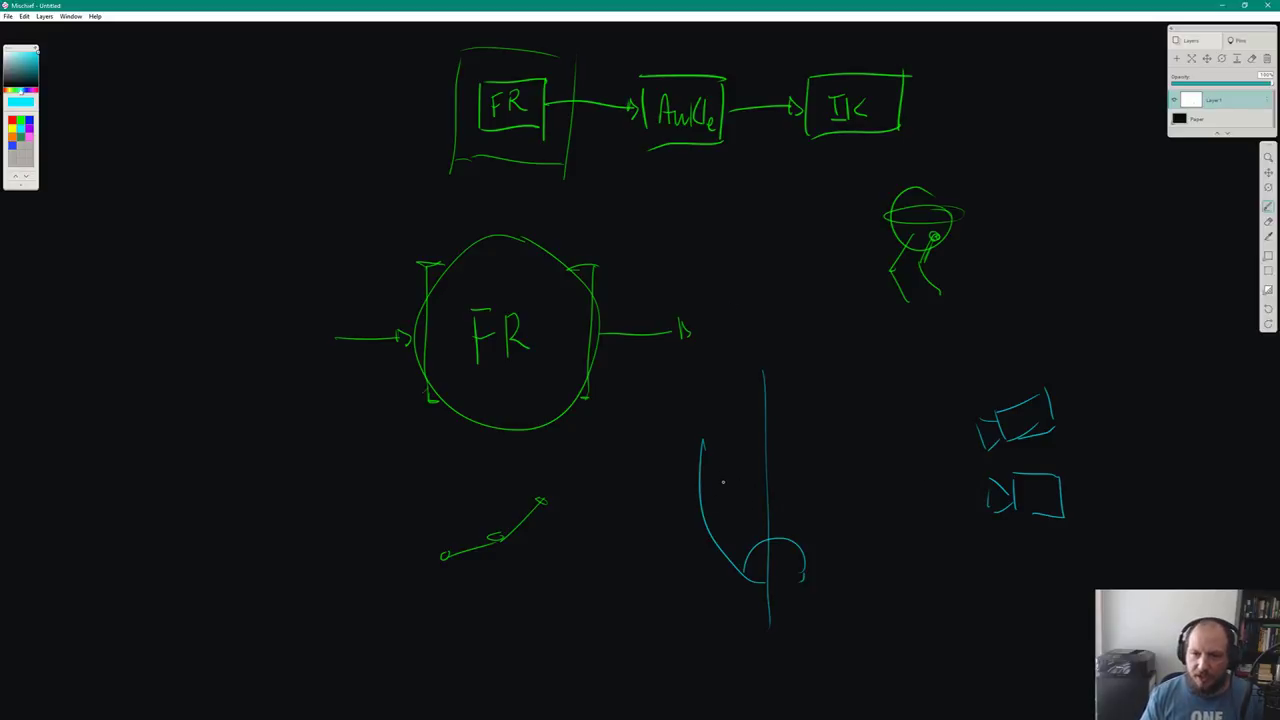
Erase the cyan curve, line, dome and both camera sketches
key("e")
mouse_move(717, 457)
left_mouse_down()
mouse_move(753, 418)
mouse_move(710, 498)
mouse_move(738, 457)
mouse_move(781, 488)
mouse_move(782, 607)
left_mouse_up()
mouse_move(980, 420)
left_mouse_down()
mouse_move(1011, 391)
mouse_move(977, 559)
mouse_move(1005, 538)
mouse_move(1048, 426)
mouse_move(1068, 515)
left_mouse_up()
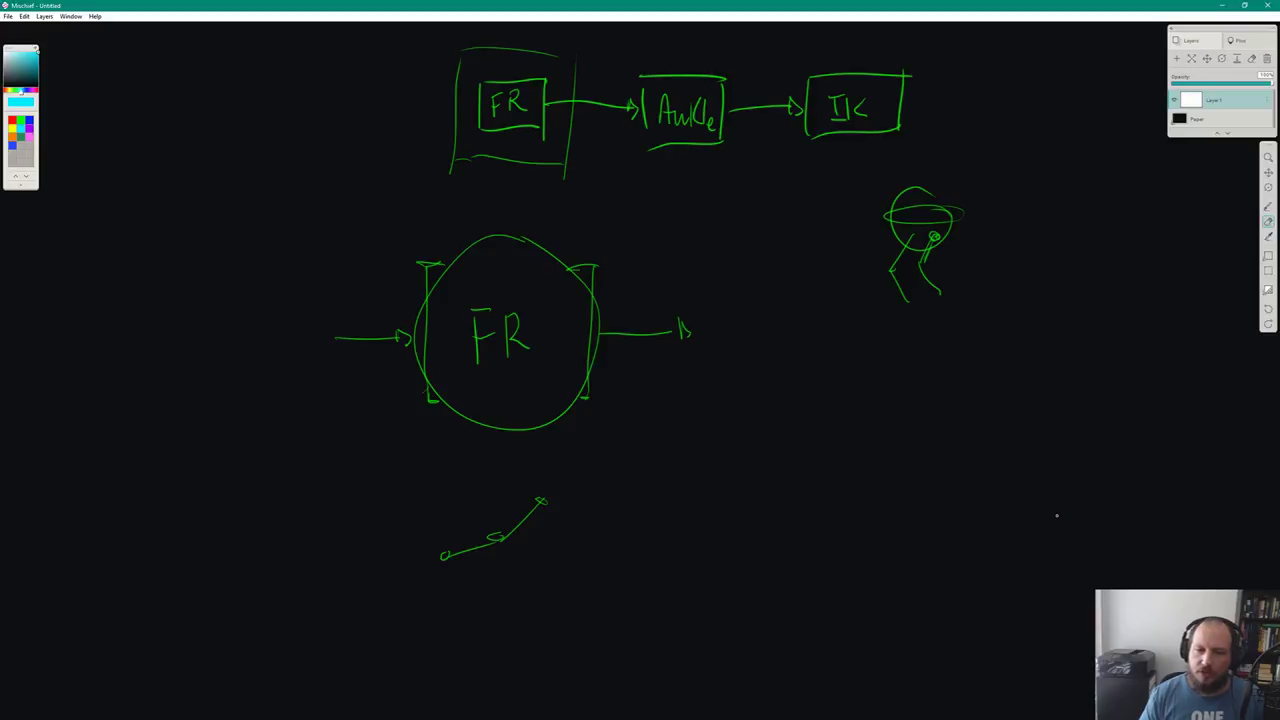
Draw a cyan three-joint foot chain above a ground line, beside the green chain, without any extra strokes around its ankle
key("e")
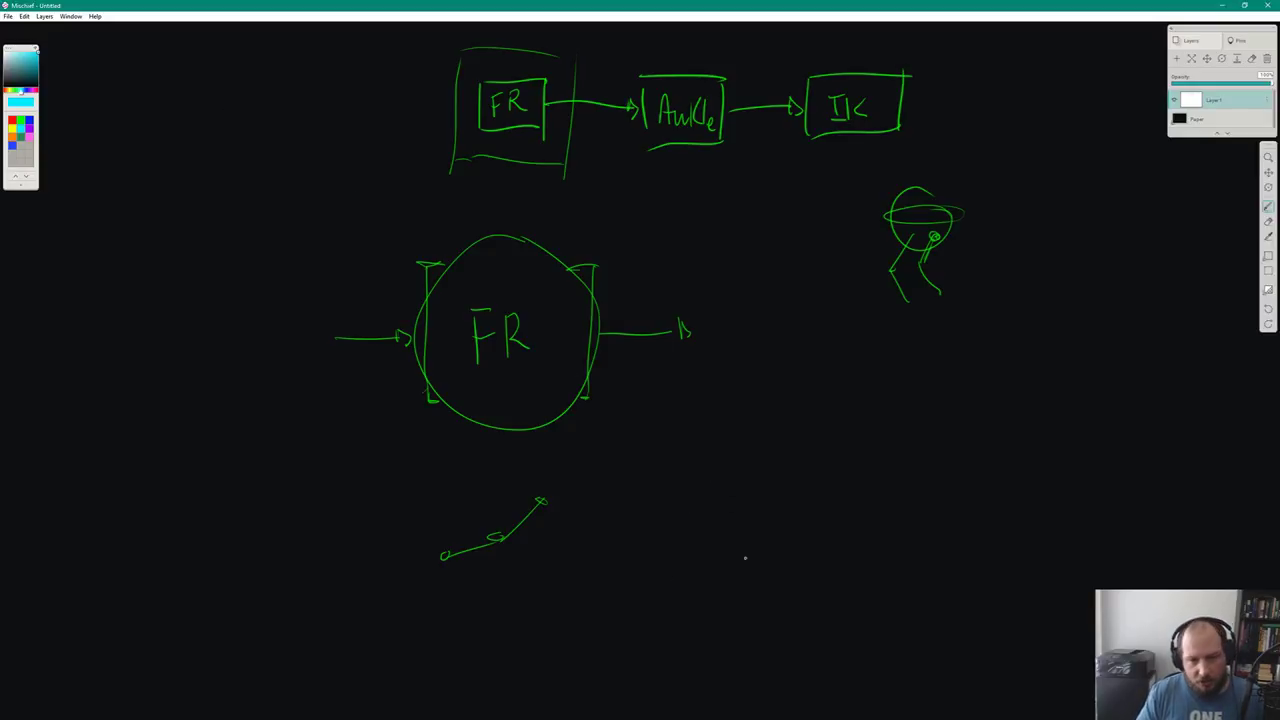
left_click_drag(716, 566, 766, 558)
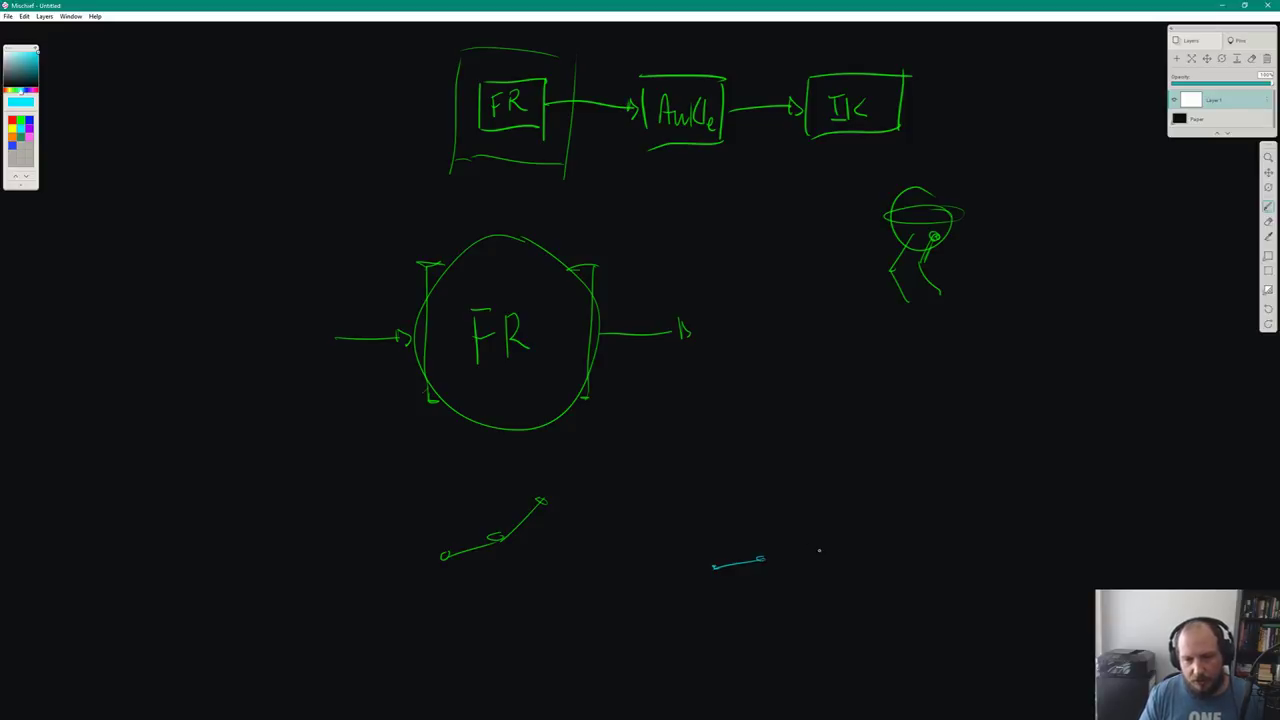
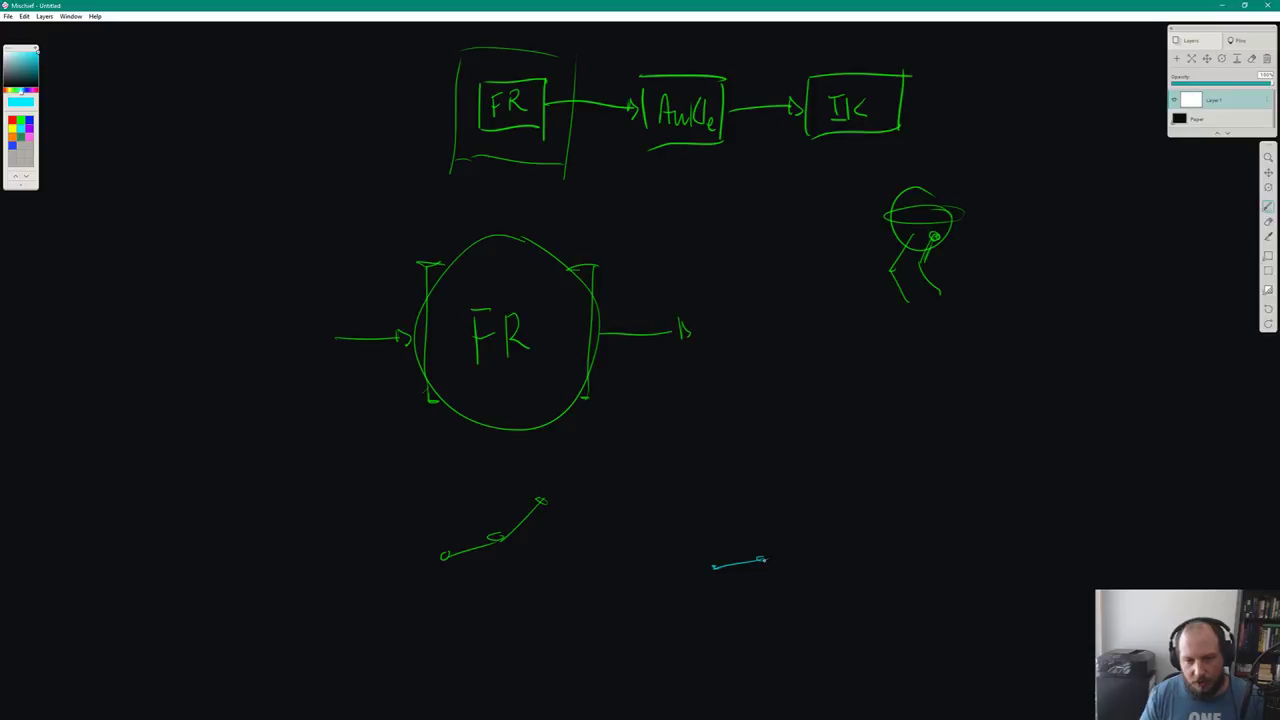
left_click_drag(762, 559, 820, 537)
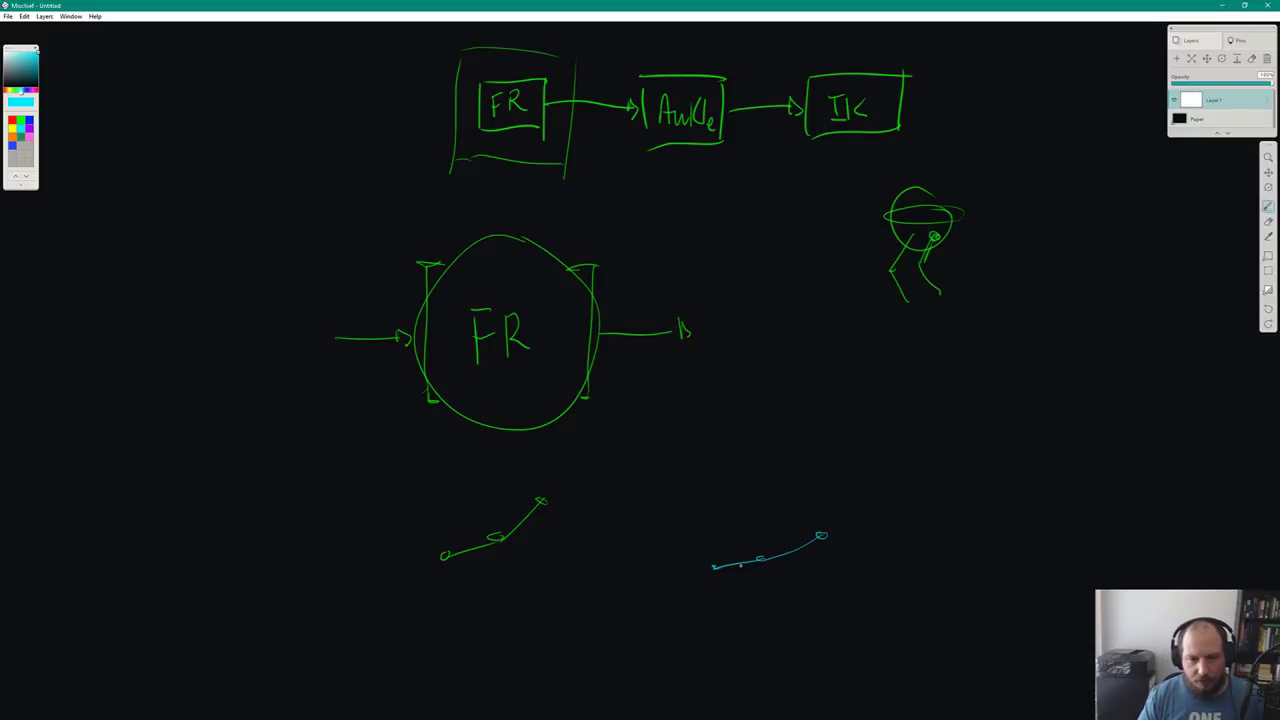
left_click_drag(690, 576, 888, 585)
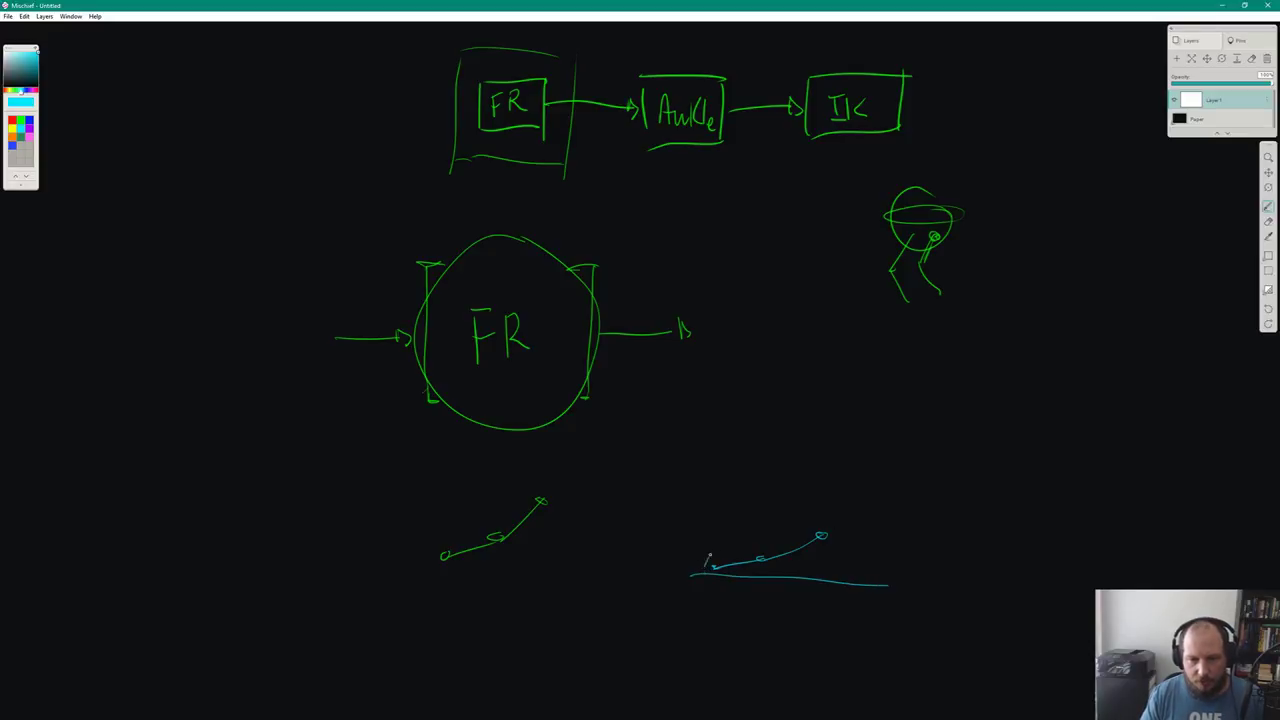
mouse_move(811, 534)
left_mouse_down()
mouse_move(800, 527)
mouse_move(840, 538)
left_mouse_up()
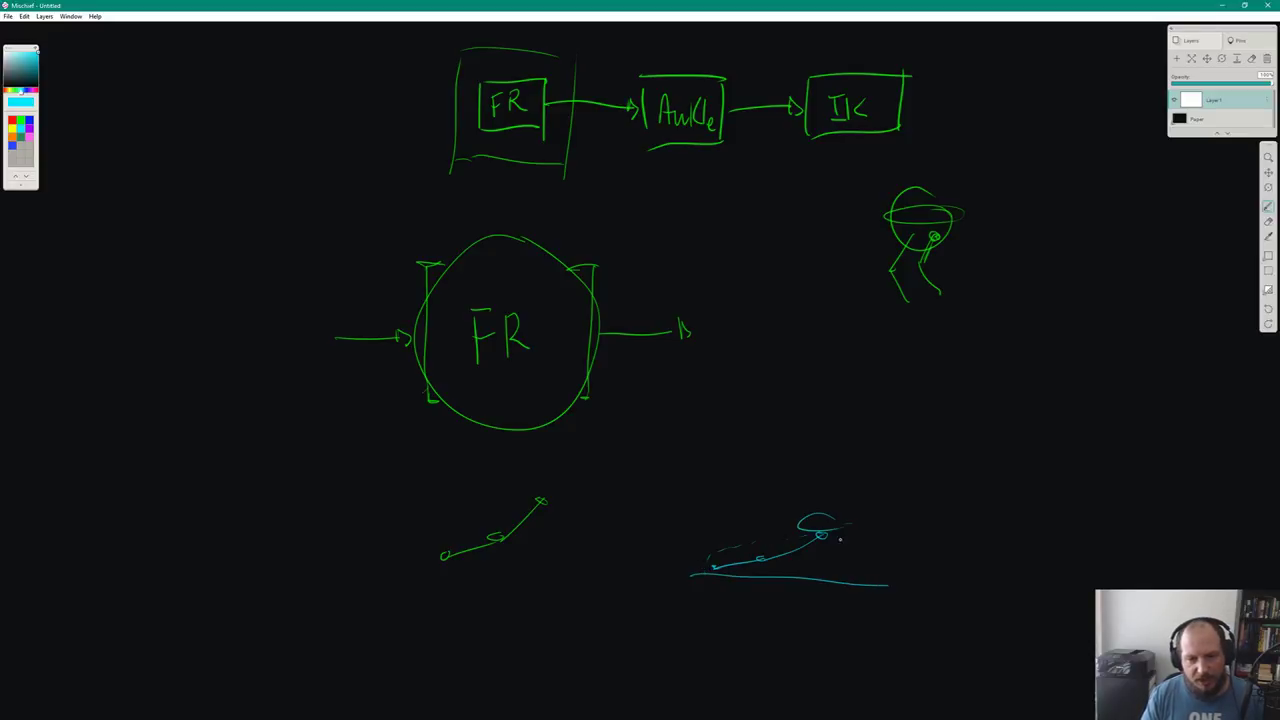
key("ctrl+z")
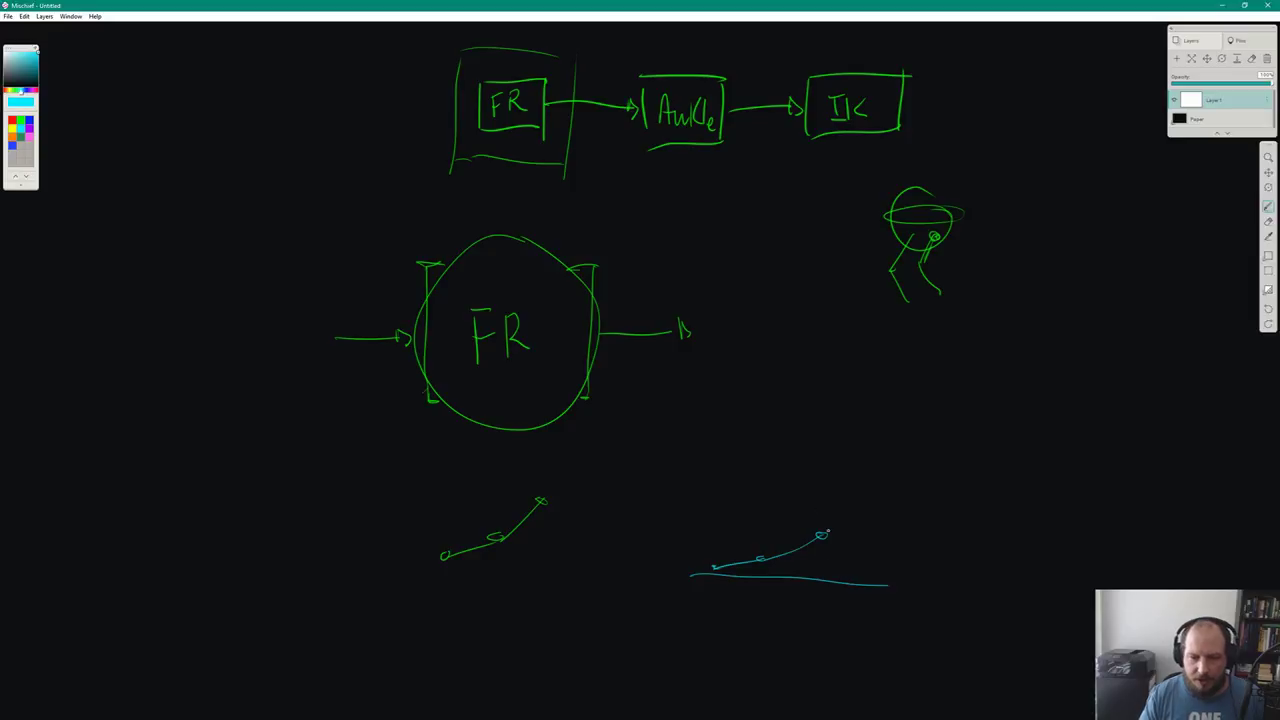
Draw a swing arc through the cyan chain's end joint with a raised bone position, and label the joint Tarsi
left_click_drag(828, 574, 800, 487)
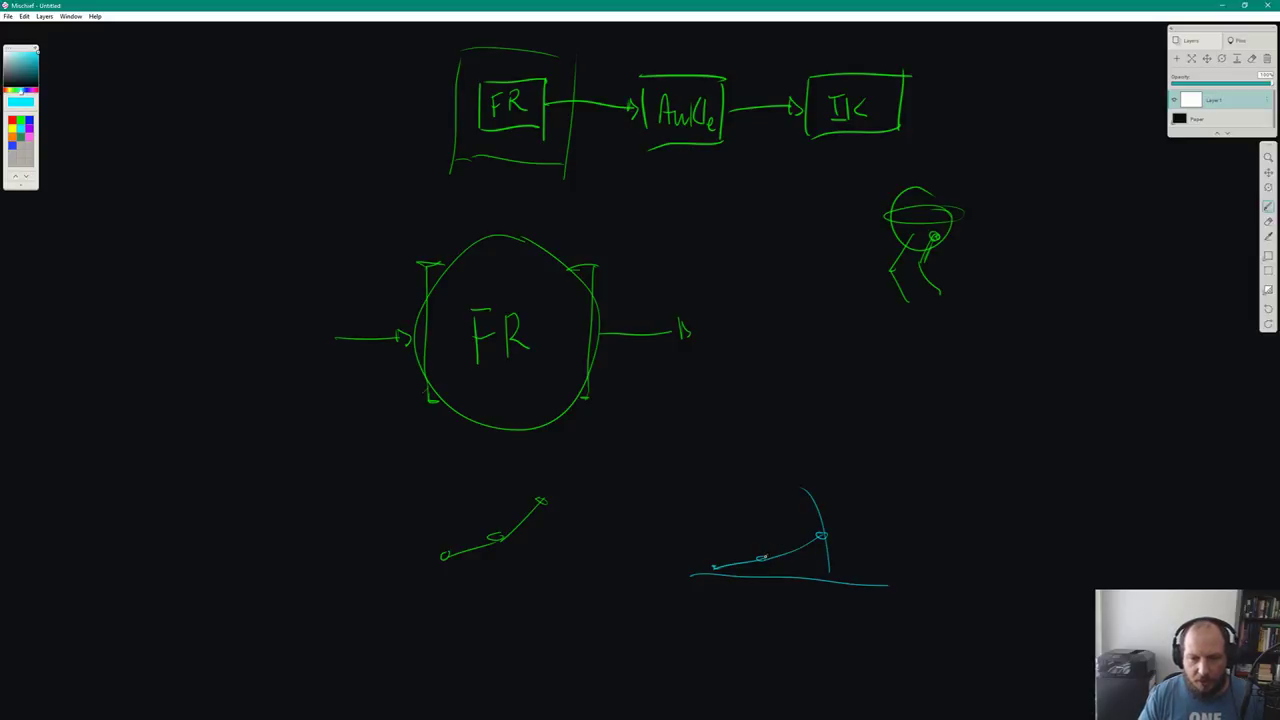
mouse_move(761, 557)
left_mouse_down()
mouse_move(804, 500)
mouse_move(820, 532)
mouse_move(814, 510)
left_mouse_up()
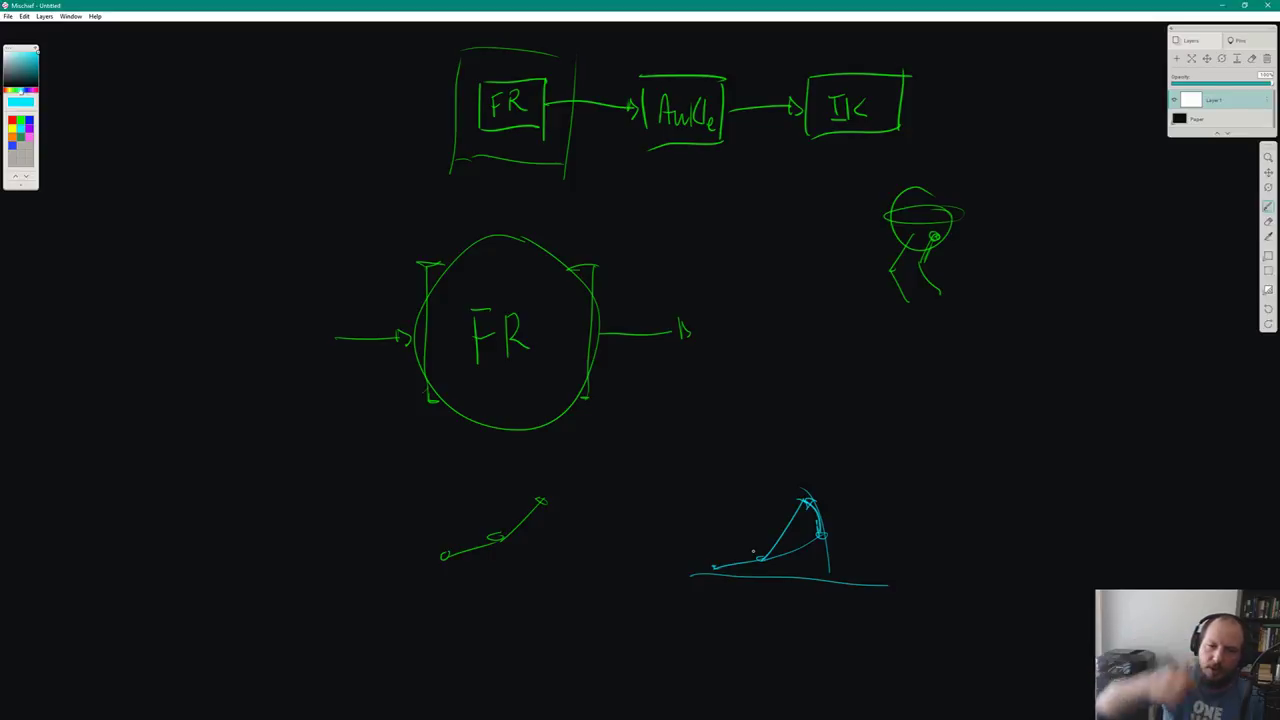
mouse_move(822, 534)
left_mouse_down()
mouse_move(888, 517)
mouse_move(902, 492)
mouse_move(911, 518)
mouse_move(958, 512)
left_mouse_up()
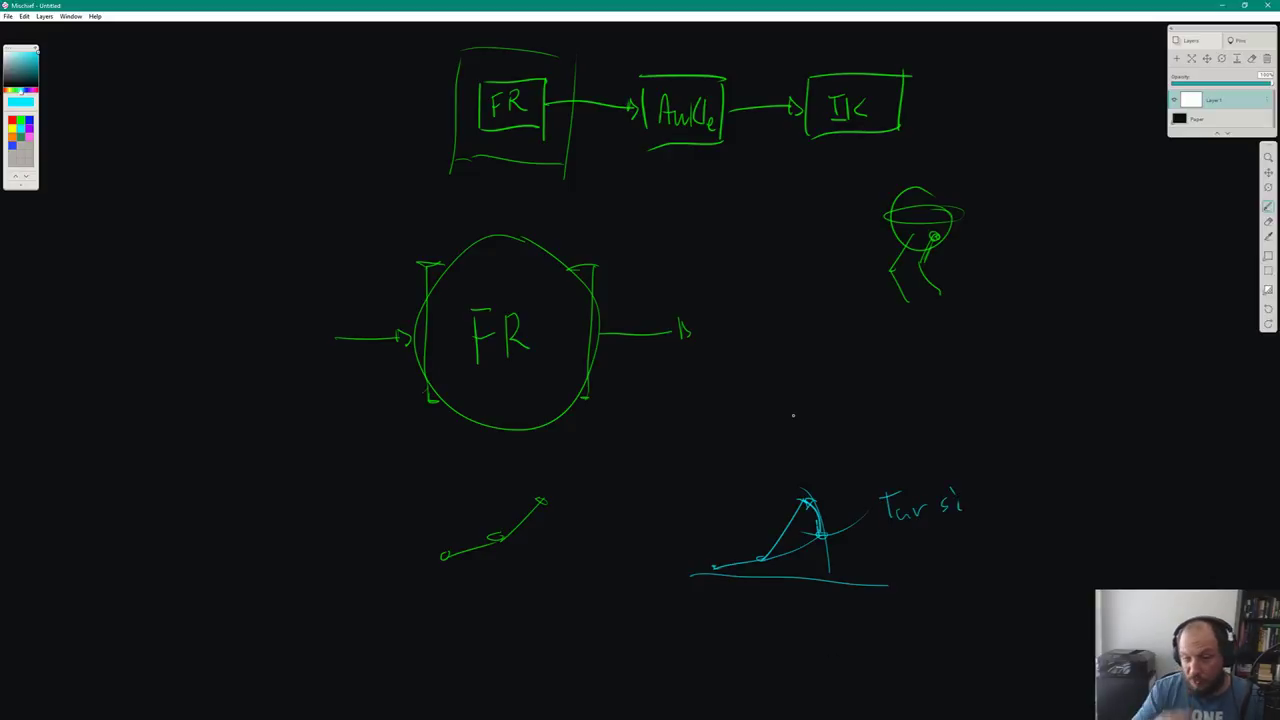
Undo the Tarsi label beside the cyan foot chain
key("ctrl+z")
key("ctrl+z")
key("ctrl+z")
key("ctrl+z")
key("ctrl+z")
key("ctrl+z")
key("ctrl+z")
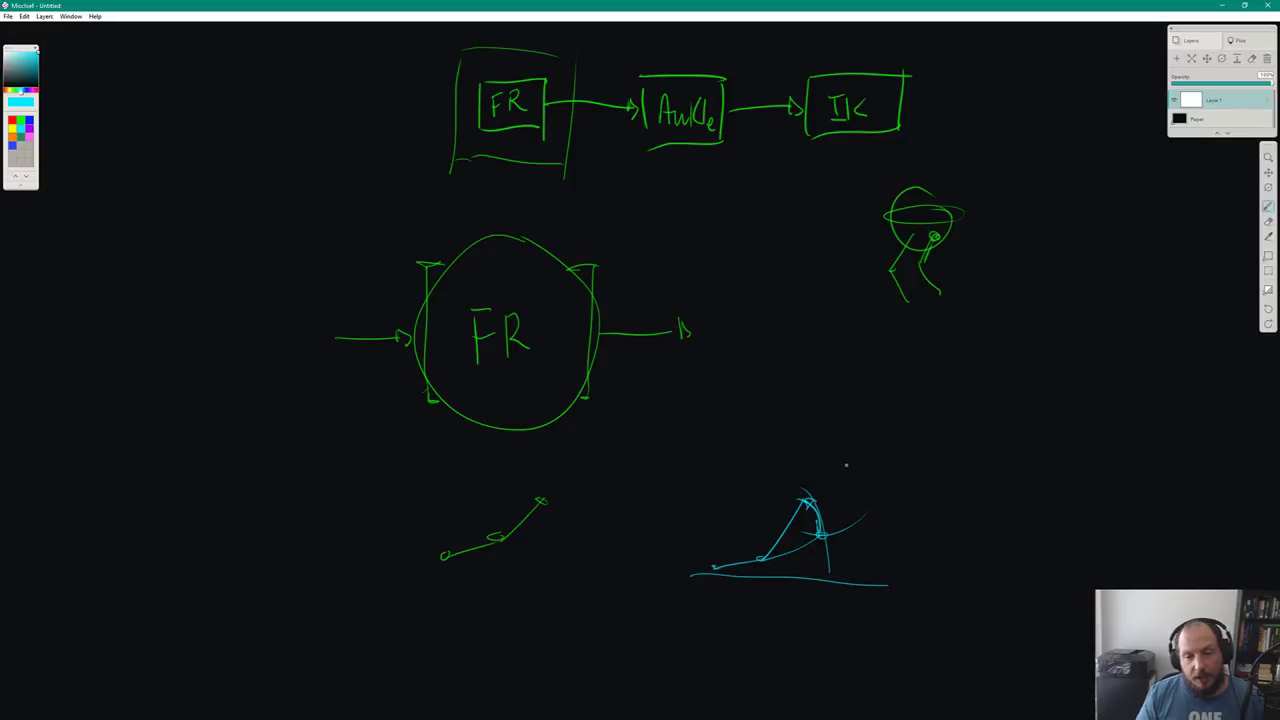
Mark the toe bone of the cyan chain with a downward arrow and the handwritten label toes
left_click_drag(728, 532, 733, 555)
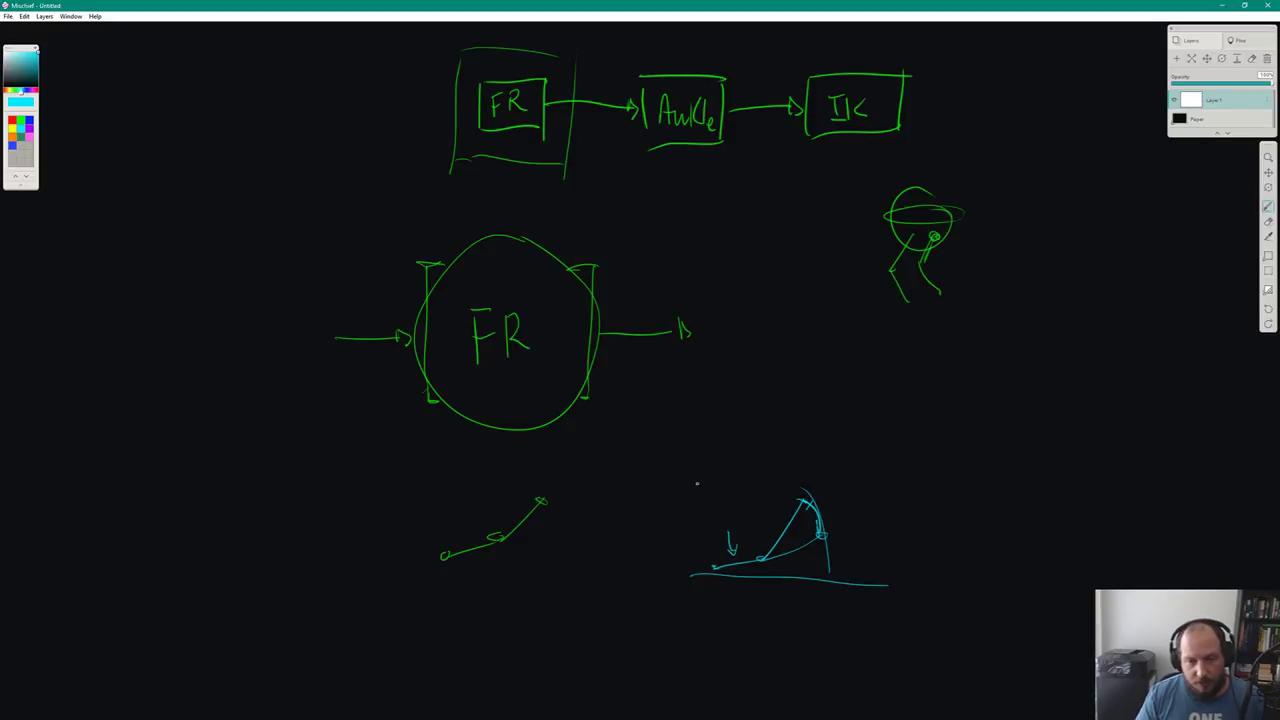
left_click_drag(697, 484, 700, 524)
left_click_drag(693, 498, 734, 520)
left_click_drag(744, 504, 738, 522)
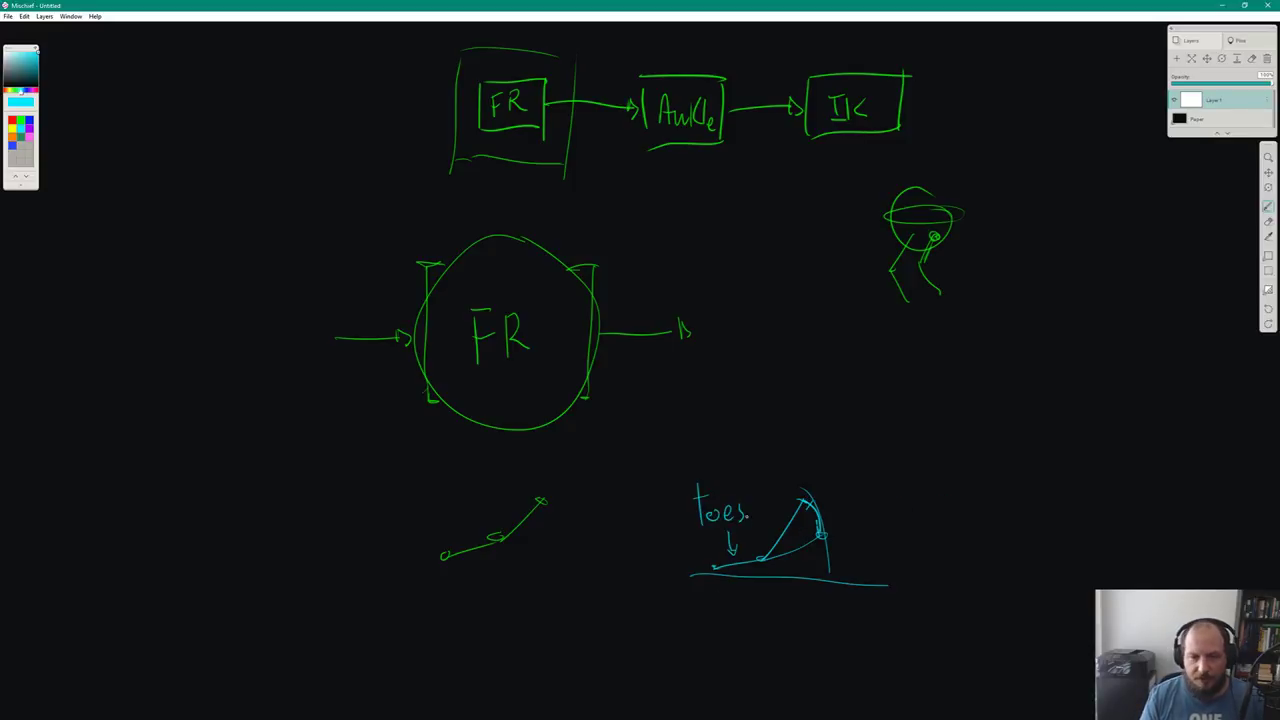
Undo the toes label and its arrow
key("ctrl+z")
key("ctrl+z")
key("ctrl+z")
key("ctrl+z")
key("ctrl+z")
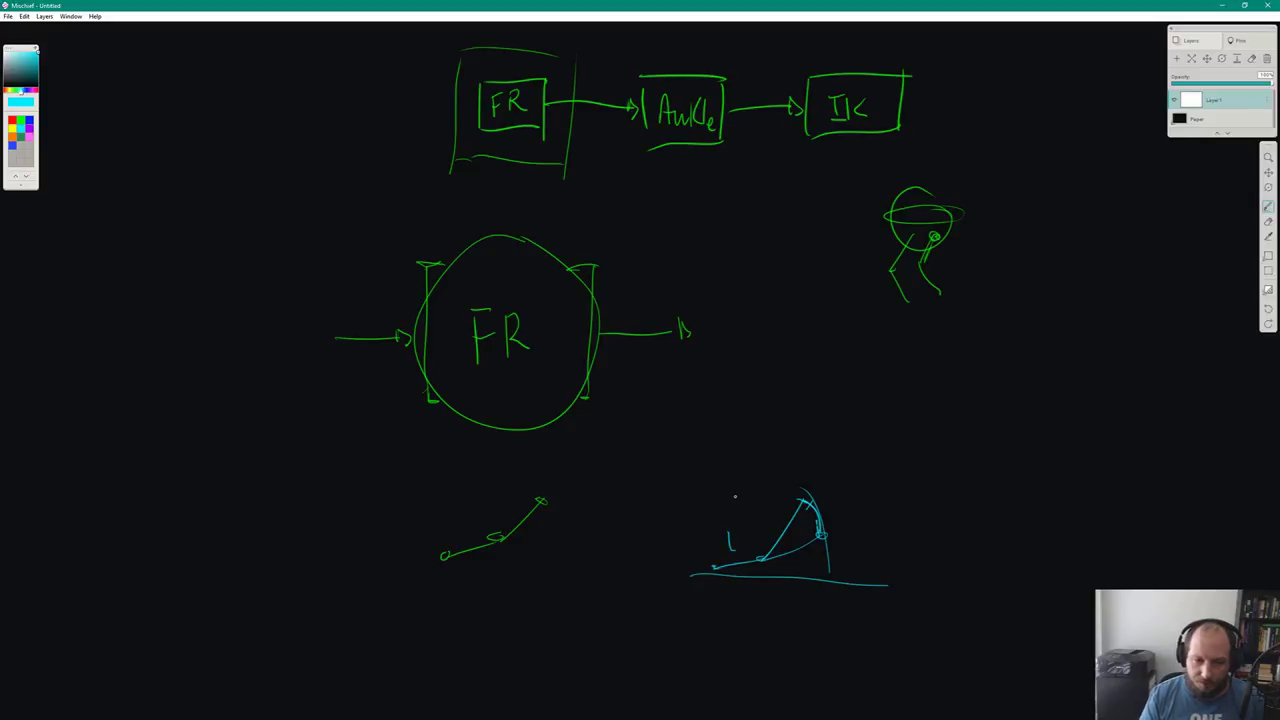
key("ctrl+z")
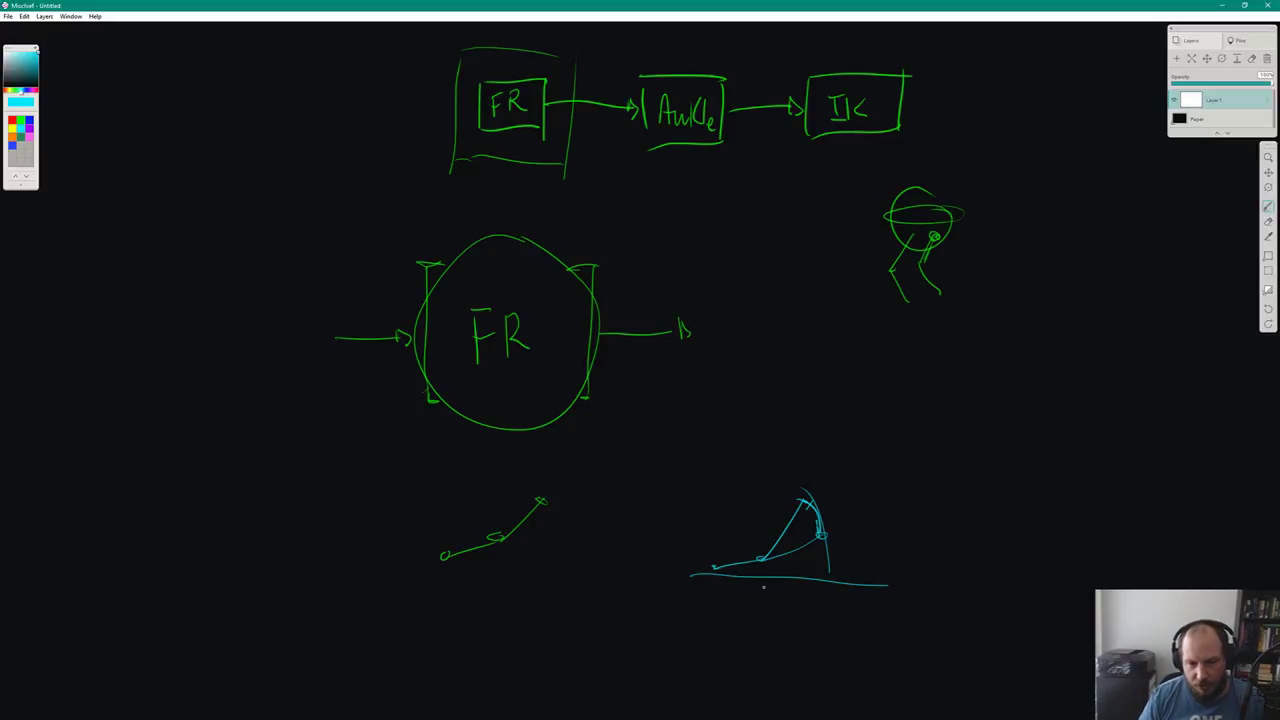
Mark the cyan chain with a down arrow below its middle joint, a vertical tick through the toe tip and a circle on the raised joint
left_click_drag(760, 589, 765, 594)
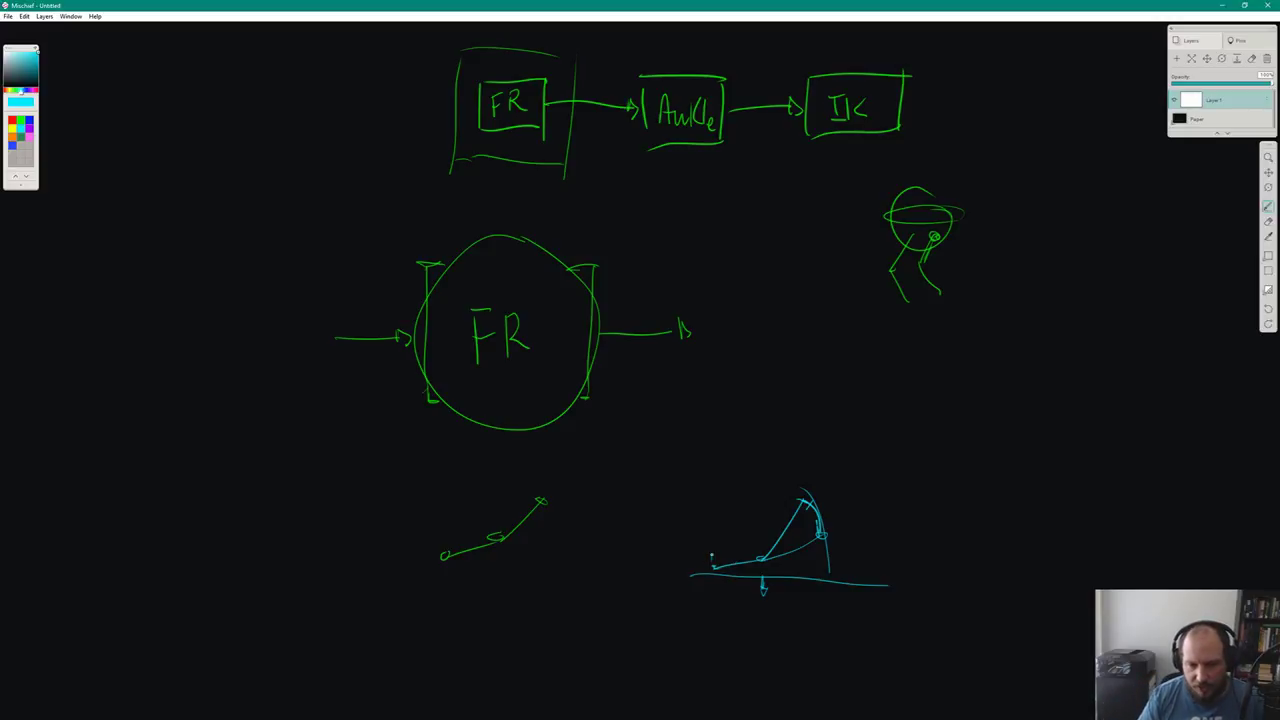
left_click_drag(712, 557, 713, 584)
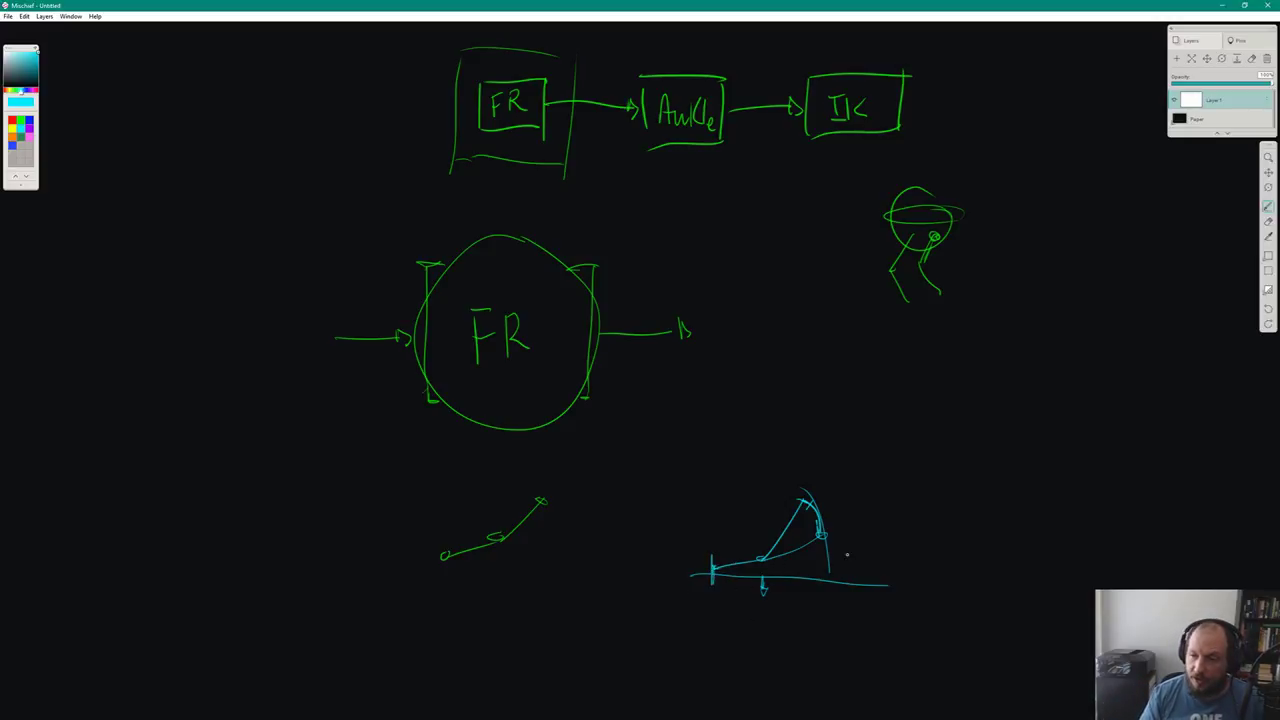
left_click_drag(771, 503, 727, 451)
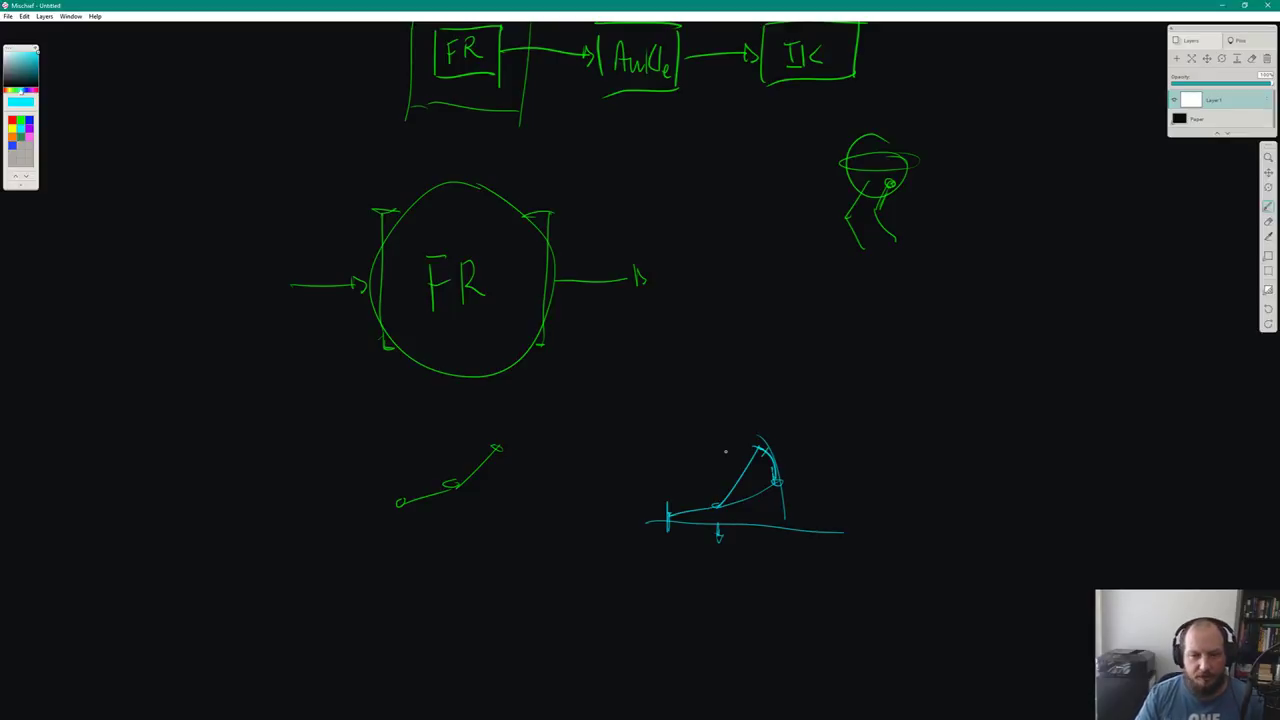
left_click_drag(756, 441, 771, 453)
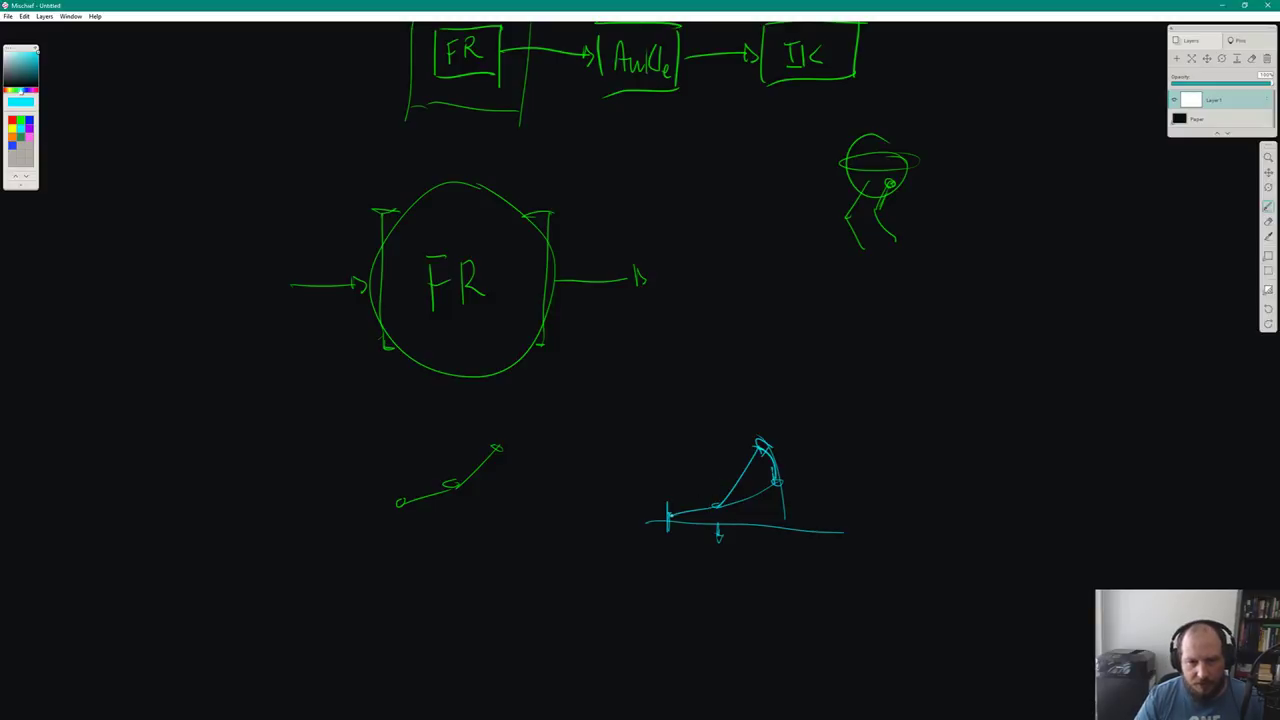
Draw two further cyan foot poses pivoting on the toe tip: a bent, lifted one and a straightened, nearly vertical one
left_click_drag(671, 515, 697, 489)
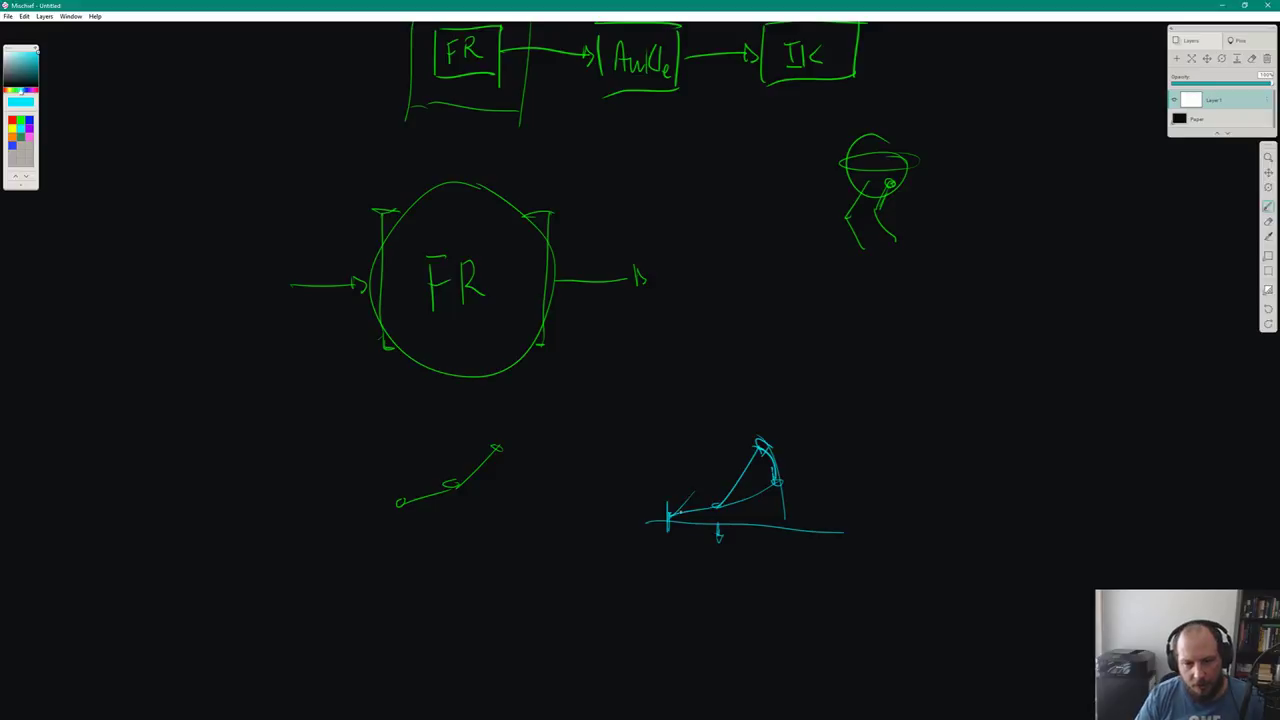
mouse_move(669, 519)
left_mouse_down()
mouse_move(705, 499)
mouse_move(714, 436)
left_mouse_up()
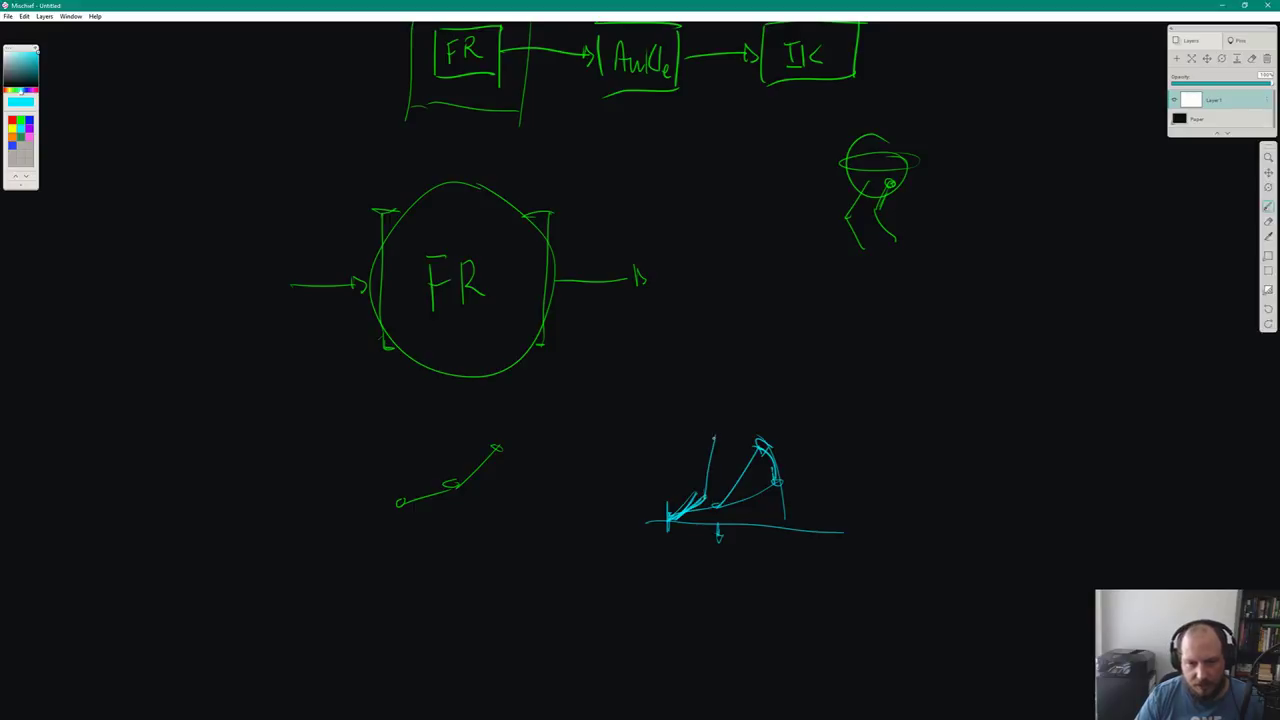
left_click_drag(706, 495, 714, 432)
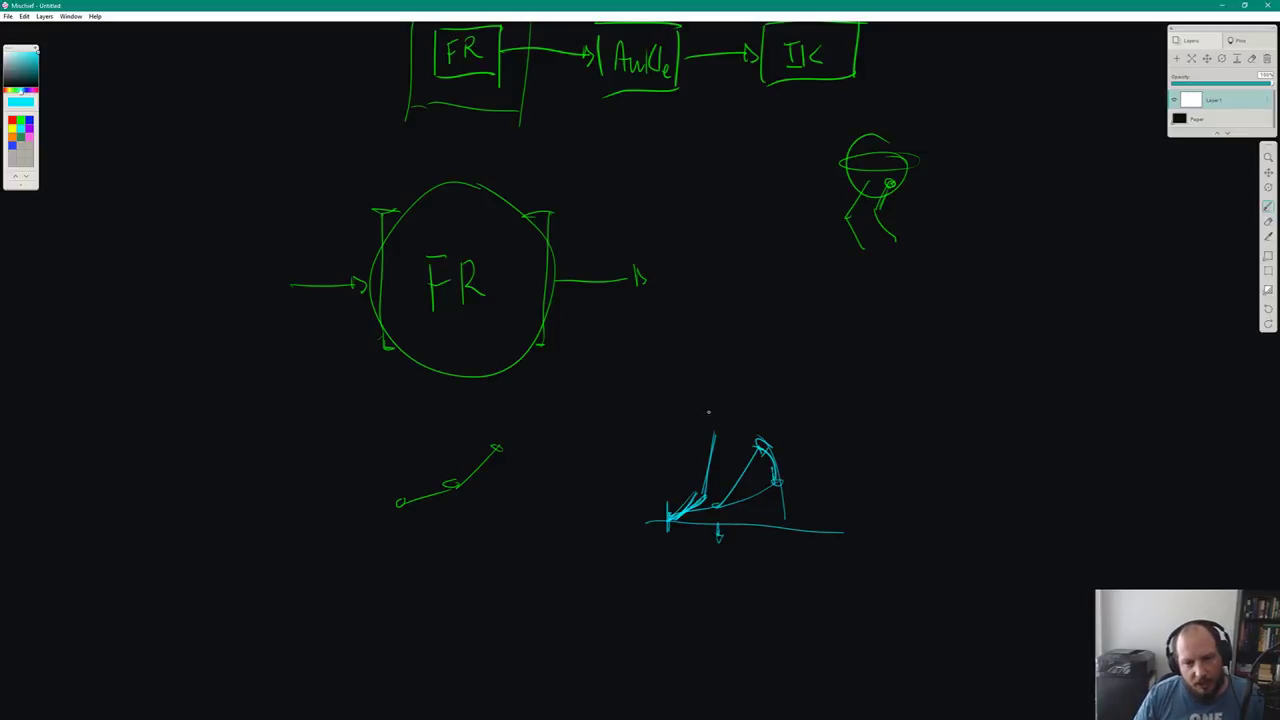
left_click_drag(713, 429, 712, 431)
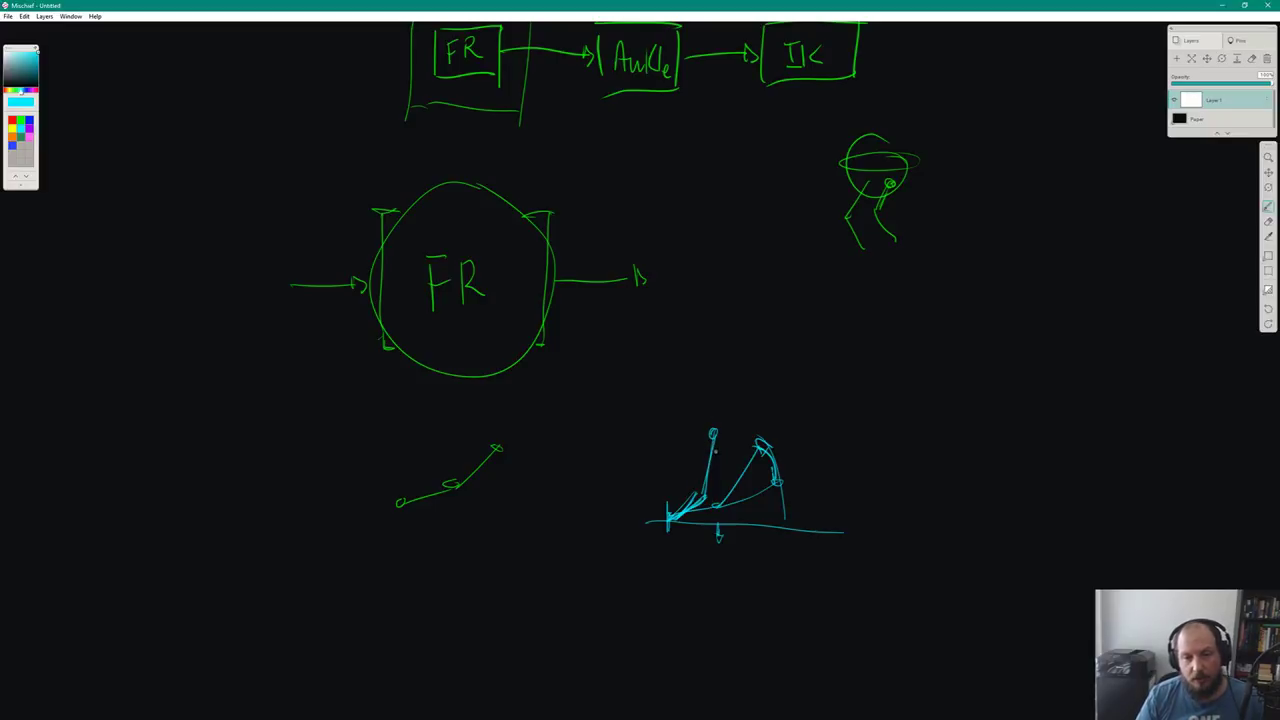
key("ctrl+z")
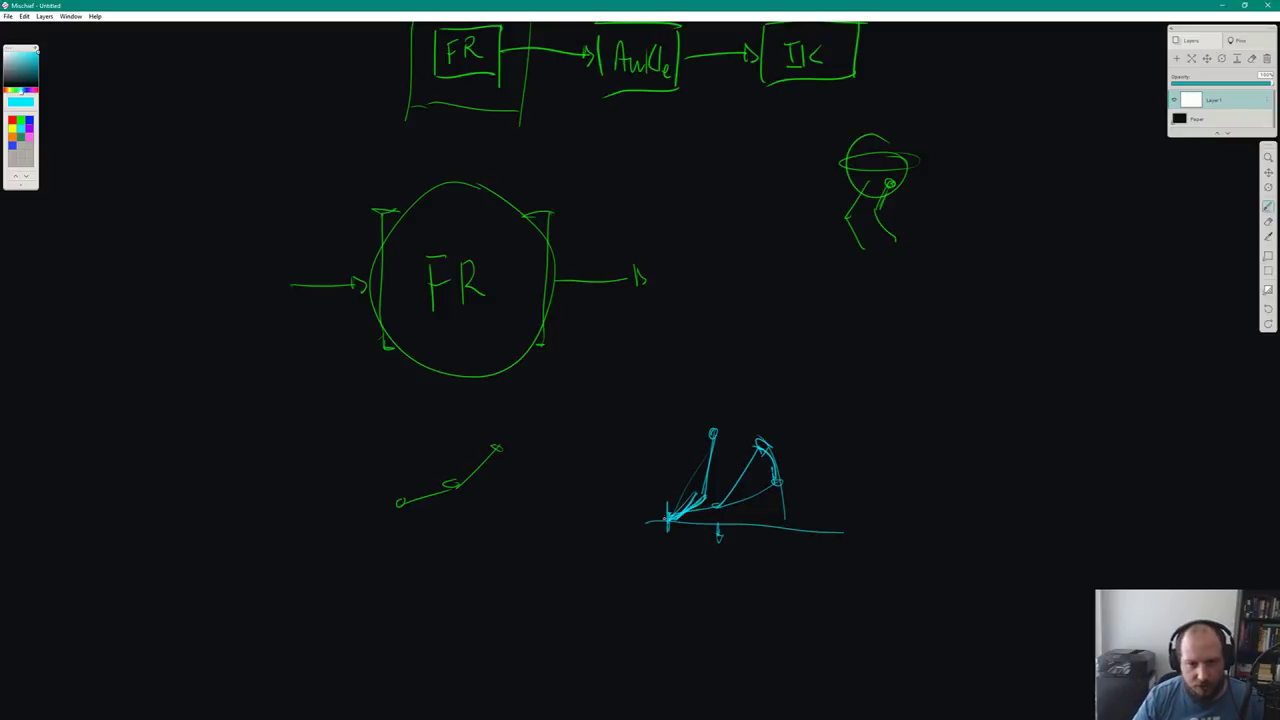
left_click_drag(672, 518, 683, 398)
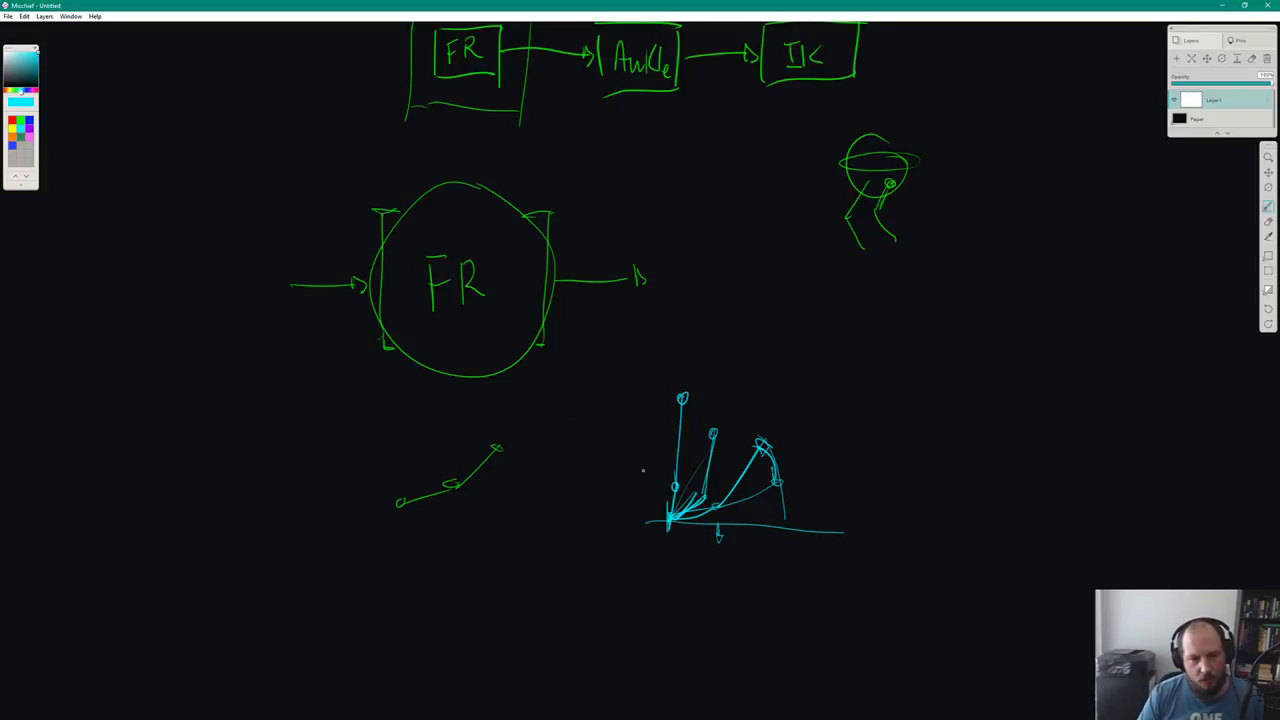
Draw a larger cyan leg chain with foot, shin and thigh beside the foot poses, plus a separate tilted three-joint foot below it
mouse_move(862, 386)
left_mouse_down()
mouse_move(949, 475)
mouse_move(956, 459)
mouse_move(872, 389)
mouse_move(891, 425)
left_mouse_up()
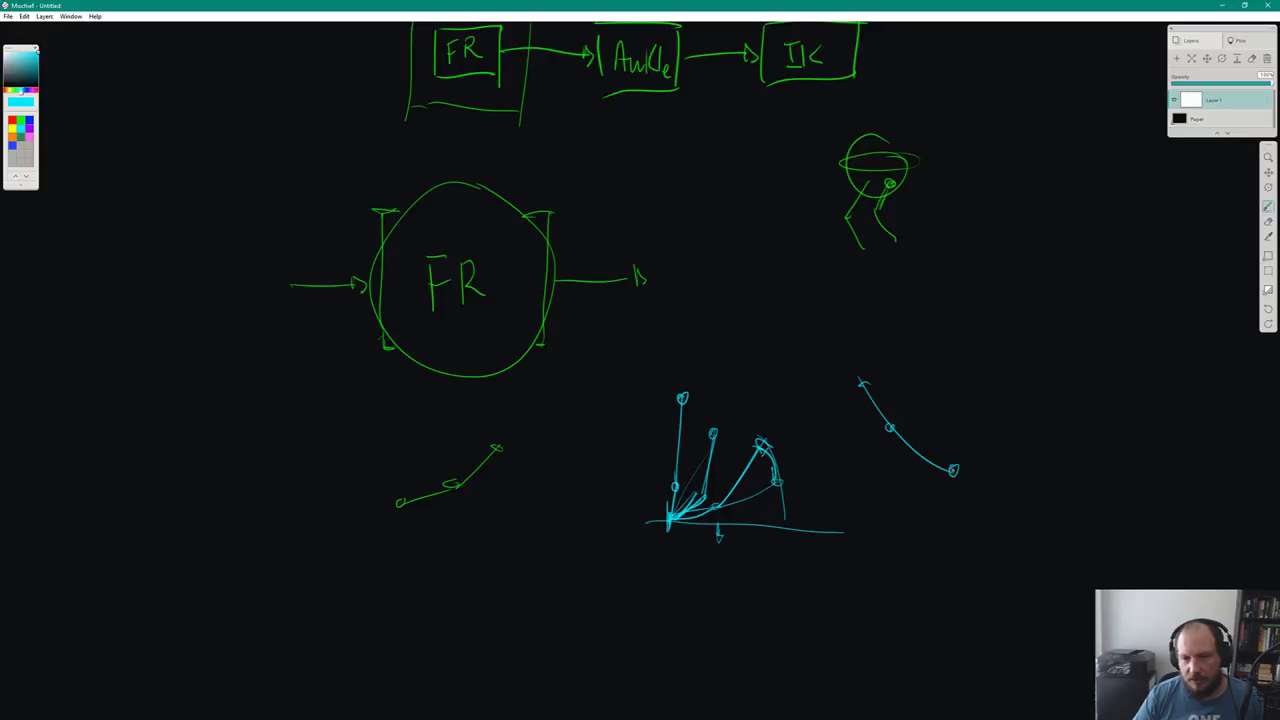
mouse_move(954, 470)
left_mouse_down()
mouse_move(1068, 308)
mouse_move(1150, 262)
left_mouse_up()
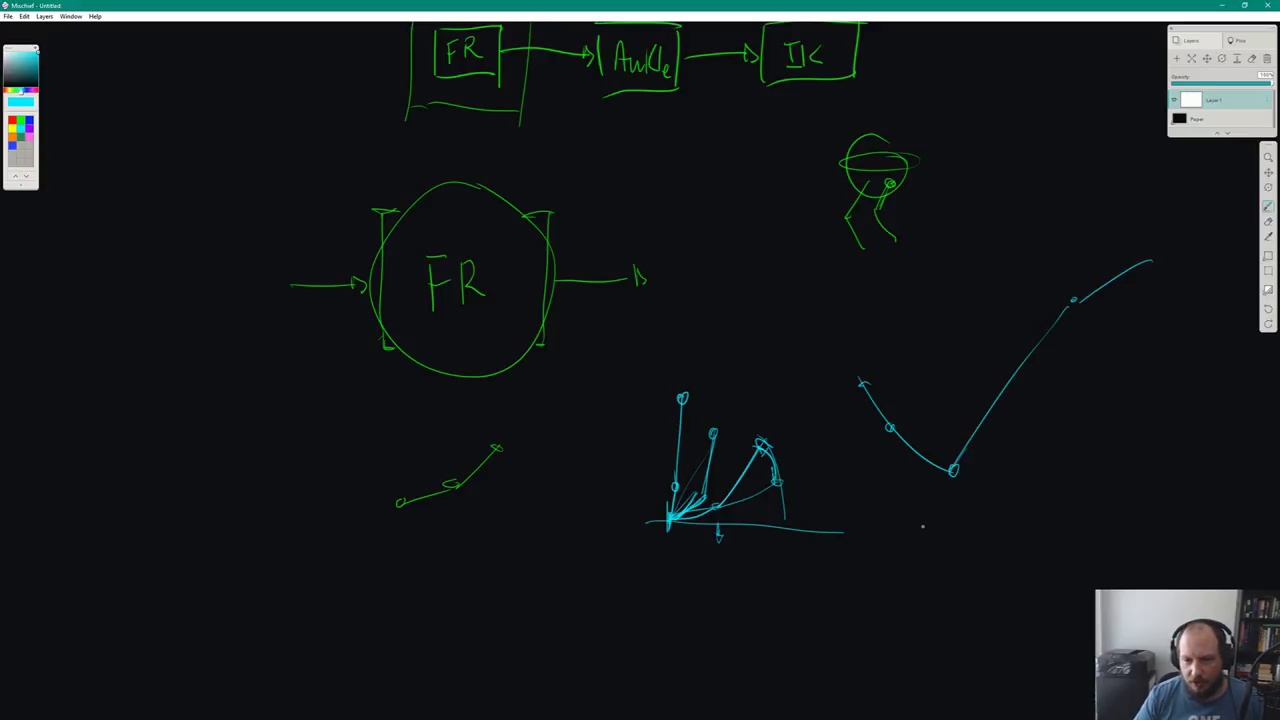
mouse_move(940, 540)
left_mouse_down()
mouse_move(846, 489)
mouse_move(864, 517)
mouse_move(934, 538)
left_mouse_up()
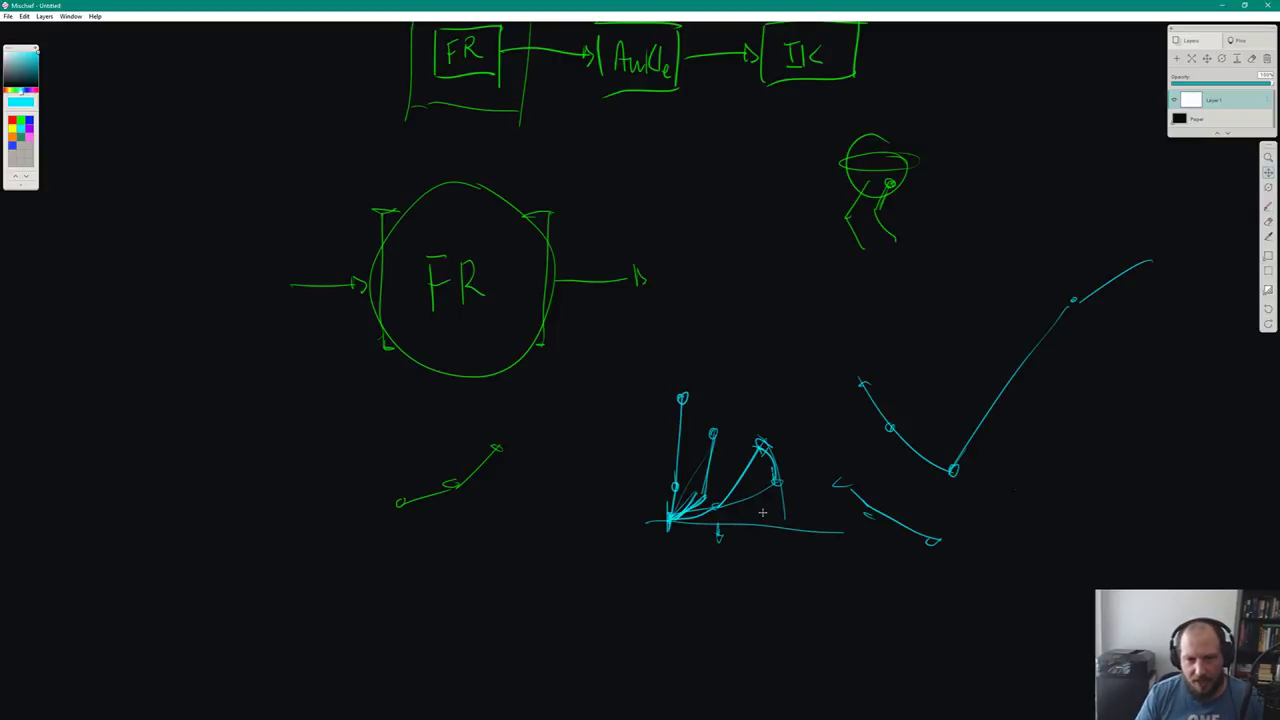
left_click_drag(709, 475, 497, 411)
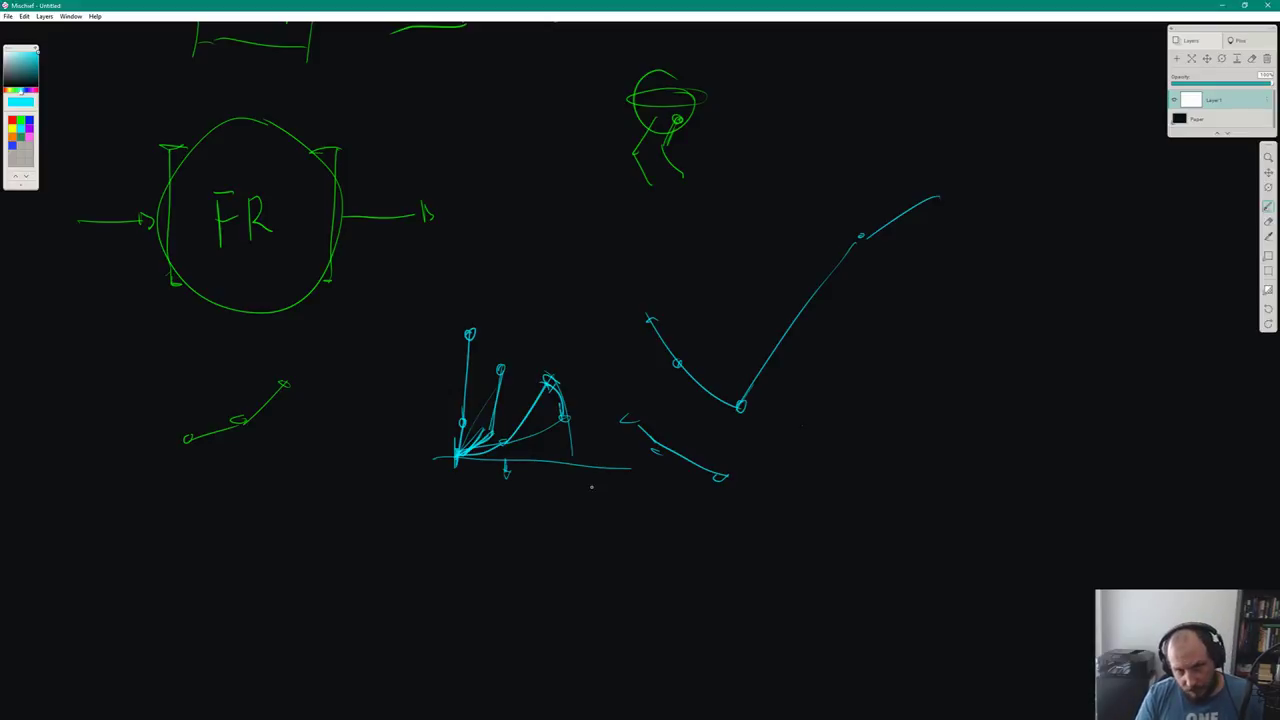
left_click_drag(545, 447, 479, 483)
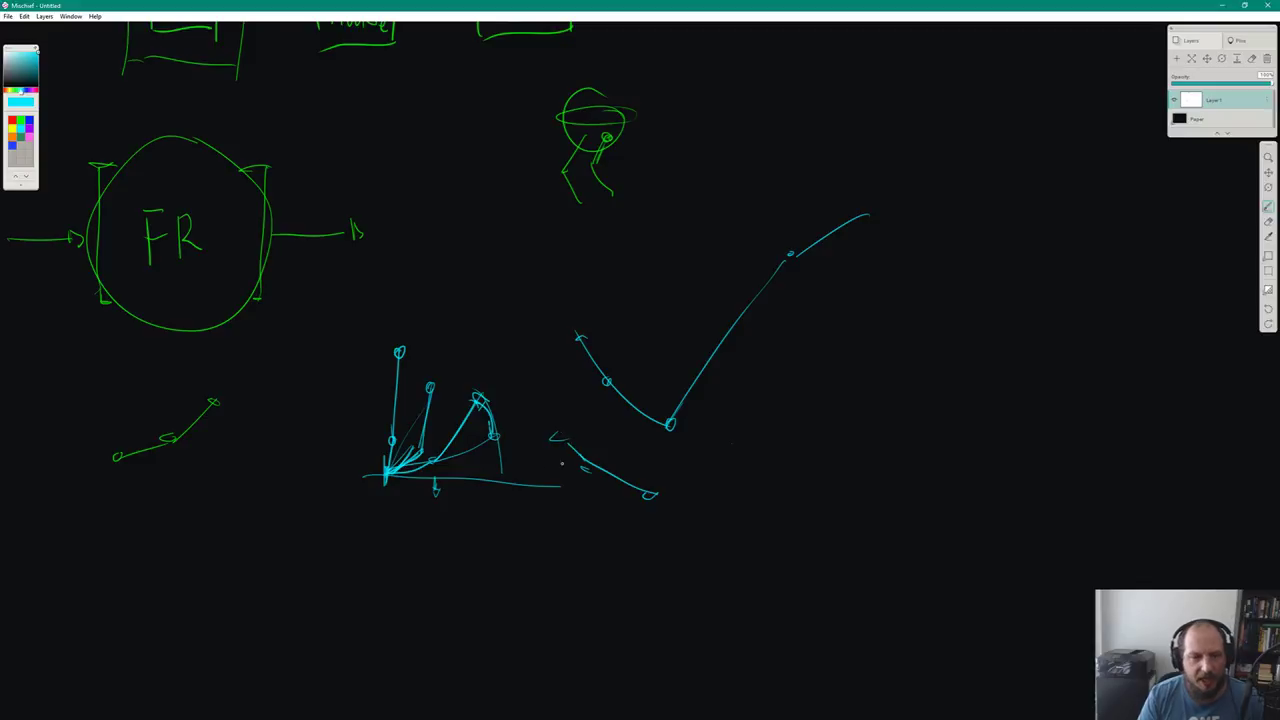
left_click_drag(566, 434, 561, 433)
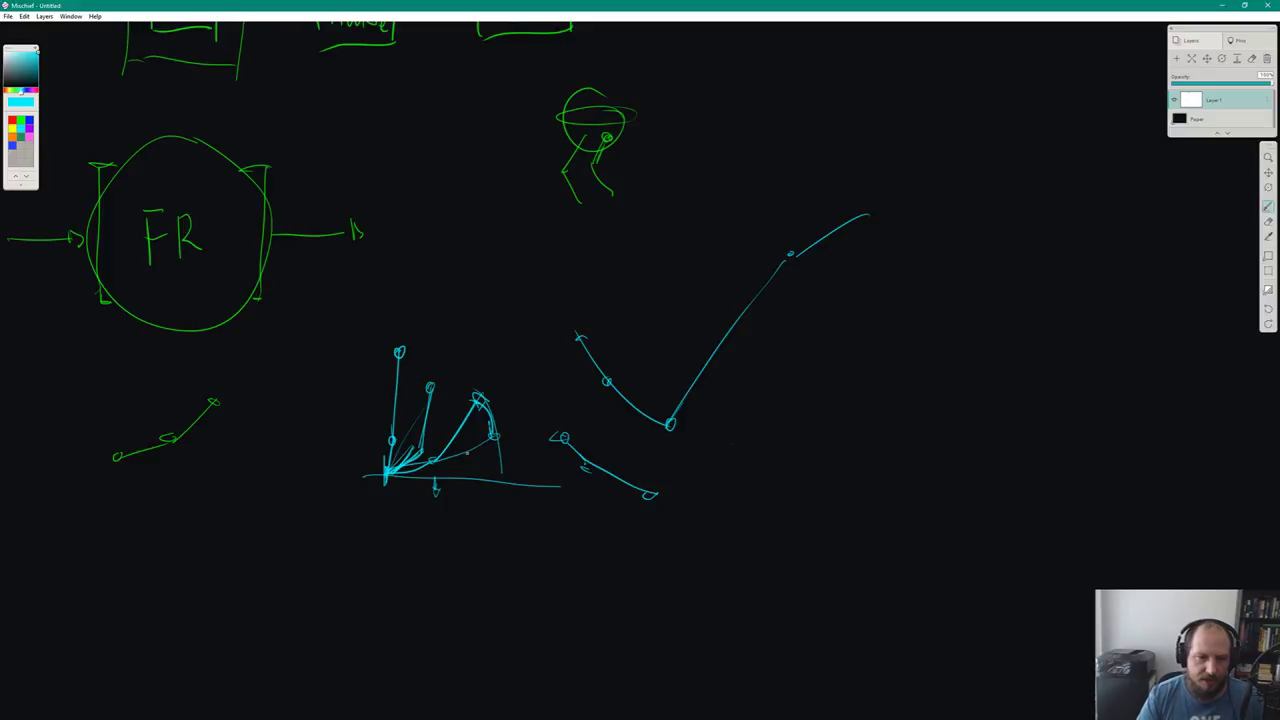
Write the first list entry, 1st Tarsi roll, in green below the cyan foot poses
left_click(27, 129)
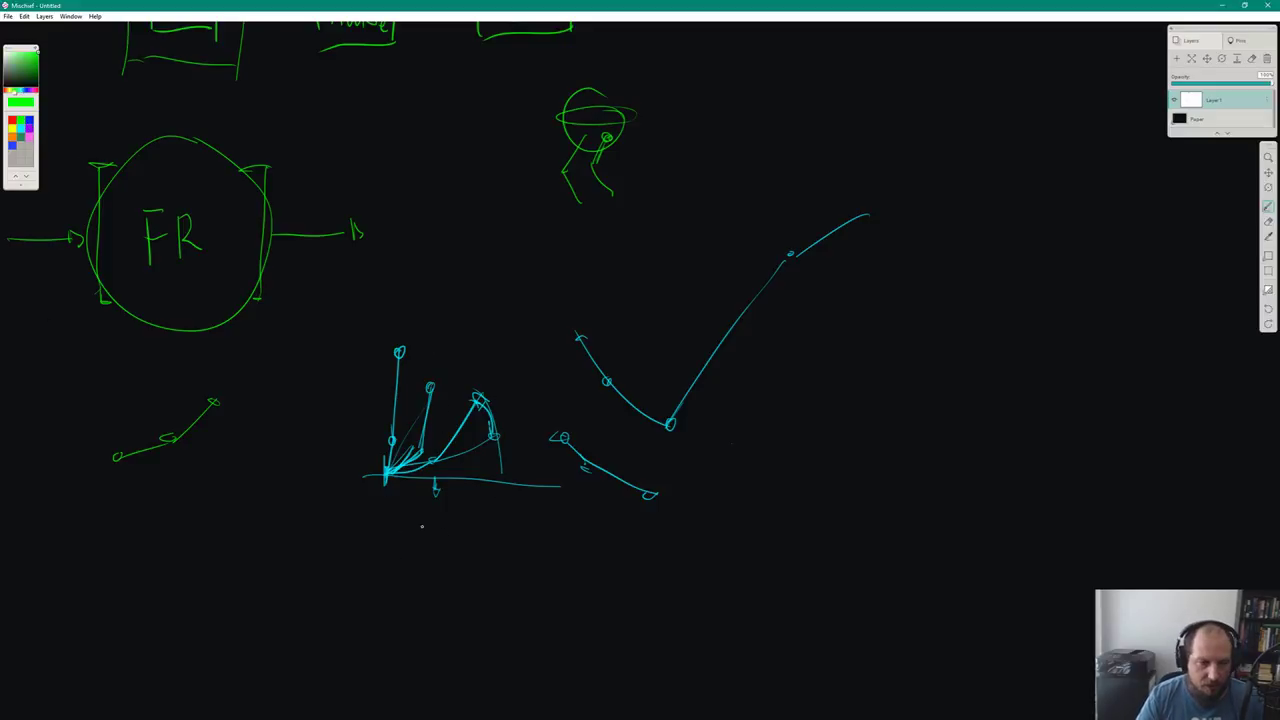
middle_click_drag(578, 479, 532, 450)
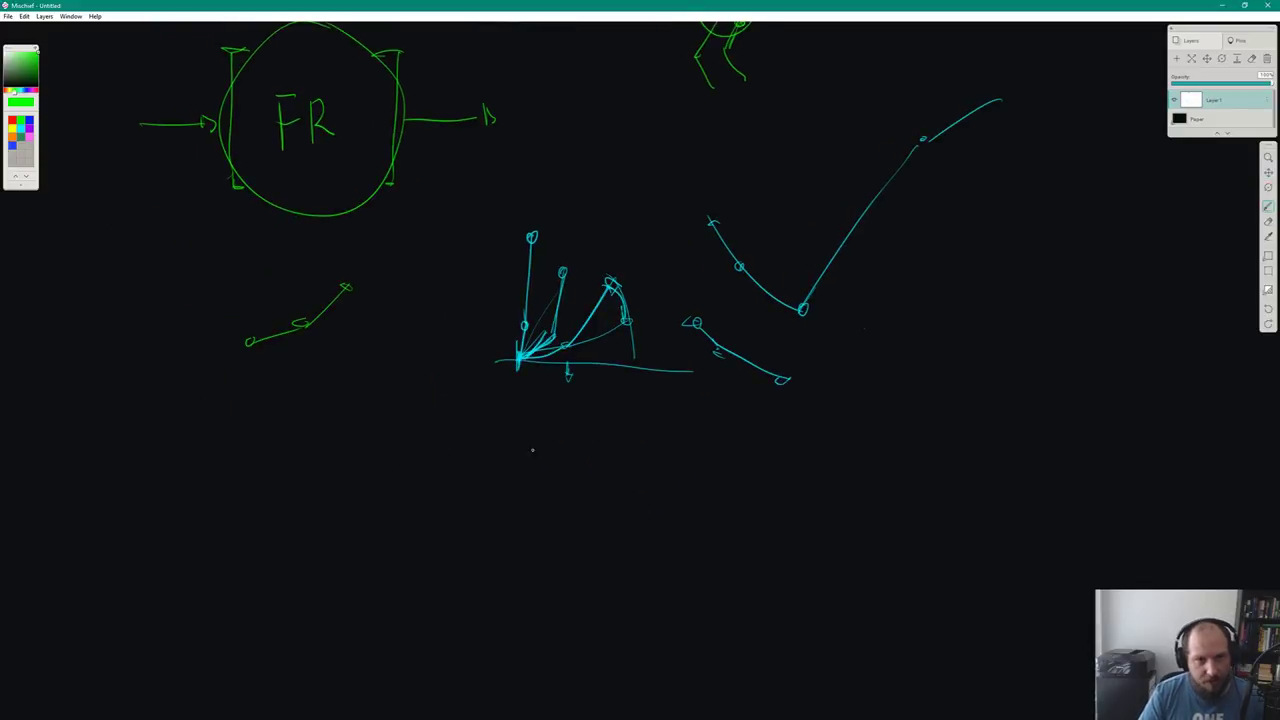
left_click_drag(499, 424, 500, 457)
left_click_drag(491, 428, 560, 455)
left_click(575, 438)
left_click_drag(576, 446, 619, 446)
left_click_drag(630, 449, 654, 462)
mouse_move(422, 442)
left_mouse_down()
mouse_move(426, 458)
mouse_move(437, 446)
left_mouse_up()
left_click_drag(446, 427, 447, 444)
left_click_drag(443, 433, 450, 432)
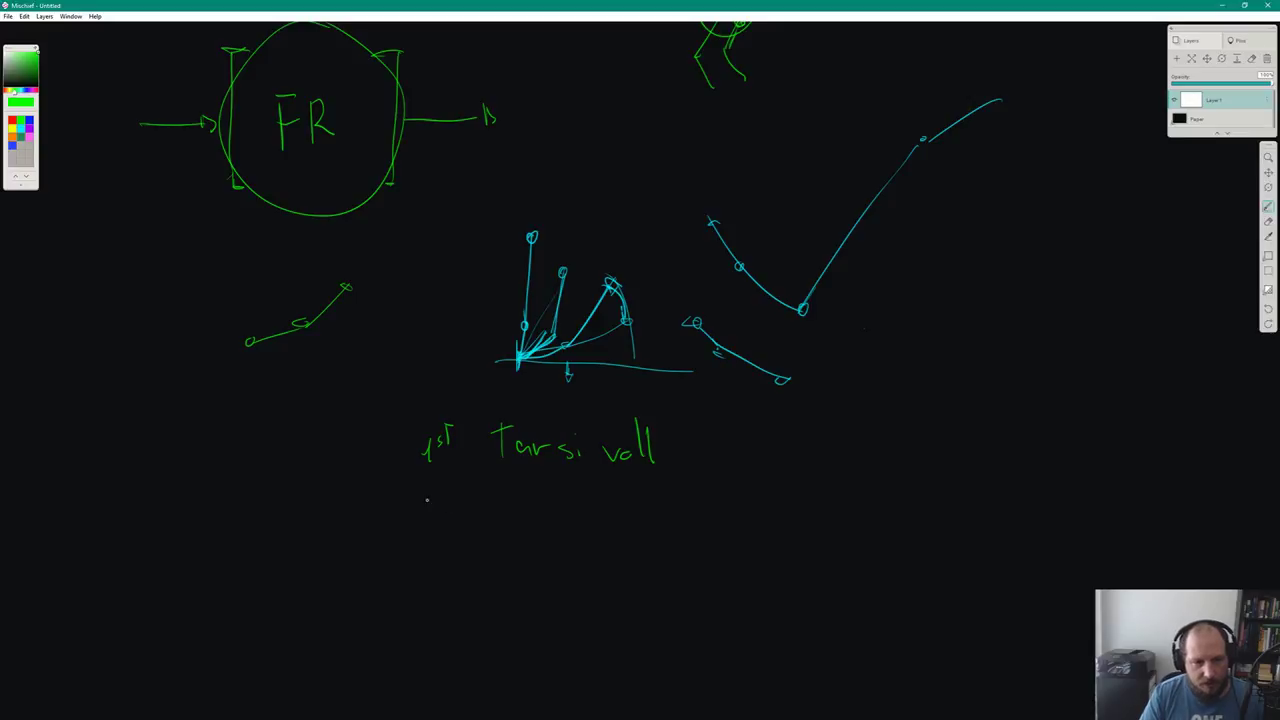
Write the second list entry, 2nd toe roll, in green beneath the first
mouse_move(423, 492)
left_mouse_down()
mouse_move(440, 515)
mouse_move(450, 490)
mouse_move(511, 523)
left_mouse_up()
mouse_move(503, 501)
left_mouse_down()
mouse_move(550, 521)
mouse_move(588, 506)
left_mouse_up()
left_click_drag(593, 510, 606, 512)
mouse_move(616, 482)
left_mouse_down()
mouse_move(612, 520)
mouse_move(624, 520)
left_mouse_up()
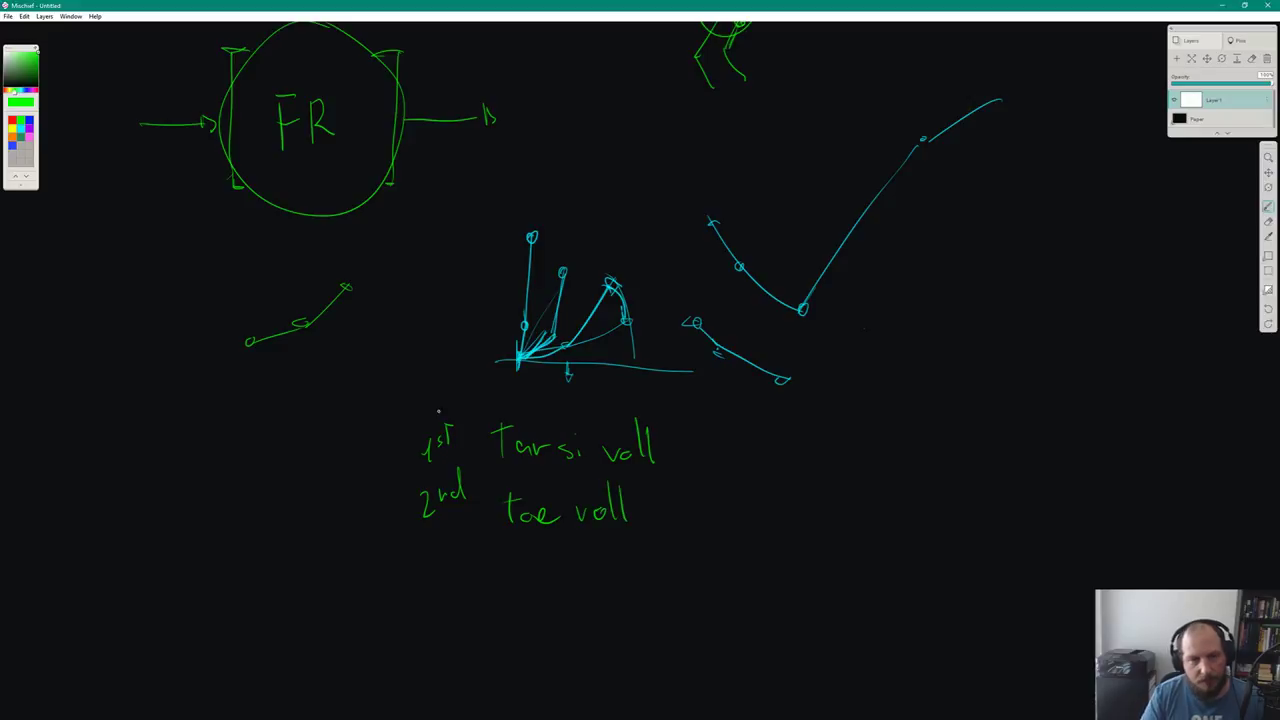
Write the third list entry, 3rd straightening, in green beneath the second
left_click_drag(433, 557, 436, 577)
mouse_move(446, 548)
left_mouse_down()
mouse_move(448, 562)
mouse_move(528, 580)
left_mouse_up()
left_click_drag(520, 556, 538, 554)
mouse_move(538, 566)
left_mouse_down()
mouse_move(541, 577)
mouse_move(594, 576)
left_mouse_up()
left_click_drag(606, 572, 601, 594)
mouse_move(606, 542)
left_mouse_down()
mouse_move(628, 574)
mouse_move(718, 572)
mouse_move(727, 602)
left_mouse_up()
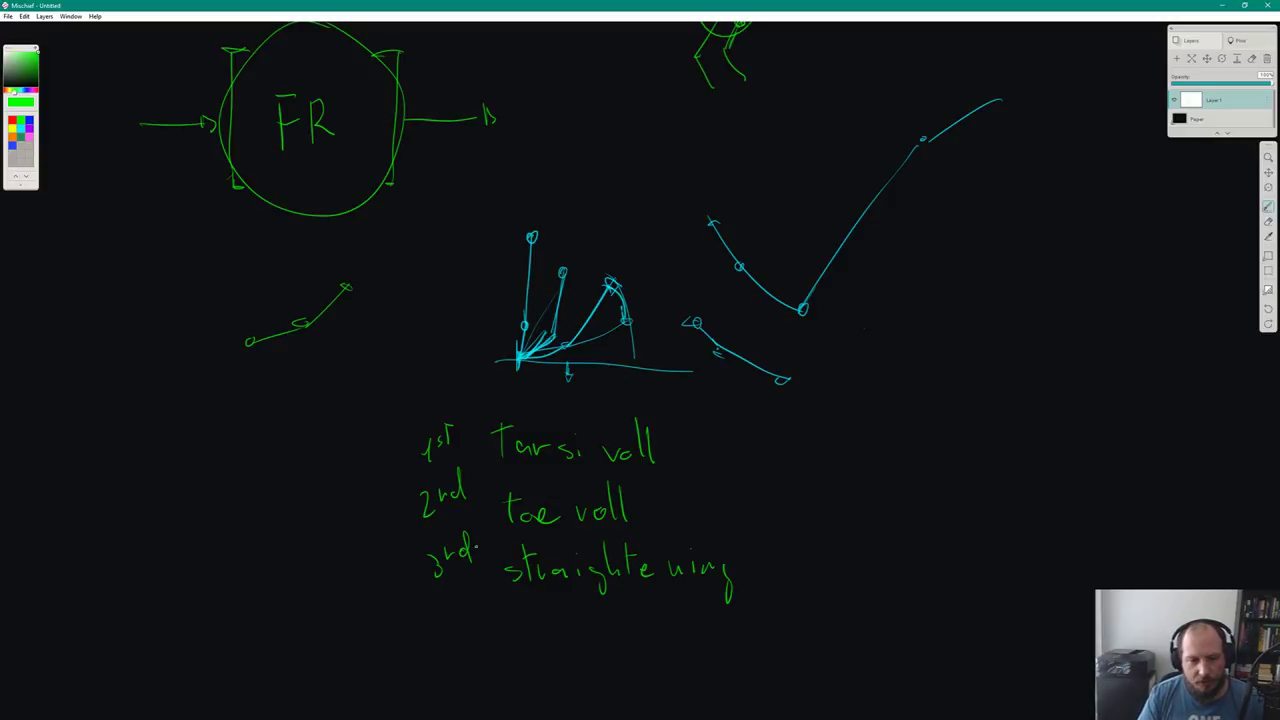
Group the three list entries with a green curly brace and label it roll
mouse_move(753, 428)
left_mouse_down()
mouse_move(772, 445)
mouse_move(768, 612)
left_mouse_up()
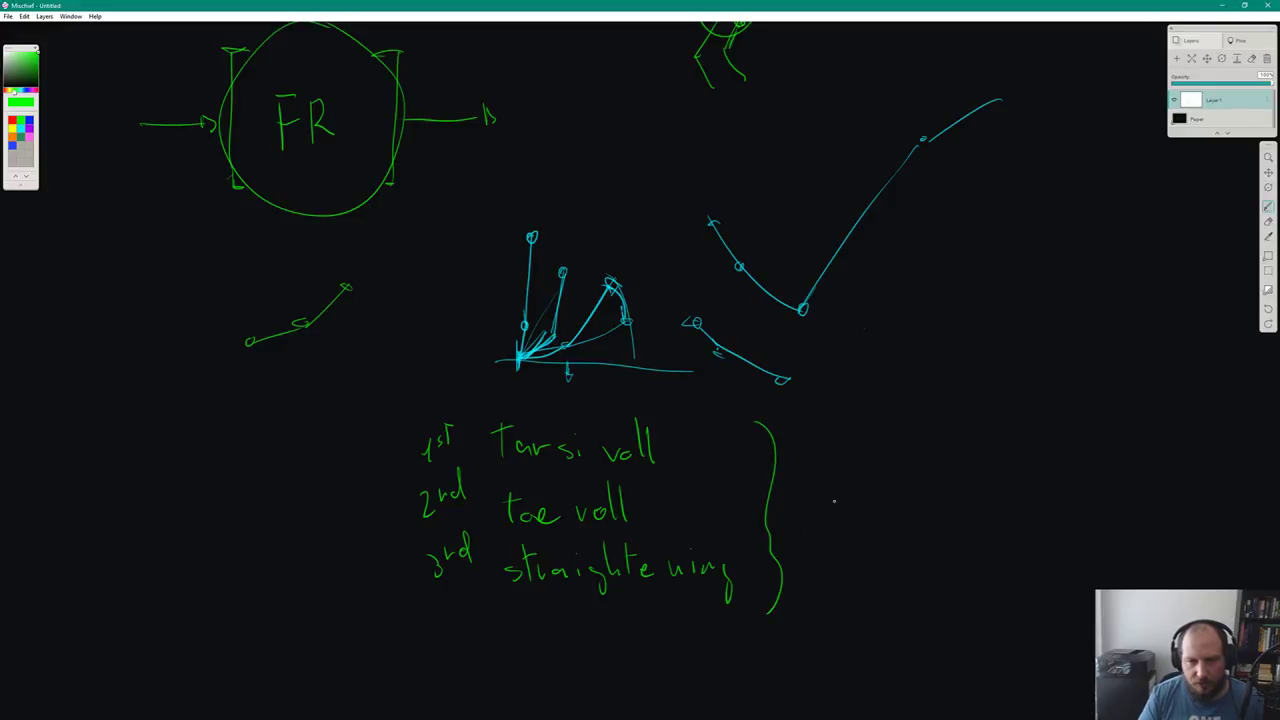
left_click_drag(810, 507, 840, 518)
left_click_drag(853, 474, 852, 526)
left_click_drag(866, 474, 866, 520)
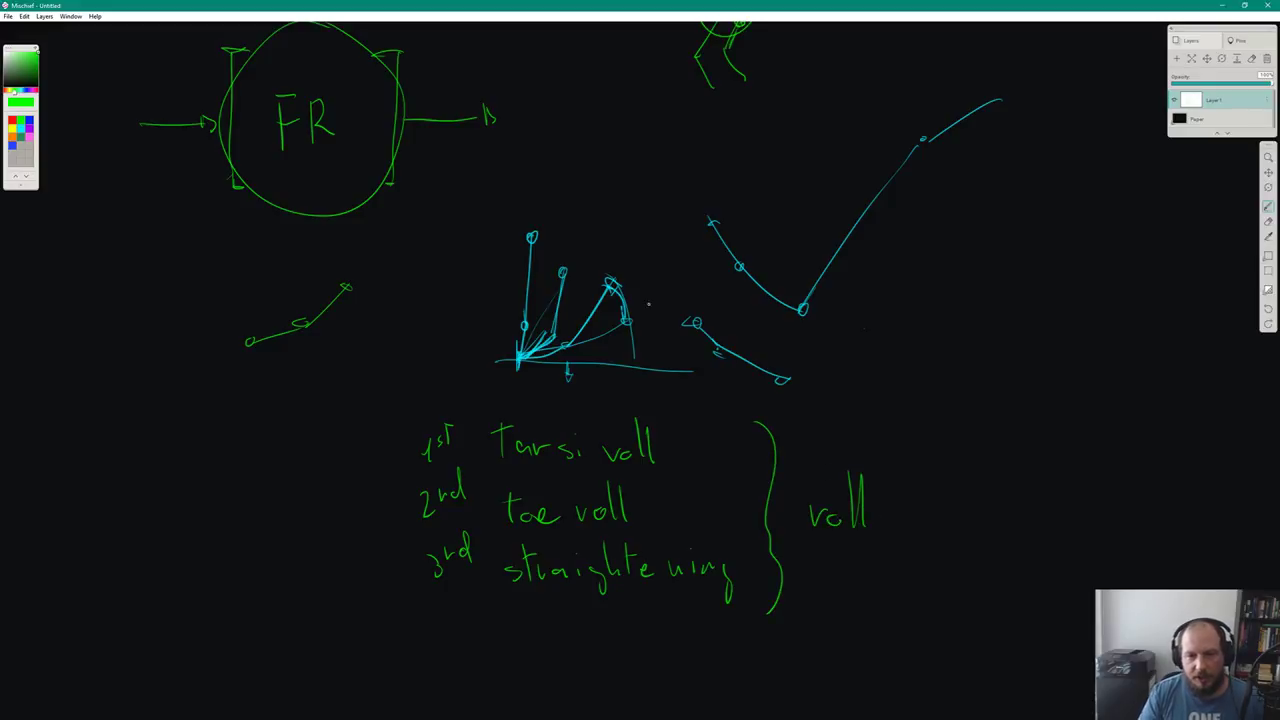
Sketch two cyan foot positions at the large leg's ankle: a flatter line toward the joint and a heavy curve over the foot
left_click(28, 132)
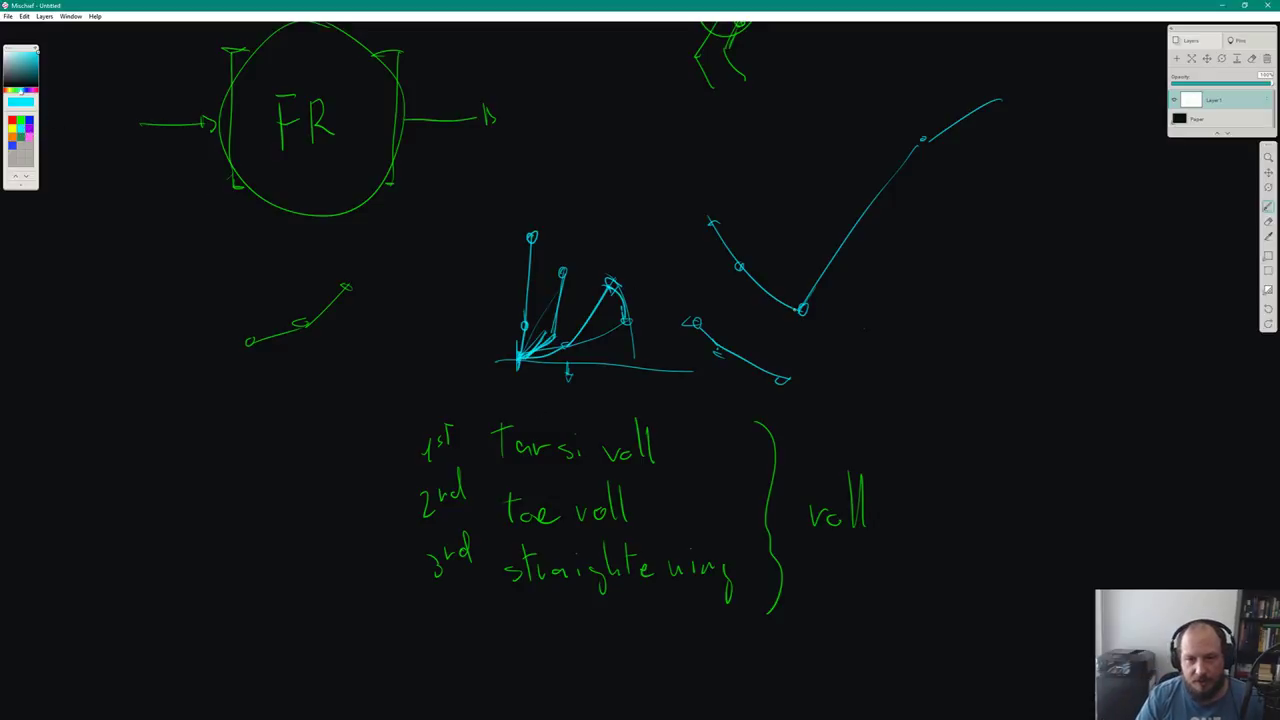
left_click_drag(800, 308, 750, 253)
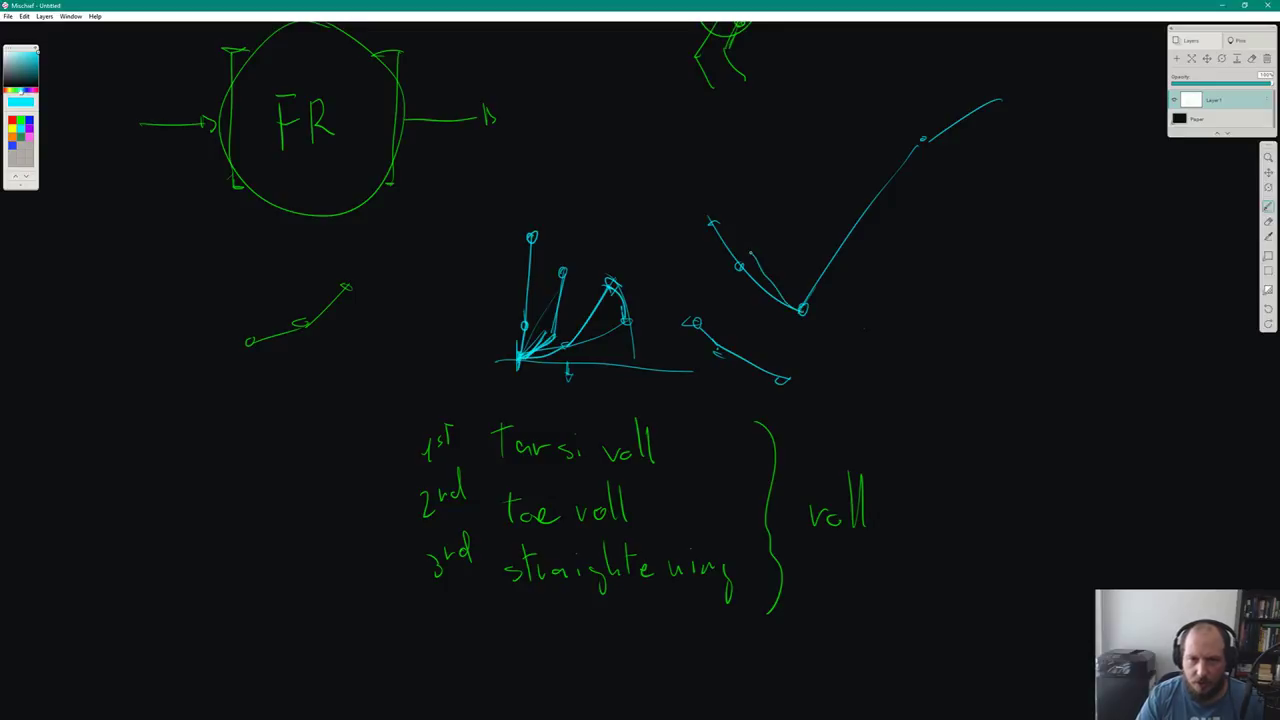
key("ctrl+z")
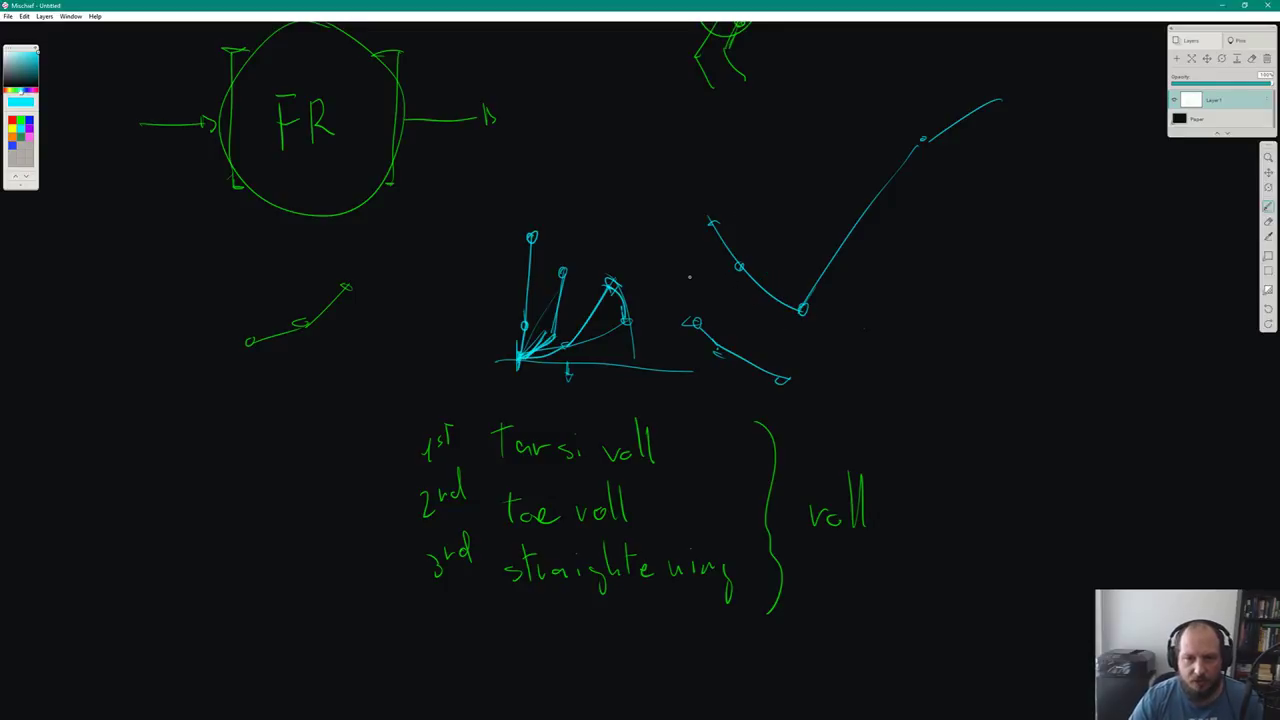
mouse_move(677, 288)
left_mouse_down()
mouse_move(788, 318)
mouse_move(805, 300)
mouse_move(785, 312)
mouse_move(731, 300)
mouse_move(785, 313)
mouse_move(748, 260)
left_mouse_up()
mouse_move(800, 314)
left_mouse_down()
mouse_move(734, 252)
mouse_move(720, 208)
mouse_move(758, 284)
mouse_move(752, 274)
mouse_move(806, 310)
left_mouse_up()
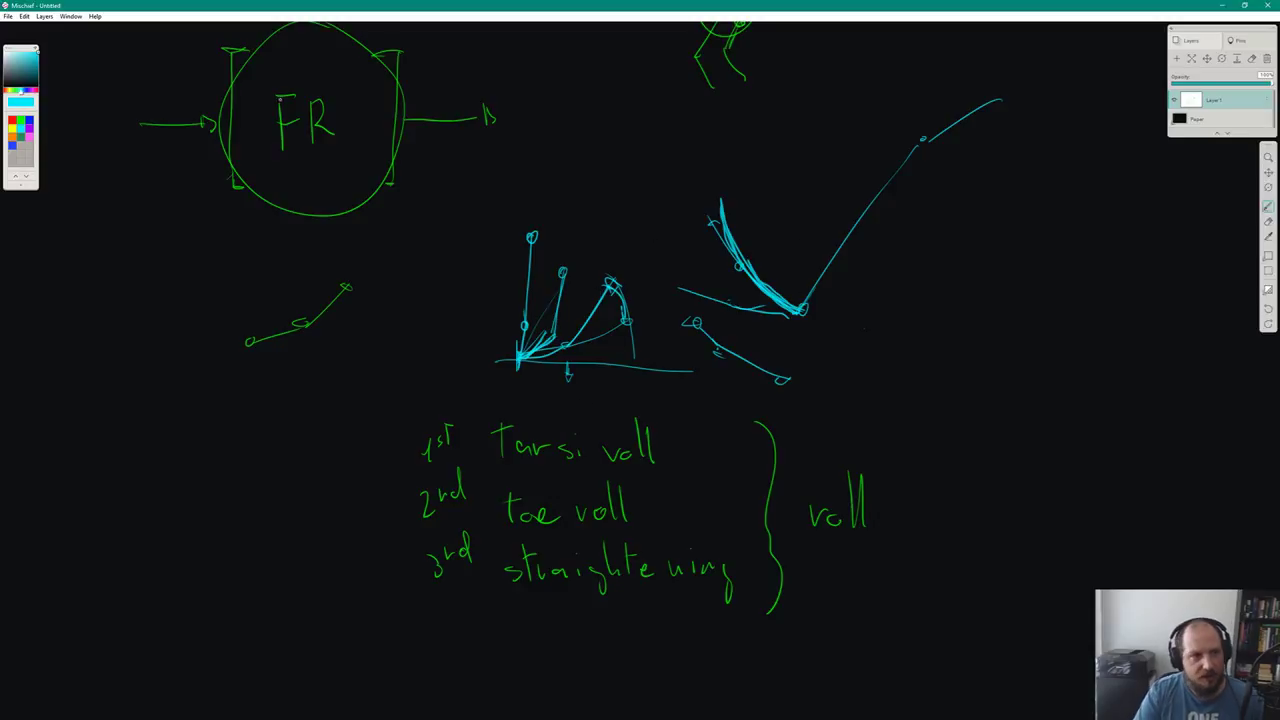
Add a cyan ground line with a short crossing stroke at the large leg's heel and an arc across the small foot poses
left_click(22, 128)
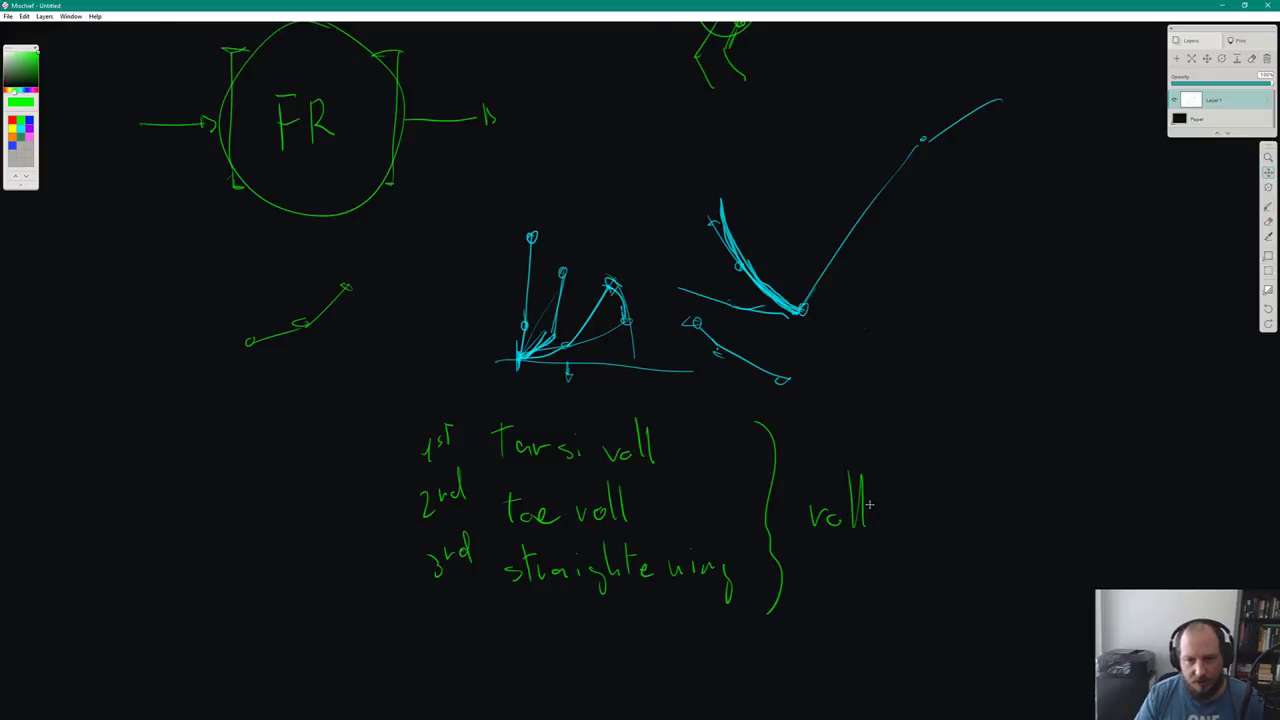
left_click_drag(869, 505, 623, 469)
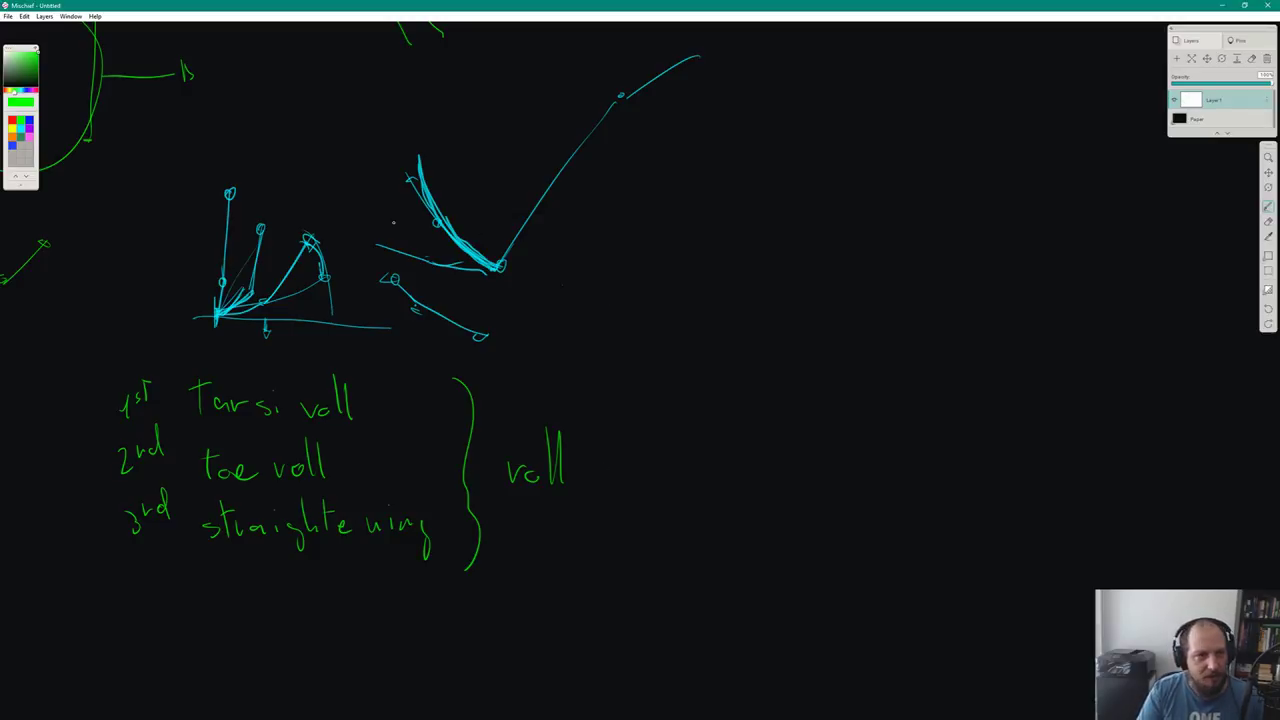
left_click(26, 132)
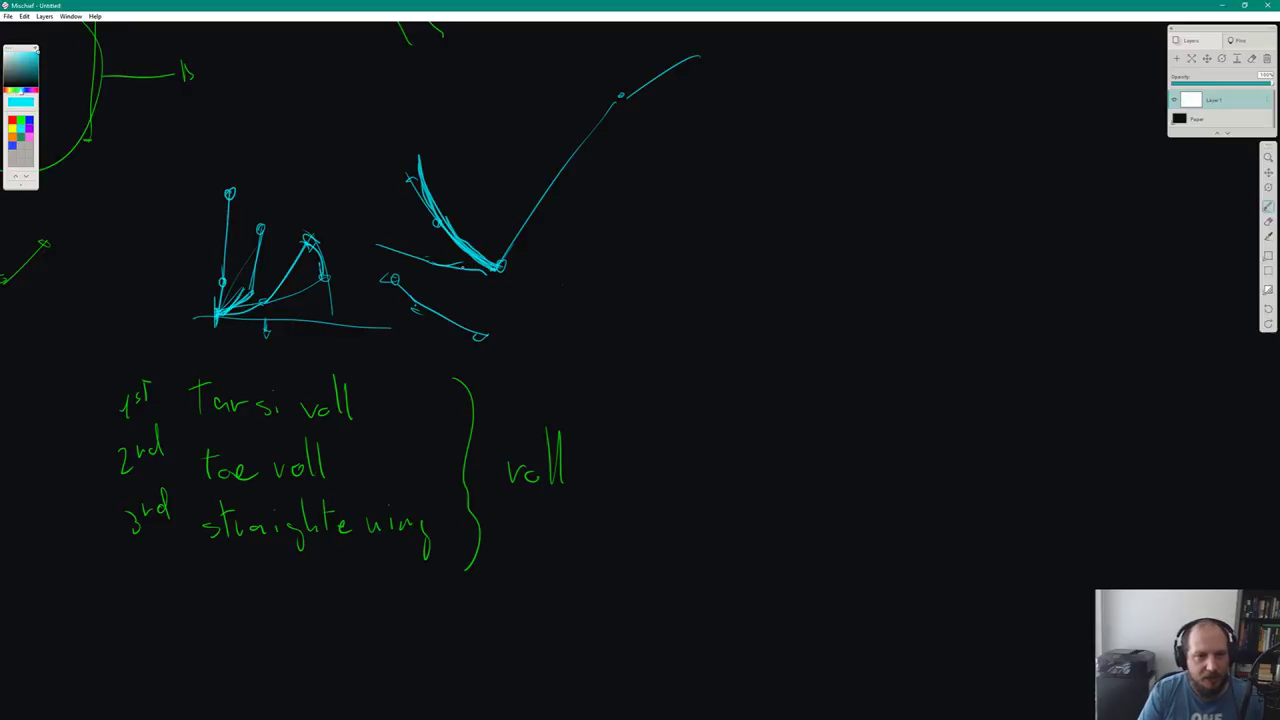
mouse_move(463, 254)
left_mouse_down()
mouse_move(451, 271)
mouse_move(515, 276)
left_mouse_up()
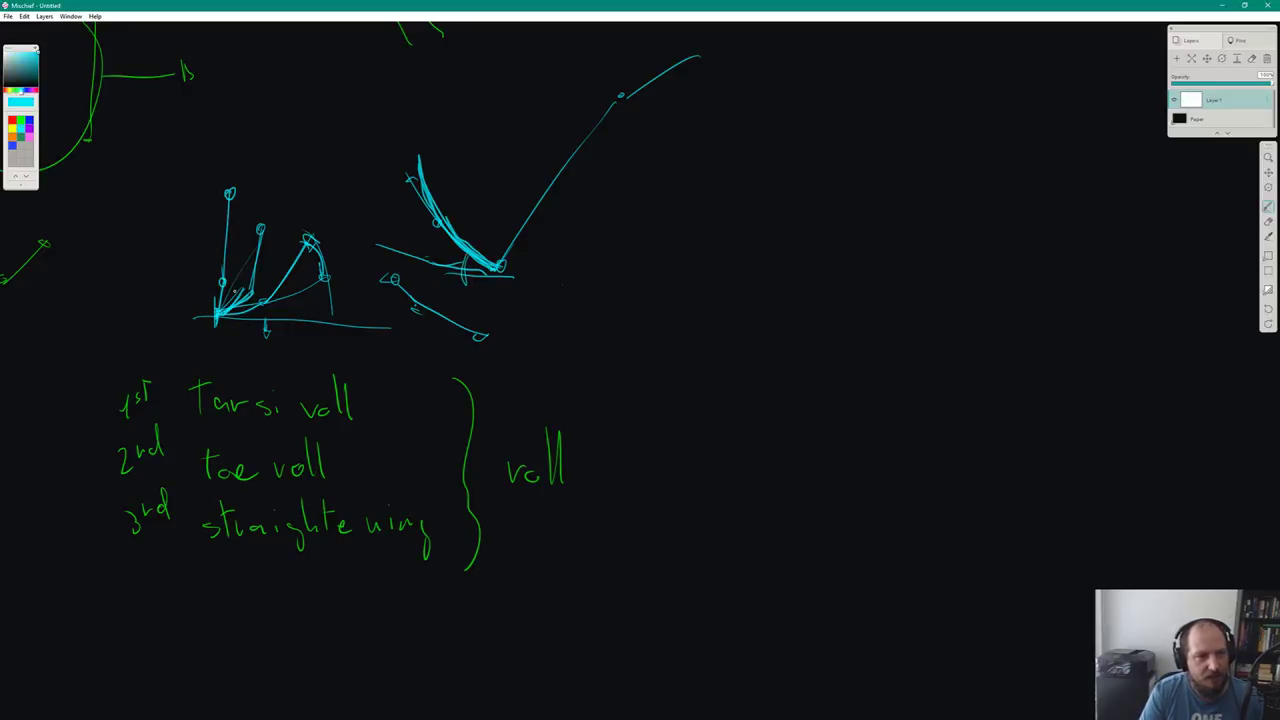
mouse_move(224, 284)
left_mouse_down()
mouse_move(248, 266)
mouse_move(259, 324)
left_mouse_up()
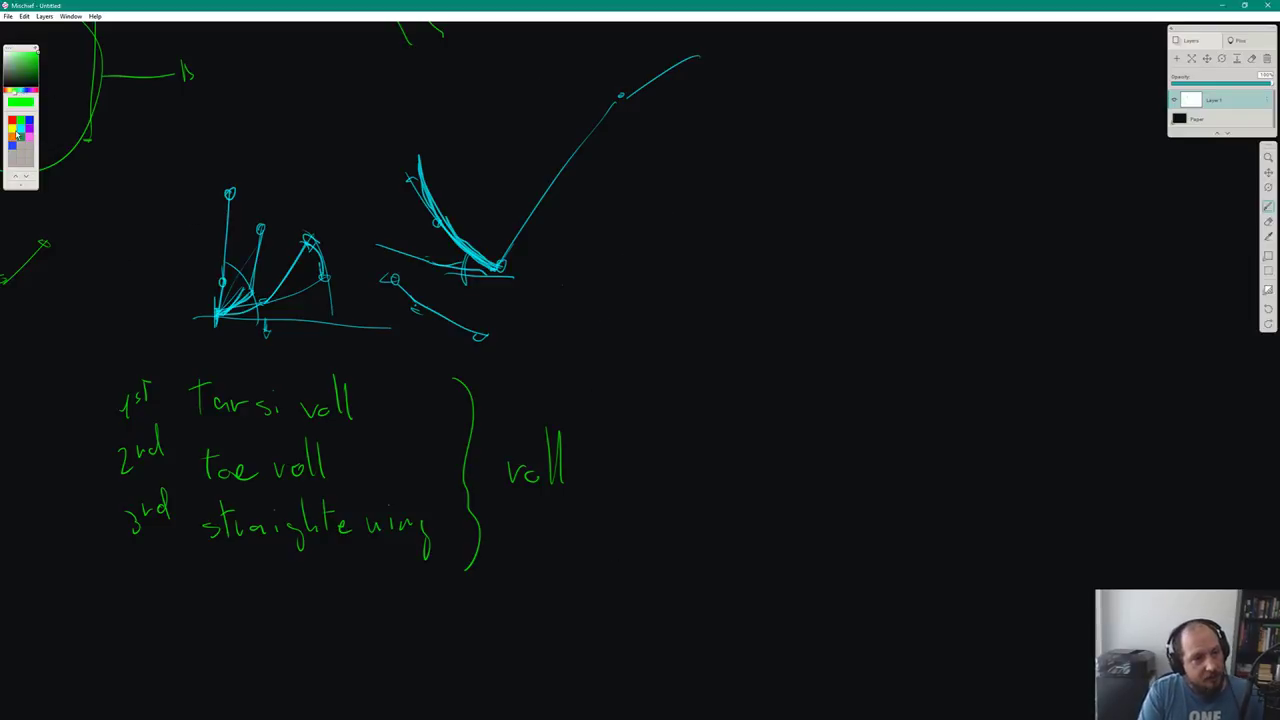
Draw yellow downward arrows from tarsi roll to toe roll and from toe roll to straightening in the list
left_click(14, 134)
mouse_move(282, 308)
middle_mouse_down()
mouse_move(411, 371)
mouse_move(464, 378)
middle_mouse_up()
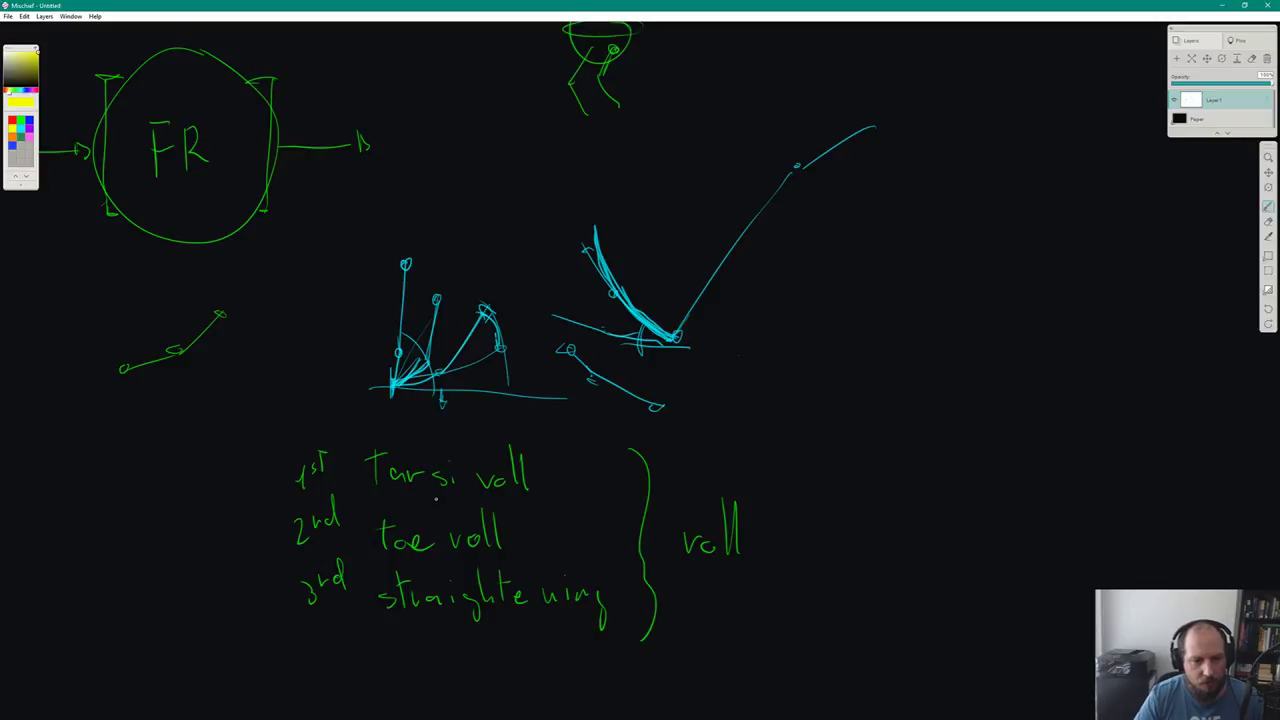
left_click_drag(436, 499, 444, 507)
left_click_drag(446, 561, 454, 576)
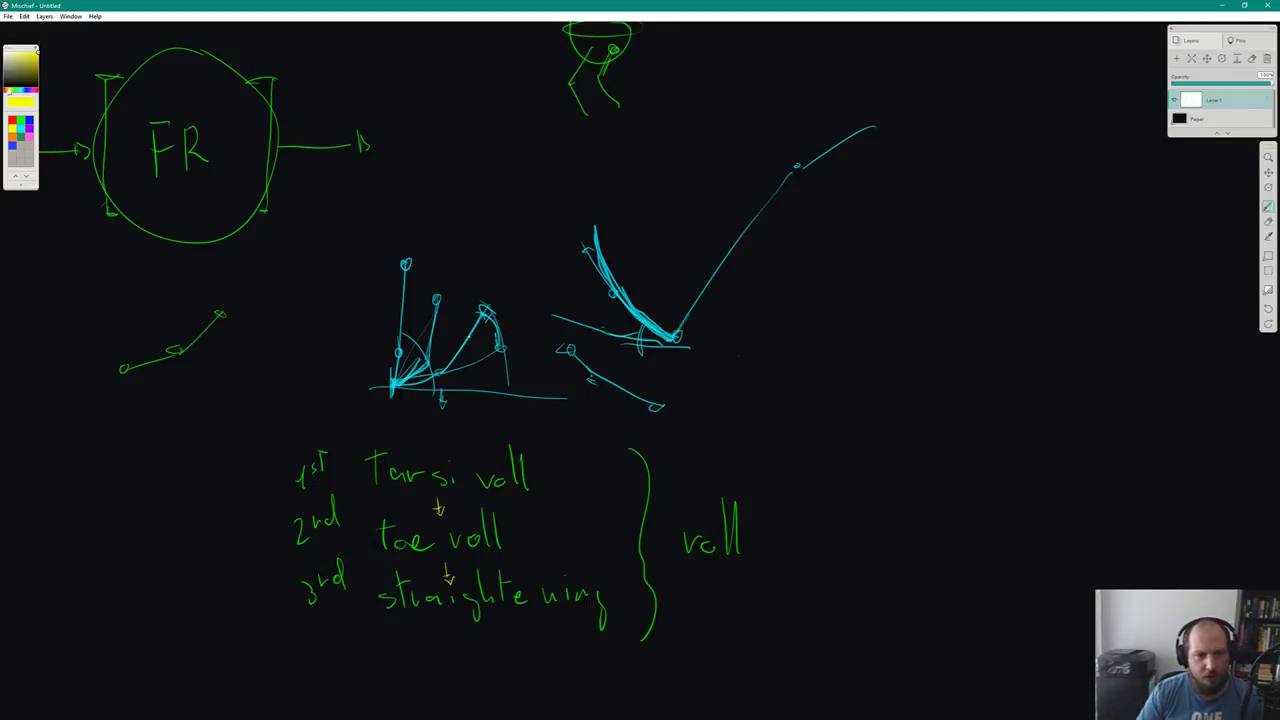
Mark the tarsi angle on the small foot poses with a yellow arc and label it tarsi roll threshold with a leader line
mouse_move(446, 358)
left_mouse_down()
mouse_move(433, 372)
mouse_move(466, 372)
mouse_move(450, 358)
left_mouse_up()
key("ctrl+z")
key("ctrl+z")
key("ctrl+z")
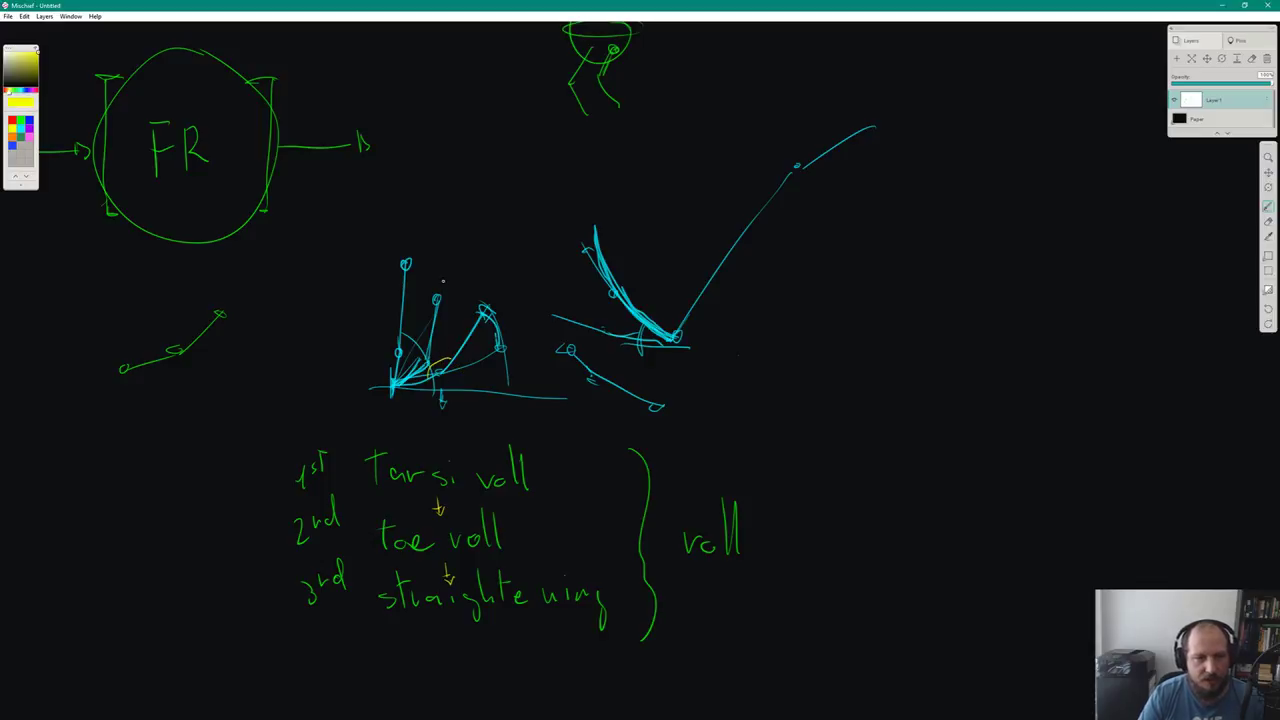
mouse_move(444, 350)
left_mouse_down()
mouse_move(457, 296)
mouse_move(499, 255)
mouse_move(460, 242)
left_mouse_up()
mouse_move(460, 224)
left_mouse_down()
mouse_move(450, 242)
mouse_move(502, 208)
left_mouse_up()
mouse_move(498, 220)
left_mouse_down()
mouse_move(586, 148)
mouse_move(588, 119)
mouse_move(613, 140)
mouse_move(648, 114)
left_mouse_up()
mouse_move(650, 112)
left_mouse_down()
mouse_move(683, 99)
mouse_move(646, 84)
mouse_move(687, 88)
mouse_move(679, 62)
mouse_move(724, 44)
left_mouse_up()
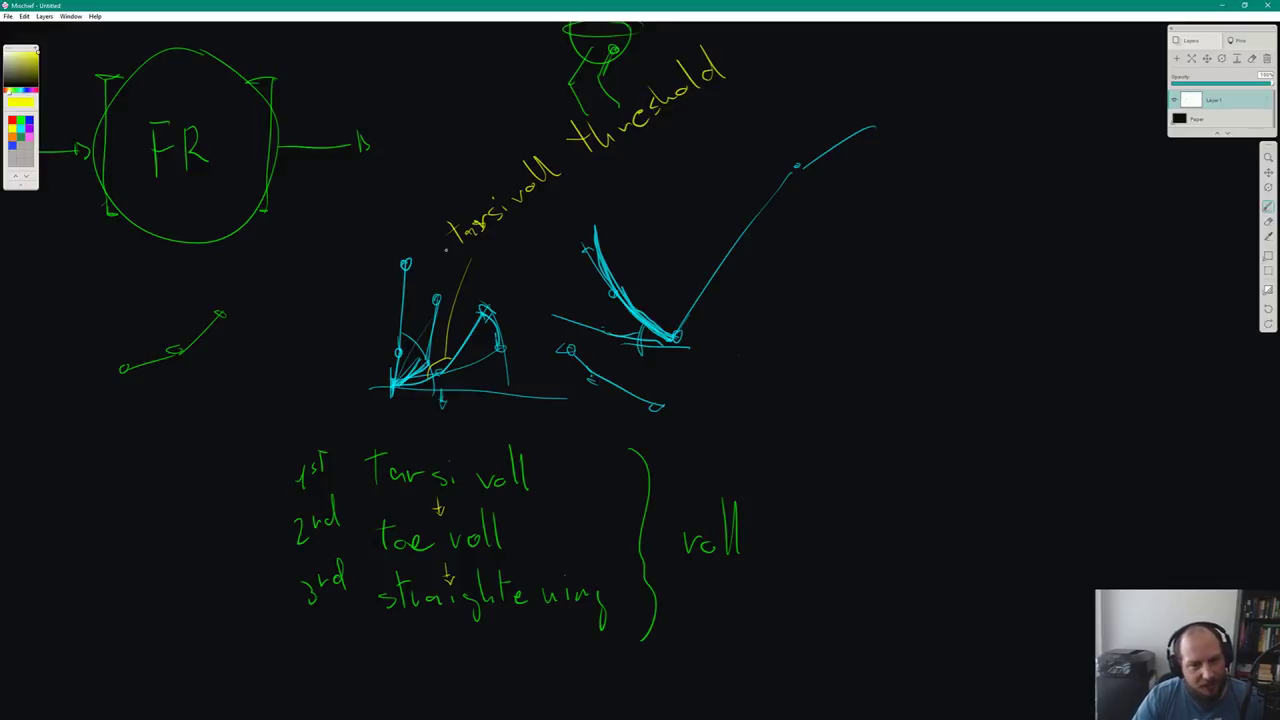
Mark the toe angles on the small foot poses in yellow and label them toe roll and straightening with leader lines
left_click_drag(425, 345, 413, 371)
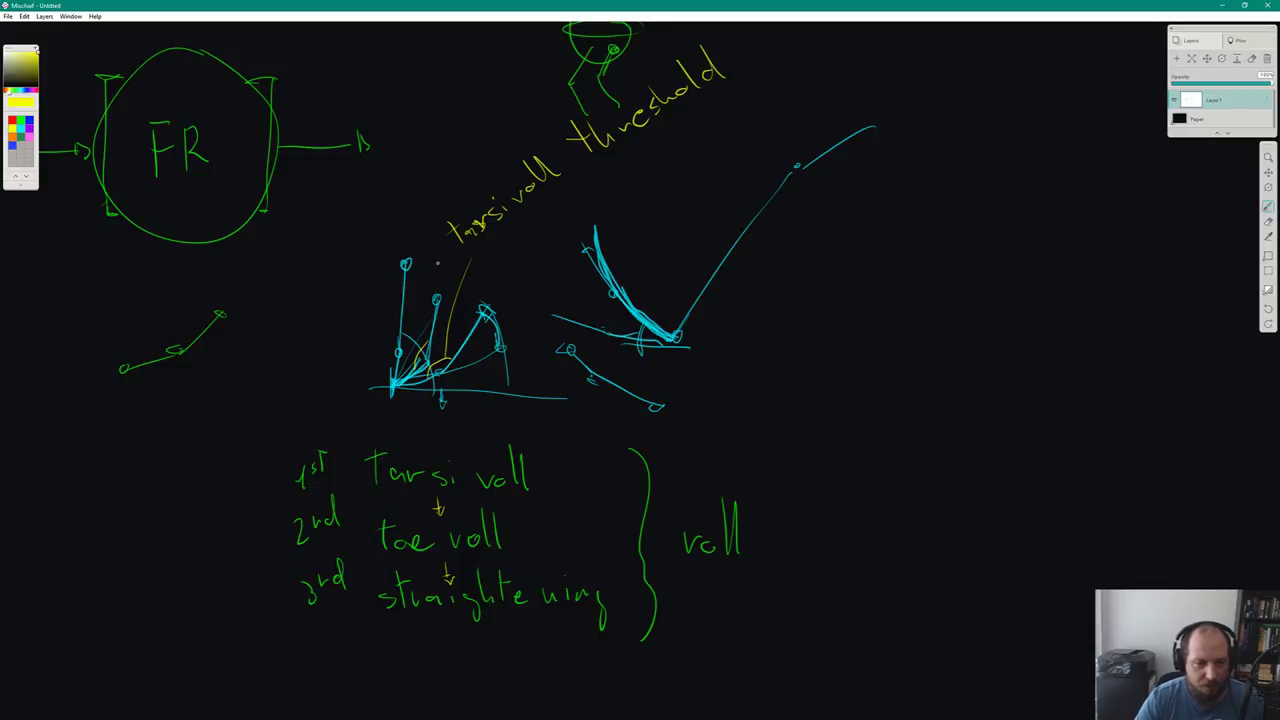
mouse_move(420, 348)
left_mouse_down()
mouse_move(399, 200)
mouse_move(468, 142)
mouse_move(468, 112)
mouse_move(482, 116)
left_mouse_up()
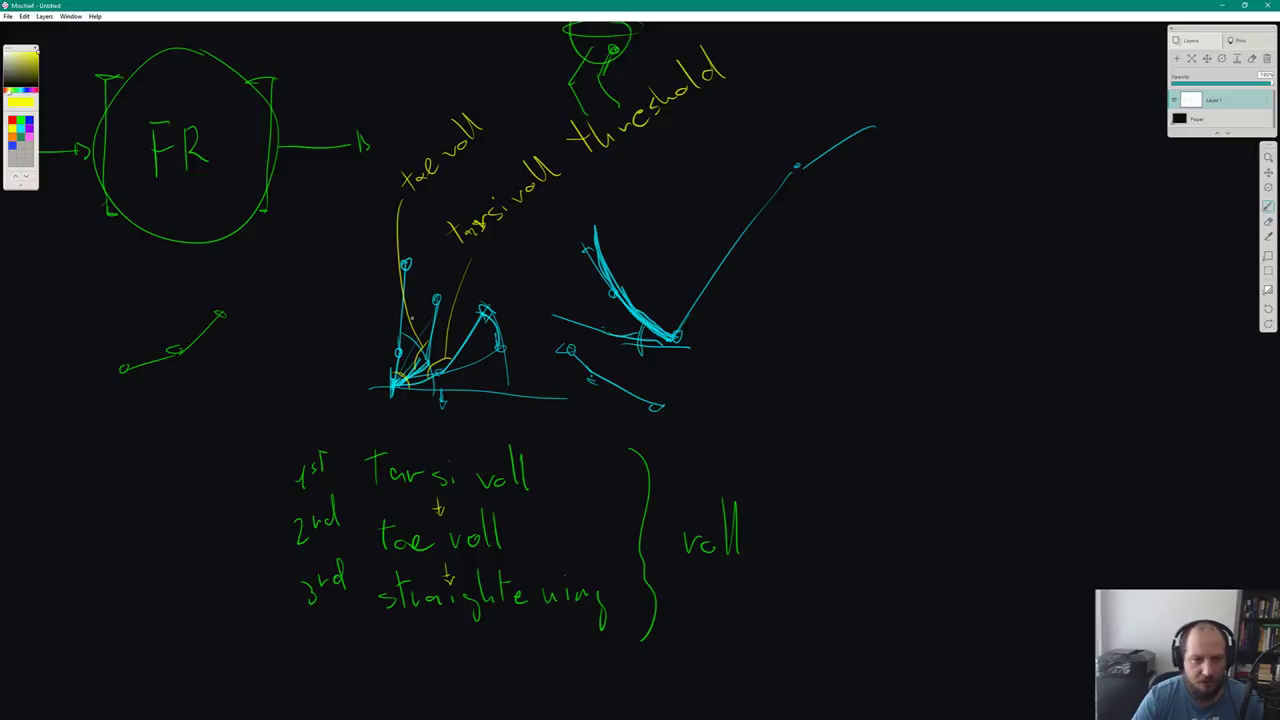
left_click_drag(404, 380, 400, 382)
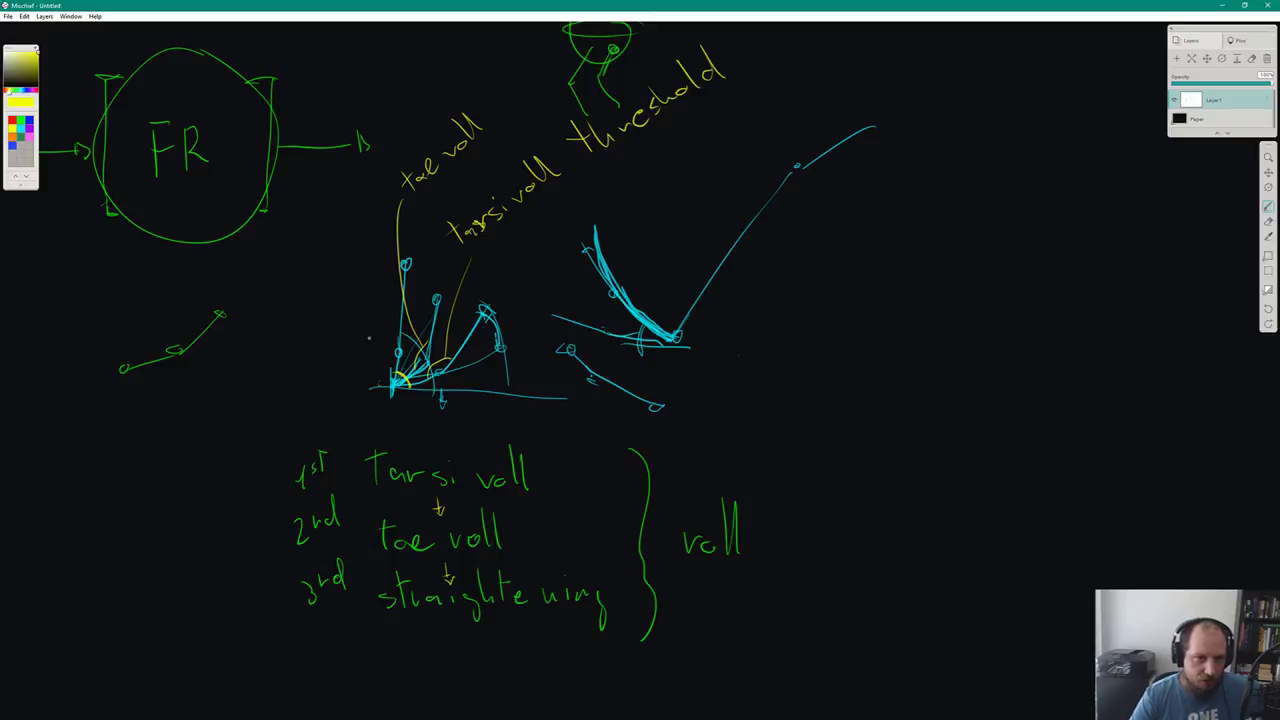
mouse_move(388, 368)
left_mouse_down()
mouse_move(306, 271)
mouse_move(324, 268)
mouse_move(340, 231)
mouse_move(359, 251)
mouse_move(351, 213)
mouse_move(378, 213)
mouse_move(389, 150)
mouse_move(422, 122)
left_mouse_up()
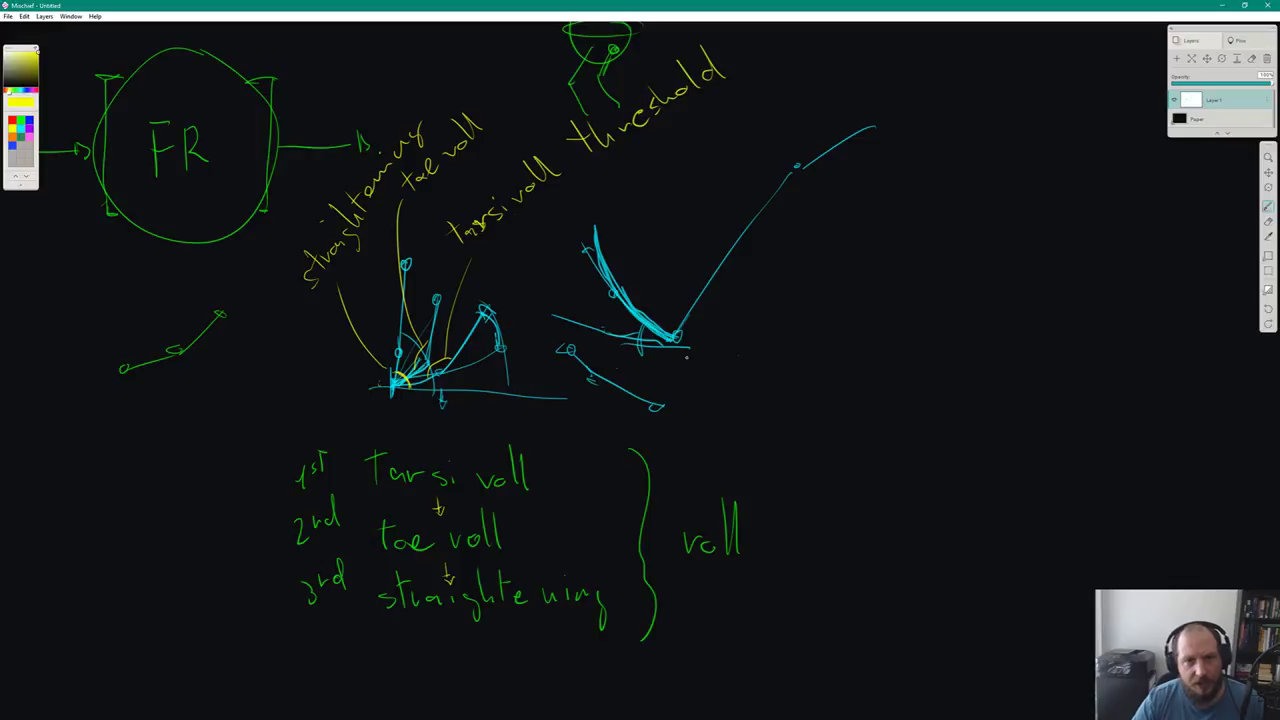
Mark the heel angle of the large leg in yellow and label it heel back with a leader line
mouse_move(639, 345)
left_mouse_down()
mouse_move(650, 318)
mouse_move(836, 322)
left_mouse_up()
left_click_drag(842, 314, 853, 320)
left_click(886, 308)
mouse_move(857, 266)
left_mouse_down()
mouse_move(862, 318)
mouse_move(880, 320)
left_mouse_up()
mouse_move(881, 306)
left_mouse_down()
mouse_move(892, 320)
mouse_move(944, 306)
left_mouse_up()
mouse_move(956, 258)
left_mouse_down()
mouse_move(958, 304)
mouse_move(970, 294)
left_mouse_up()
left_click_drag(968, 286, 988, 282)
left_click(983, 296)
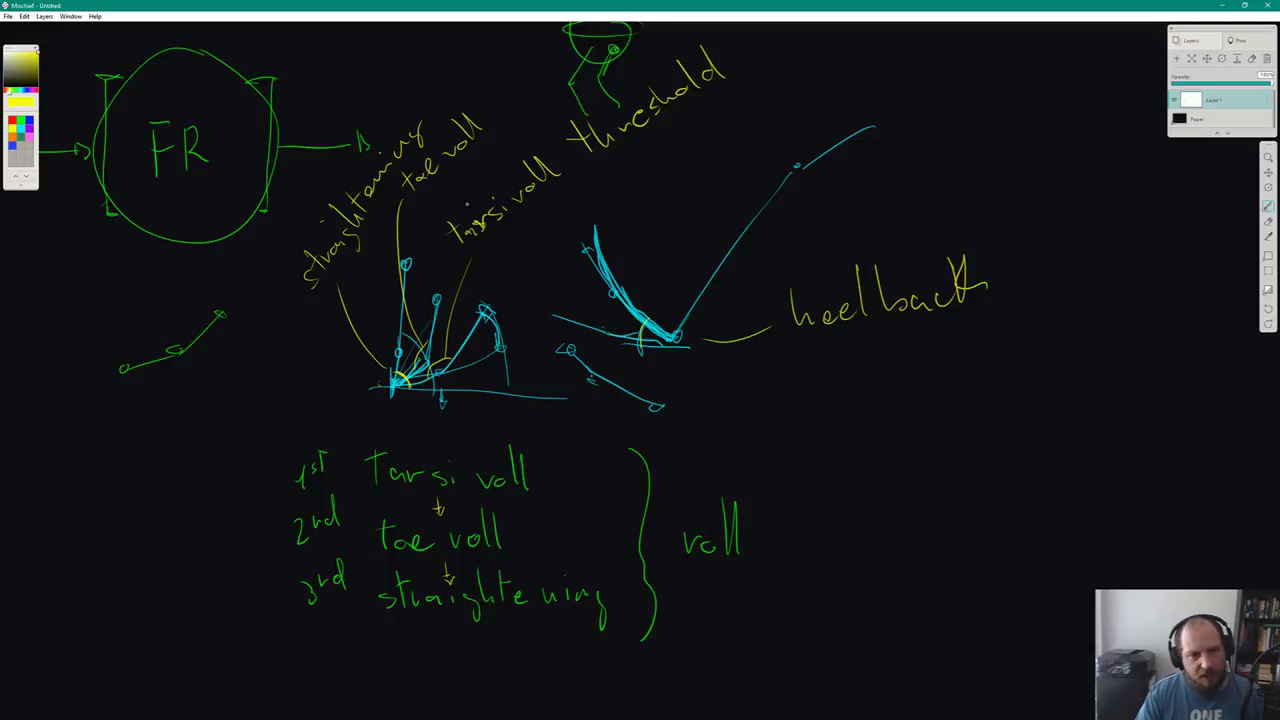
left_click(29, 142)
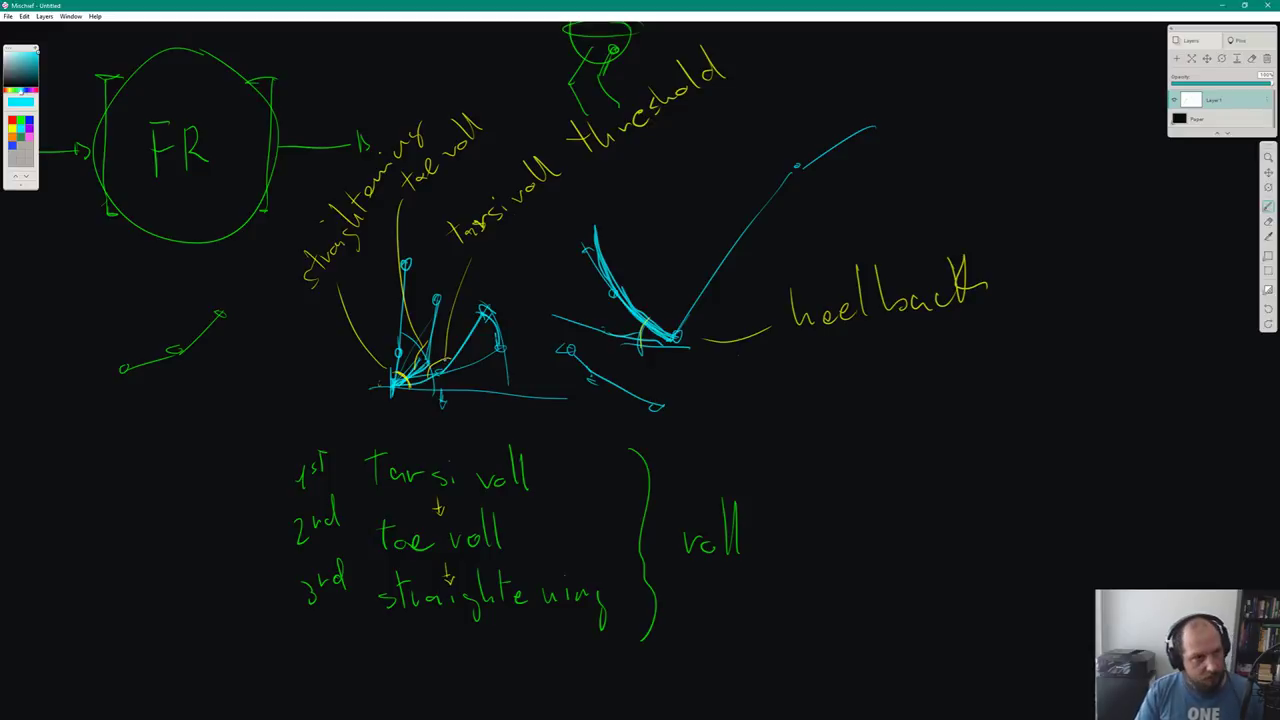
left_click(16, 134)
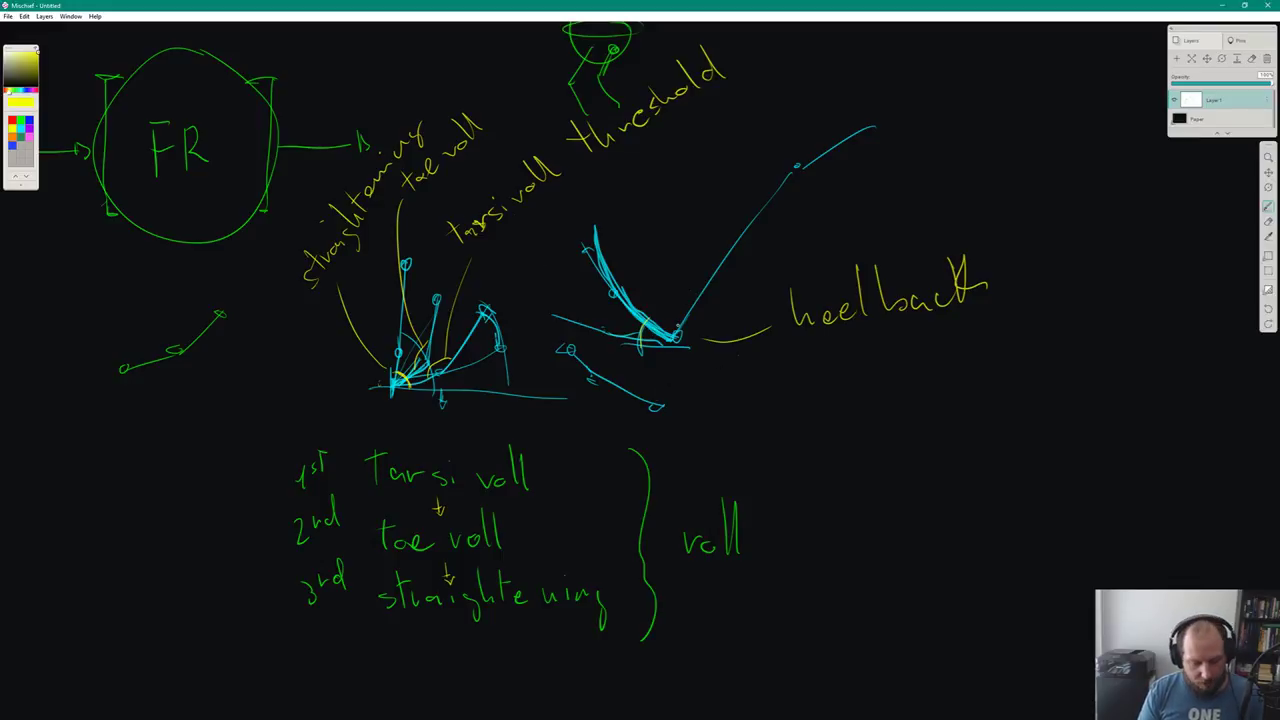
scroll(633, 435, "up", 2)
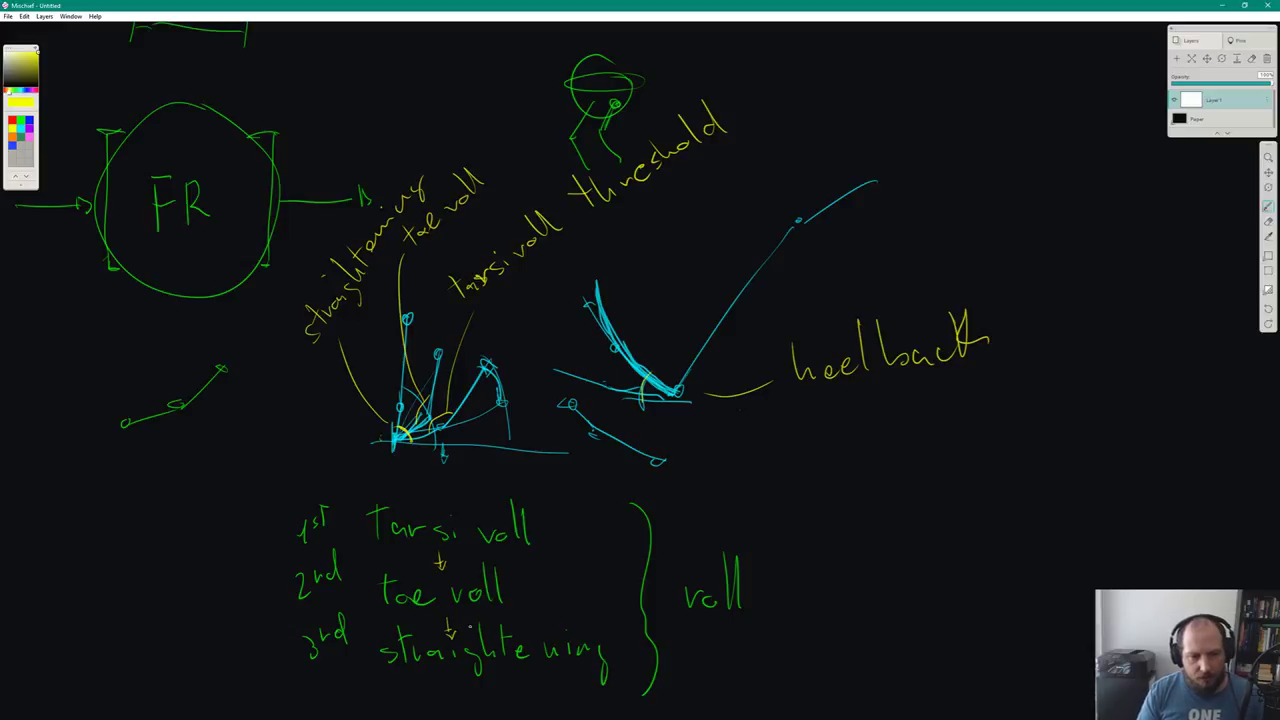
key("alt+Tab")
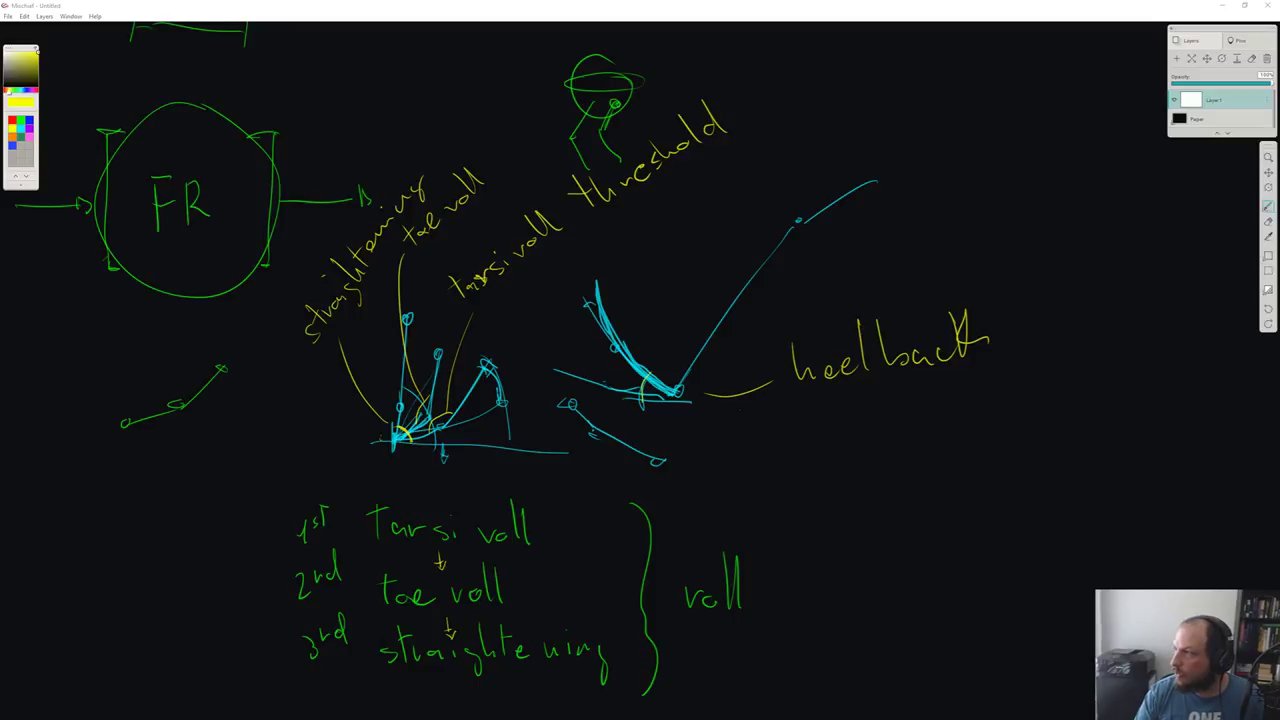
left_click(958, 216)
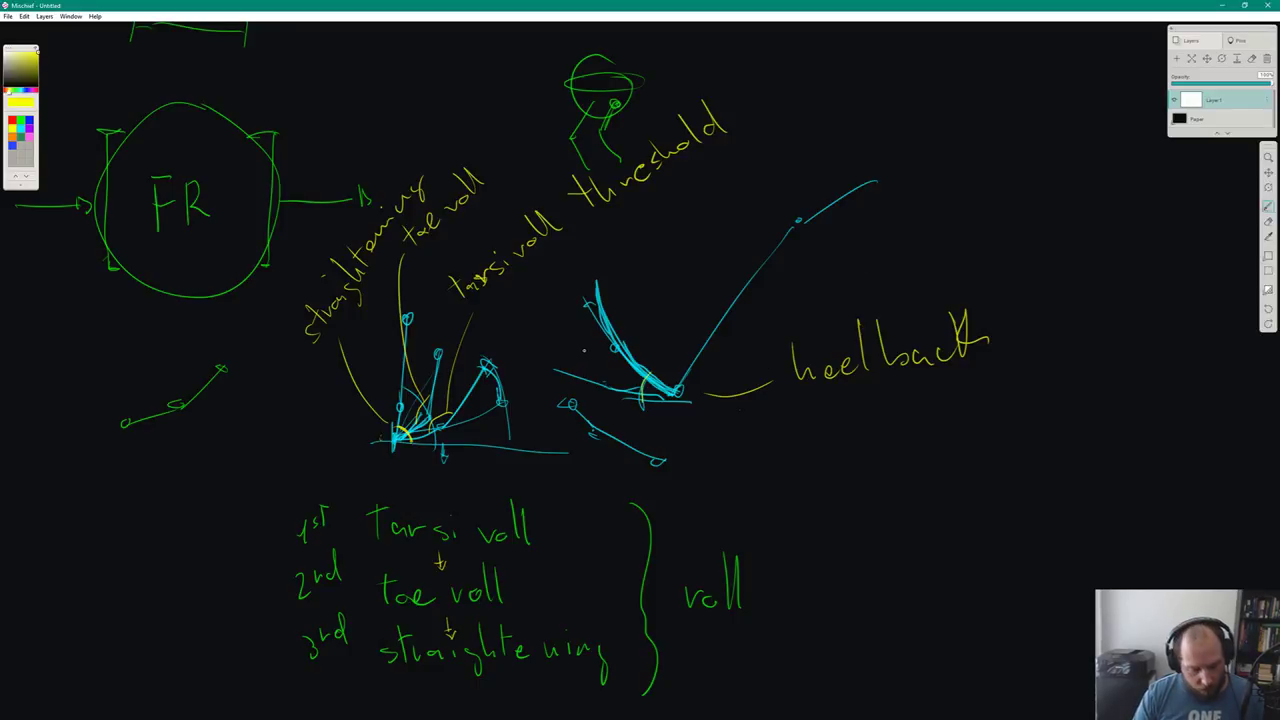
Write roll in green in the empty area beyond the large leg to start an attribute list
left_click_drag(789, 374, 723, 366)
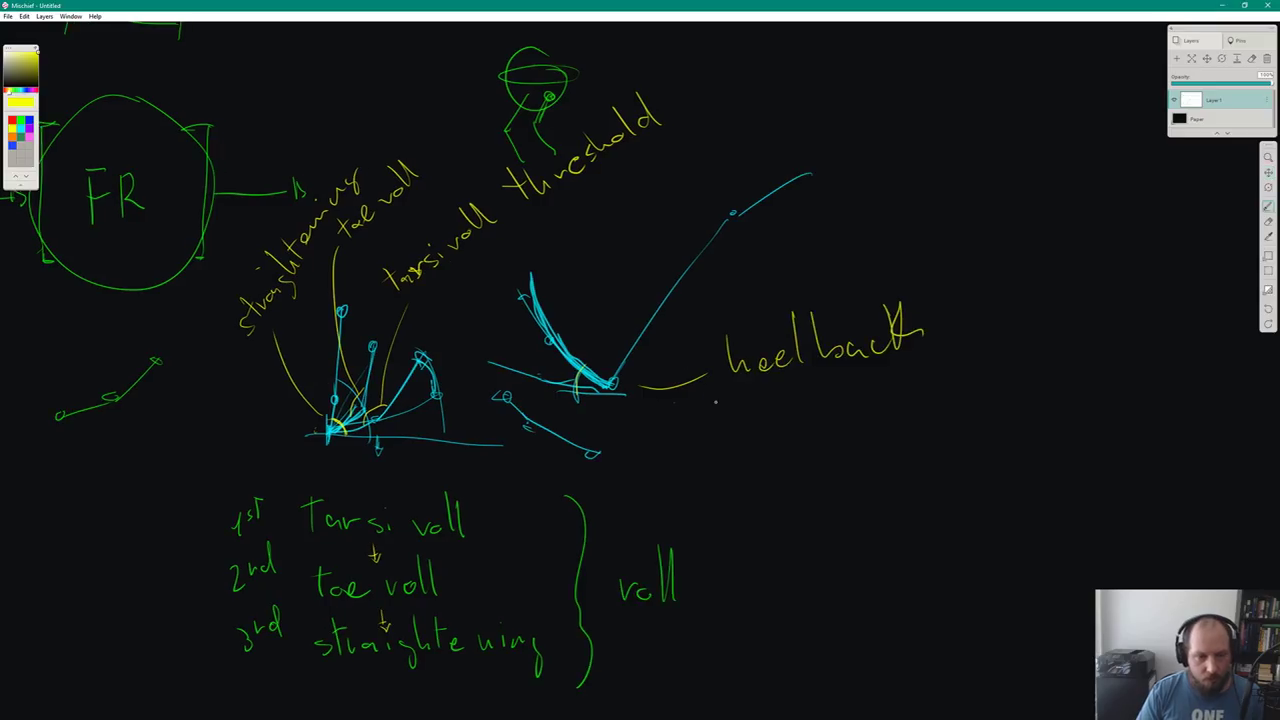
left_click_drag(780, 449, 540, 442)
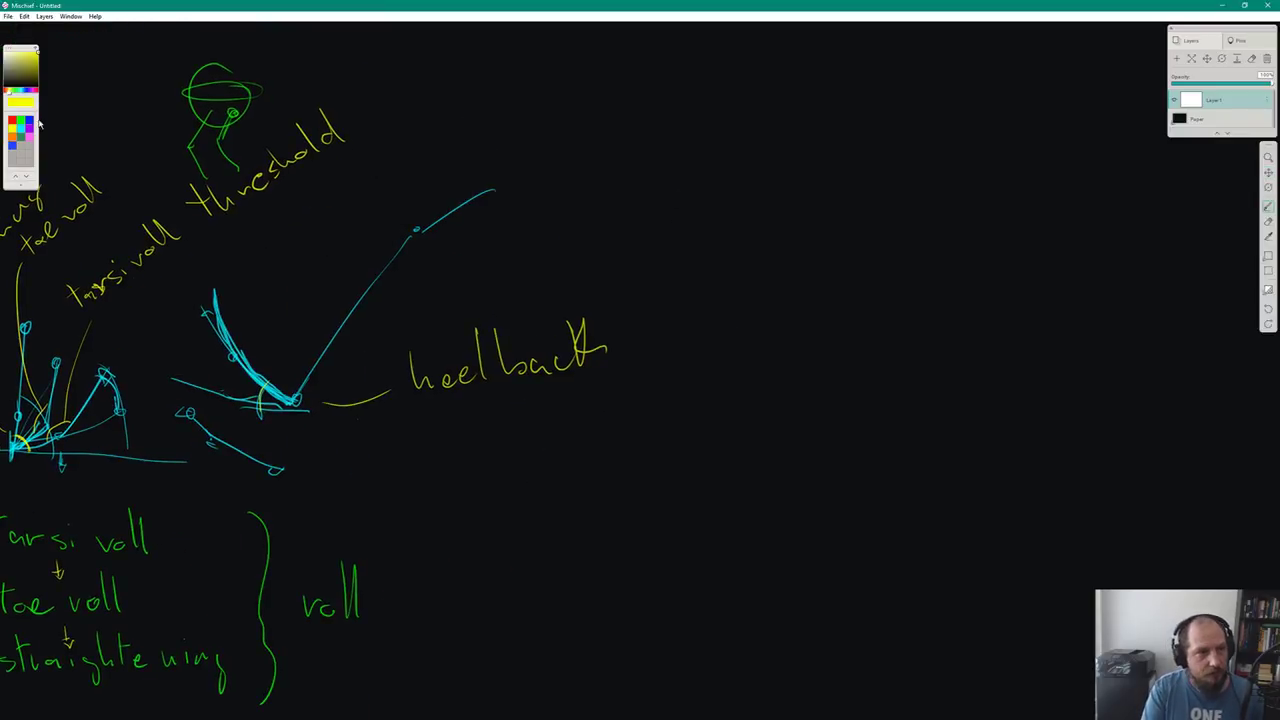
left_click(20, 121)
left_click_drag(792, 132, 853, 156)
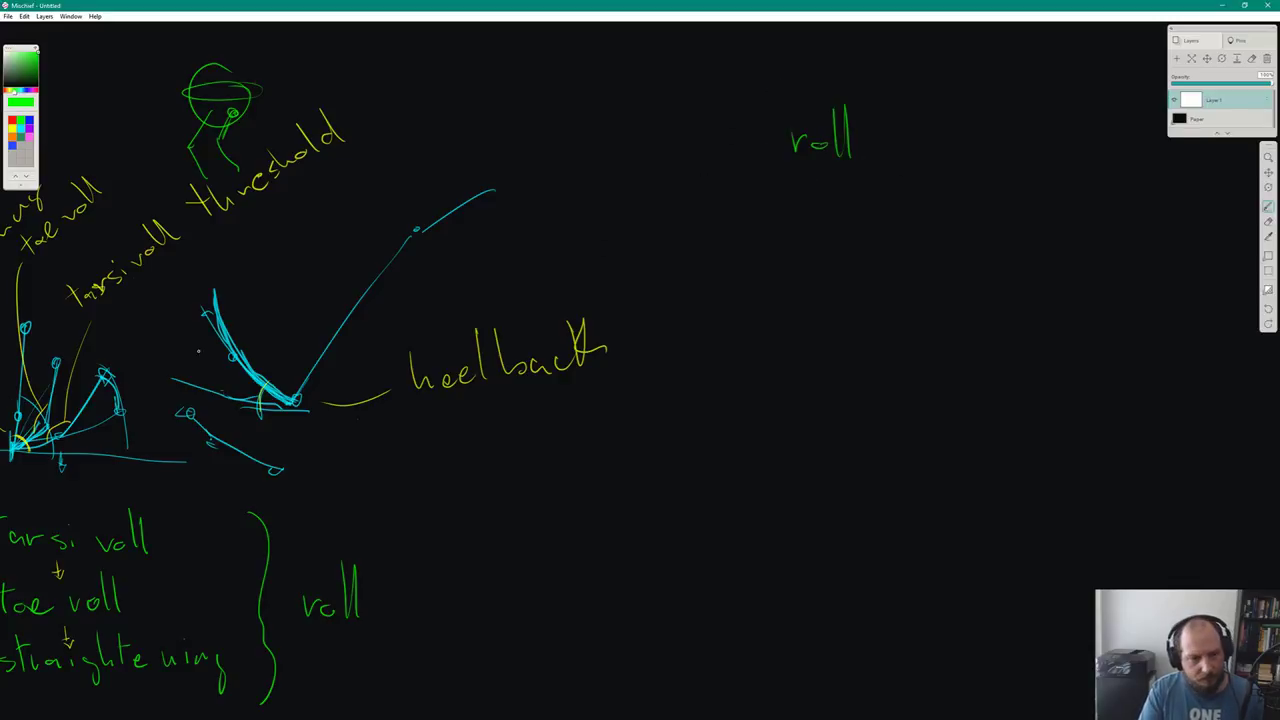
mouse_move(441, 333)
left_mouse_down()
mouse_move(624, 330)
mouse_move(552, 321)
left_mouse_up()
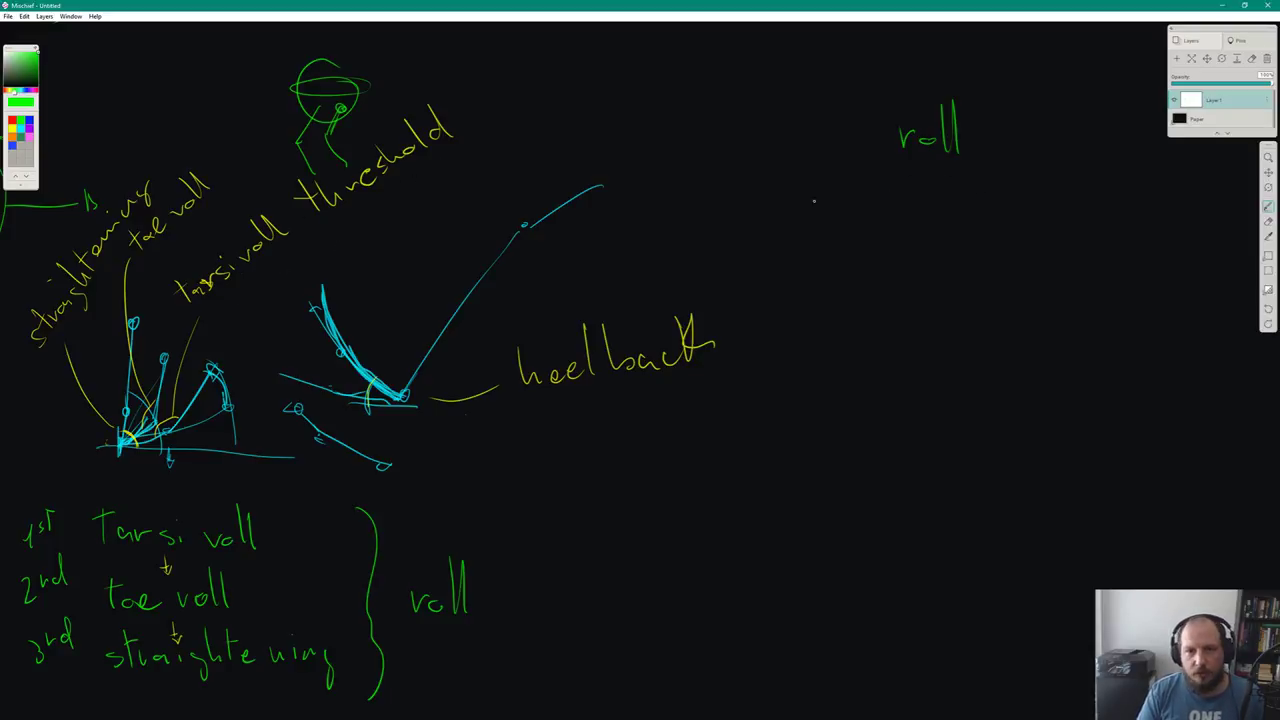
left_click_drag(550, 234, 510, 242)
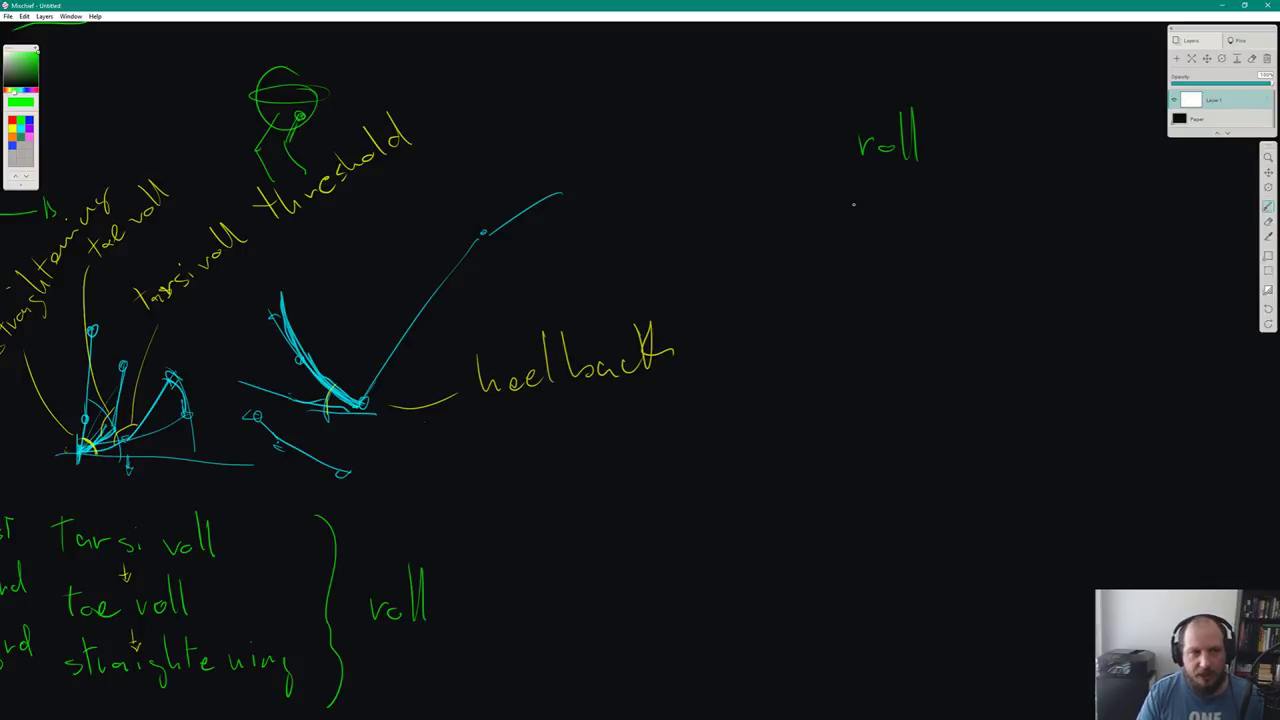
left_click_drag(875, 190, 896, 200)
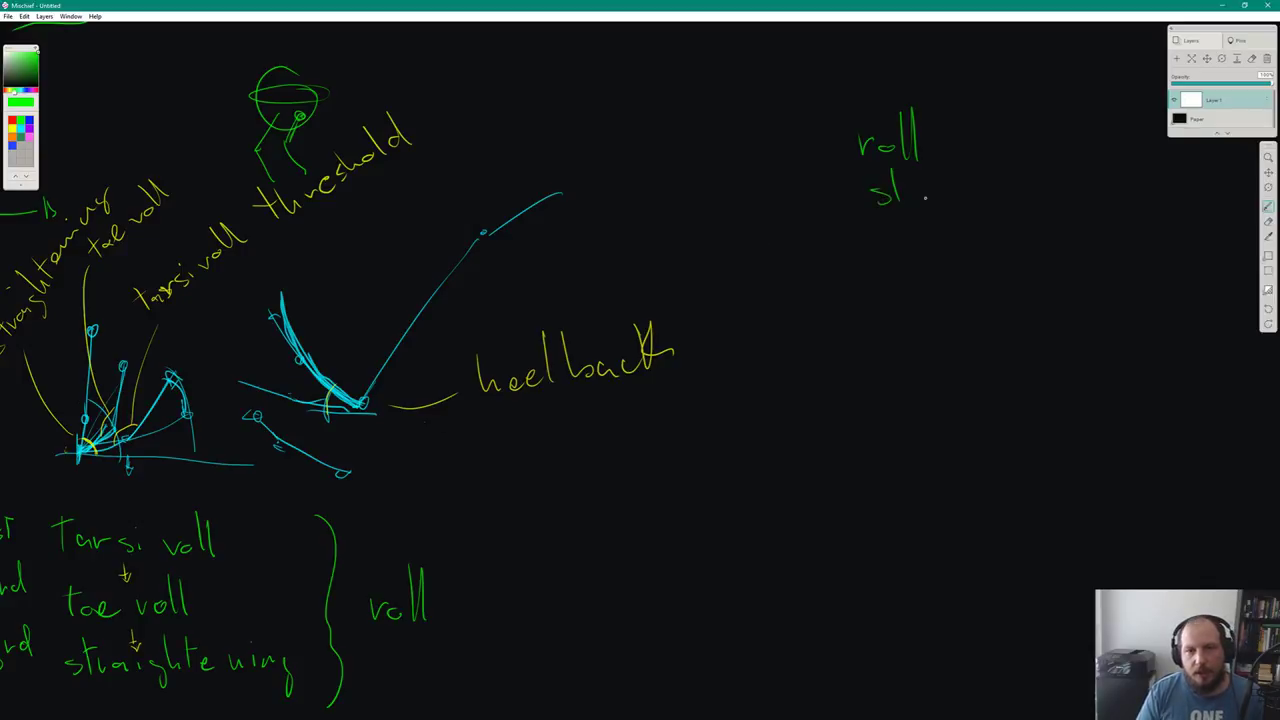
key("ctrl+z")
key("ctrl+z")
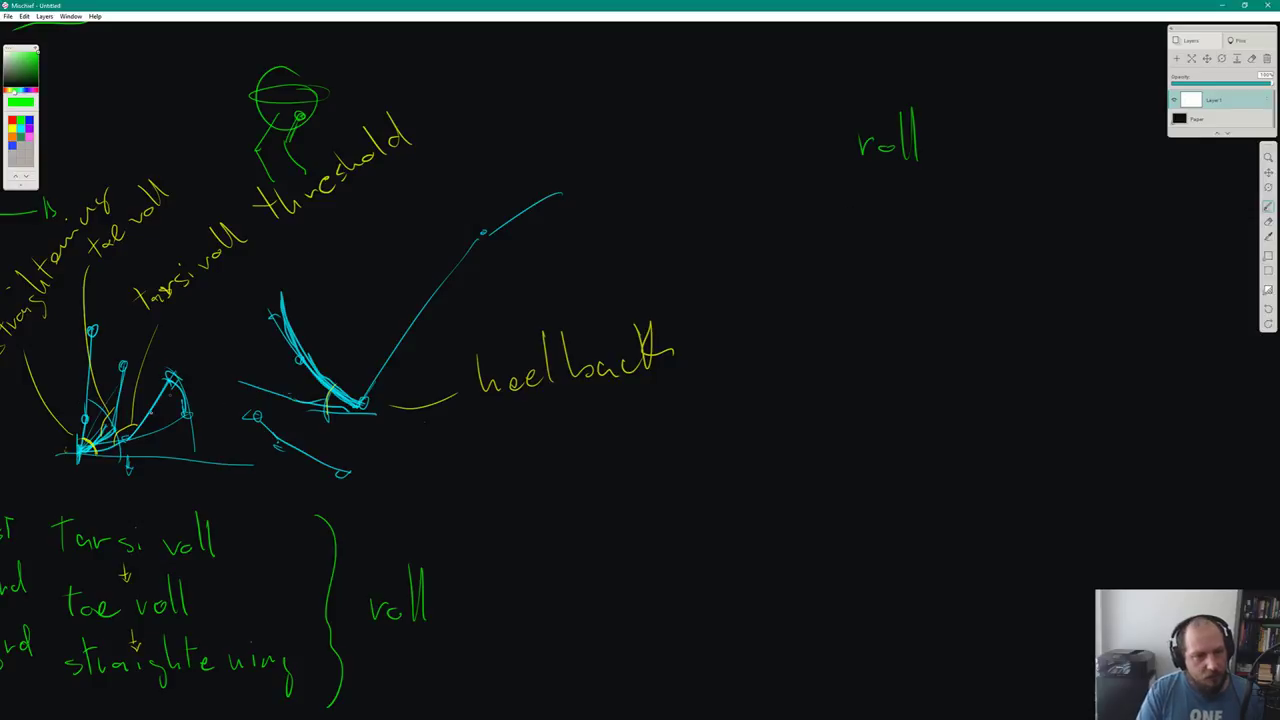
Write tarsi lock (angle) in green beneath roll as the second attribute
left_click_drag(873, 192, 876, 229)
mouse_move(866, 198)
left_mouse_down()
mouse_move(884, 197)
mouse_move(897, 228)
mouse_move(918, 214)
left_mouse_up()
mouse_move(932, 213)
left_mouse_down()
mouse_move(920, 228)
mouse_move(941, 229)
left_mouse_up()
left_click(940, 208)
mouse_move(989, 182)
left_mouse_down()
mouse_move(991, 226)
mouse_move(1008, 213)
mouse_move(1038, 226)
left_mouse_up()
left_click_drag(1052, 196, 1056, 216)
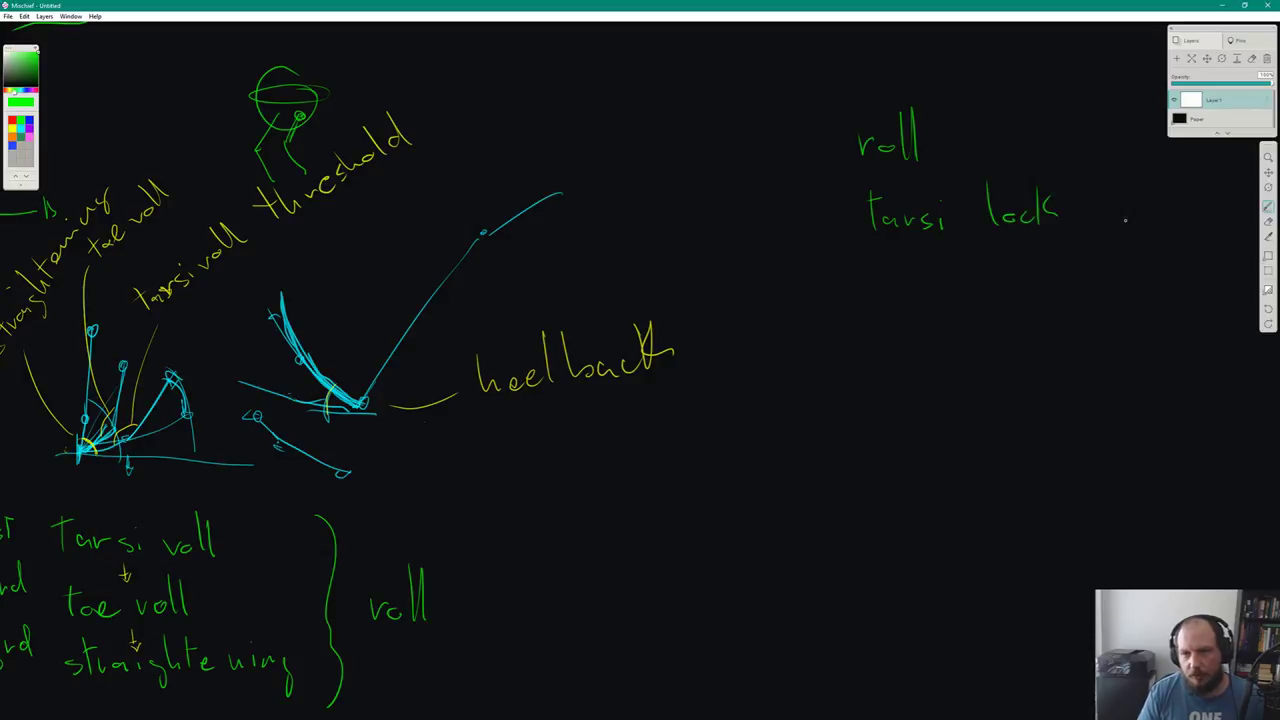
mouse_move(1122, 188)
left_mouse_down()
mouse_move(1133, 231)
mouse_move(1130, 217)
mouse_move(1172, 240)
left_mouse_up()
mouse_move(1190, 188)
left_mouse_down()
mouse_move(1187, 234)
mouse_move(1208, 222)
mouse_move(1214, 236)
left_mouse_up()
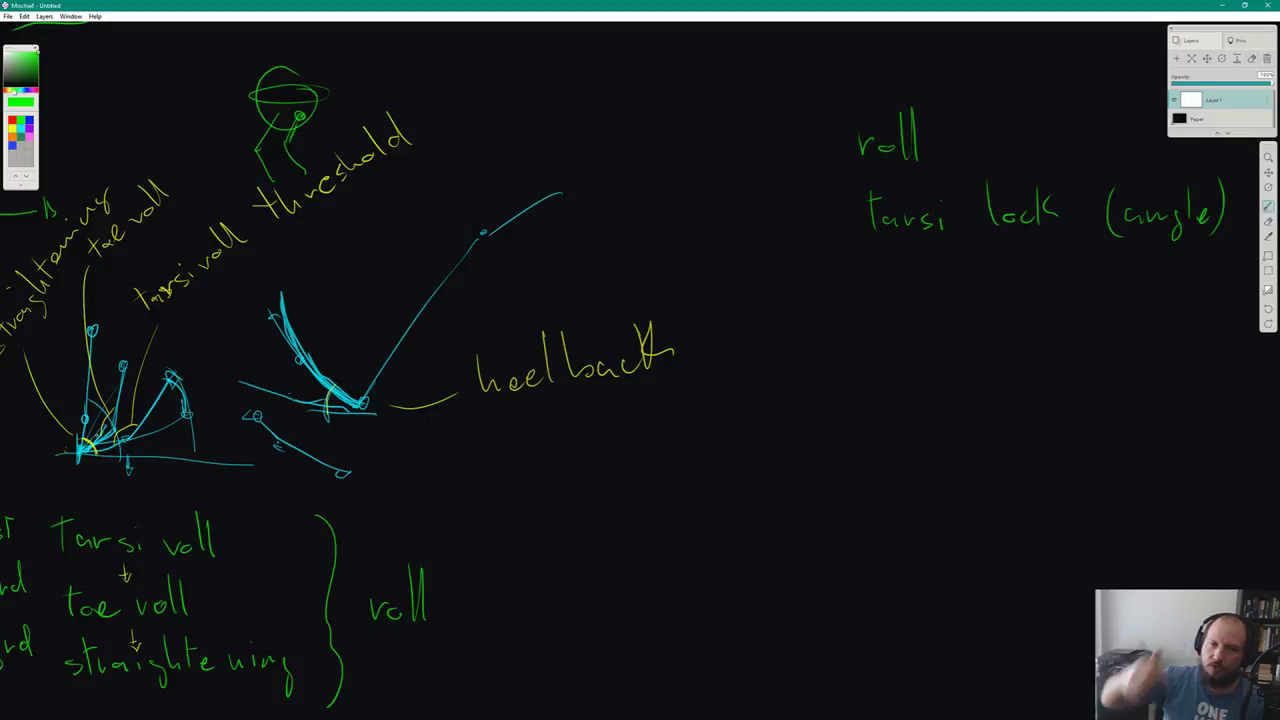
Write straighten angle in green as the third attribute and erase the parentheses around angle in the line above
mouse_move(880, 275)
left_mouse_down()
mouse_move(863, 281)
mouse_move(862, 302)
mouse_move(893, 300)
left_mouse_up()
left_click_drag(886, 276, 921, 284)
mouse_move(935, 286)
left_mouse_down()
mouse_move(929, 298)
mouse_move(972, 296)
mouse_move(968, 322)
left_mouse_up()
mouse_move(980, 254)
left_mouse_down()
mouse_move(978, 292)
mouse_move(1000, 296)
left_mouse_up()
left_click_drag(996, 282, 1066, 296)
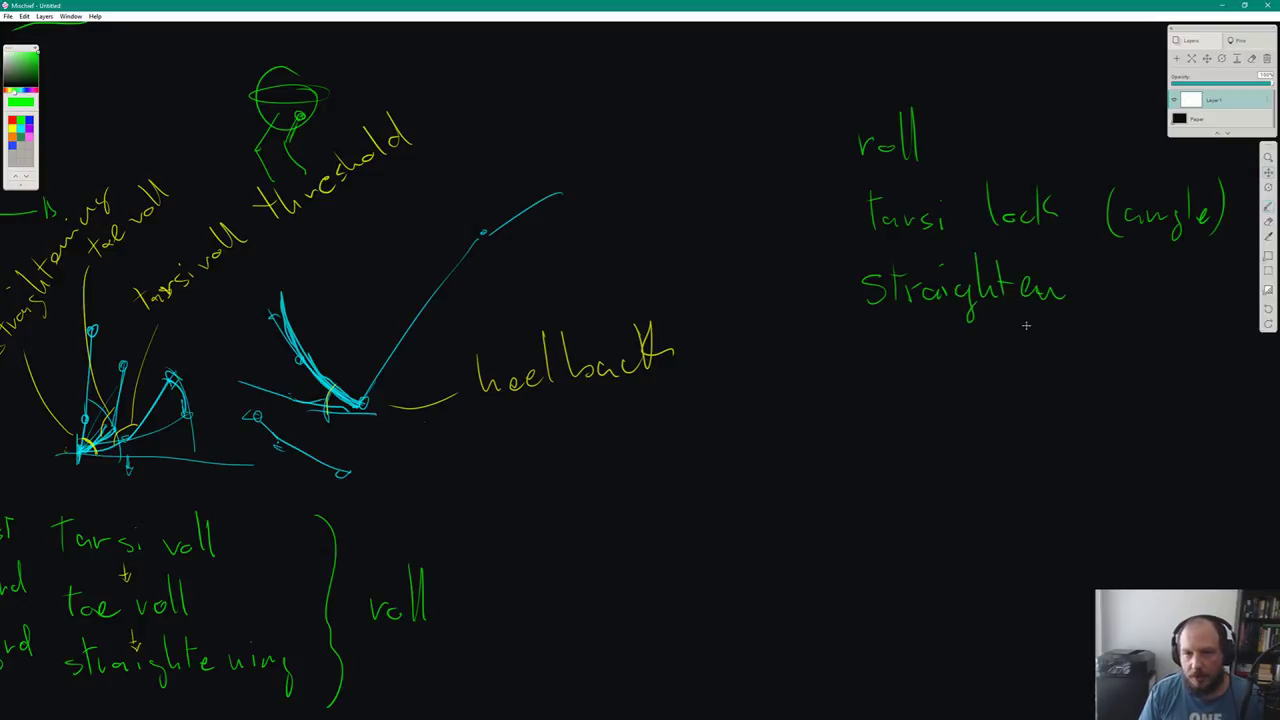
middle_click_drag(1094, 306, 966, 306)
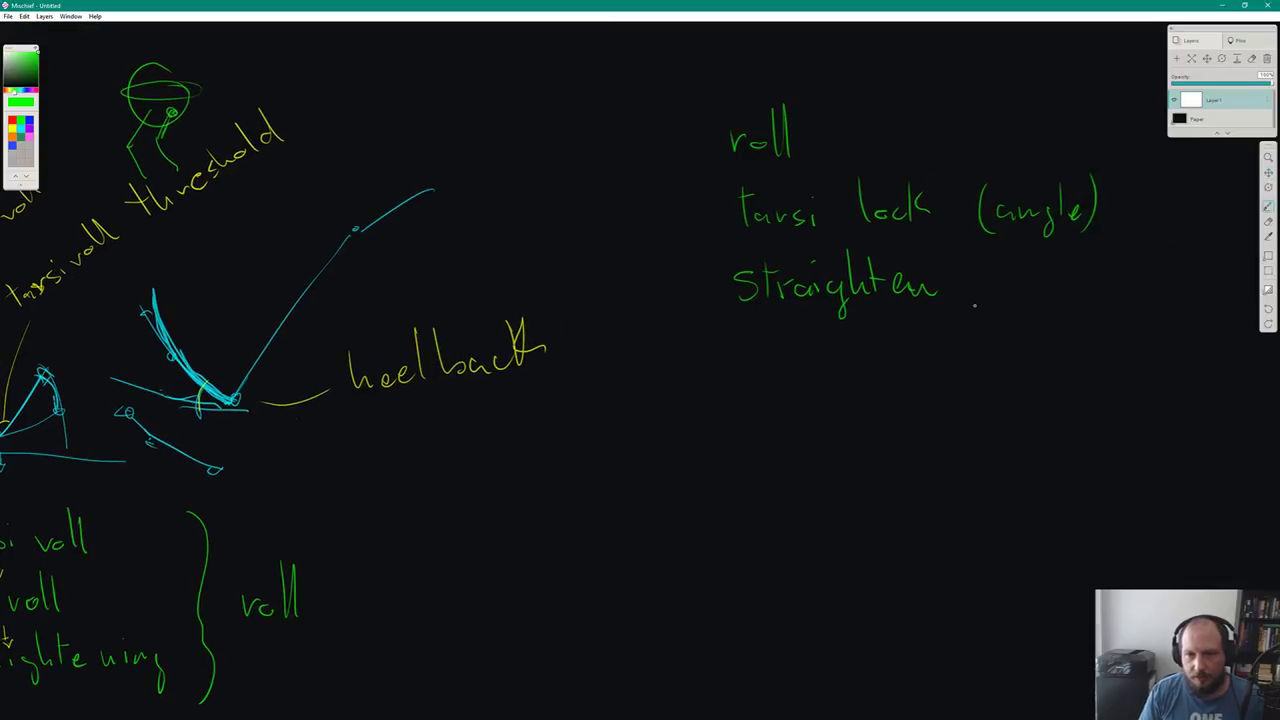
mouse_move(974, 284)
left_mouse_down()
mouse_move(1030, 288)
mouse_move(1050, 312)
left_mouse_up()
left_click_drag(1066, 260, 1098, 288)
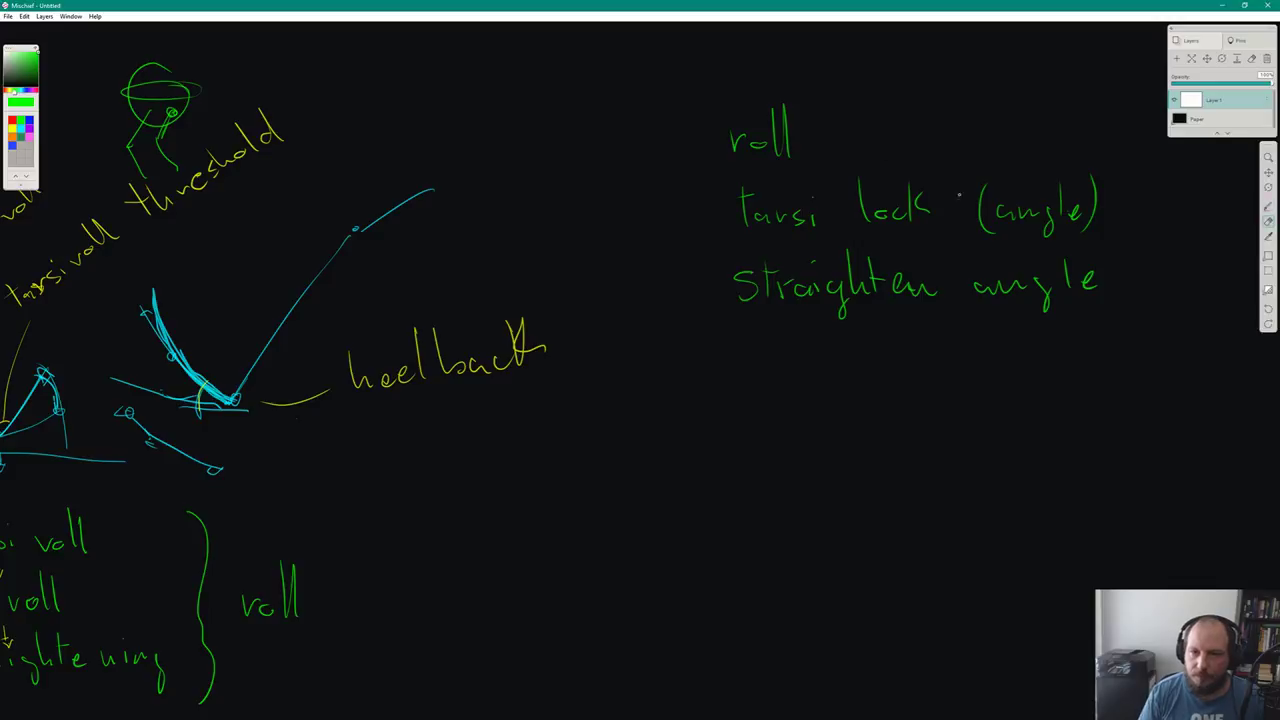
left_click_drag(984, 188, 981, 211)
left_click_drag(1095, 184, 1093, 224)
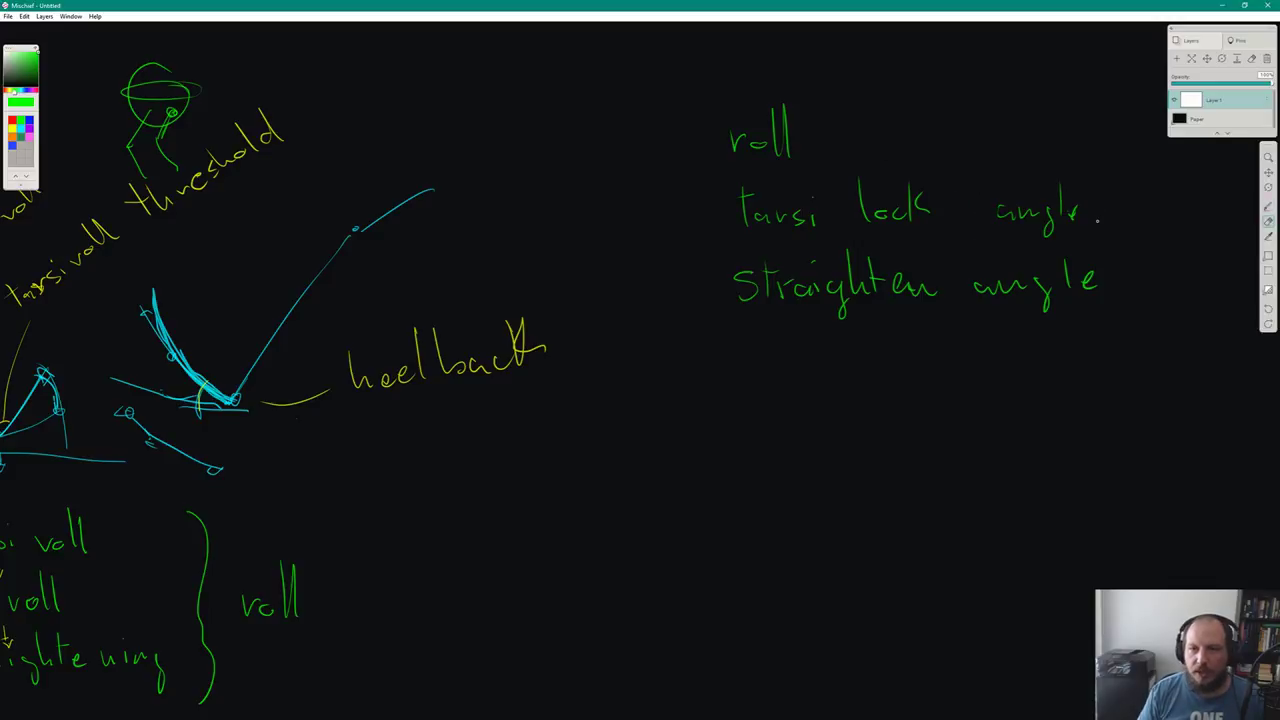
key("b")
left_click_drag(372, 390, 570, 384)
left_click_drag(554, 406, 662, 404)
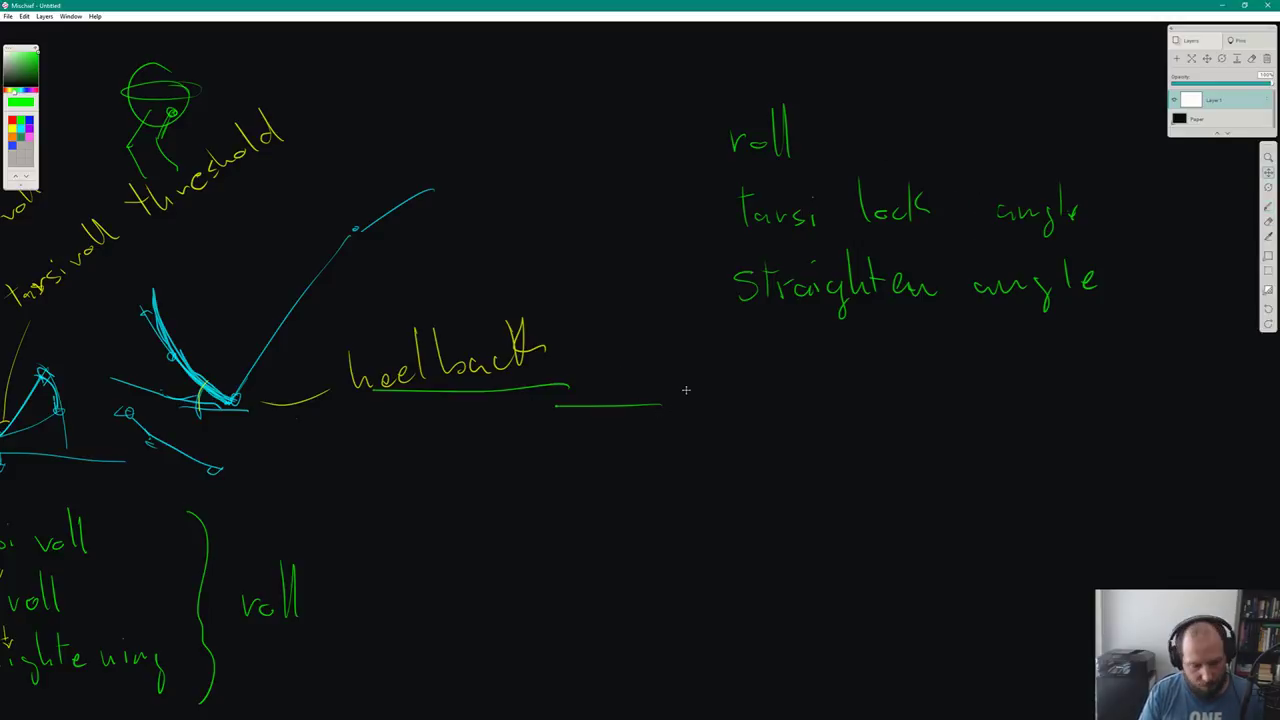
key("ctrl+z")
key("ctrl+z")
Review the green attribute list beside the heel back sketch and switch to the leg rig scene in Autodesk Maya
middle_click_drag(650, 411, 802, 436)
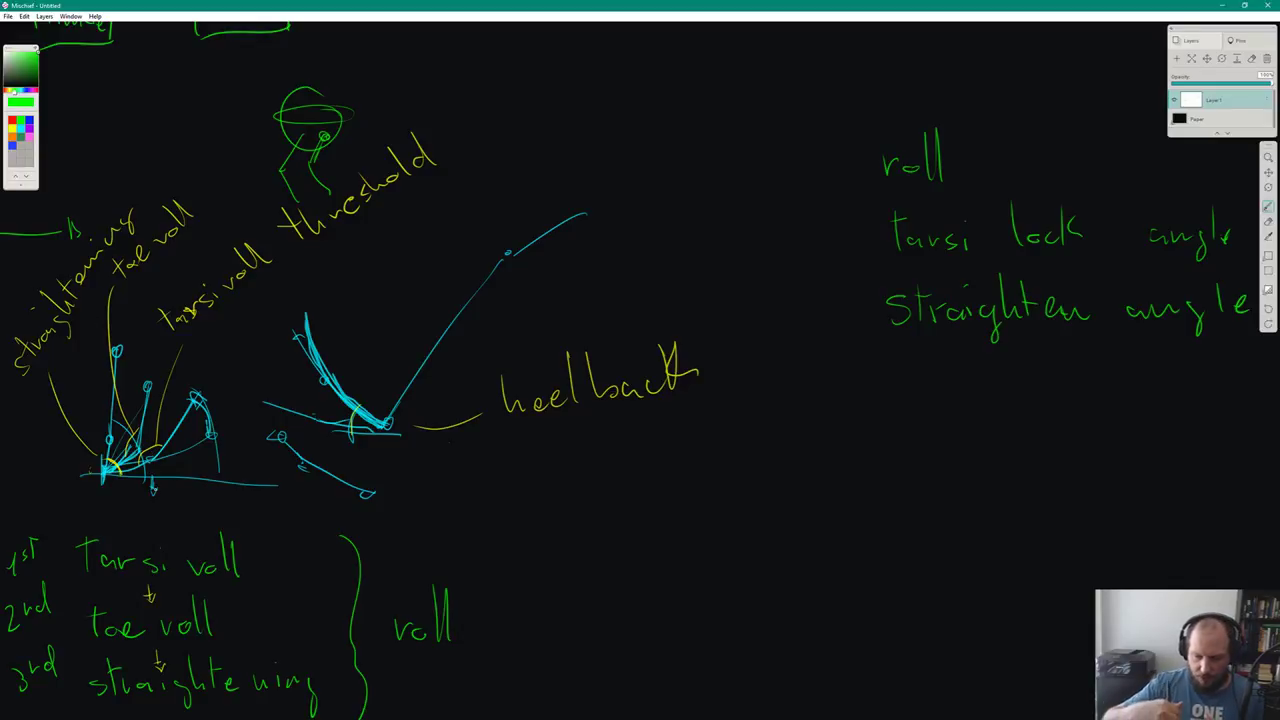
mouse_move(910, 397)
middle_mouse_down()
mouse_move(617, 463)
mouse_move(646, 411)
middle_mouse_up()
key("alt+Tab")
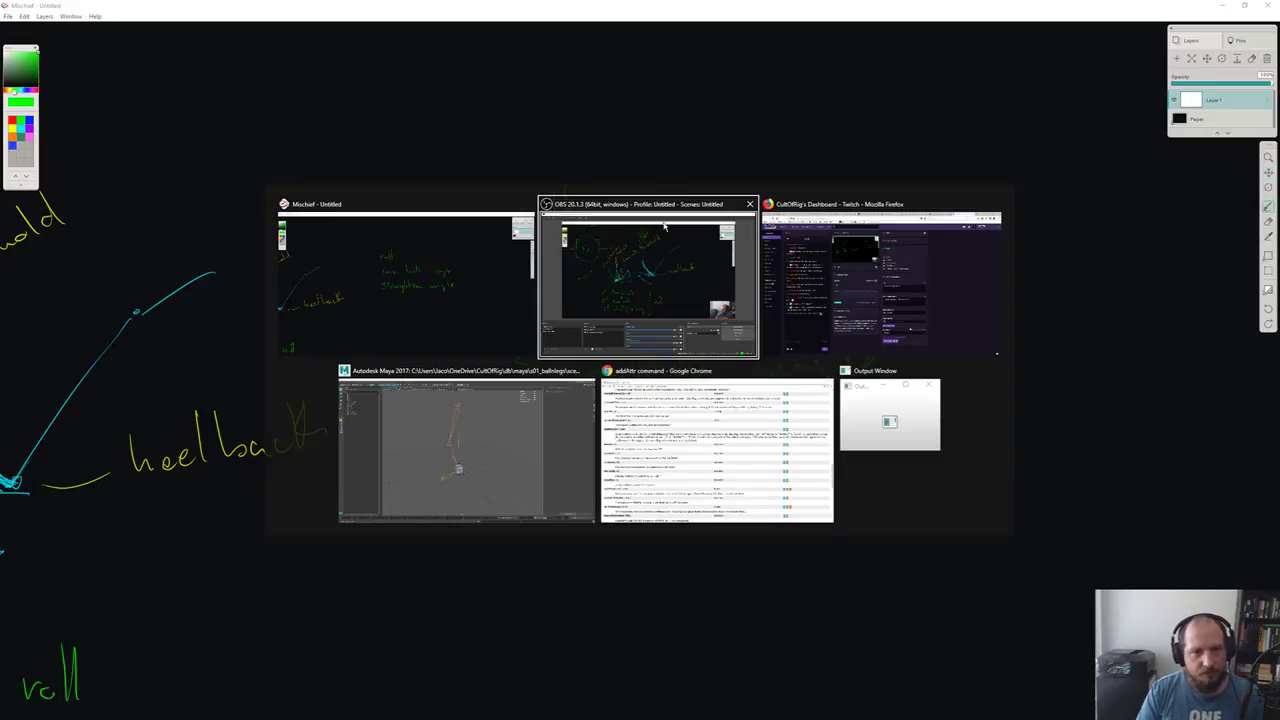
key("Escape")
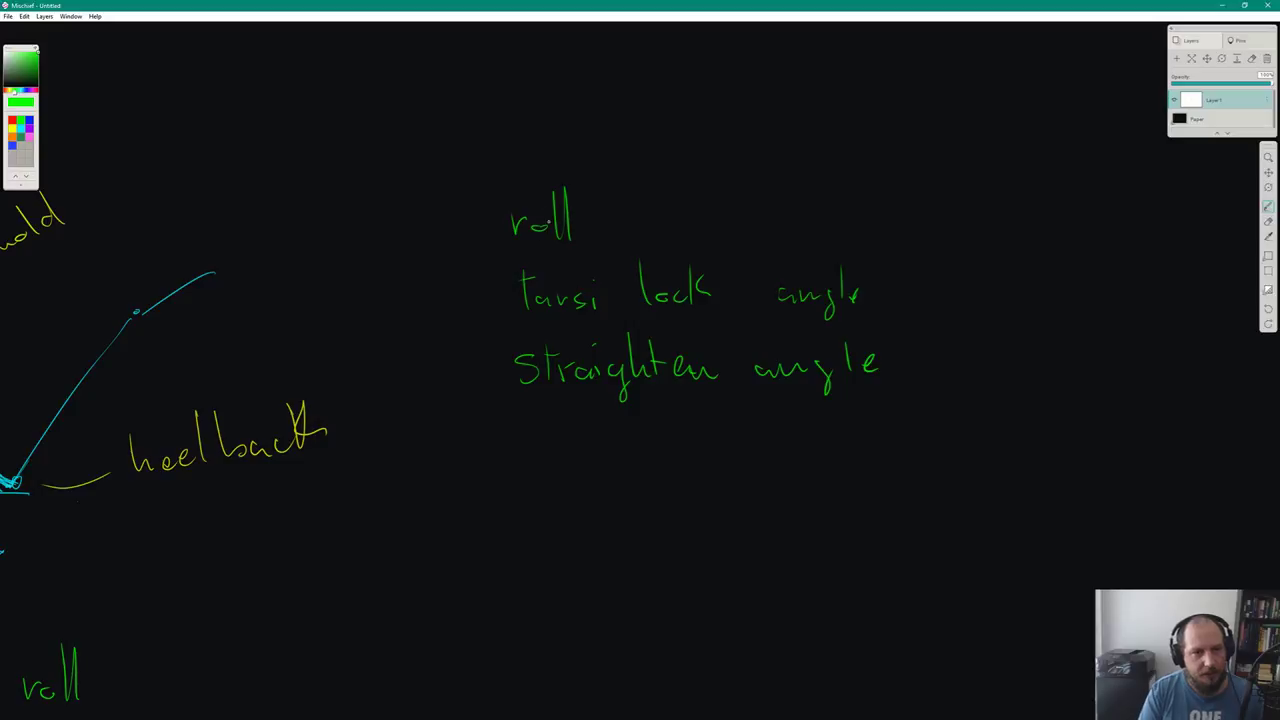
key("alt+Tab")
key("Tab")
key("Tab")
key("Tab")
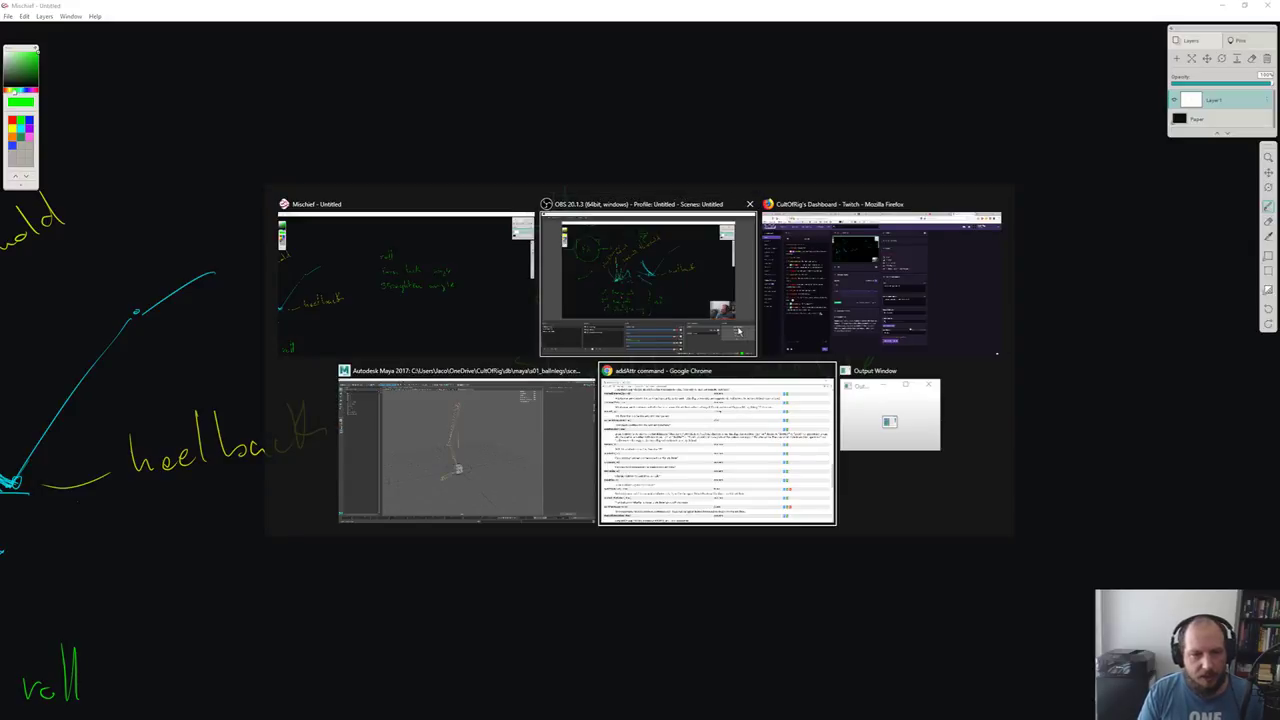
key("shift+Tab")
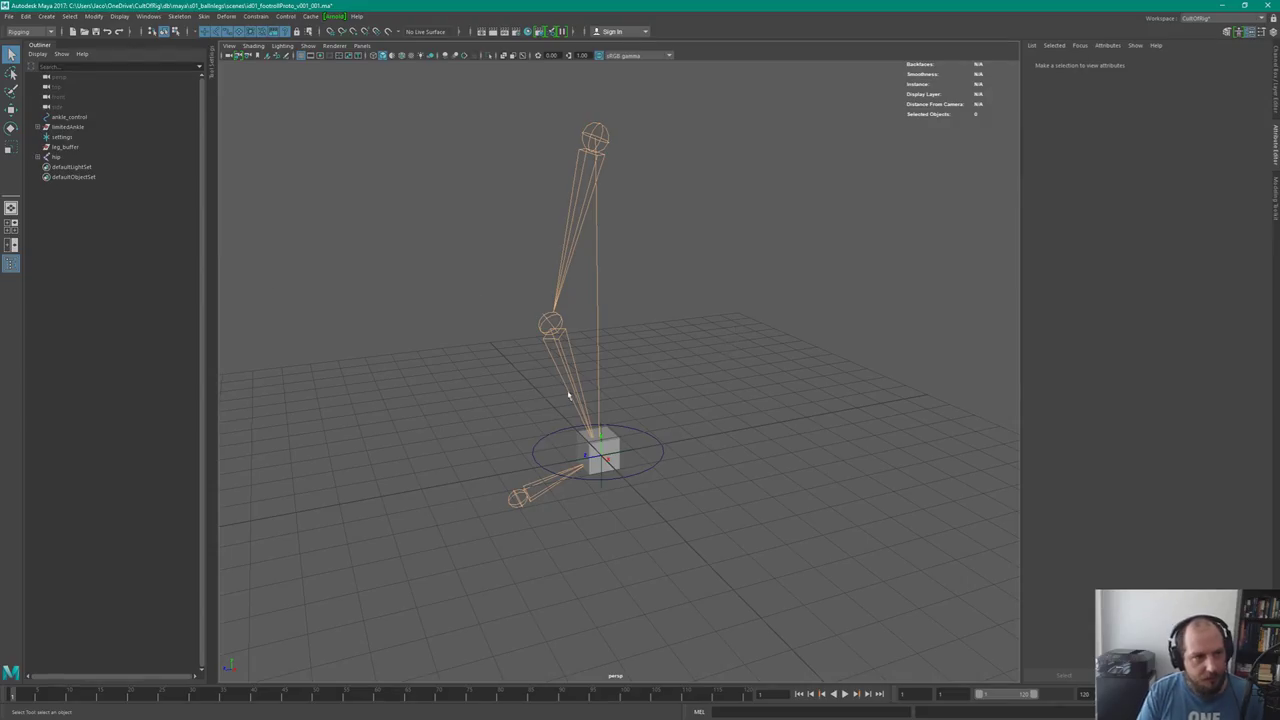
Examine the leg rig from several angles and check it against the attribute list sketched in Mischief
key("space")
key("space")
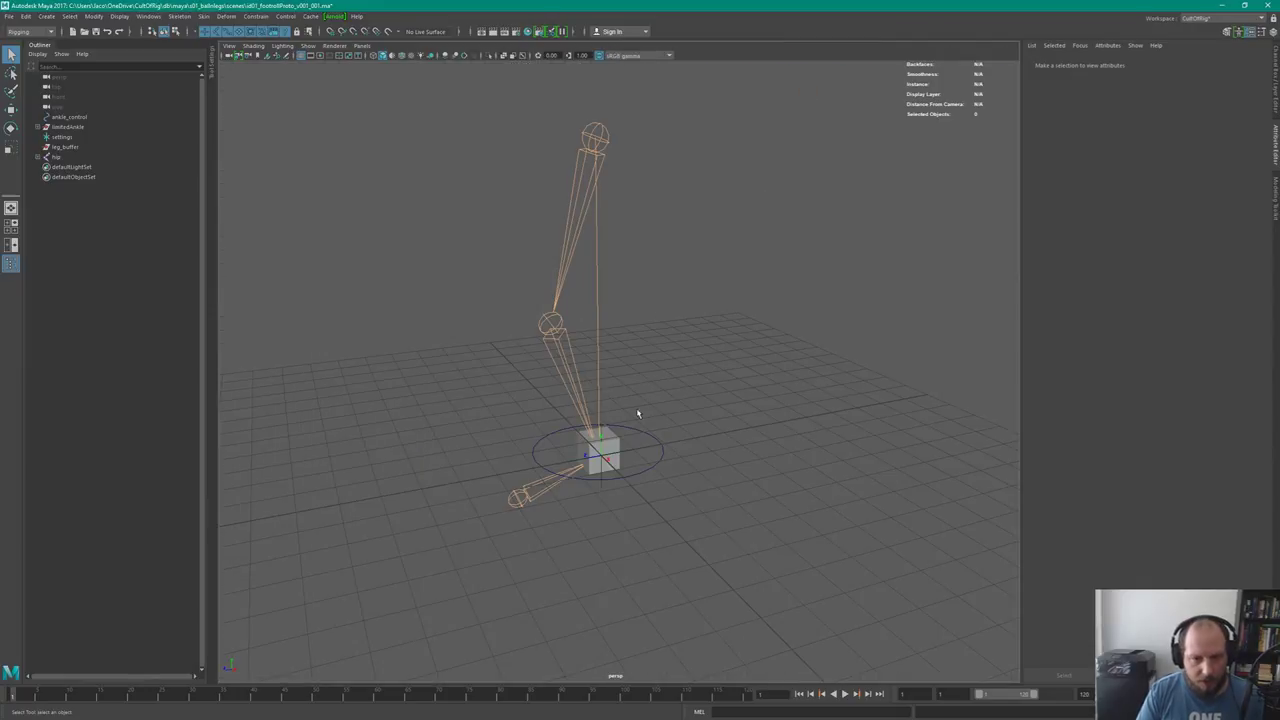
mouse_move(637, 413)
left_mouse_down("alt")
mouse_move(617, 400)
mouse_move(651, 423)
left_mouse_up("alt")
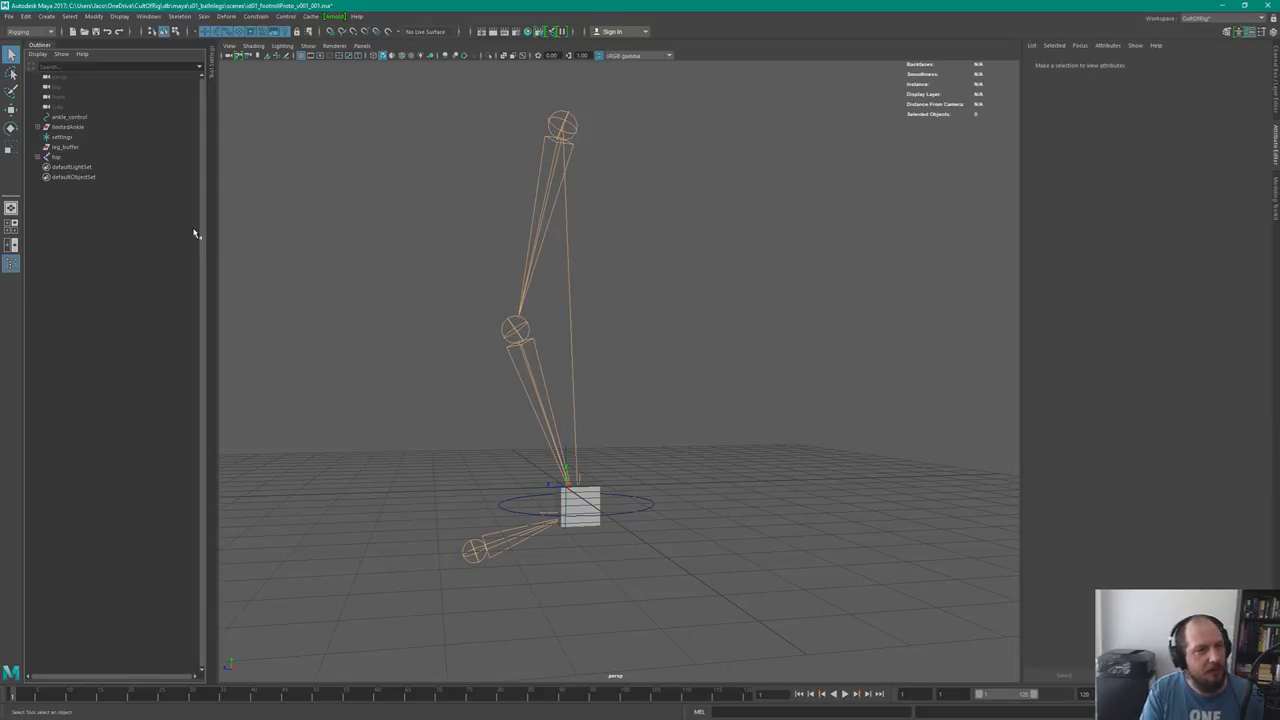
key("space")
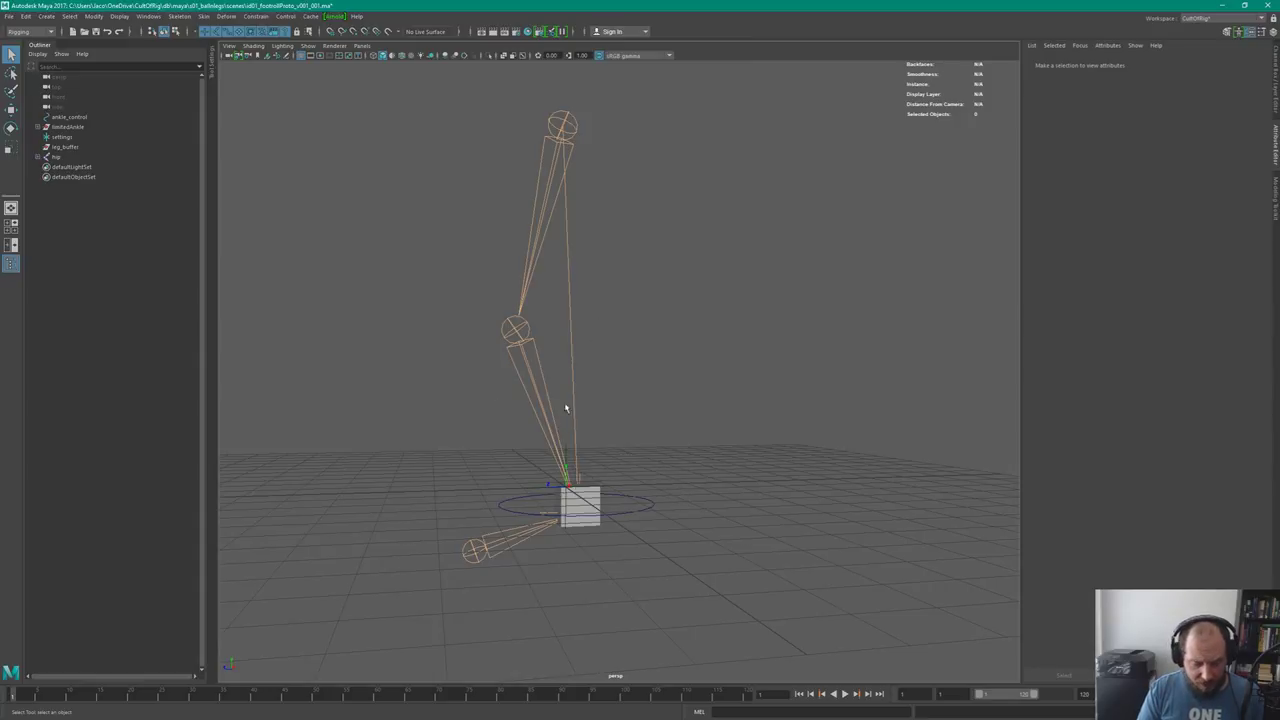
left_click_drag(565, 408, 597, 334, "alt")
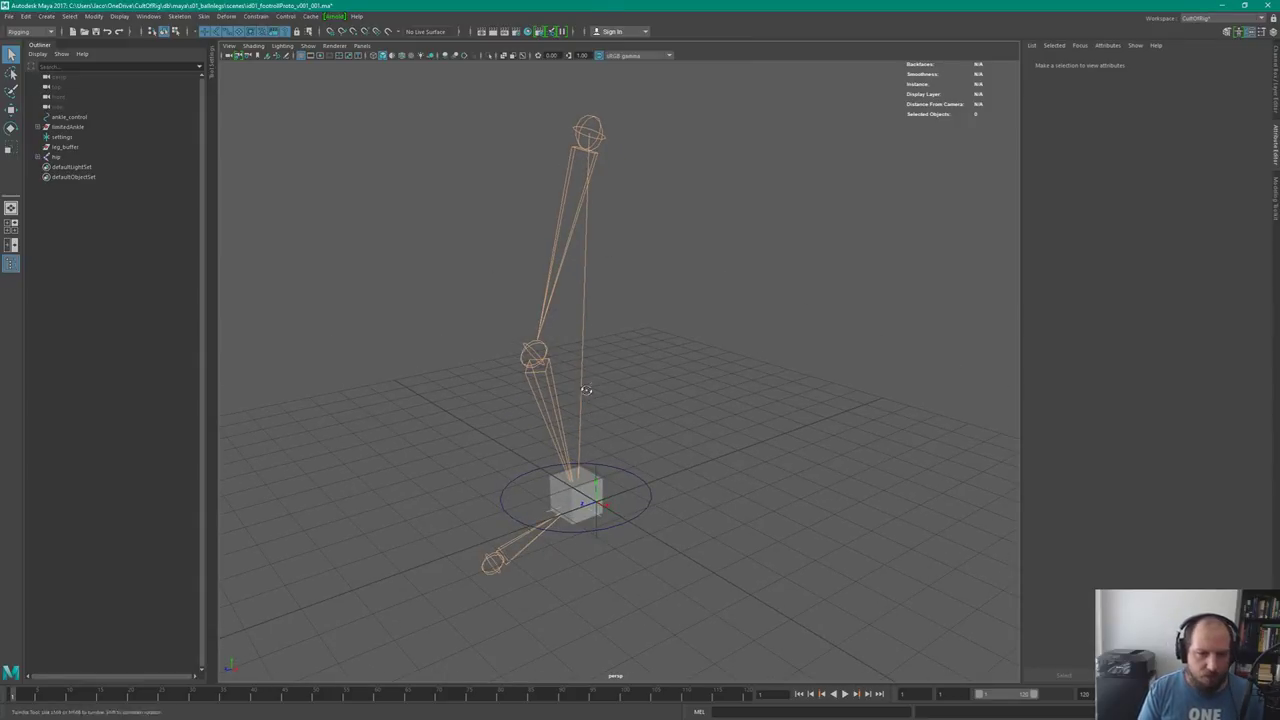
left_click_drag(586, 390, 602, 384, "alt")
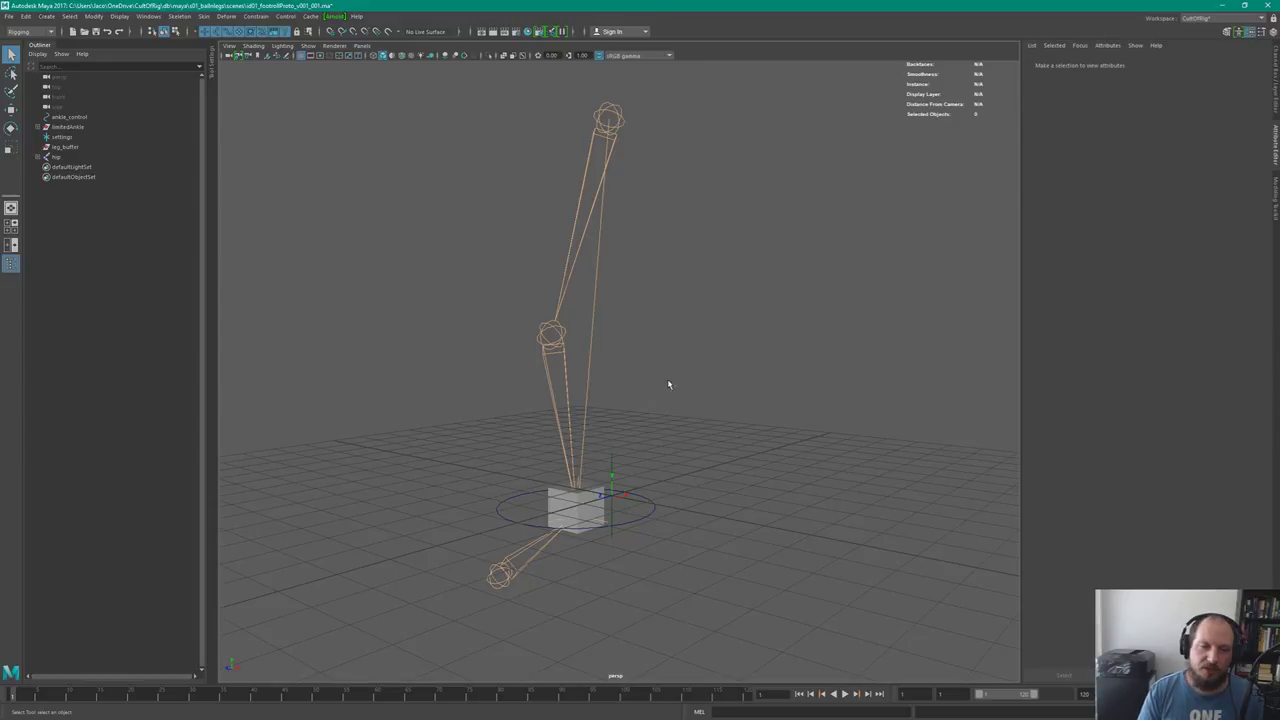
key("alt+Tab")
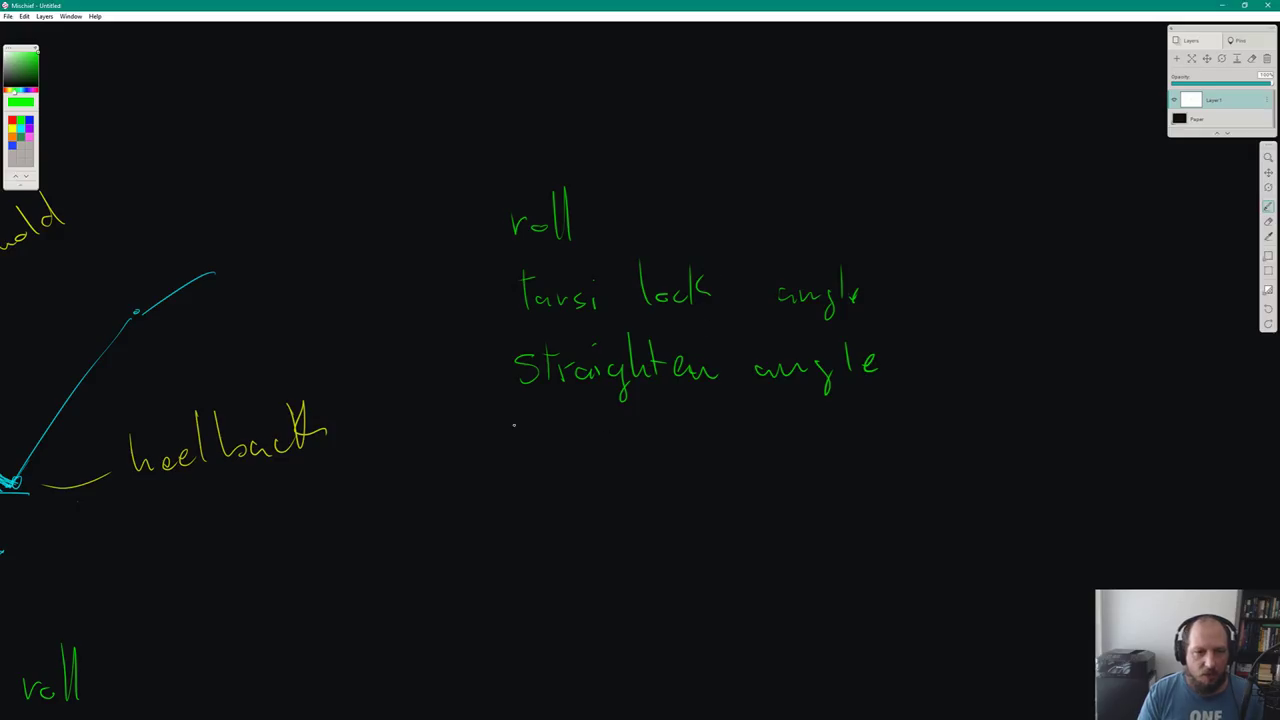
middle_click_drag(480, 440, 540, 442)
middle_click_drag(469, 195, 561, 477)
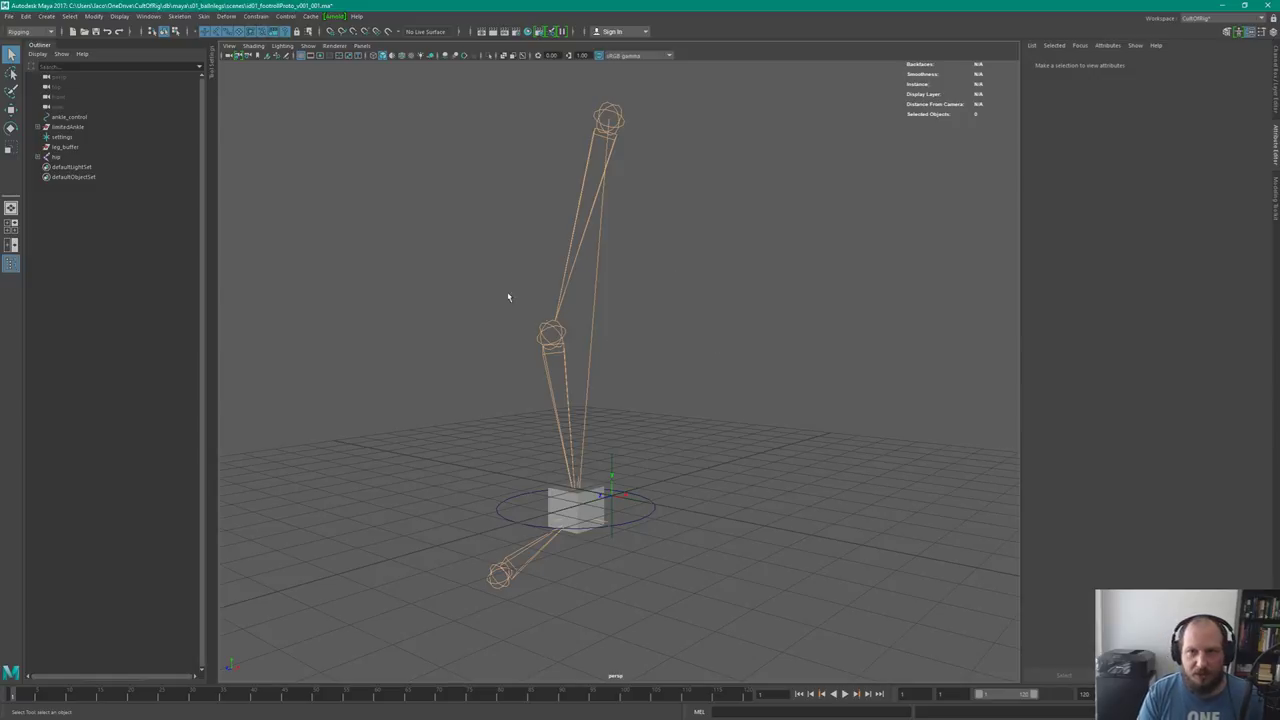
In Maya, create an empty group nested in two parent groups and move the innermost null directly under the outermost group
key("space")
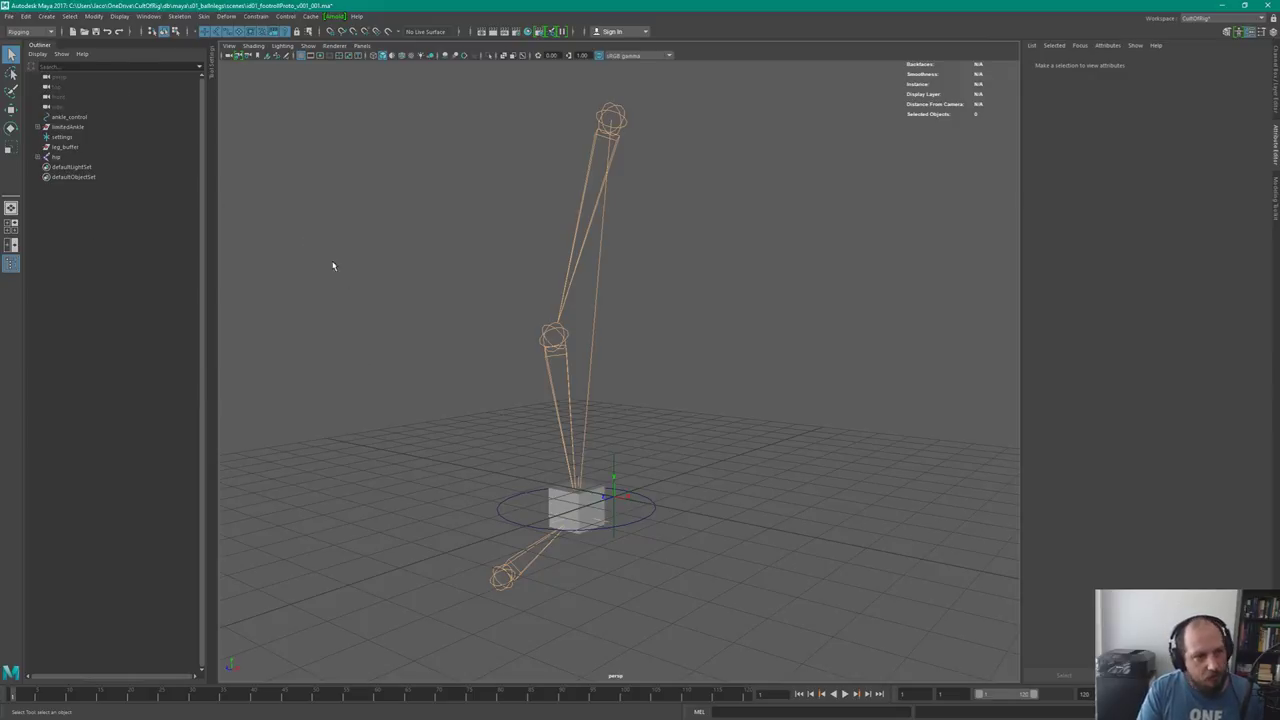
key("ctrl+g")
key("ctrl+g")
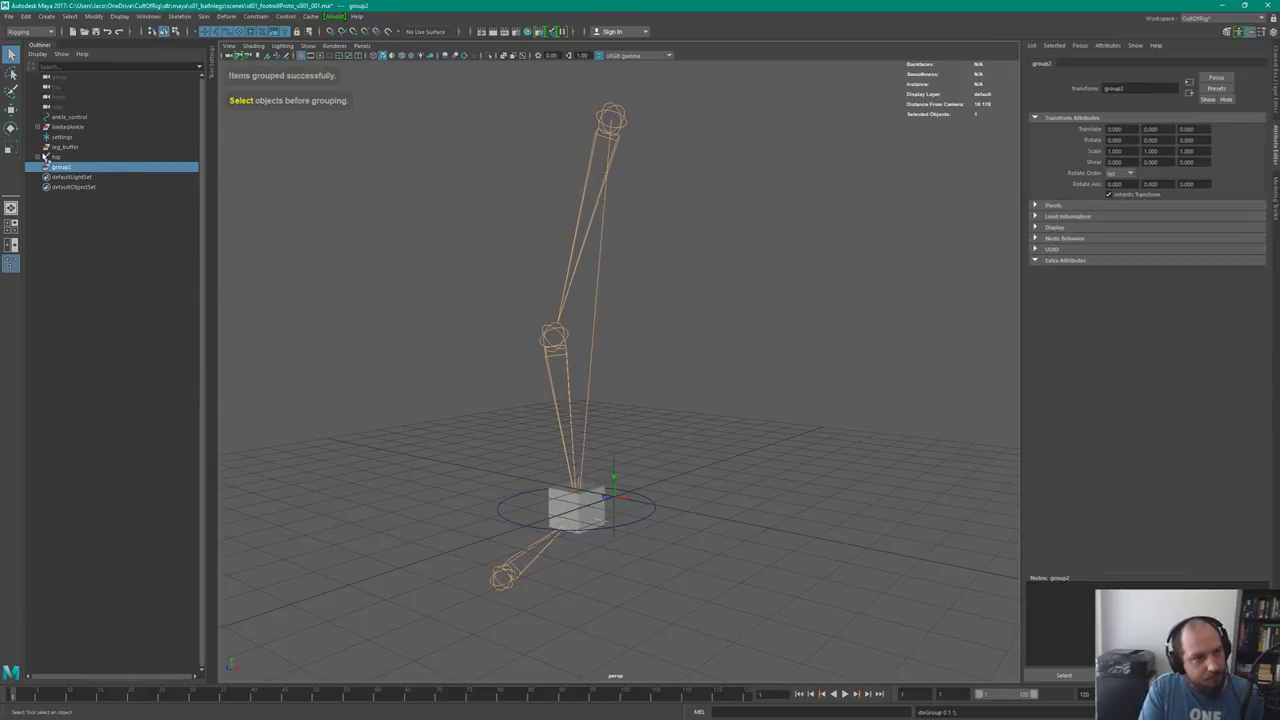
left_click(45, 177)
left_click(66, 177)
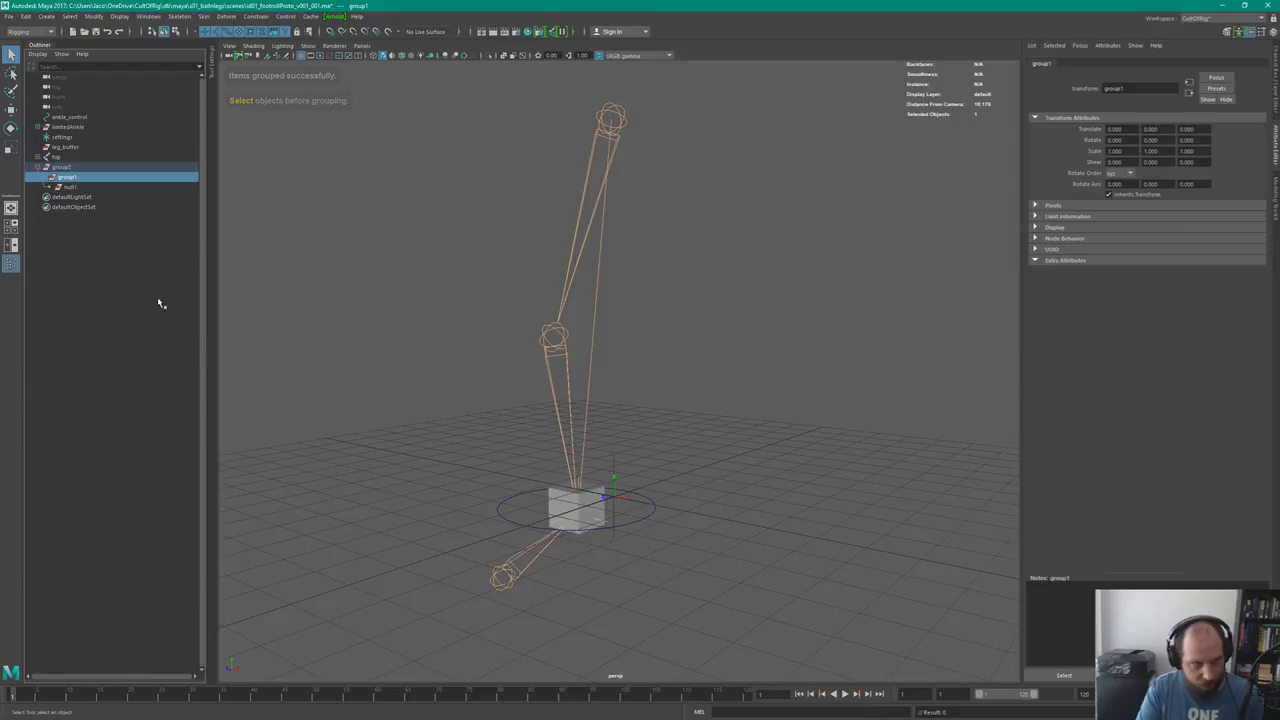
left_click(76, 190)
middle_click_drag(76, 190, 74, 168)
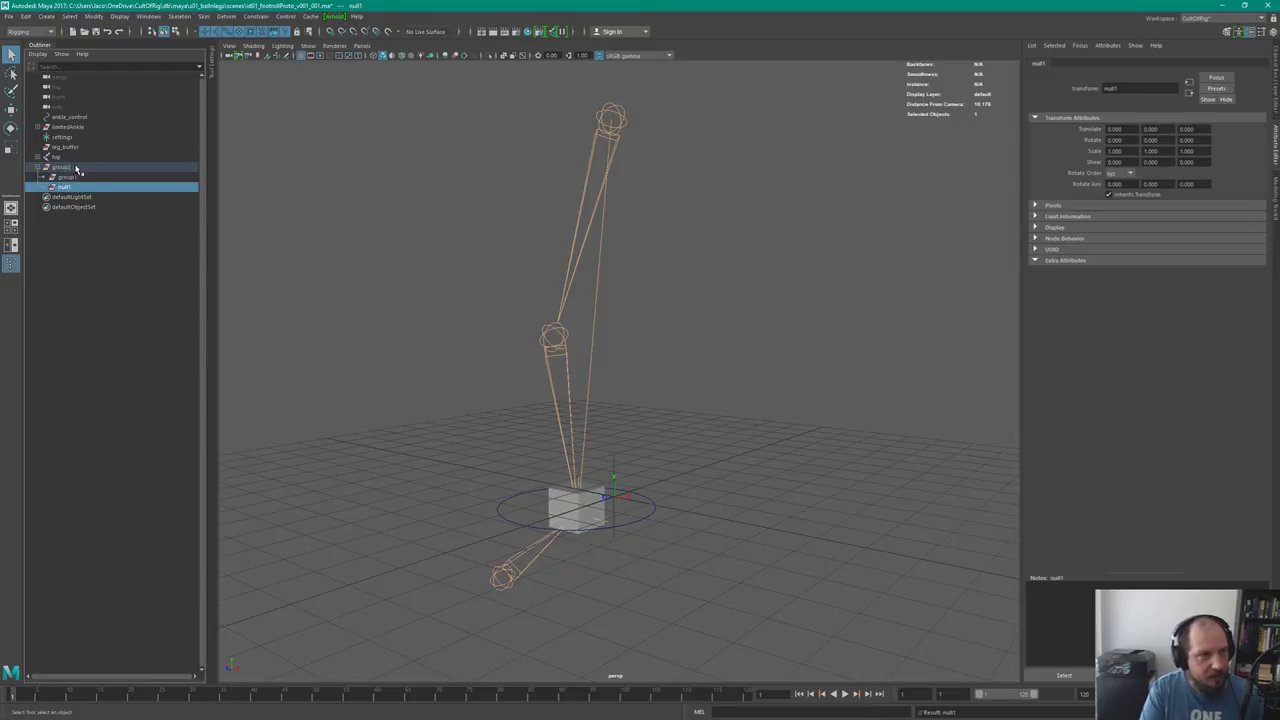
left_click(66, 177)
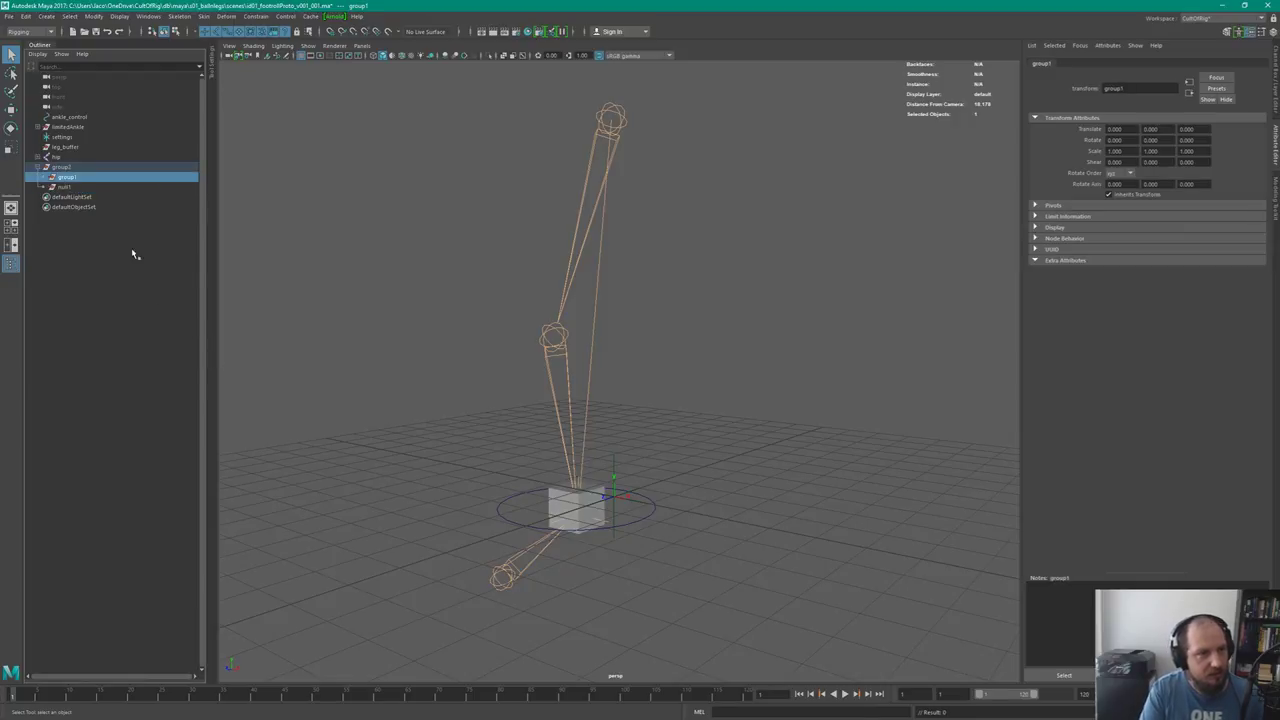
Rename the outermost new group as footroll
left_click(64, 167)
double_click(64, 167)
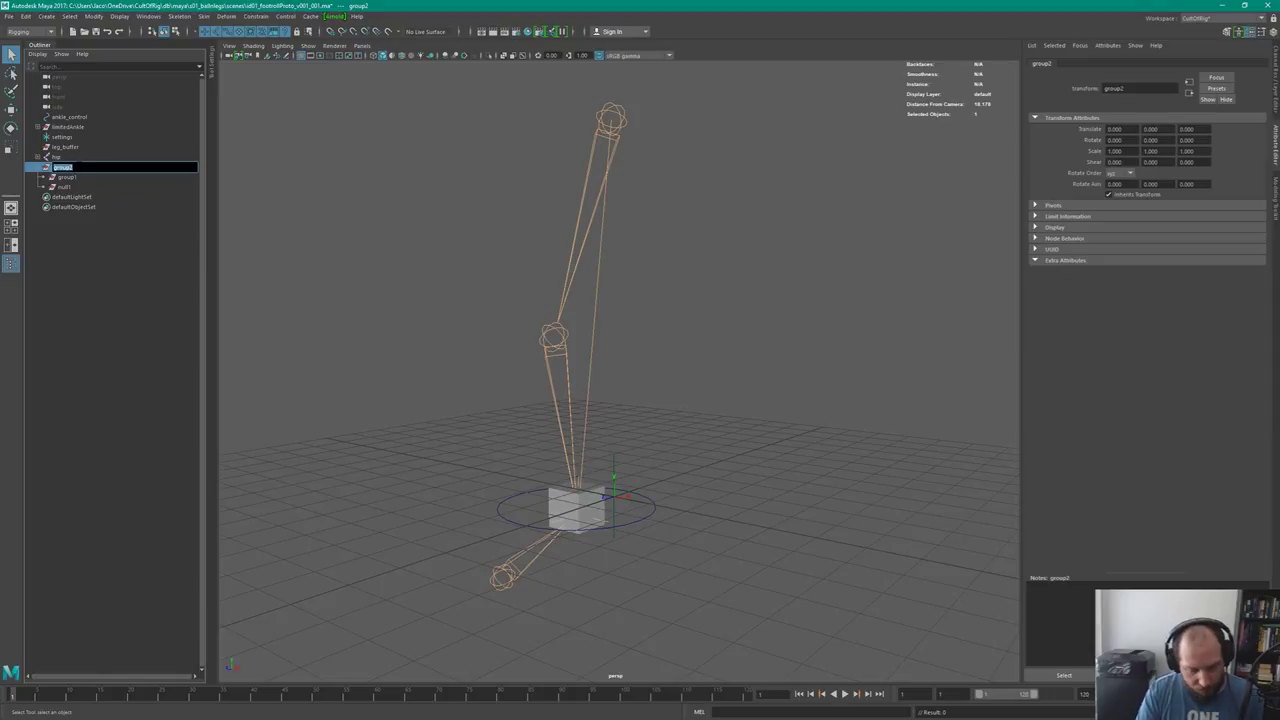
type("h")
type("ootro")
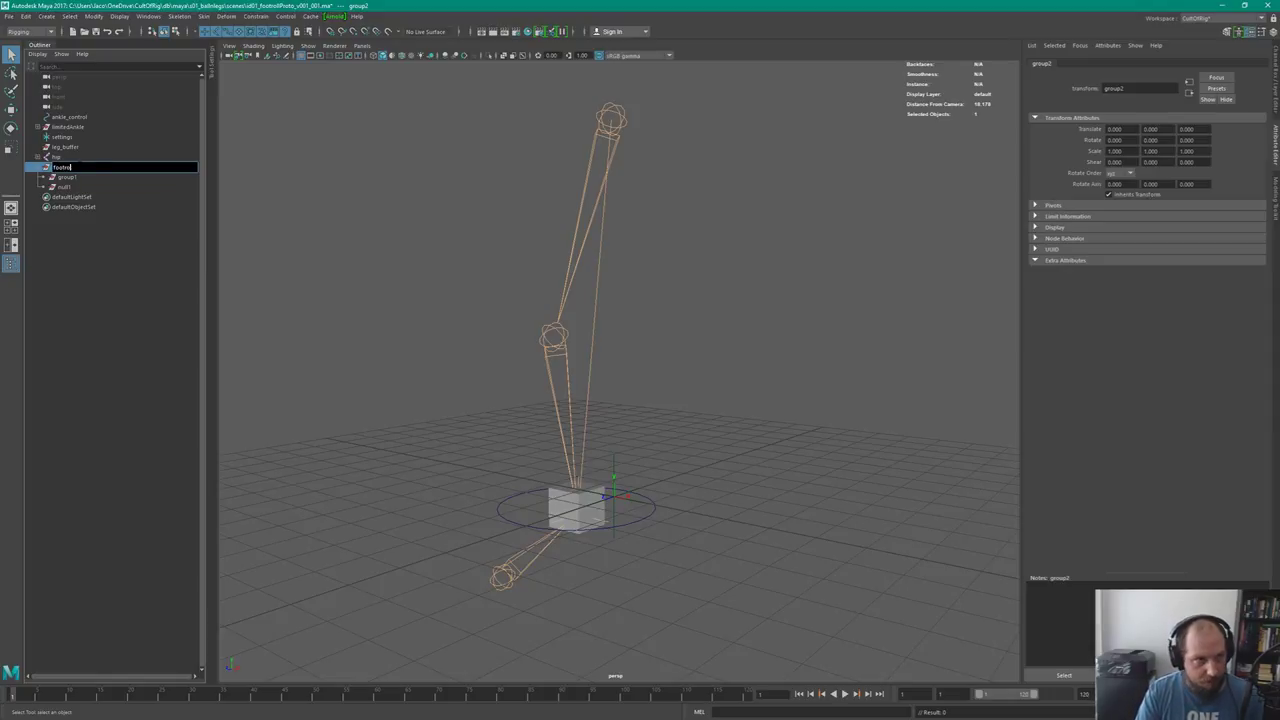
type("ll")
key("Return")
Rename the first child group under footroll as input
left_click(80, 174)
double_click(80, 174)
type("inp")
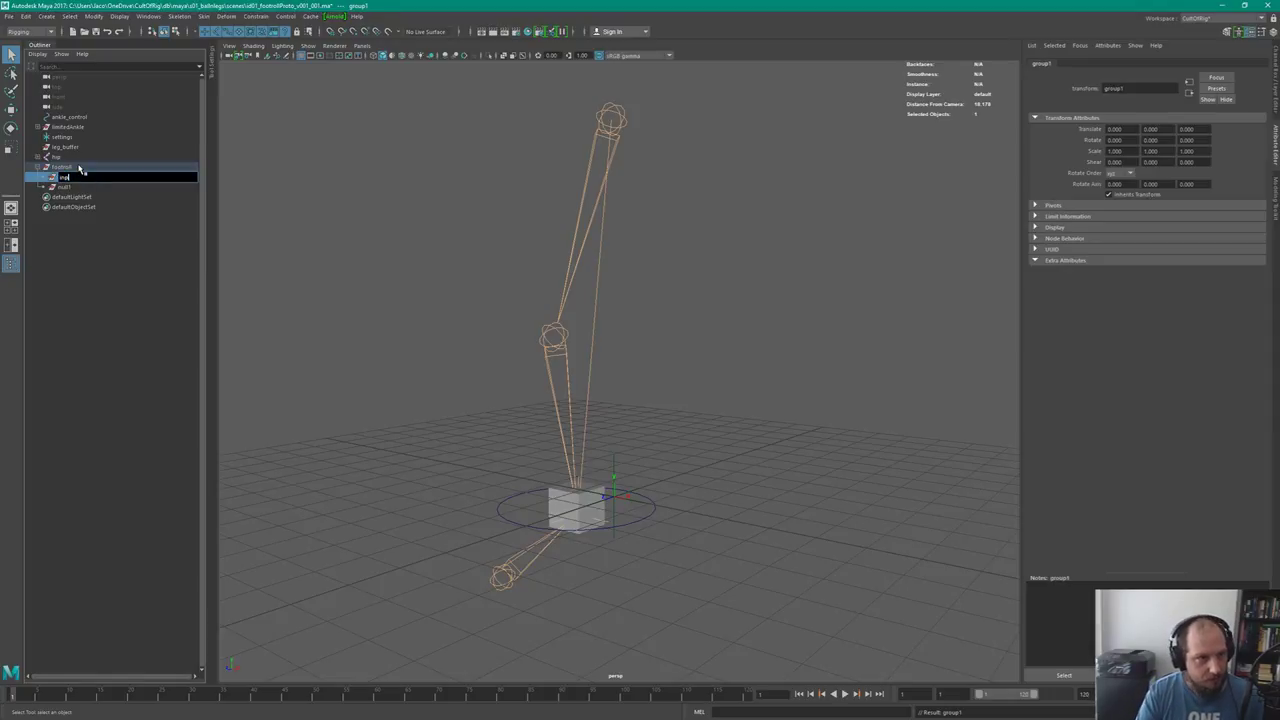
type("ut")
key("Return")
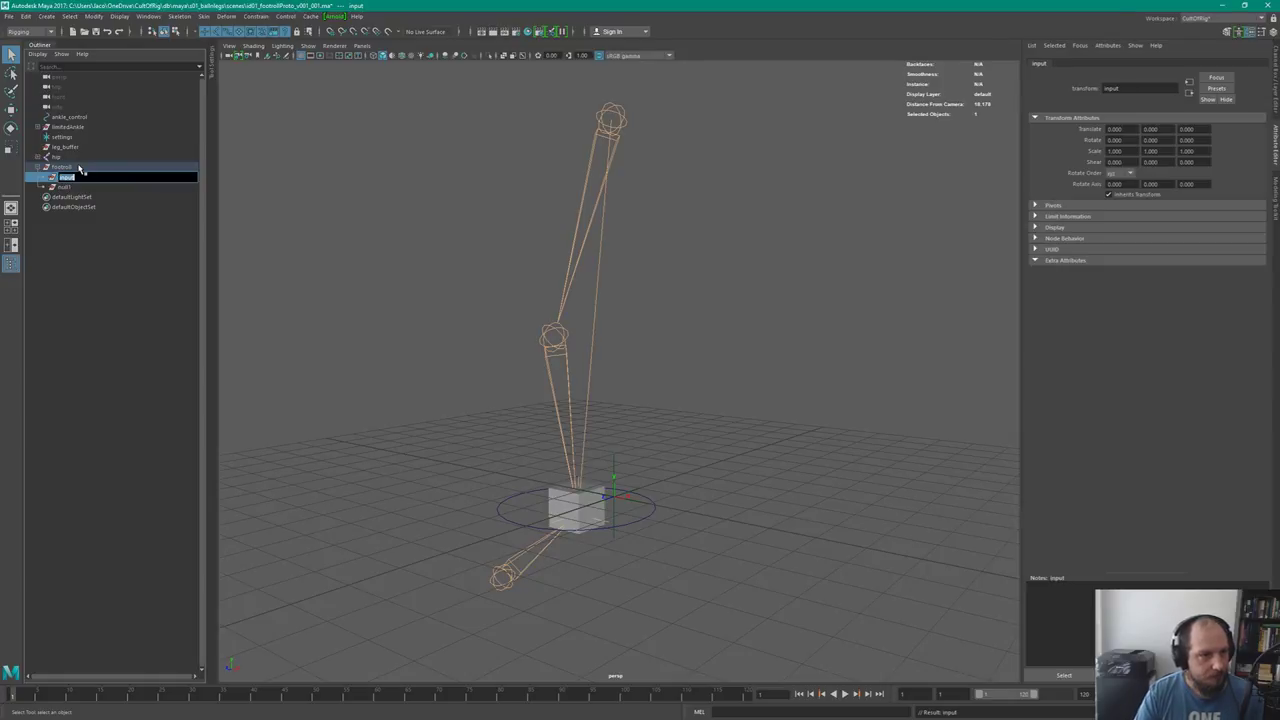
Rename the null under footroll as control
key("Tab")
type("outp")
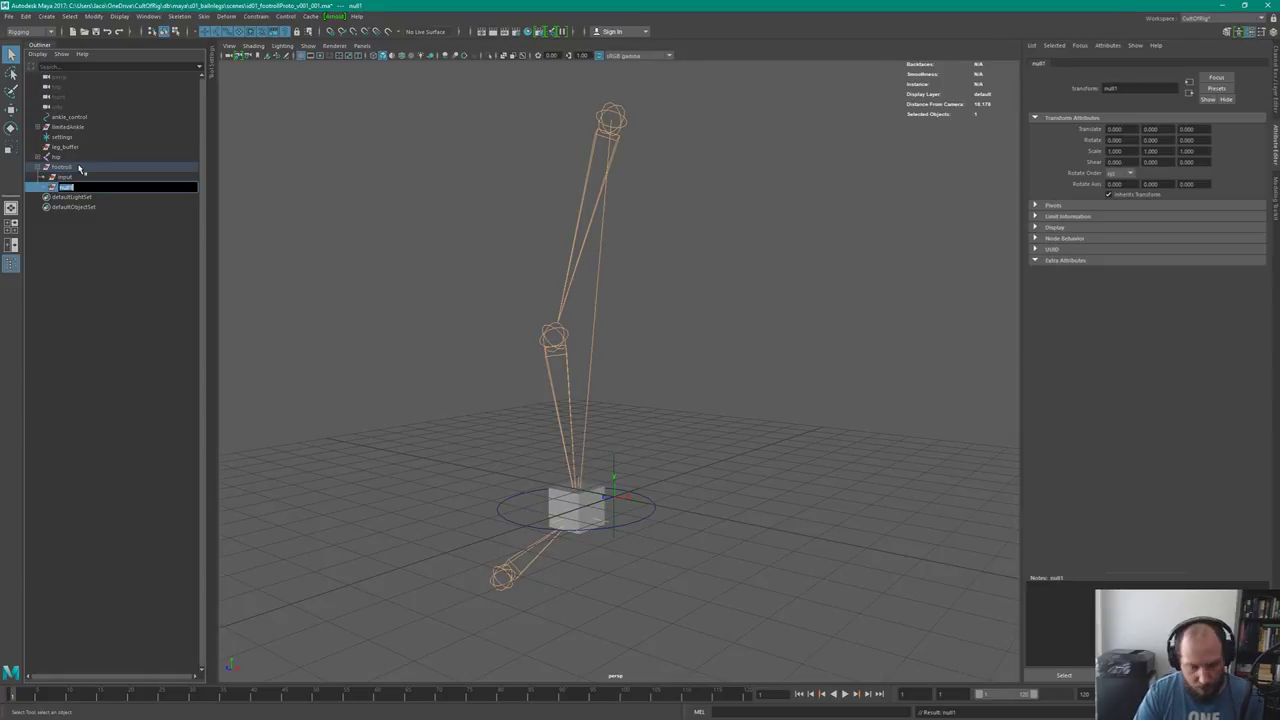
key("Escape")
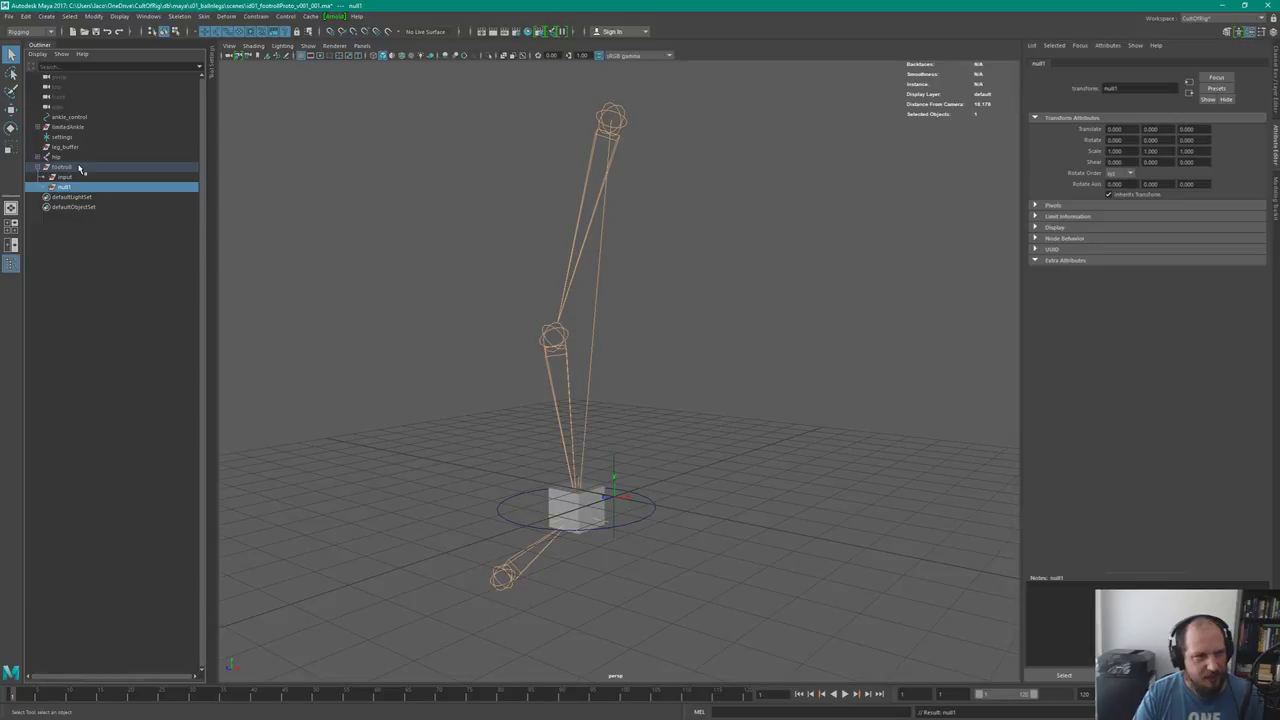
key("F2")
type("control")
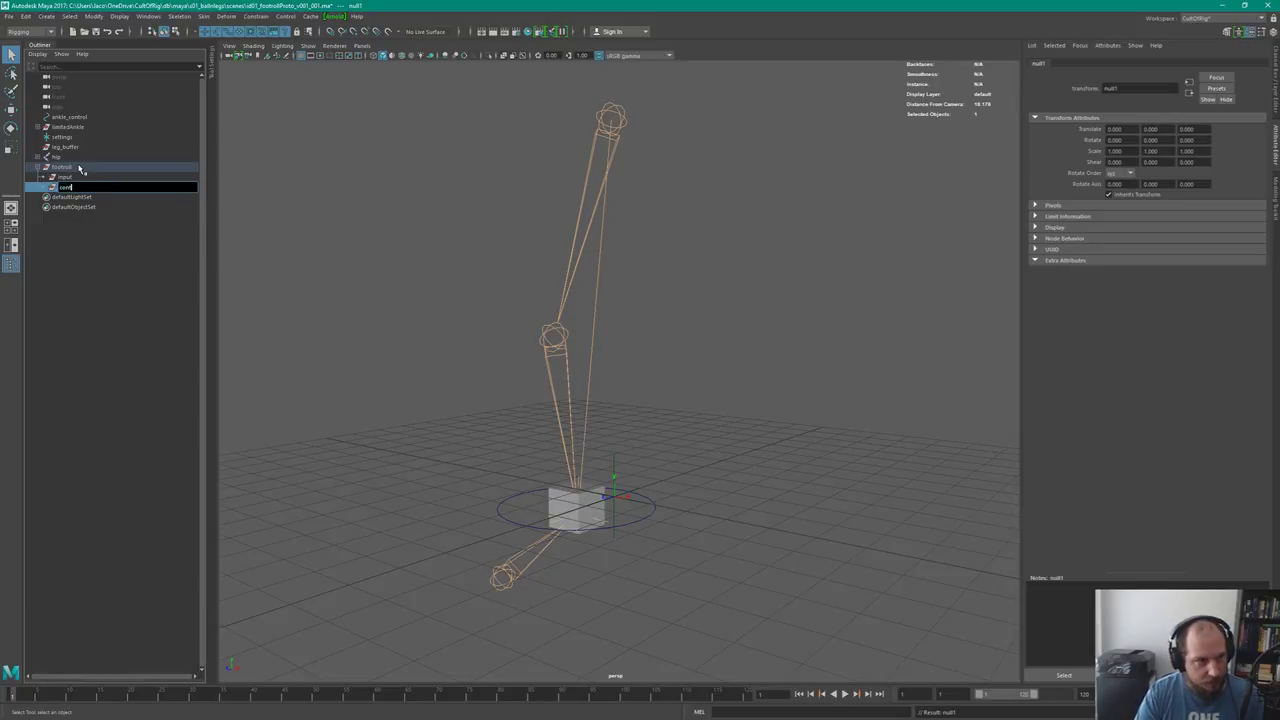
key("Return")
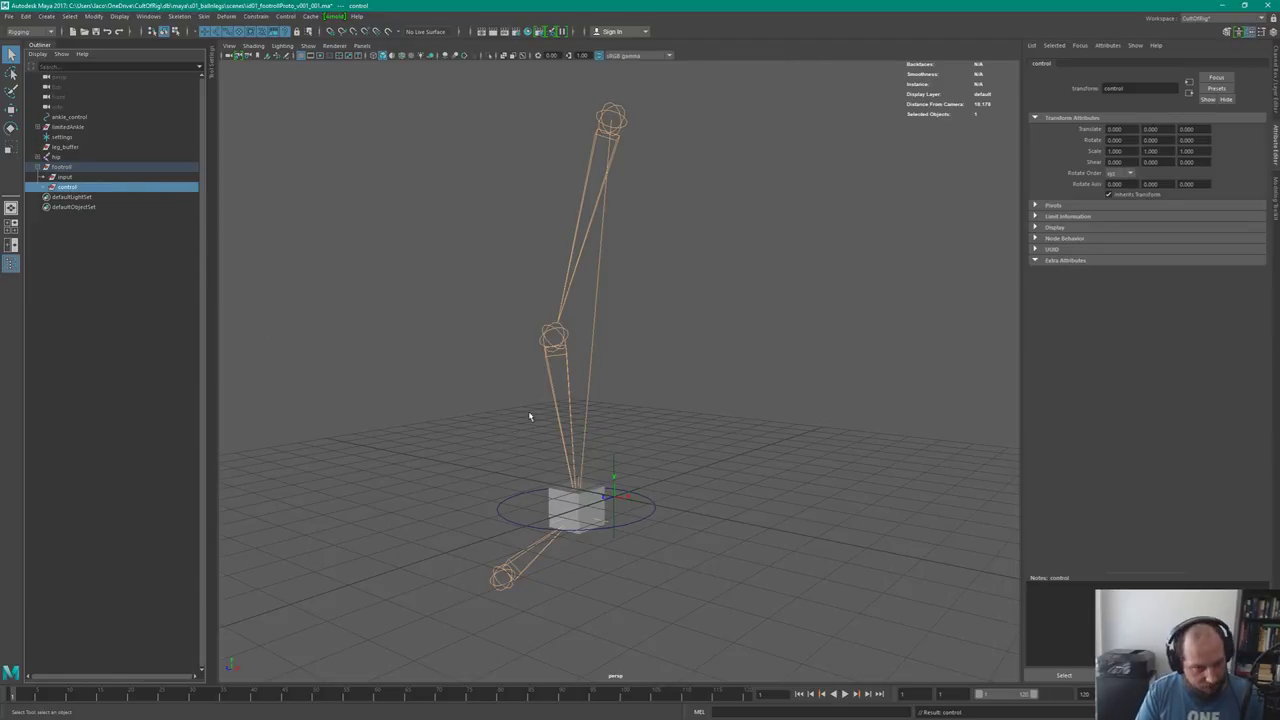
Create another empty group and parent it under control in the footroll hierarchy
left_click_drag(530, 416, 266, 271, "alt")
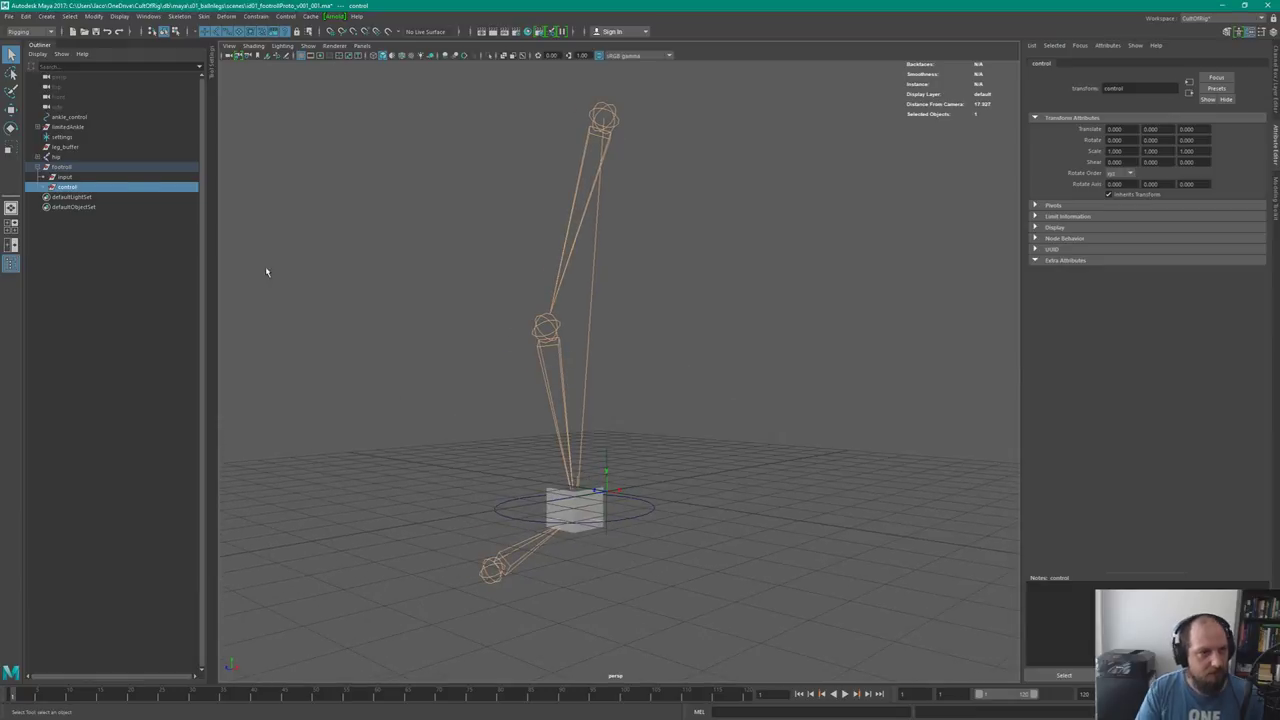
left_click(74, 188)
left_click_drag(487, 406, 511, 396, "alt")
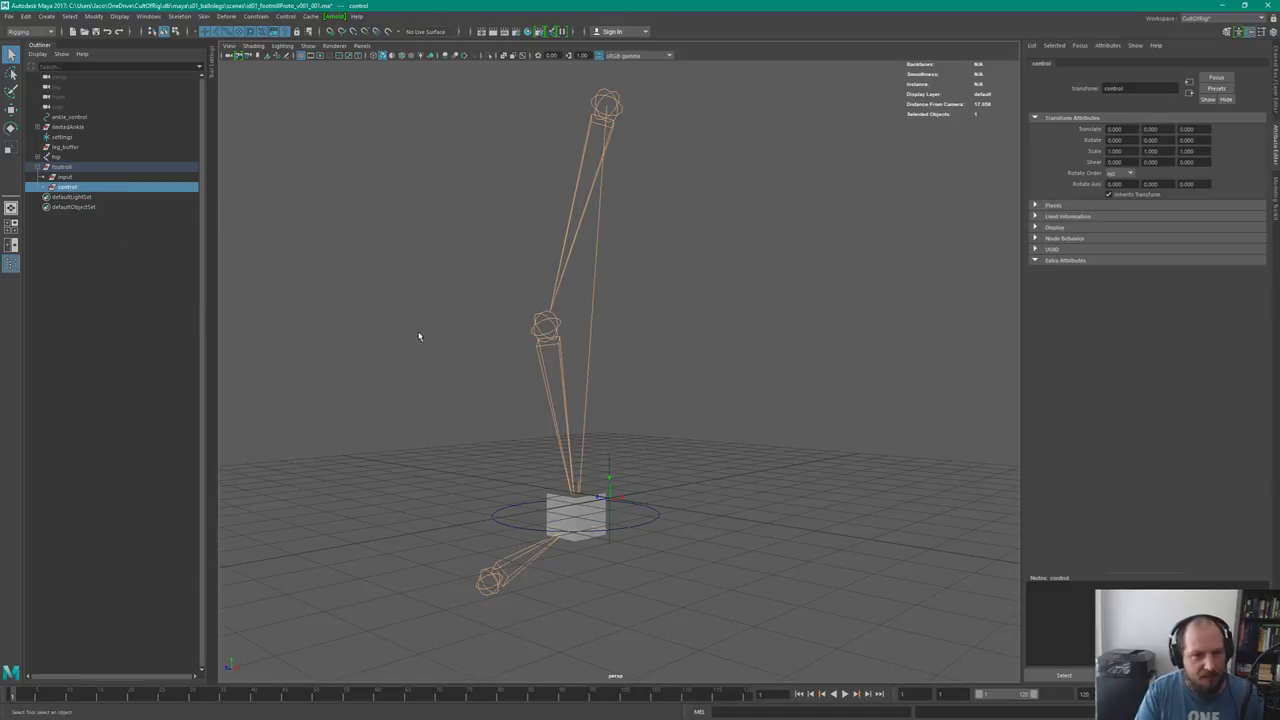
left_click(422, 378)
key("ctrl+g")
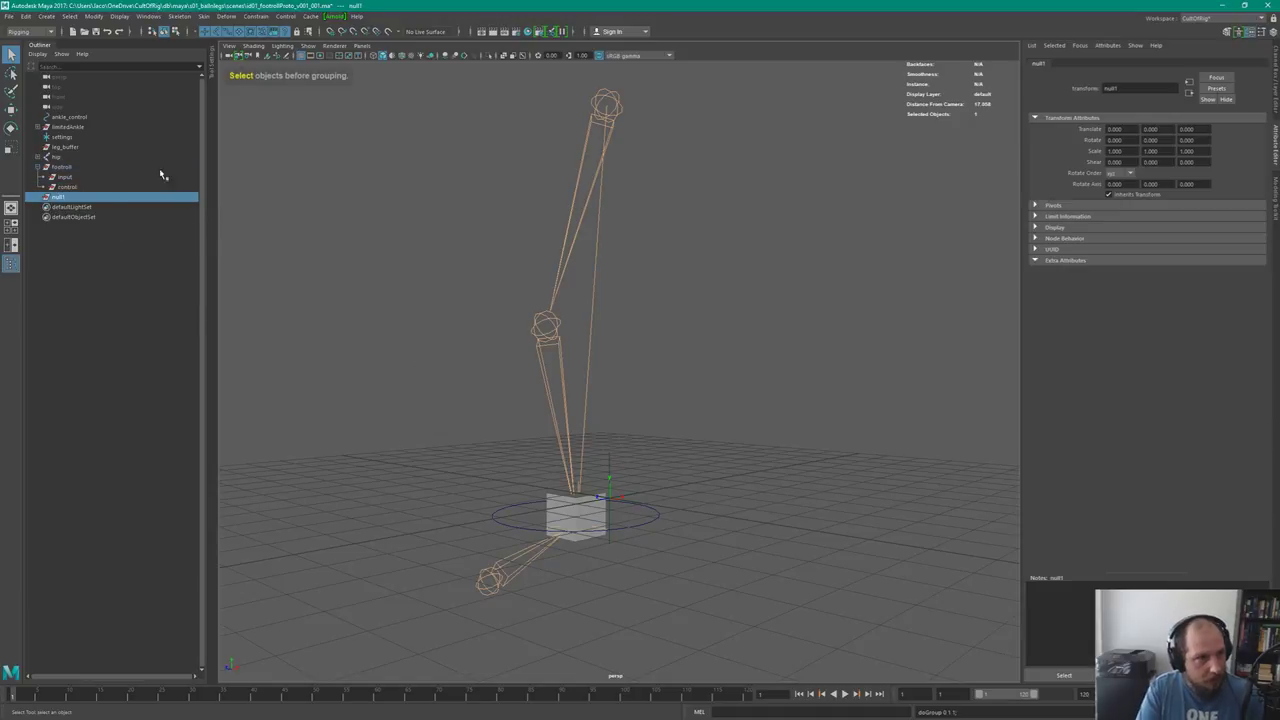
middle_click_drag(75, 198, 35, 190)
left_click(40, 188)
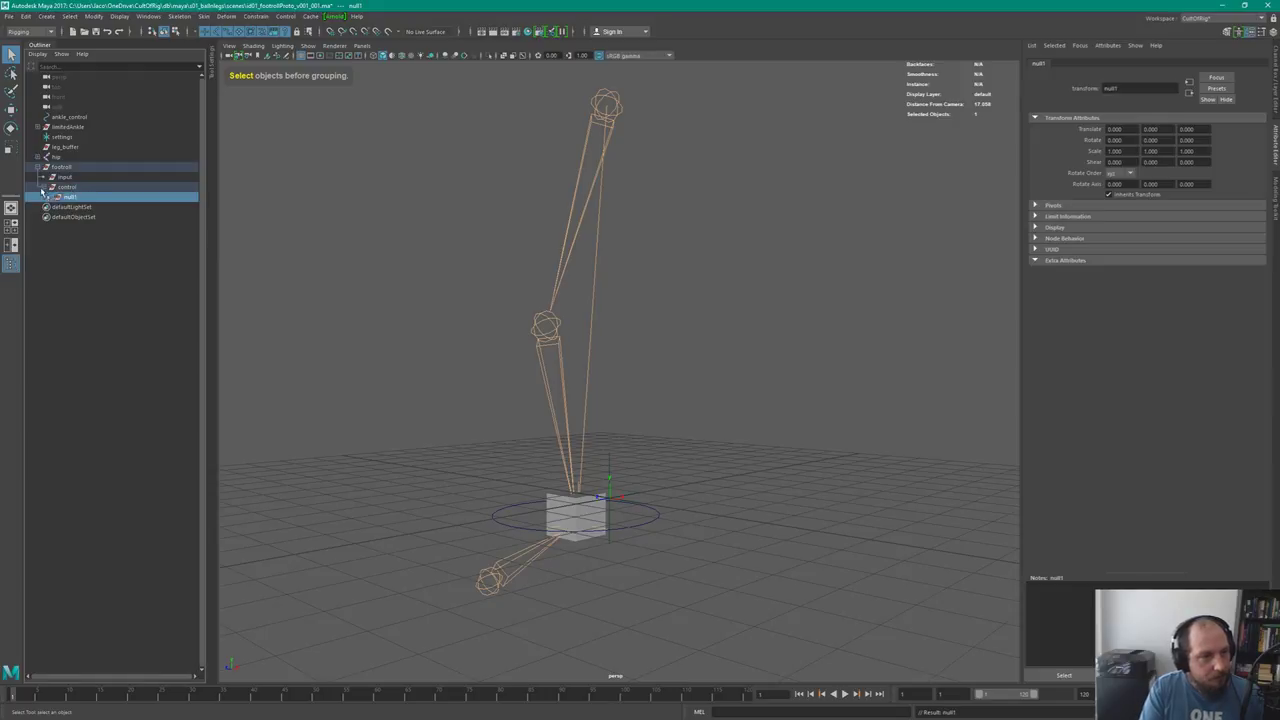
left_click_drag(489, 367, 551, 420, "alt")
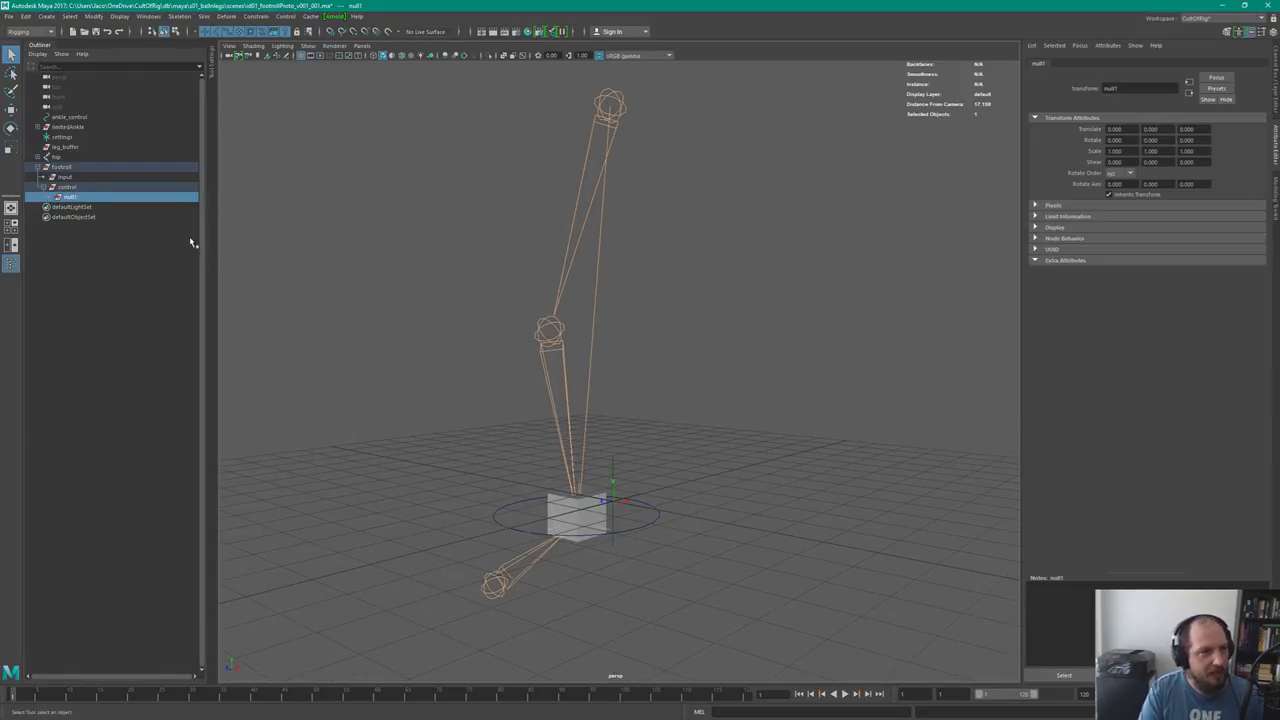
left_click(100, 198)
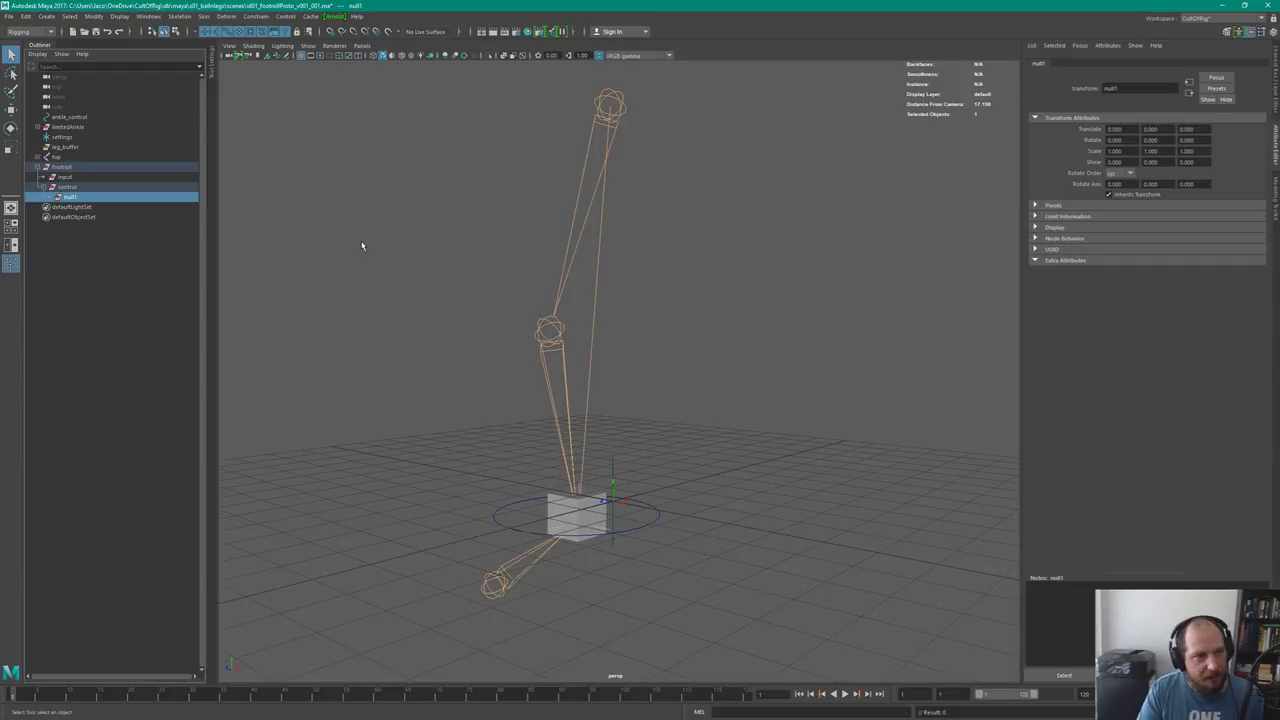
Group the existing leg rig nodes from ankle_control through hip together and hide the new group
left_click(56, 160)
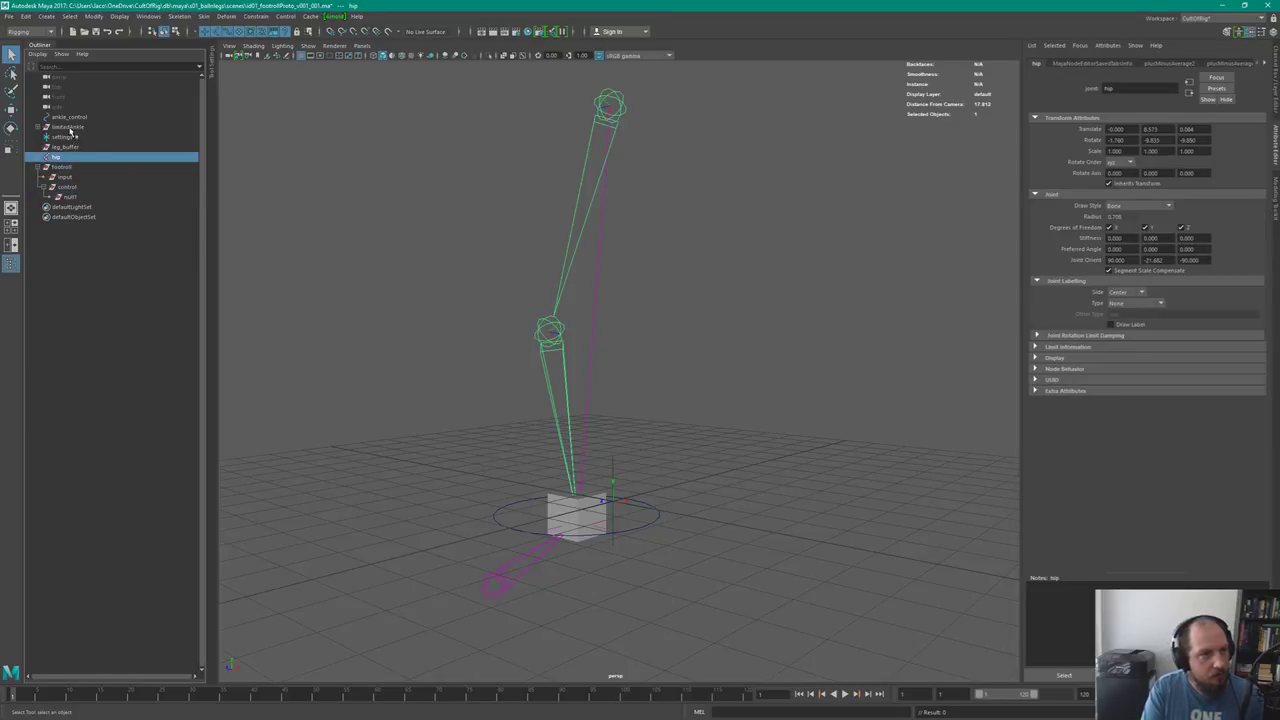
left_click(67, 120, "shift")
key("ctrl+g")
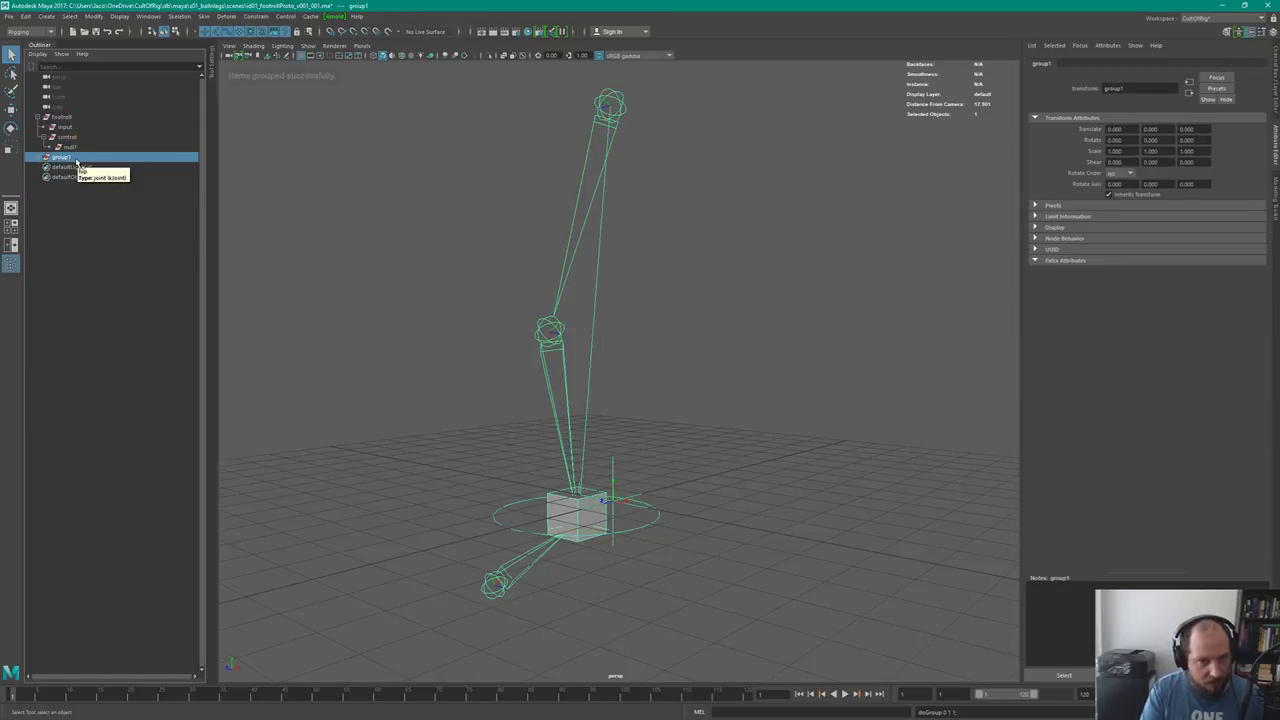
left_click(40, 158)
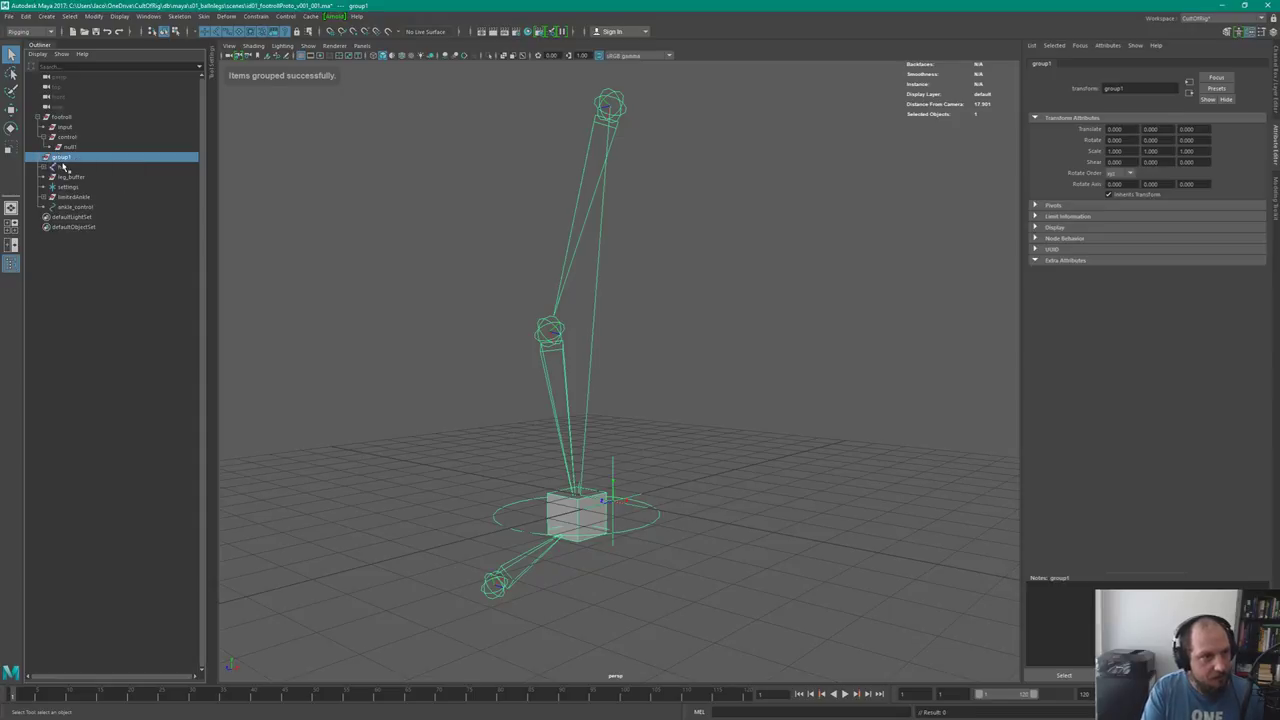
key("h")
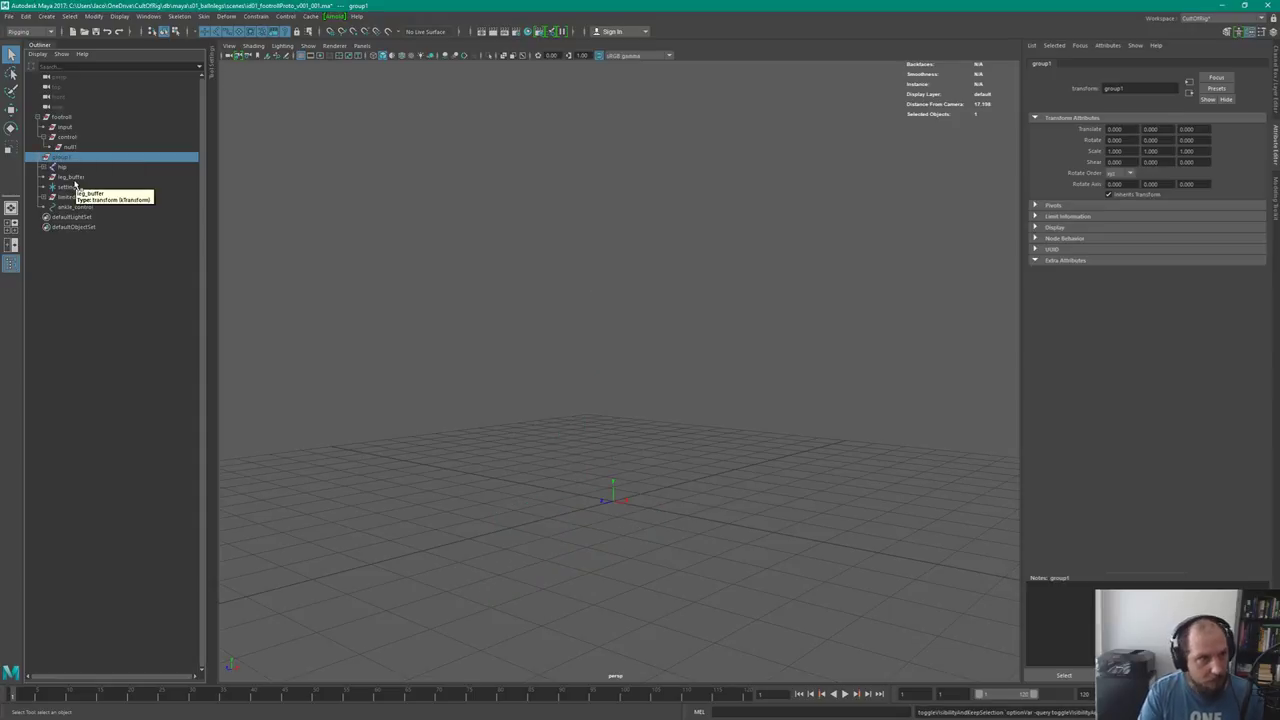
Rename the hidden group of leg rig nodes as sketch and save the scene as a new version ending in v001_002
double_click(81, 150)
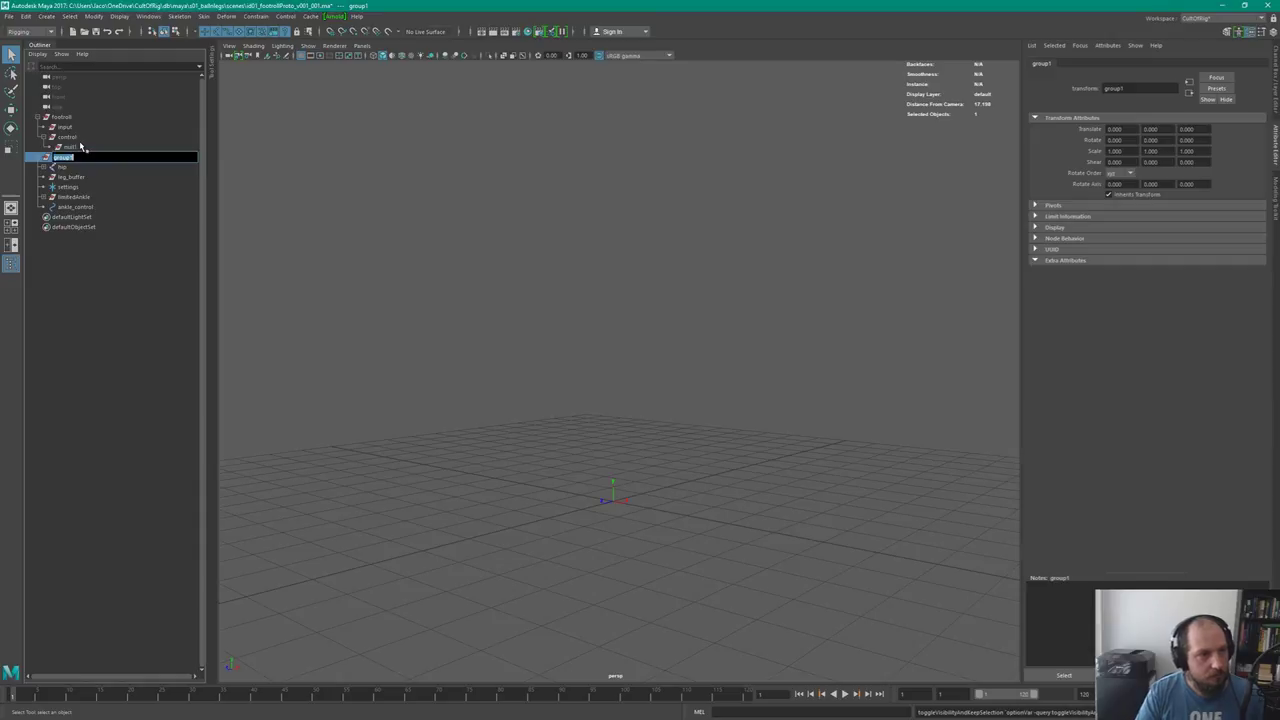
type("skelc")
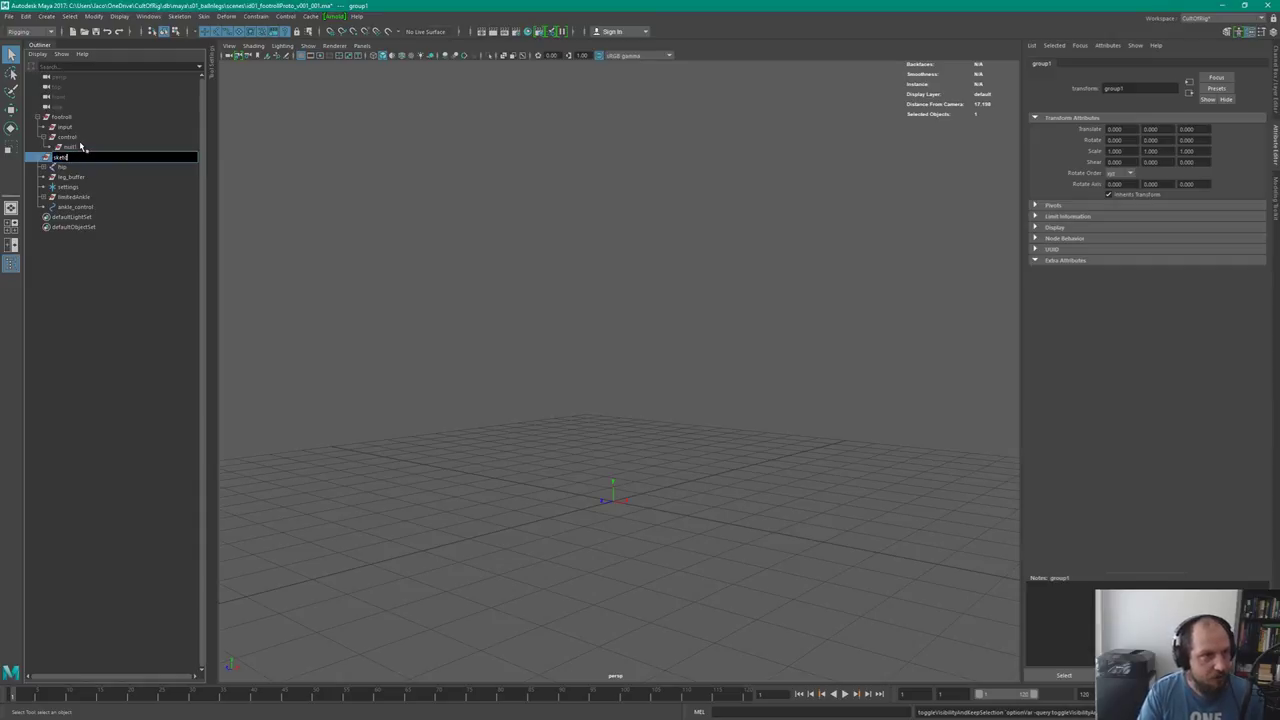
type("h")
key("Return")
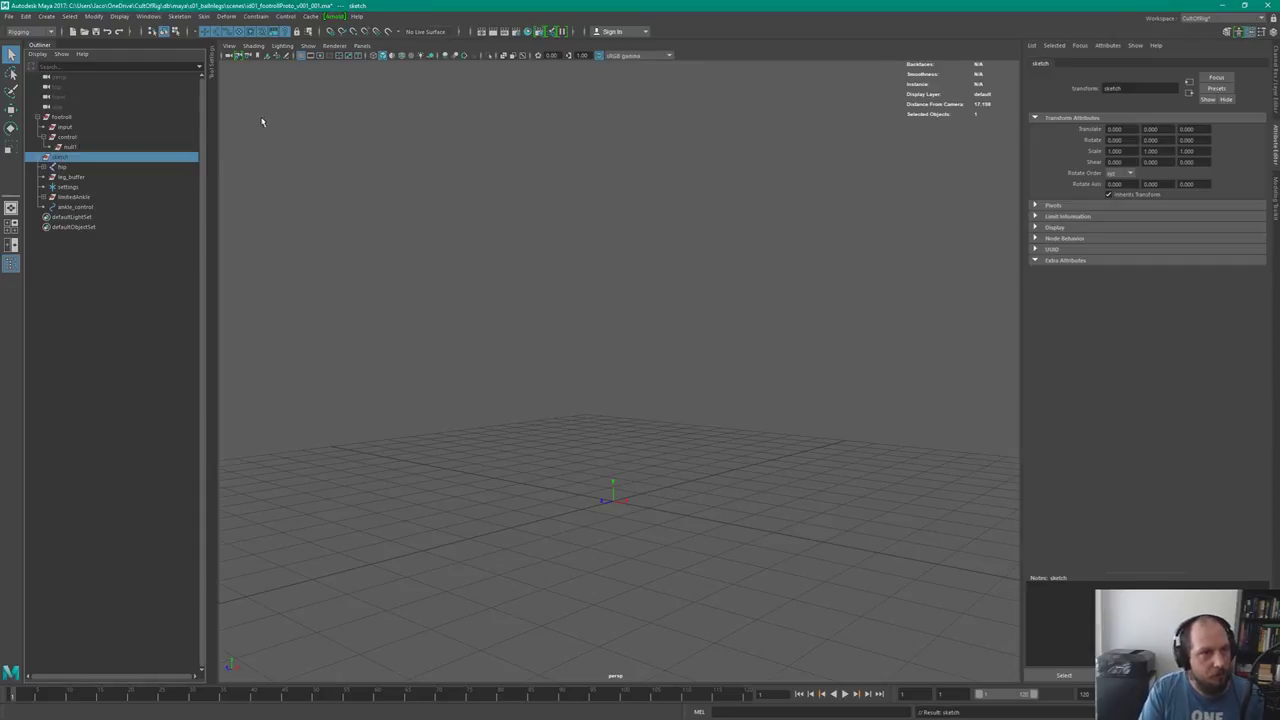
key("ctrl+shift+s")
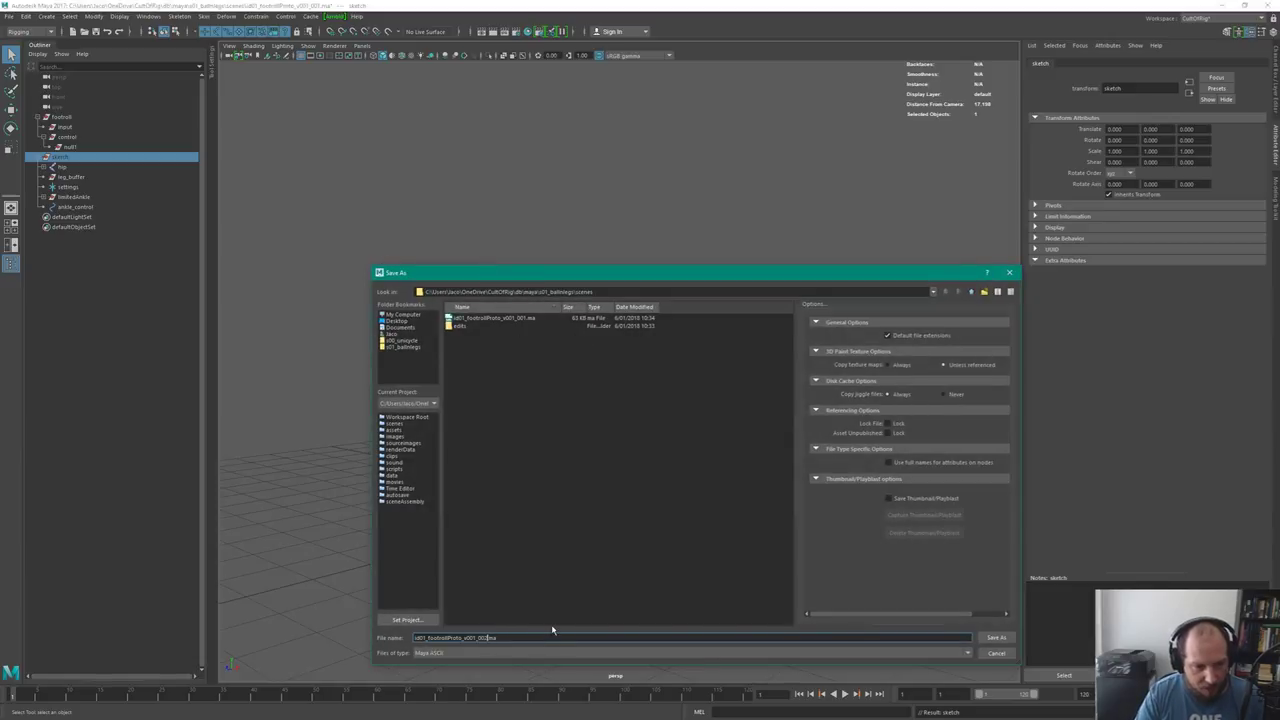
key("Return")
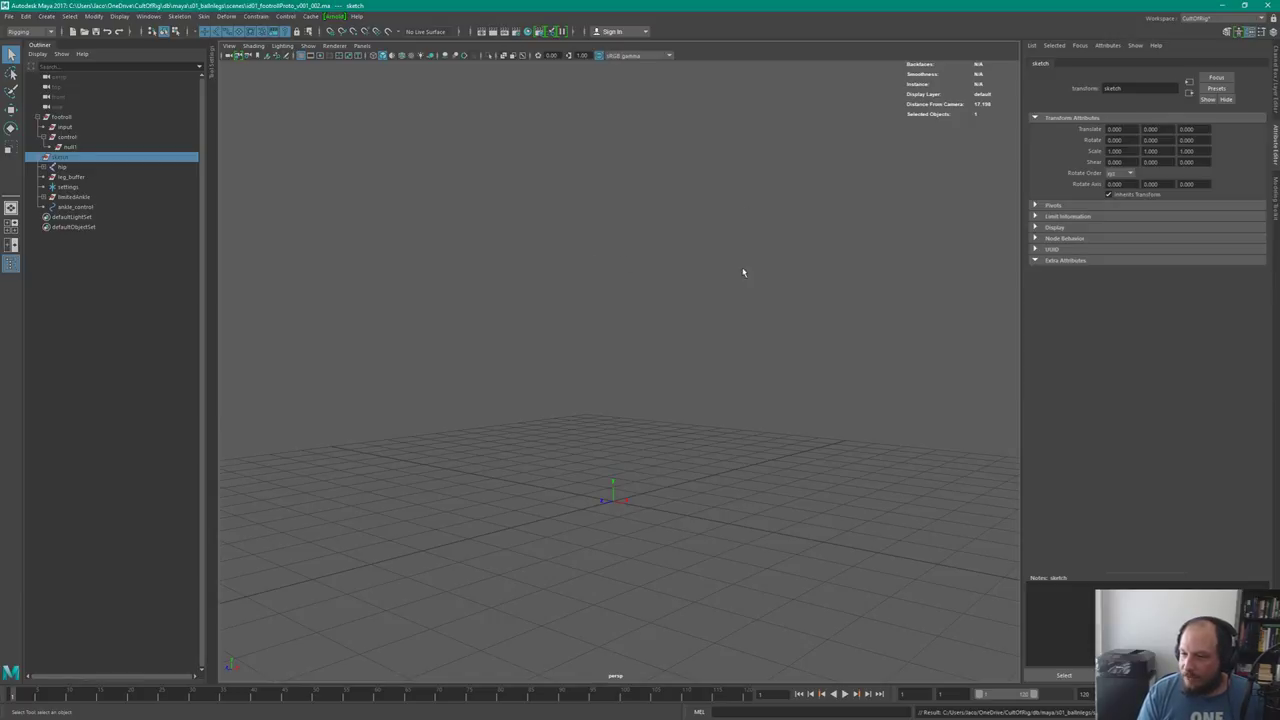
Rename the null under control as settings and duplicate it twice
left_click(72, 147)
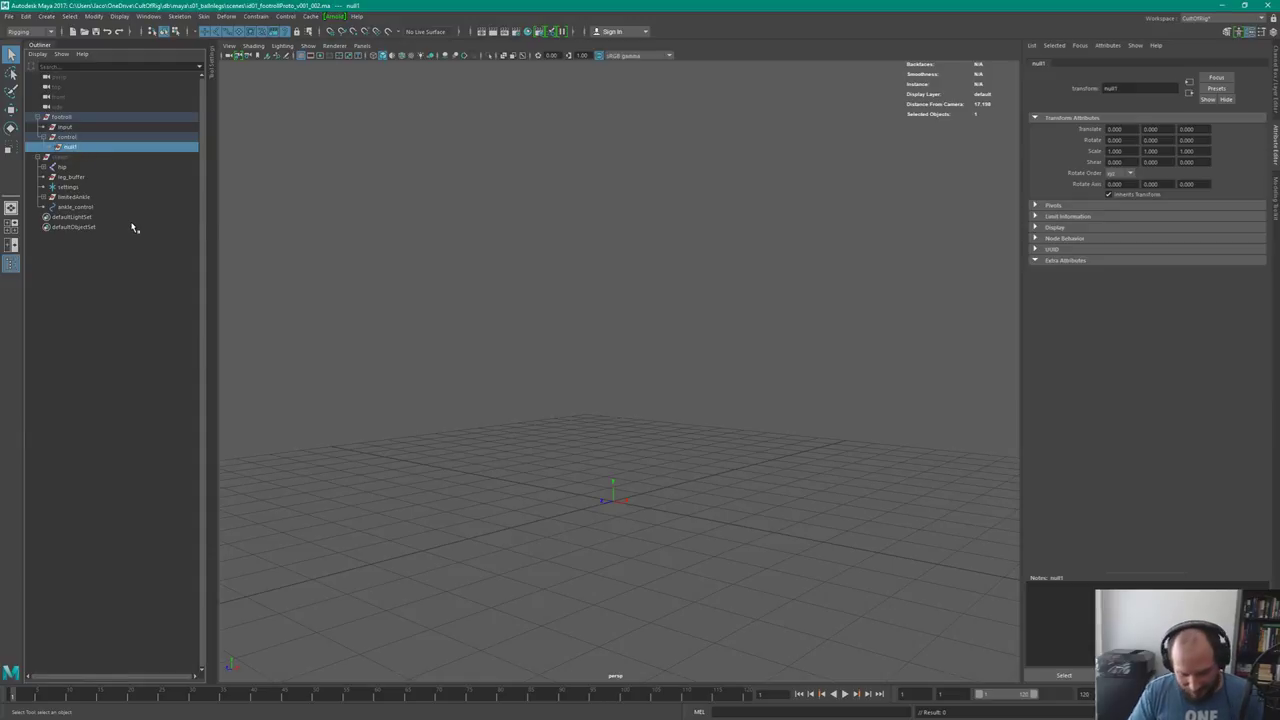
key("F2")
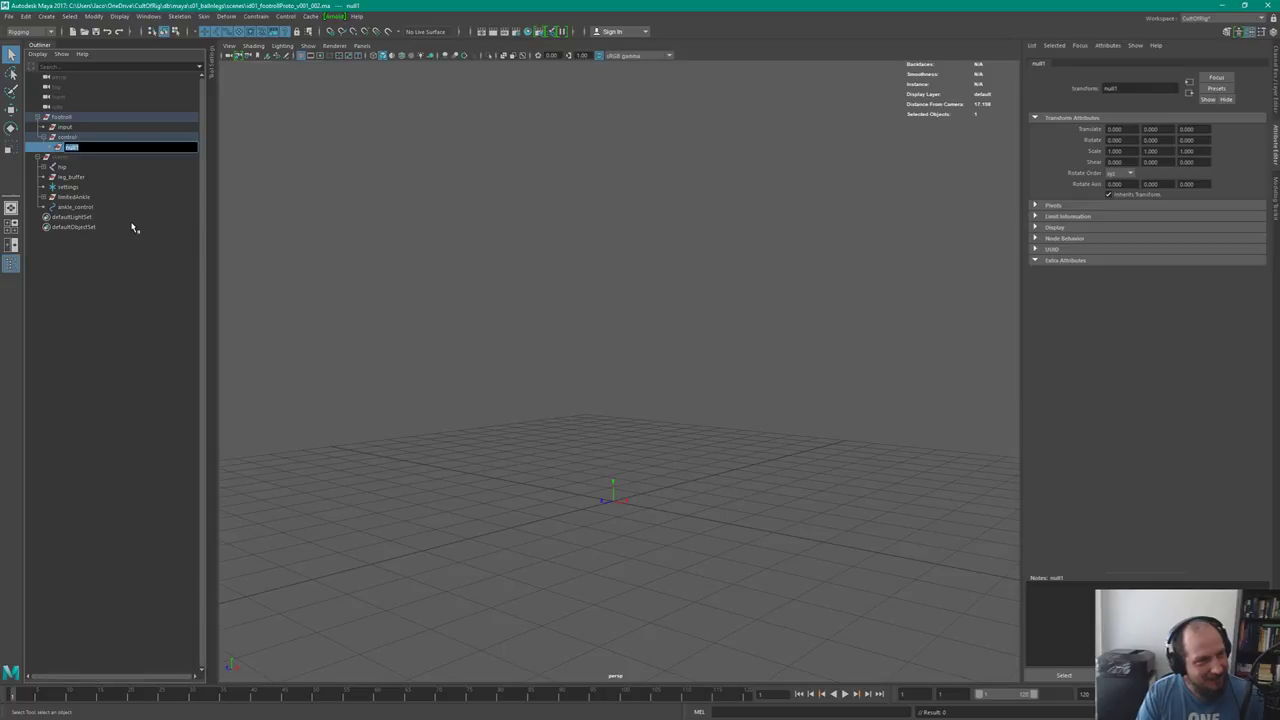
type("settings")
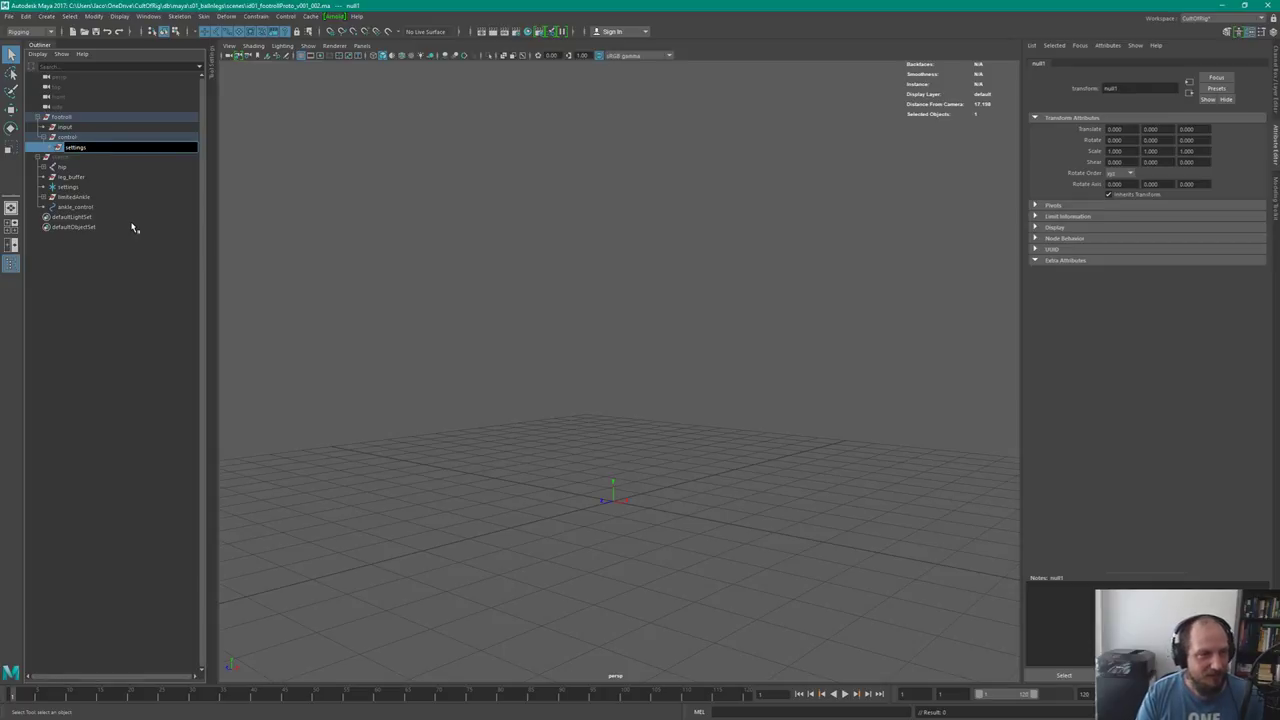
key("Return")
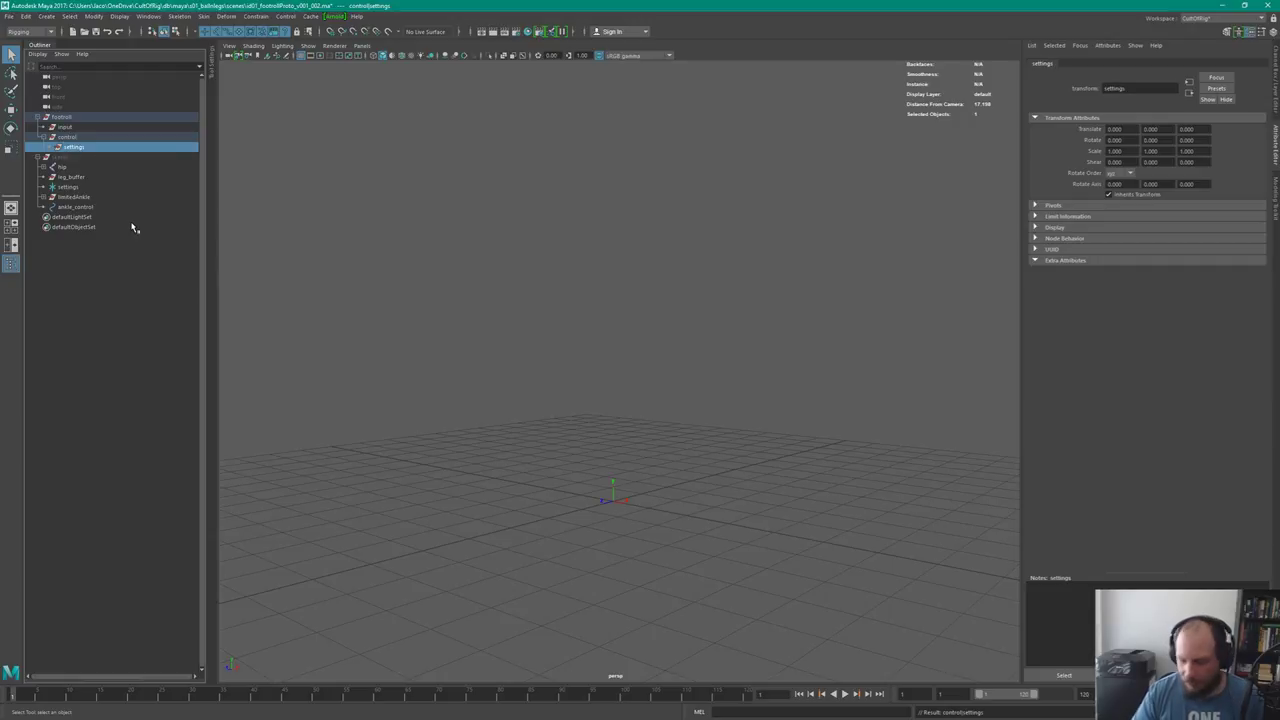
key("ctrl+d")
key("ctrl+d")
Rename the first duplicate of settings under control as animParameters
double_click(118, 157)
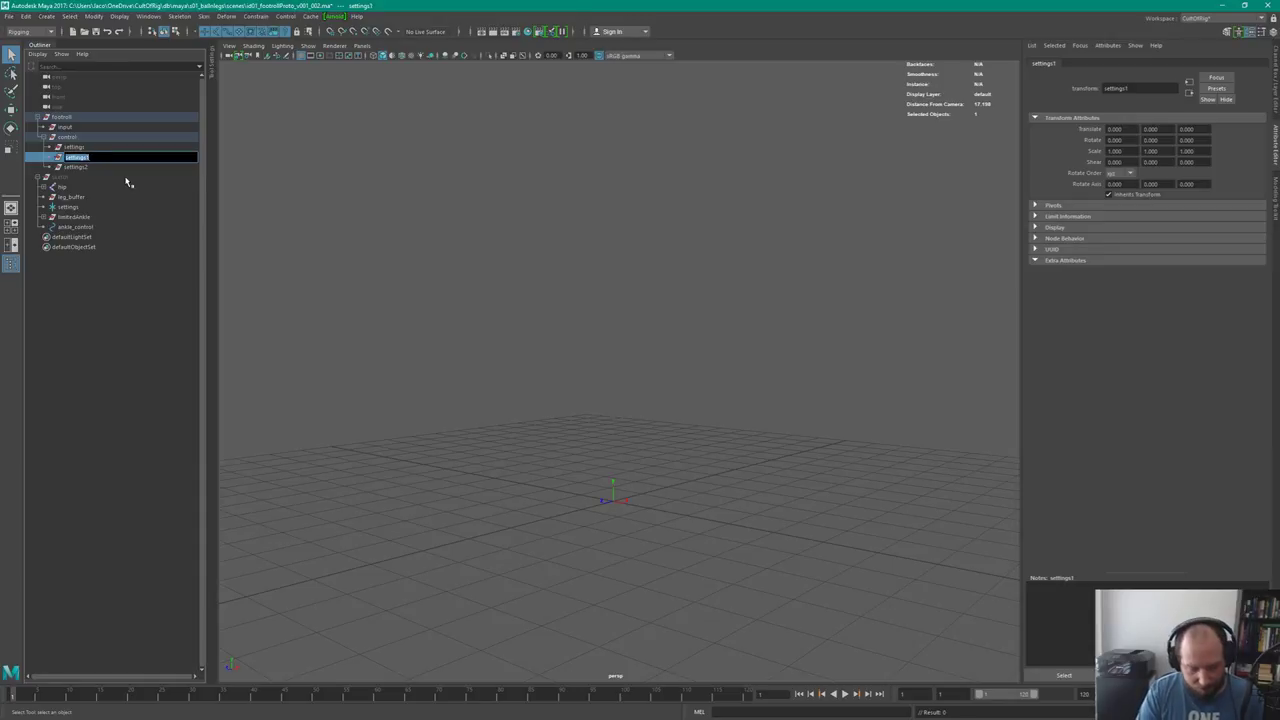
type("heel")
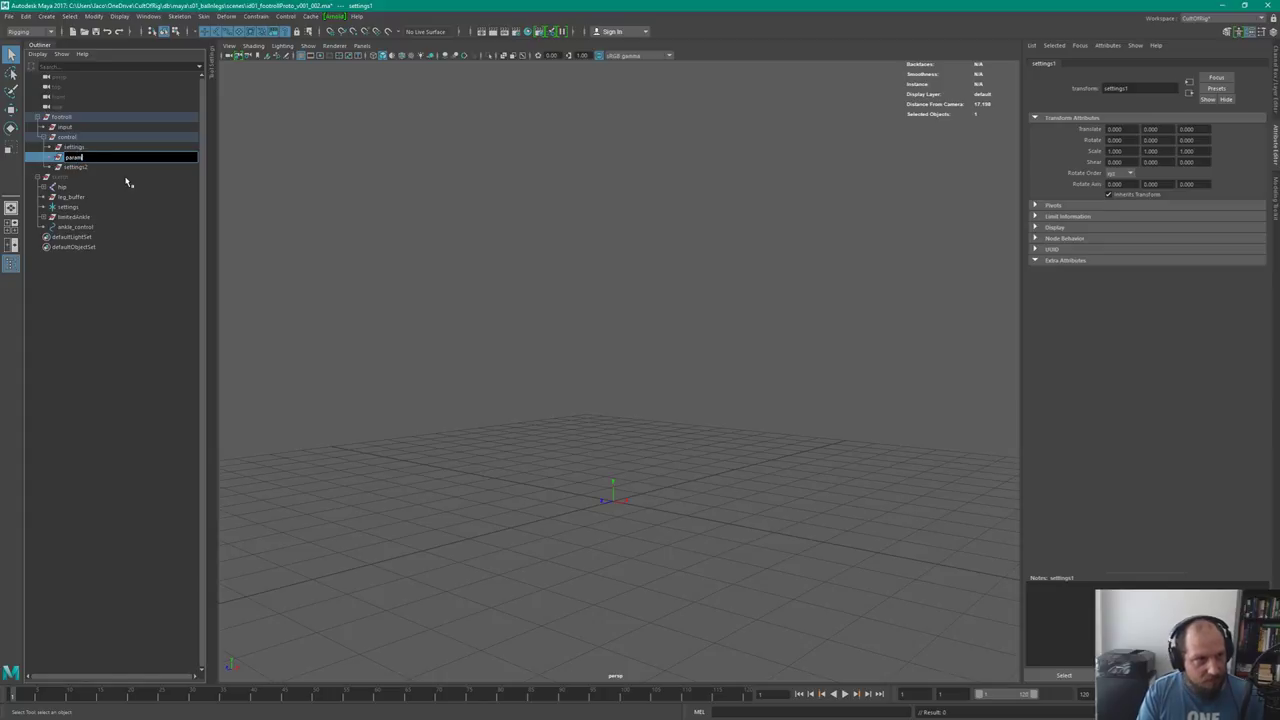
type("anklePvt")
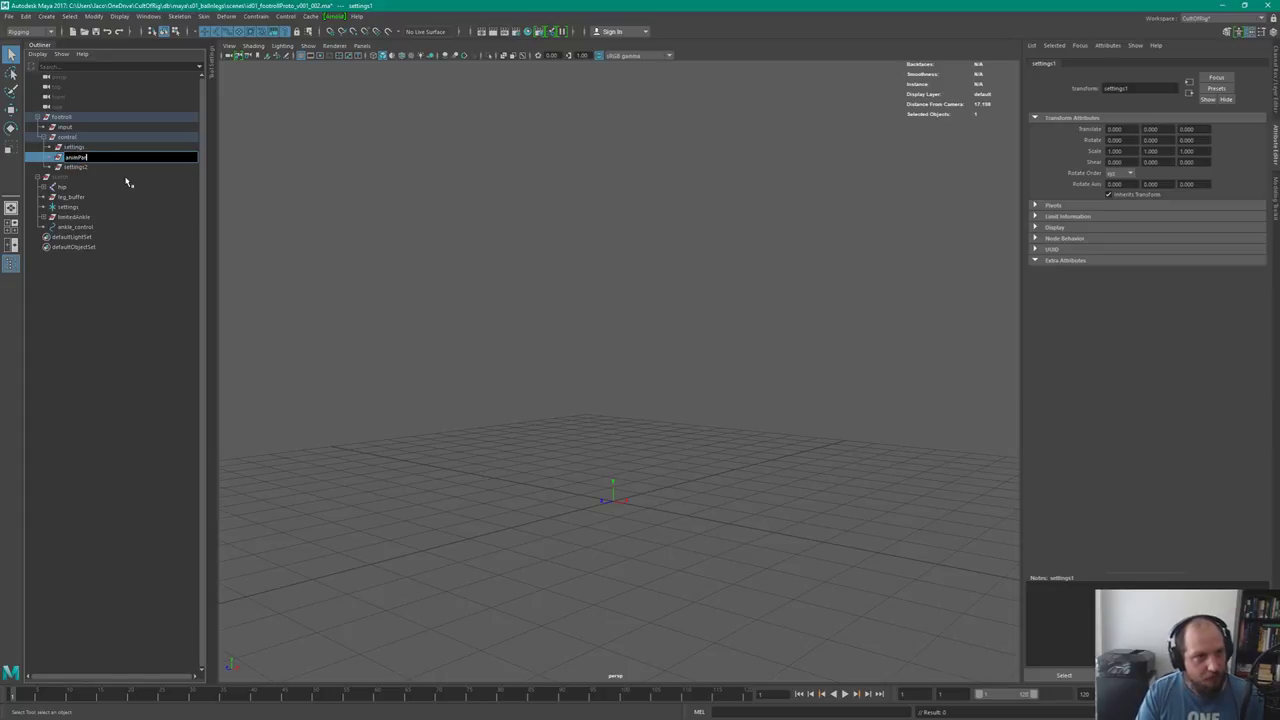
type("ms")
key("BackSpace")
key("BackSpace")
key("BackSpace")
key("BackSpace")
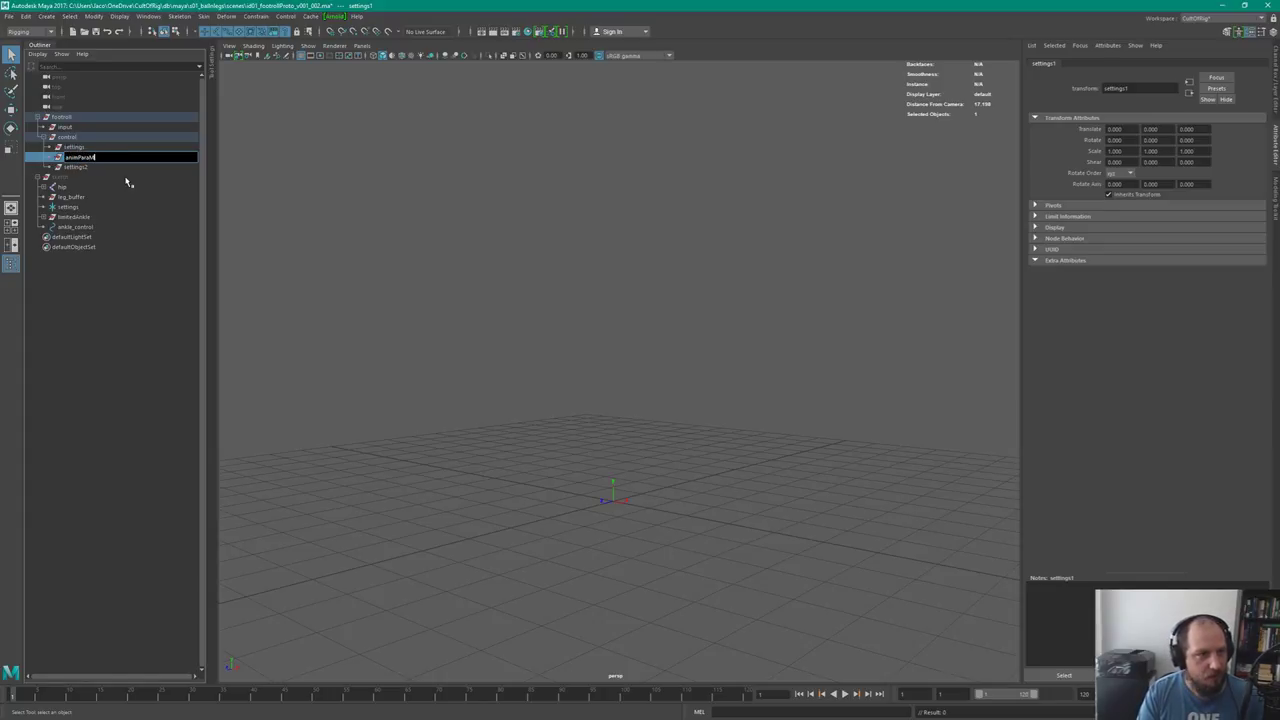
type("meters")
key("Return")
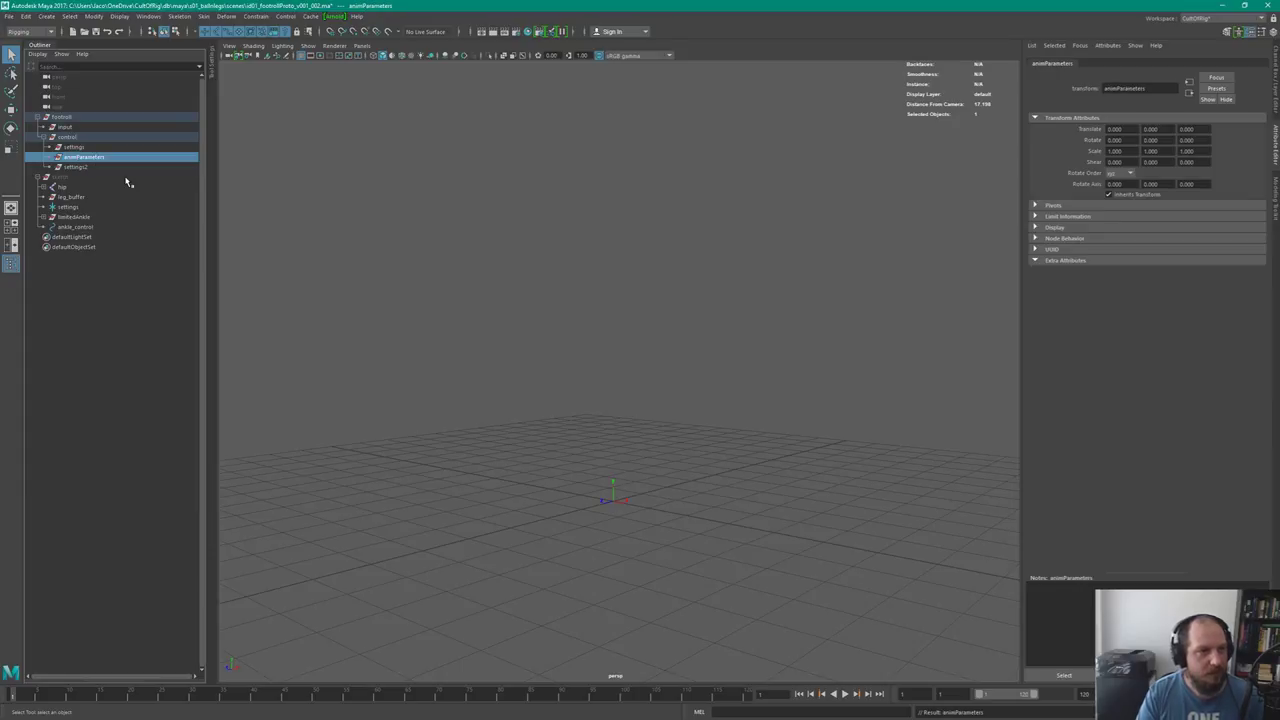
Extend the name of the original settings node under control to settingsParameters
key("Up")
key("Up")
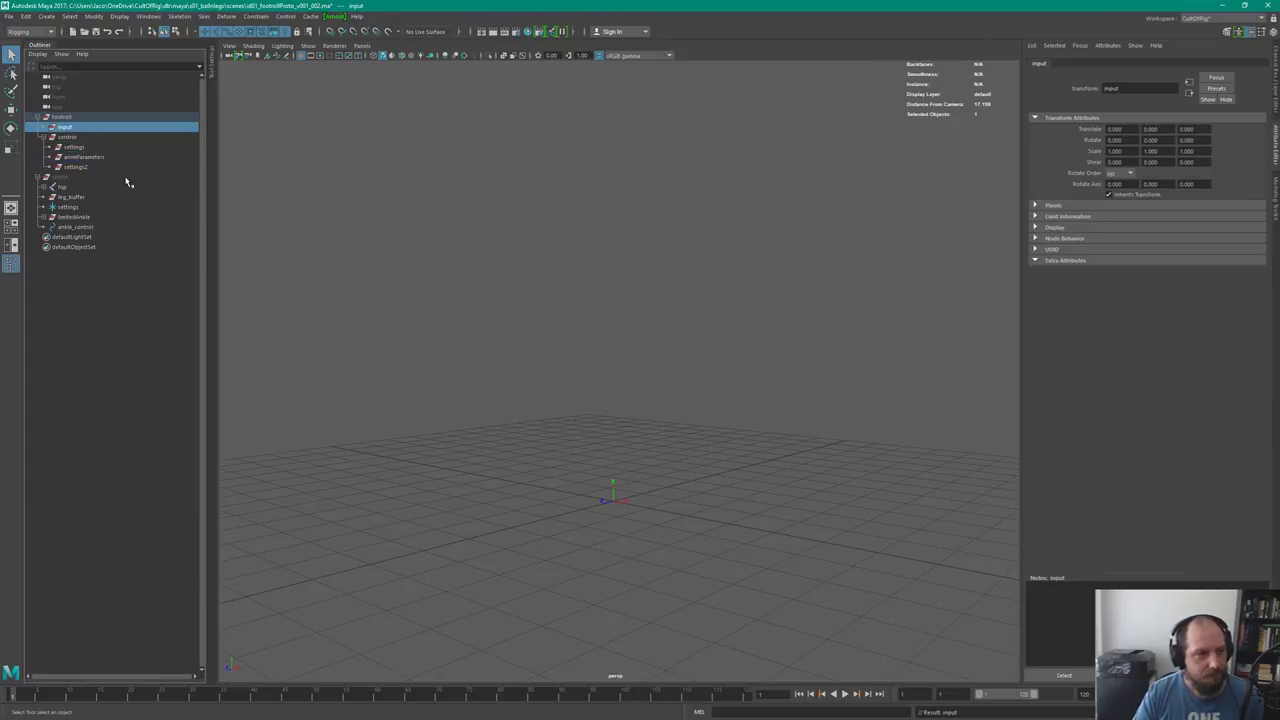
key("Down")
key("Down")
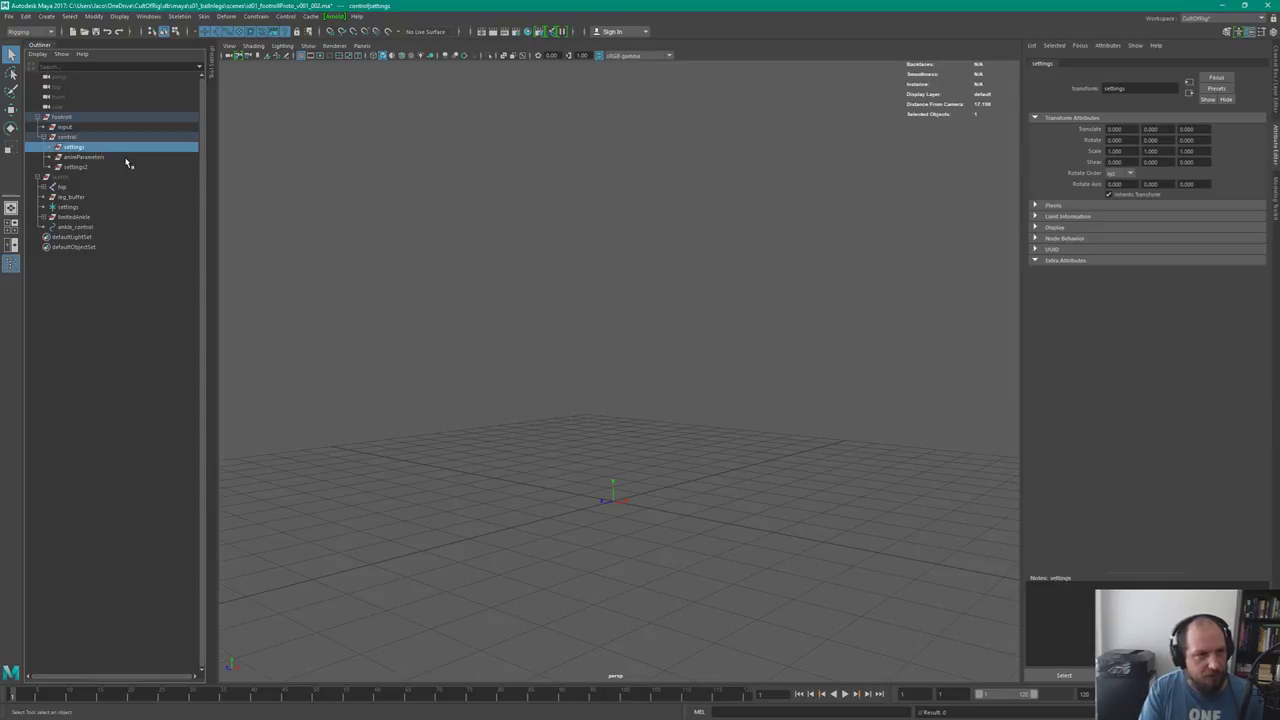
key("Return")
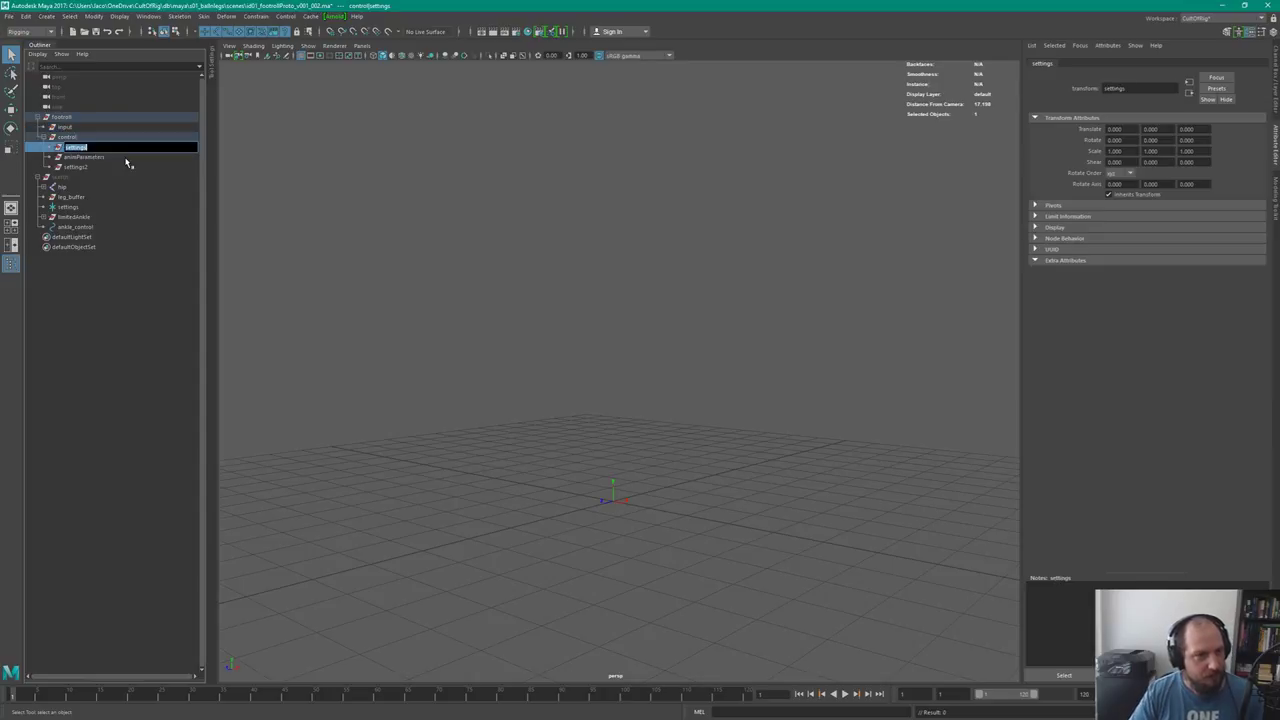
key("Right")
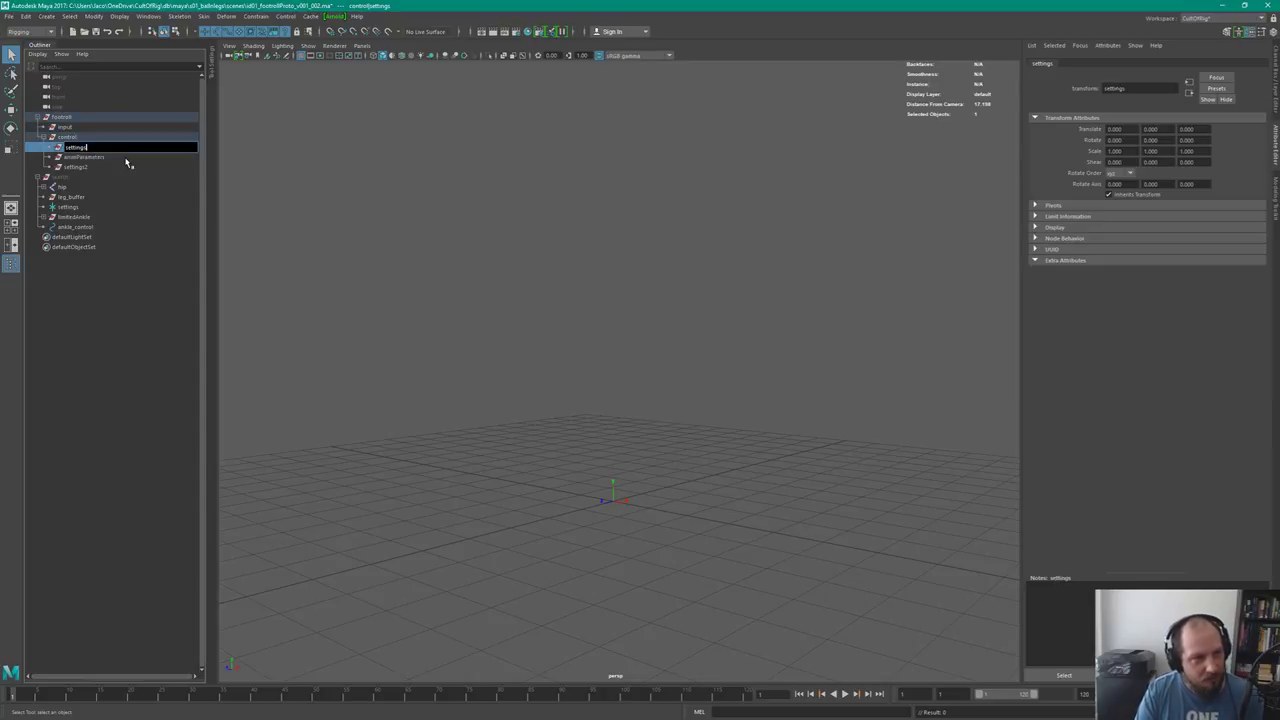
type("Param")
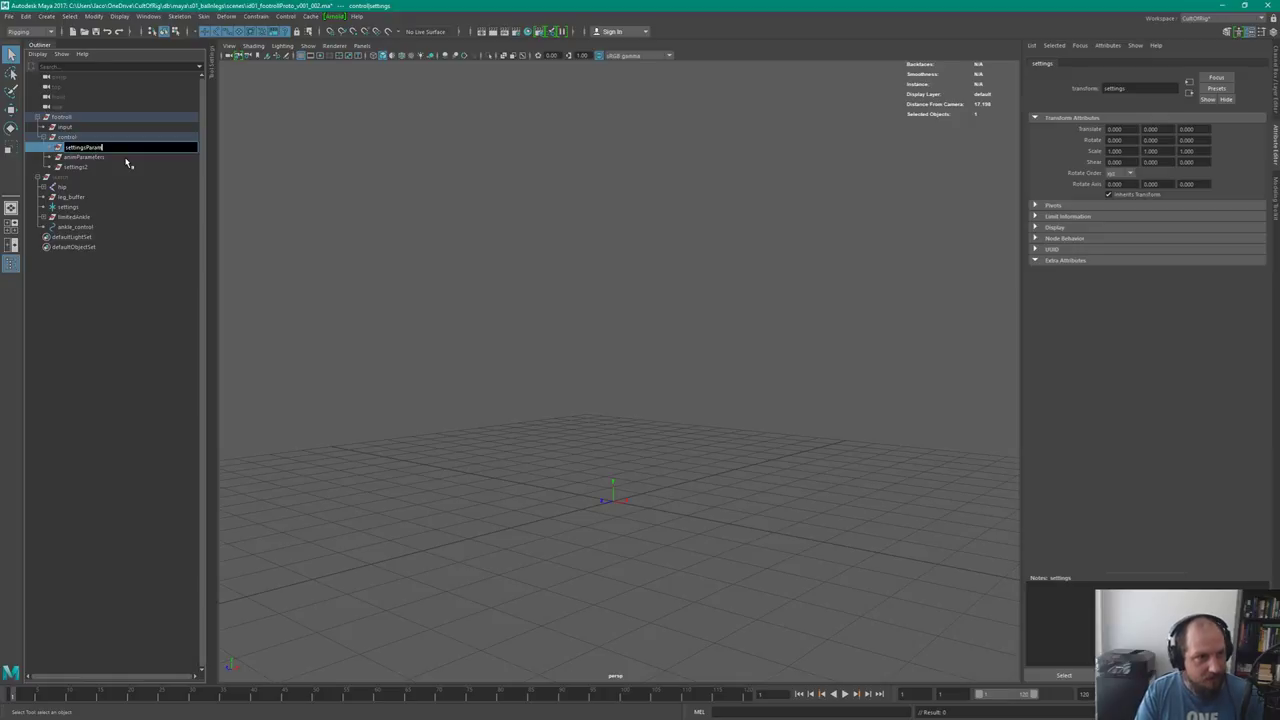
type("eters")
key("Return")
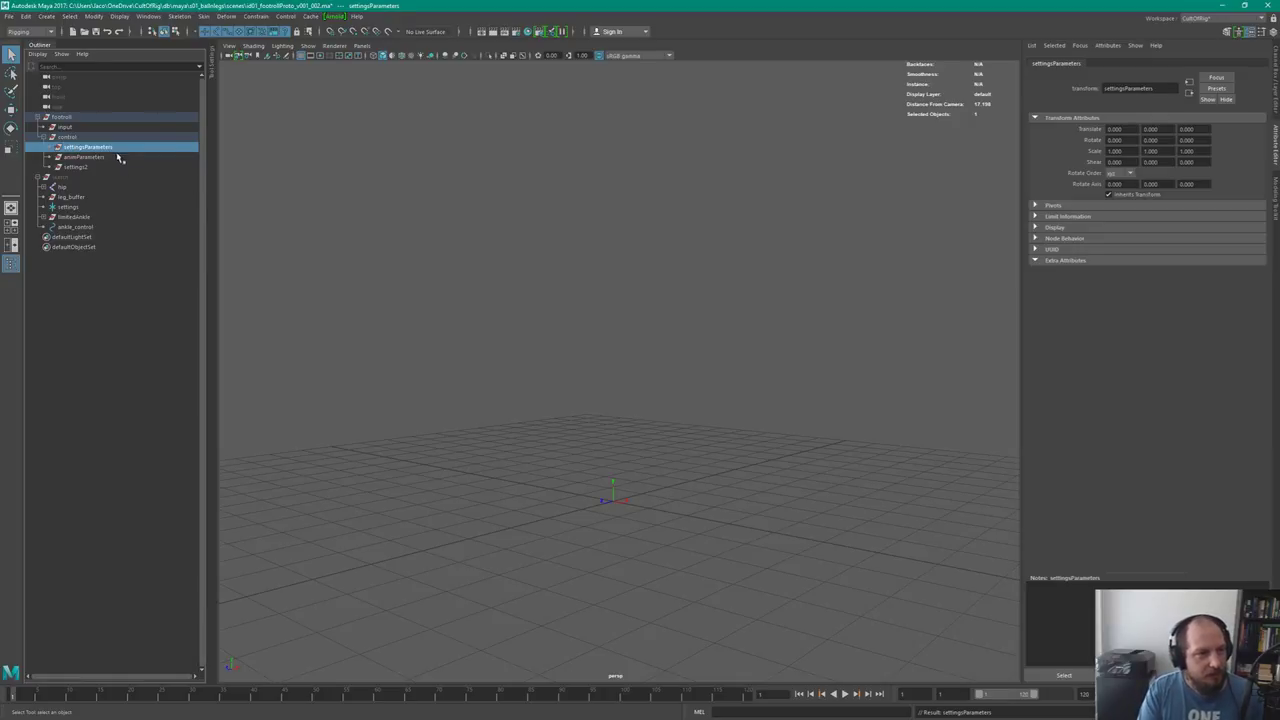
Replace the settings prefix of the settingsParameters node with config, making its name configParameters
left_click(101, 160)
left_click(114, 148)
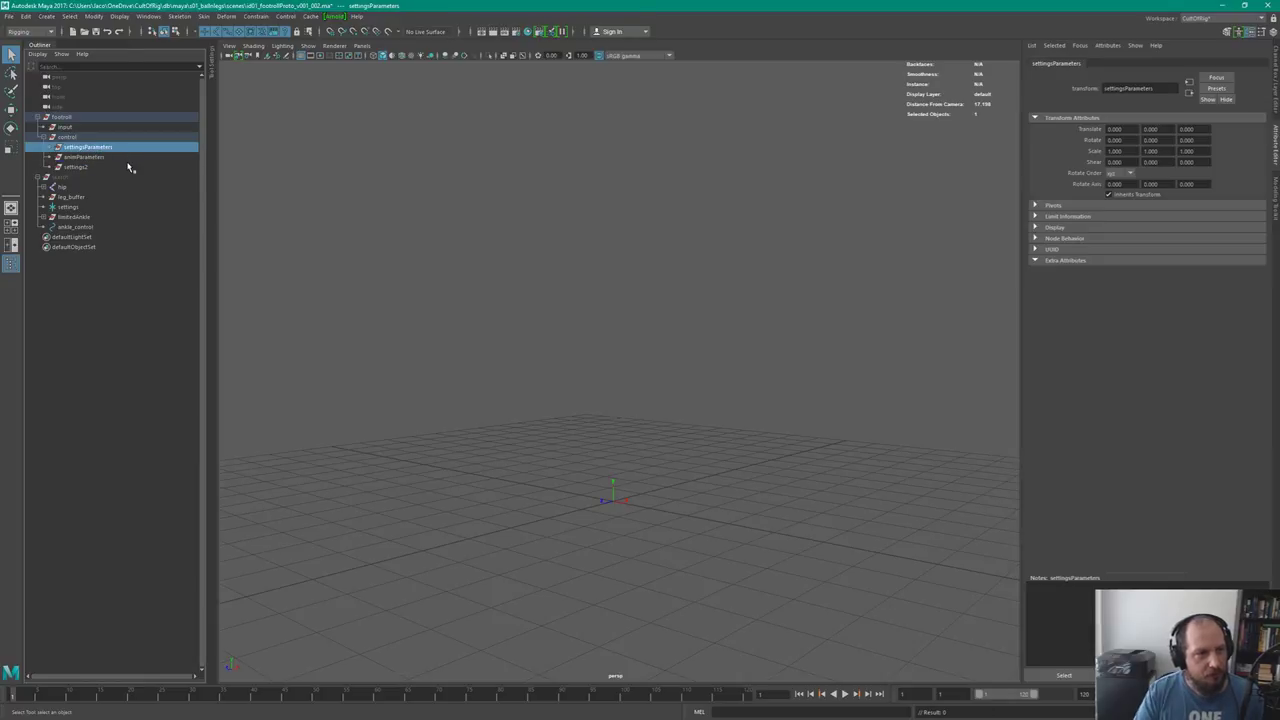
key("F2")
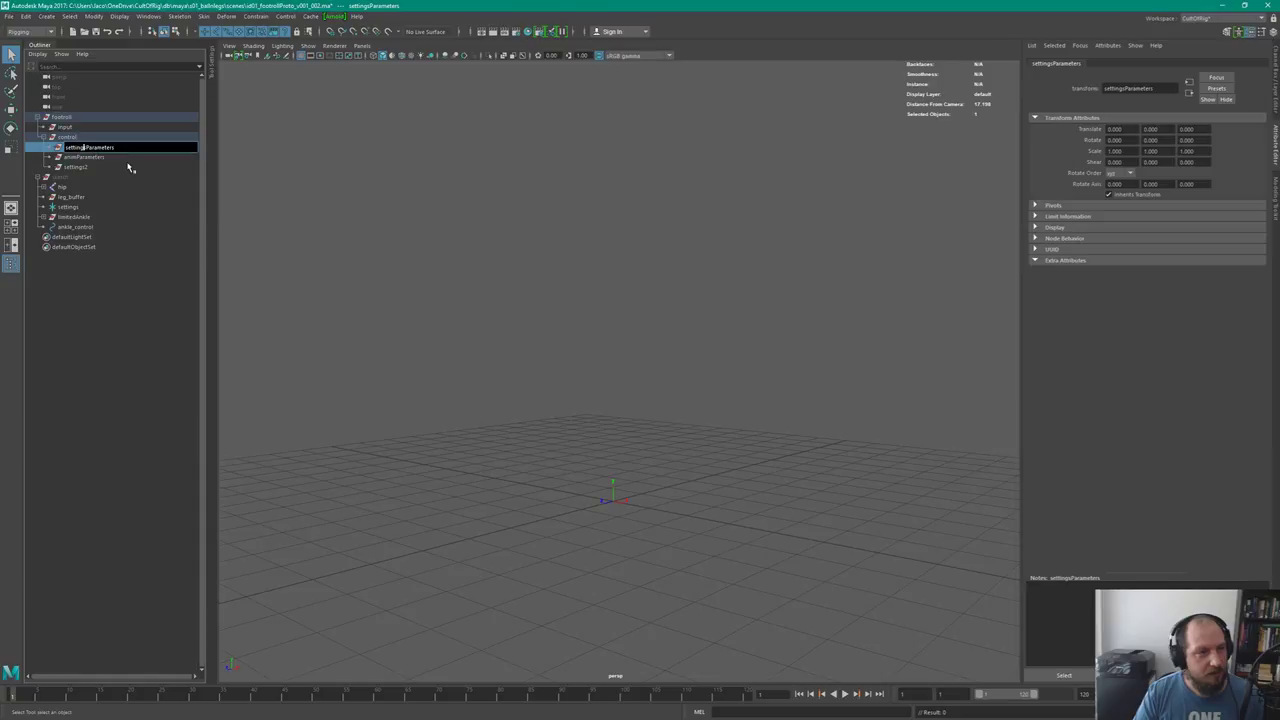
key("shift+Home")
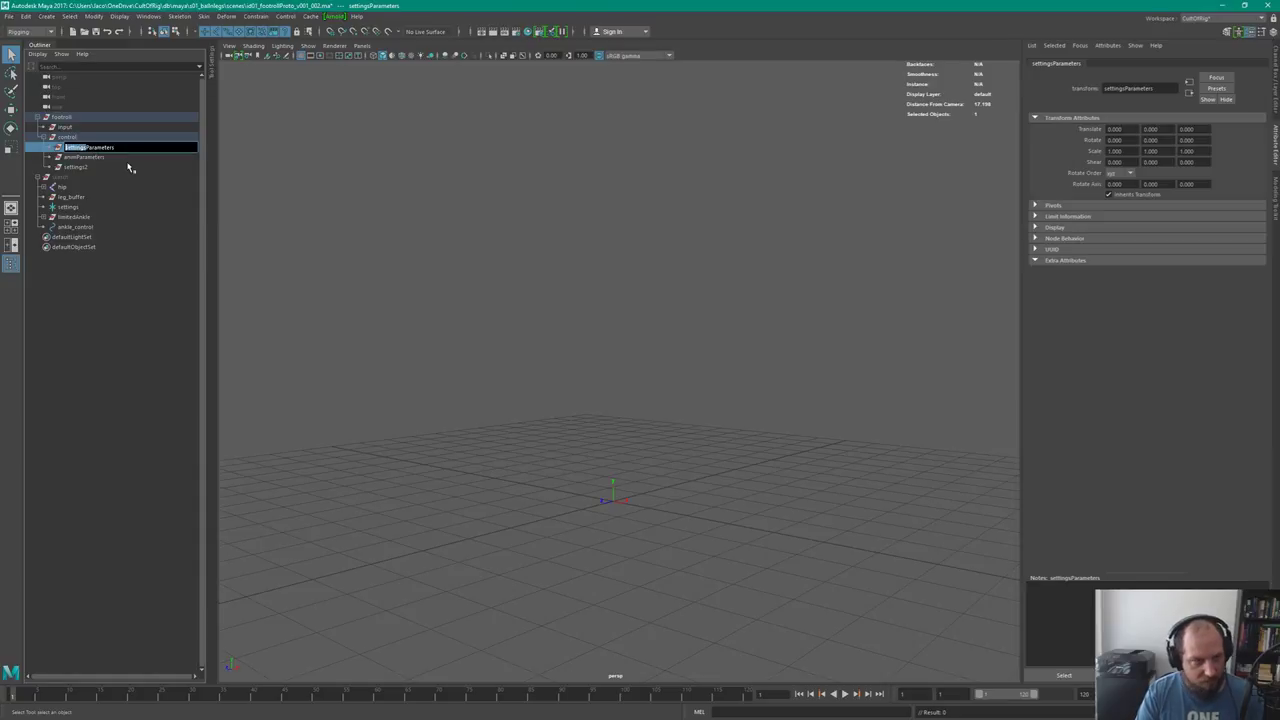
type("config")
key("Return")
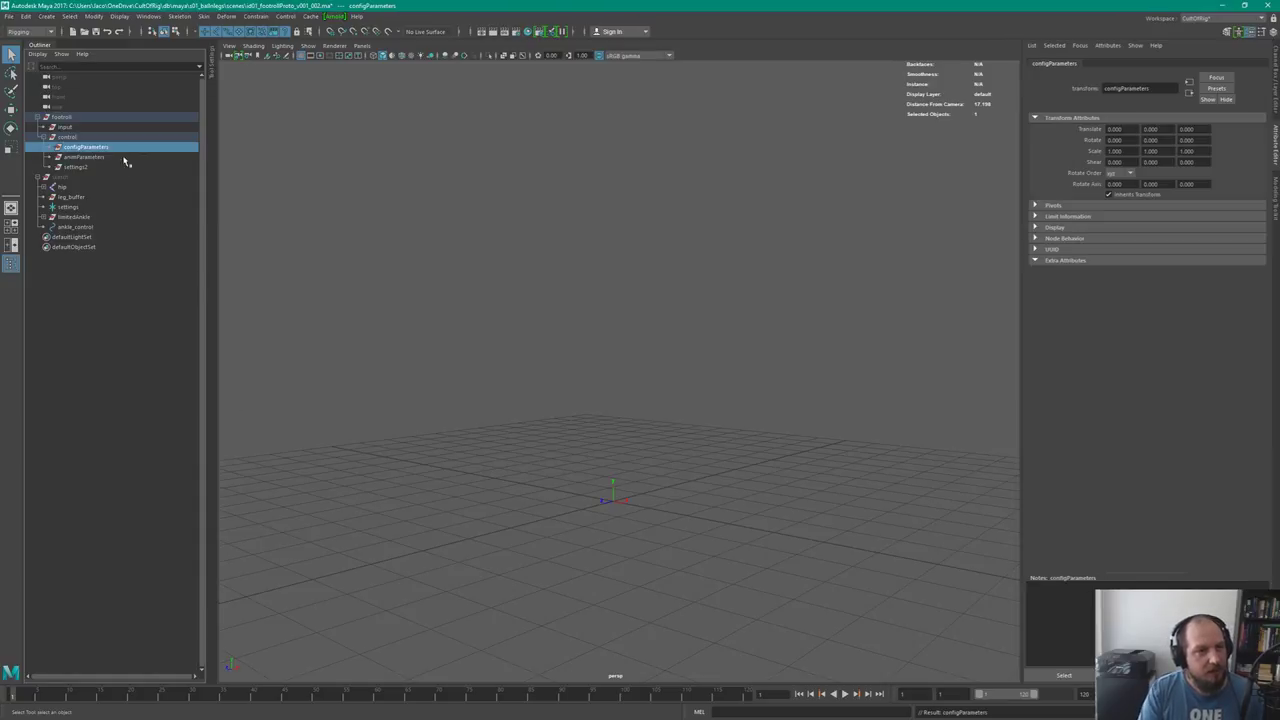
Rename the remaining settings2 duplicate under control as blah
left_click(94, 157)
left_click(104, 168)
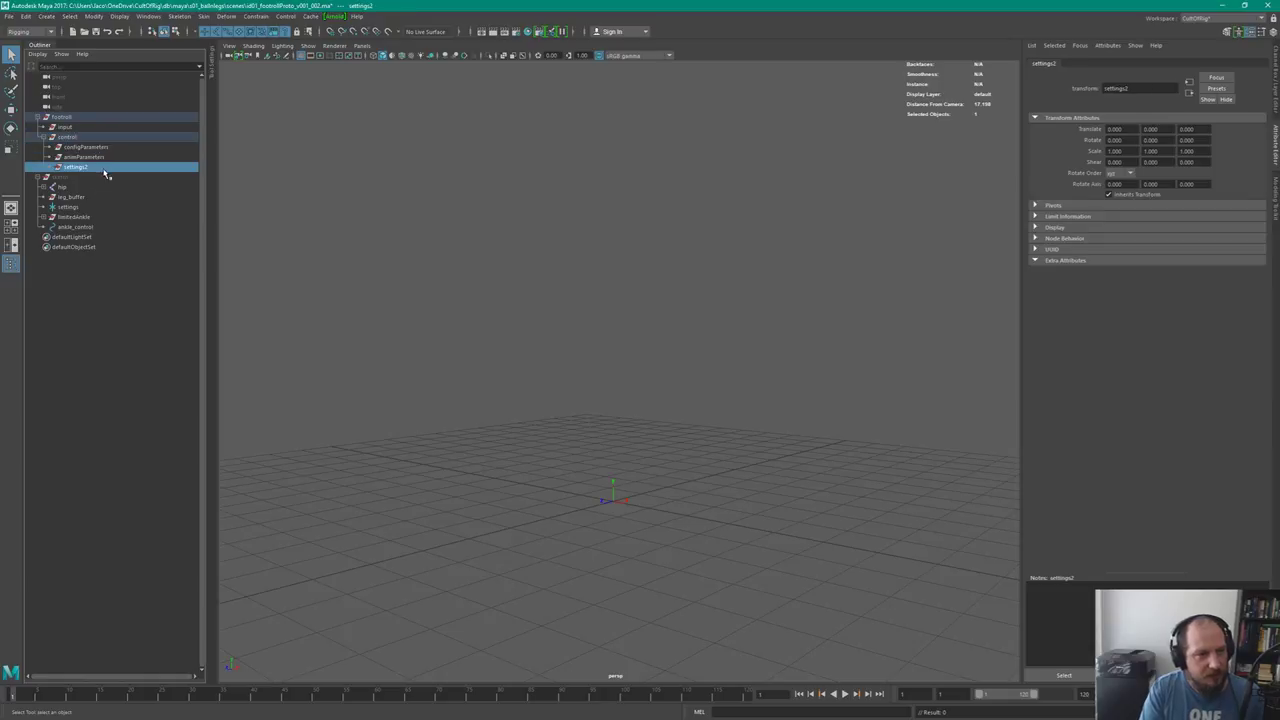
double_click(96, 169)
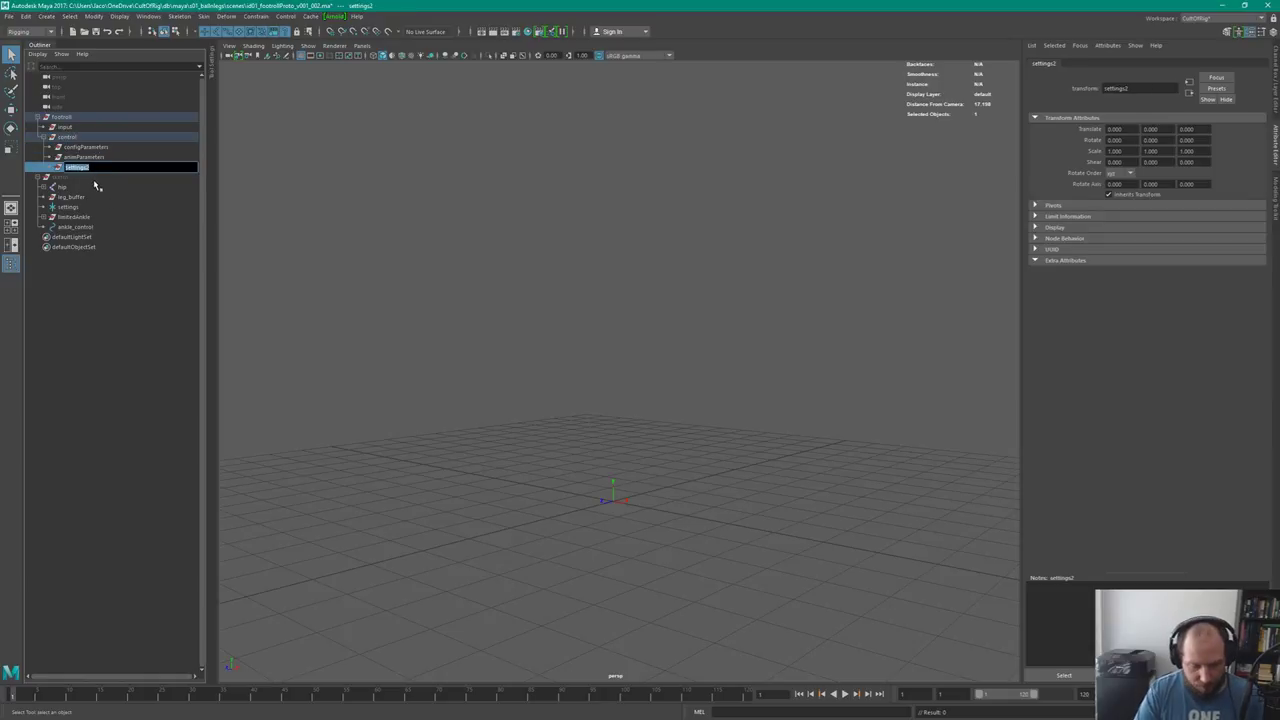
type("trash")
key("Return")
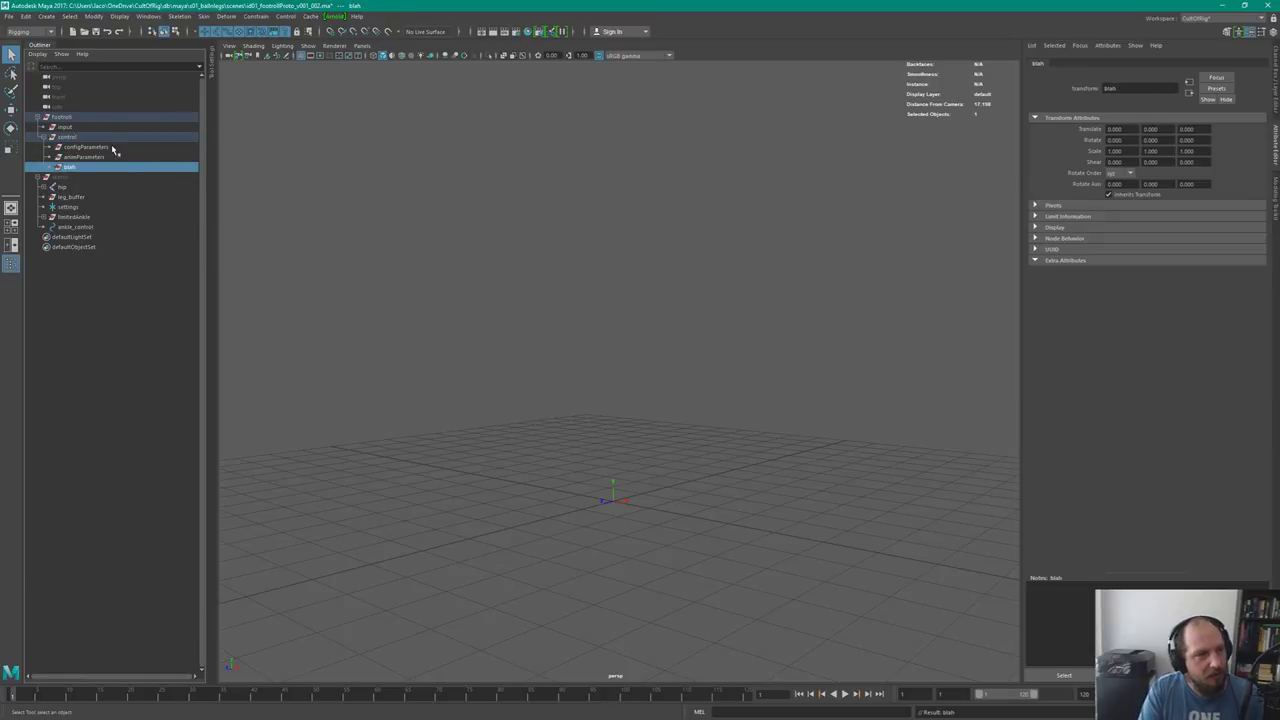
Switch to the Mischief sketch, examine the handwritten list of planned foot roll attributes, and return to Maya
left_click(112, 150)
key("alt+Tab")
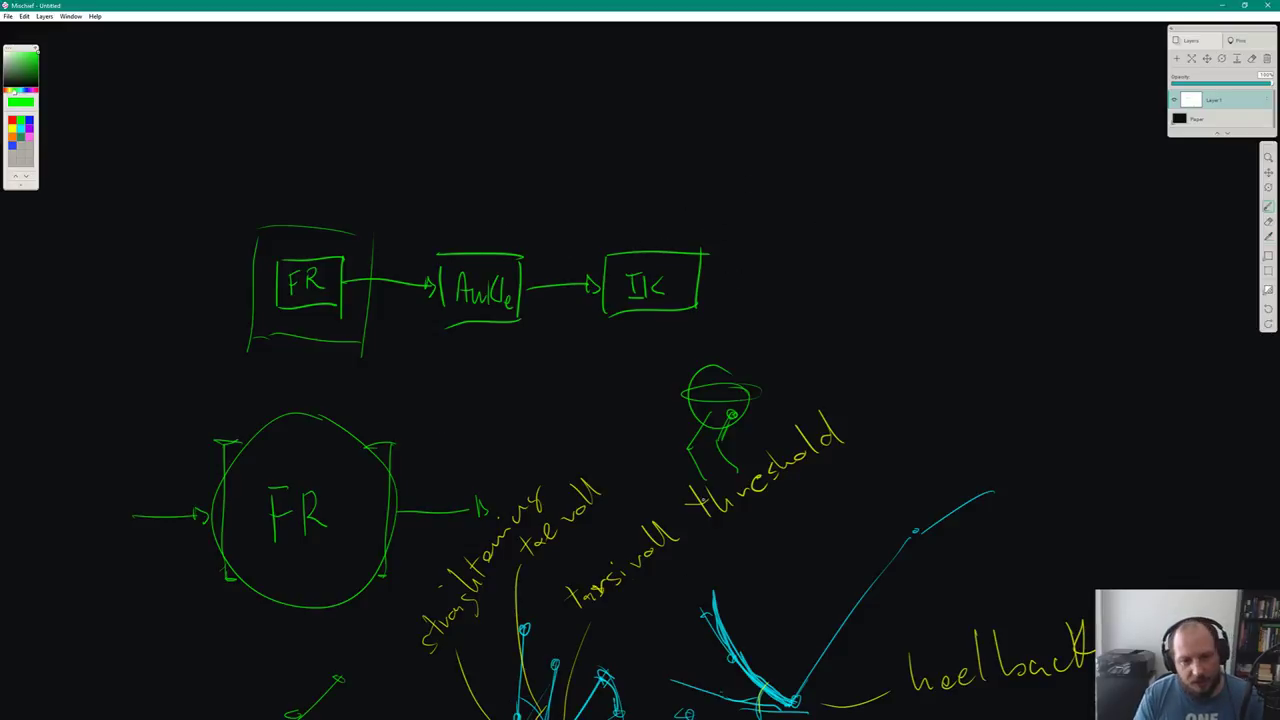
mouse_move(1187, 633)
left_mouse_down()
mouse_move(649, 413)
mouse_move(541, 429)
left_mouse_up()
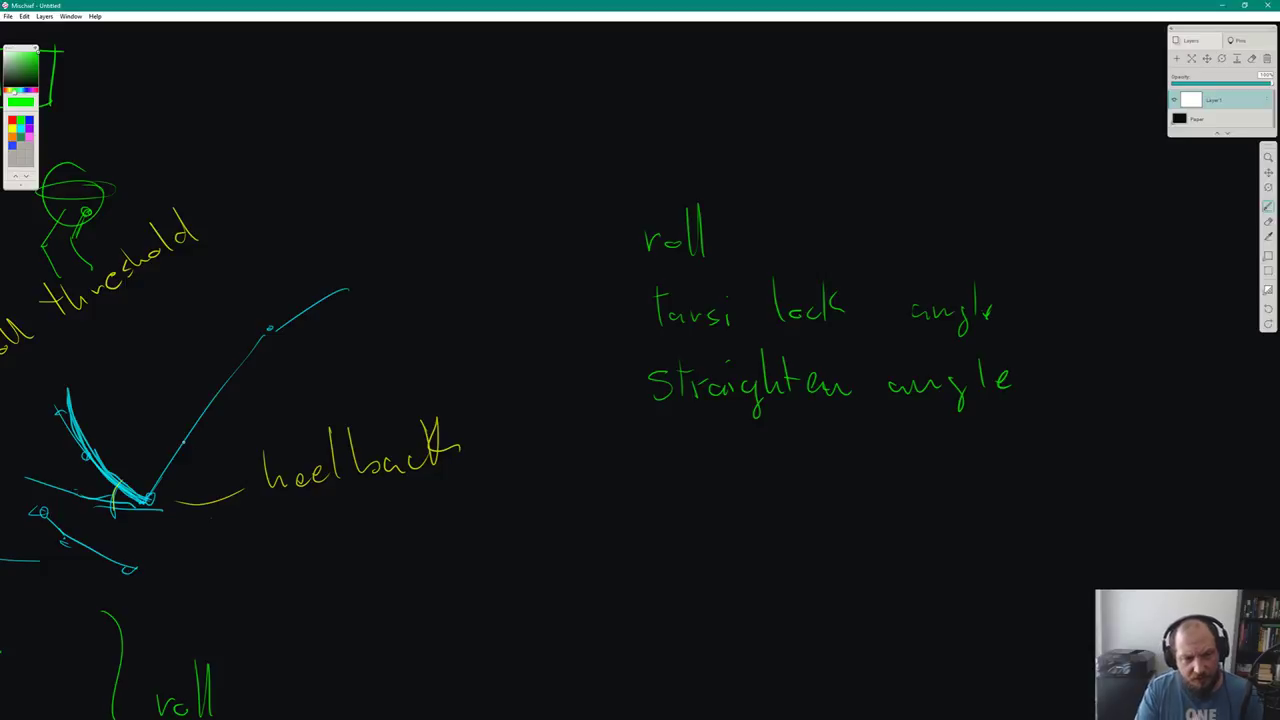
key("alt+Tab")
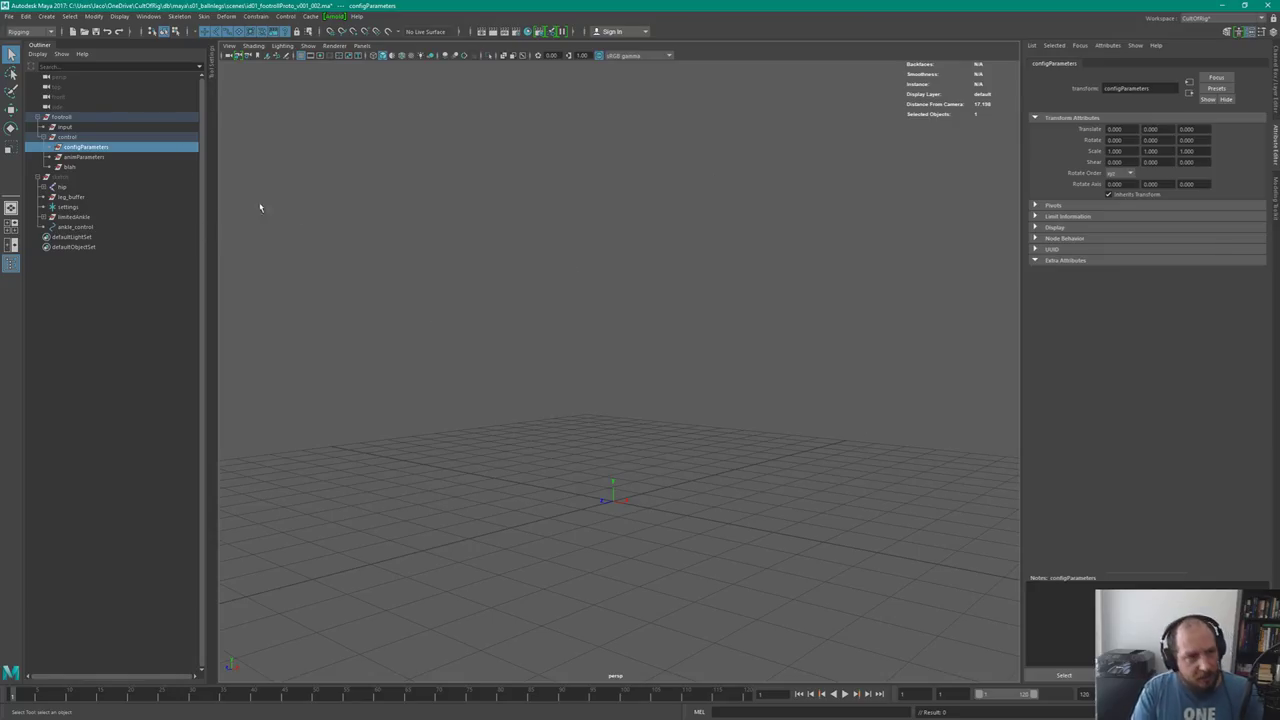
left_click(98, 157)
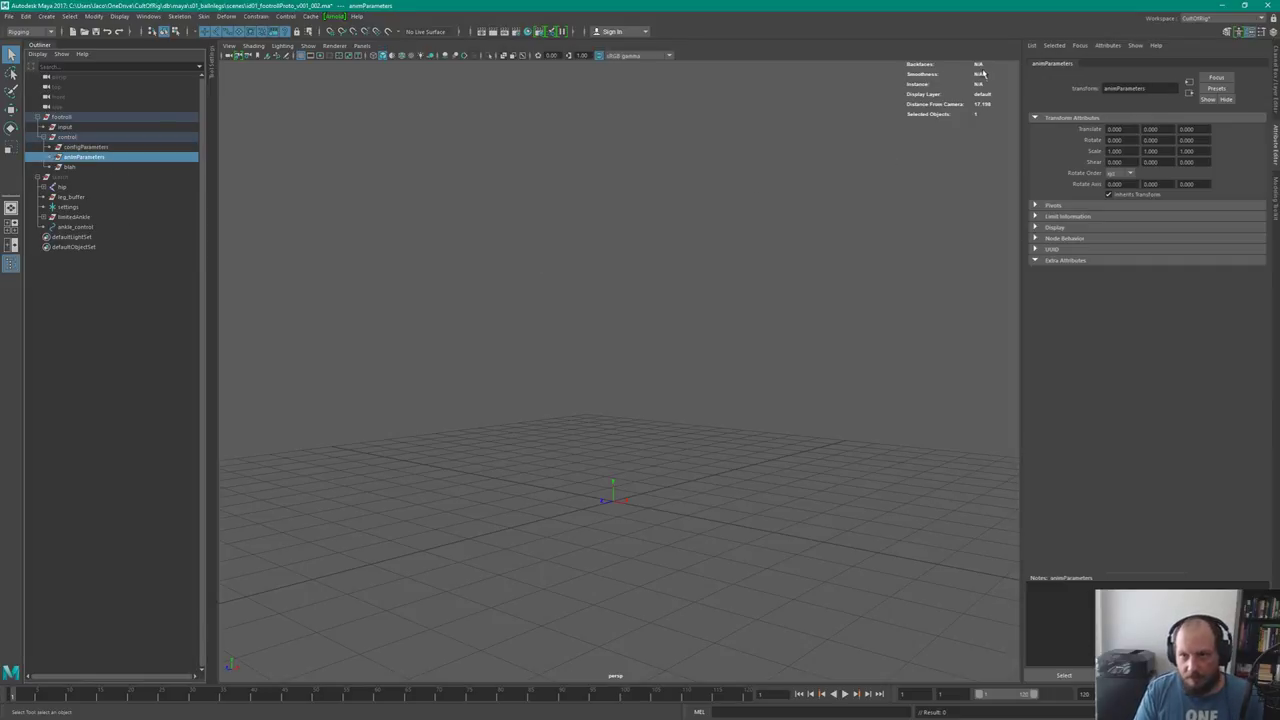
left_click(1108, 45)
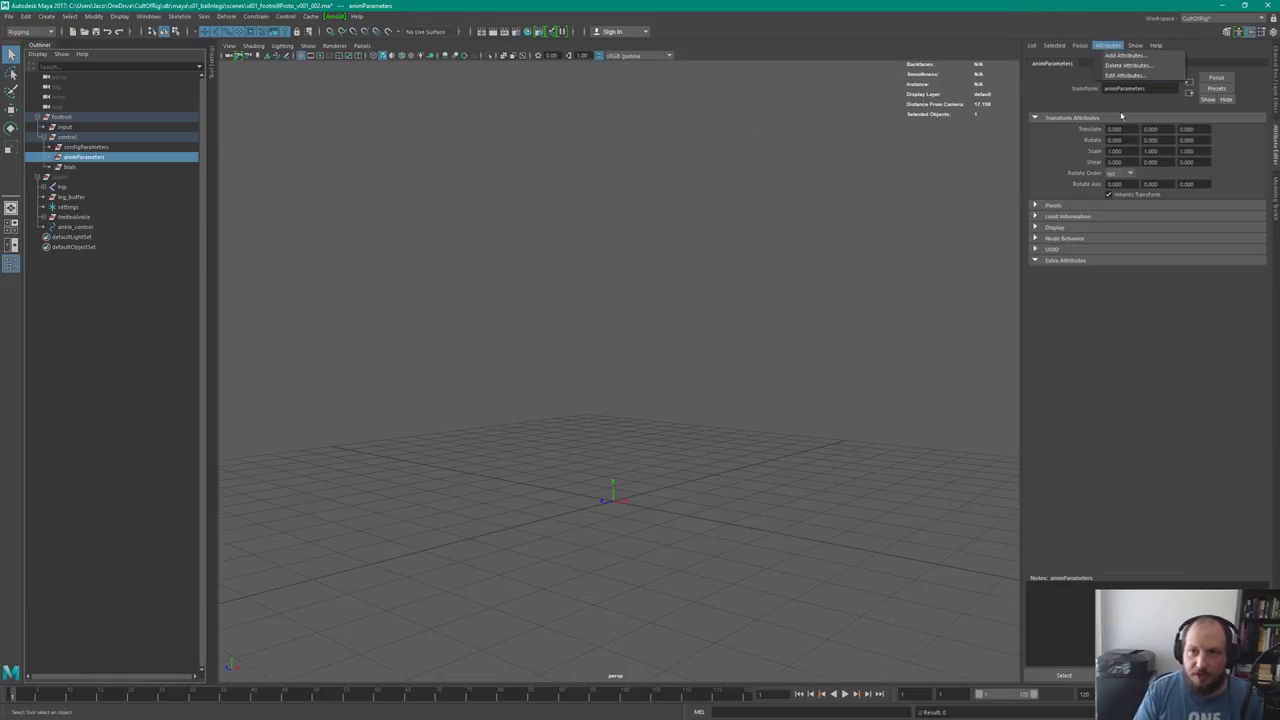
left_click(1125, 58)
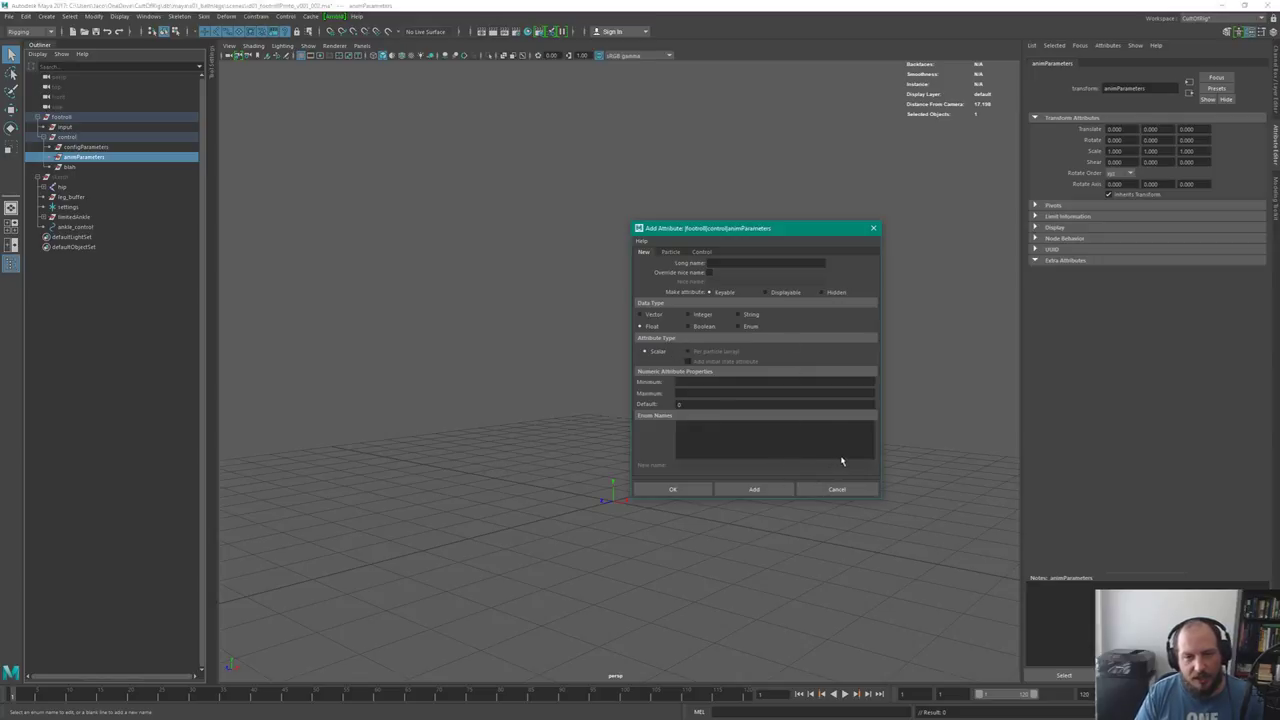
left_click(837, 489)
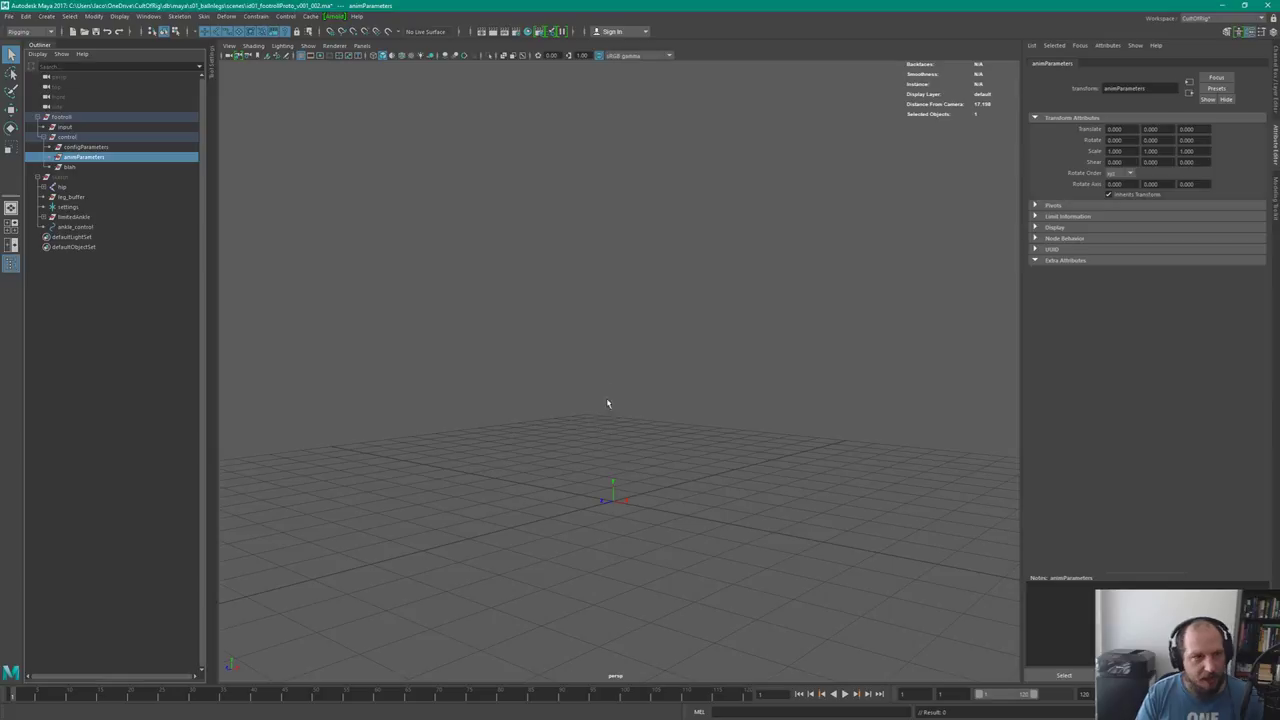
Switch to the addAttr documentation in Chrome and examine the table of attribute types and their flags, particularly the doubleAngle type
key("alt+Tab")
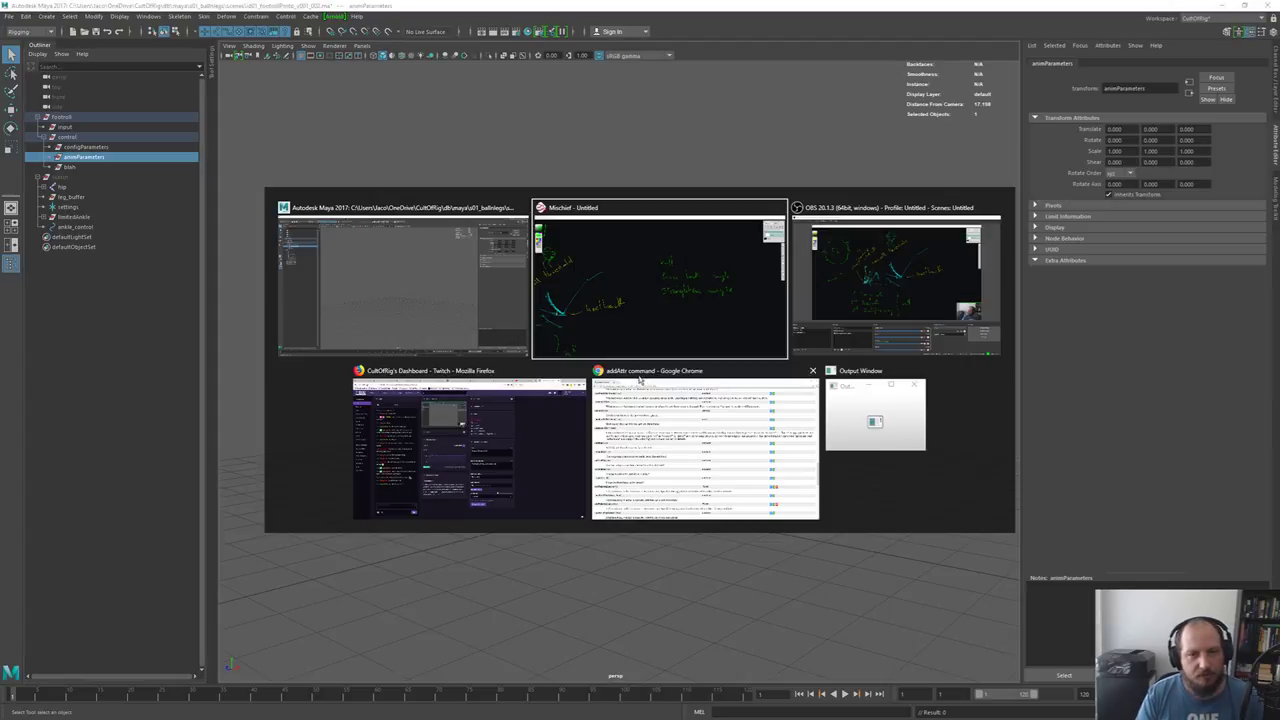
left_click(705, 438)
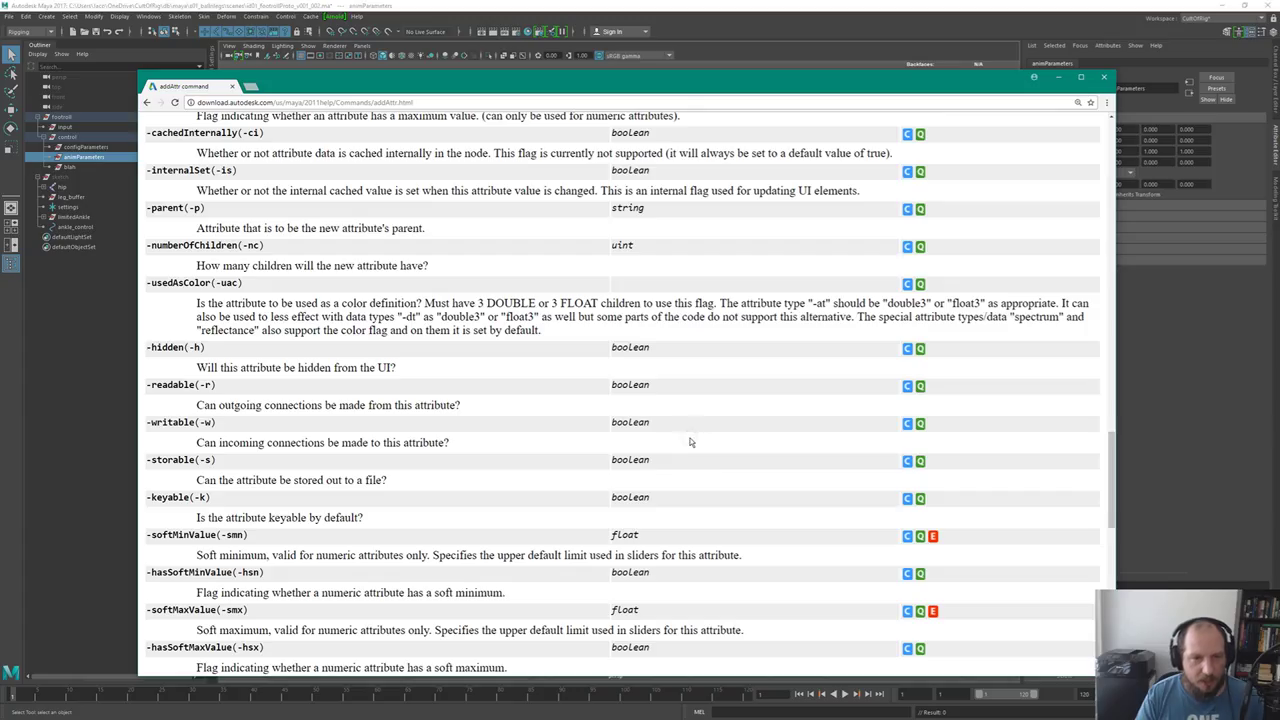
scroll(690, 442, "up", 20)
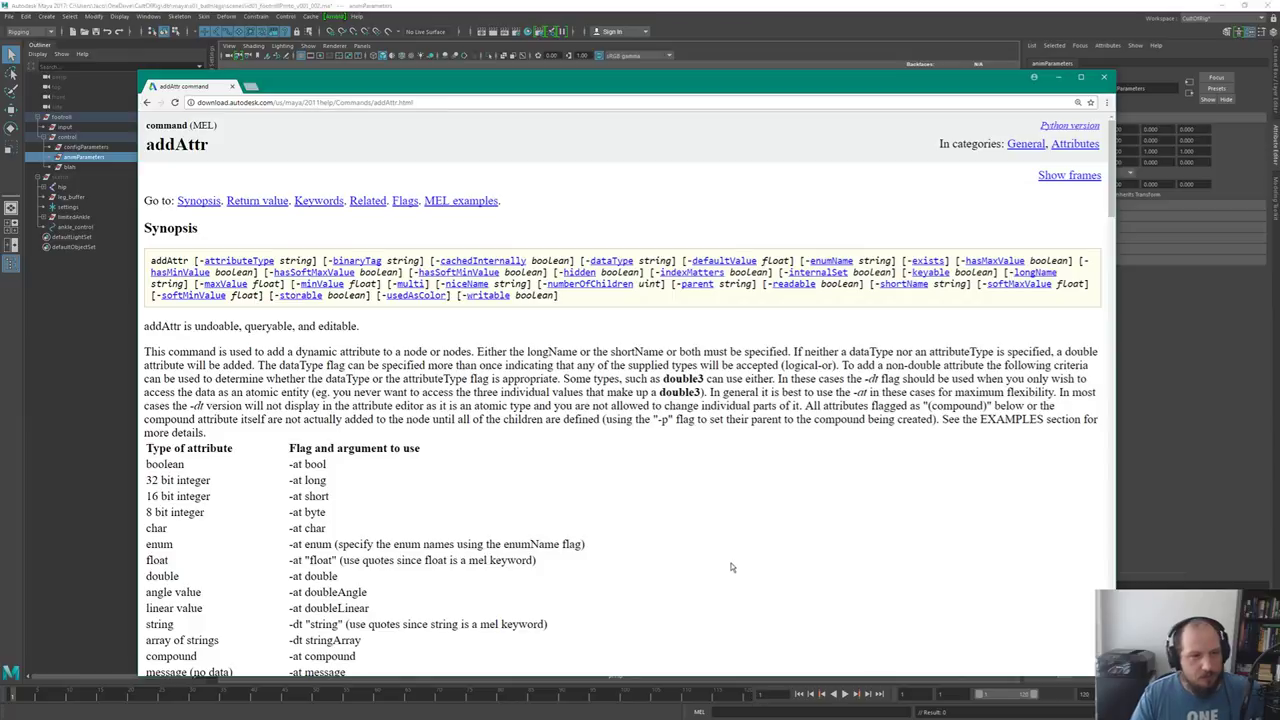
scroll(529, 393, "down", 3)
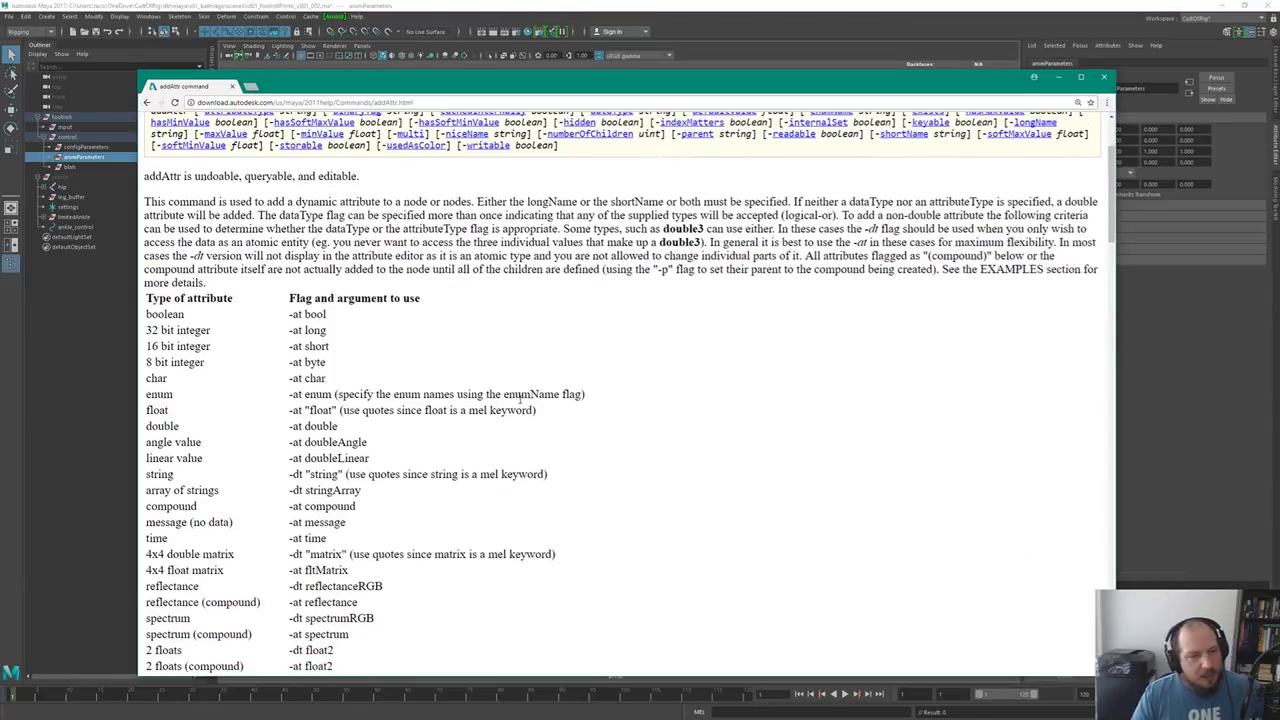
left_click_drag(286, 308, 470, 603)
scroll(500, 507, "down", 3)
scroll(499, 506, "down", 5)
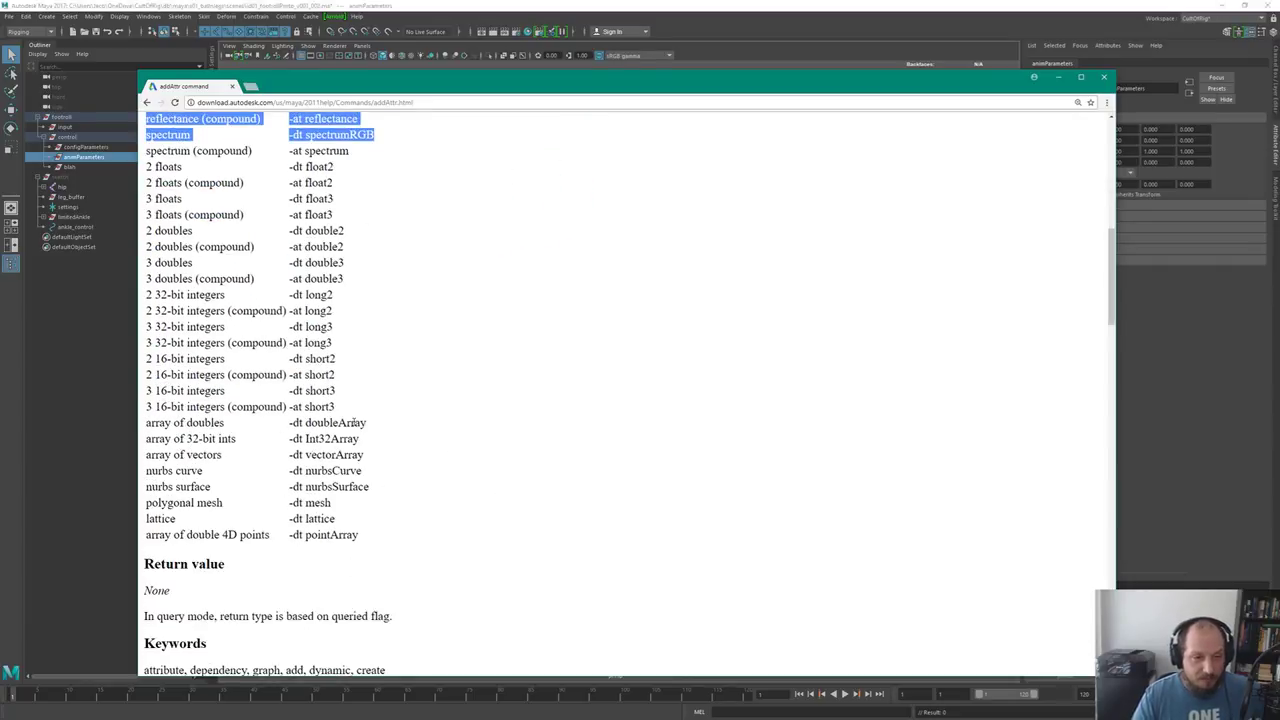
left_click(358, 421)
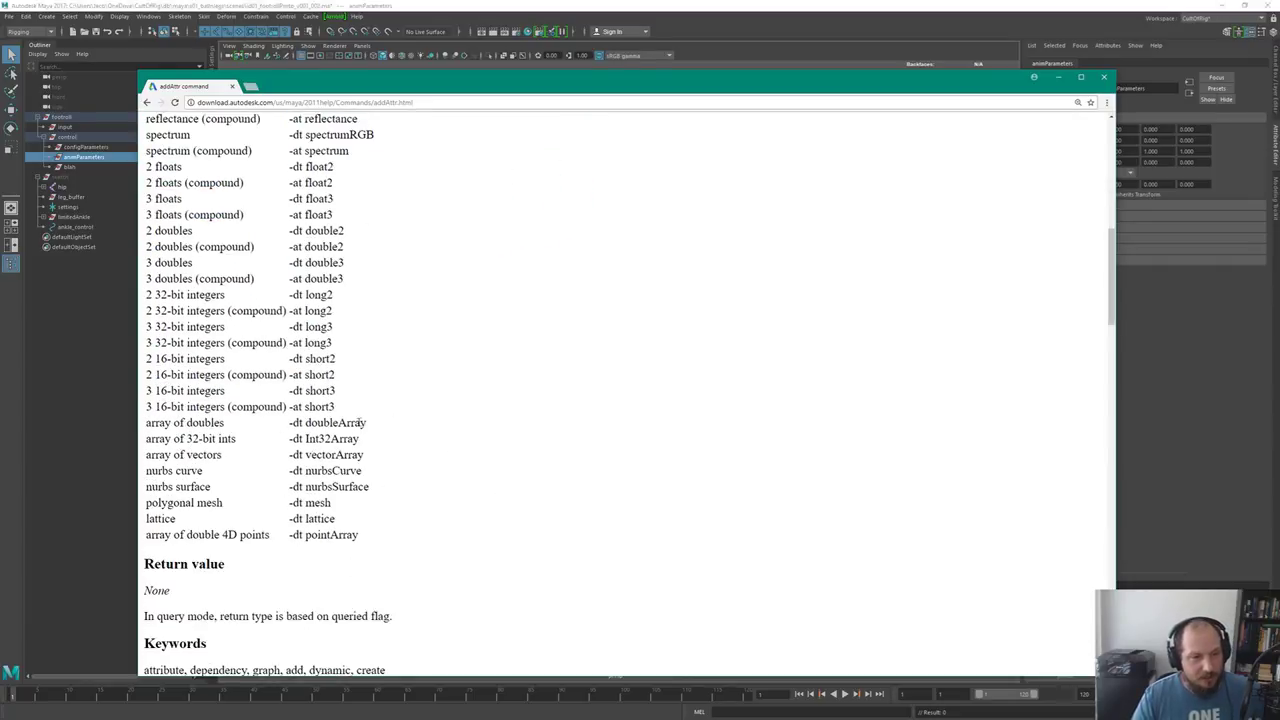
scroll(593, 431, "up", 1)
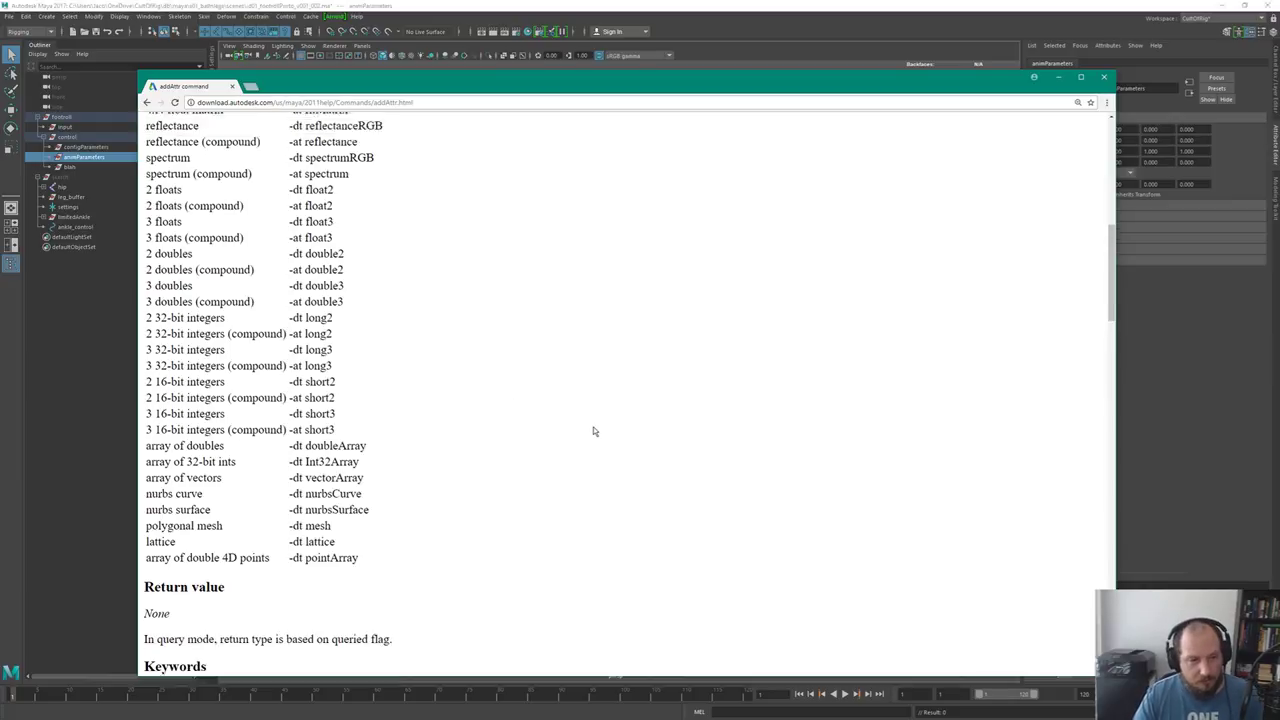
scroll(593, 431, "up", 5)
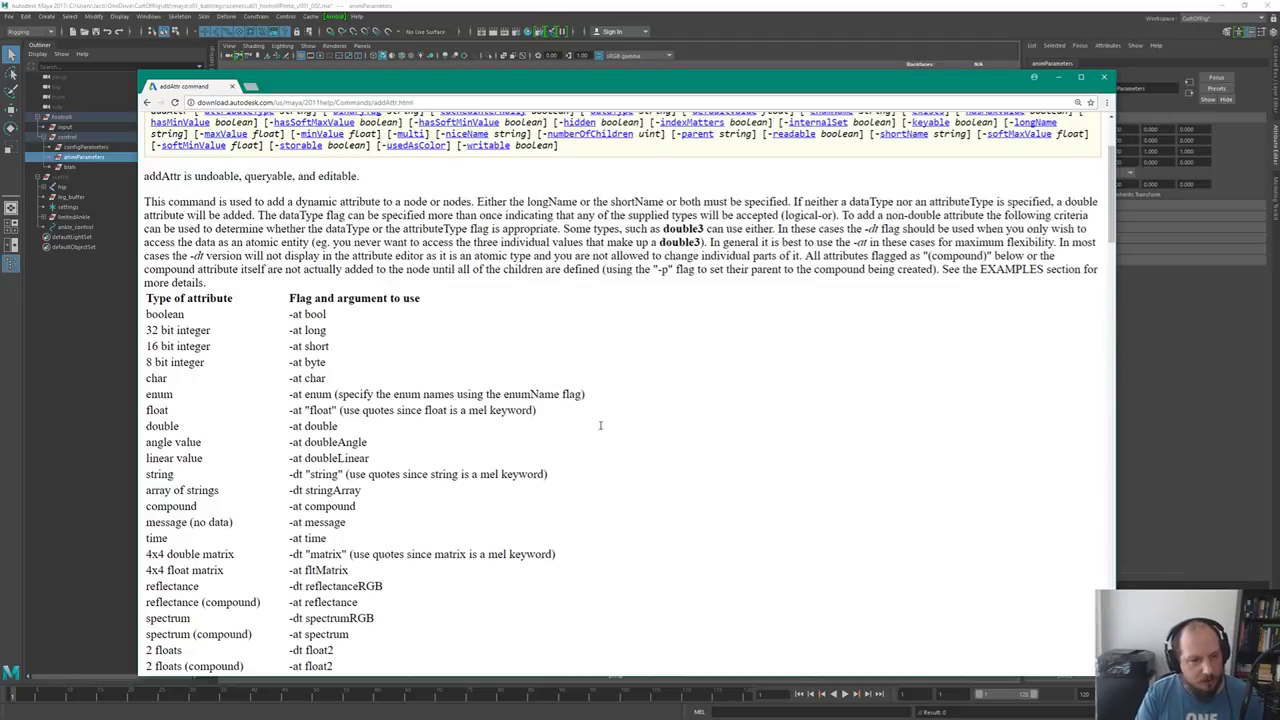
scroll(598, 445, "down", 3)
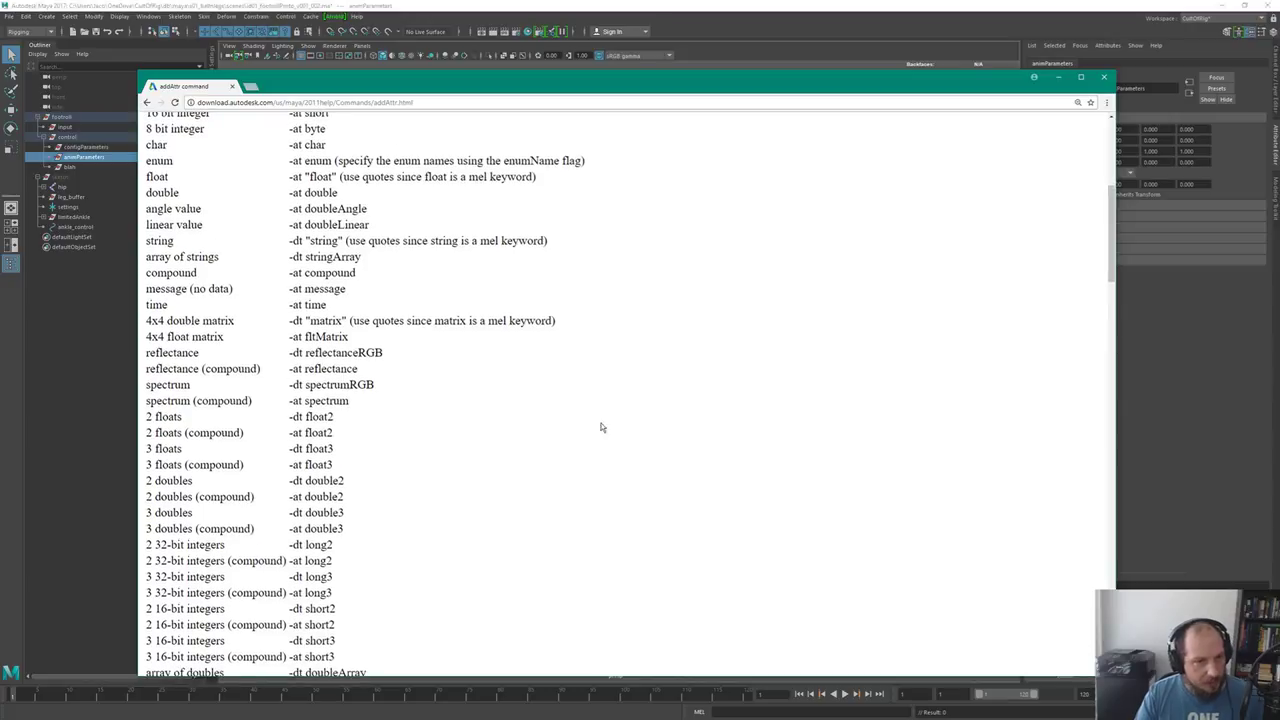
scroll(619, 428, "down", 3)
scroll(614, 464, "up", 6)
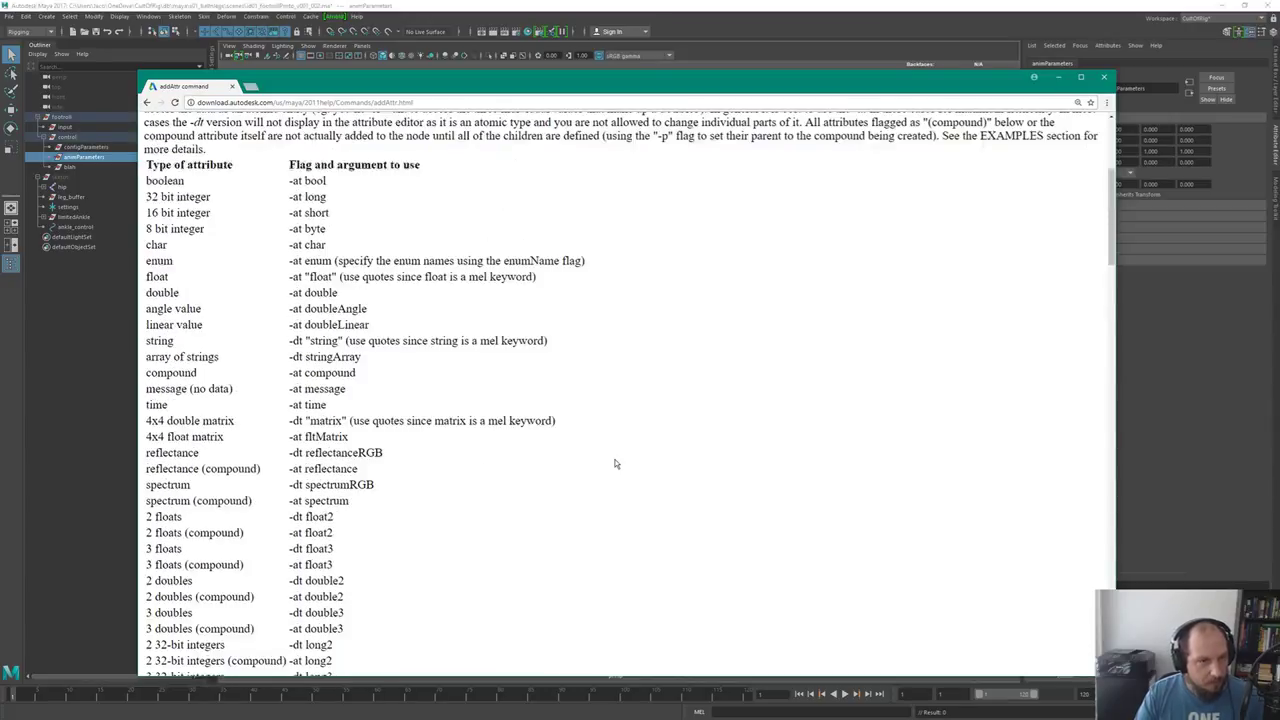
double_click(326, 427)
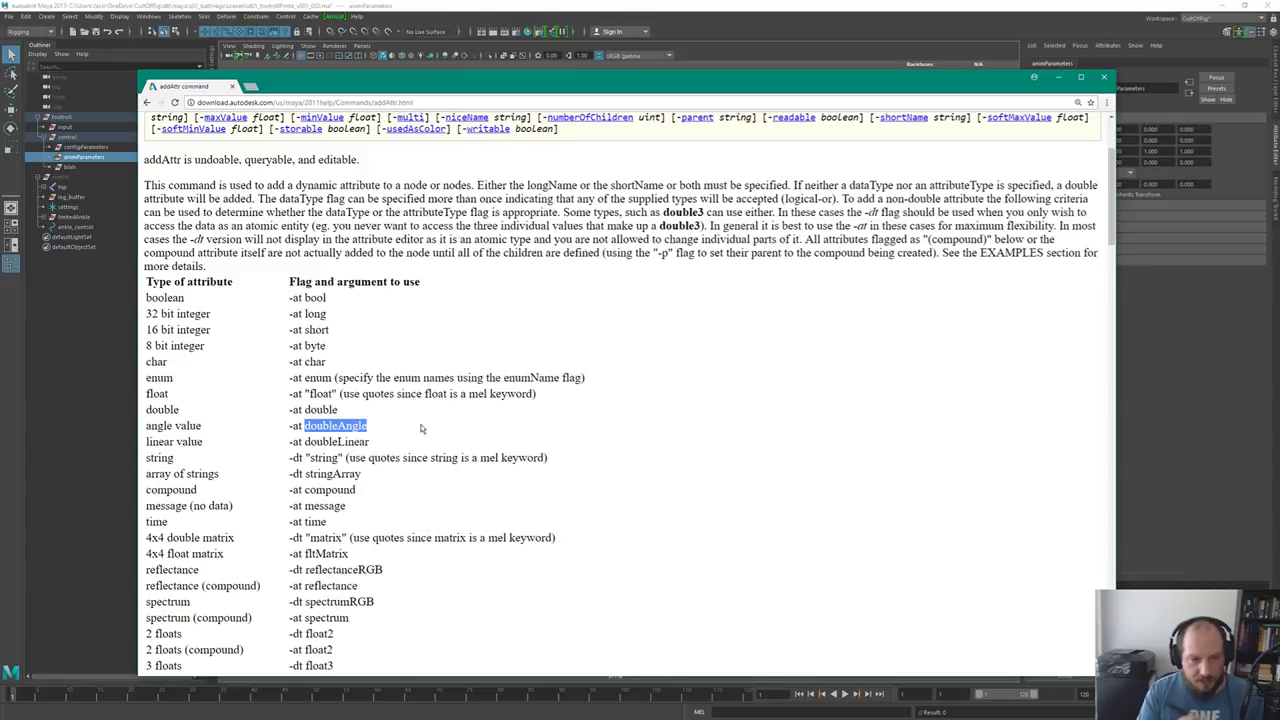
Return to the MEL script in Maya's Charcoal Editor and replace the longname placeholder in the addAttr command with roll
key("alt+Tab")
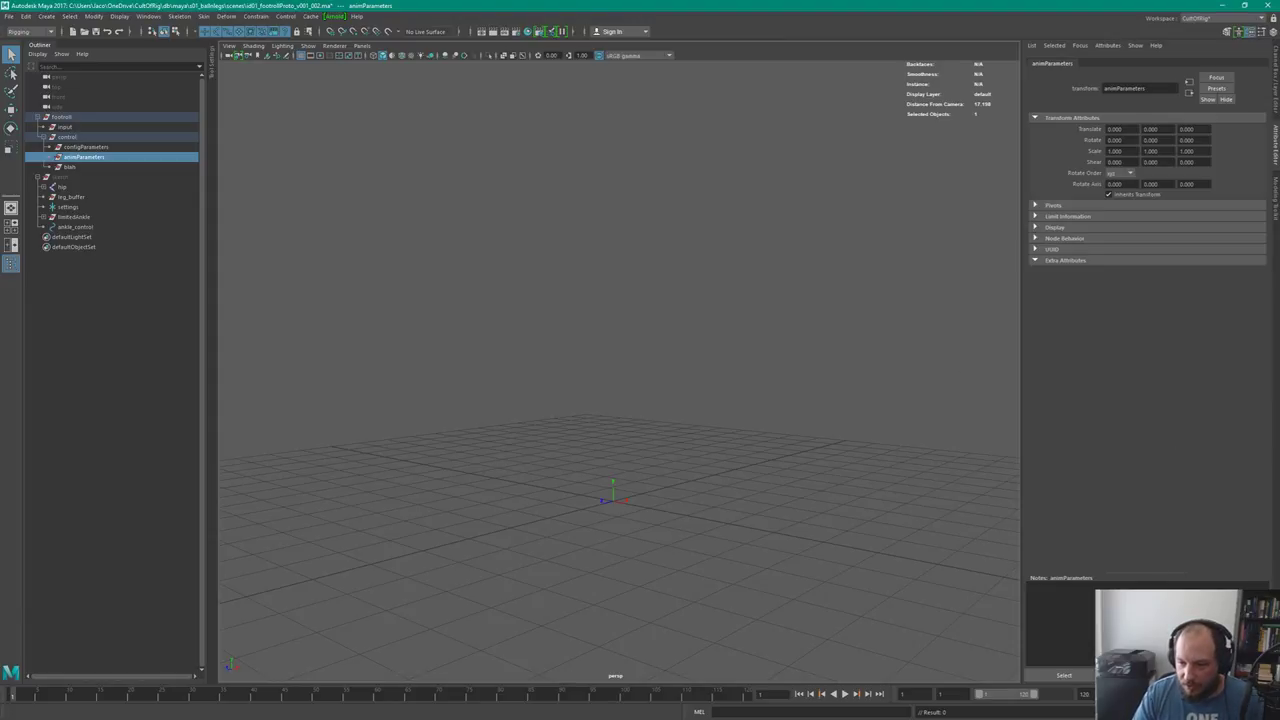
key("alt+Tab")
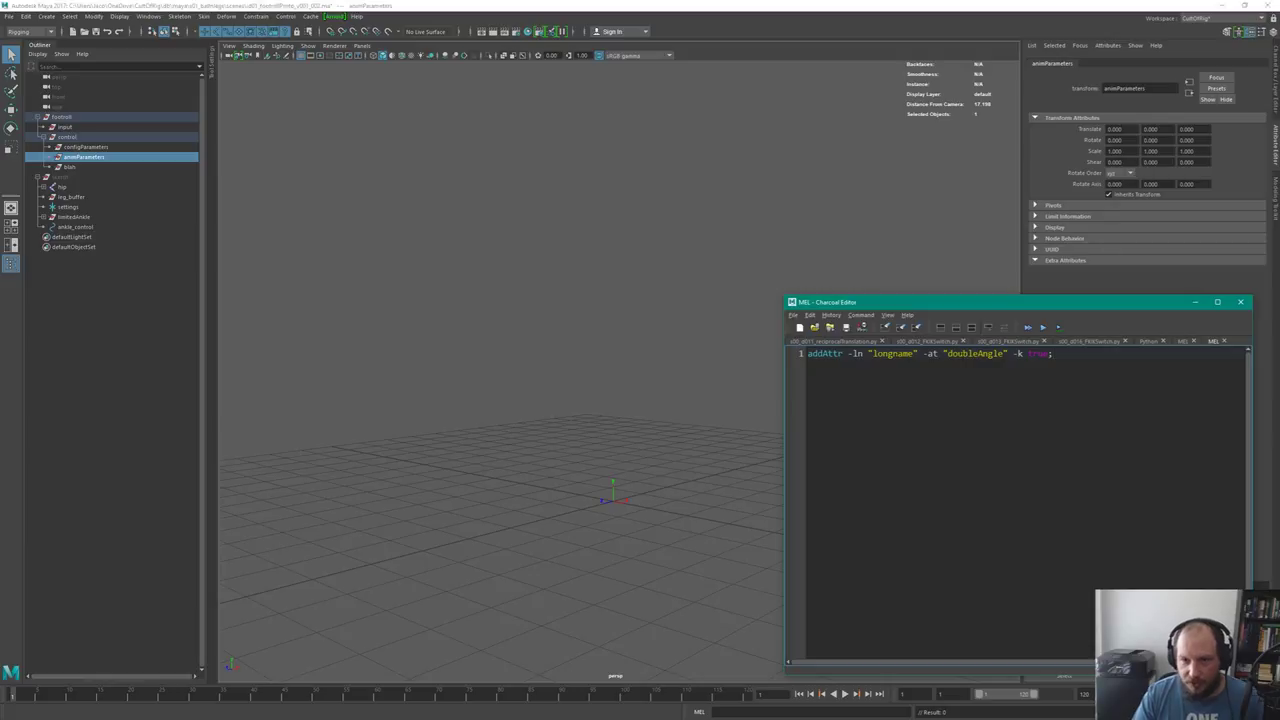
left_click_drag(785, 297, 700, 378)
left_click_drag(623, 423, 579, 428, "alt")
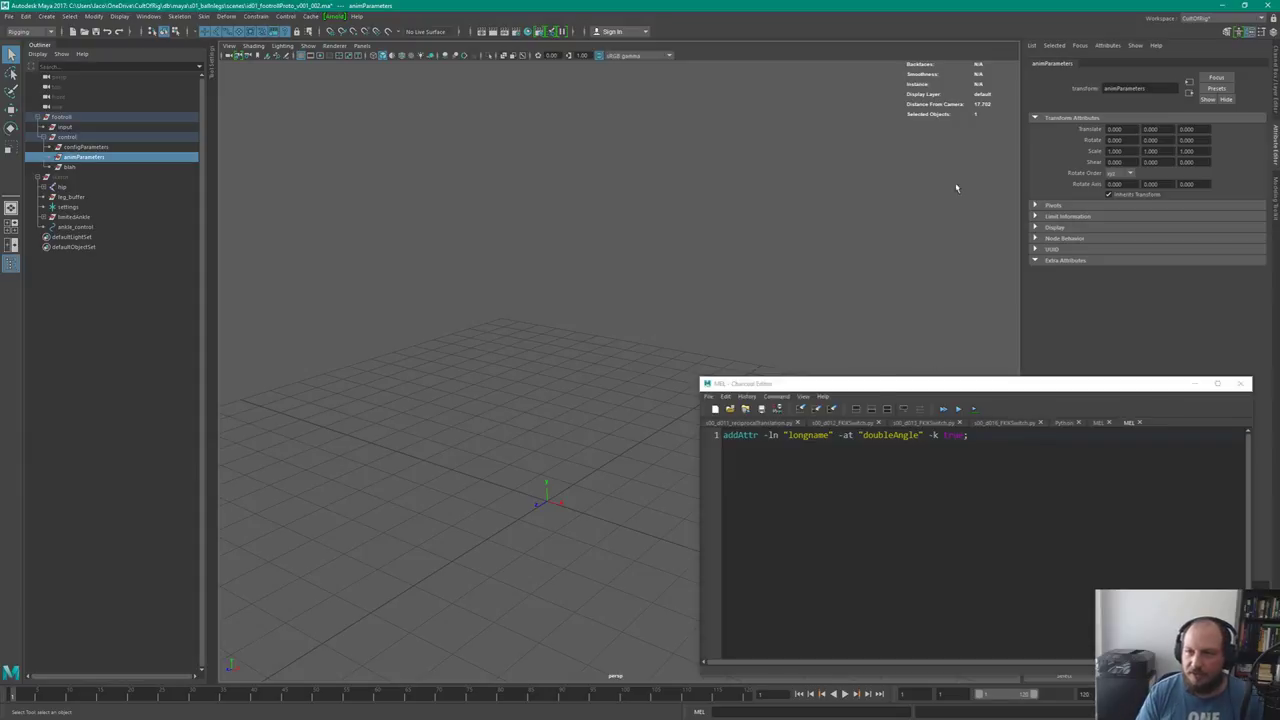
left_click(816, 435)
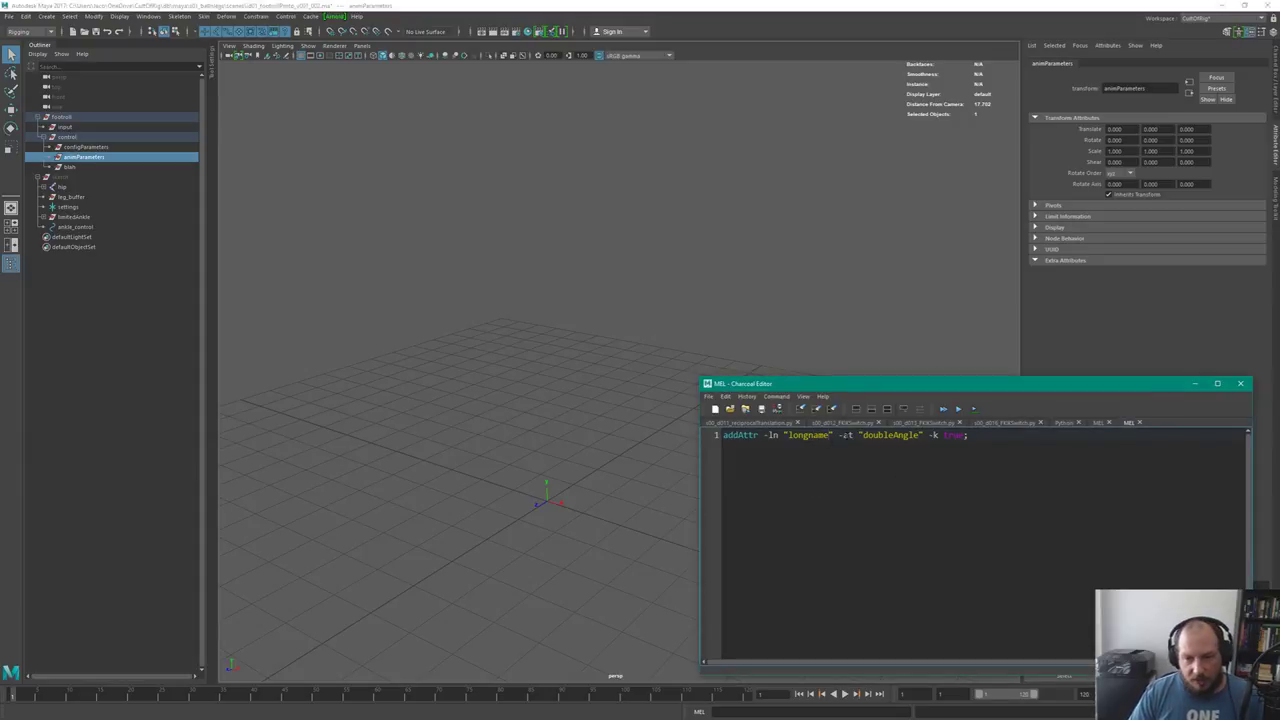
double_click(805, 435)
key("BackSpace")
type("roll")
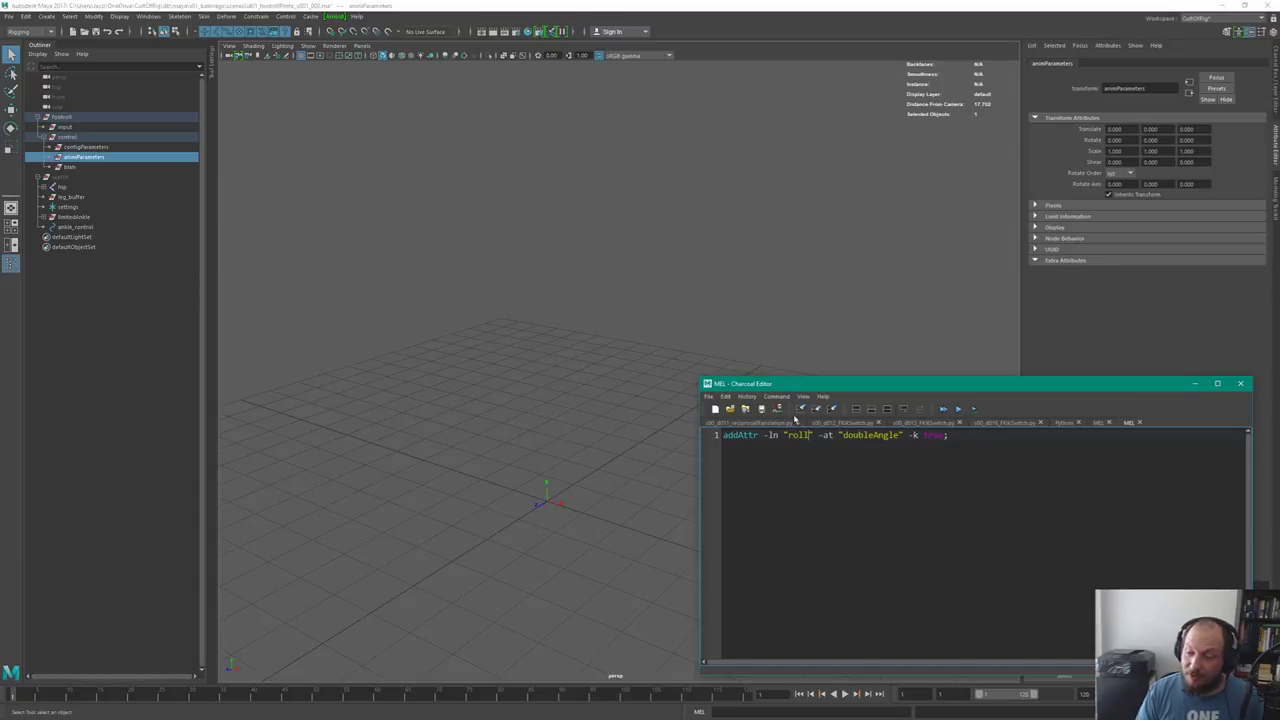
left_click_drag(773, 385, 760, 374)
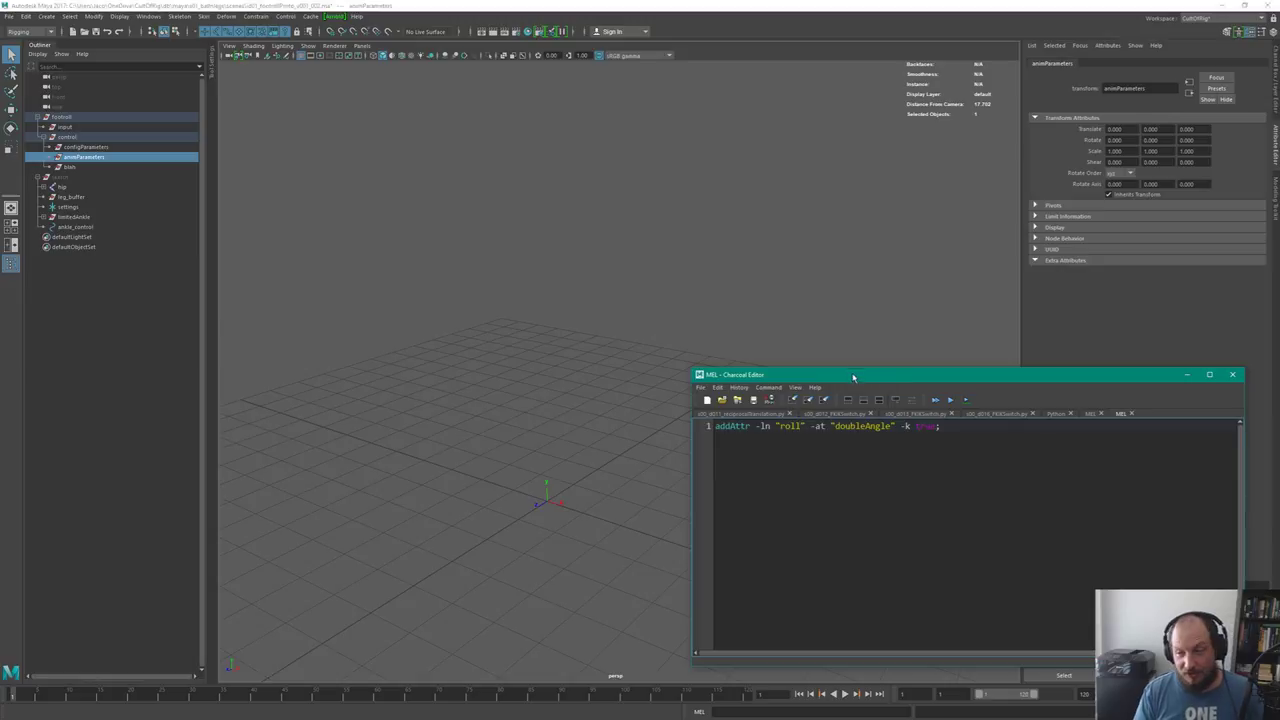
left_click_drag(854, 381, 850, 375)
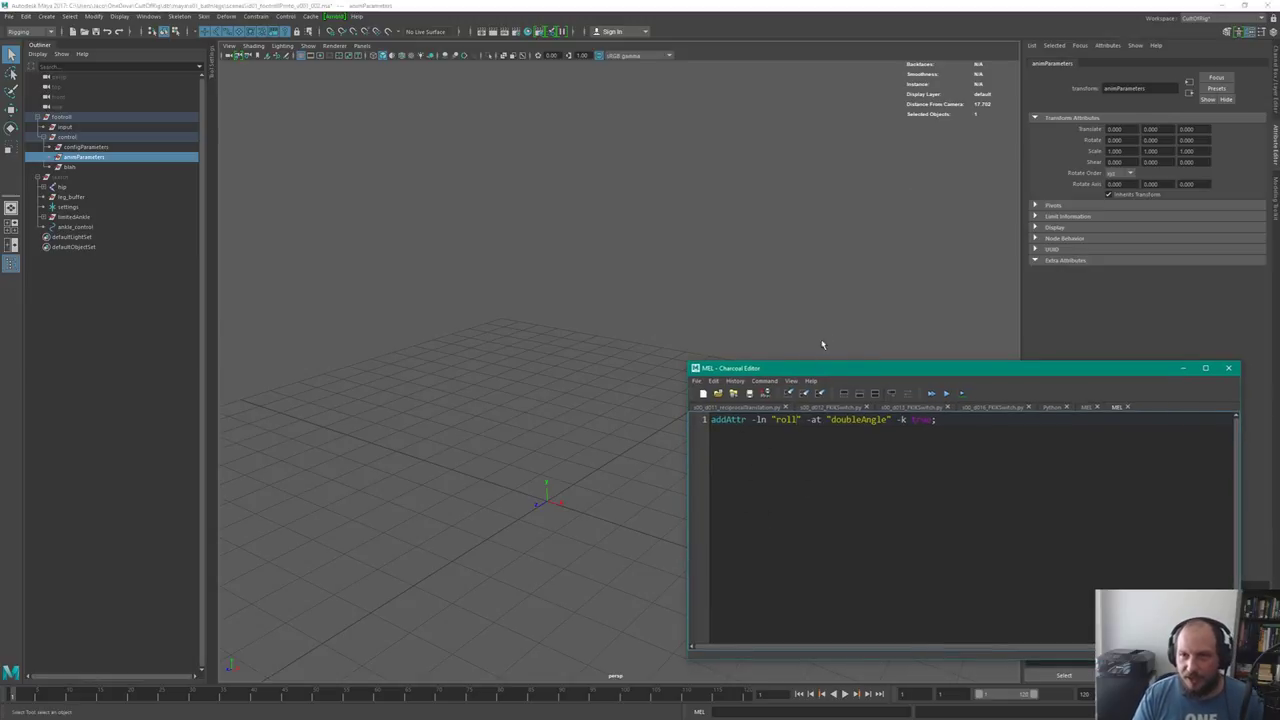
left_click_drag(837, 374, 830, 362)
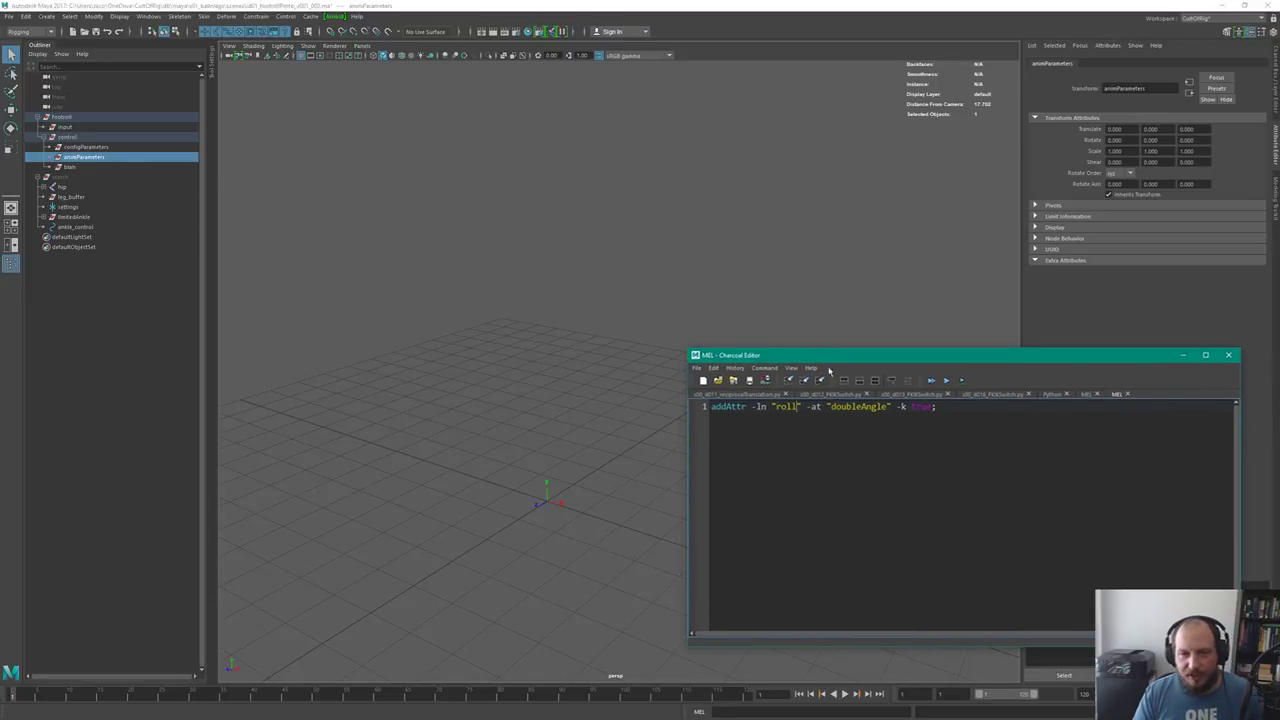
left_click_drag(828, 360, 825, 349)
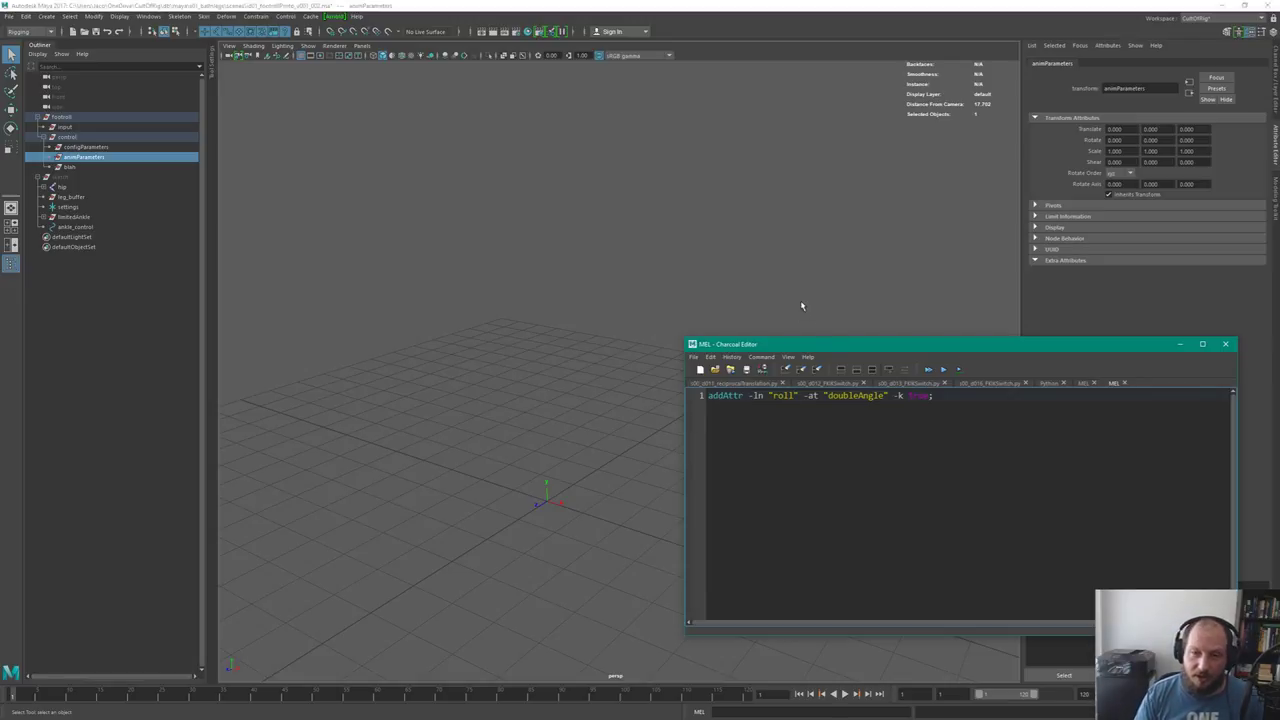
left_click_drag(903, 339, 903, 356)
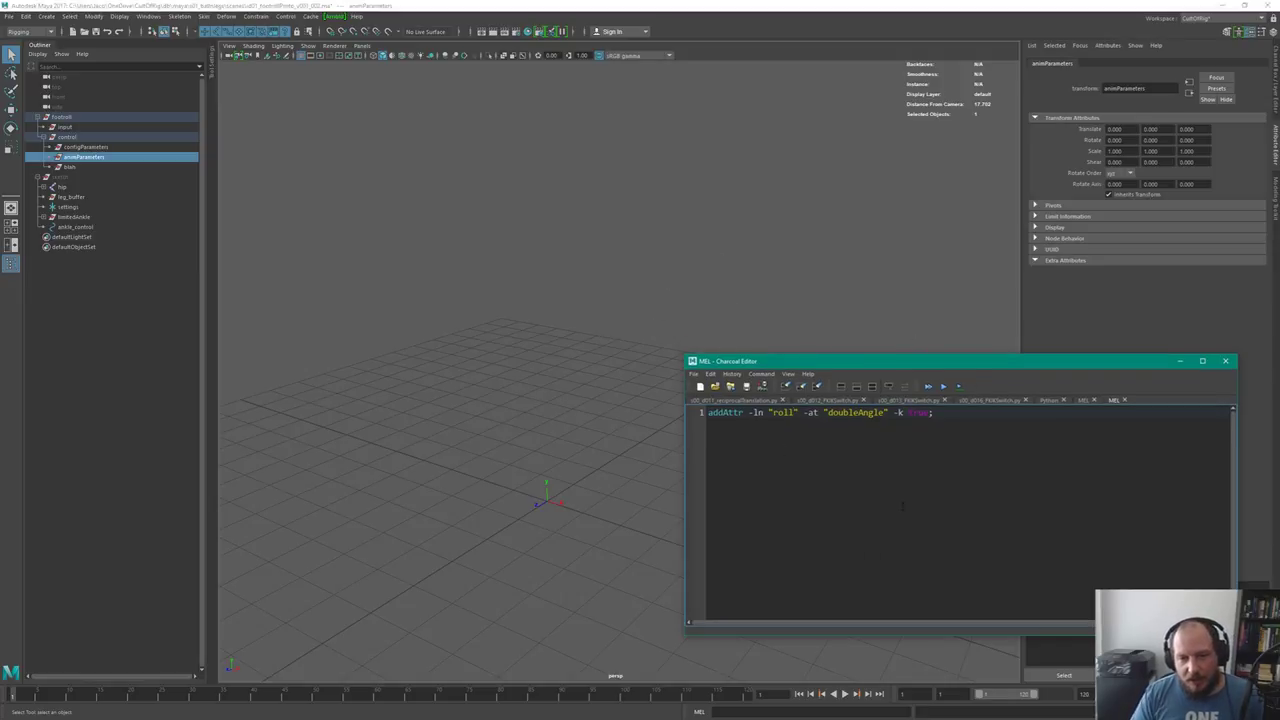
left_click_drag(955, 355, 955, 367)
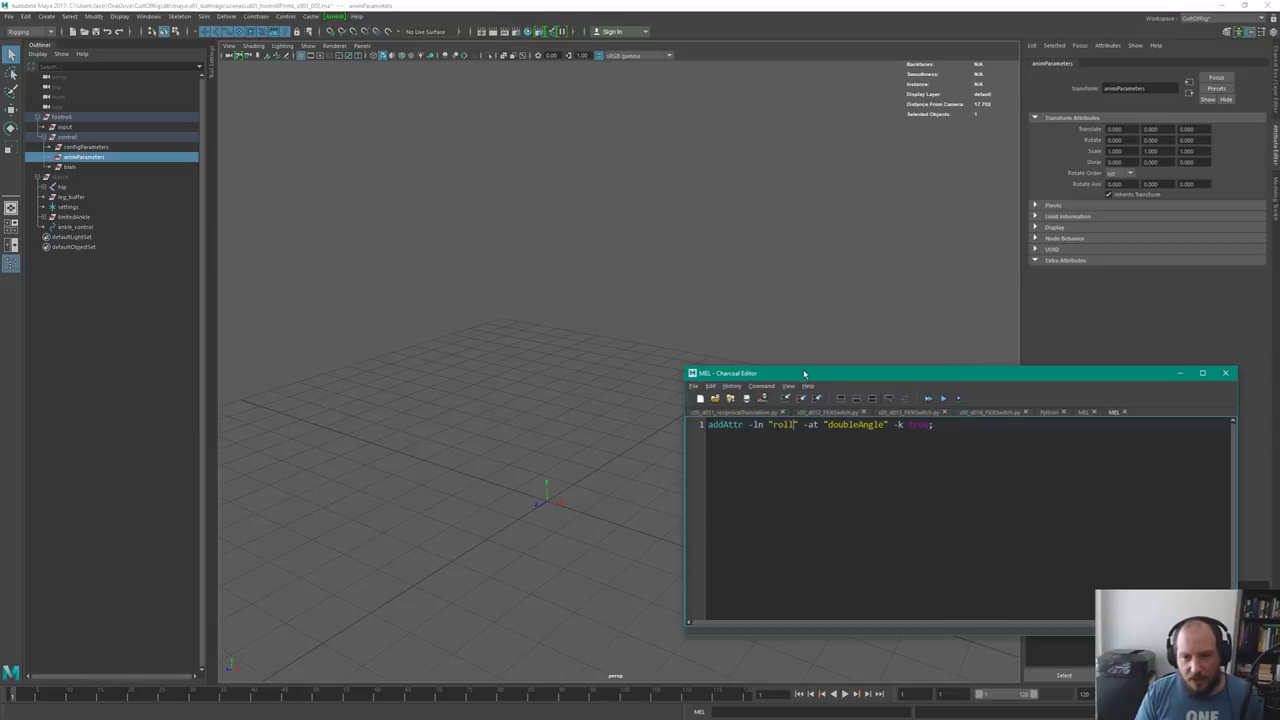
Switch to the addAttr documentation in Chrome, review its synopsis, and search the page for "soft" to examine the soft limit flags
key("alt+Tab")
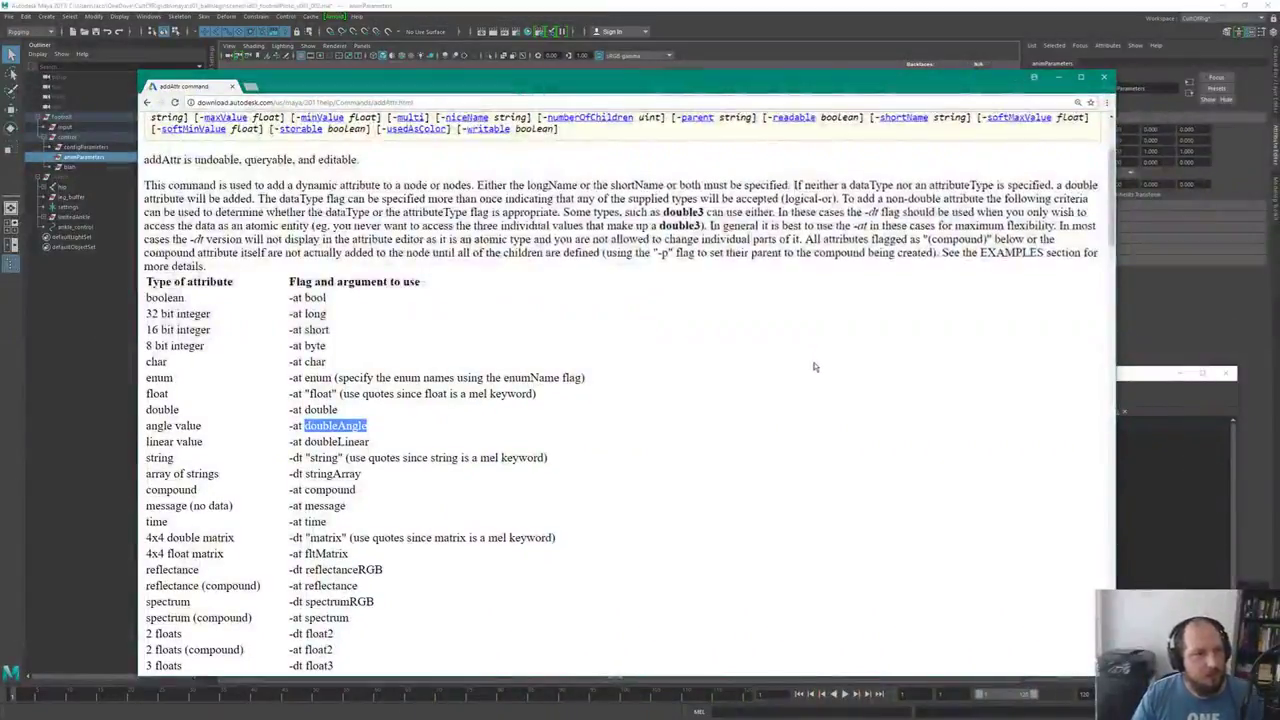
scroll(805, 358, "up", 3)
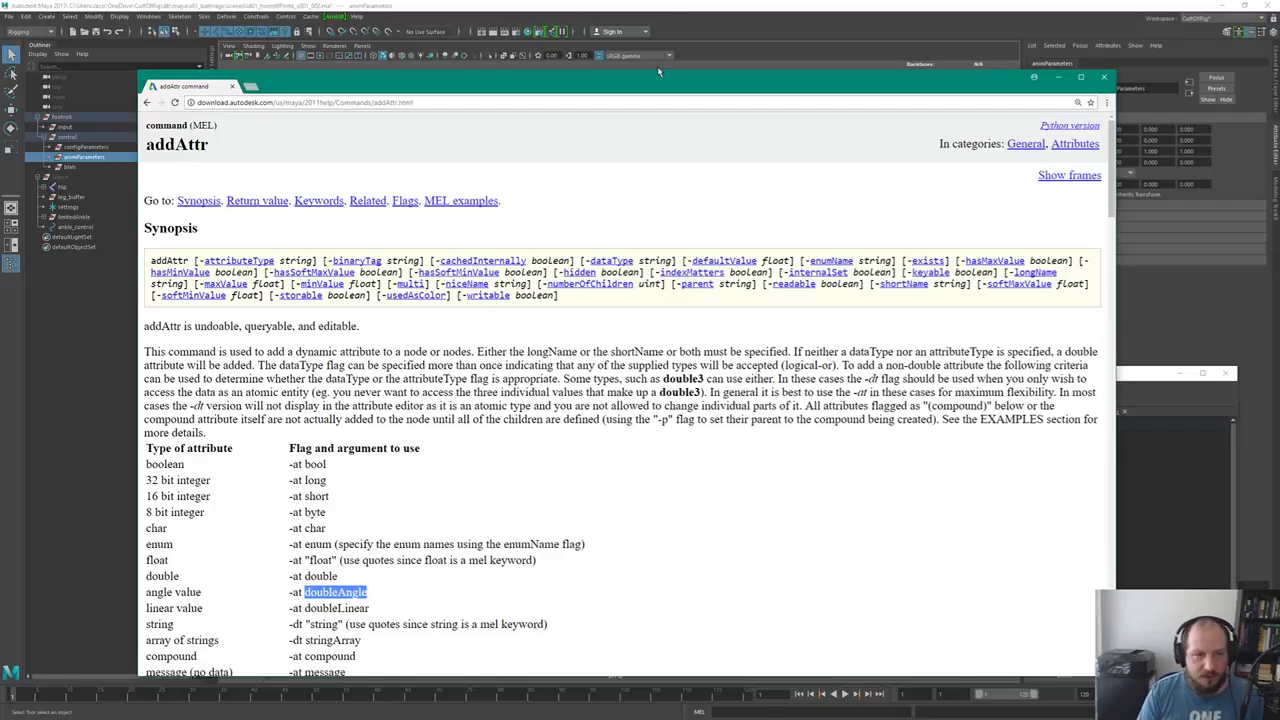
key("alt+Tab")
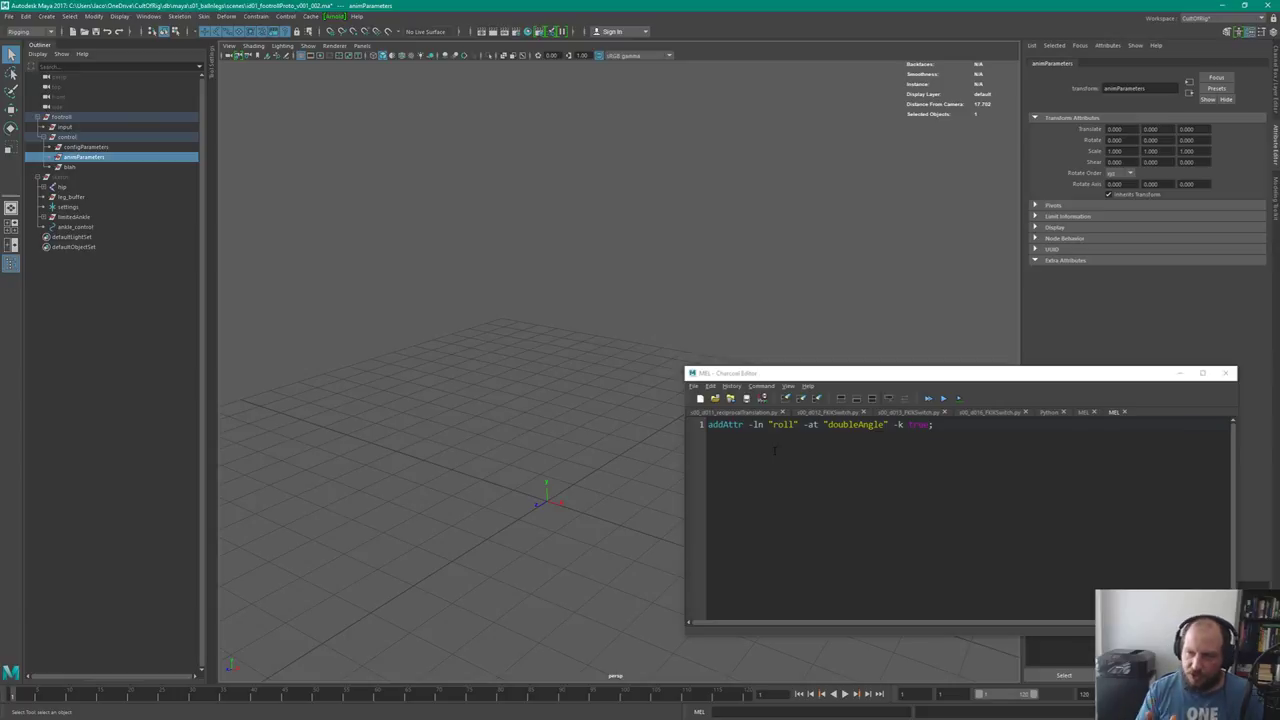
left_click(889, 425)
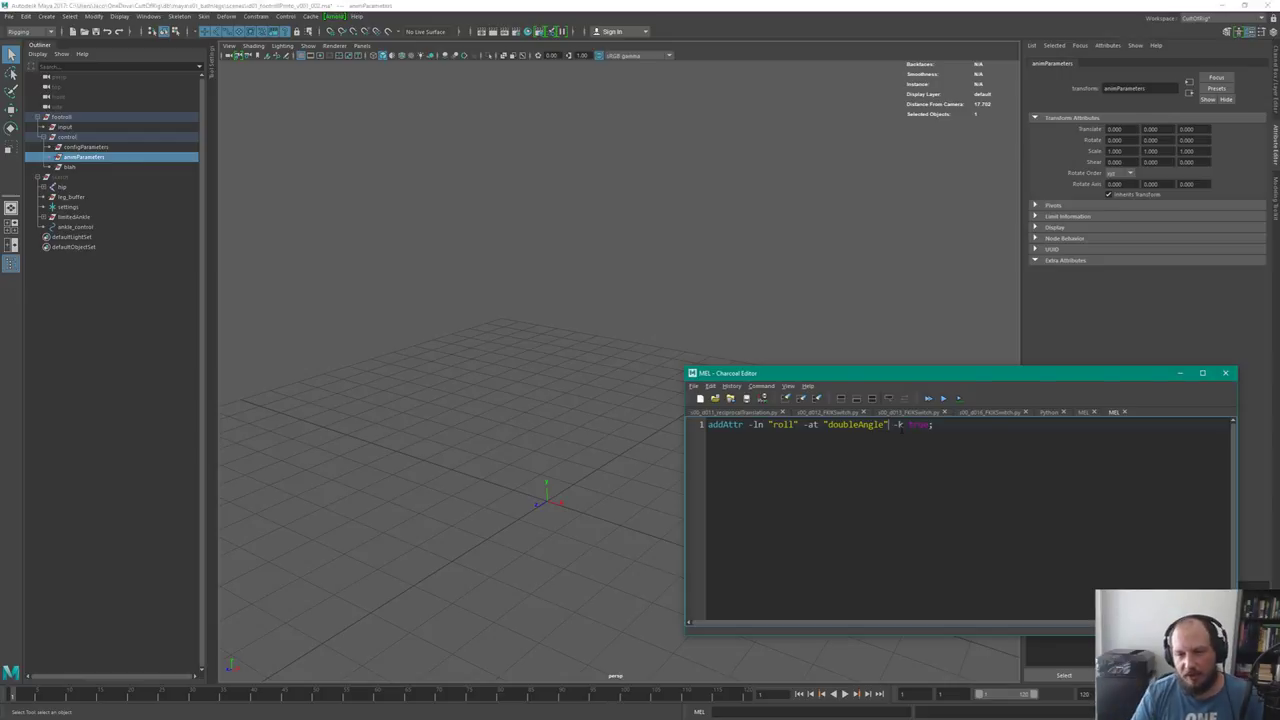
key("alt+Tab")
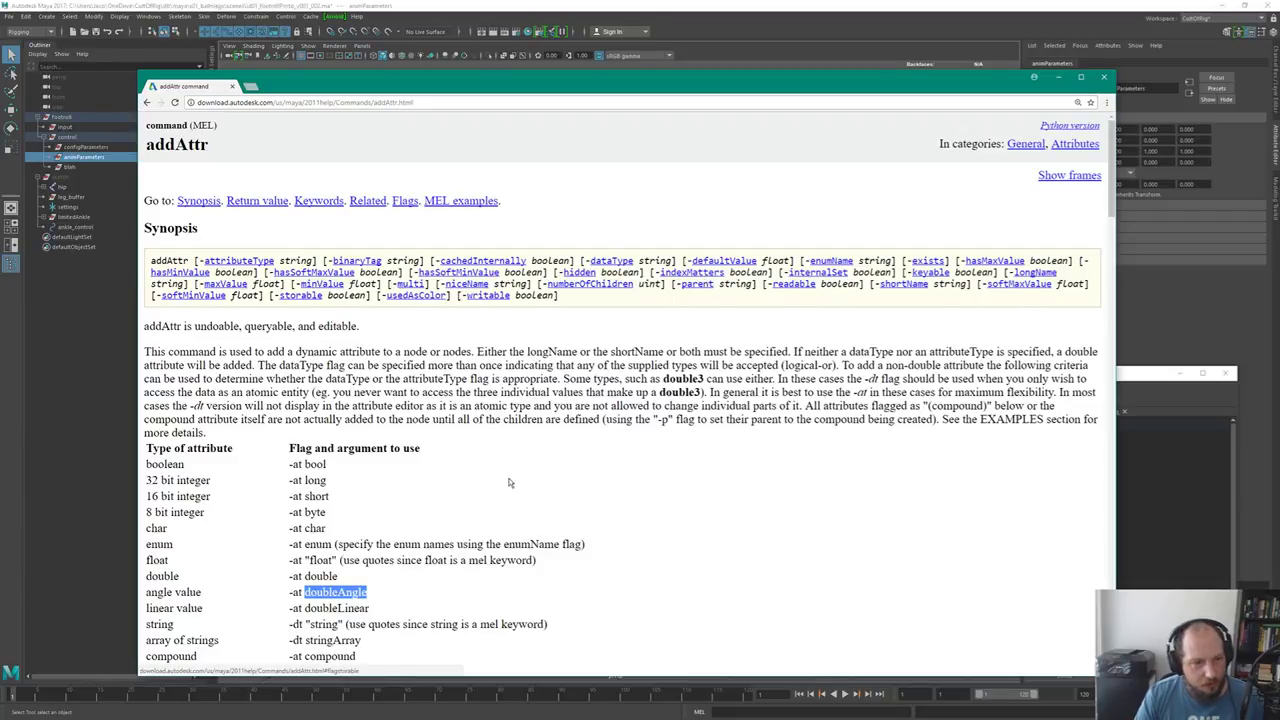
scroll(600, 272, "down", 3)
scroll(266, 270, "up", 3)
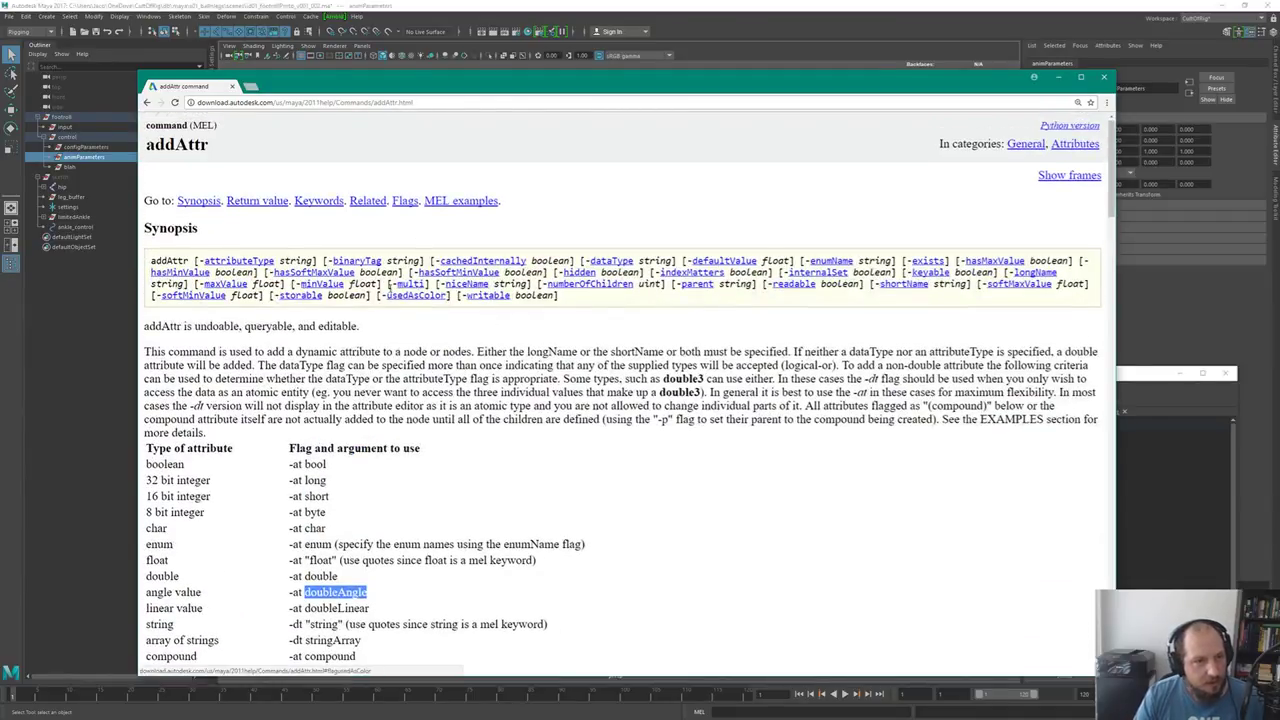
scroll(495, 428, "down", 9)
scroll(495, 428, "down", 15)
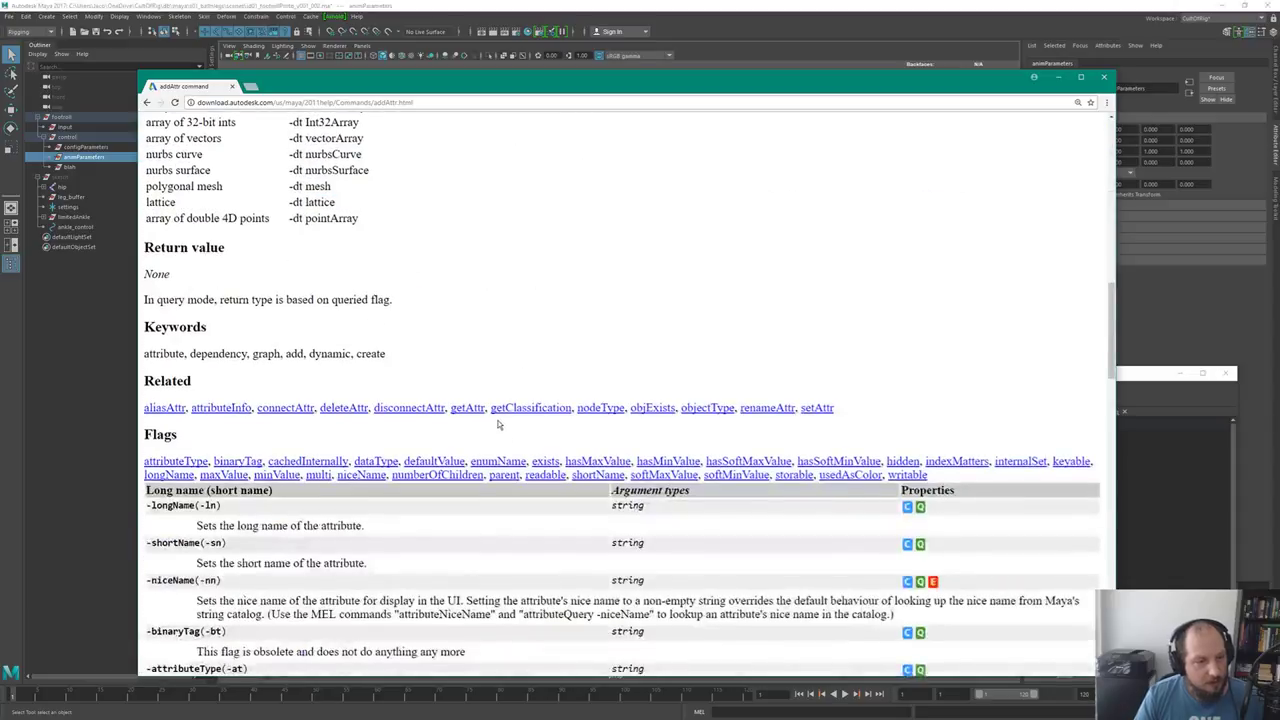
key("ctrl+f")
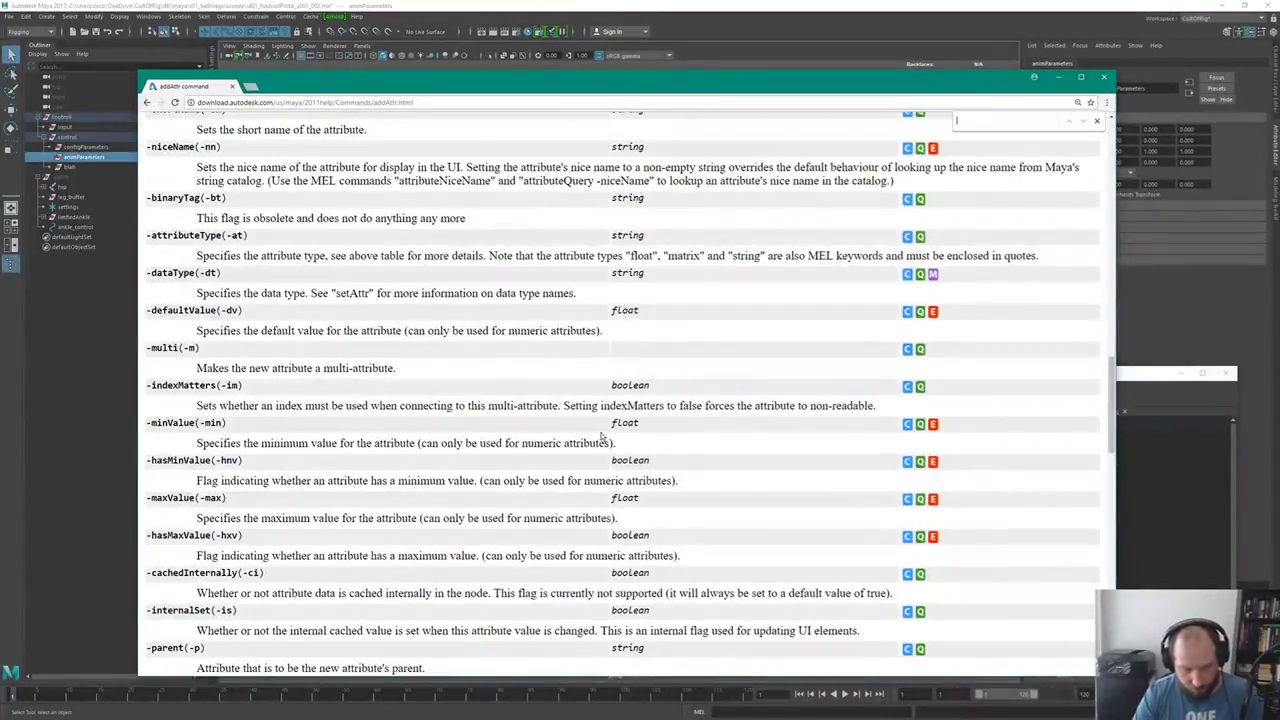
type("soft")
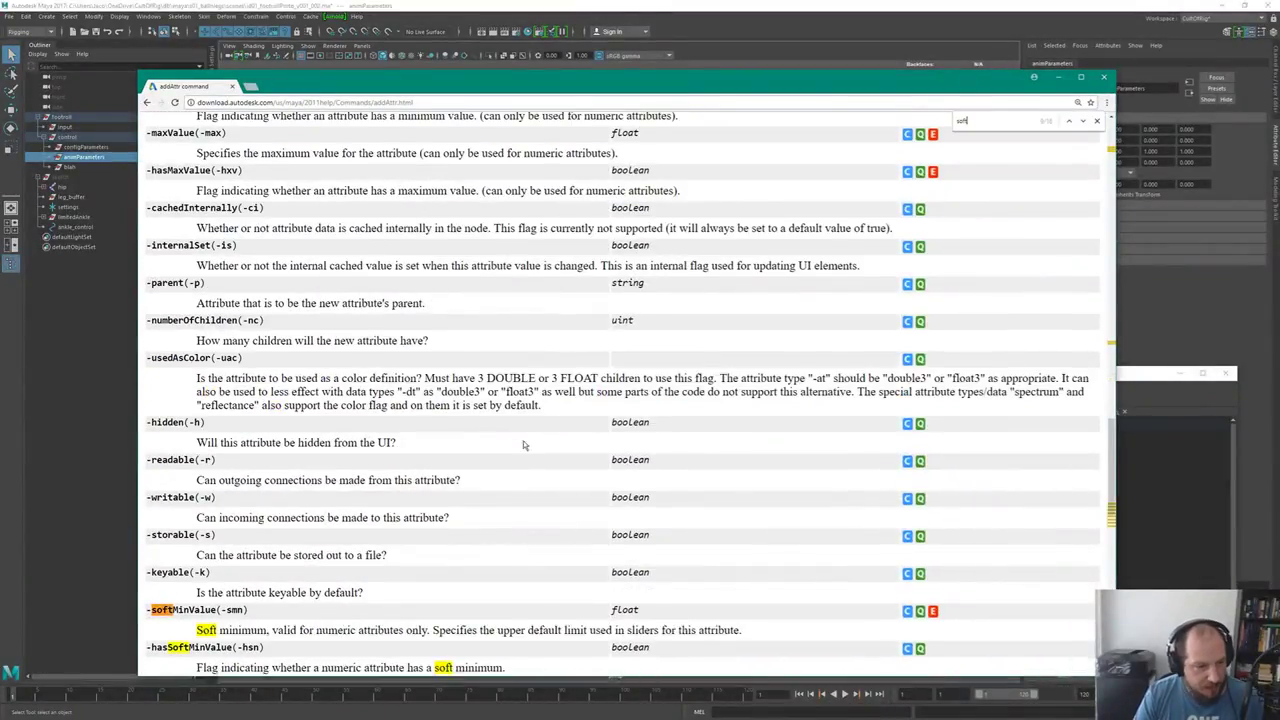
scroll(396, 450, "down", 2)
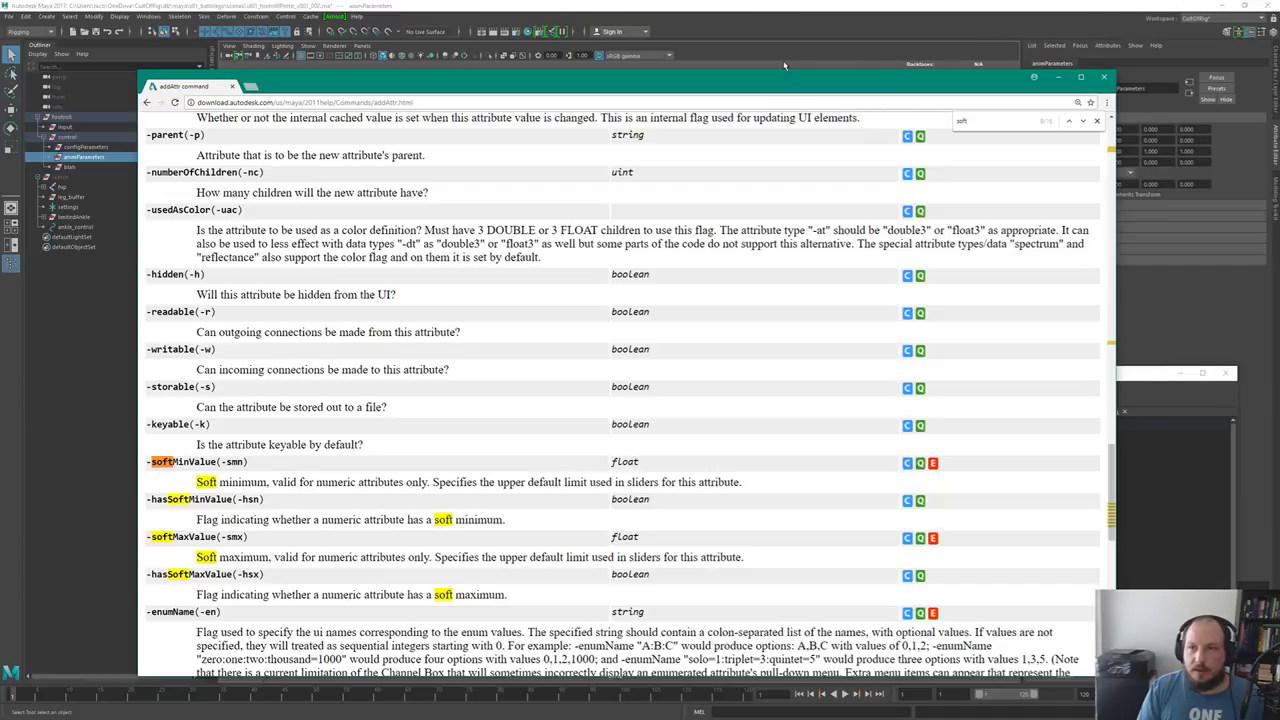
Return to Maya's MEL script and add a soft minimum of -1.7 and a soft maximum of 3.14 to the roll addAttr command
left_click(783, 7)
left_click(804, 425)
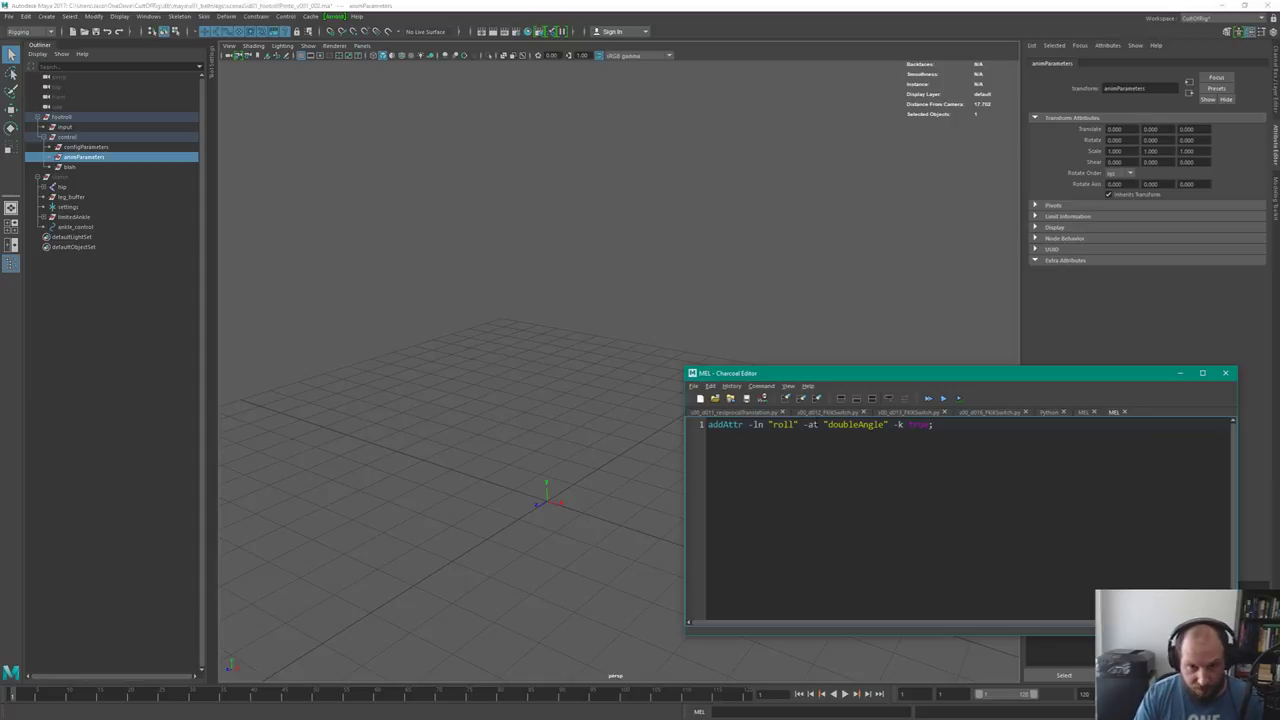
type("-")
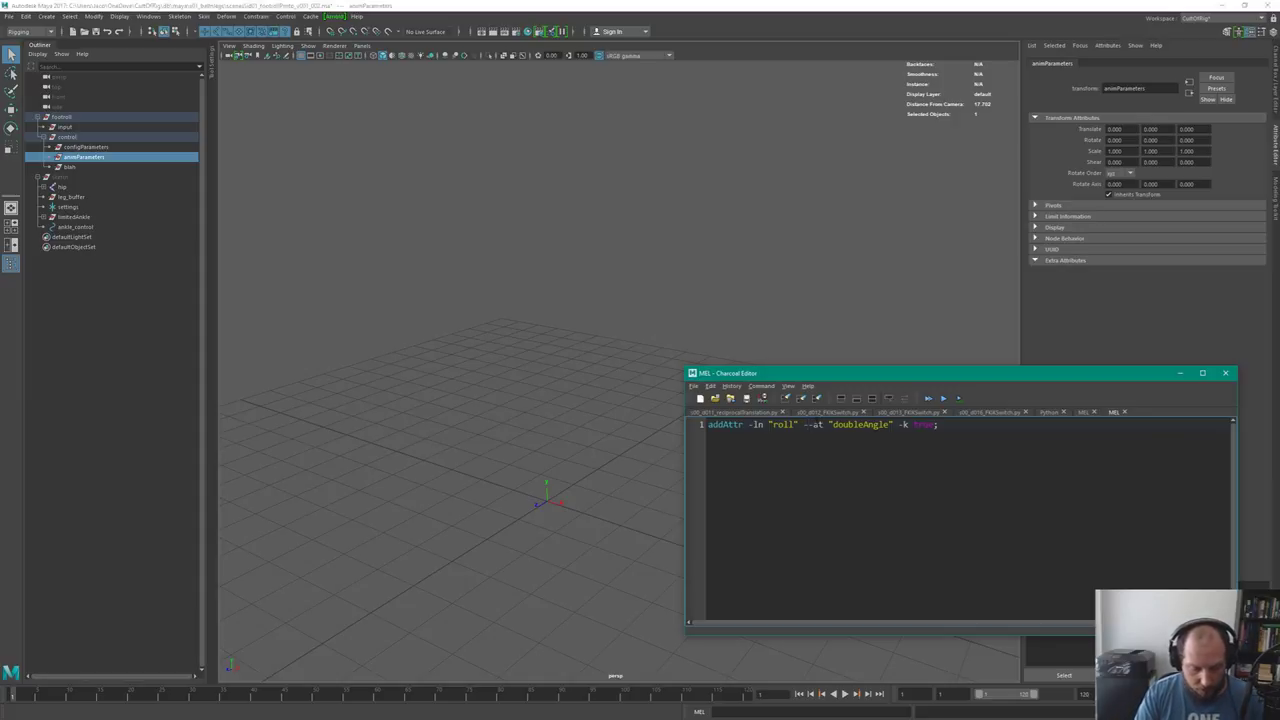
type("ssn ")
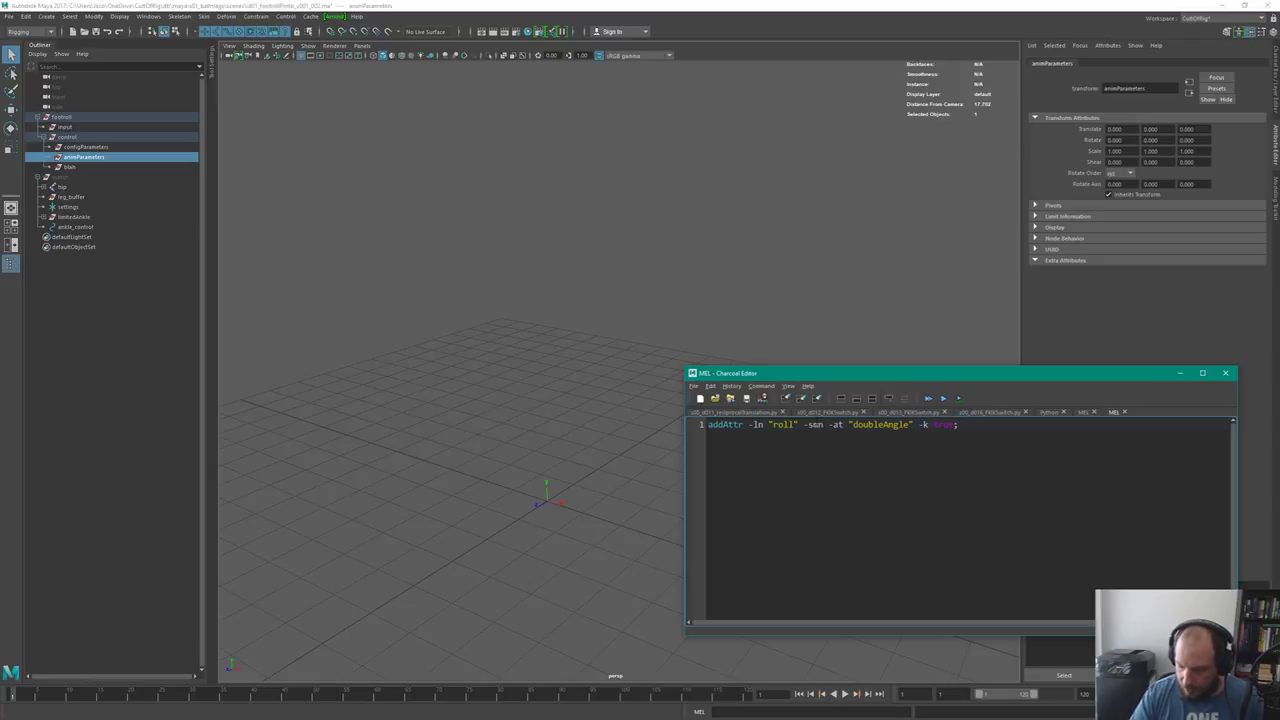
type("-")
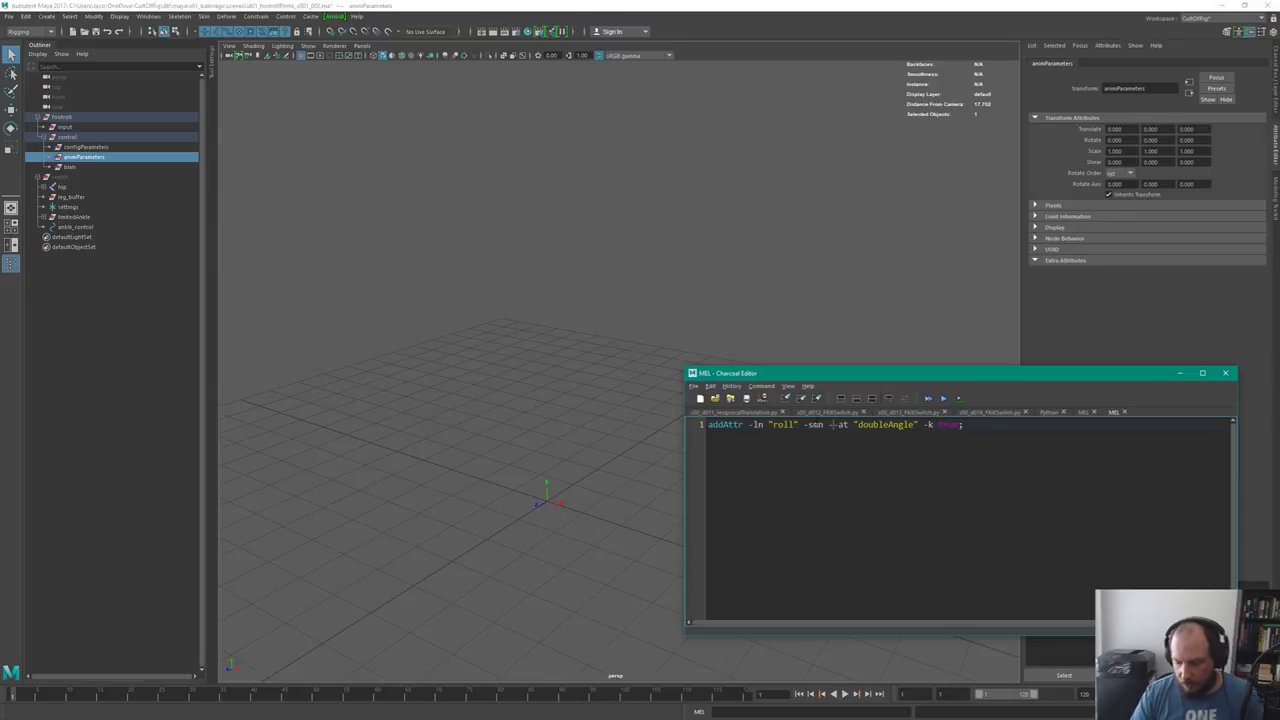
type("1.7")
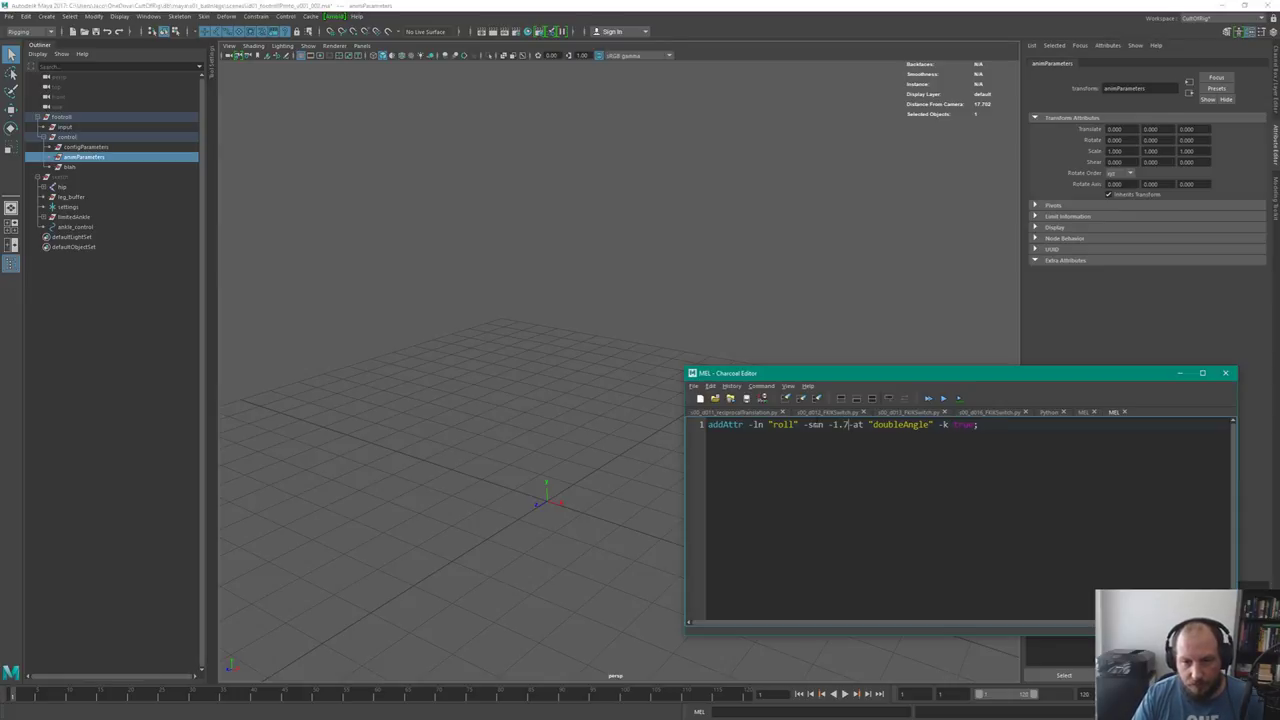
type(" -smx")
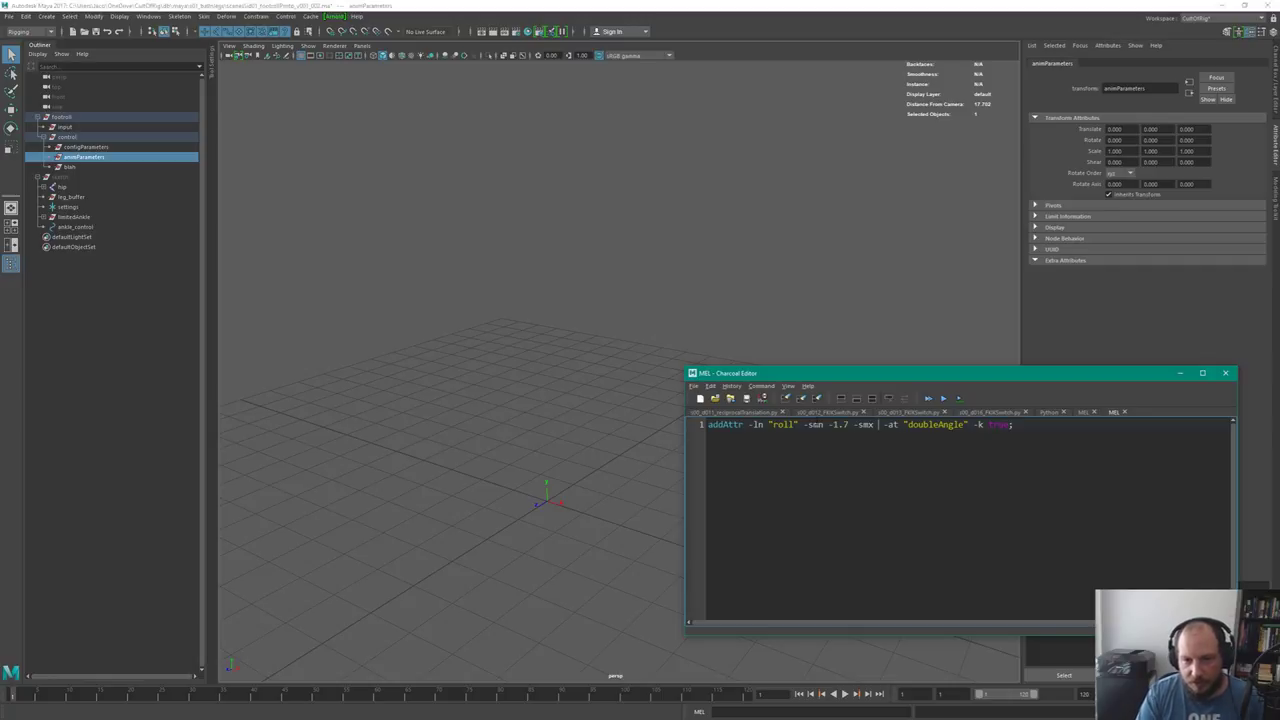
type("3.14")
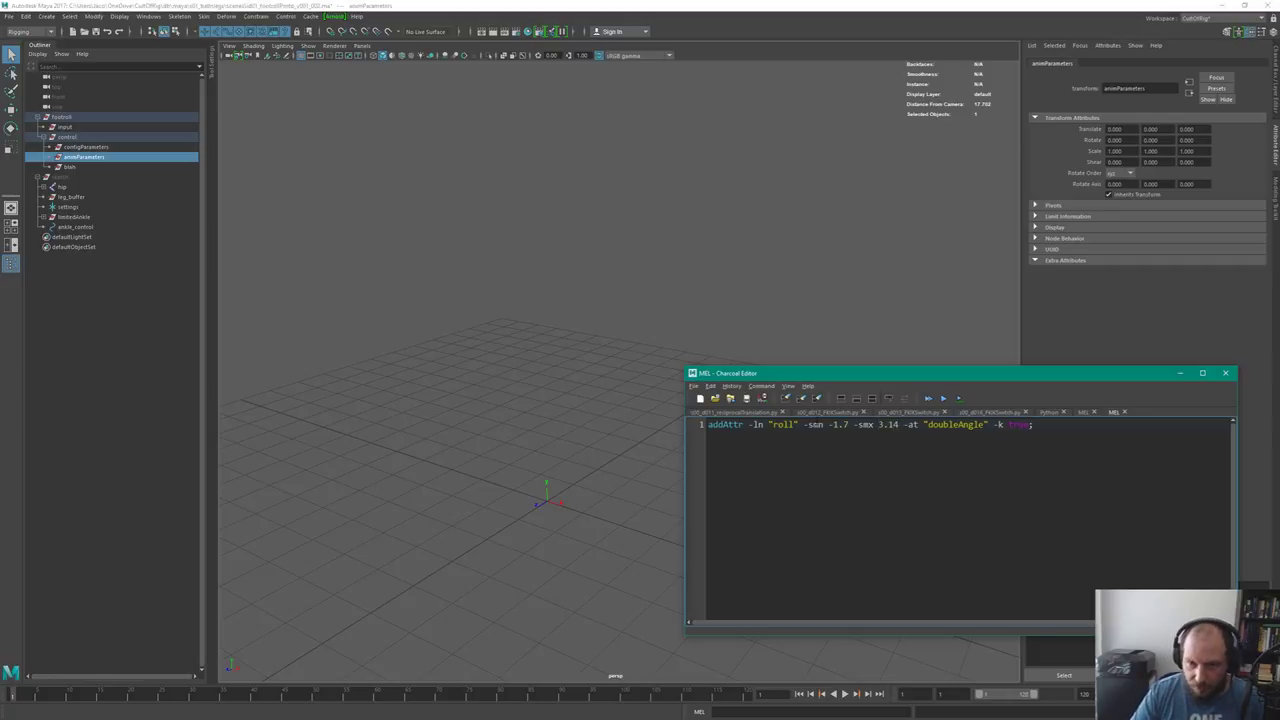
Run the addAttr command on animParameters and try the new Roll attribute across its slider range
key("ctrl+a")
key("ctrl+Return")
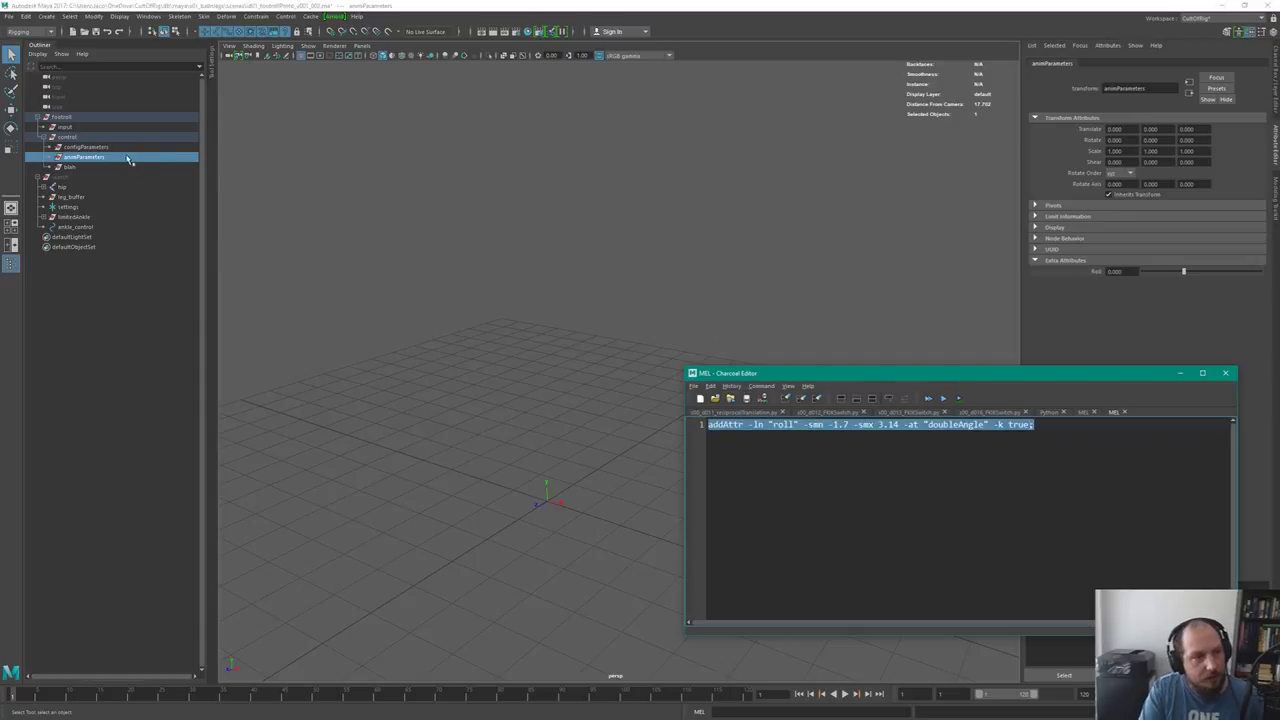
left_click_drag(1183, 271, 1135, 273)
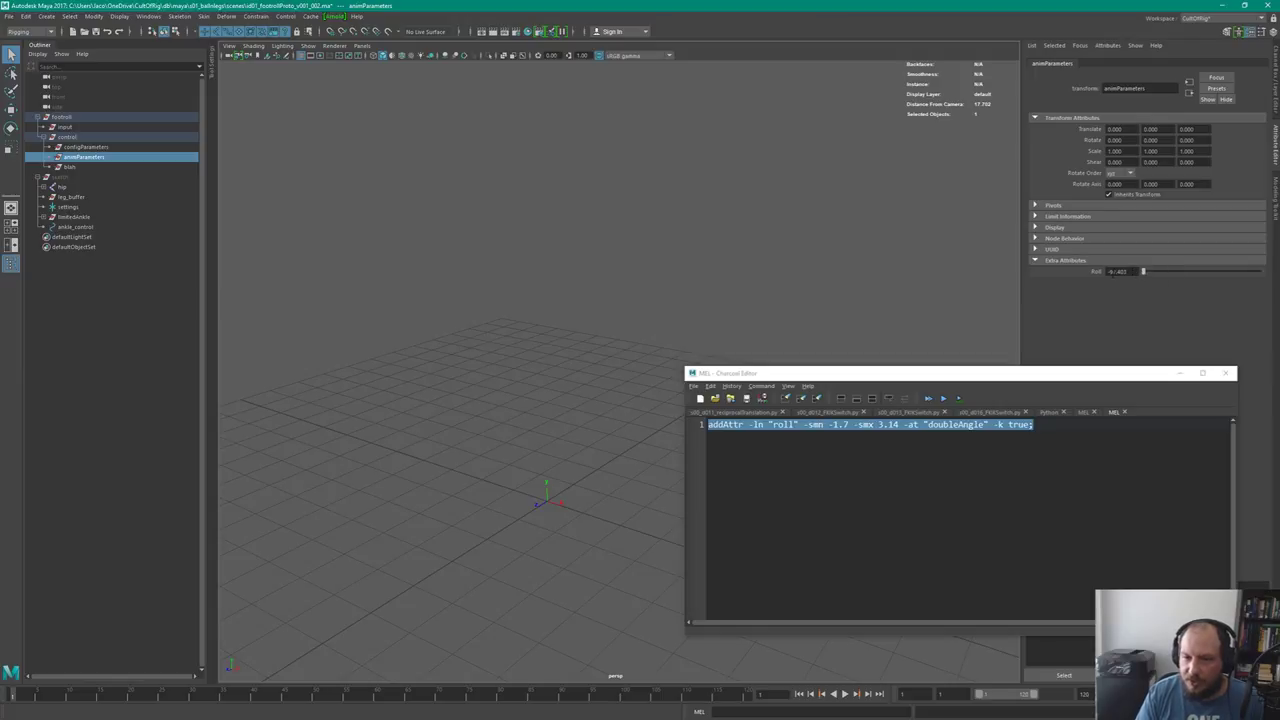
mouse_move(1147, 271)
left_mouse_down()
mouse_move(1255, 273)
mouse_move(1131, 283)
left_mouse_up()
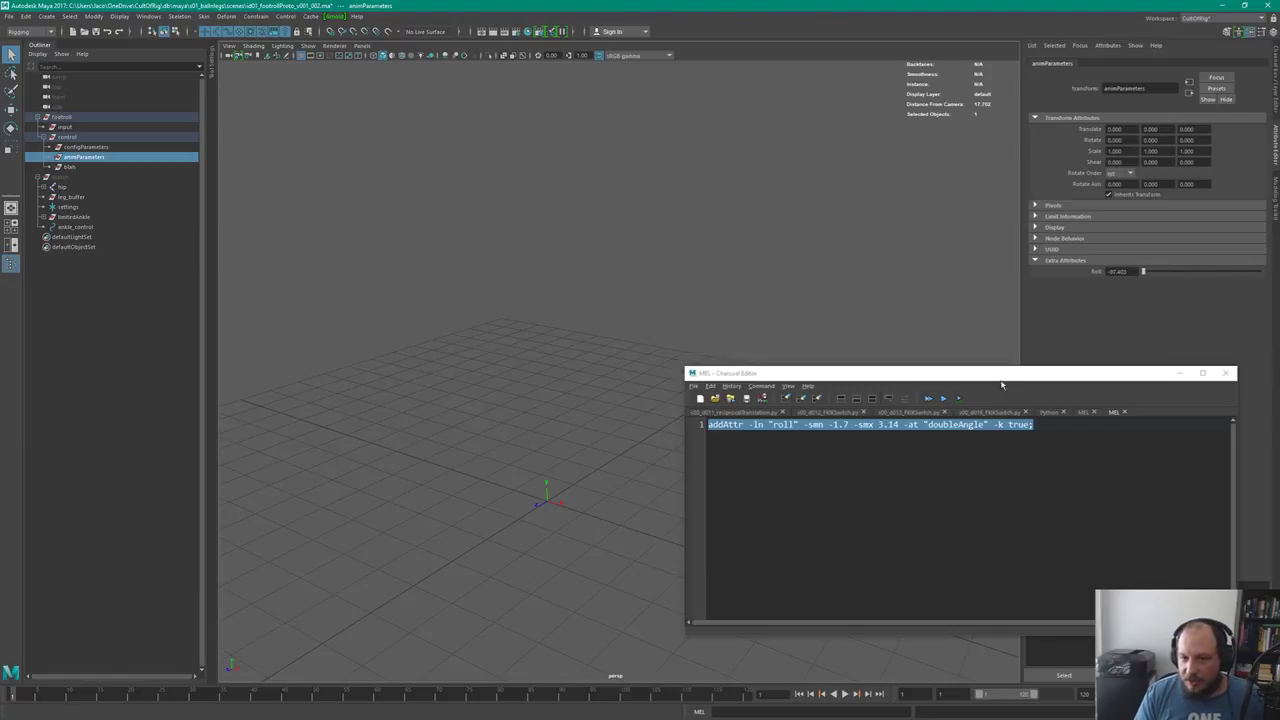
left_click_drag(1003, 374, 1005, 393)
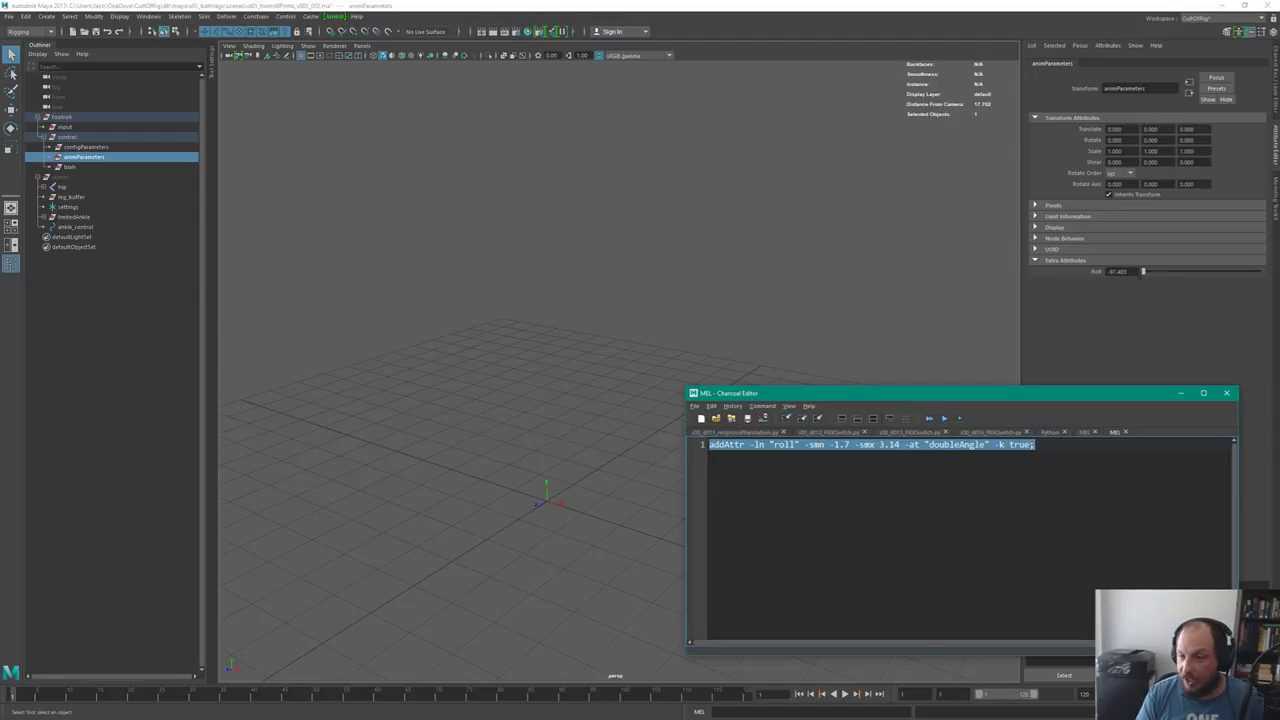
left_click_drag(1152, 272, 1188, 274)
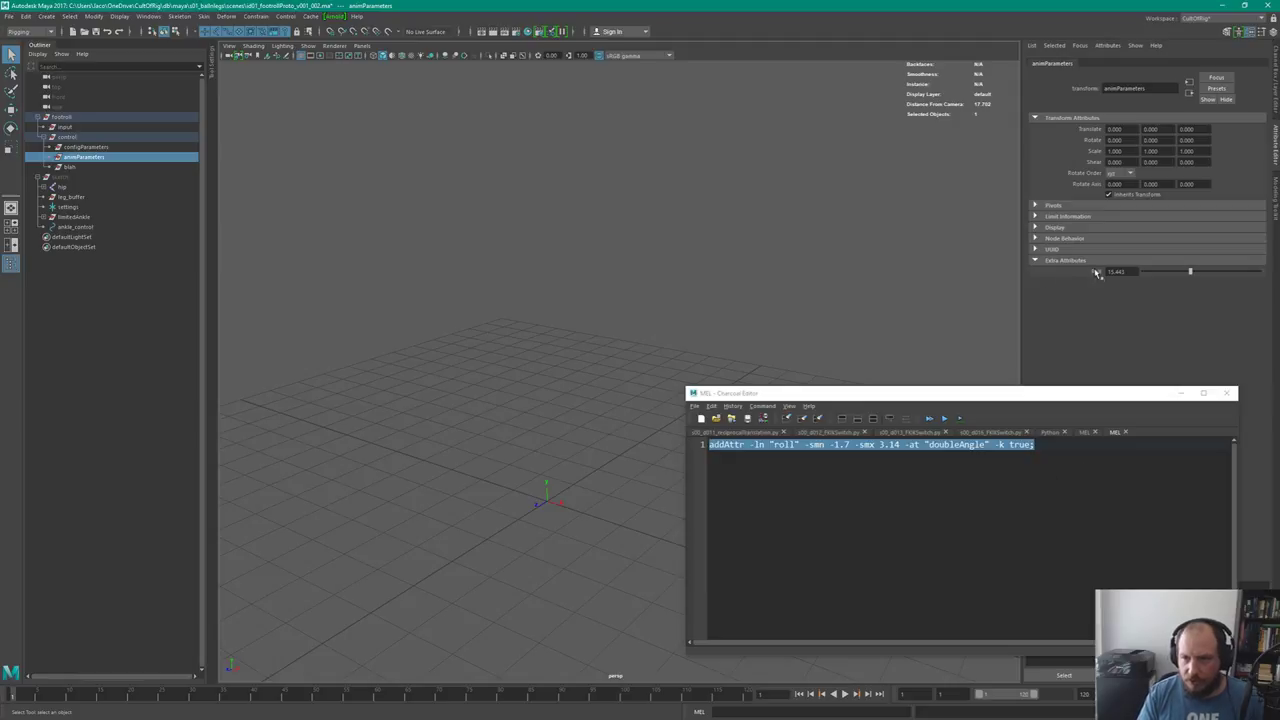
Switch to the Mischief sketch, examine the handwritten list of planned foot roll attributes, and return to Maya's MEL script
left_click(1203, 392)
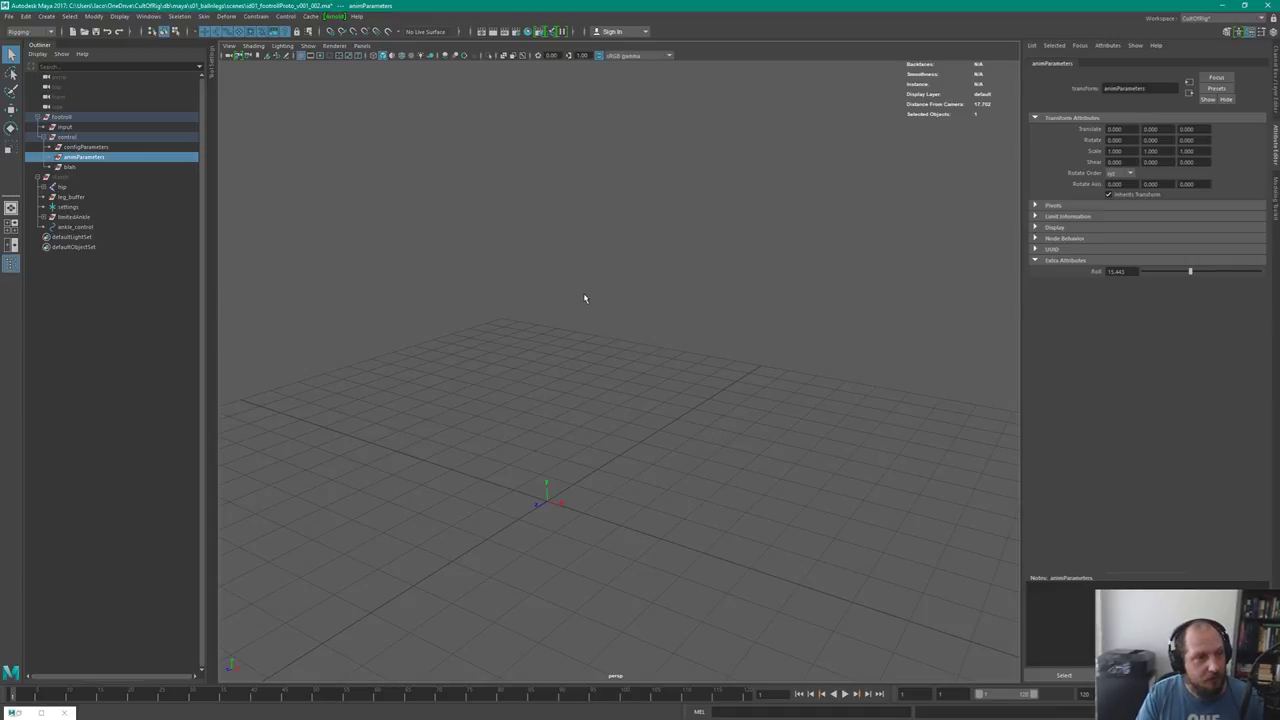
key("alt+Tab")
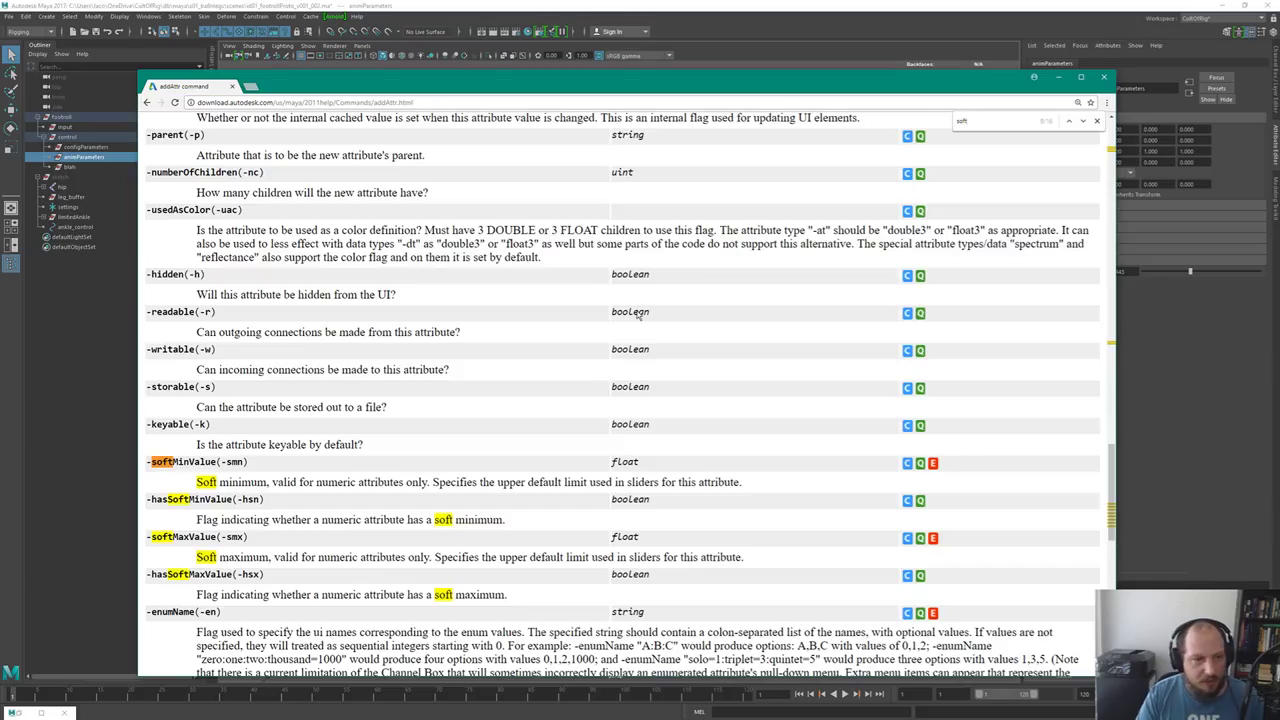
key("alt+Tab")
key("alt+Tab")
key("alt+Tab")
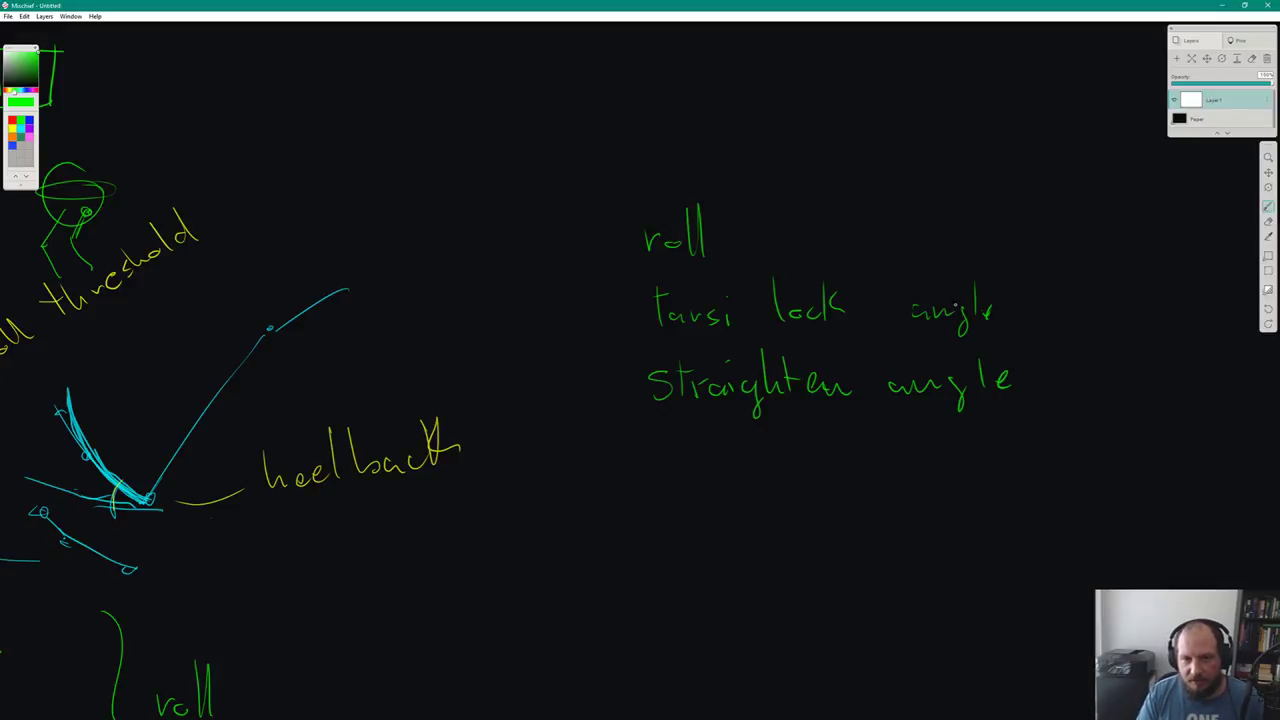
key("alt+Tab")
key("alt+Tab")
key("alt+Tab")
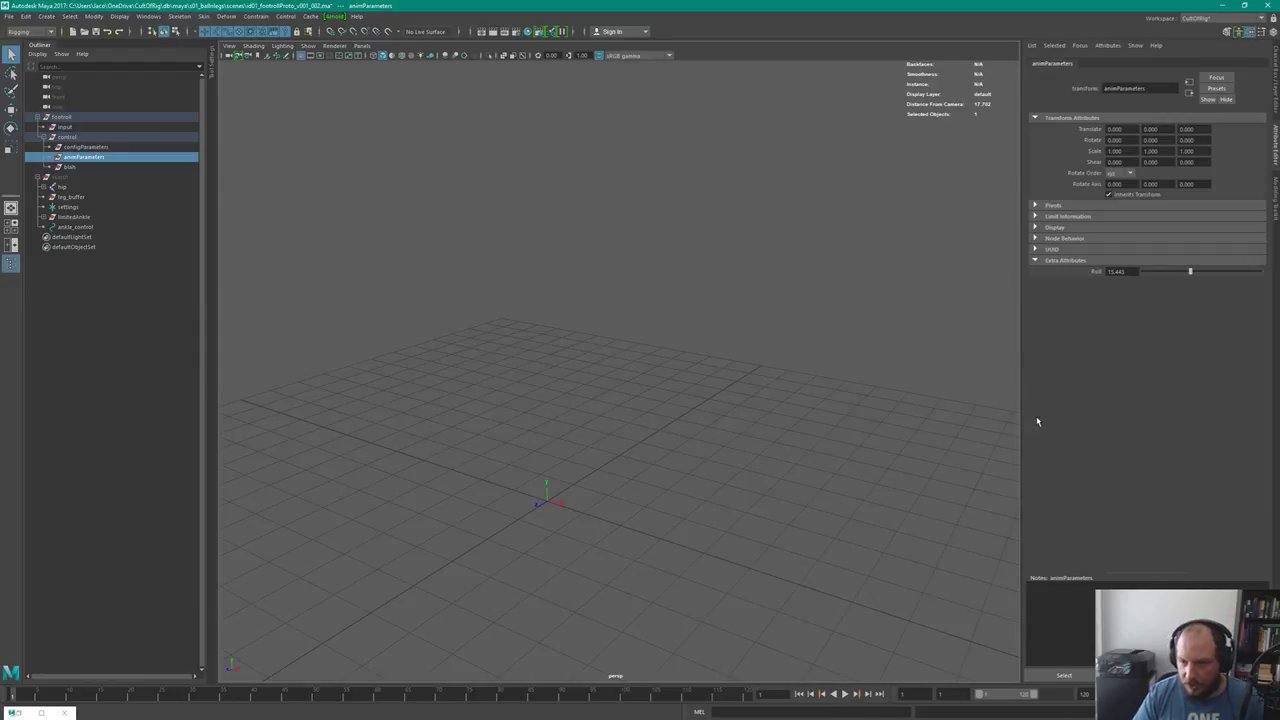
key("alt+Tab")
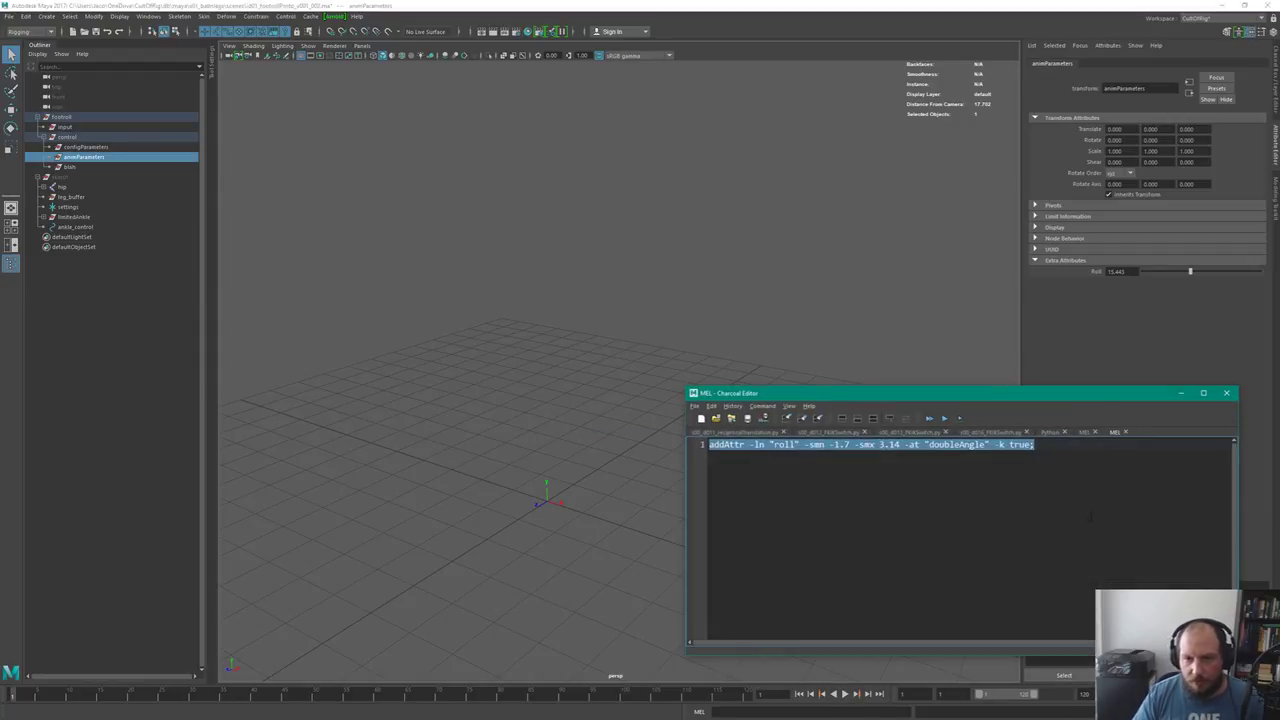
Undo the Roll slider changes and the addition of the roll attribute on animParameters
left_click(805, 305)
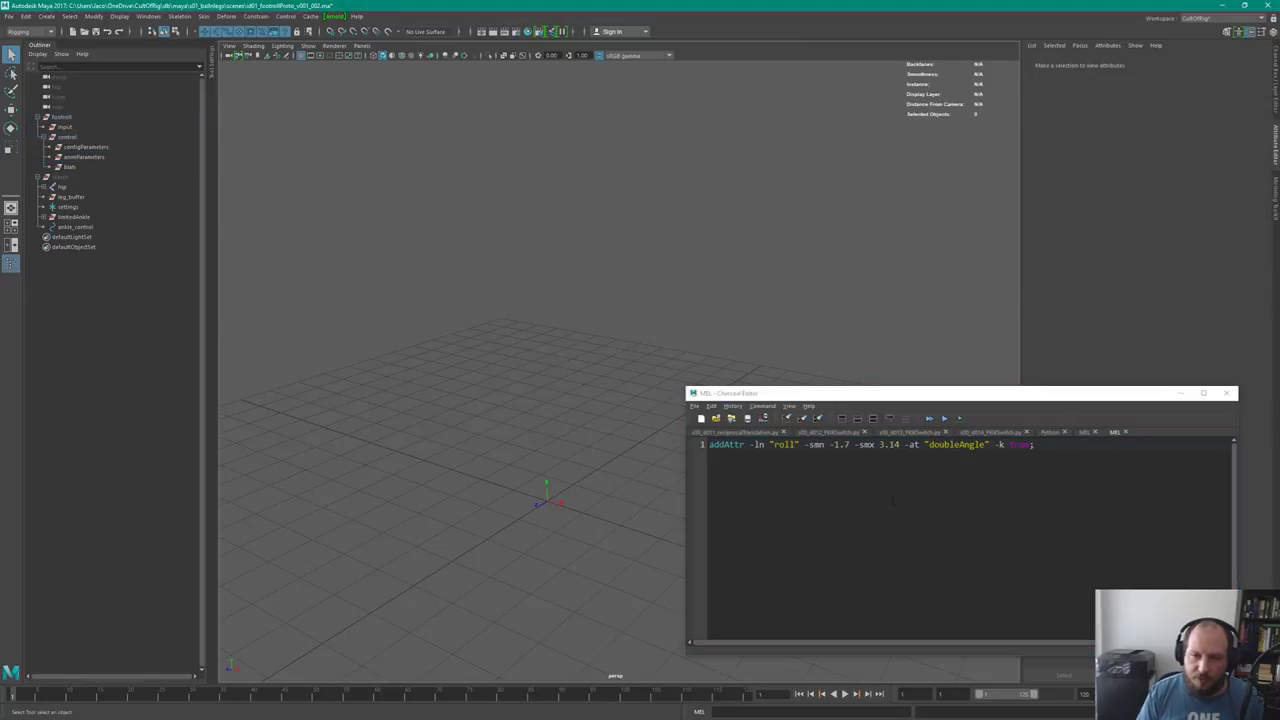
key("ctrl+z")
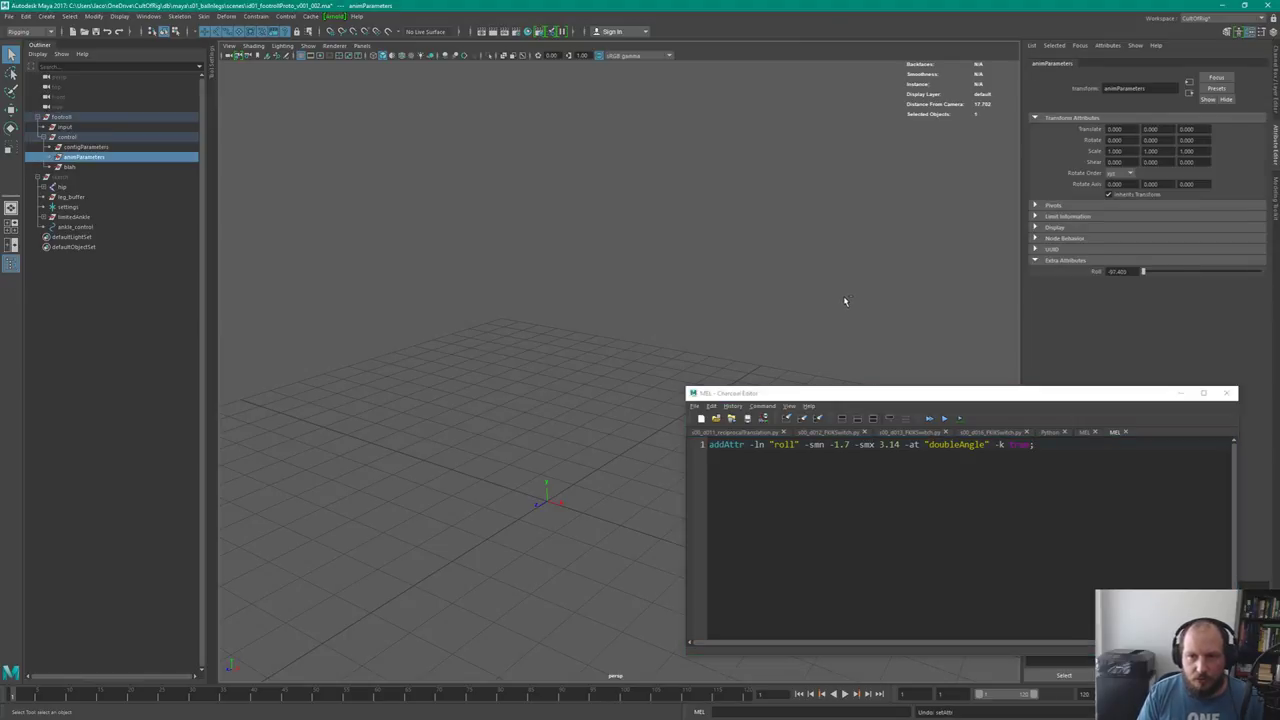
key("ctrl+z")
Duplicate the addAttr command onto two more lines and run only the first line to add roll to animParameters
left_click(1065, 452)
key("ctrl+a")
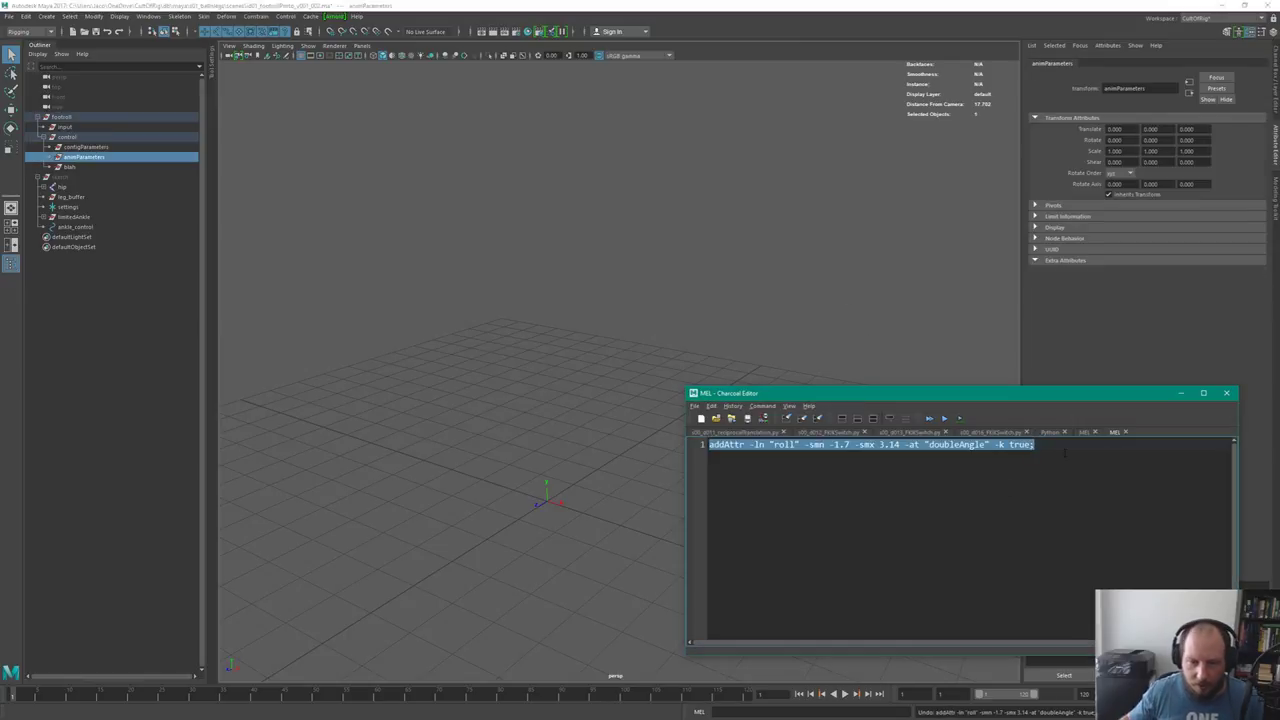
left_click(1065, 452)
key("ctrl+v")
key("Return")
key("ctrl+v")
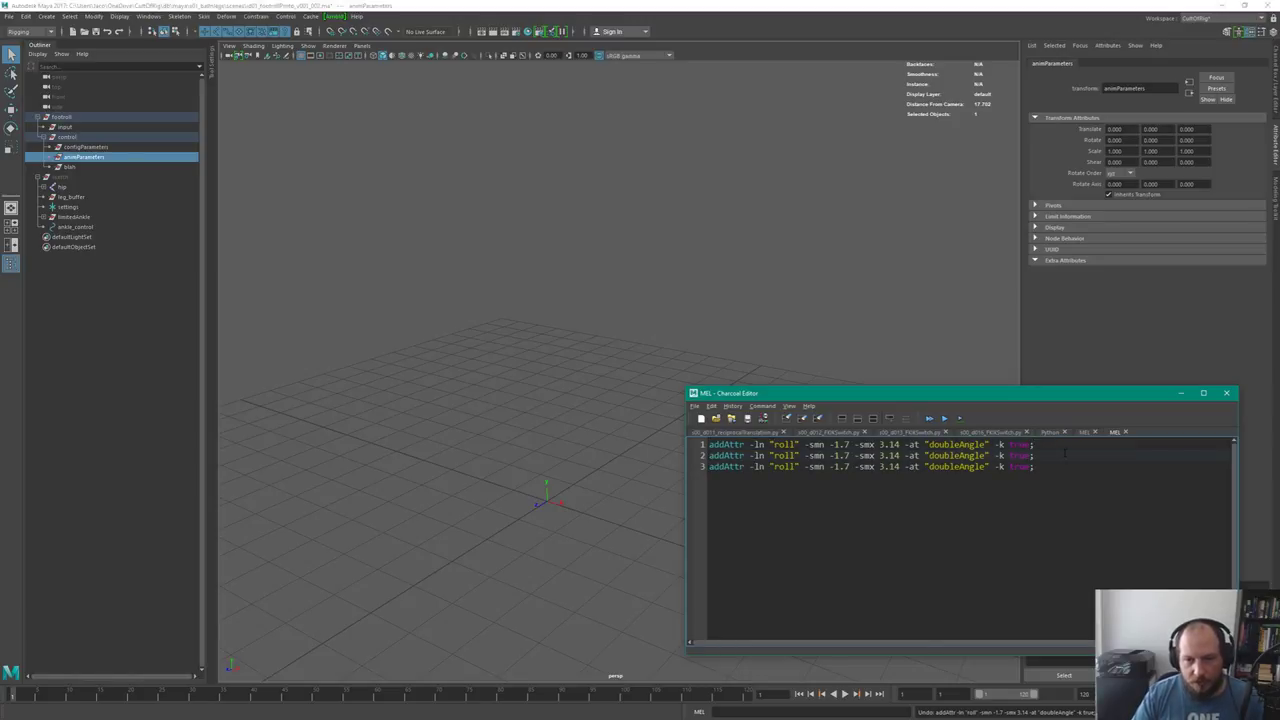
key("ctrl+Return")
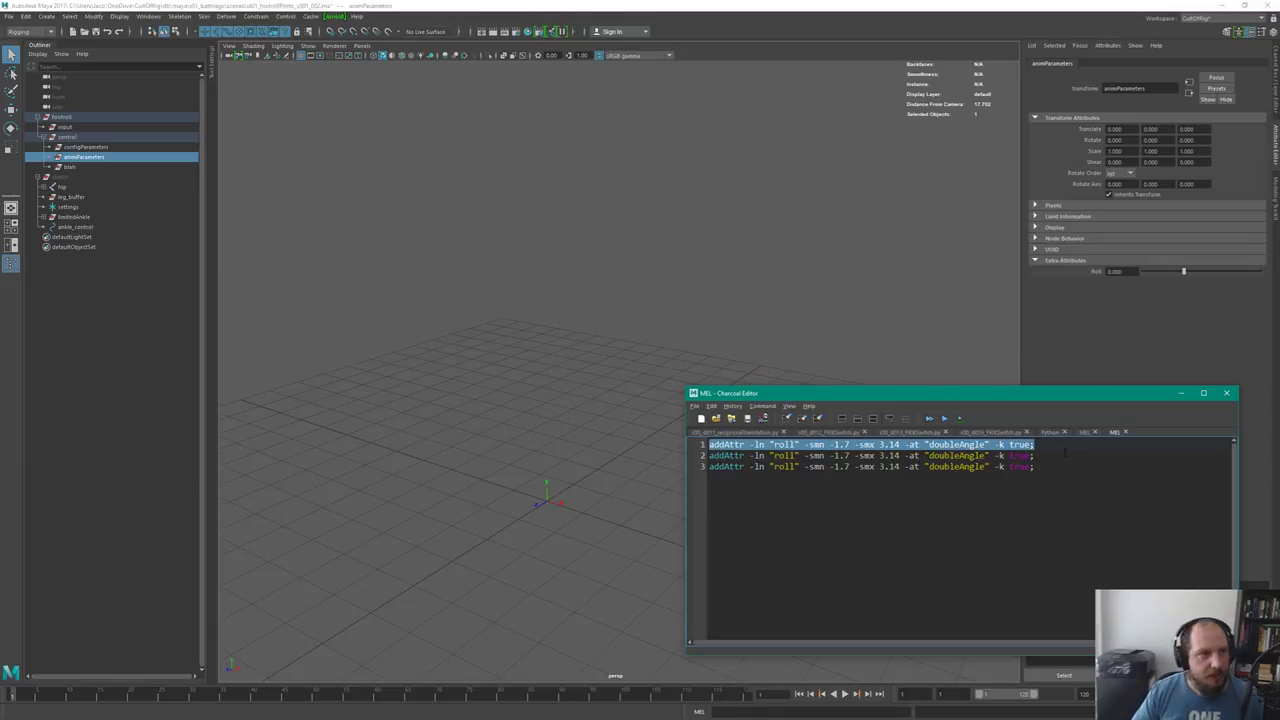
Select configParameters and change the attribute name in the script's second addAttr line to tarsiLock
left_click(95, 148)
left_click(1073, 487)
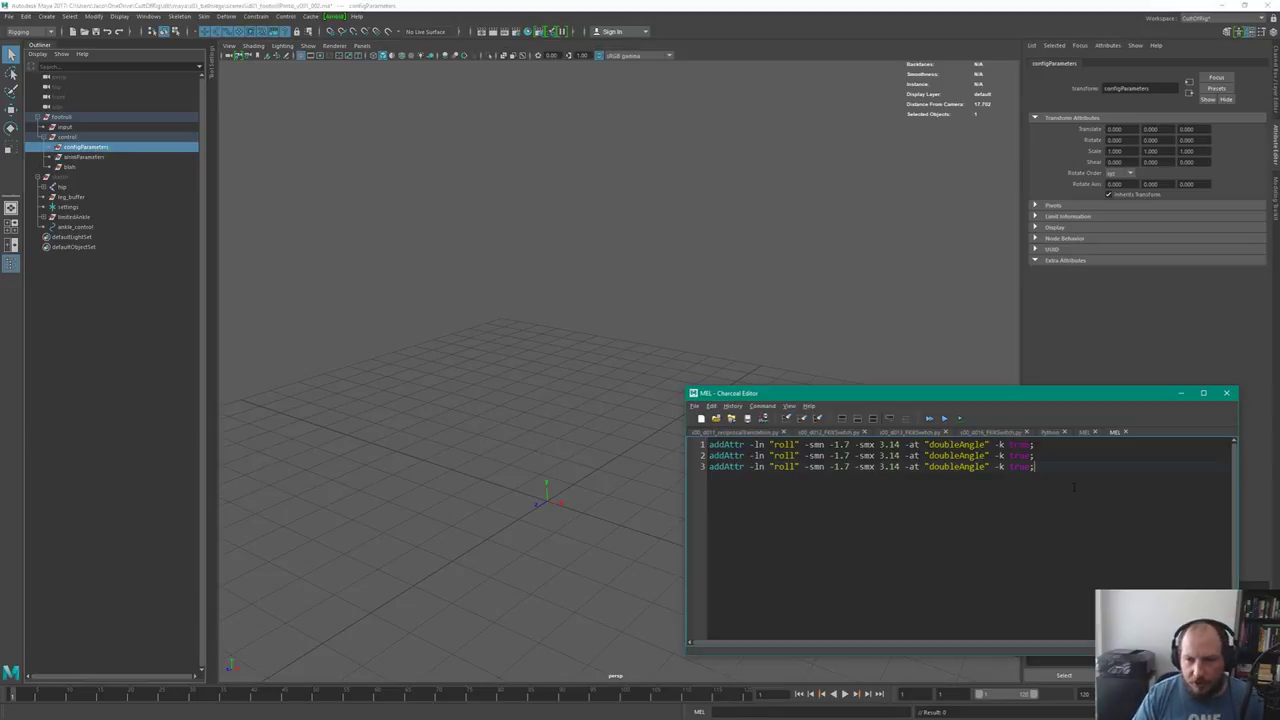
key("ctrl+a")
key("ctrl+Return")
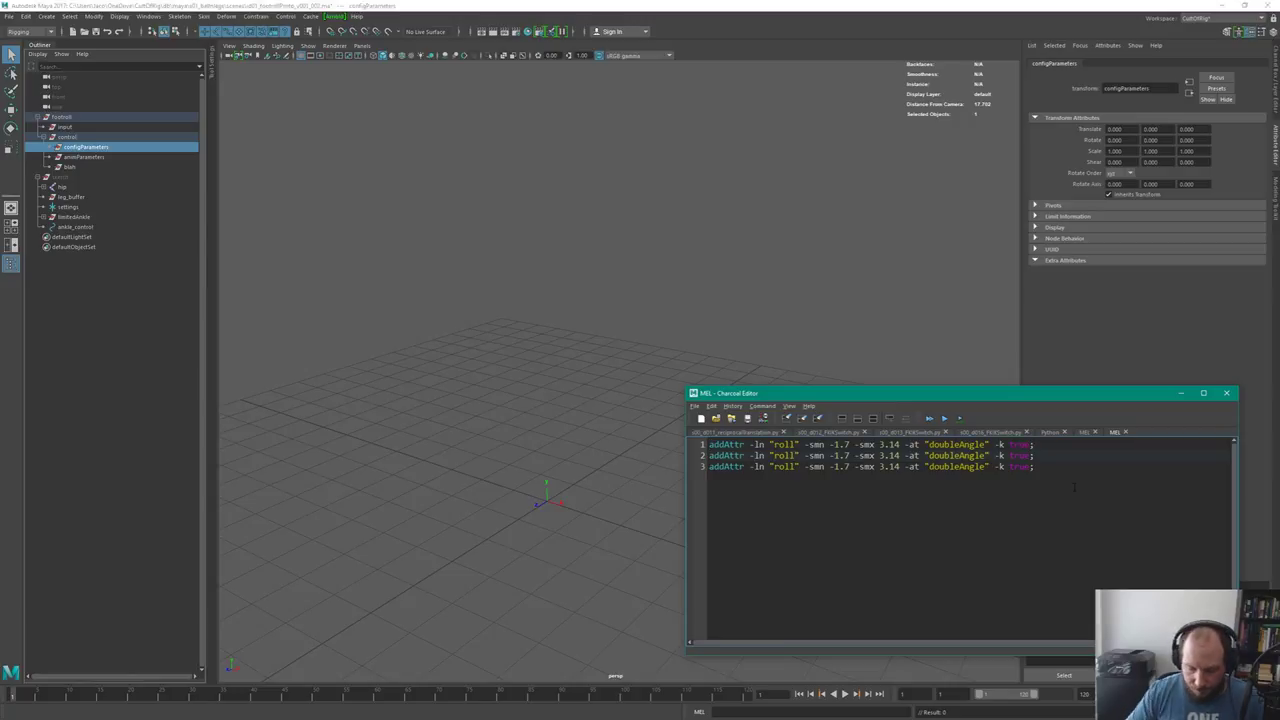
key("BackSpace")
key("BackSpace")
key("BackSpace")
key("BackSpace")
type("tarsiLock")
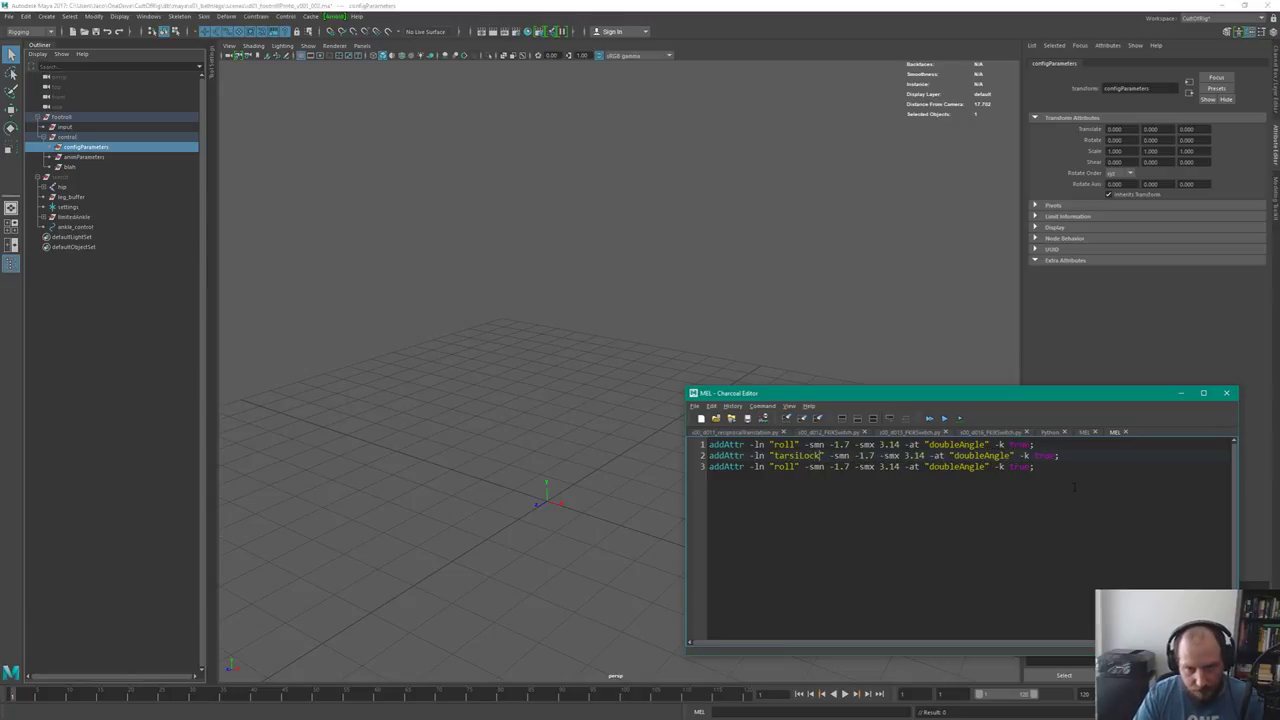
Change the attribute name in the script's third addAttr line to straighten
key("BackSpace")
key("BackSpace")
key("BackSpace")
key("BackSpace")
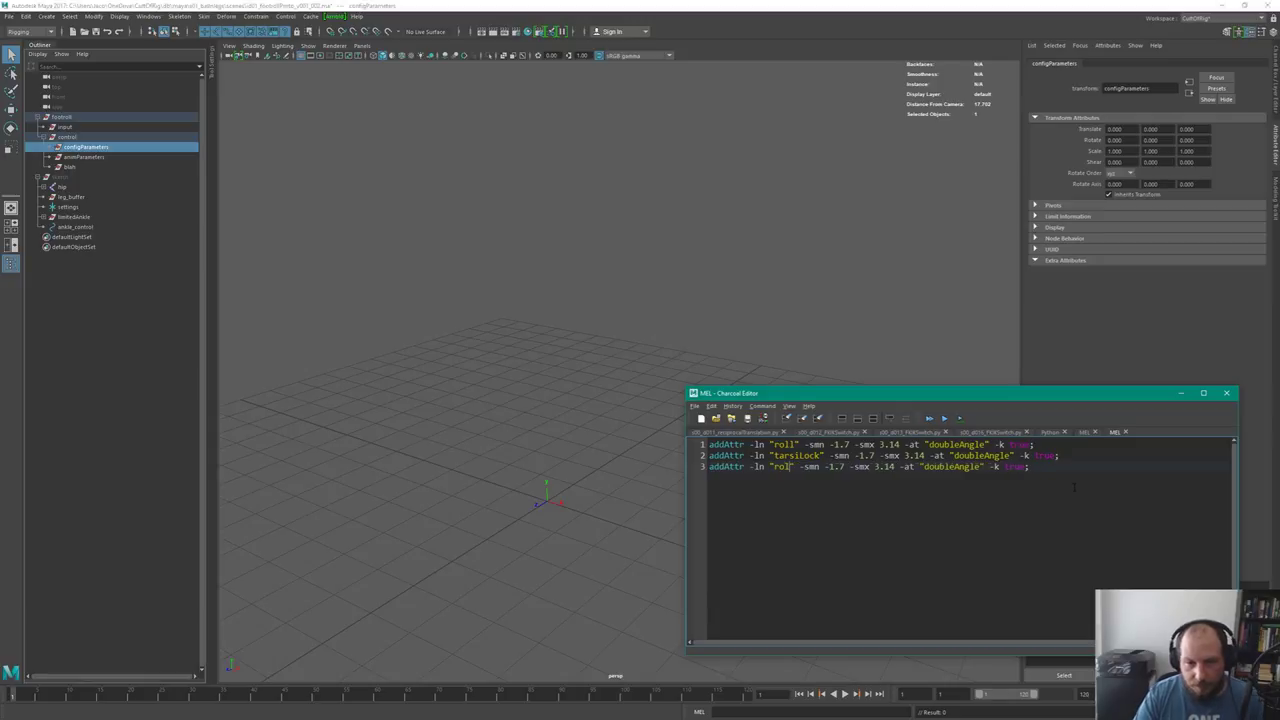
type("straighten")
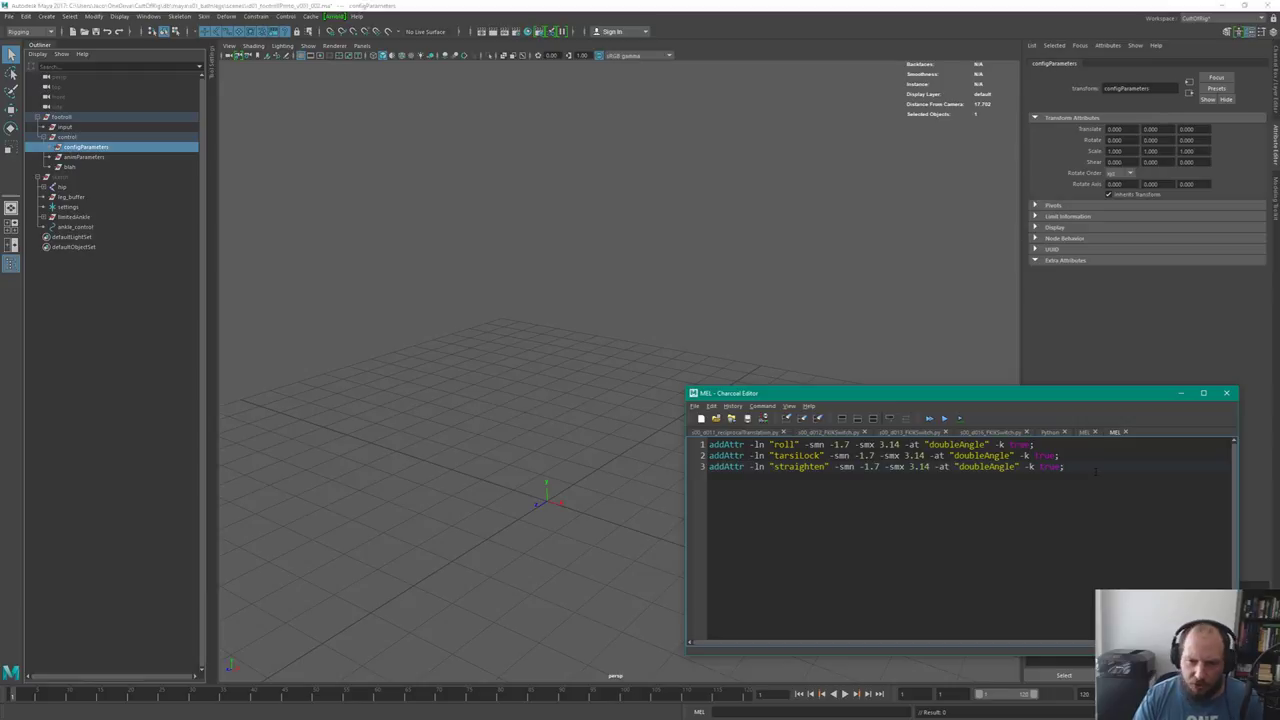
Run the tarsiLock and straighten addAttr lines on configParameters, and close the Charcoal Editor
key("shift+Up")
key("shift+Home")
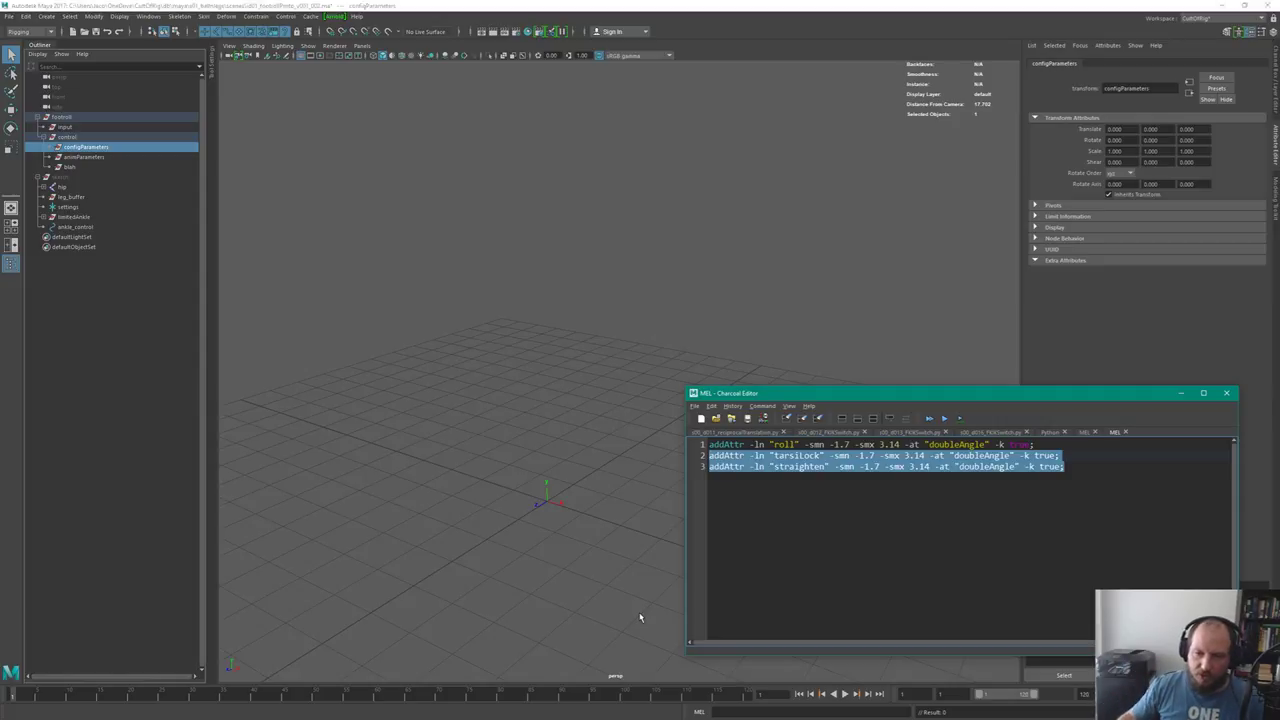
left_click(944, 420)
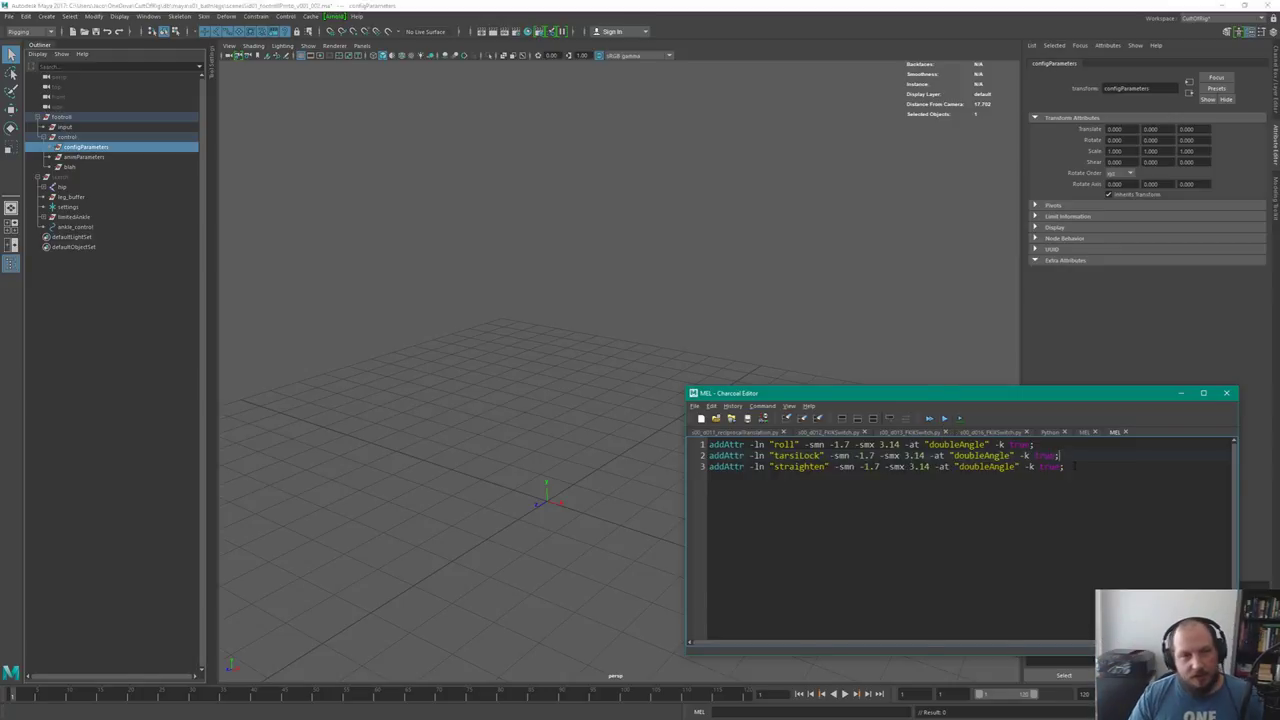
key("shift+Home")
key("shift+Up")
key("ctrl+Return")
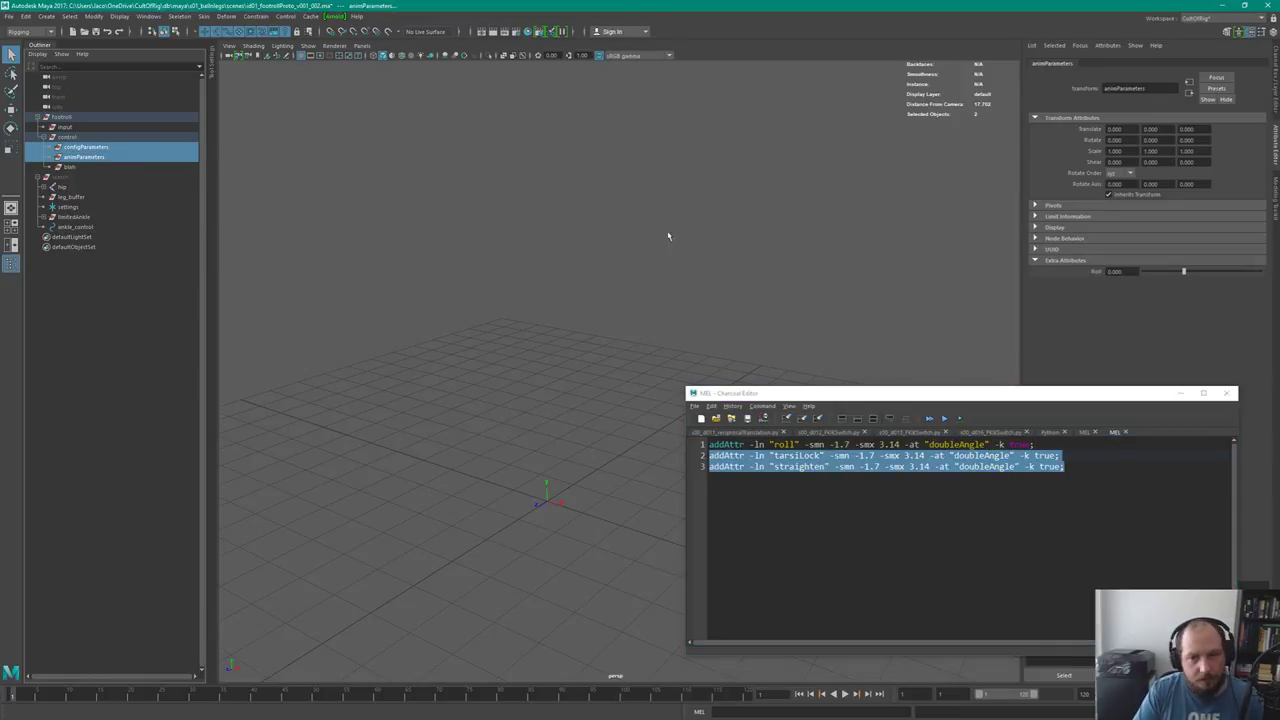
left_click(681, 464)
left_click(1227, 393)
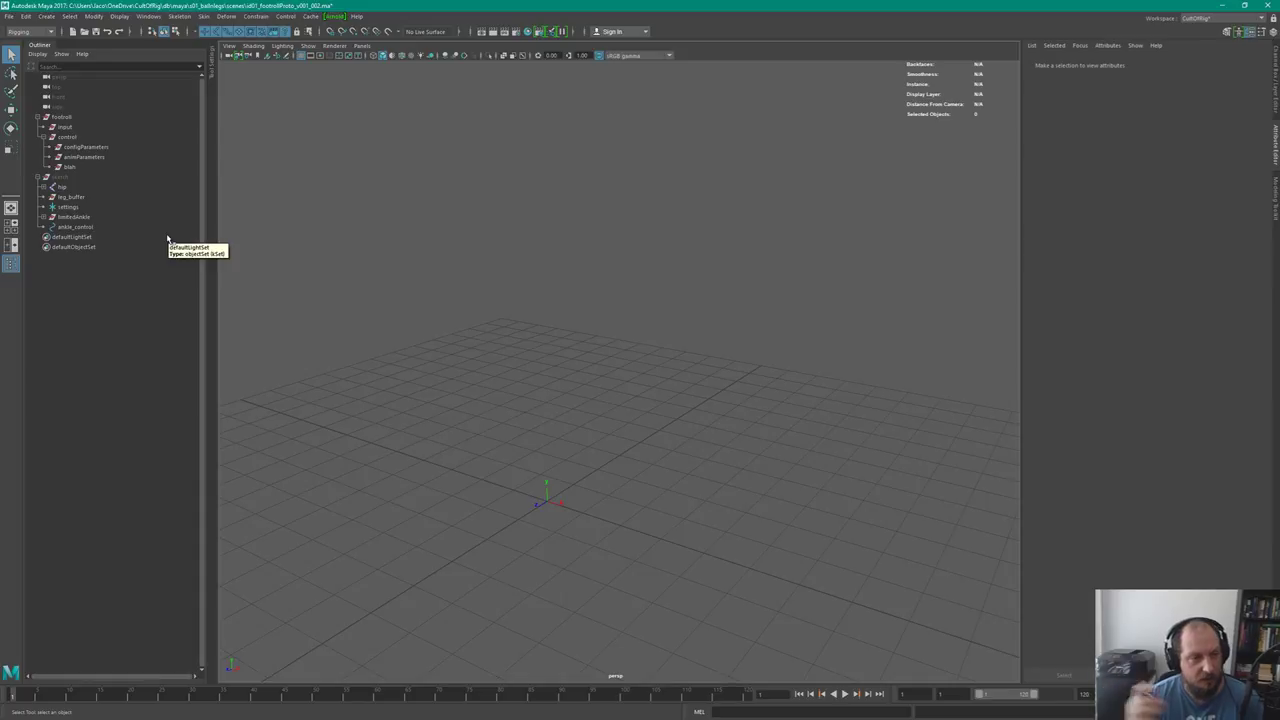
Clear the selection and open an empty Node Editor graph
left_click(86, 167)
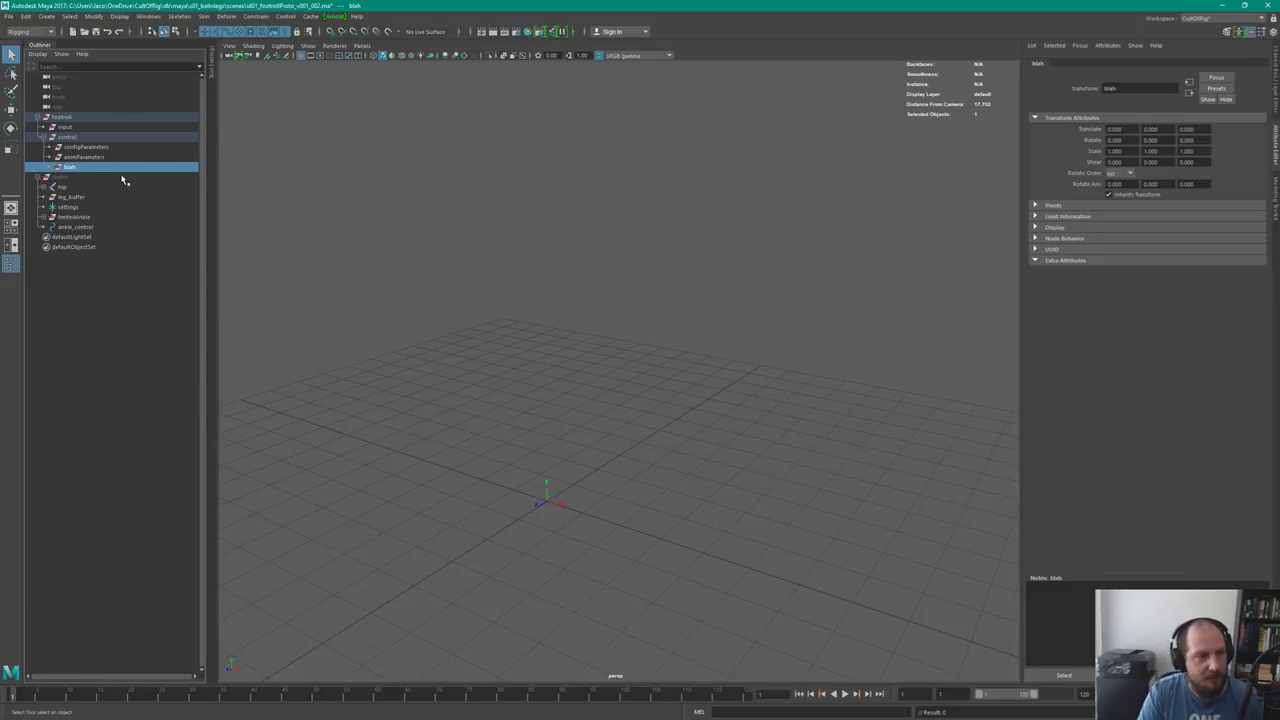
left_click_drag(577, 453, 544, 436, "alt")
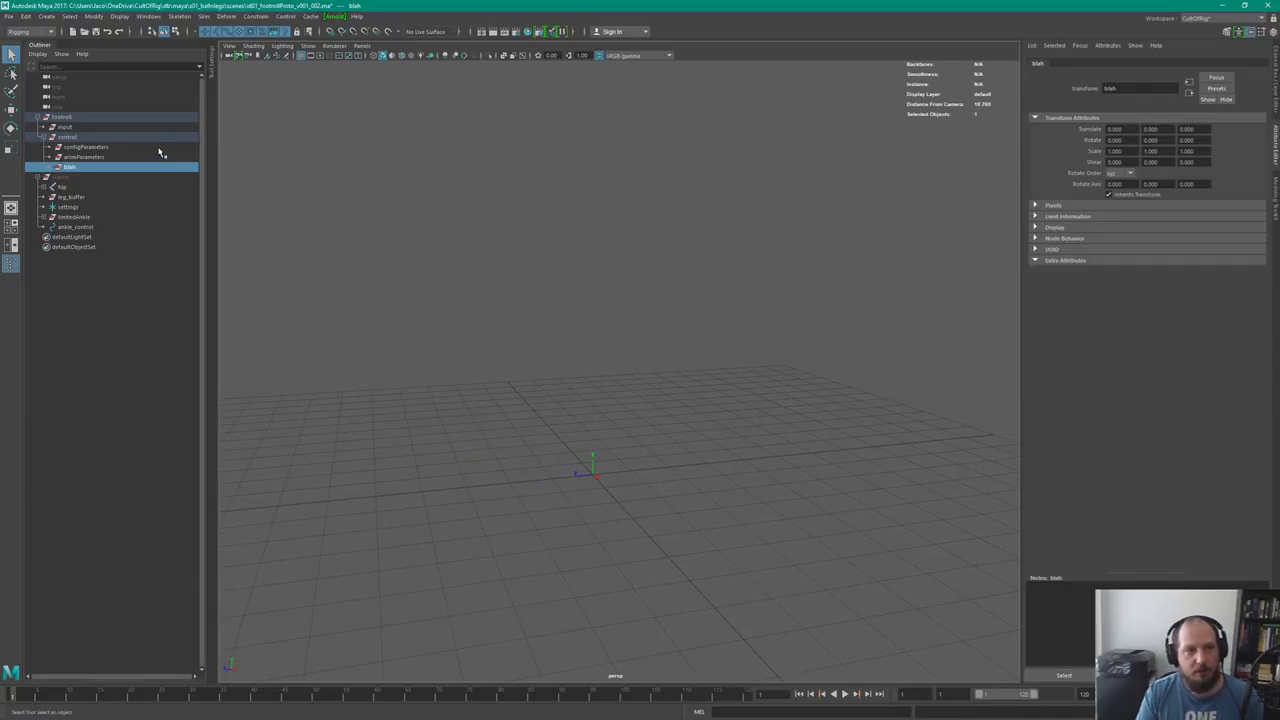
left_click(713, 502)
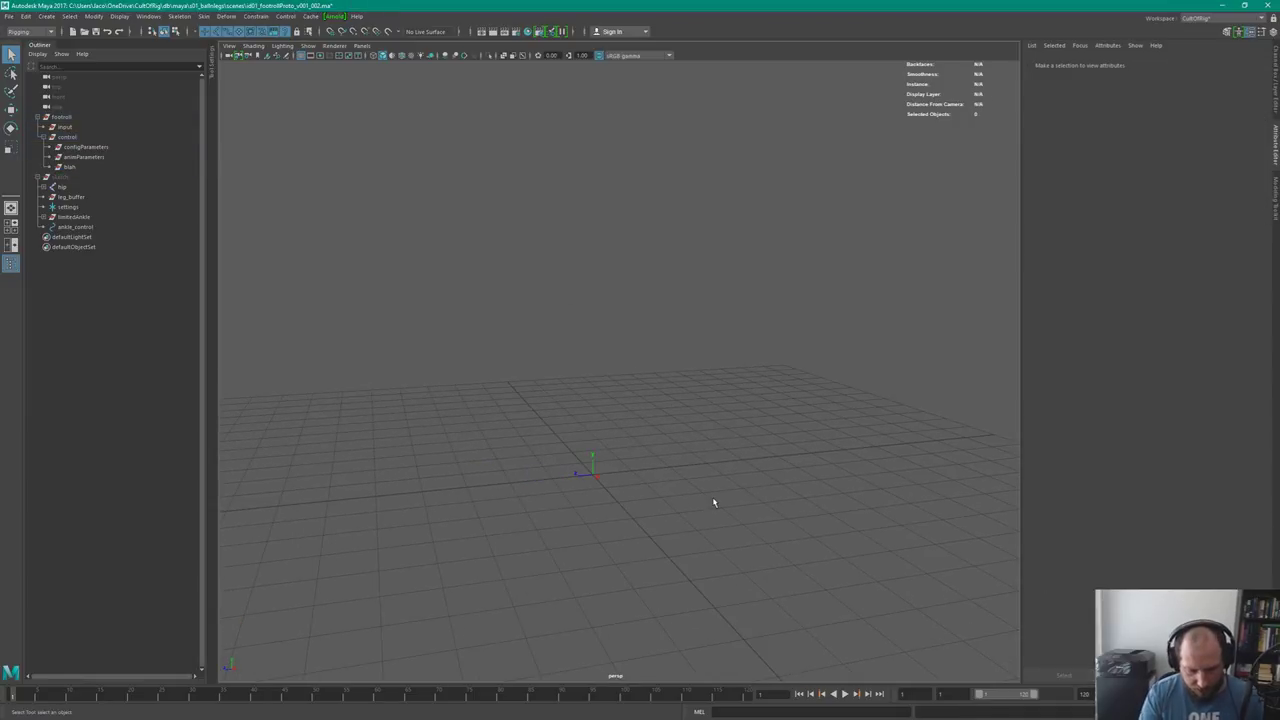
key("alt+n")
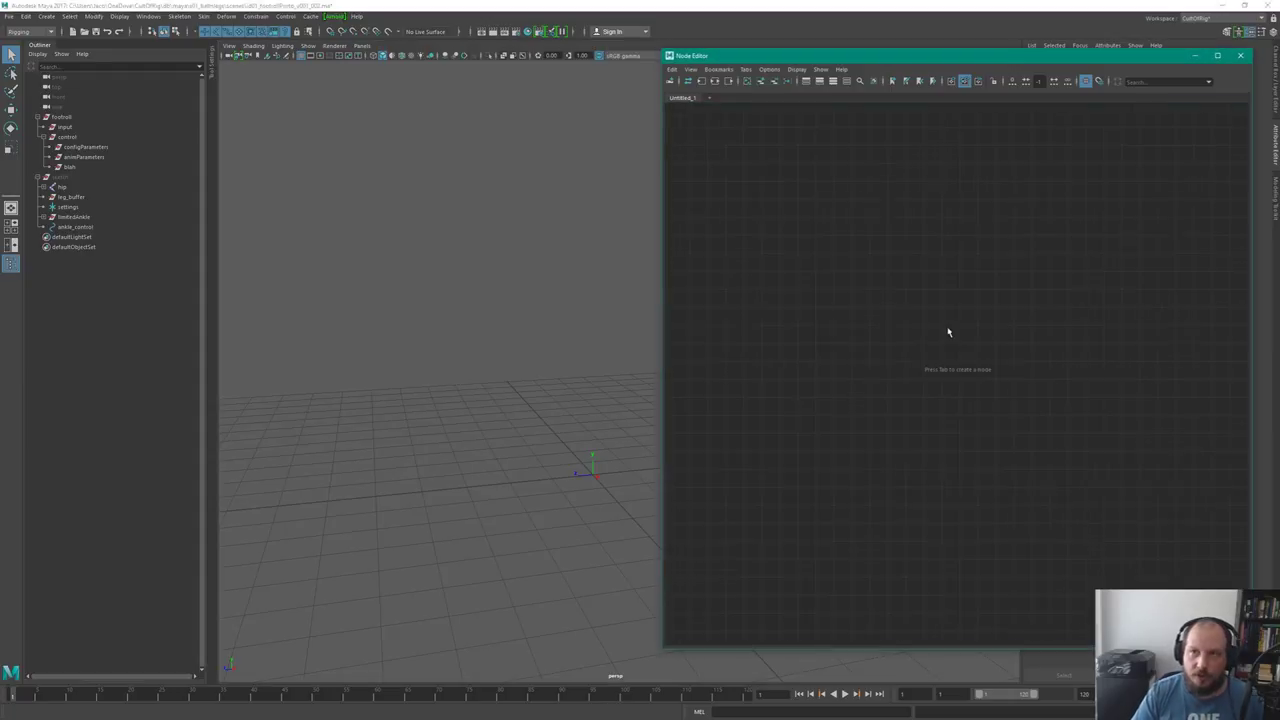
Clear the leftover nodes from the Node Editor graph and select the blah node under control
key("a")
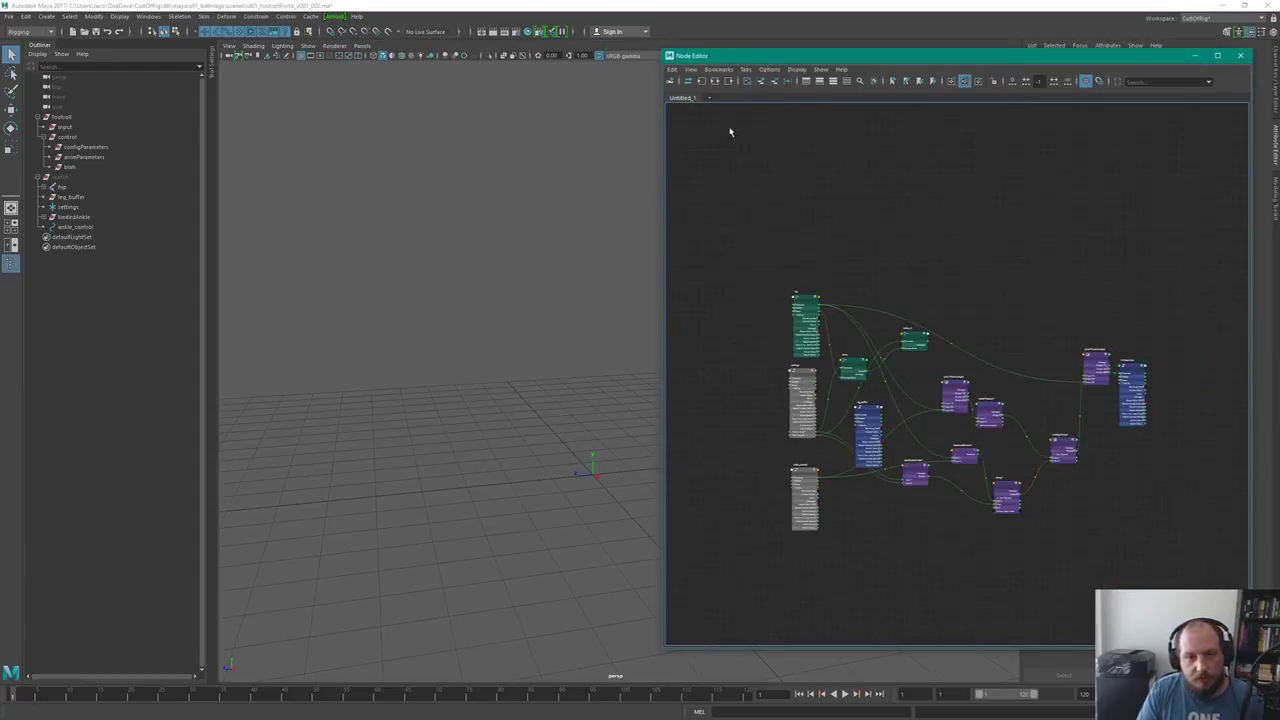
left_click(746, 81)
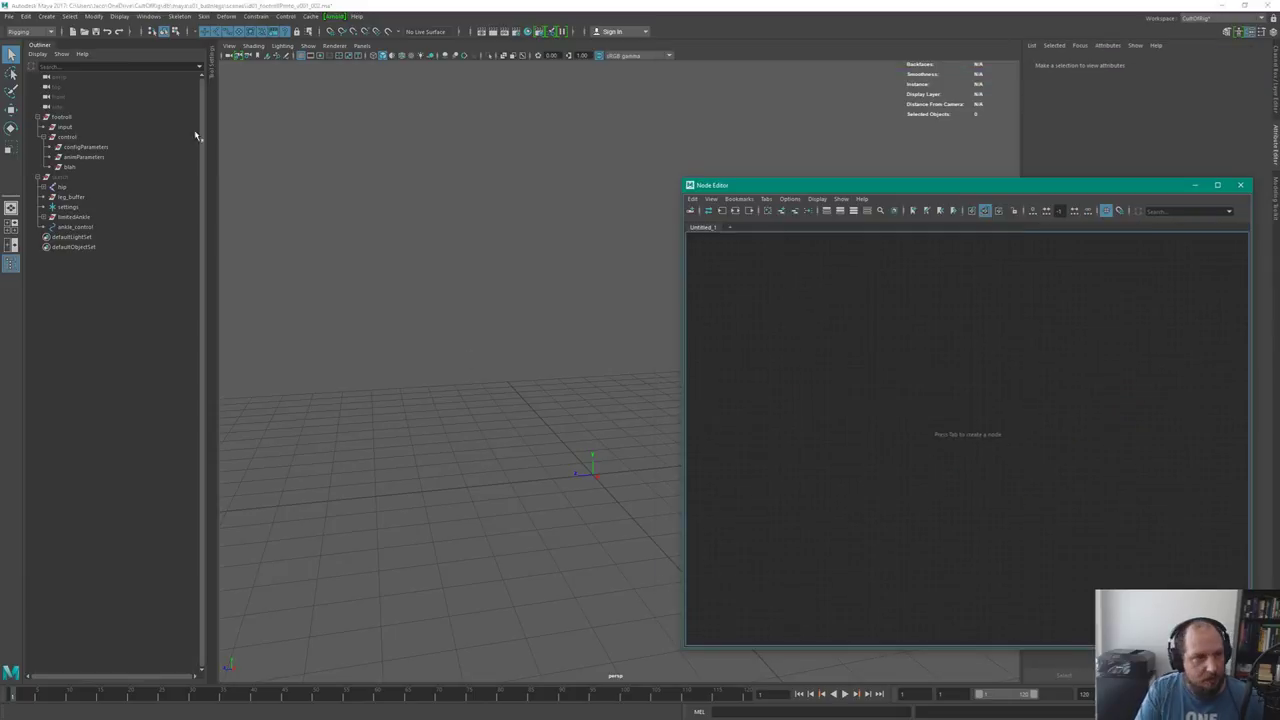
left_click(108, 167)
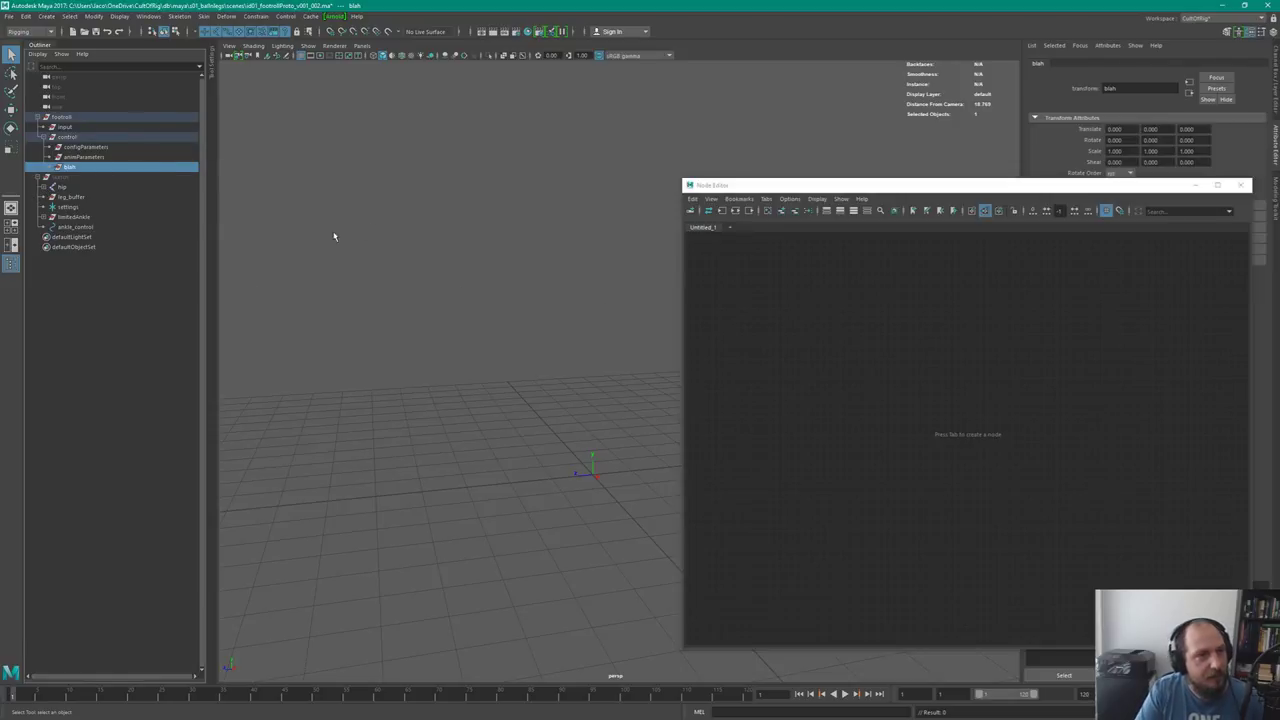
left_click_drag(633, 467, 494, 357, "alt")
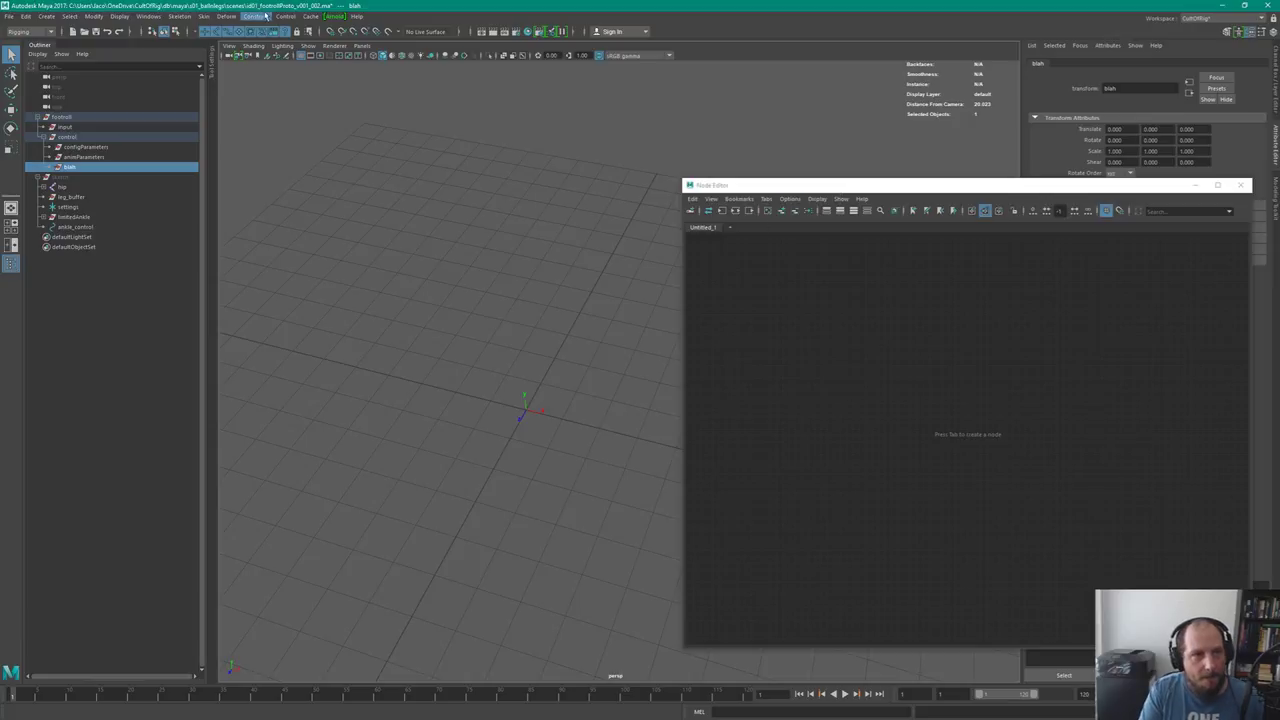
Draw a two-joint chain about 3 units long from the grid origin along the X axis, and select its root joint
left_click(256, 16)
mouse_move(218, 14)
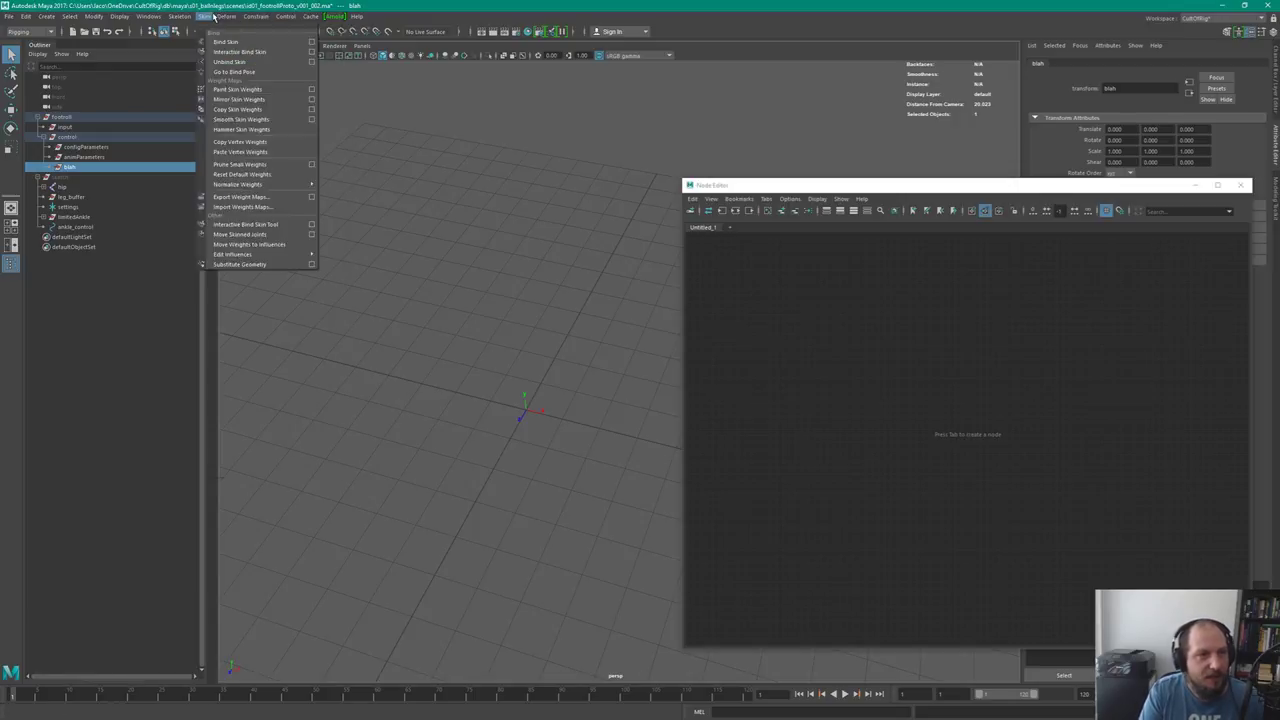
mouse_move(284, 18)
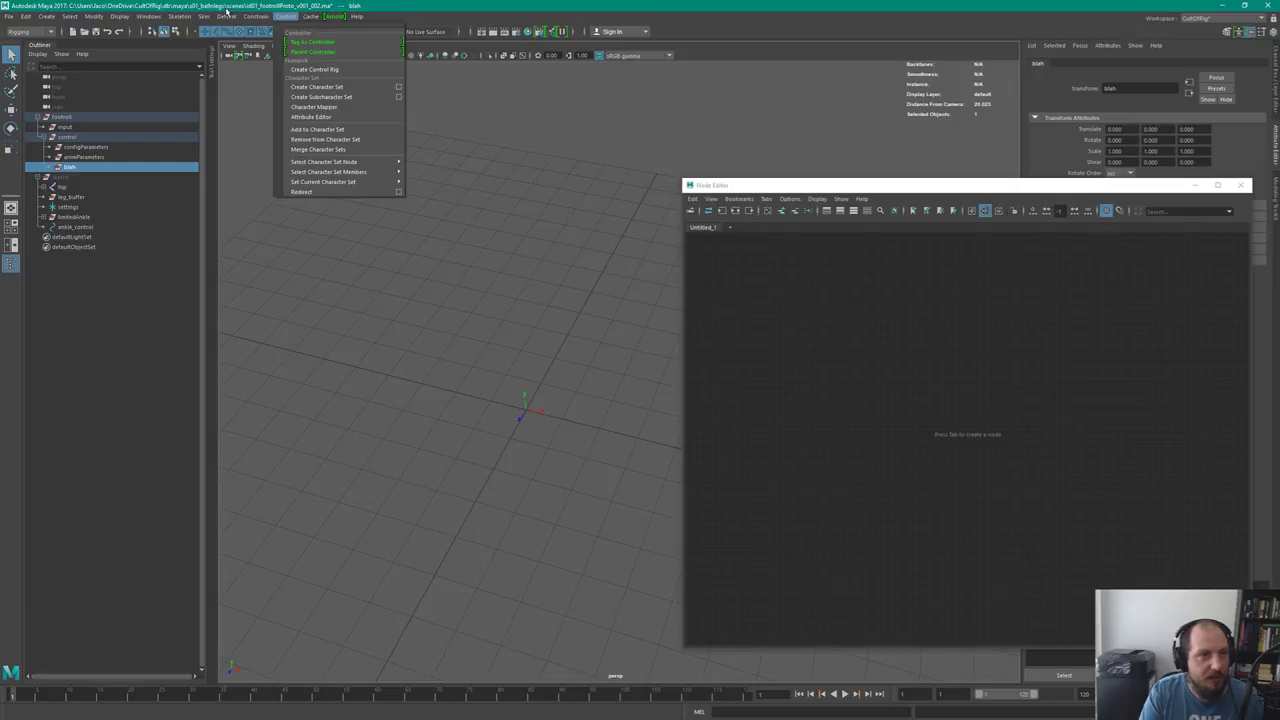
left_click(198, 43)
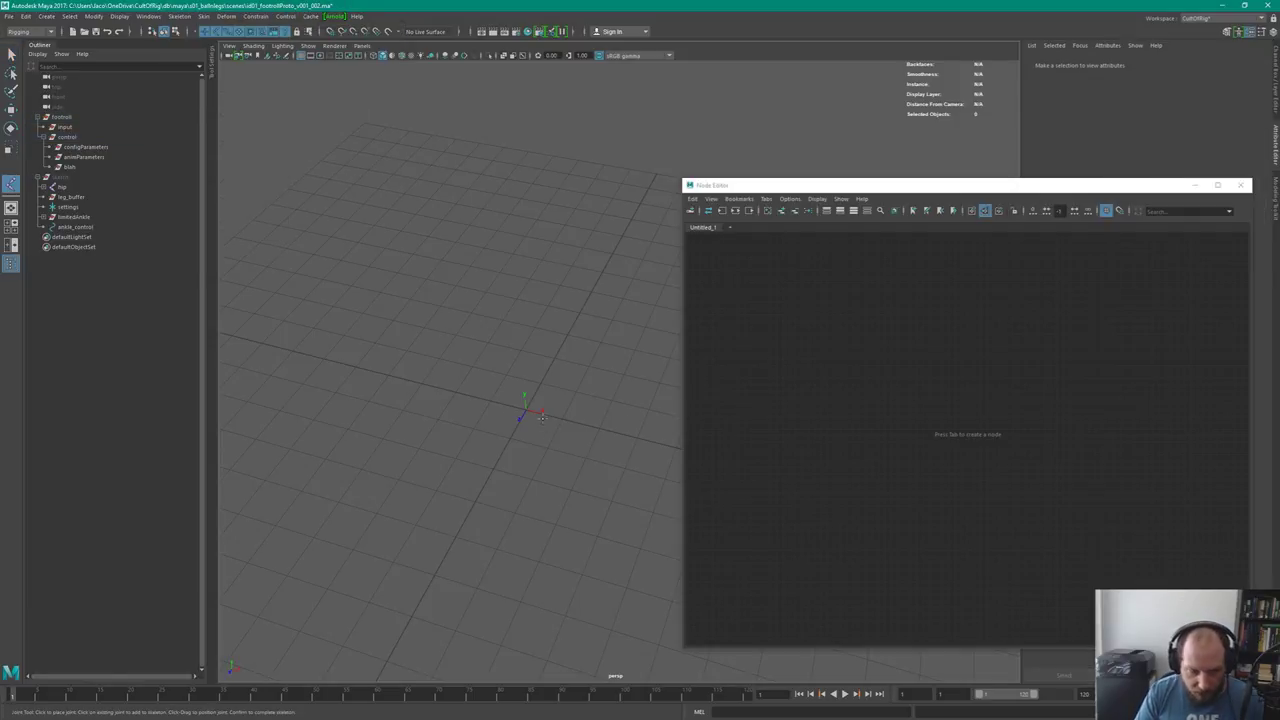
left_click(527, 411)
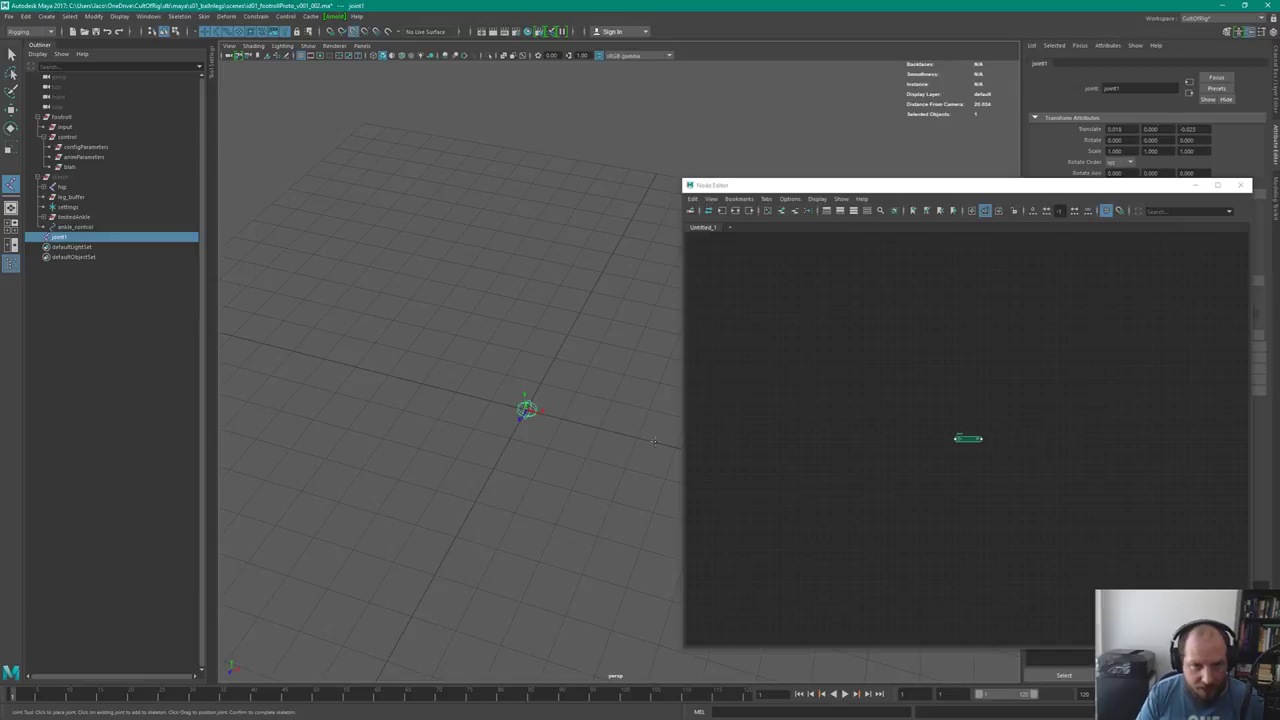
left_click(647, 444)
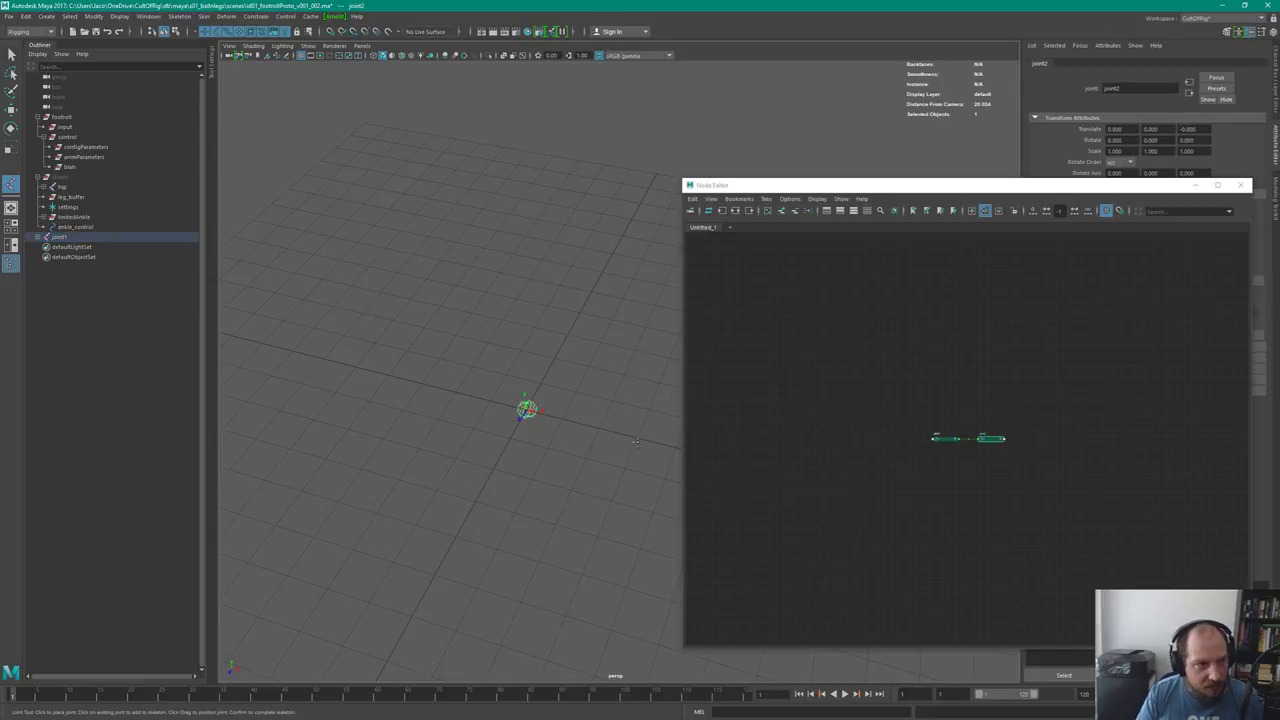
key("ctrl+z")
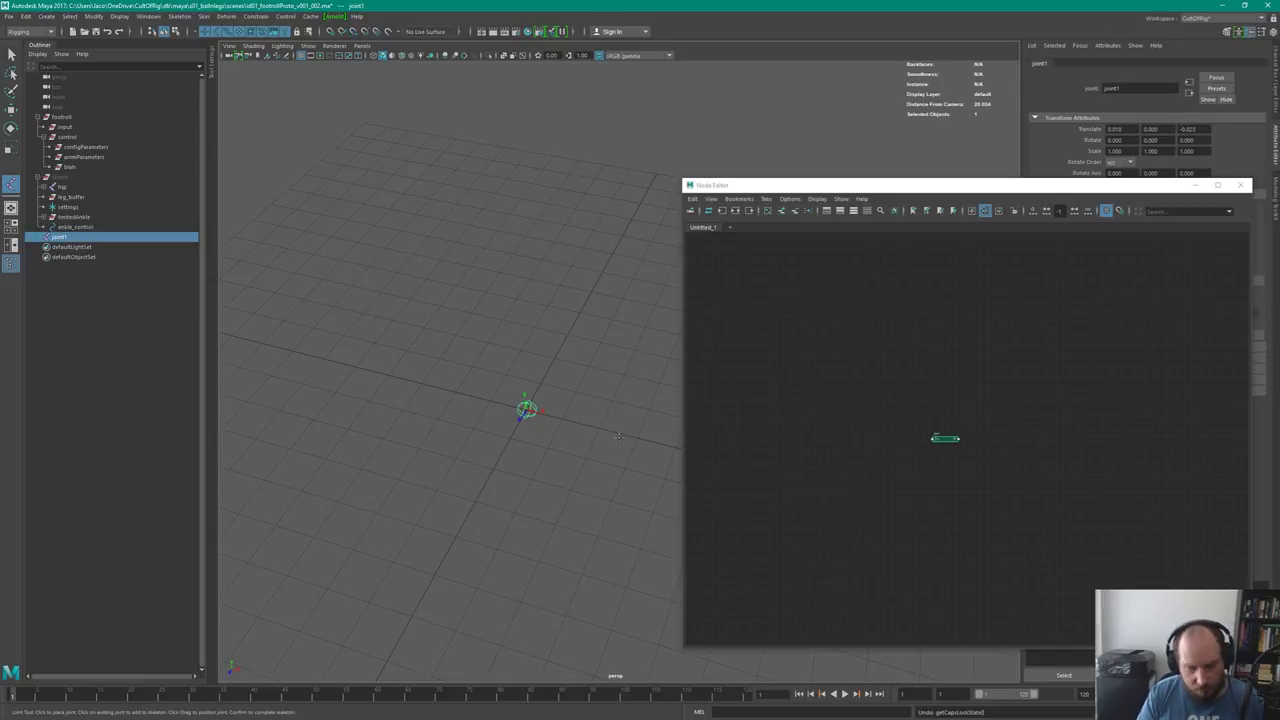
left_click(637, 437)
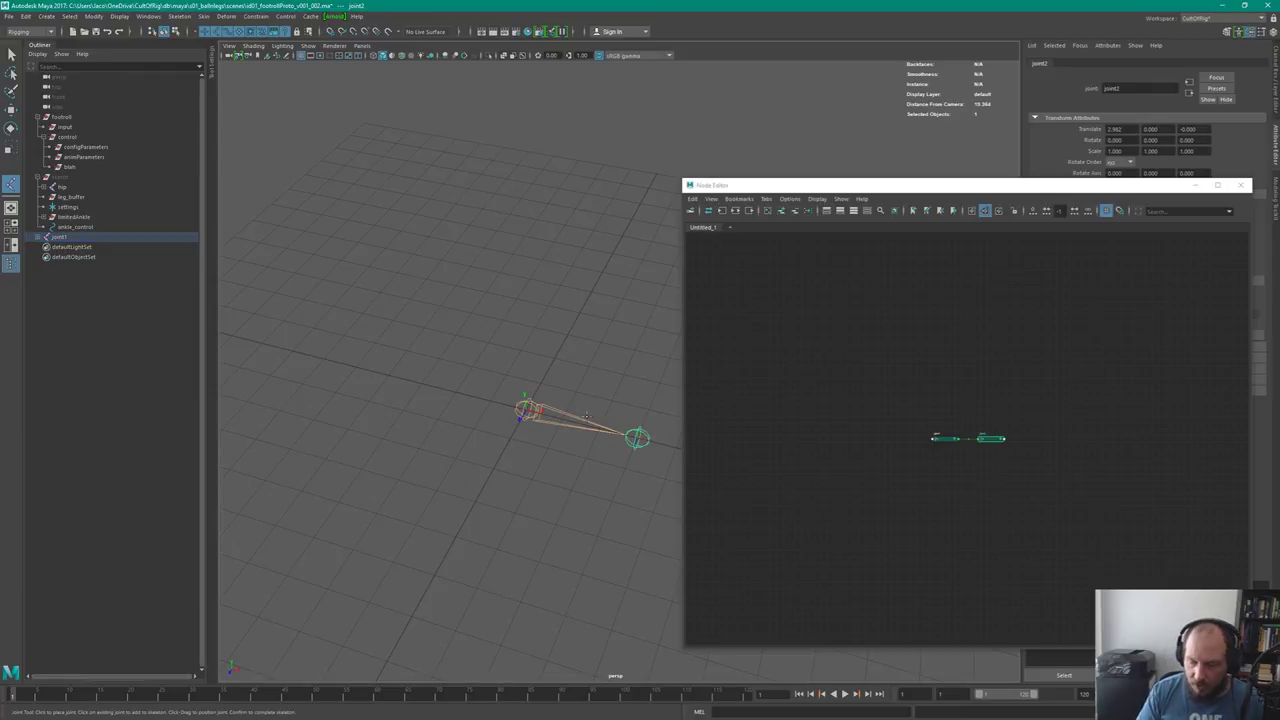
key("q")
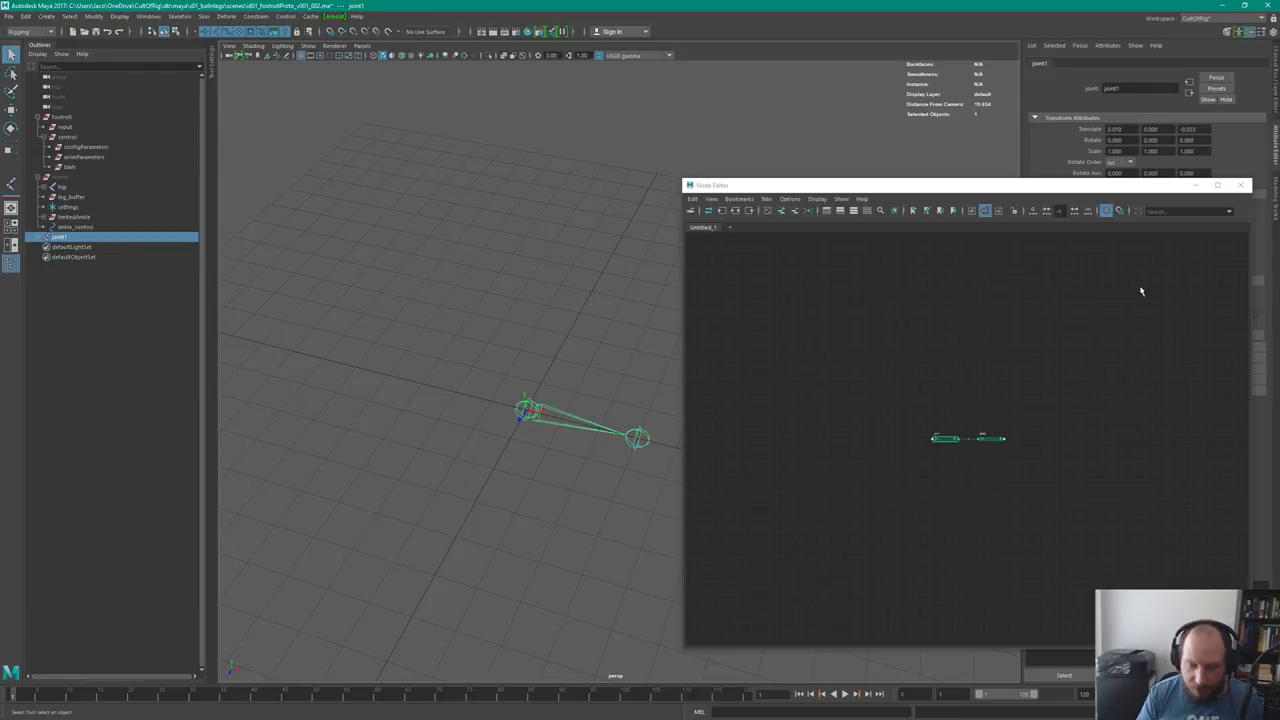
Frame the two joint nodes in the Node Editor, and shrink and move its window so the joints stay uncovered
key("a")
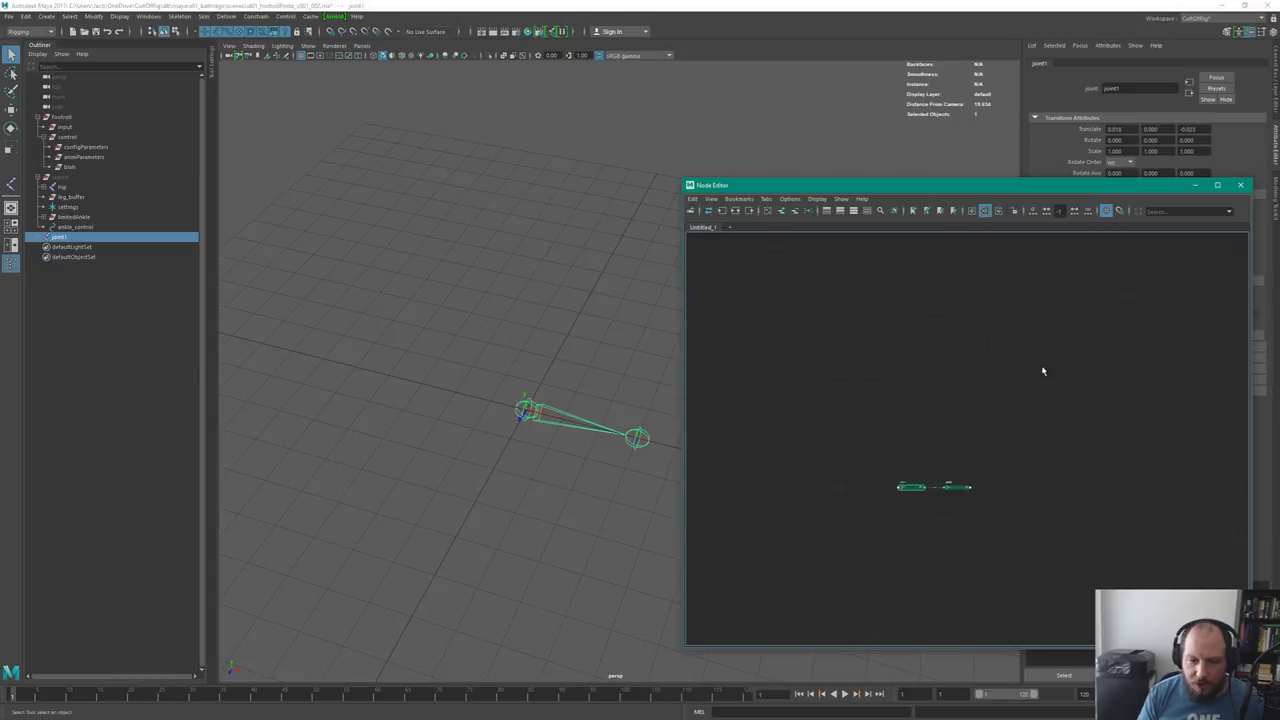
key("super+Up")
key("super+Down")
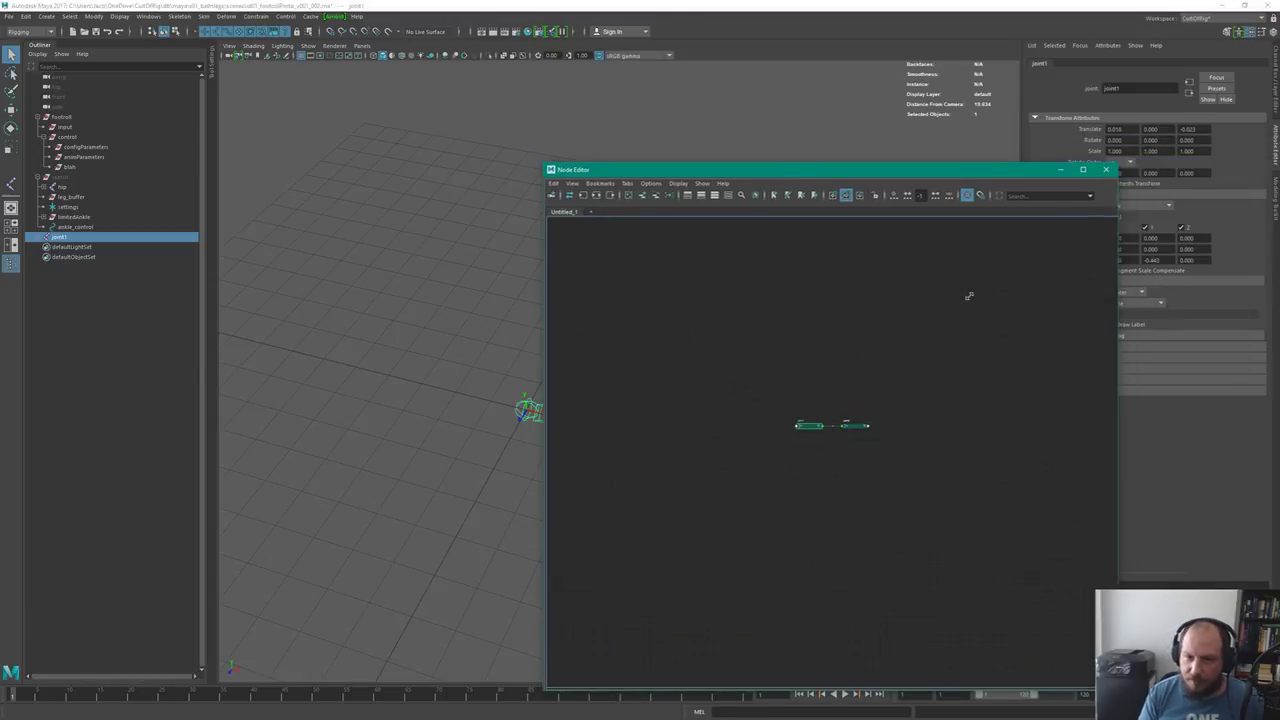
scroll(884, 411, "up", 6)
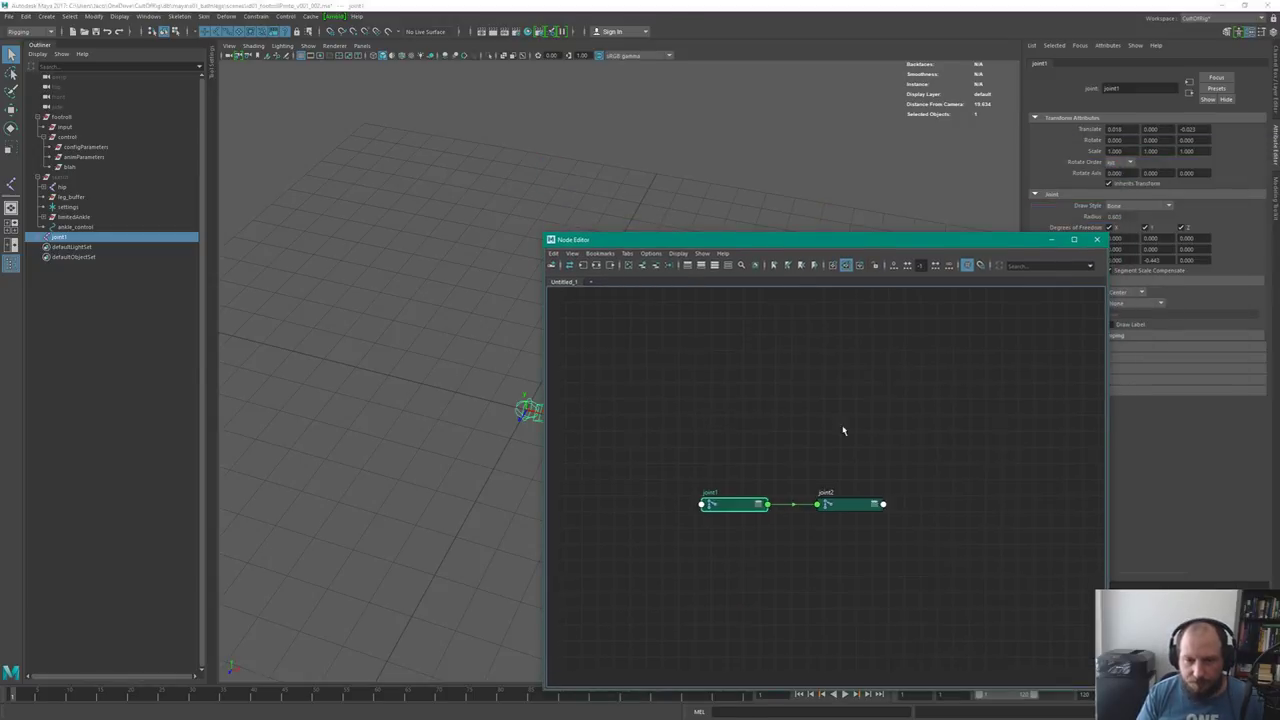
key("a")
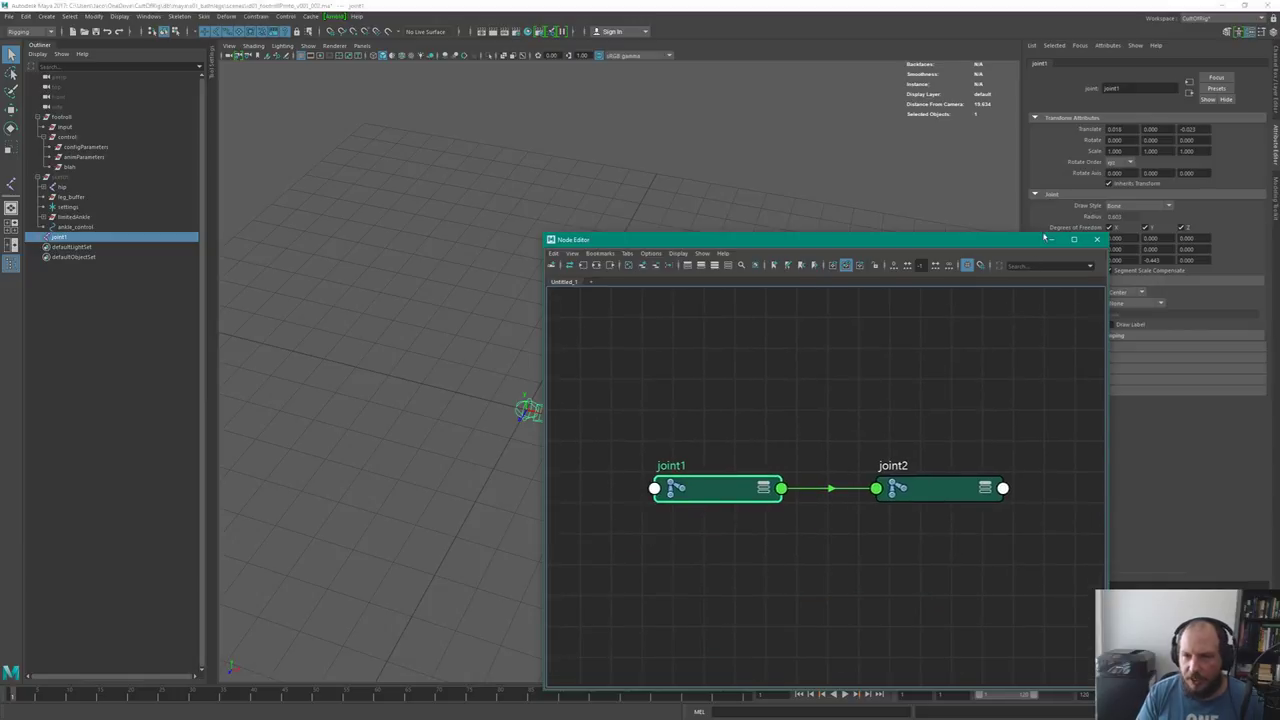
left_click_drag(1044, 237, 997, 398)
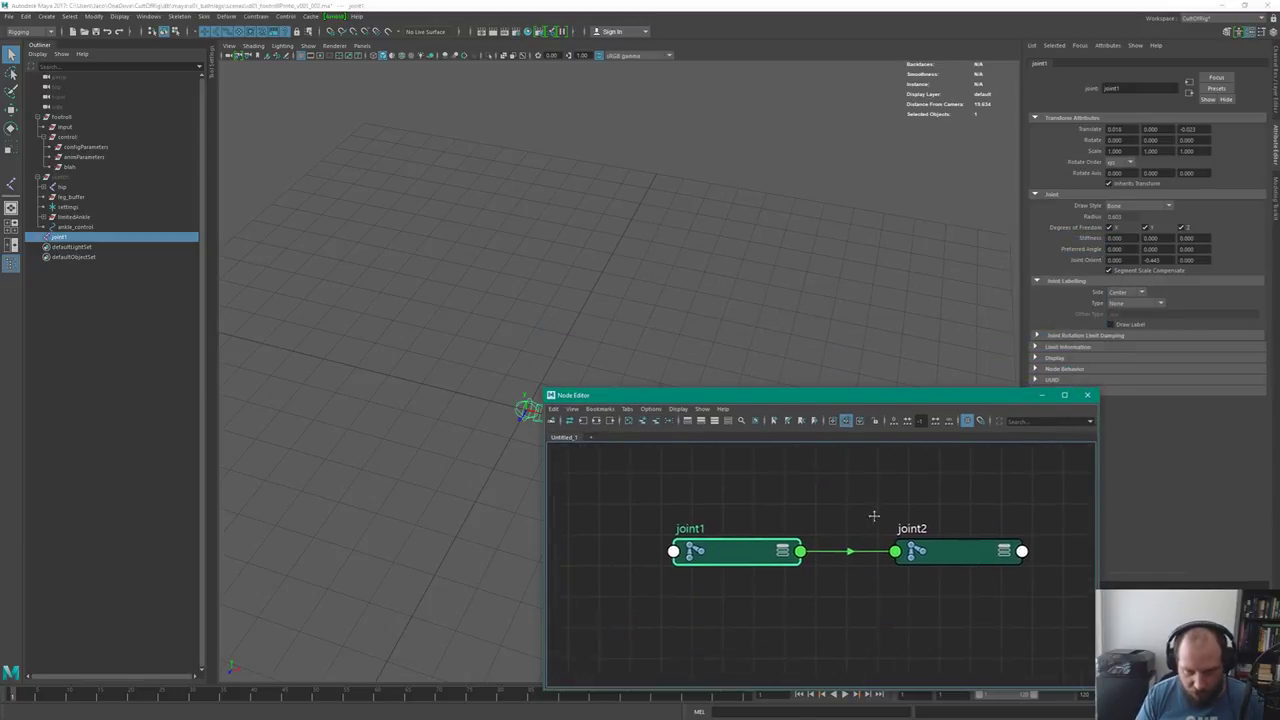
left_click_drag(890, 395, 1062, 438)
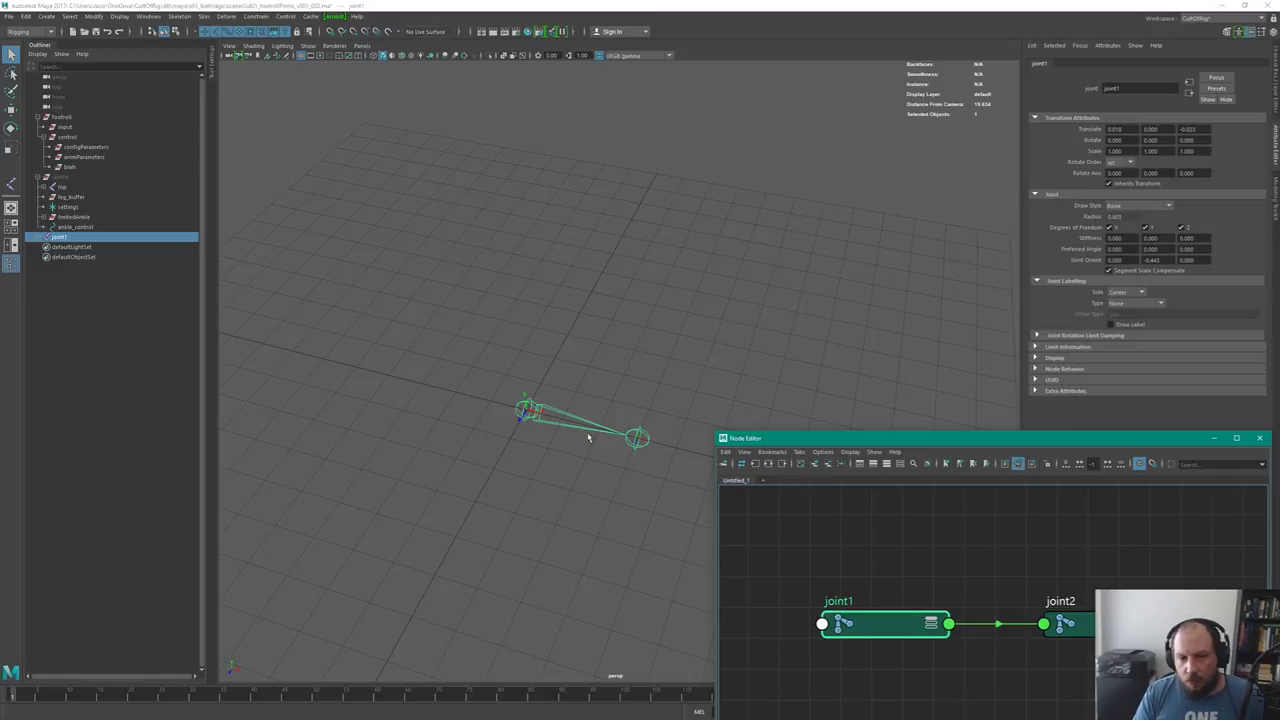
Set the Y value of joint1's Joint Orient to 0
left_click_drag(589, 437, 631, 374, "alt")
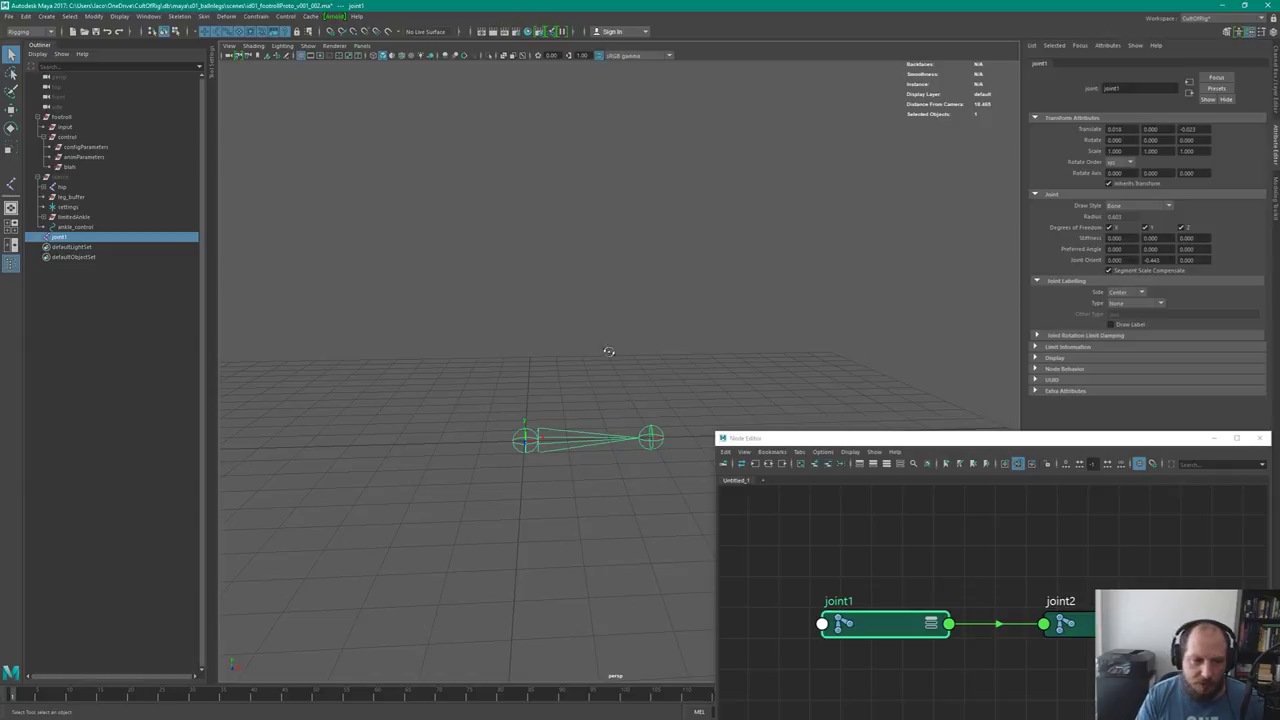
left_click_drag(606, 351, 500, 443, "alt")
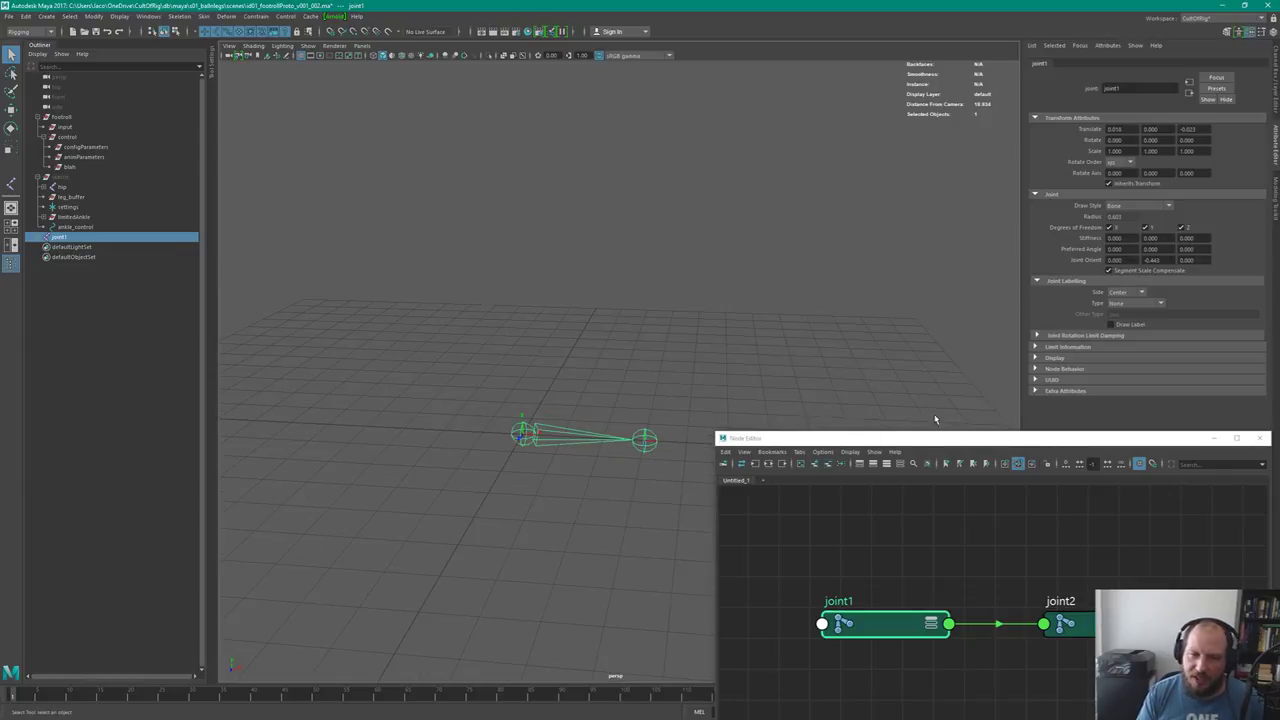
left_click(1151, 260)
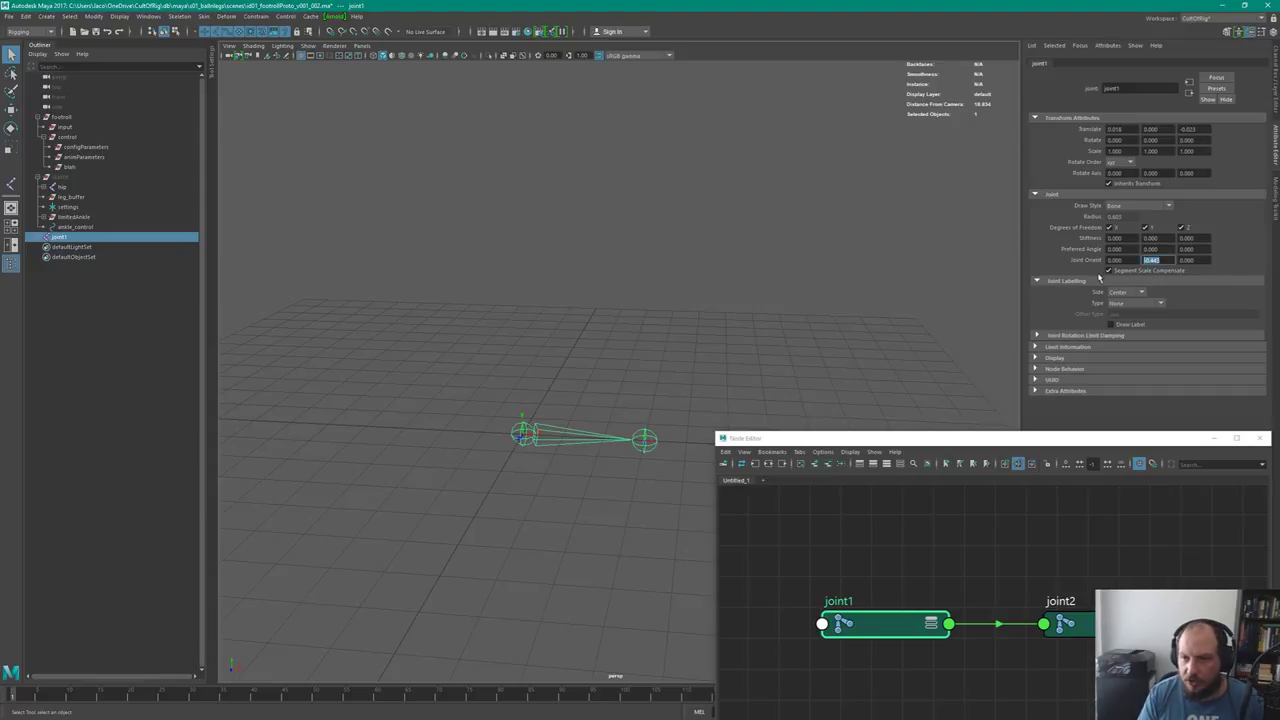
left_click(600, 351)
left_click(518, 430)
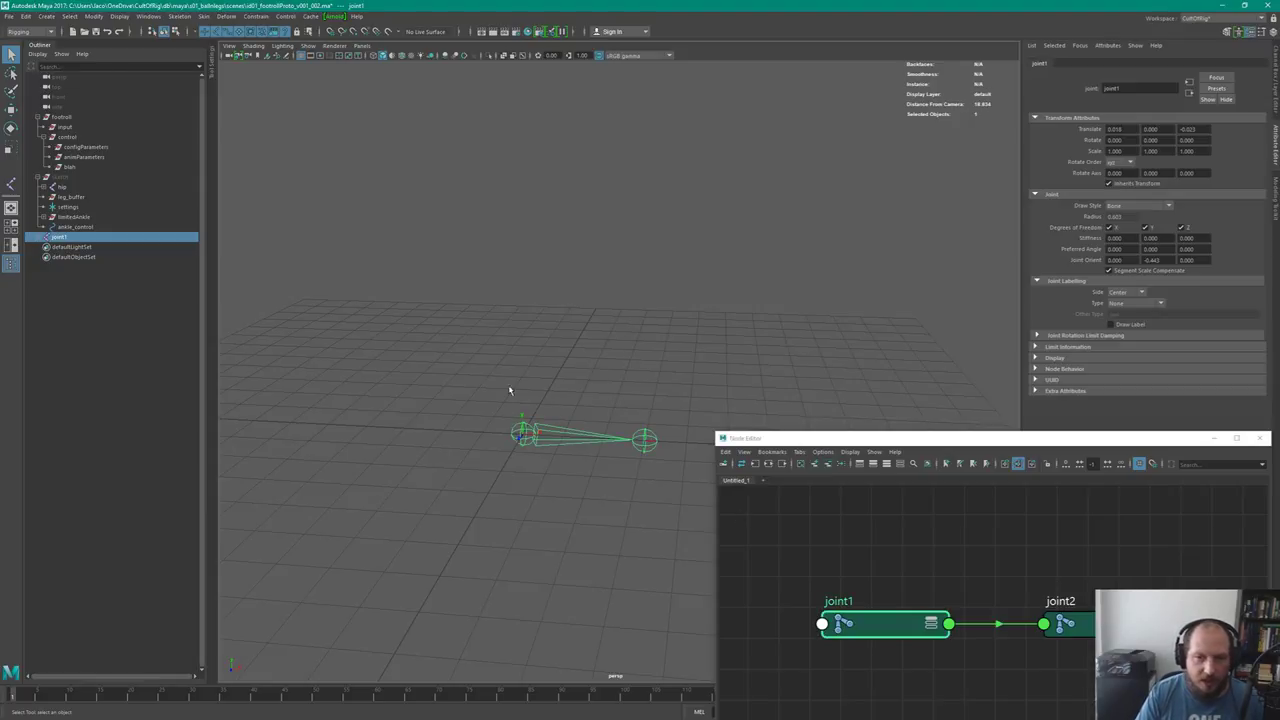
left_click(1151, 260)
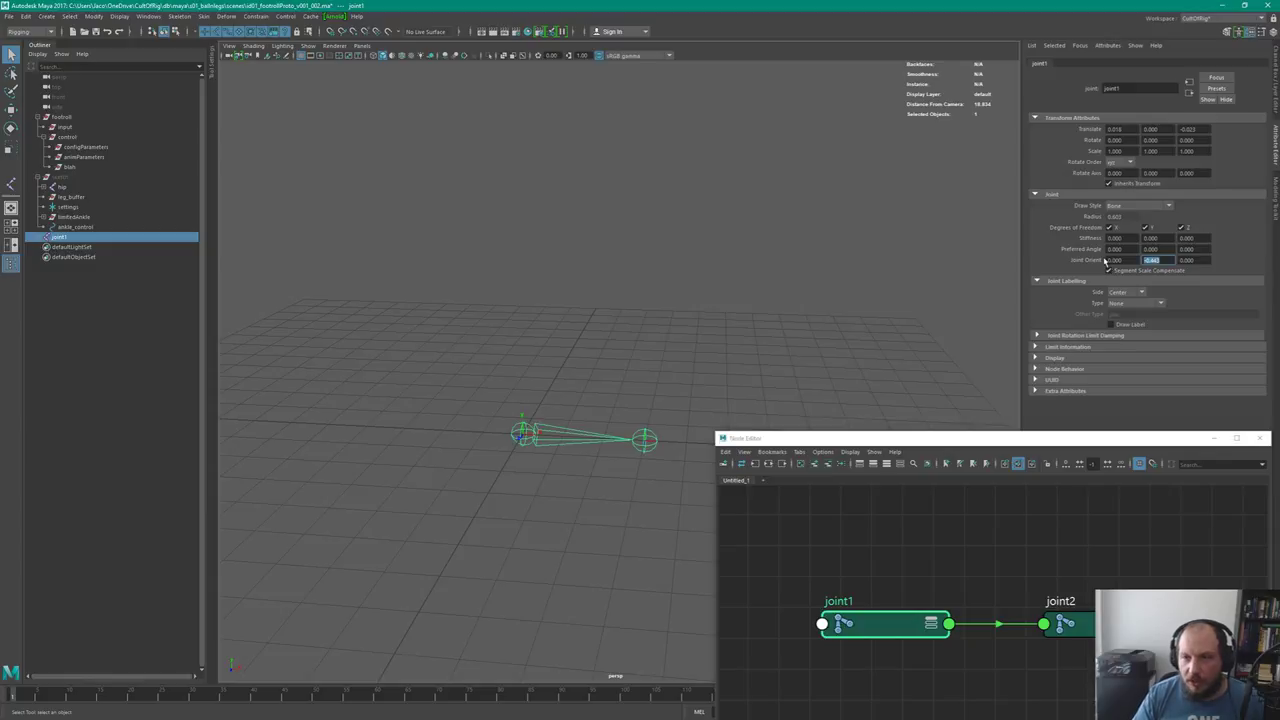
type("0")
key("Return")
Set joint1's Translate X and Translate Z to 0 so it sits exactly on the origin
left_click(1187, 128)
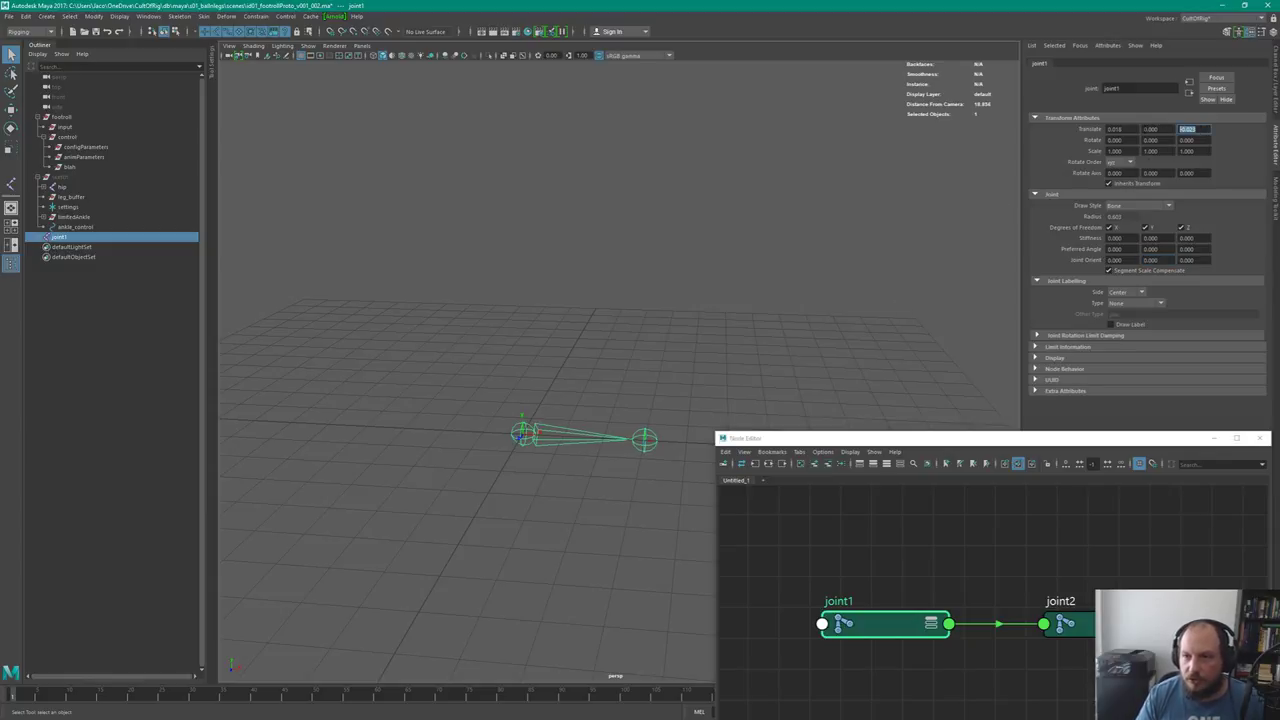
left_click(1115, 128)
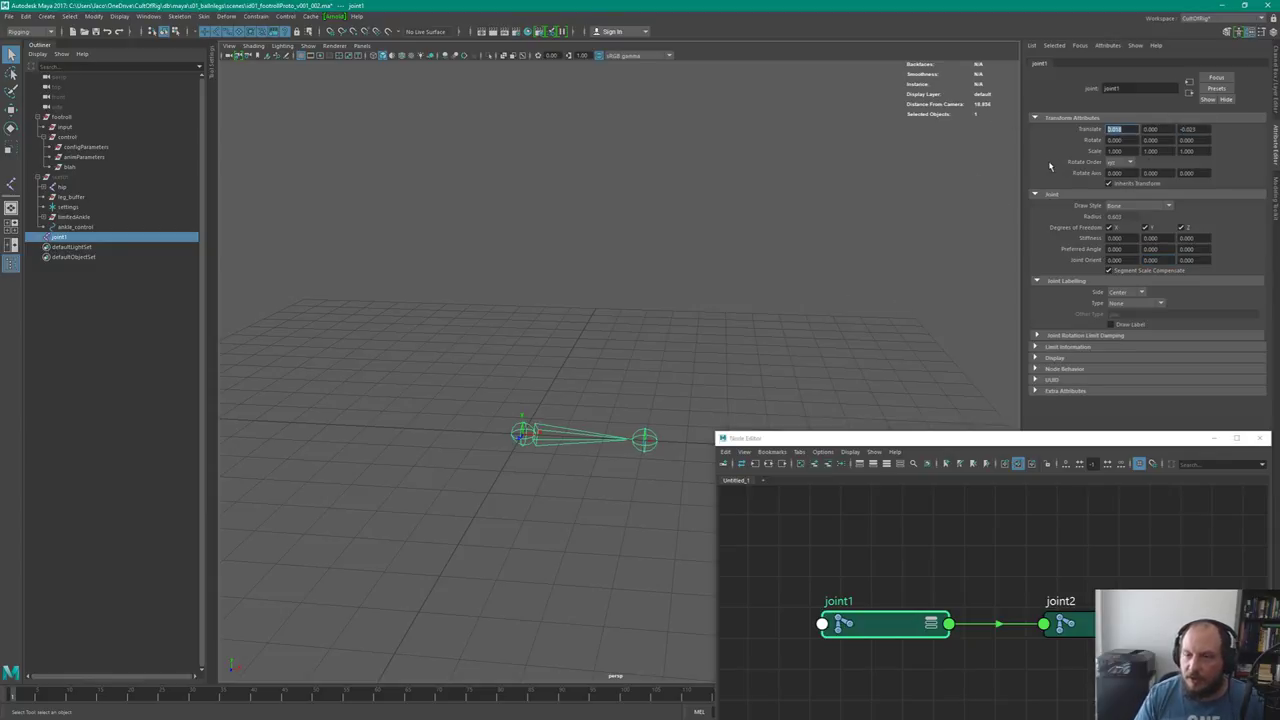
type("0")
key("Tab")
key("Tab")
type("0")
key("Return")
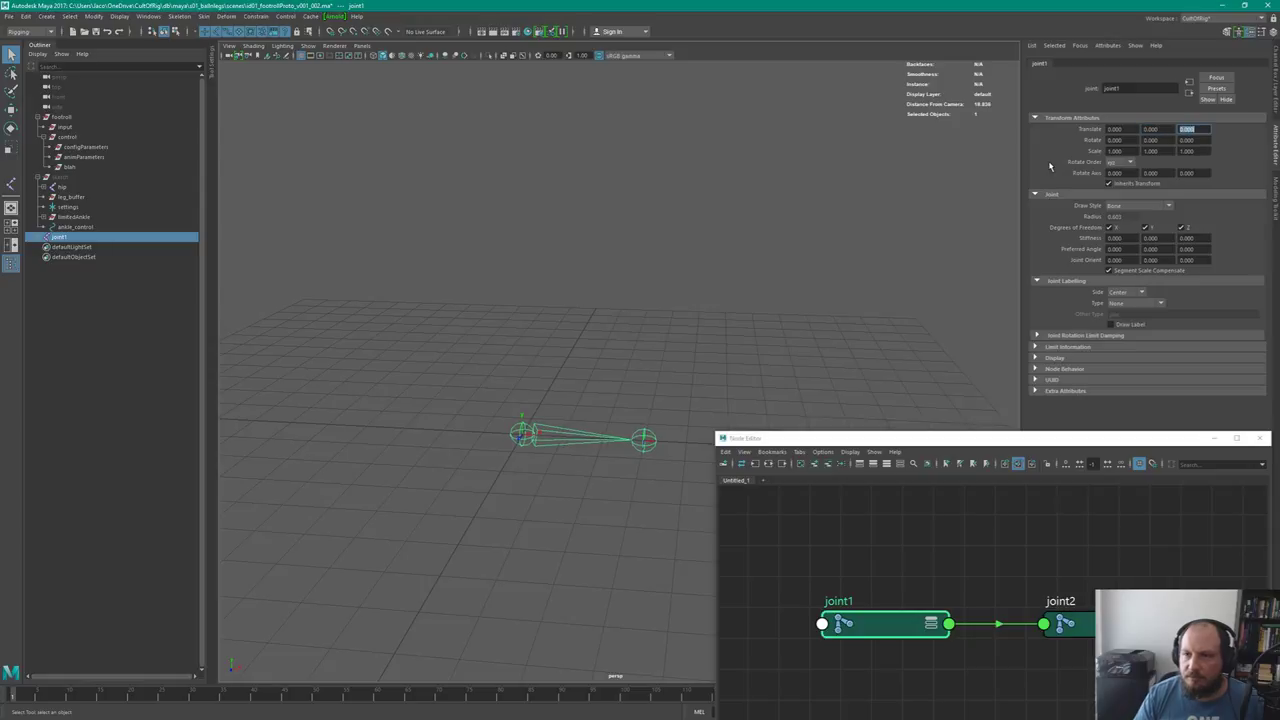
Set joint2's Joint Orient Y to 0 and its Translate X to 3
left_click(692, 395)
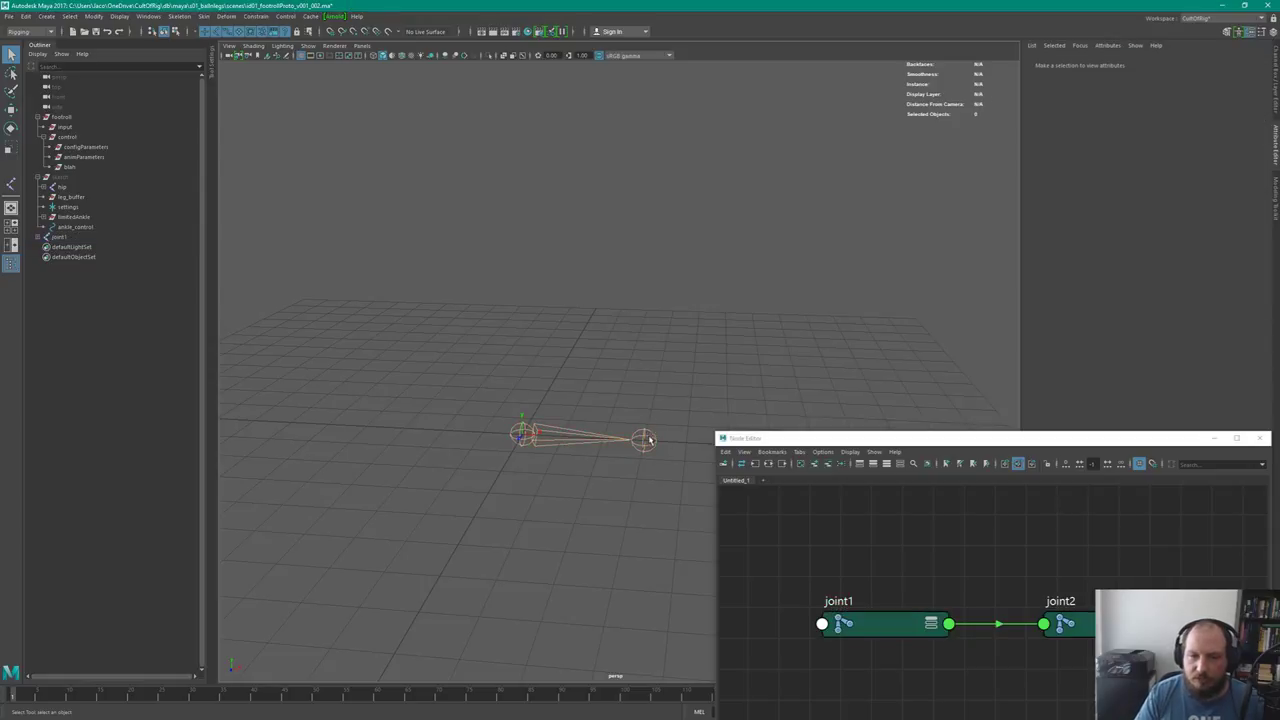
left_click(652, 434)
left_click(1150, 260)
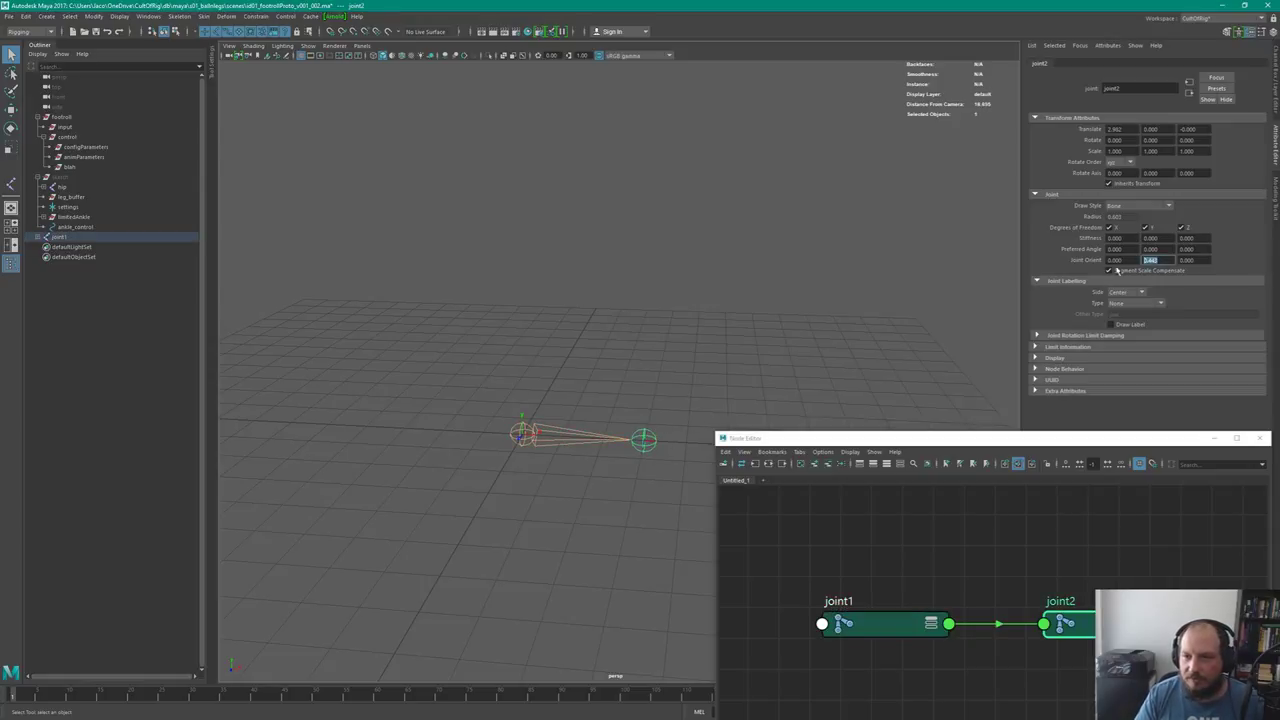
type("0")
key("Return")
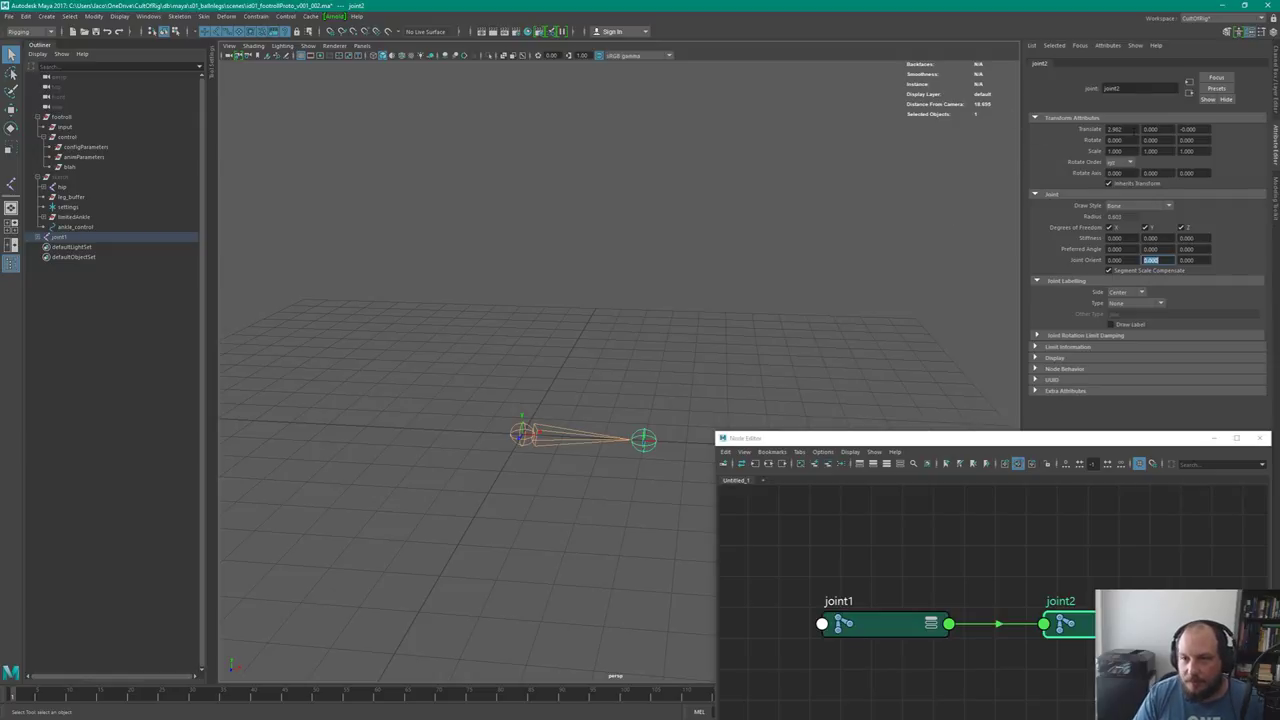
left_click(1115, 129)
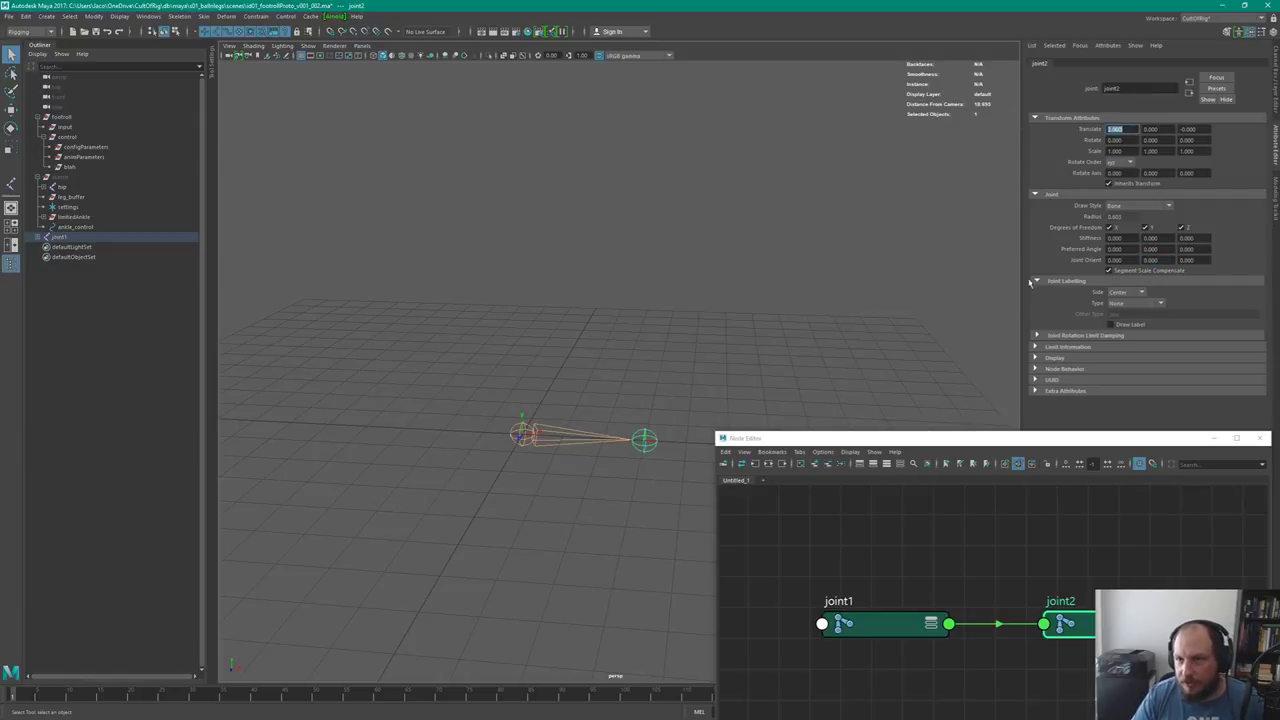
key("Up")
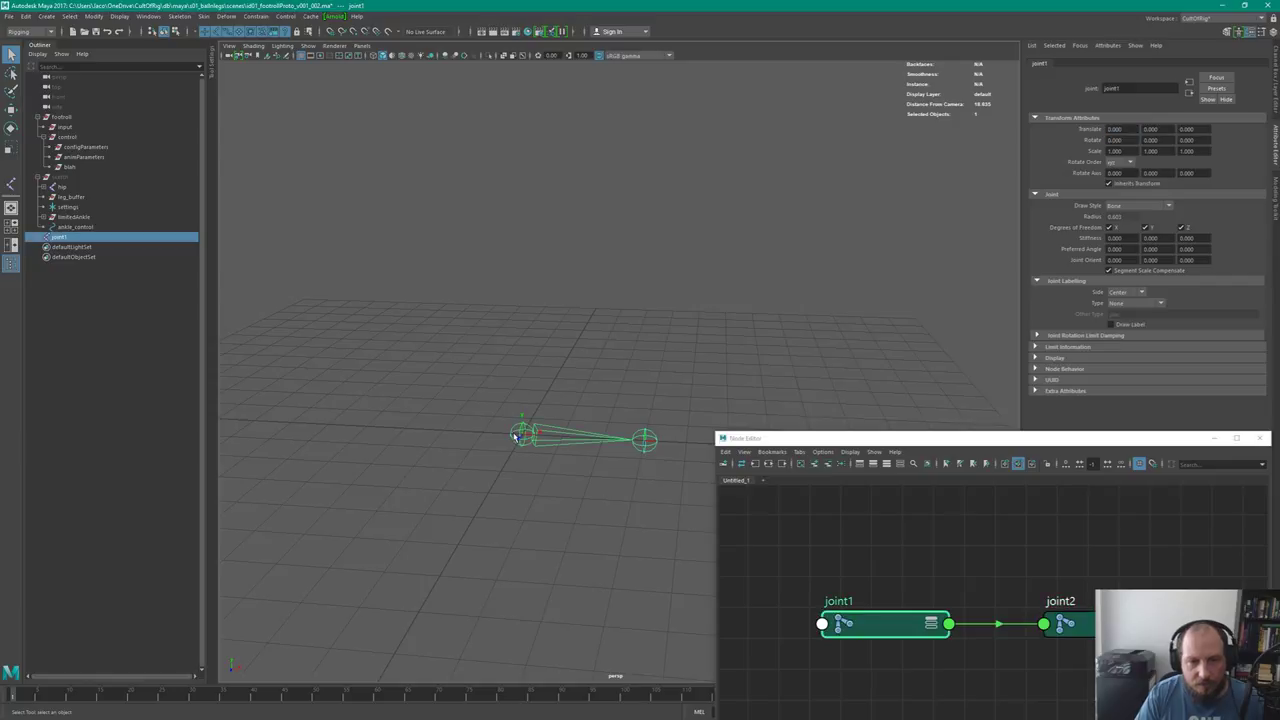
left_click_drag(586, 354, 559, 425, "alt")
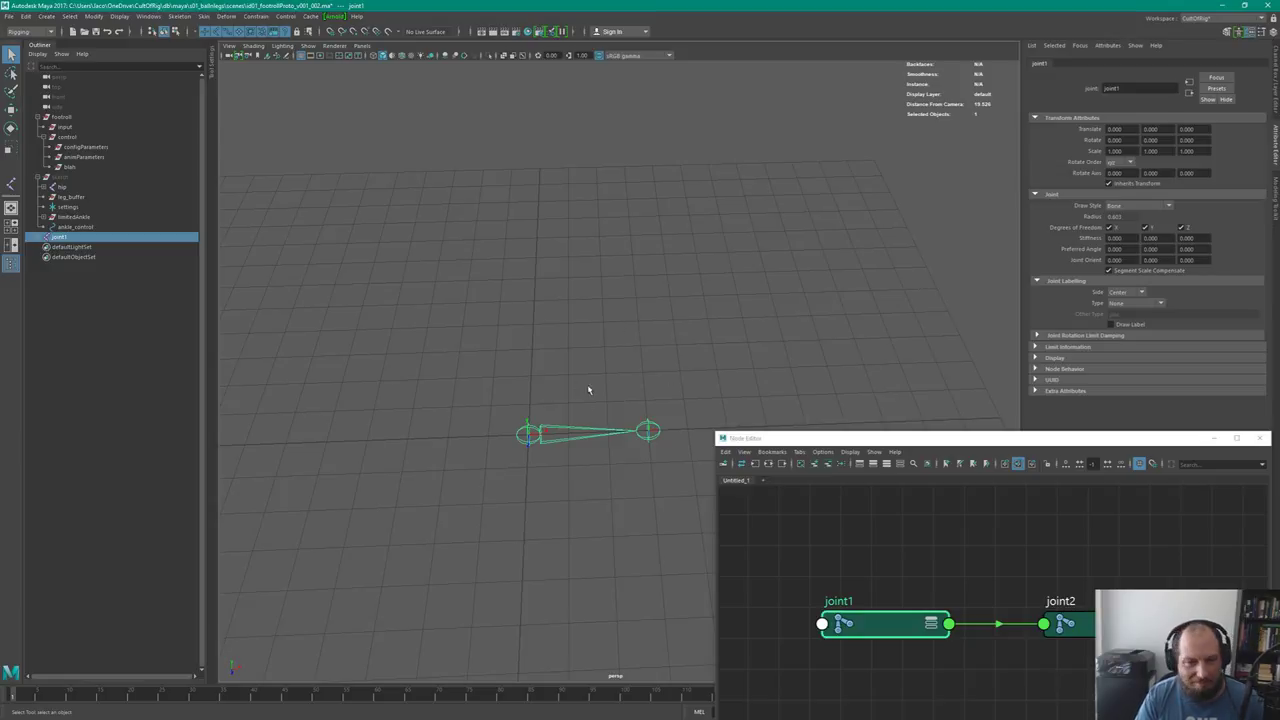
left_click_drag(588, 390, 500, 341, "alt")
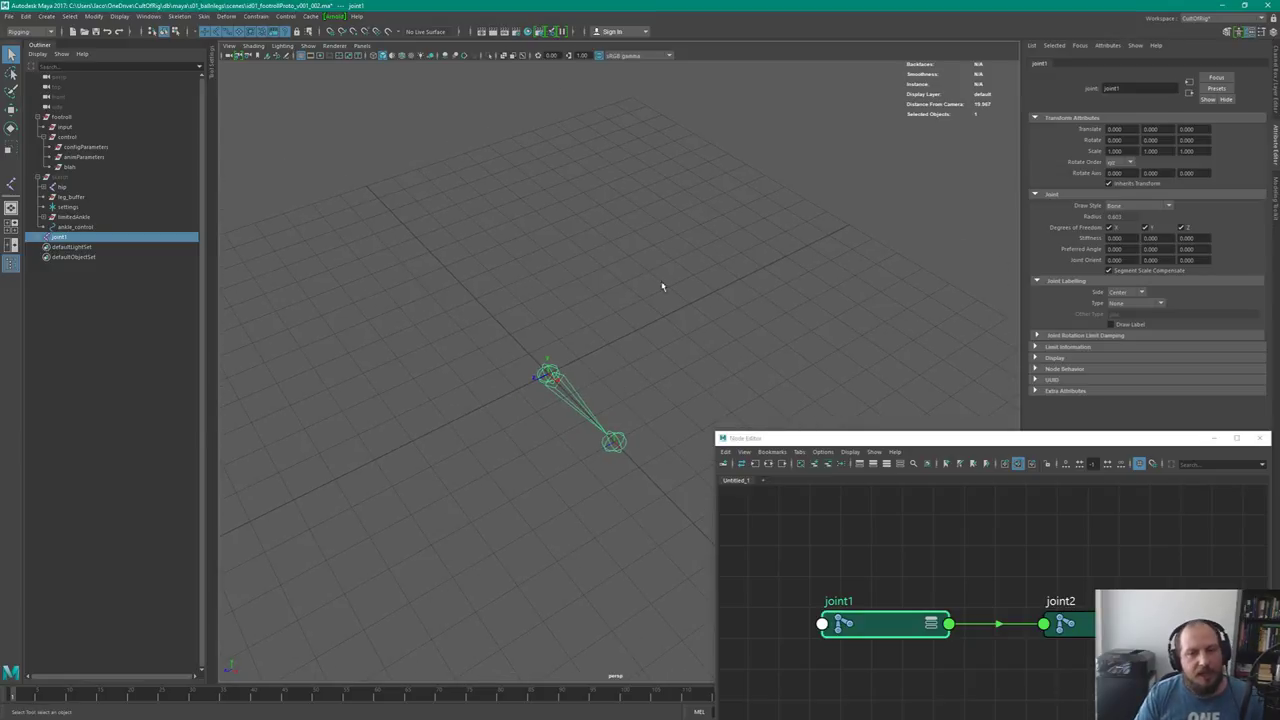
left_click(661, 287)
left_click(549, 360)
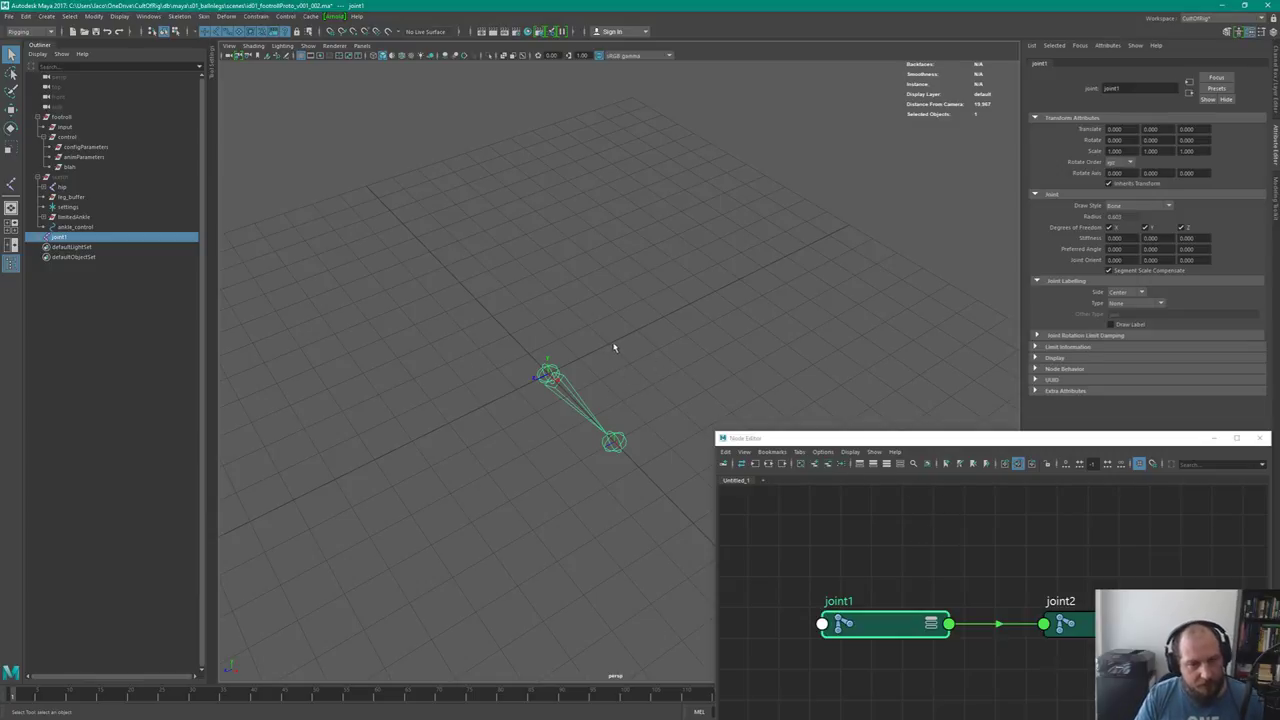
left_click_drag(610, 381, 650, 353, "alt")
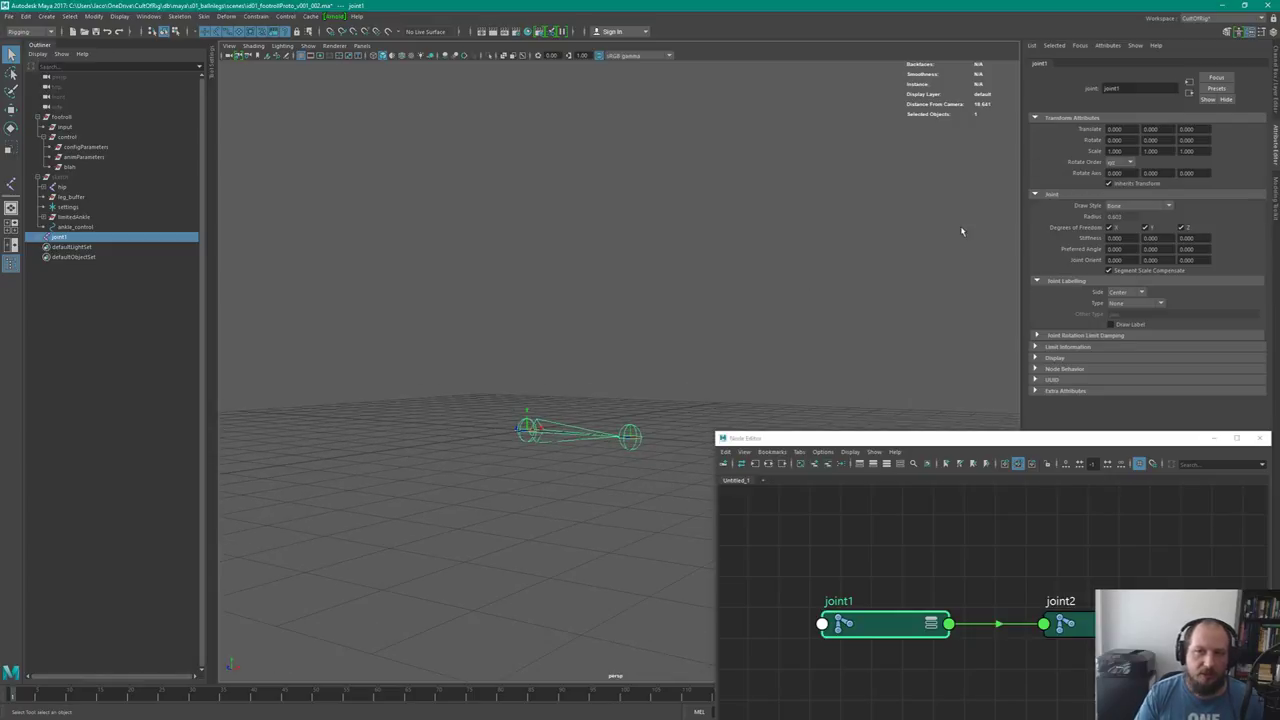
Expand joint1's hierarchy in the Outliner and select its child joint2
left_click(42, 237)
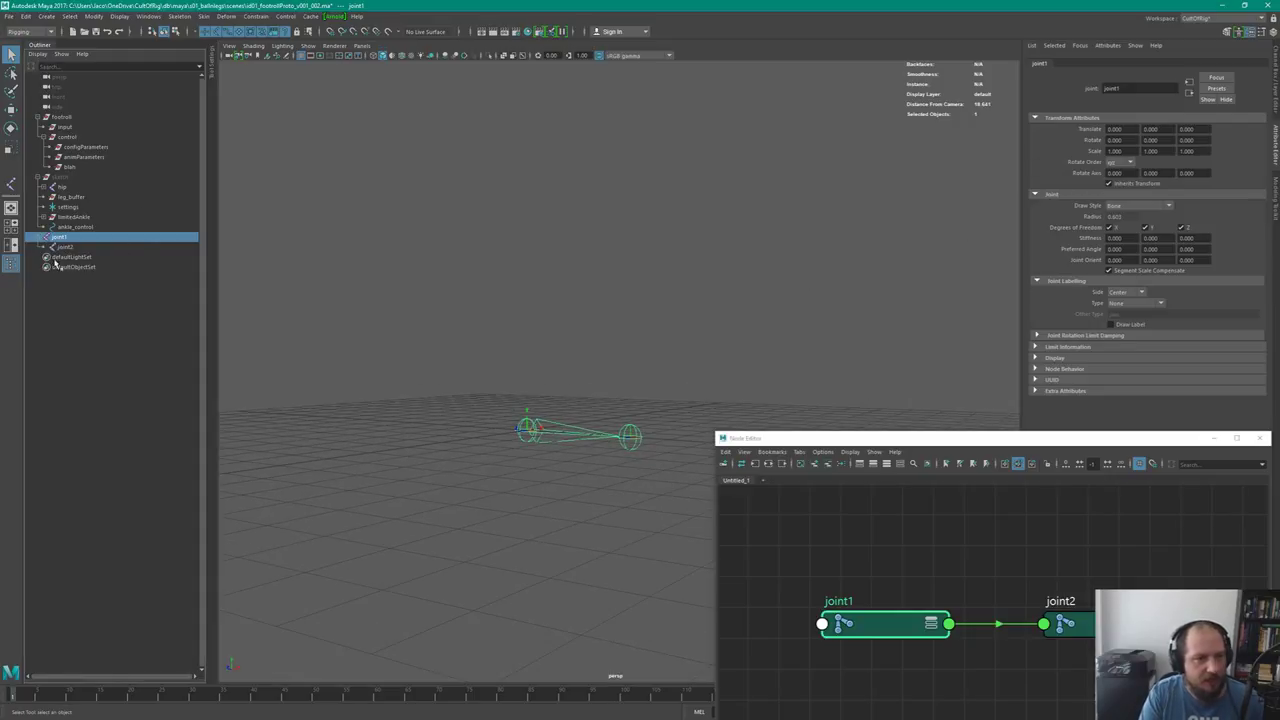
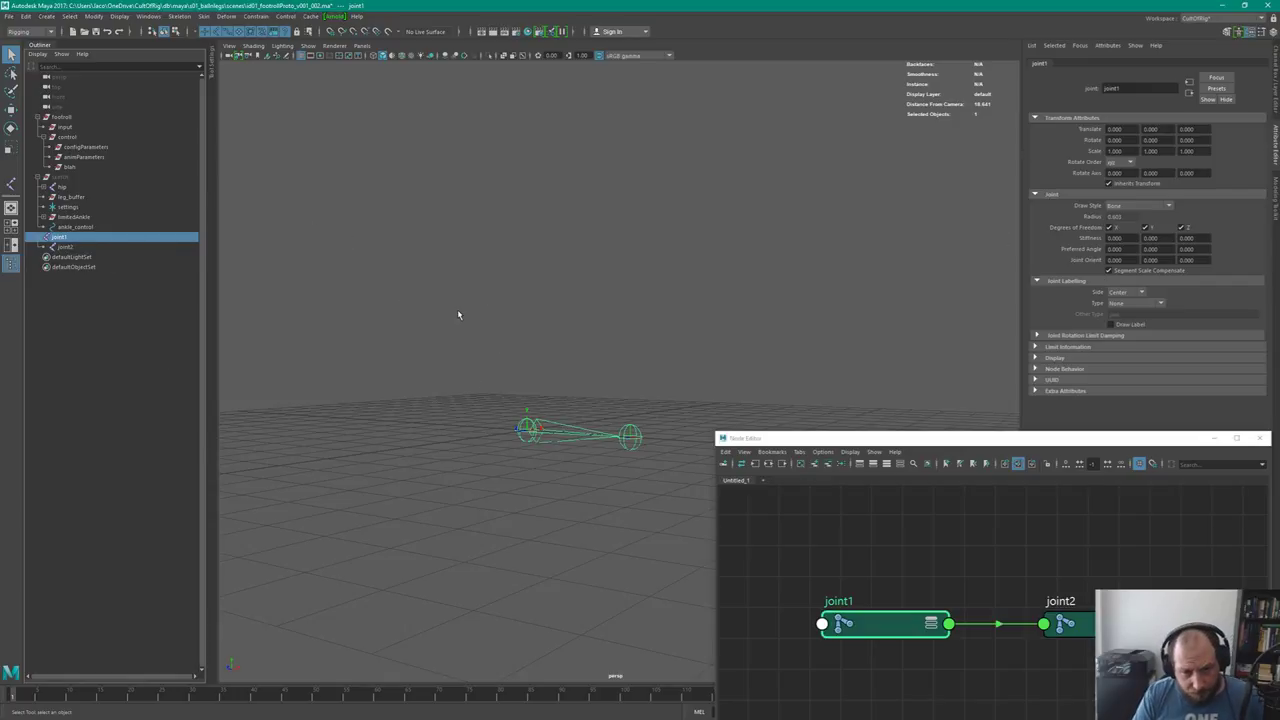
left_click(125, 248)
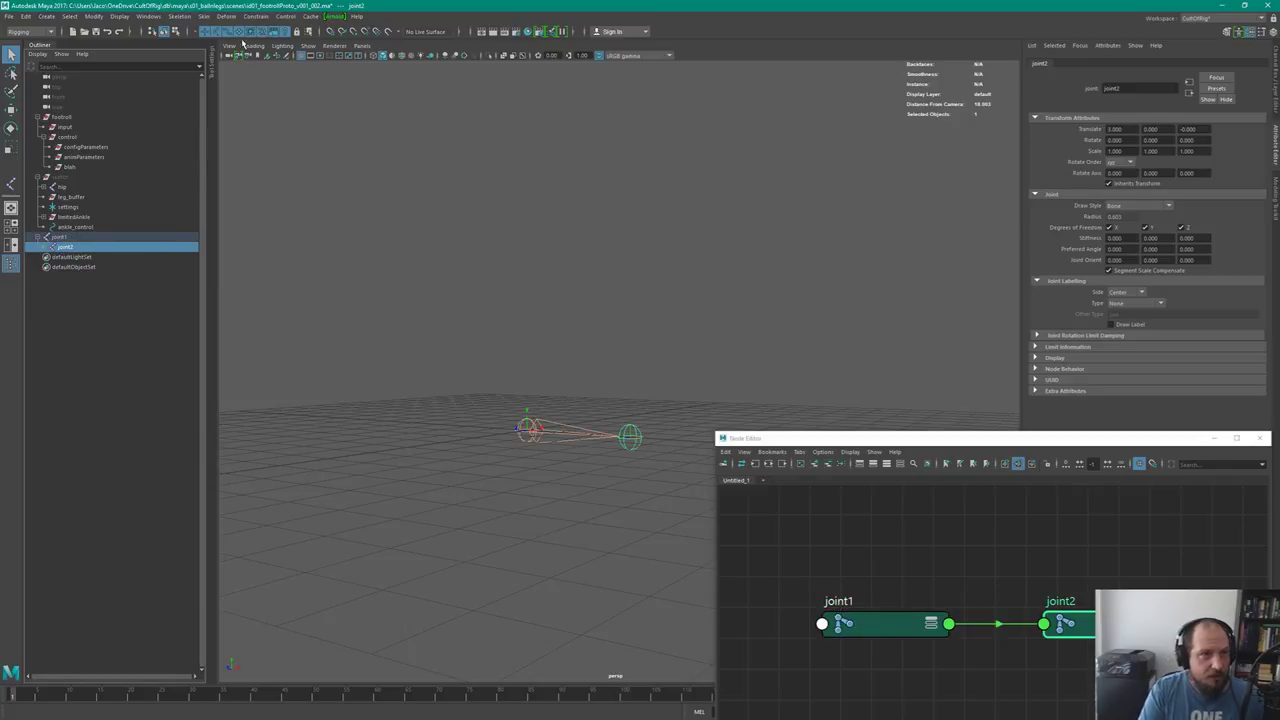
left_click(451, 234)
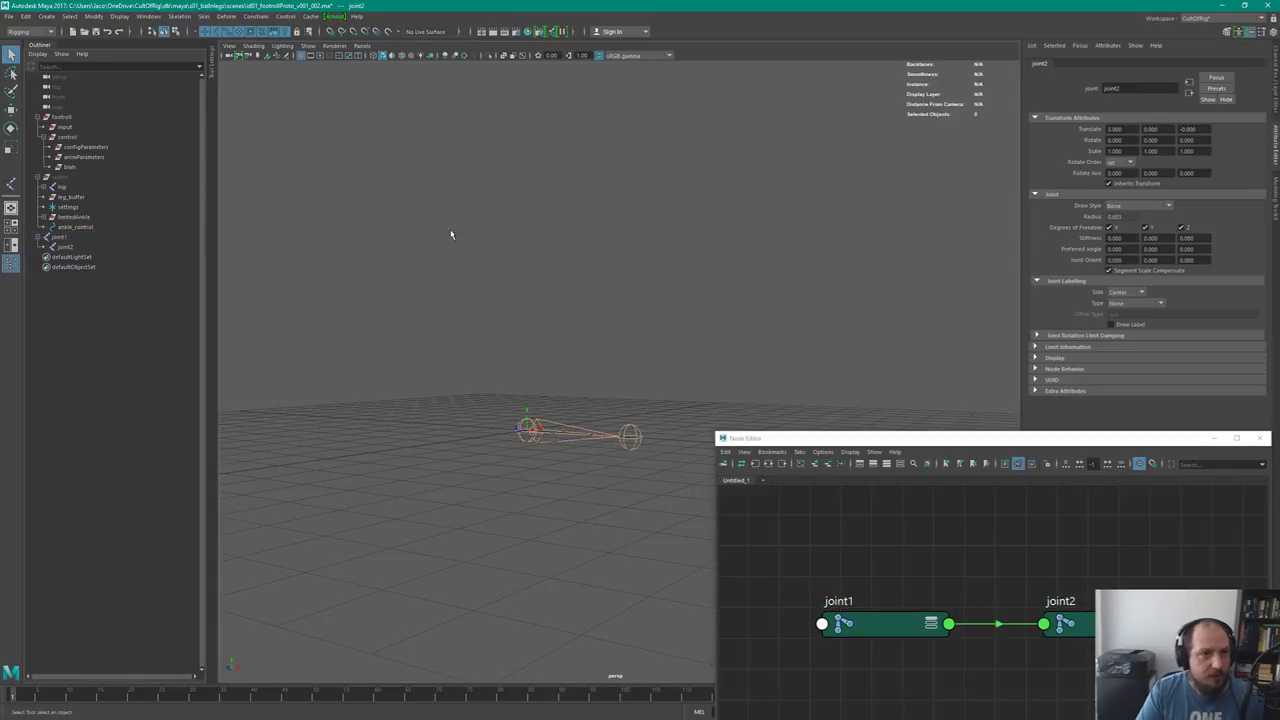
left_click(90, 237)
left_click(104, 247)
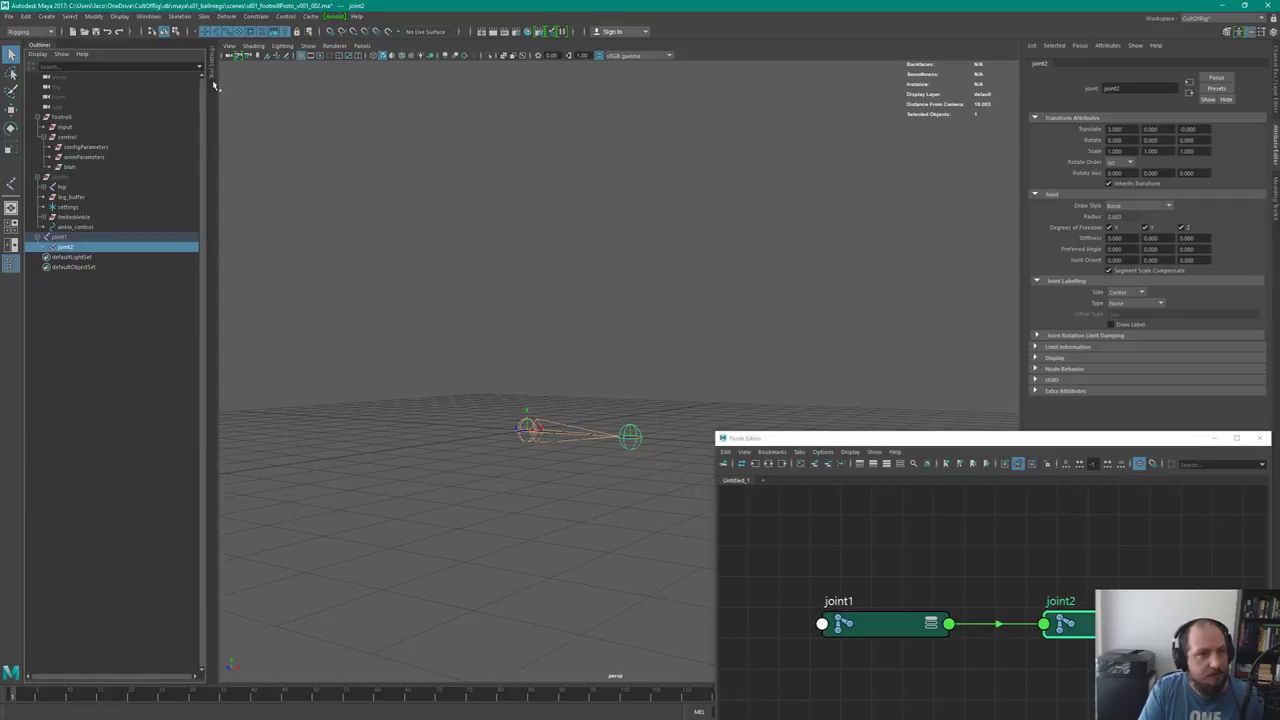
left_click(179, 16)
left_click(114, 177)
Rename the blah group under control as guideParameters
left_click(88, 157)
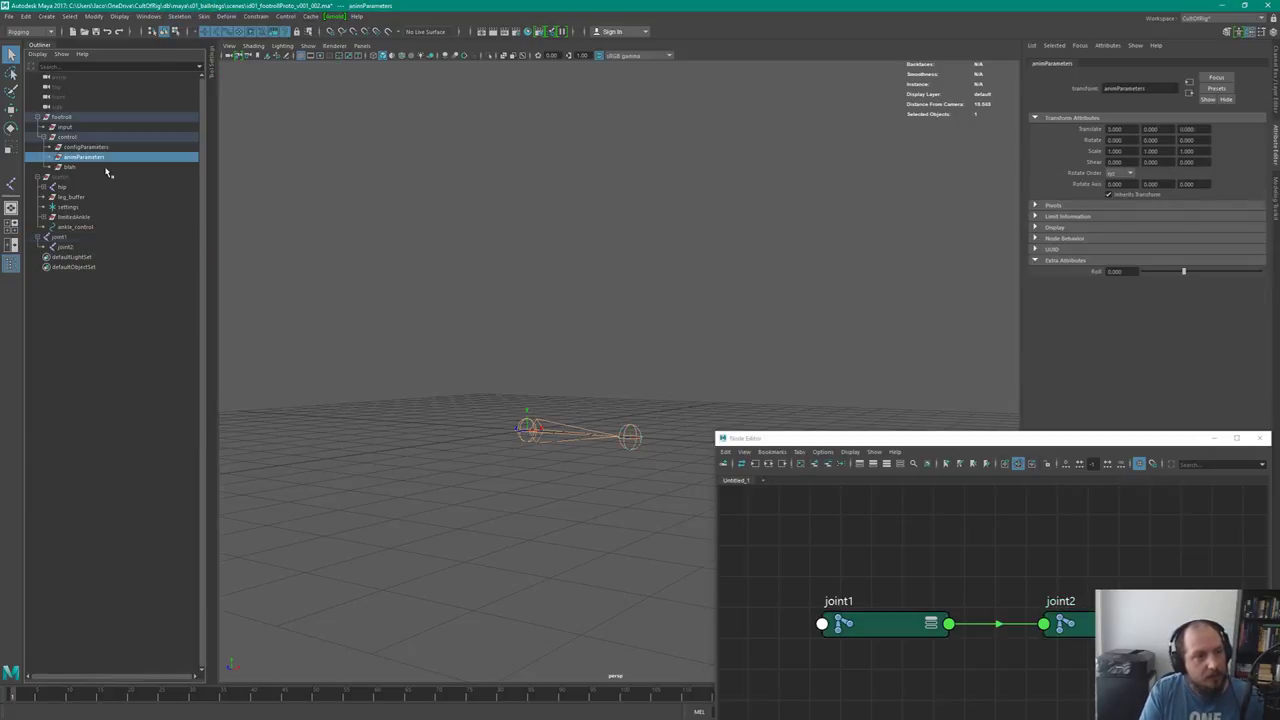
double_click(82, 168)
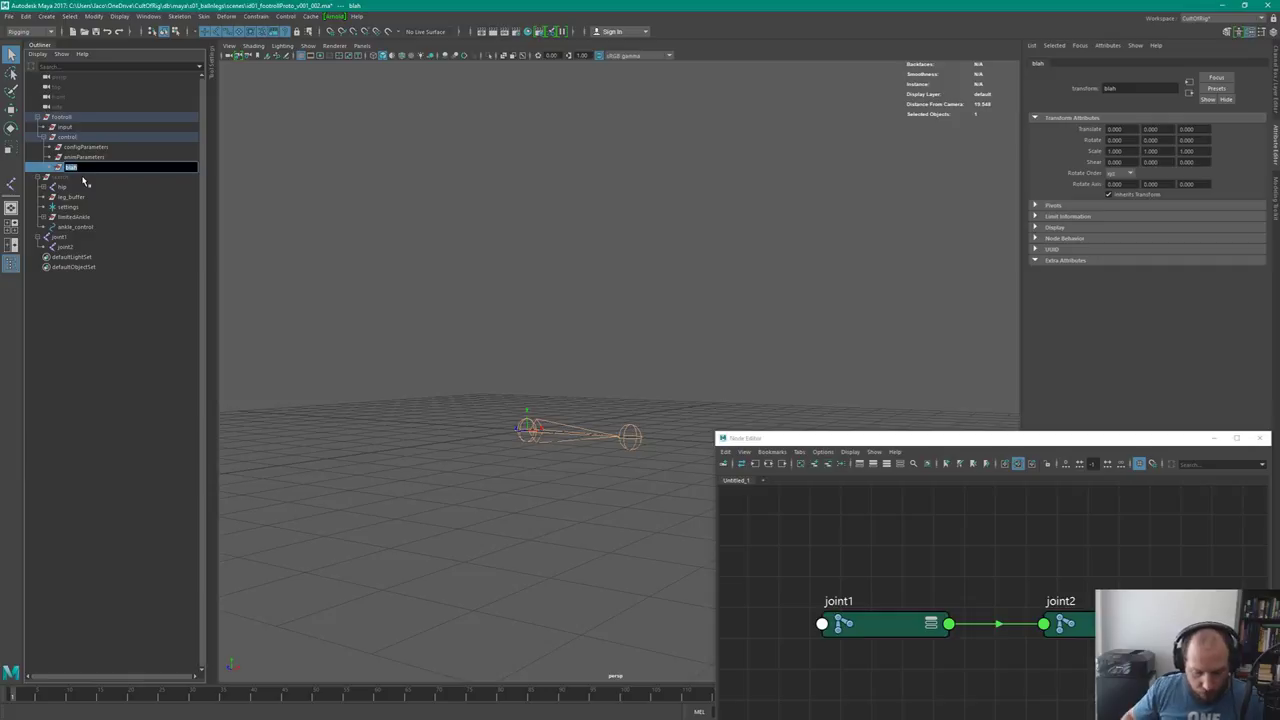
type("guideParameters")
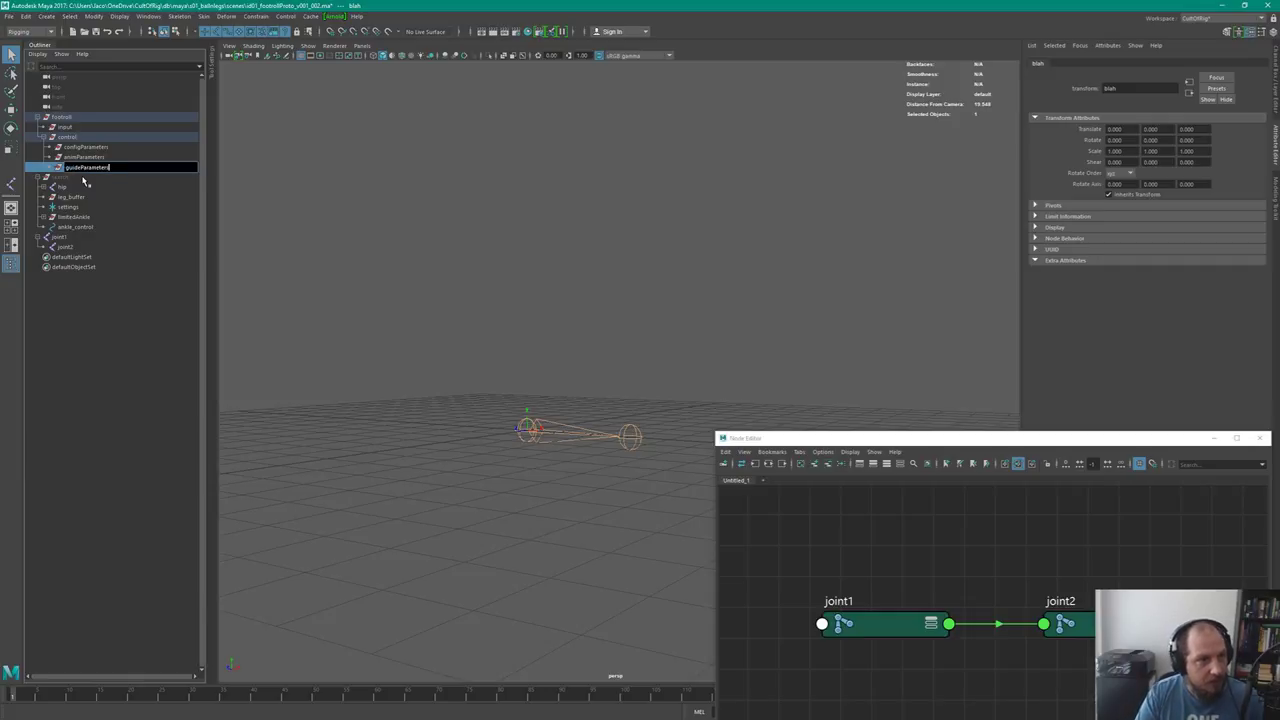
key("Return")
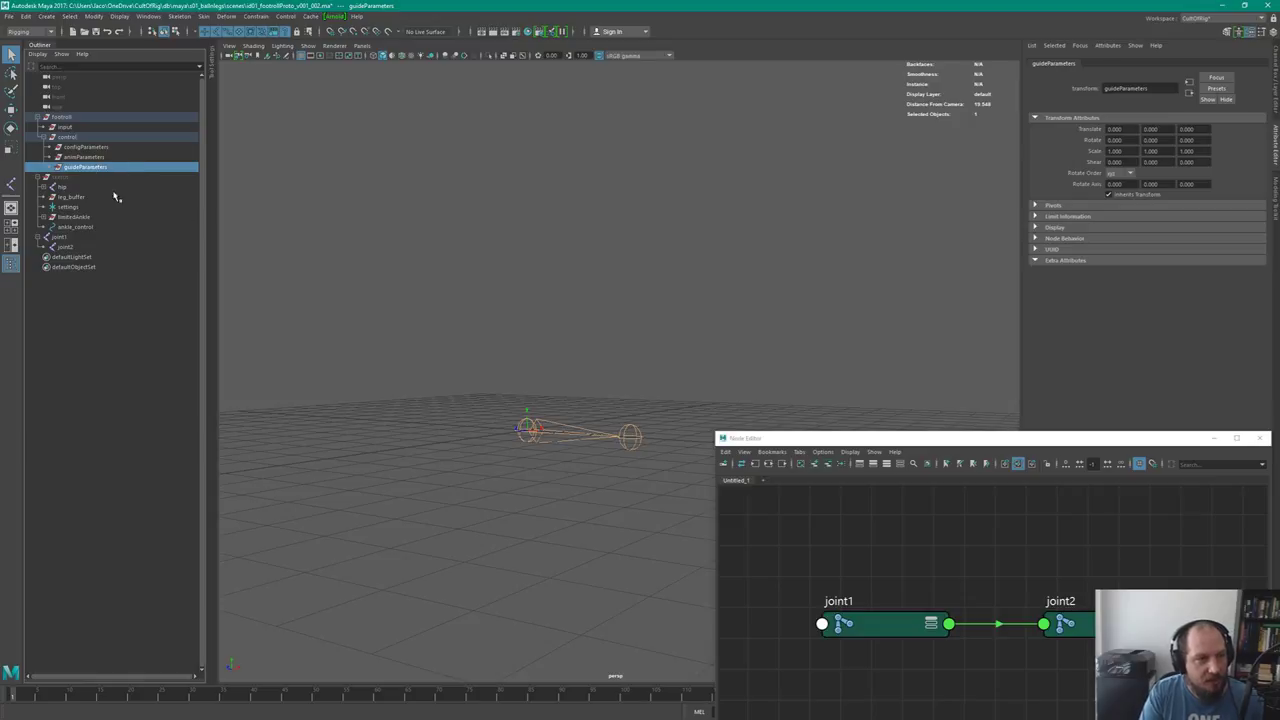
Create a separate joint on the grid's X axis at X 6, in line beyond joint2
left_click(68, 246)
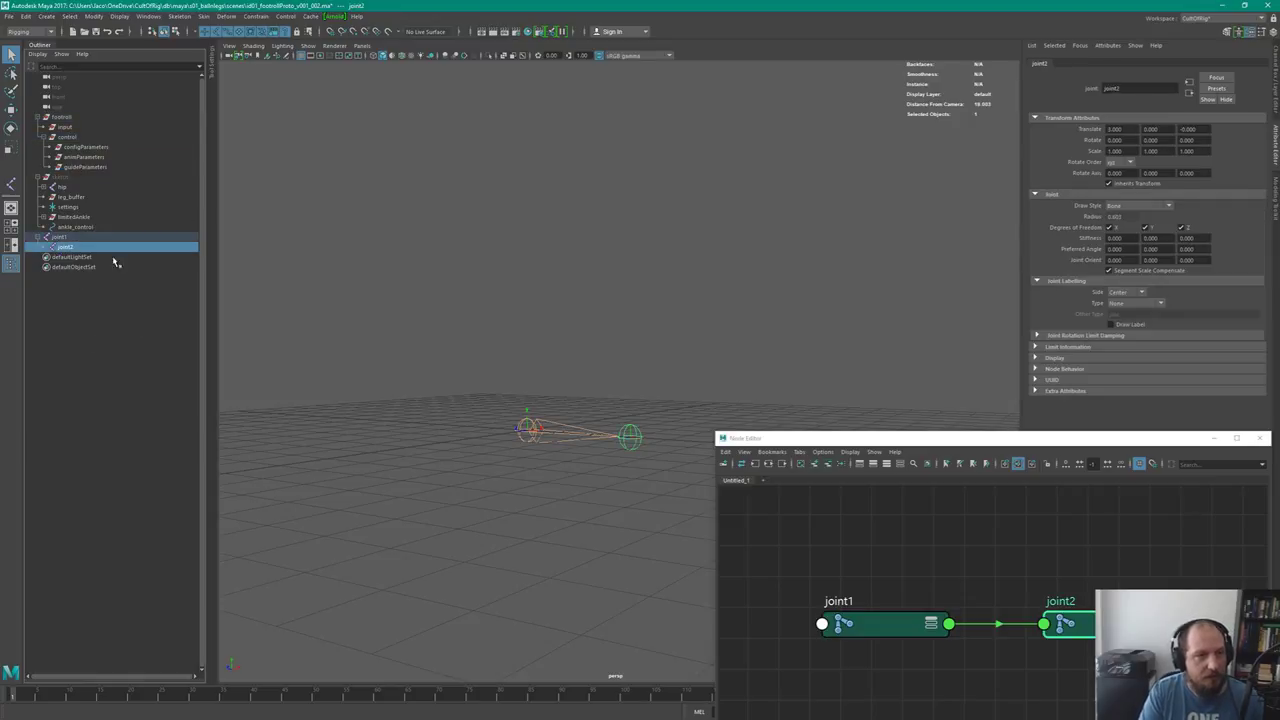
left_click(179, 16)
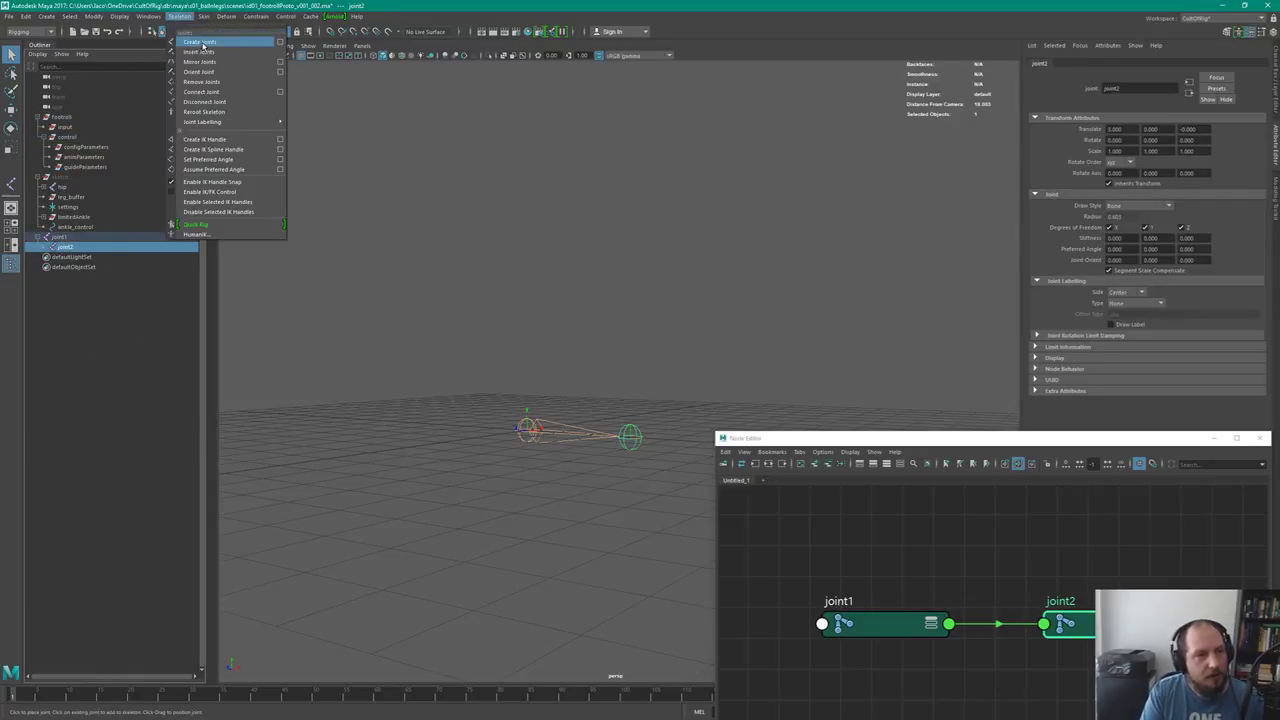
left_click(200, 47)
mouse_move(638, 414)
left_mouse_down("alt")
mouse_move(634, 354)
mouse_move(571, 354)
mouse_move(630, 422)
left_mouse_up("alt")
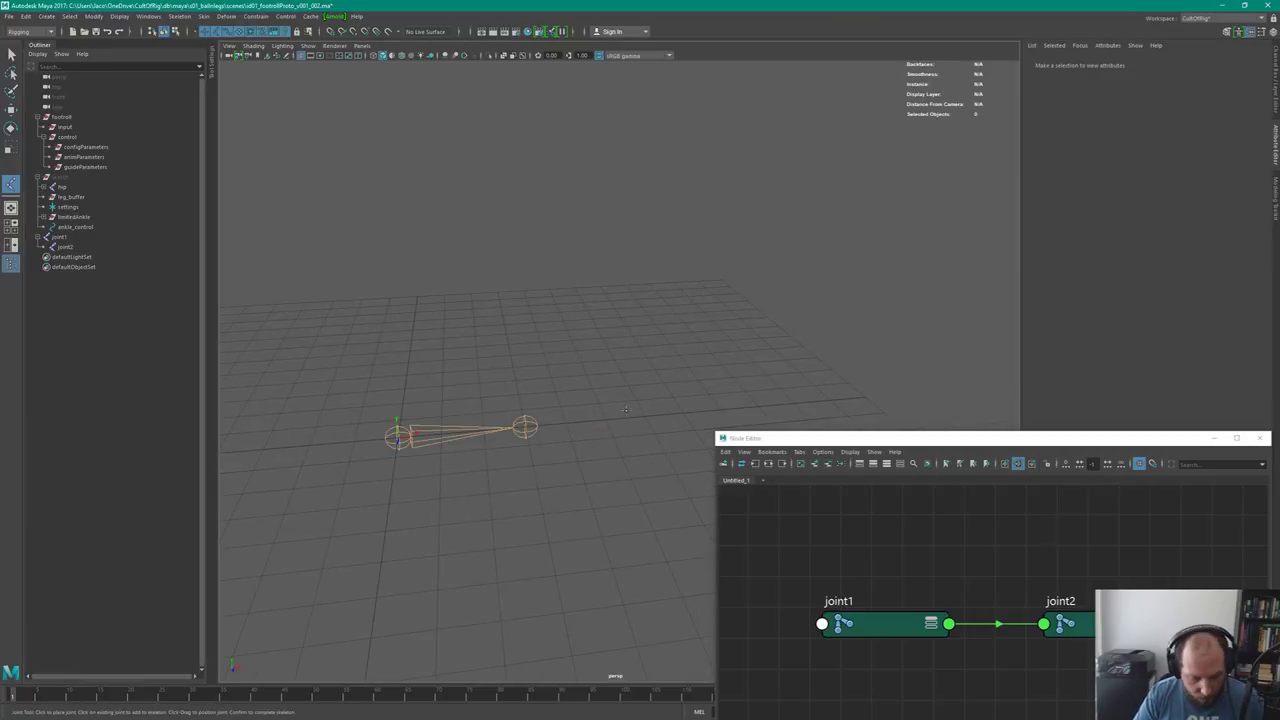
left_click(644, 416)
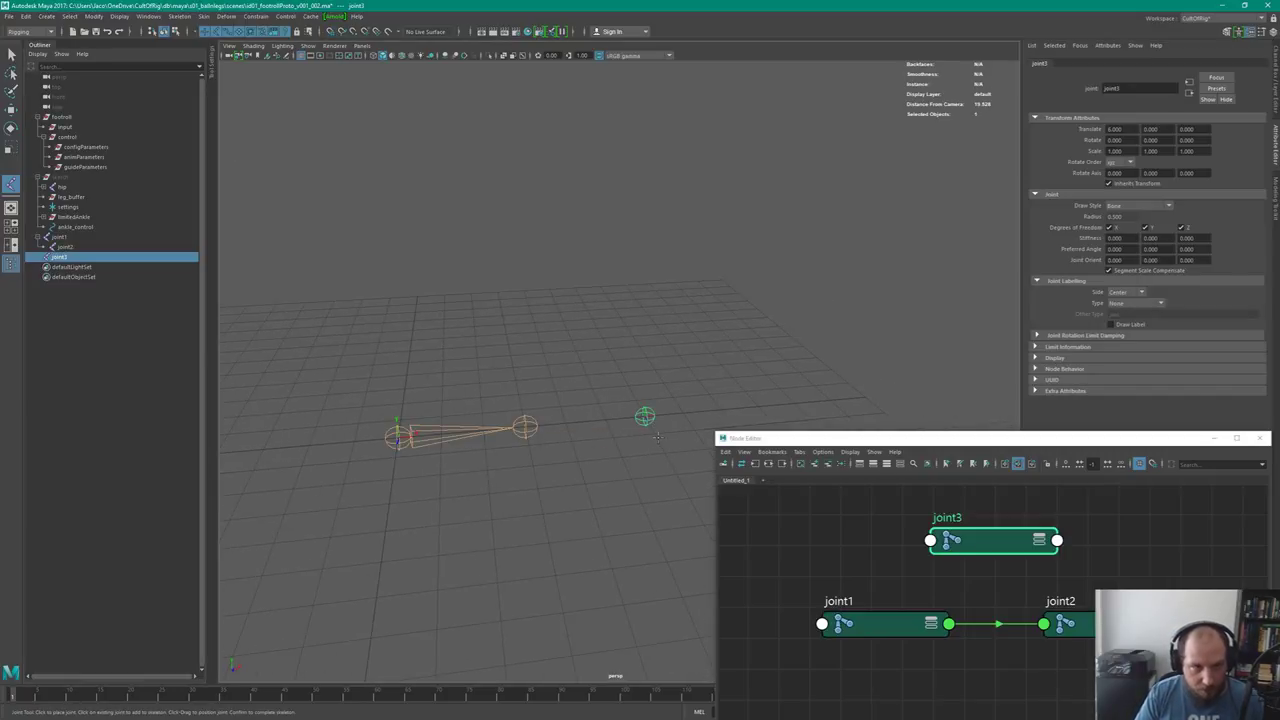
key("q")
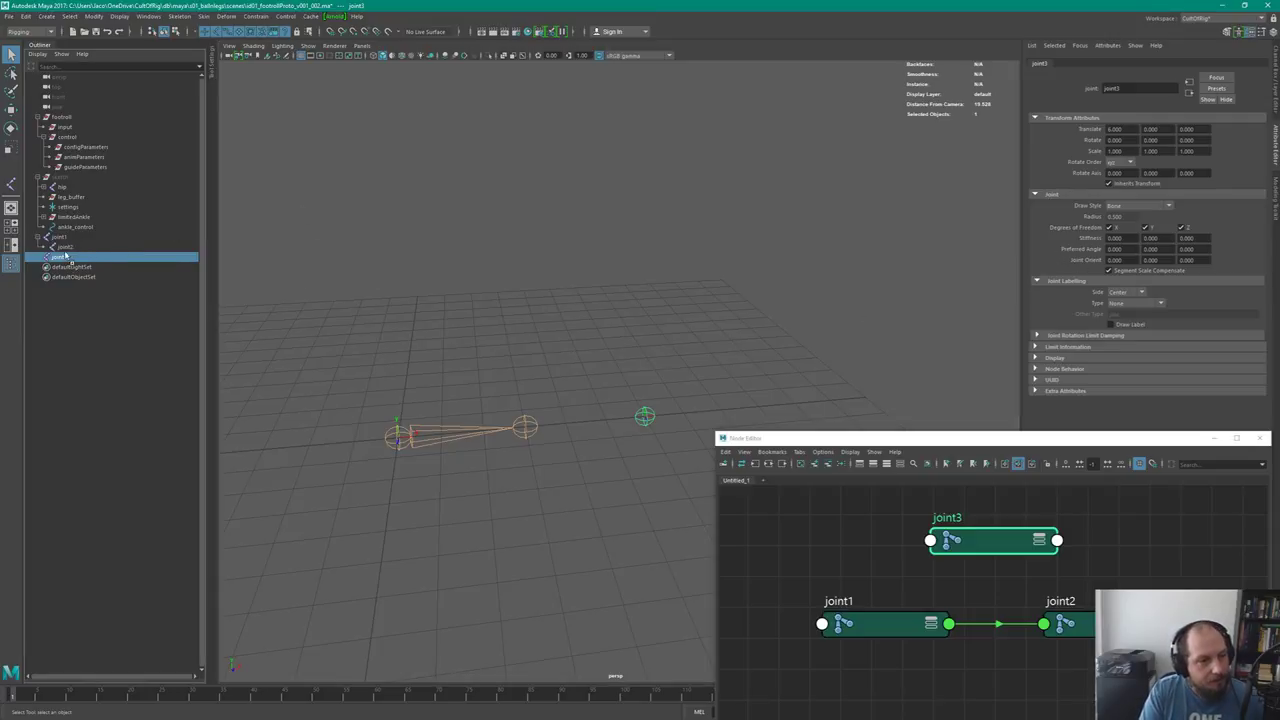
Parent joint3 under joint2 and select all three joints of the chain
middle_click_drag(72, 258, 70, 247)
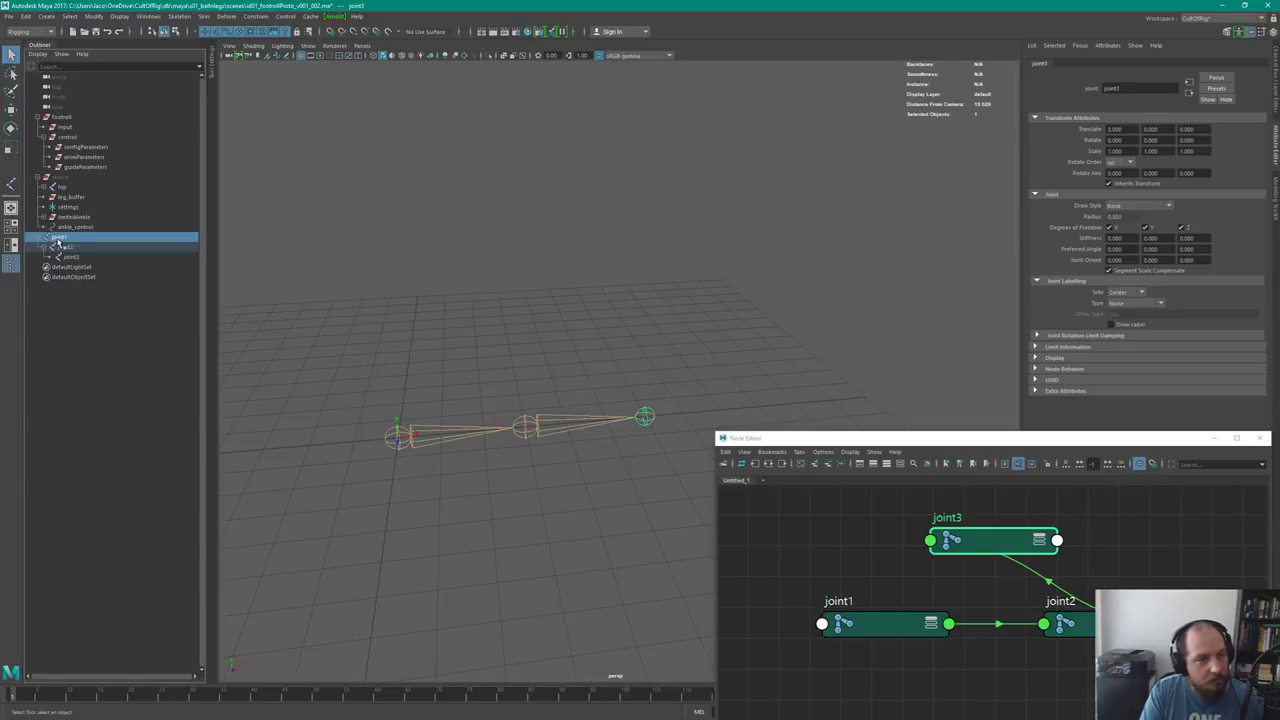
left_click(60, 237)
left_click(72, 257, "shift")
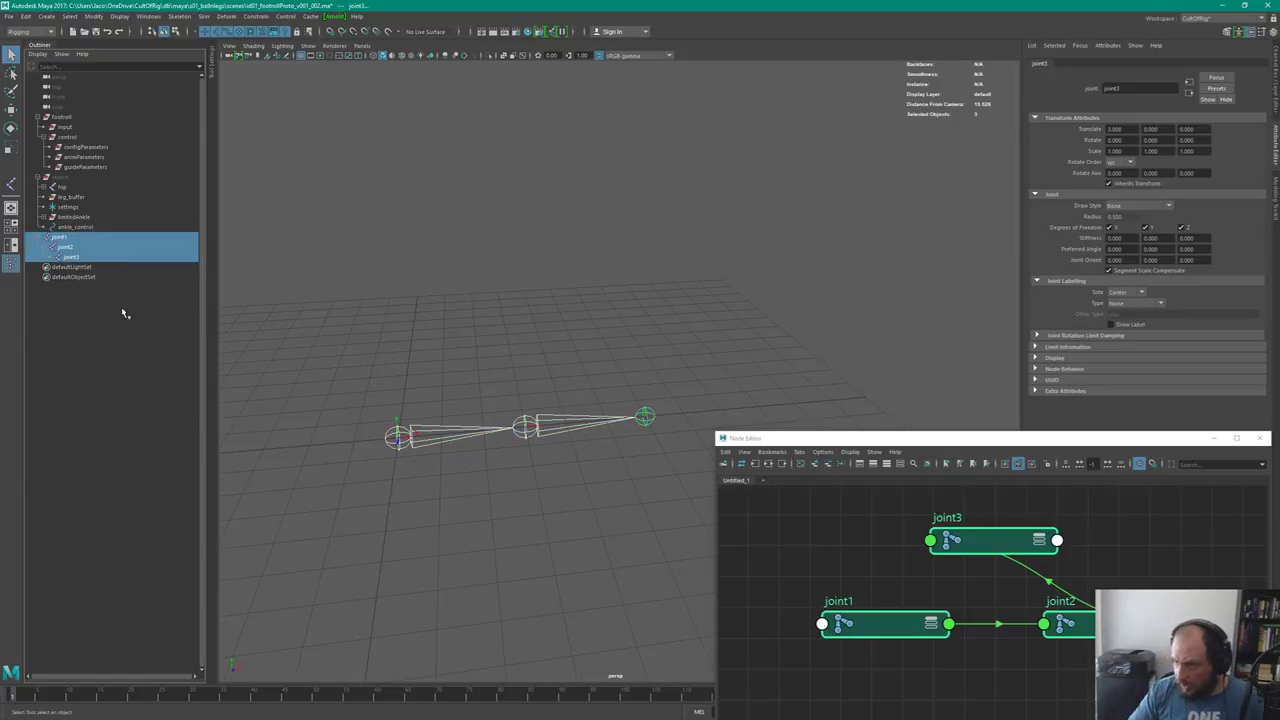
Switch to Mischief and sketch a cyan, bent two-segment joint chain in the empty area below the straighten angle note
key("alt+Tab")
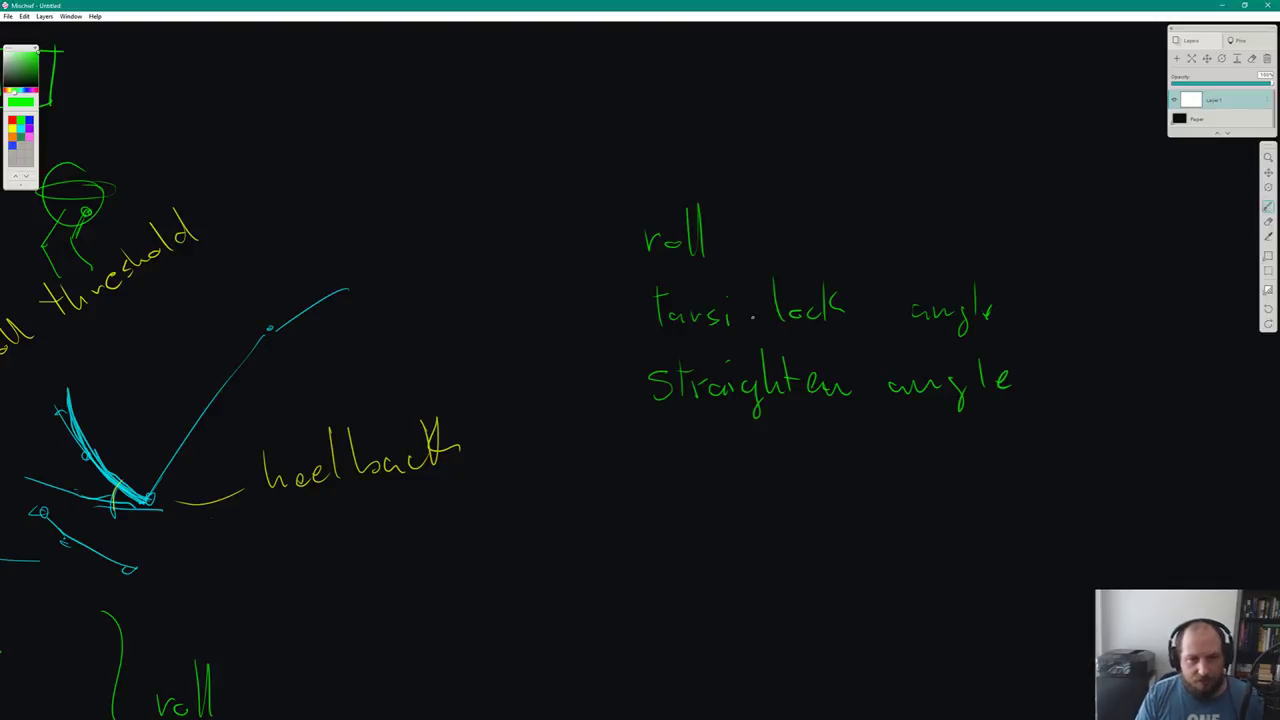
mouse_move(530, 423)
middle_mouse_down()
mouse_move(930, 237)
mouse_move(901, 246)
mouse_move(953, 296)
middle_mouse_up()
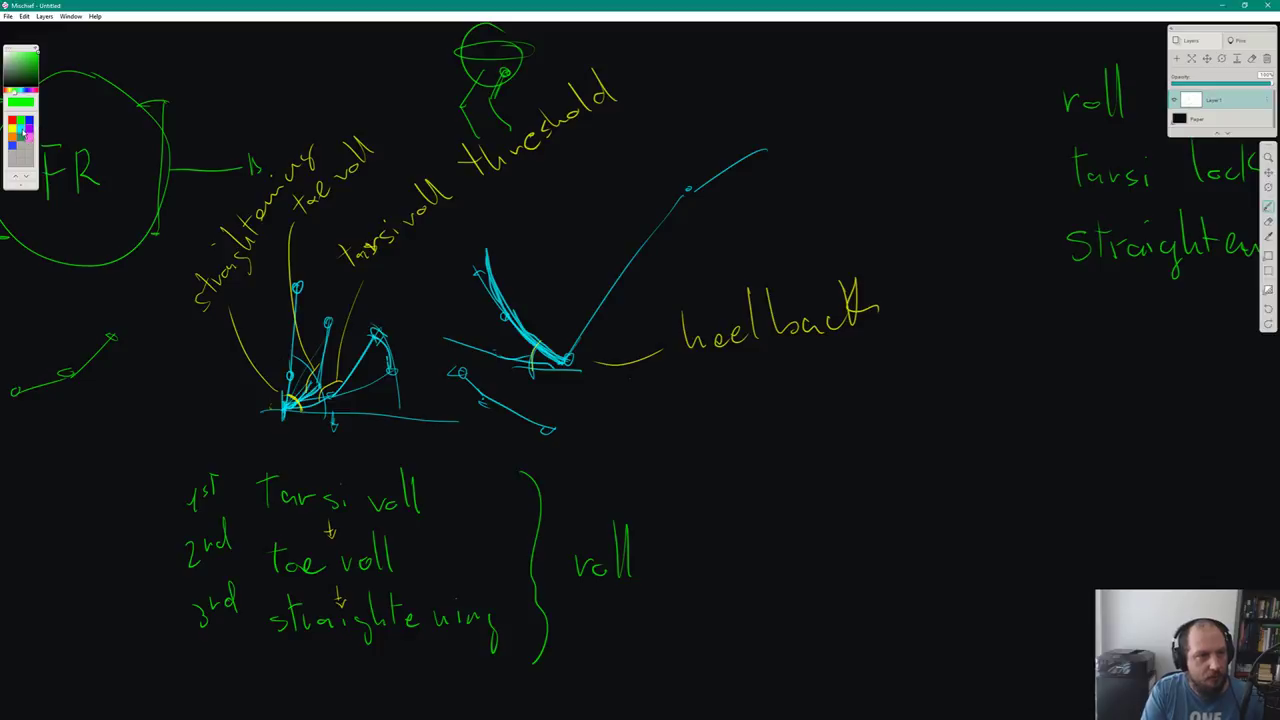
left_click(27, 131)
middle_click_drag(596, 443, 837, 390)
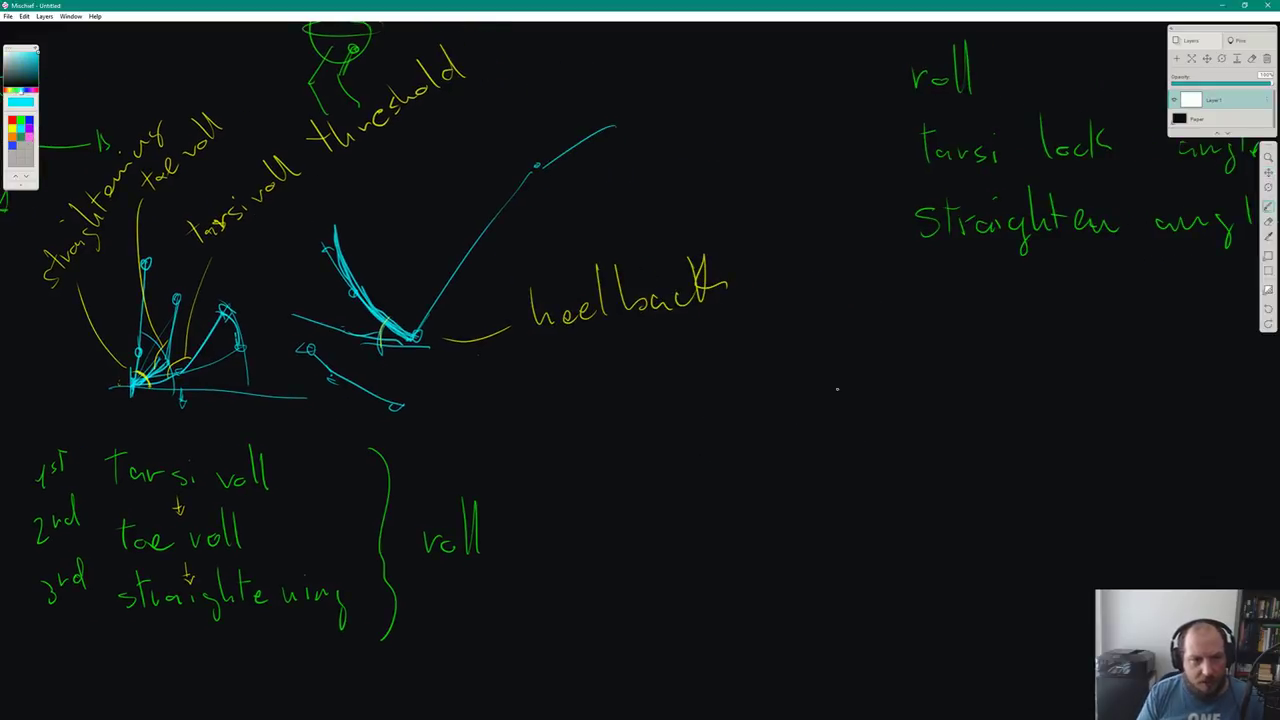
mouse_move(775, 458)
left_mouse_down()
mouse_move(921, 401)
mouse_move(1003, 322)
left_mouse_up()
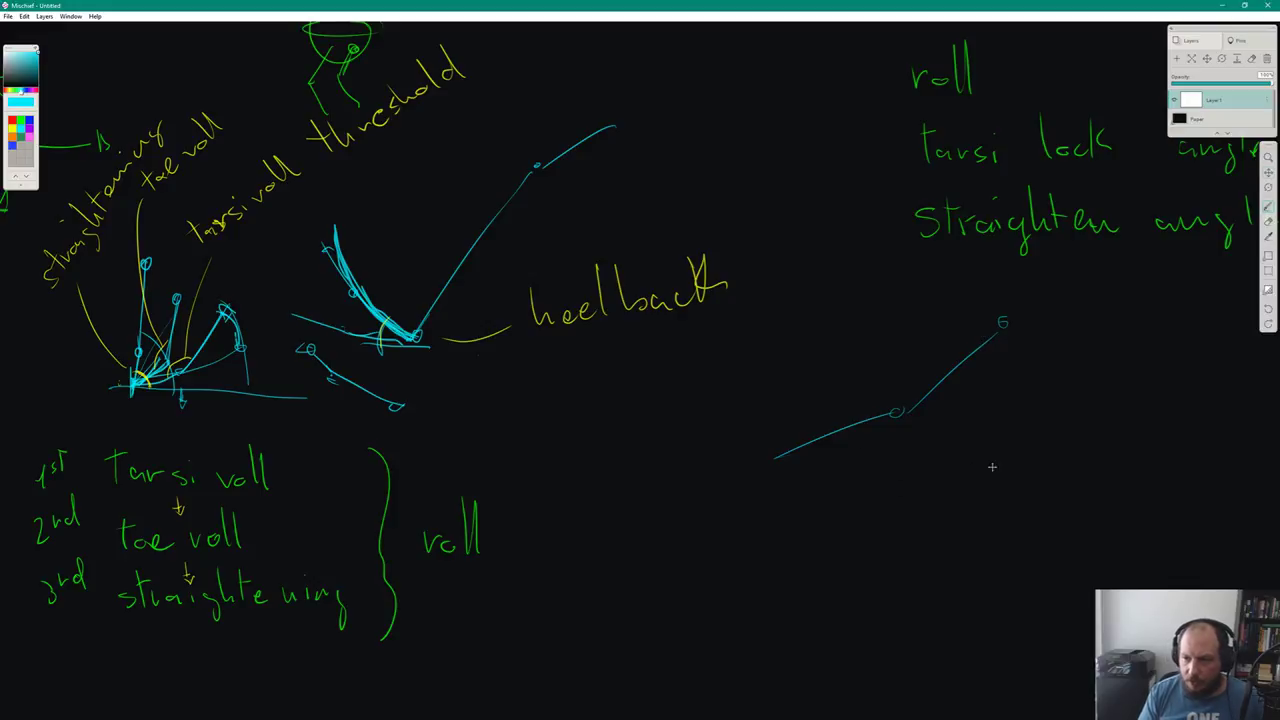
Draw the flat chain along a baseline below the bent one, with curved arrows rising from its joints to the bent chain's joints
middle_click_drag(992, 466, 831, 434)
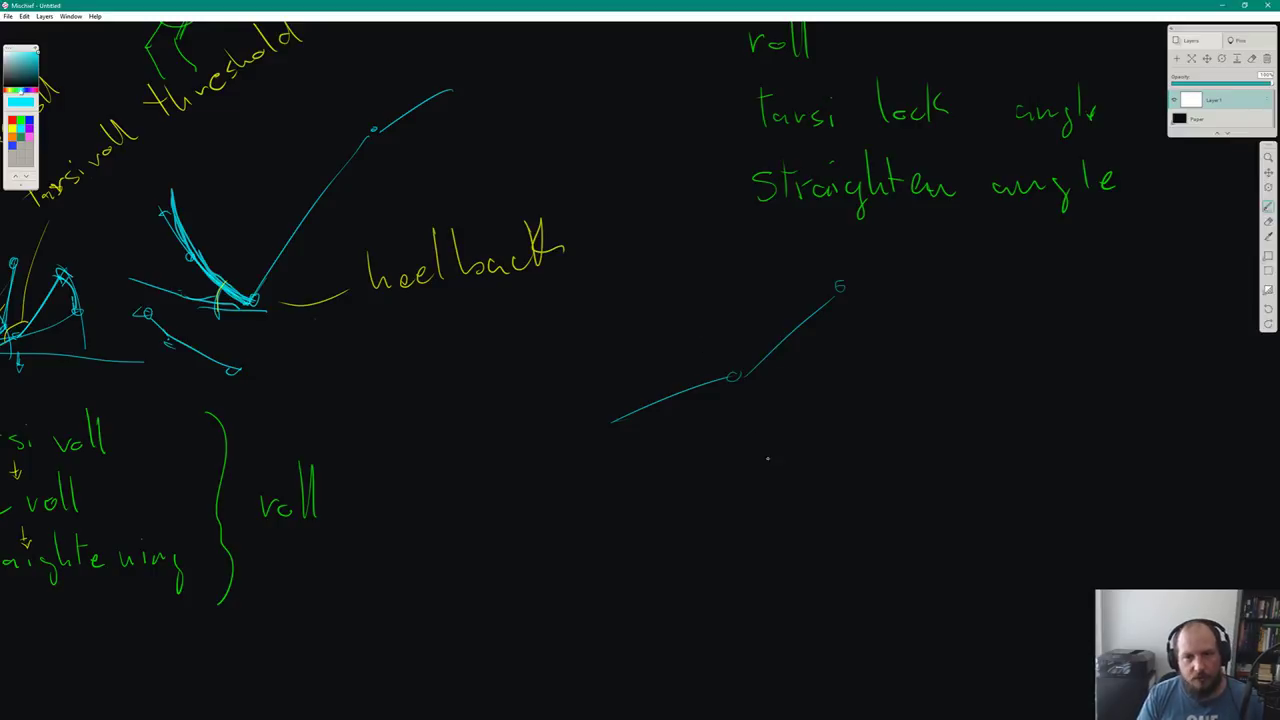
left_click_drag(610, 422, 760, 418)
mouse_move(872, 423)
left_mouse_down()
mouse_move(884, 424)
mouse_move(758, 418)
left_mouse_up()
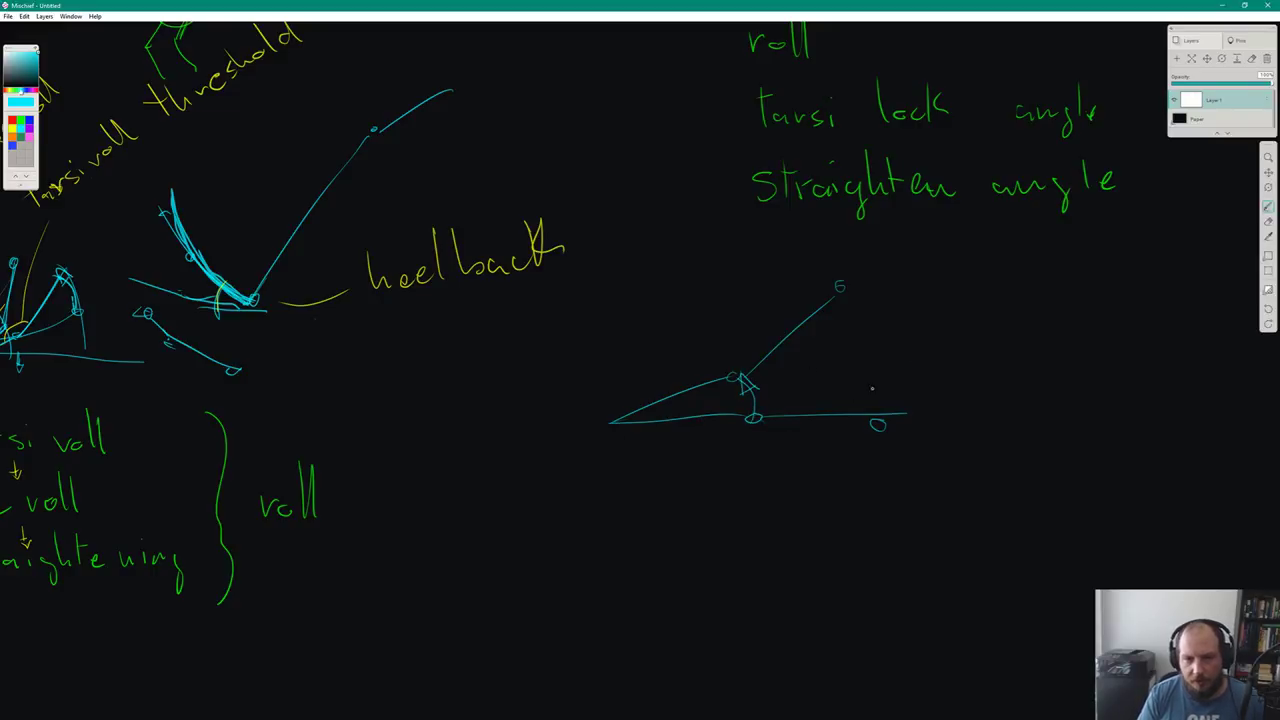
mouse_move(857, 296)
left_mouse_down()
mouse_move(875, 414)
mouse_move(850, 290)
mouse_move(870, 296)
left_mouse_up()
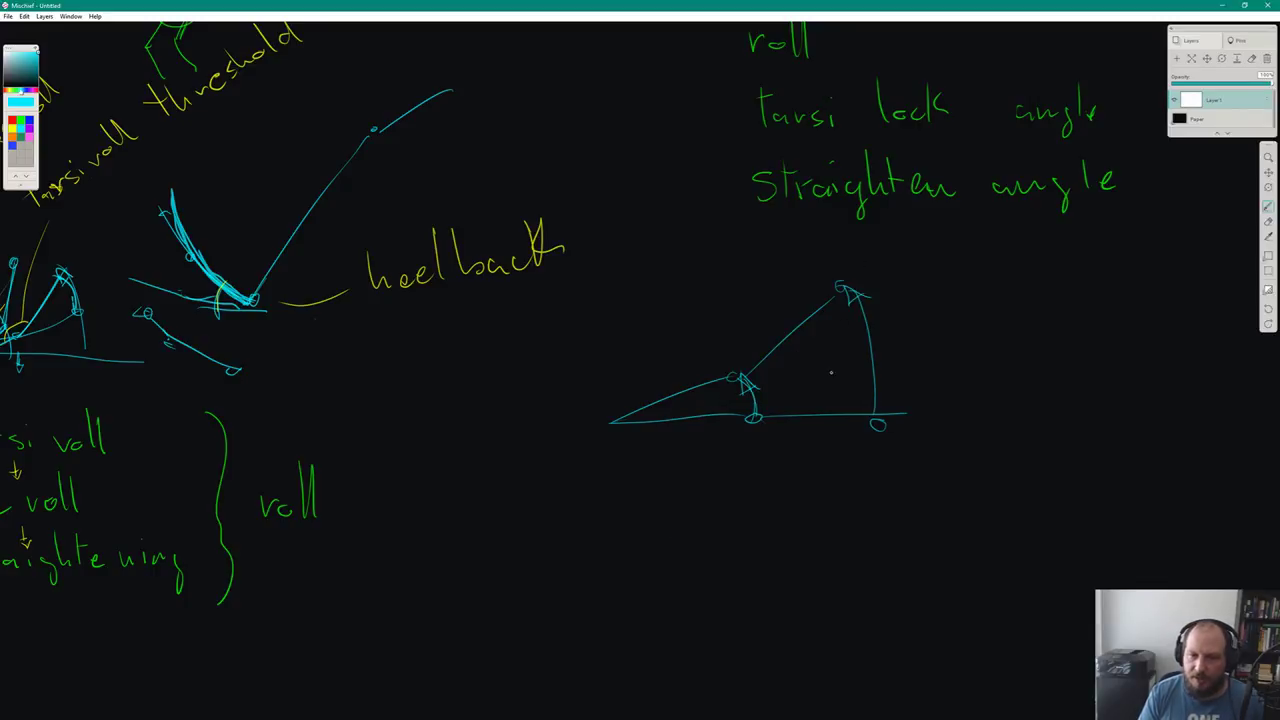
Retrace the outer curved arrow and the bent chain's segments, adding arrowheads at the segment ends
left_click_drag(850, 292, 866, 418)
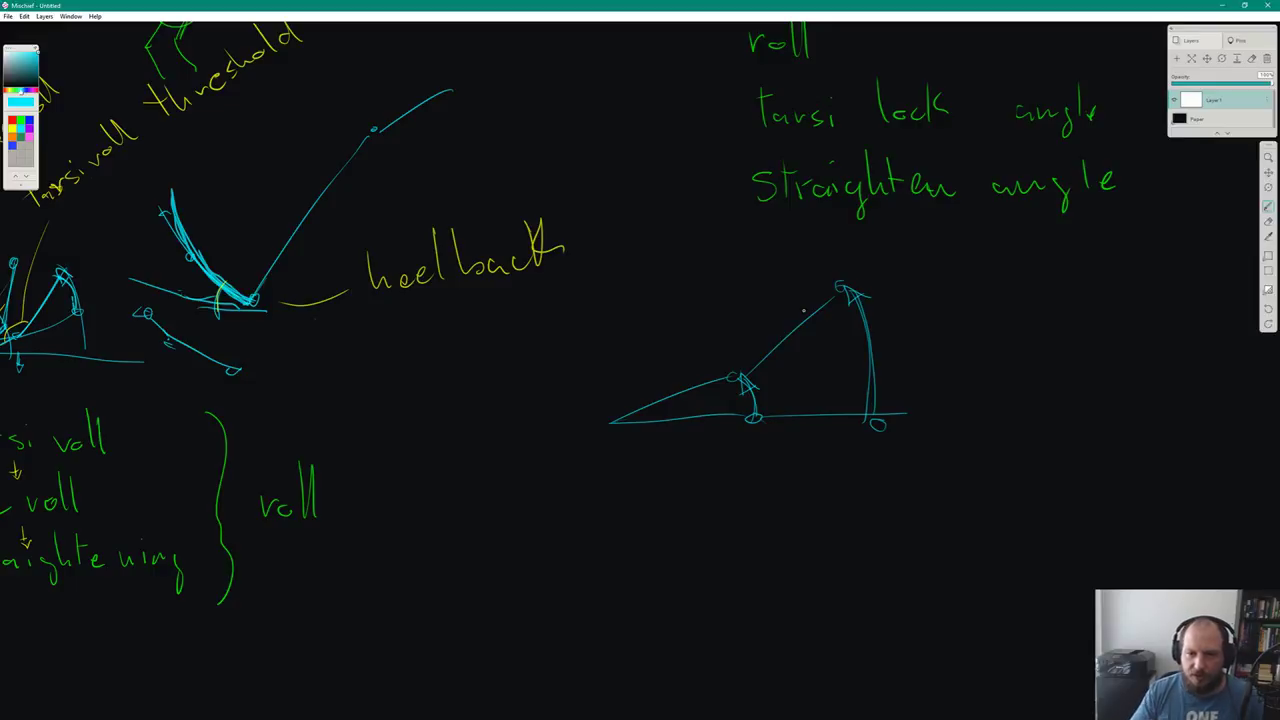
left_click_drag(628, 414, 726, 386)
left_click_drag(827, 295, 841, 290)
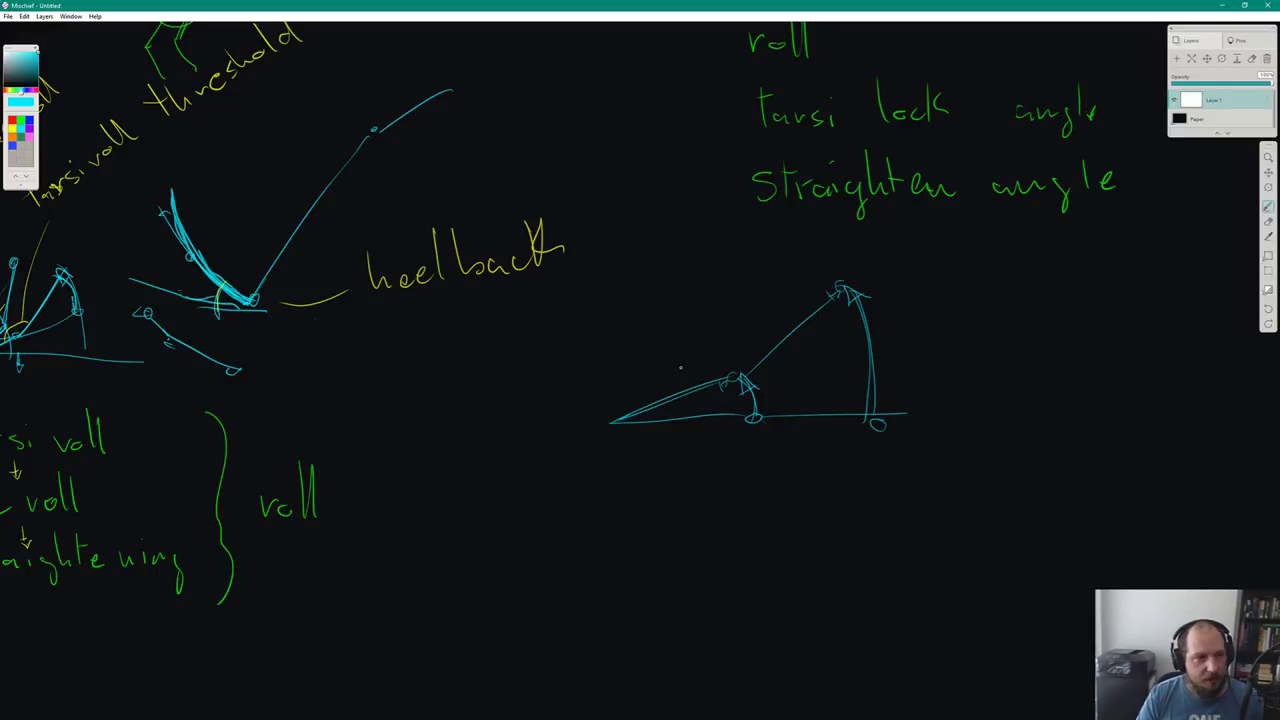
Switch back to Maya and collapse the sketch group's hierarchy
key("alt+Tab")
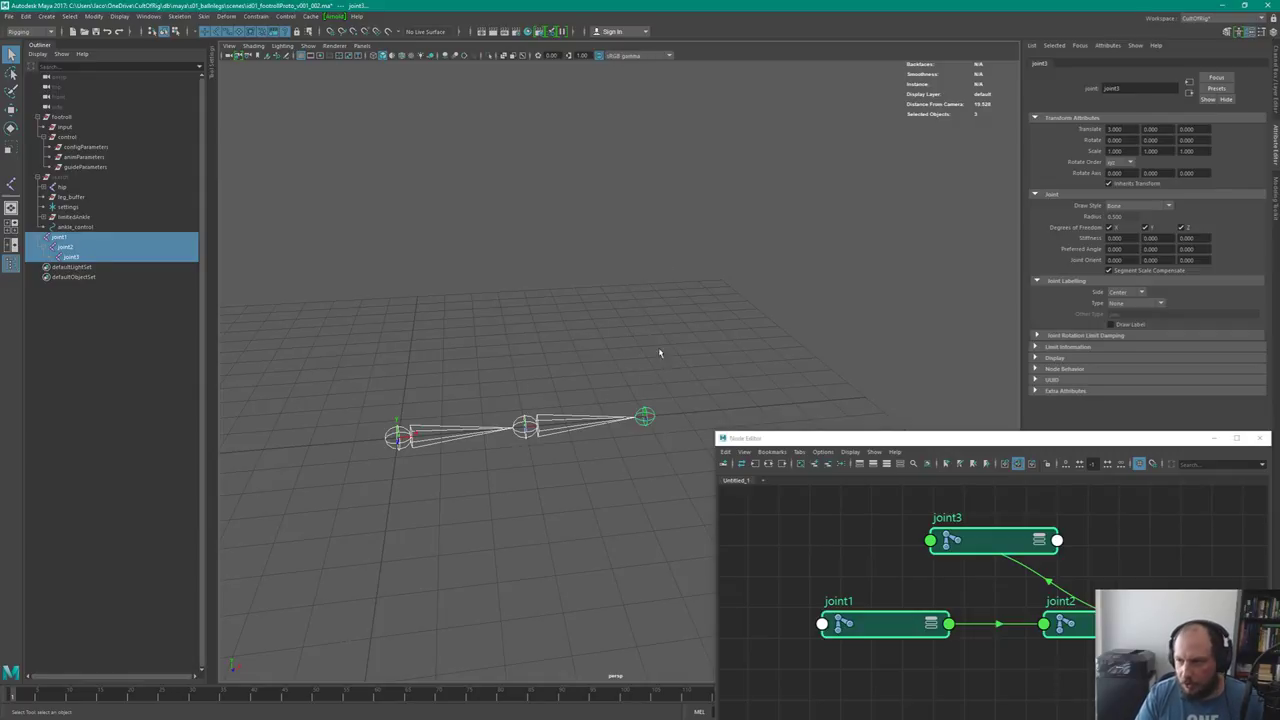
left_click(903, 509)
mouse_move(903, 509)
middle_mouse_down()
mouse_move(960, 410)
mouse_move(895, 504)
middle_mouse_up()
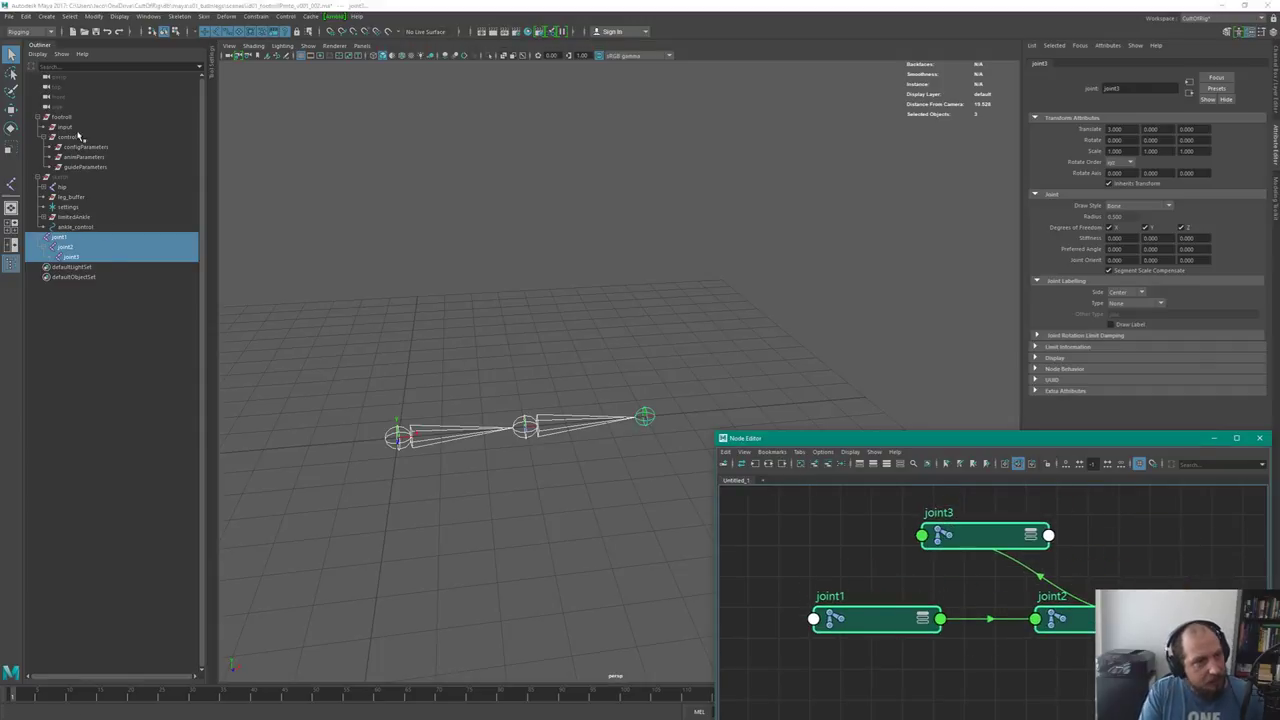
left_click(38, 180)
left_click(38, 180)
left_click(56, 177)
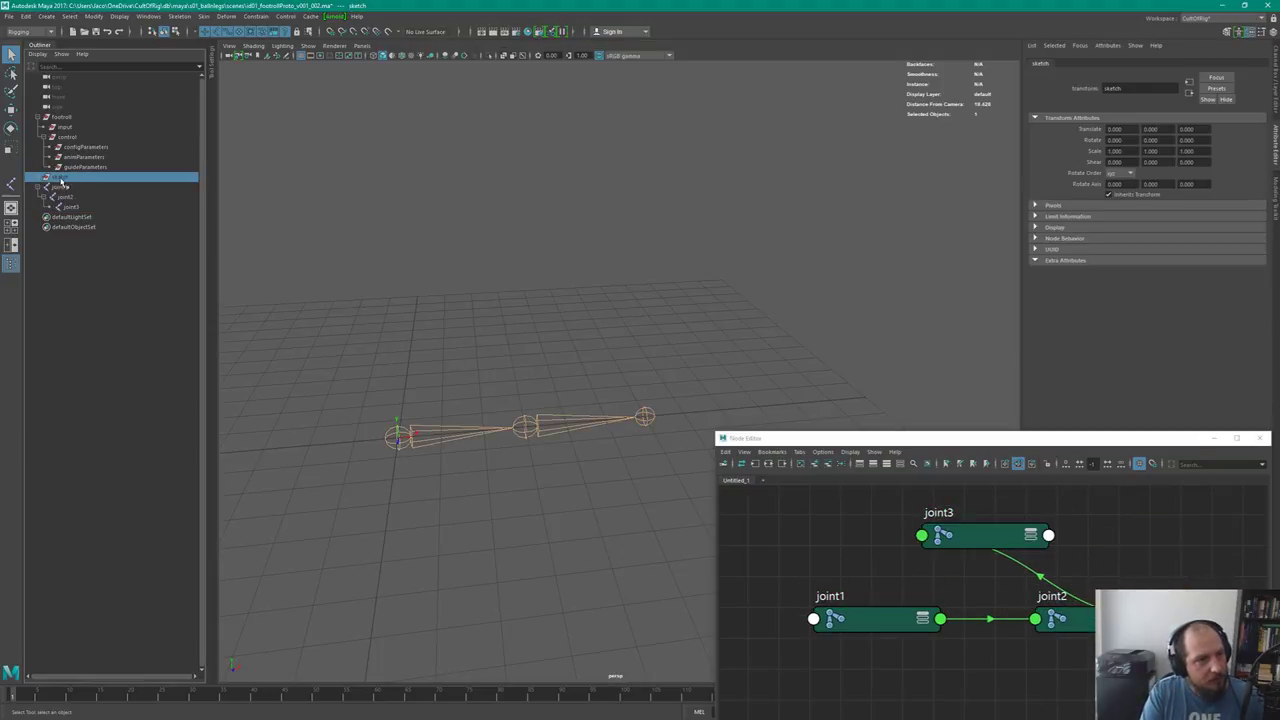
Create an empty group with nothing selected, parent it under control, and name it bones_toDelete
middle_click_drag(64, 213, 72, 186)
left_click(72, 187)
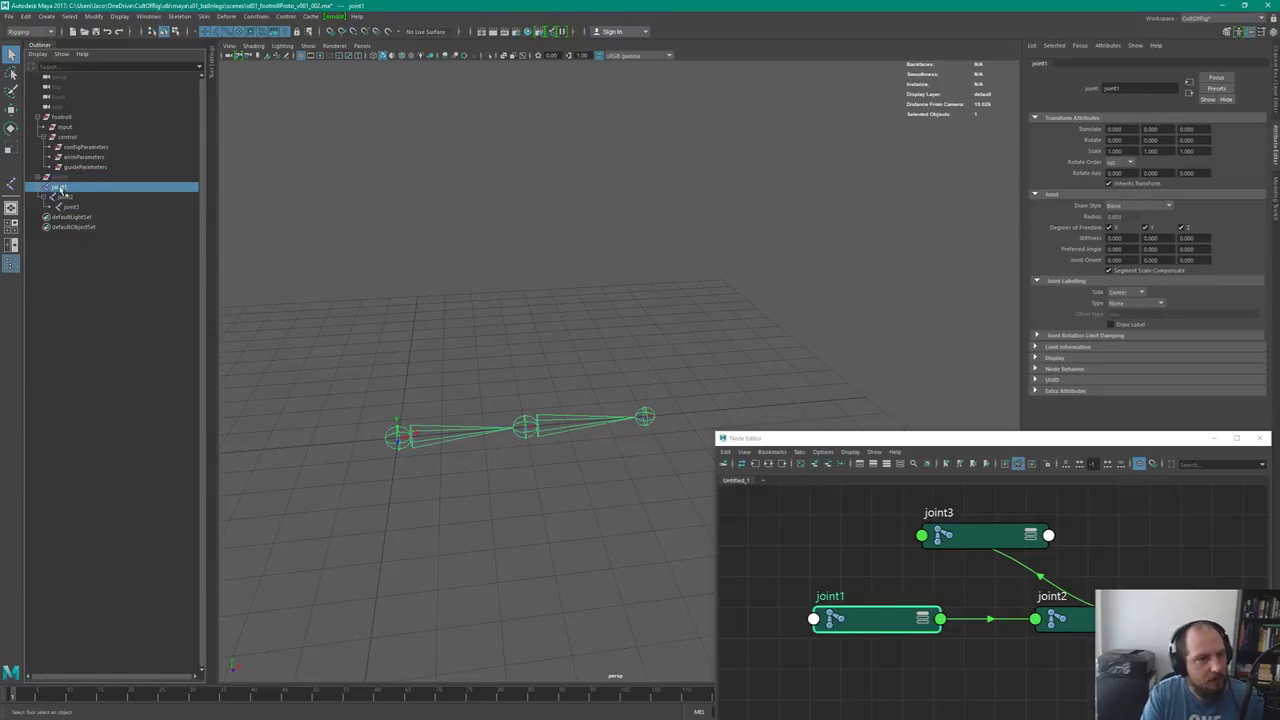
left_click(63, 137)
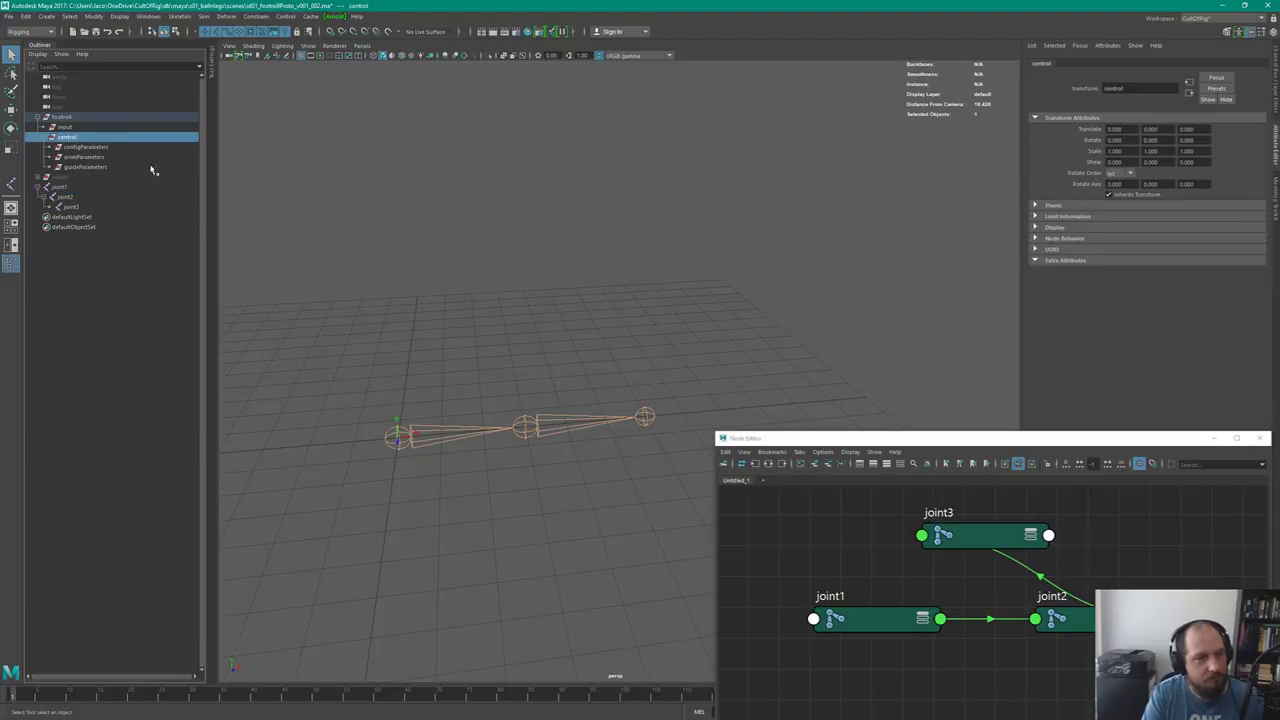
left_click(572, 393)
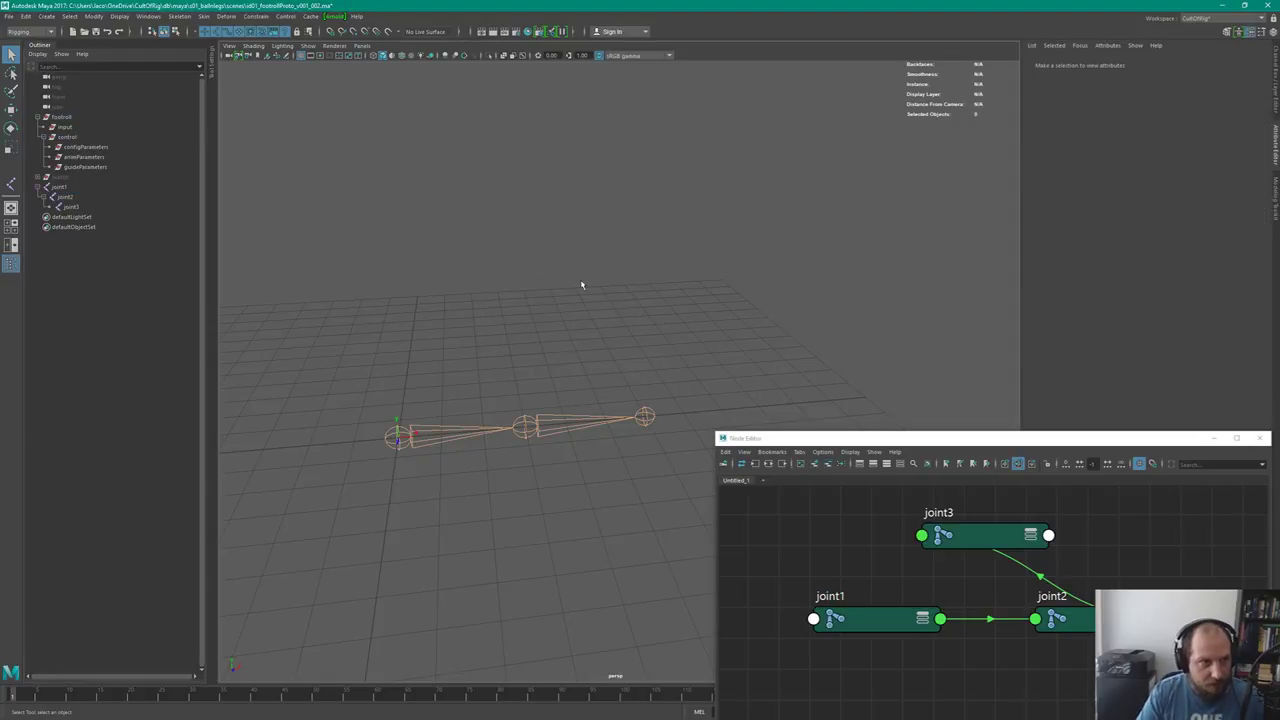
key("ctrl+g")
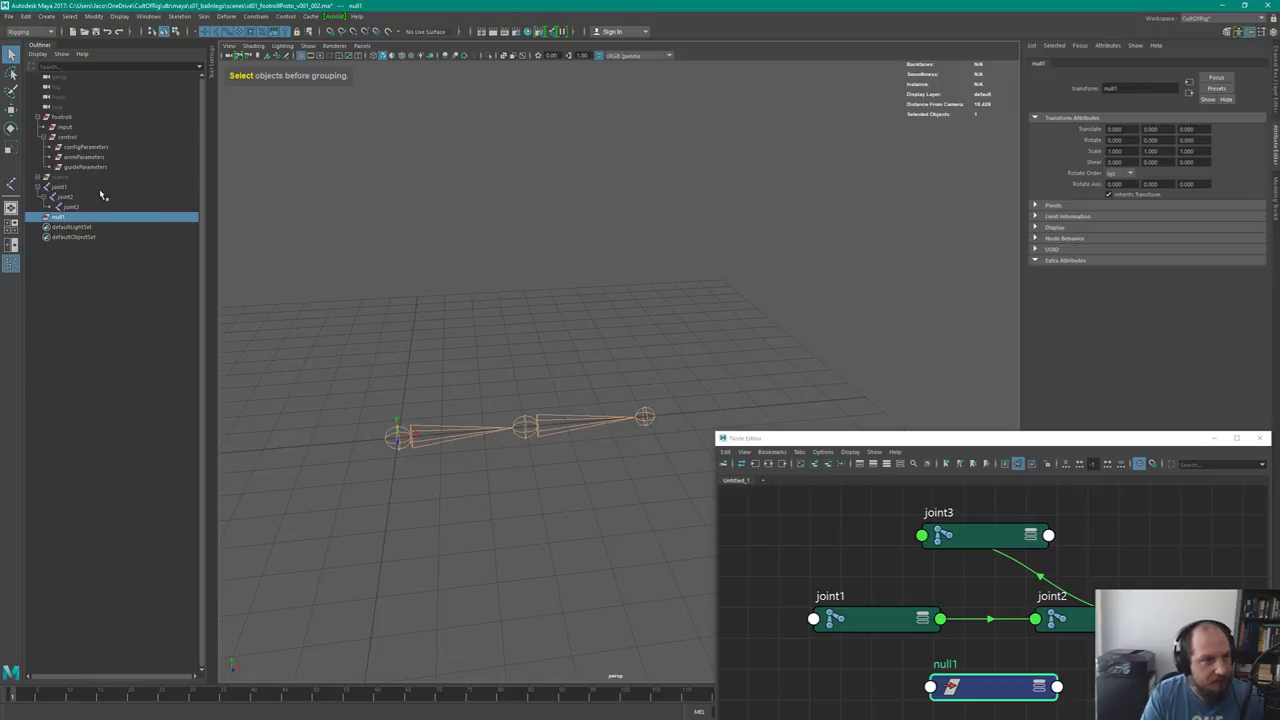
middle_click_drag(60, 216, 66, 138)
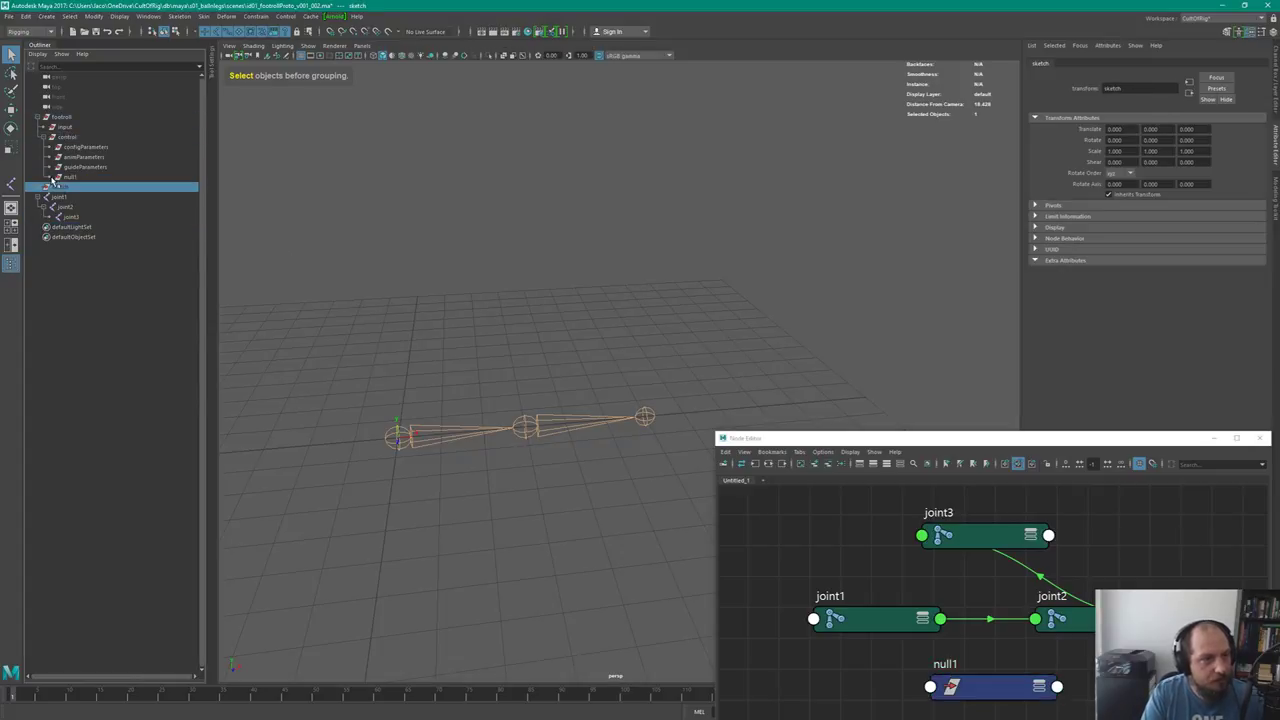
double_click(72, 177)
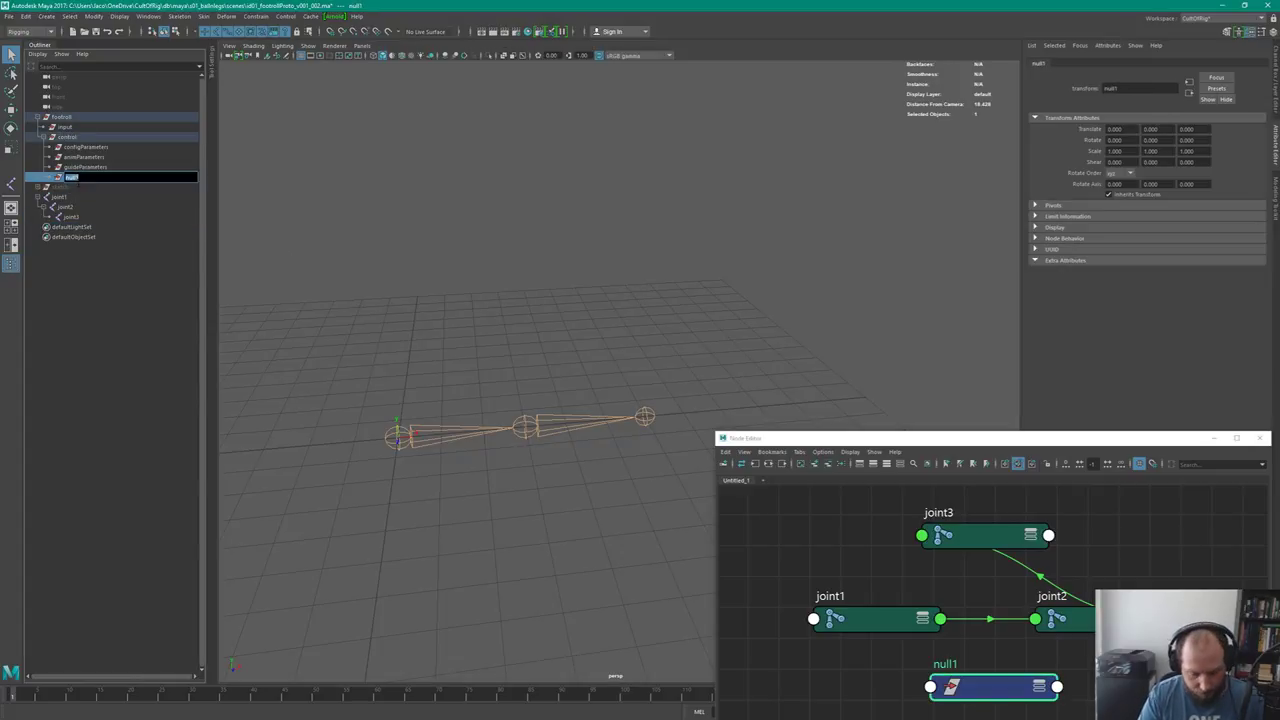
type("bones_toDelete")
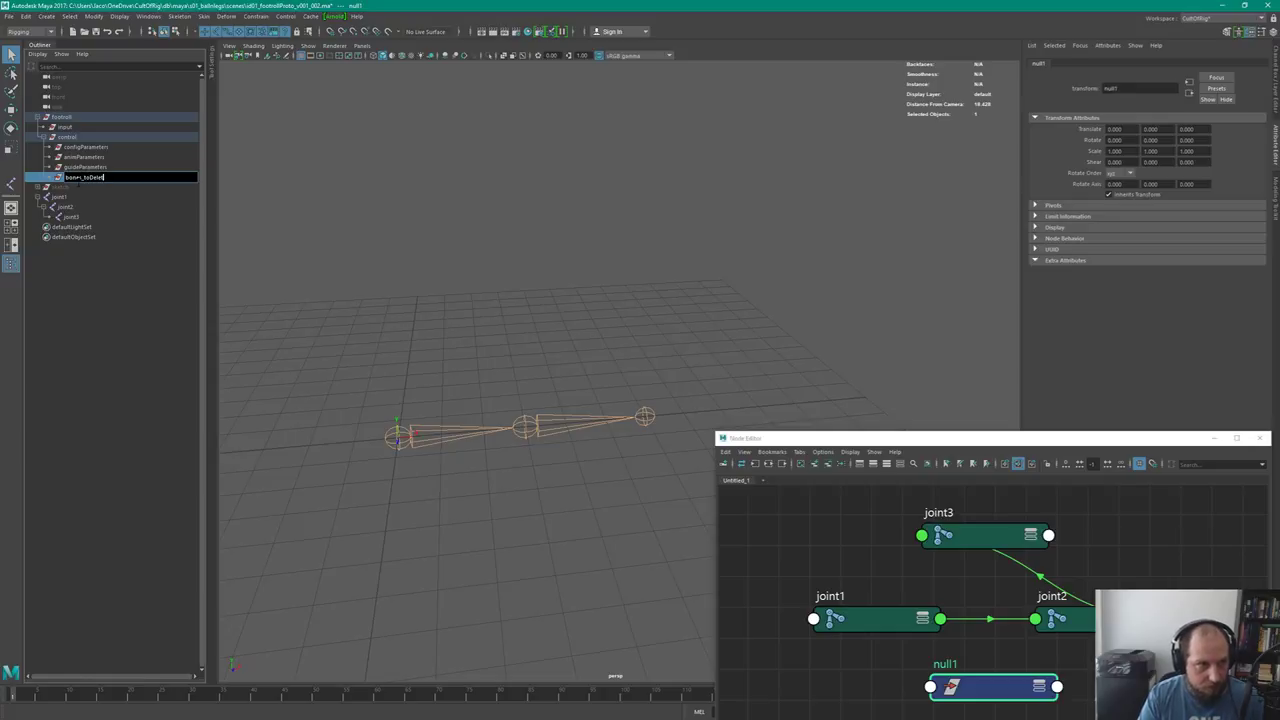
key("Return")
Parent the joint1 chain under bones_toDelete and leave only that group selected
left_click(75, 197, "ctrl")
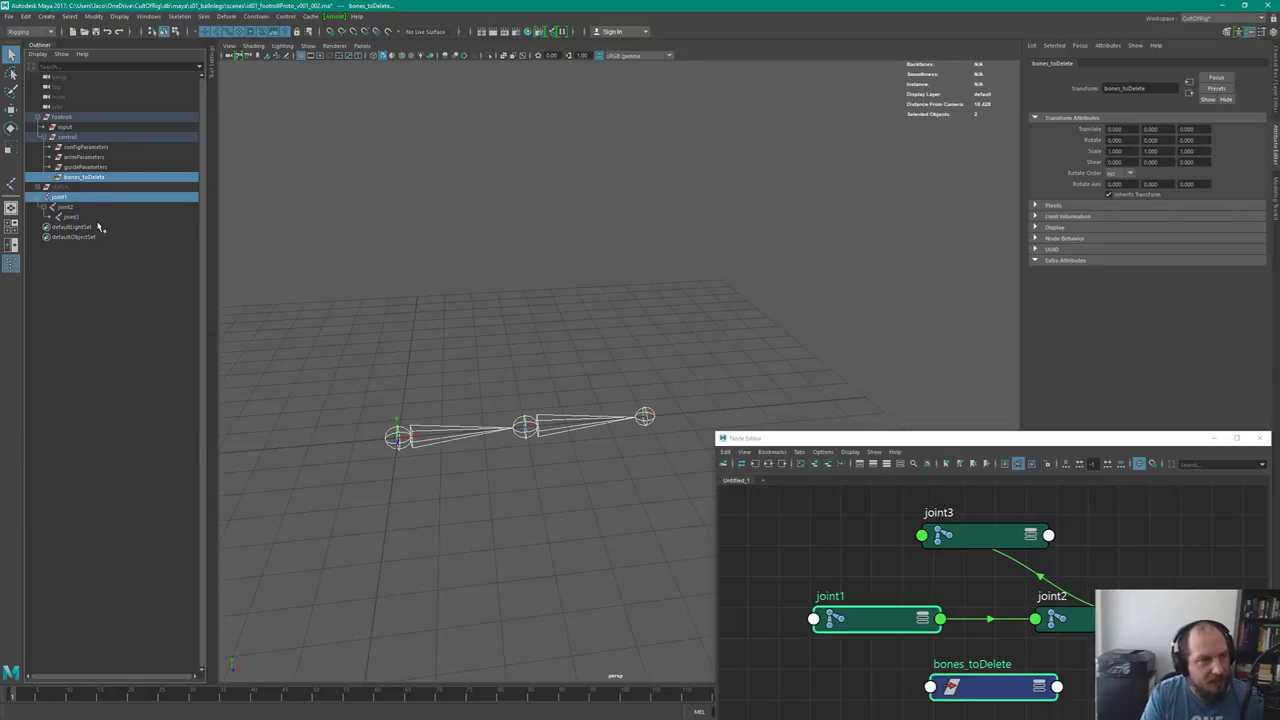
middle_click_drag(62, 201, 86, 180)
left_click(62, 187)
left_click(69, 197)
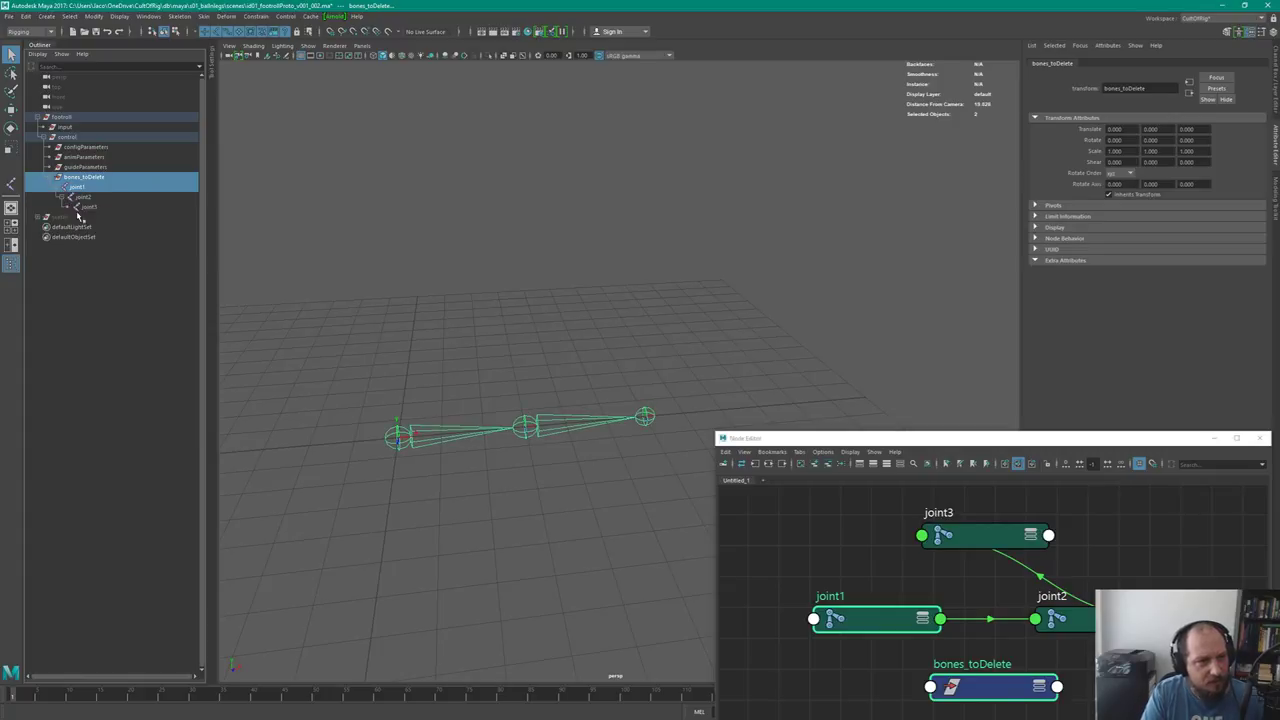
left_click(84, 180)
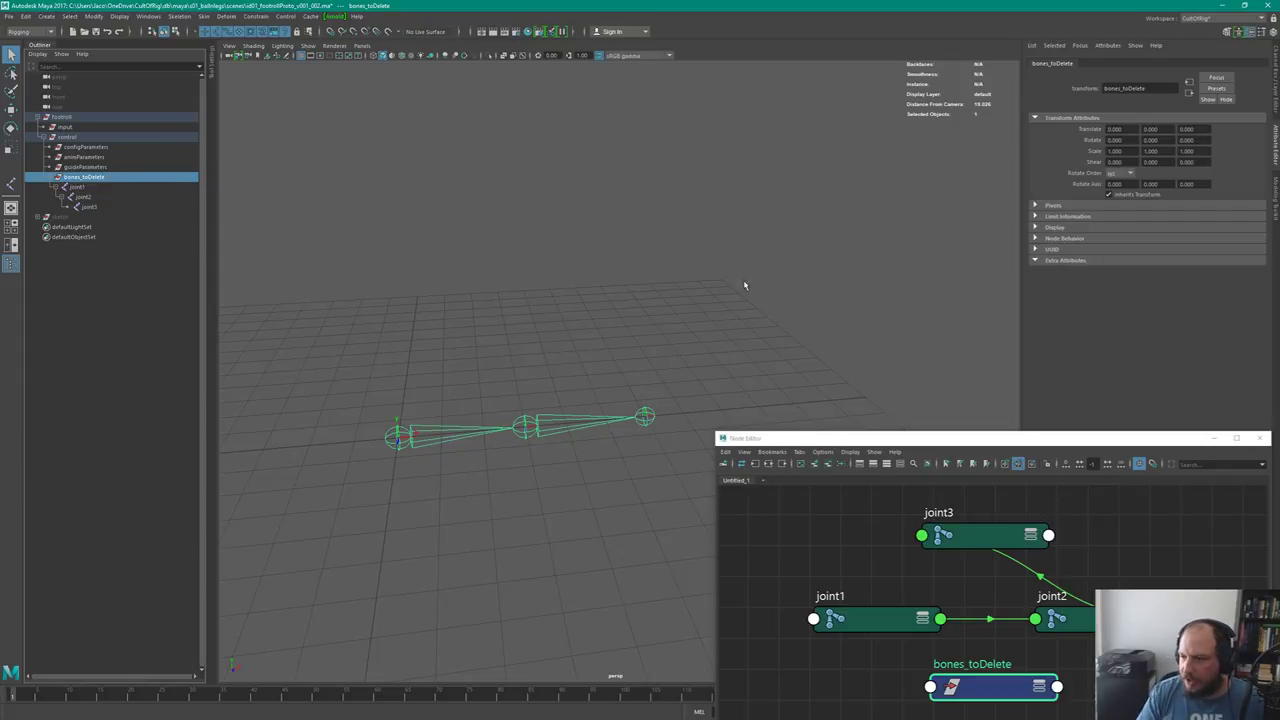
Move the joint3 node to the far side of joint2 in the Node Editor graph
left_click_drag(737, 357, 634, 323, "alt")
left_click(999, 541)
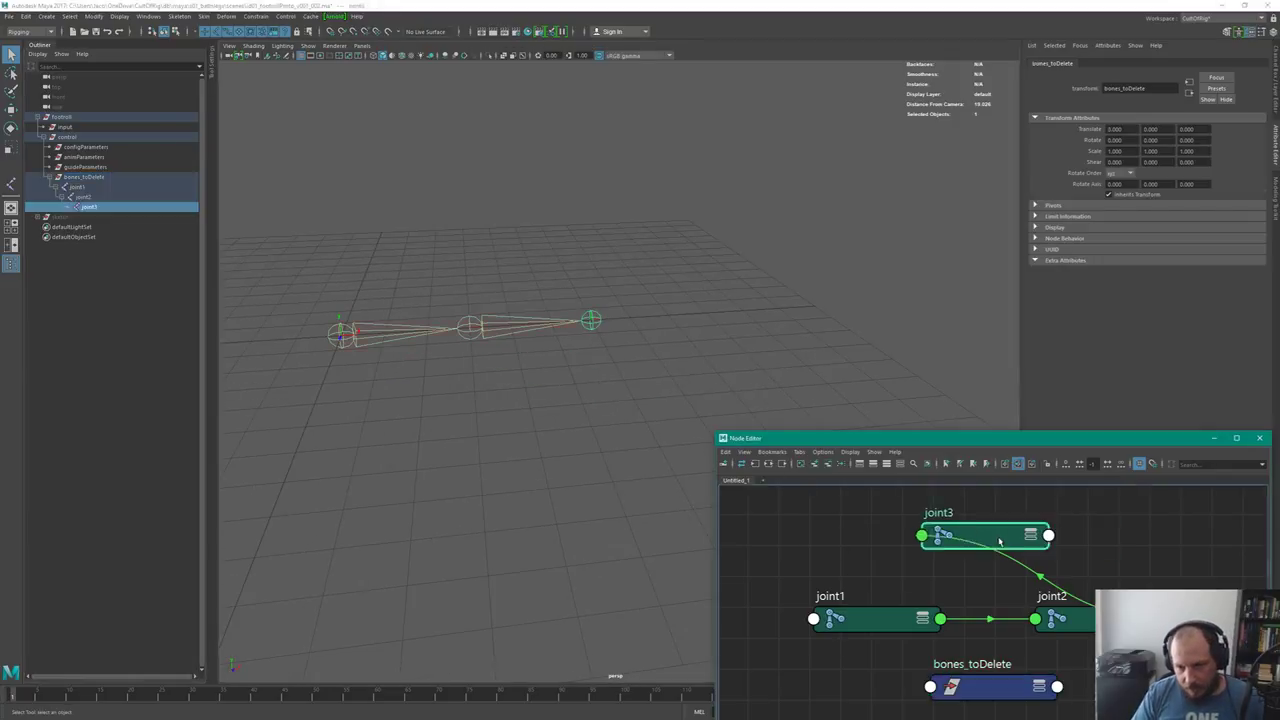
left_click_drag(999, 541, 1266, 613)
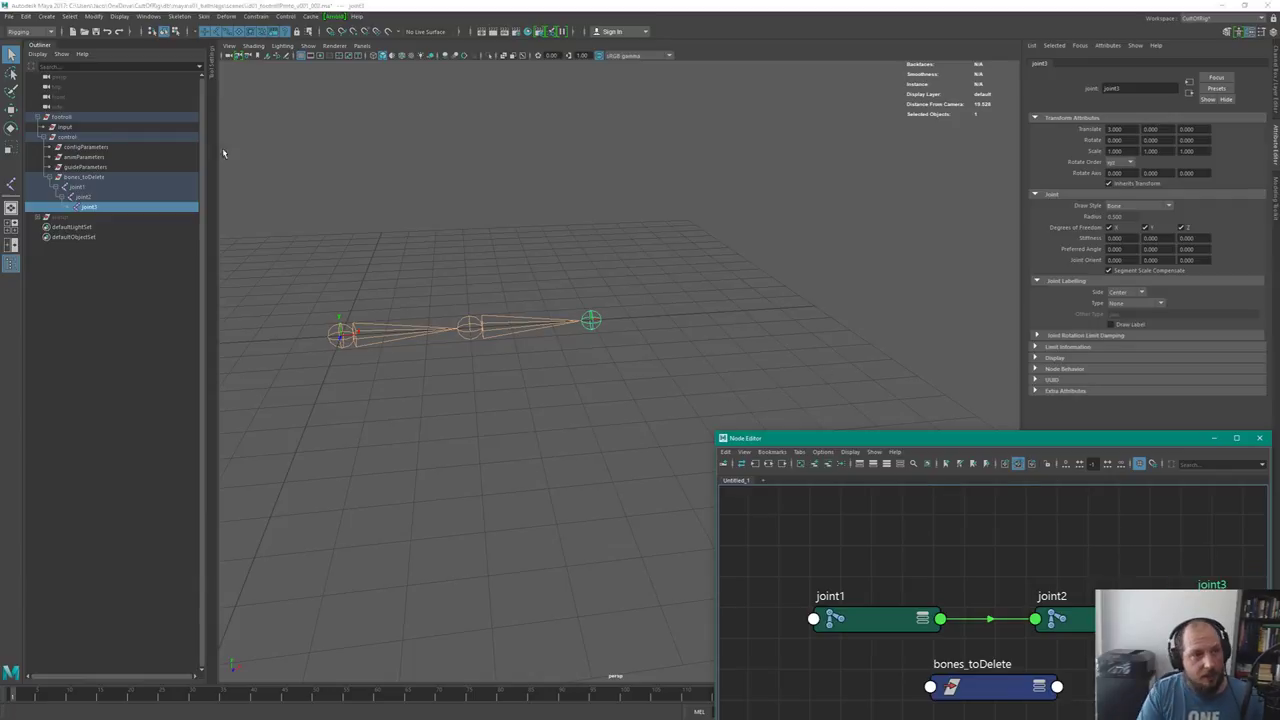
Select the guideParameters group and minimise the Node Editor
left_click(86, 167)
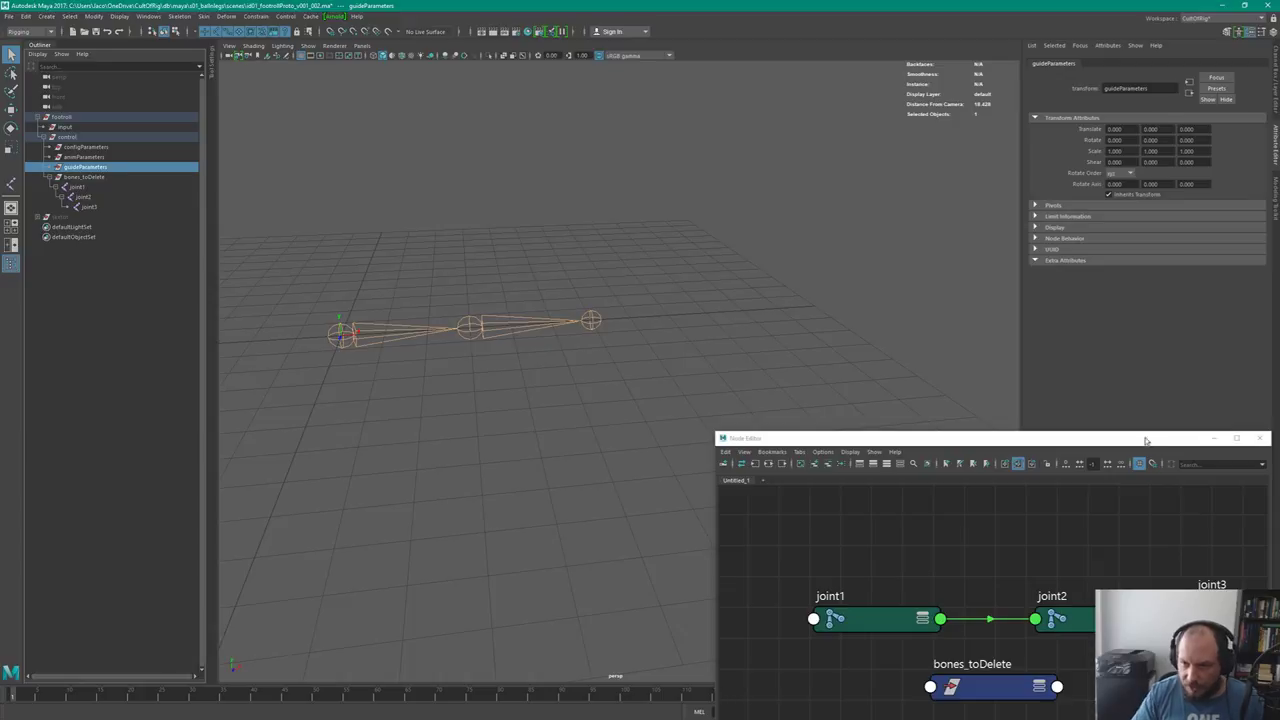
left_click(1213, 438)
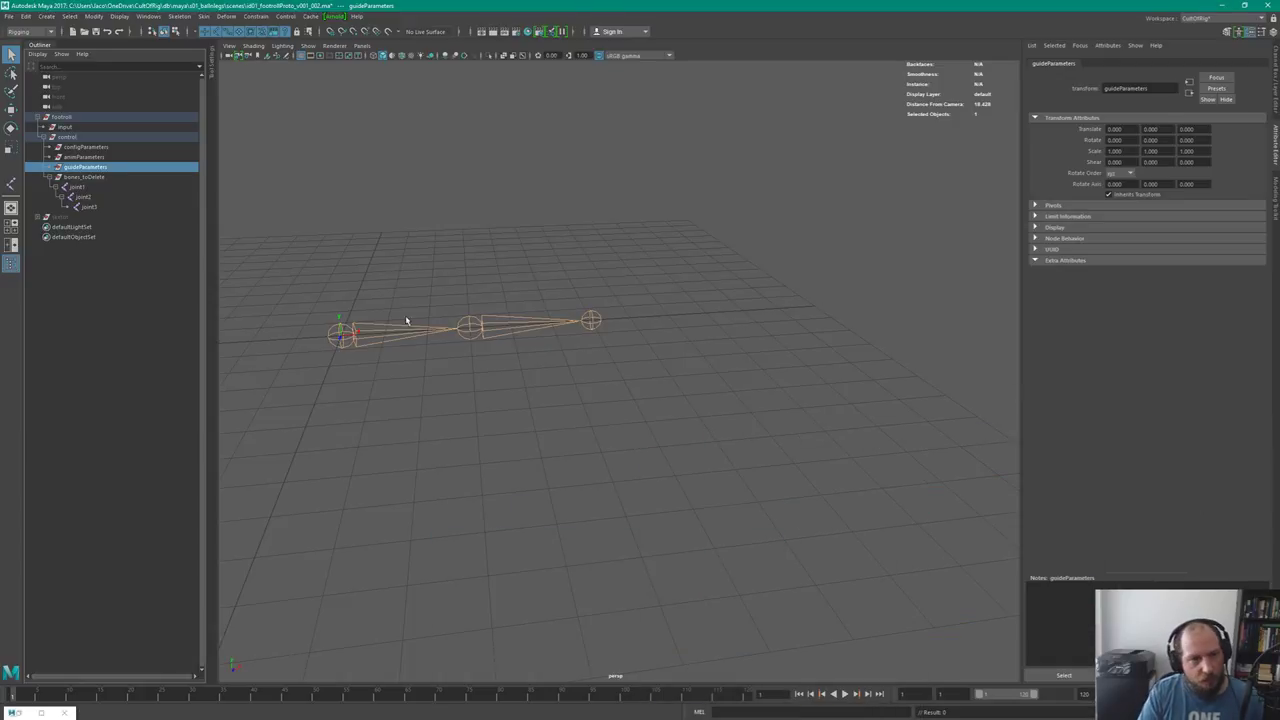
Switch to Mischief and mark both bend angles of the two-segment chain in yellow, with a leader line from the first angle
key("alt+Tab")
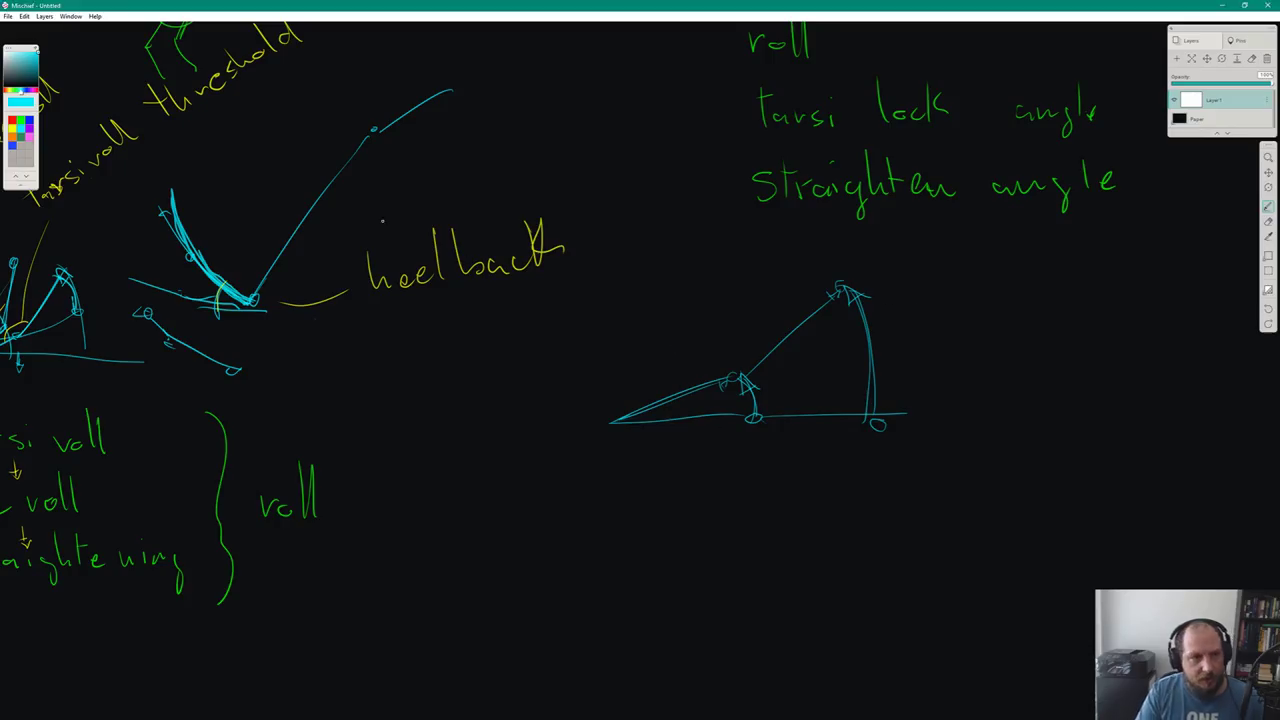
left_click(20, 130)
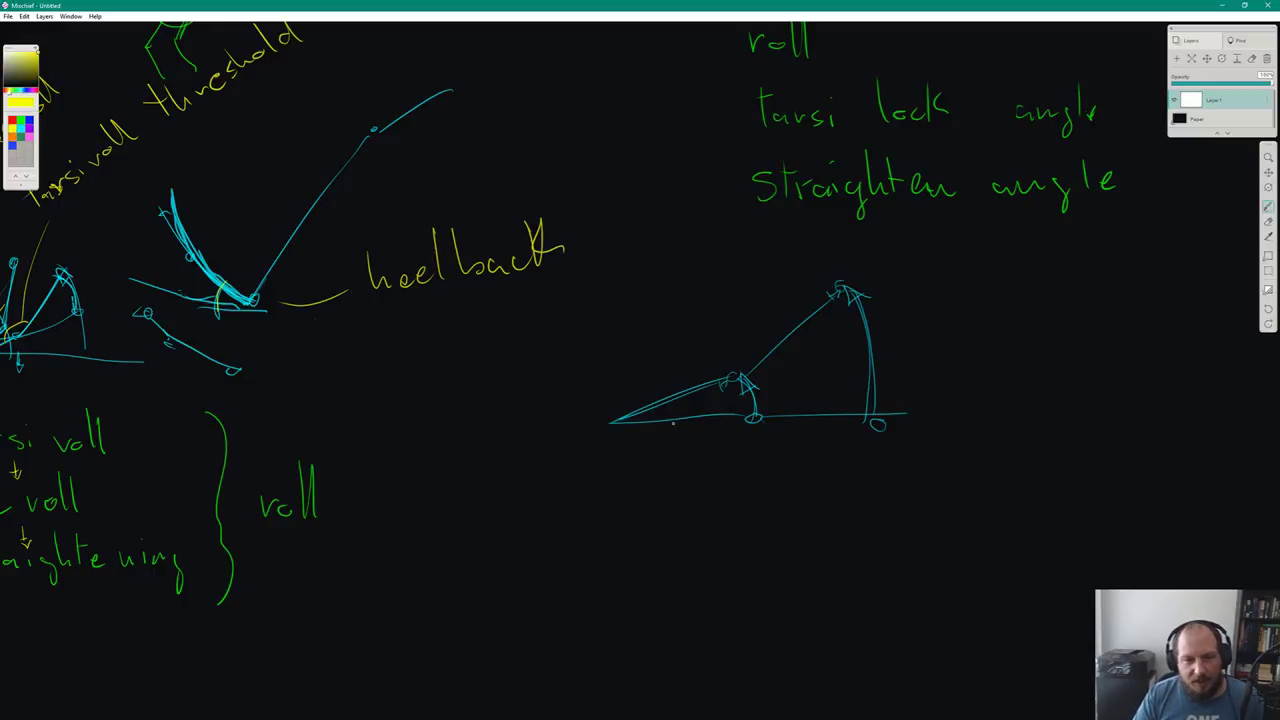
mouse_move(677, 418)
left_mouse_down()
mouse_move(673, 397)
mouse_move(822, 347)
mouse_move(797, 354)
left_mouse_up()
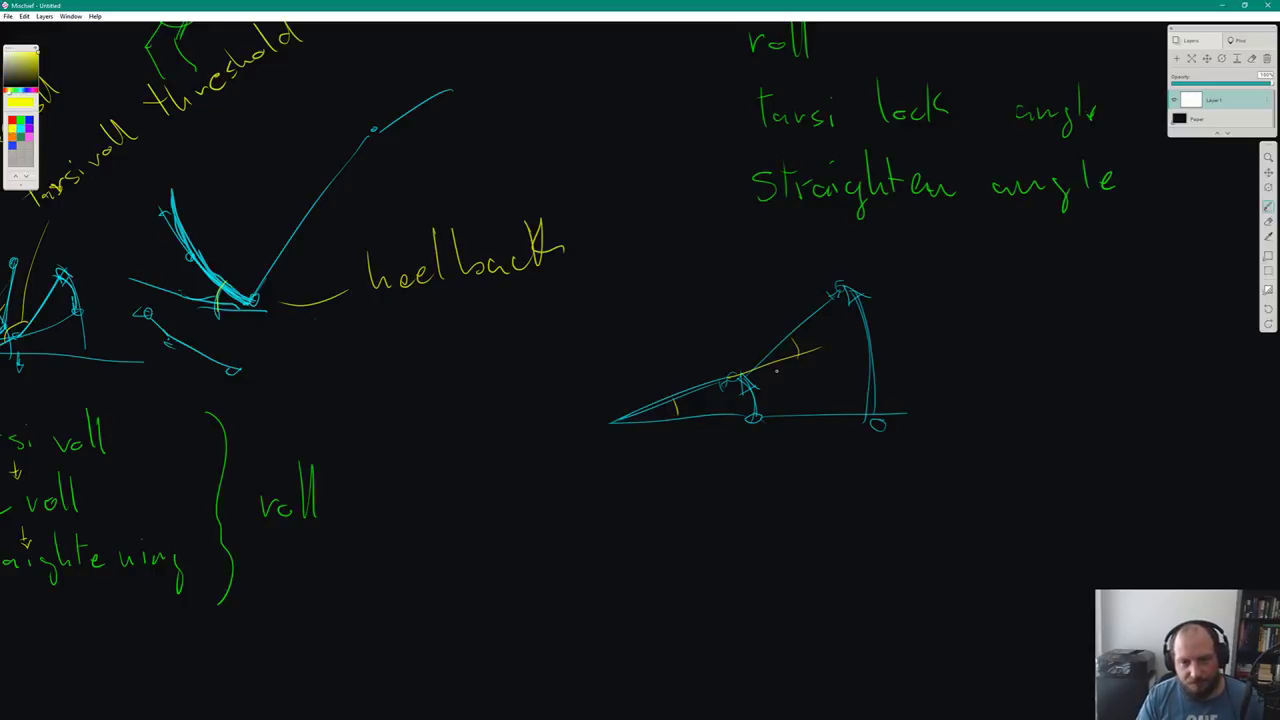
left_click_drag(676, 421, 675, 399)
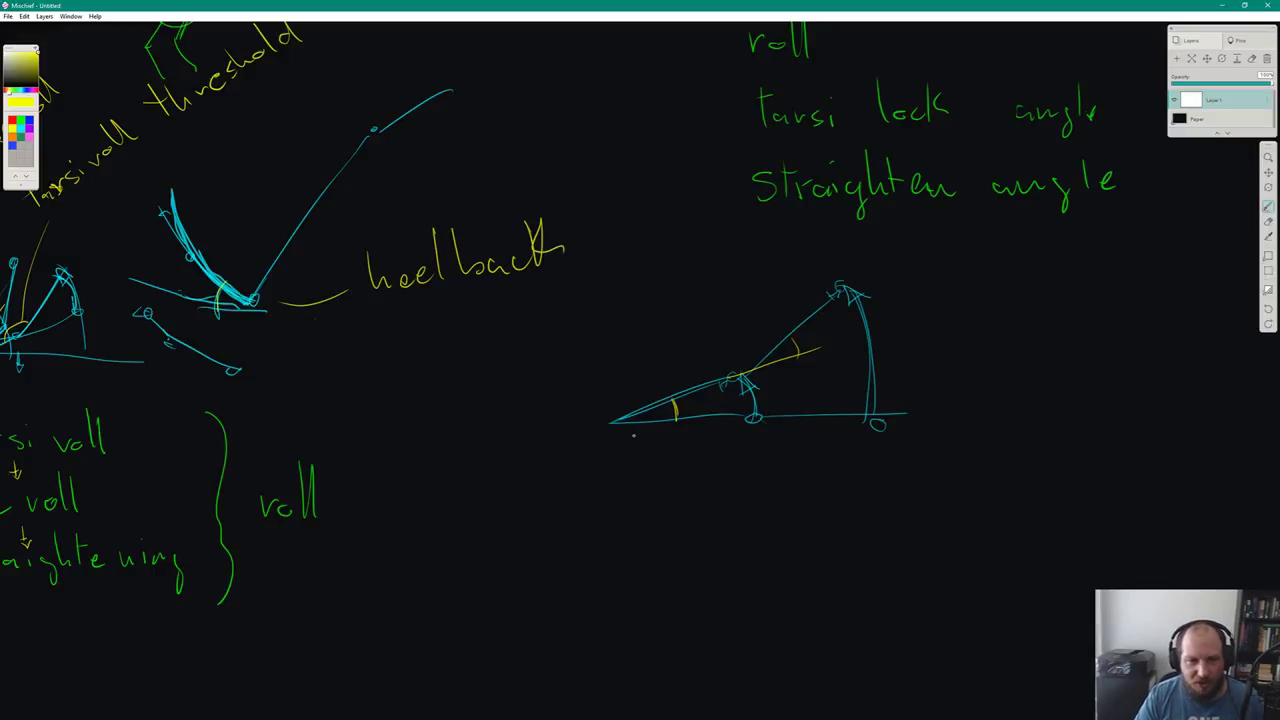
left_click_drag(658, 410, 604, 518)
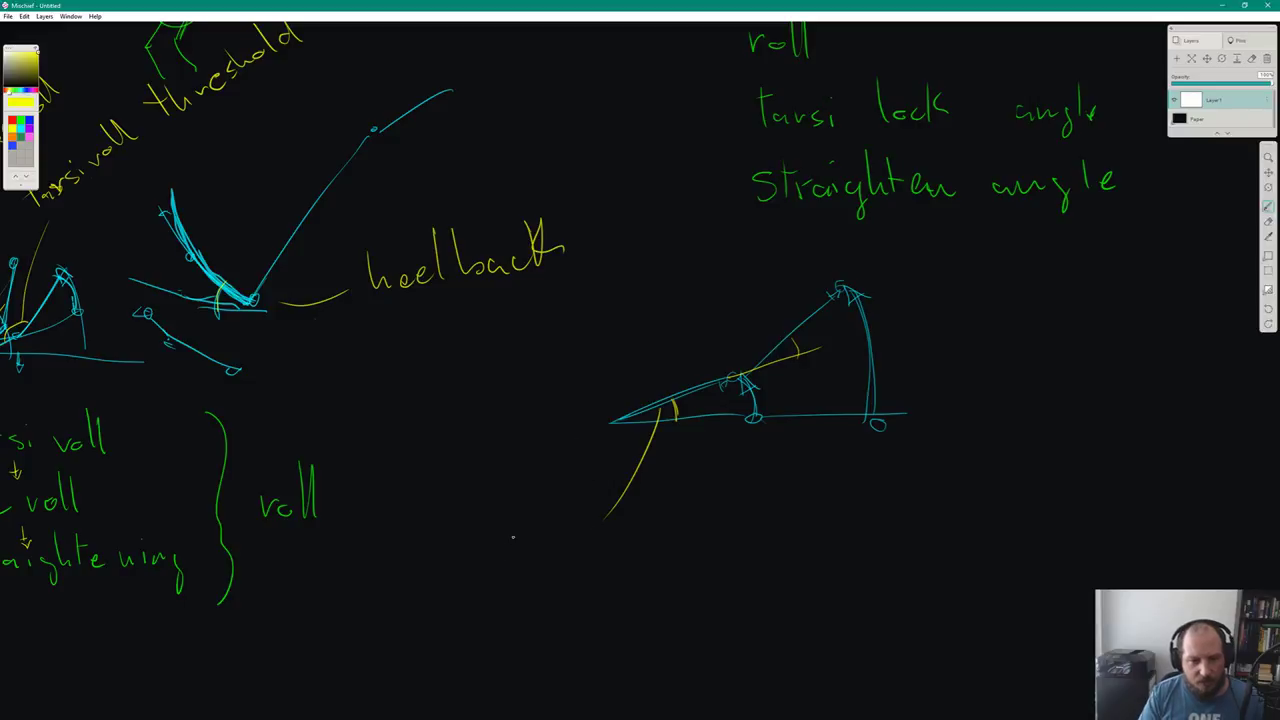
Handwrite the heading "Guide" beside the chain sketch and thicken the first segment's angle arc
left_click_drag(478, 450, 507, 474)
mouse_move(528, 462)
left_mouse_down()
mouse_move(520, 470)
mouse_move(538, 474)
left_mouse_up()
left_click_drag(544, 464, 560, 470)
left_click(565, 462)
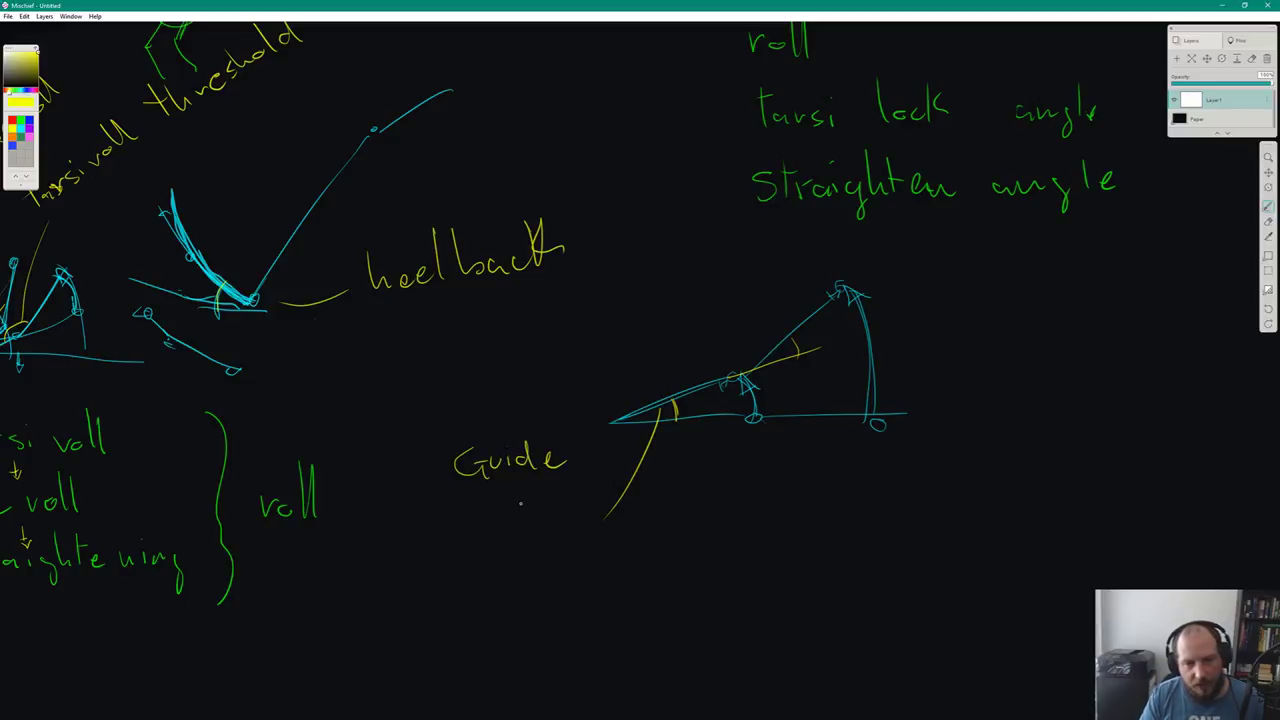
left_click_drag(674, 398, 676, 420)
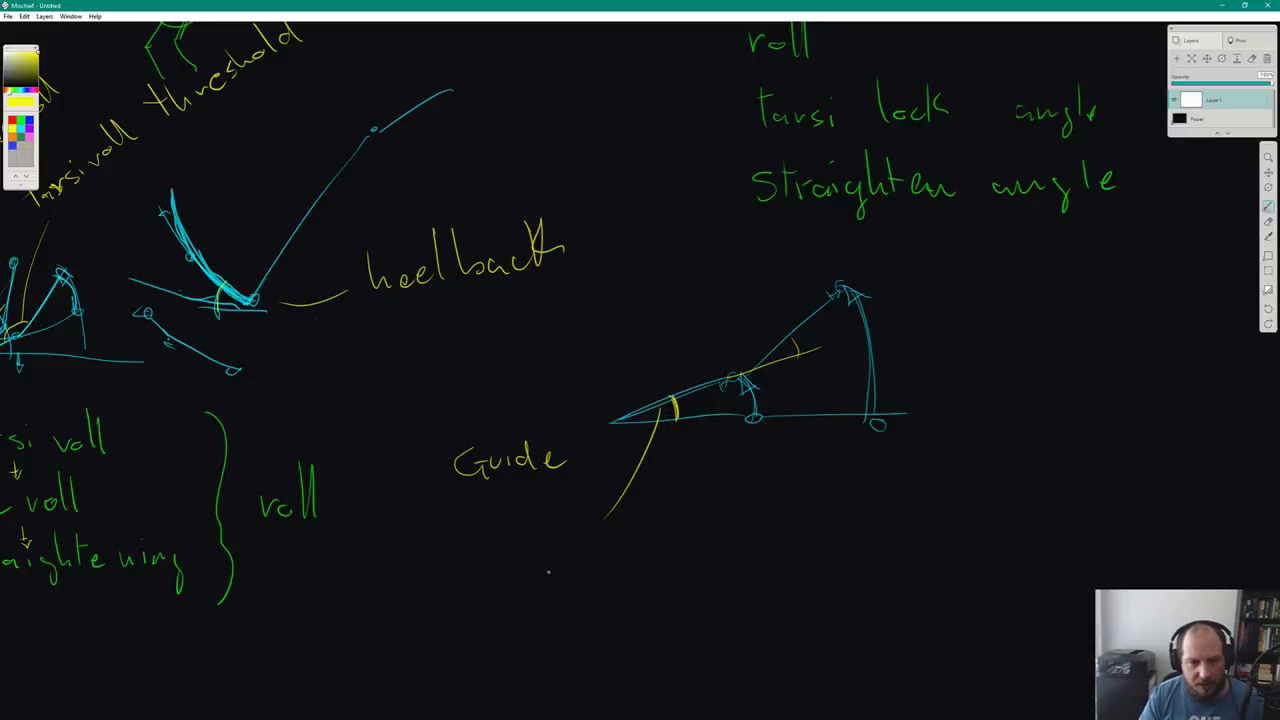
Handwrite "toe rest angle" below the Guide heading at the end of the leader line
mouse_move(514, 532)
left_mouse_down()
mouse_move(516, 574)
mouse_move(524, 561)
left_mouse_up()
left_click_drag(530, 564, 606, 578)
left_click_drag(608, 568, 630, 572)
mouse_move(652, 558)
left_mouse_down()
mouse_move(642, 568)
mouse_move(662, 580)
mouse_move(670, 557)
left_mouse_up()
left_click_drag(748, 564, 734, 572)
mouse_move(756, 572)
left_mouse_down()
mouse_move(776, 568)
mouse_move(788, 584)
left_mouse_up()
mouse_move(800, 528)
left_mouse_down()
mouse_move(804, 568)
mouse_move(838, 566)
left_mouse_up()
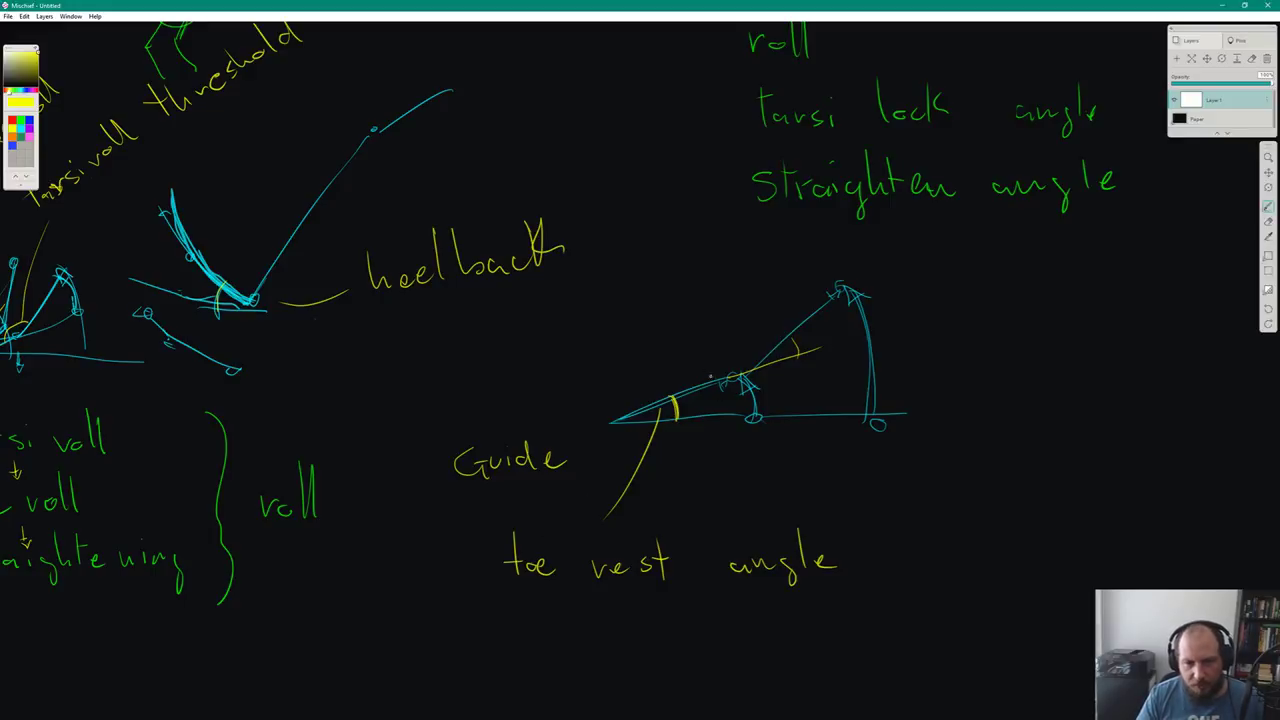
Emphasise the extension line and angle arc at the chain's middle joint, and mark the chain's base in yellow
left_click_drag(700, 382, 772, 348)
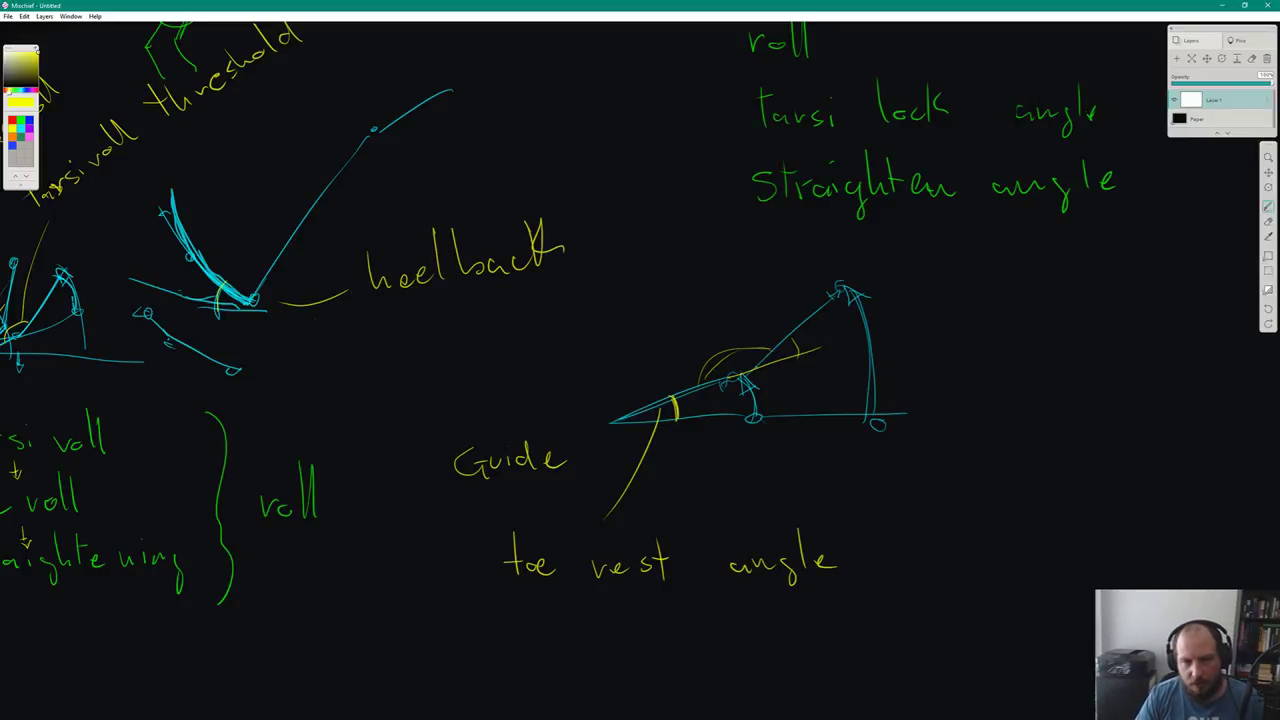
key("ctrl+z")
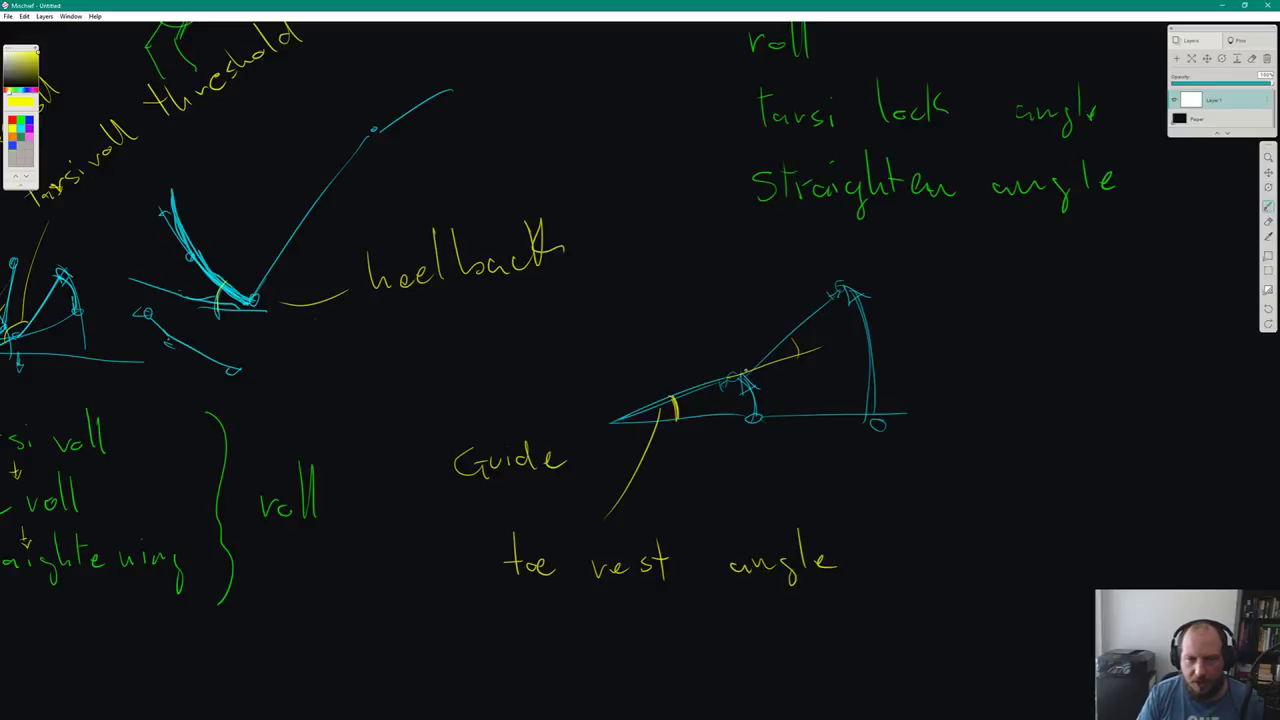
left_click_drag(810, 351, 744, 373)
mouse_move(632, 431)
left_mouse_down()
mouse_move(610, 420)
mouse_move(633, 407)
left_mouse_up()
left_click_drag(744, 363, 797, 356)
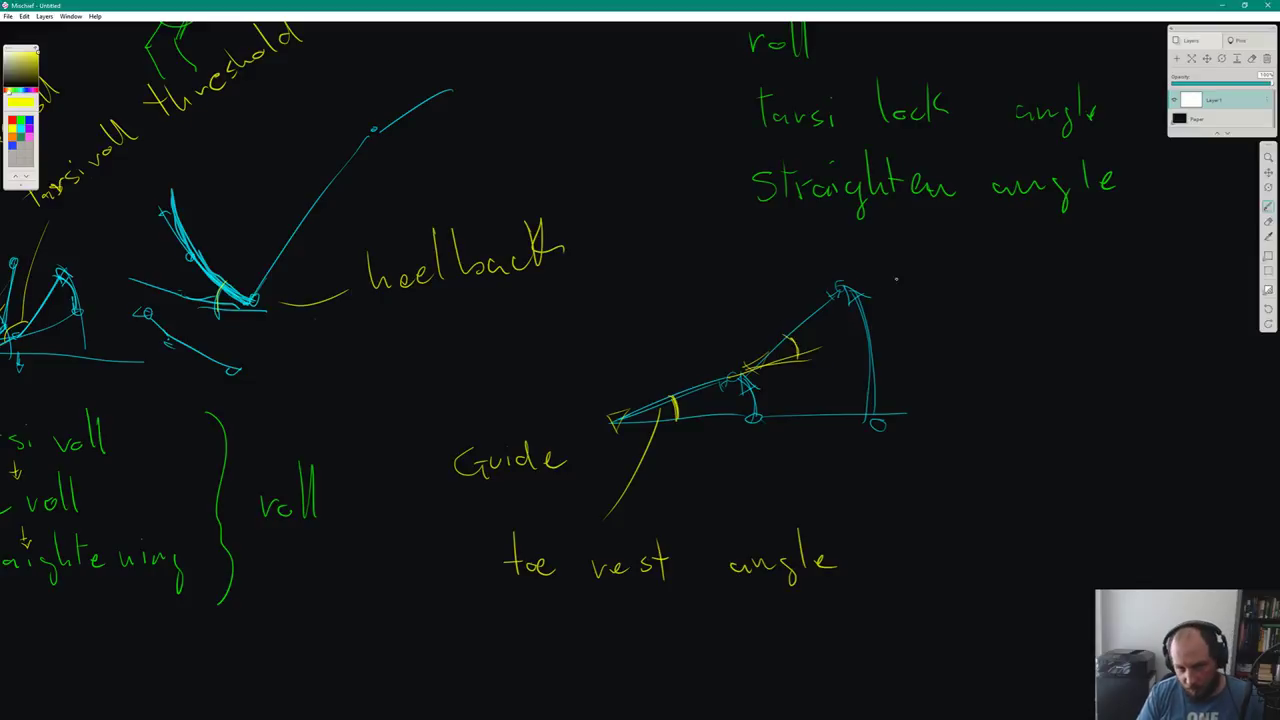
Handwrite "tarsi rest angle" under the toe rest angle note
mouse_move(511, 601)
left_mouse_down()
mouse_move(512, 640)
mouse_move(562, 628)
left_mouse_up()
mouse_move(577, 628)
left_mouse_down()
mouse_move(566, 637)
mouse_move(624, 624)
mouse_move(648, 636)
left_mouse_up()
left_click_drag(664, 623, 655, 636)
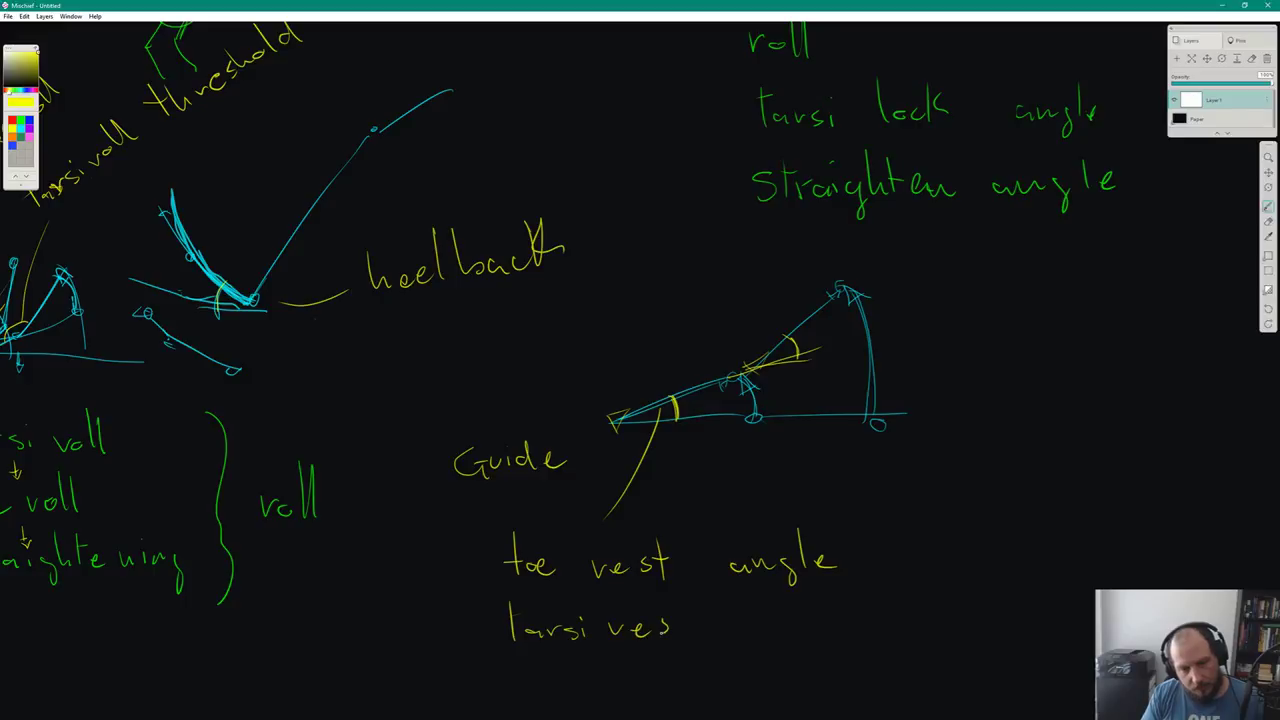
left_click_drag(677, 590, 679, 634)
left_click_drag(668, 608, 686, 606)
left_click_drag(758, 624, 812, 646)
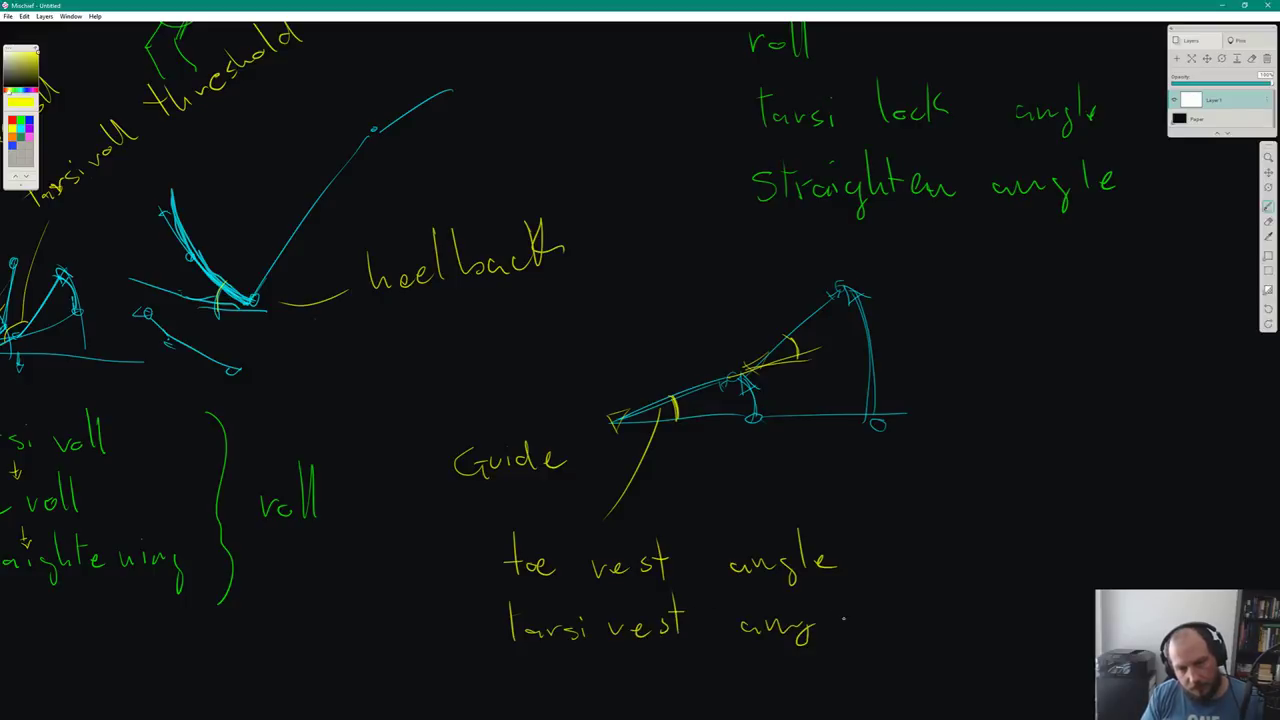
left_click_drag(822, 588, 824, 628)
left_click_drag(834, 622, 878, 622)
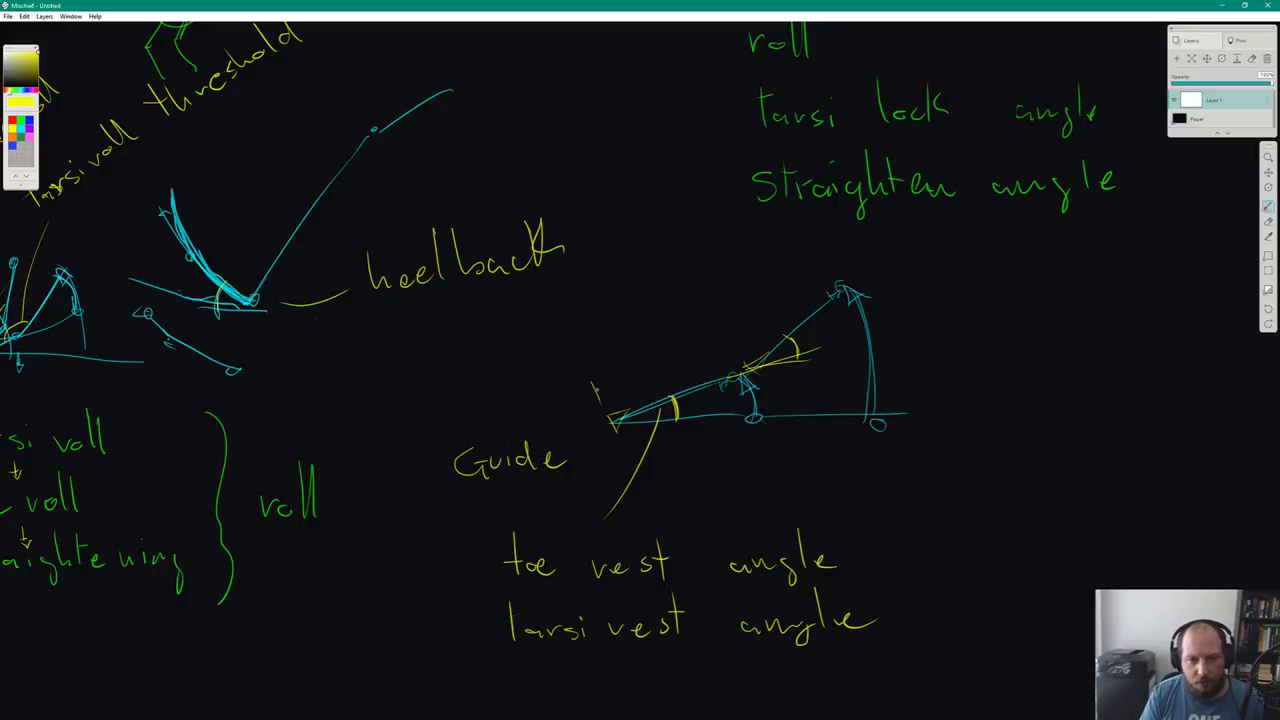
Draw dimension lines along the two chain segments and label them "toe length" and "tarsi length"
left_click_drag(594, 392, 712, 344)
mouse_move(714, 333)
left_mouse_down()
mouse_move(718, 350)
mouse_move(816, 259)
left_mouse_up()
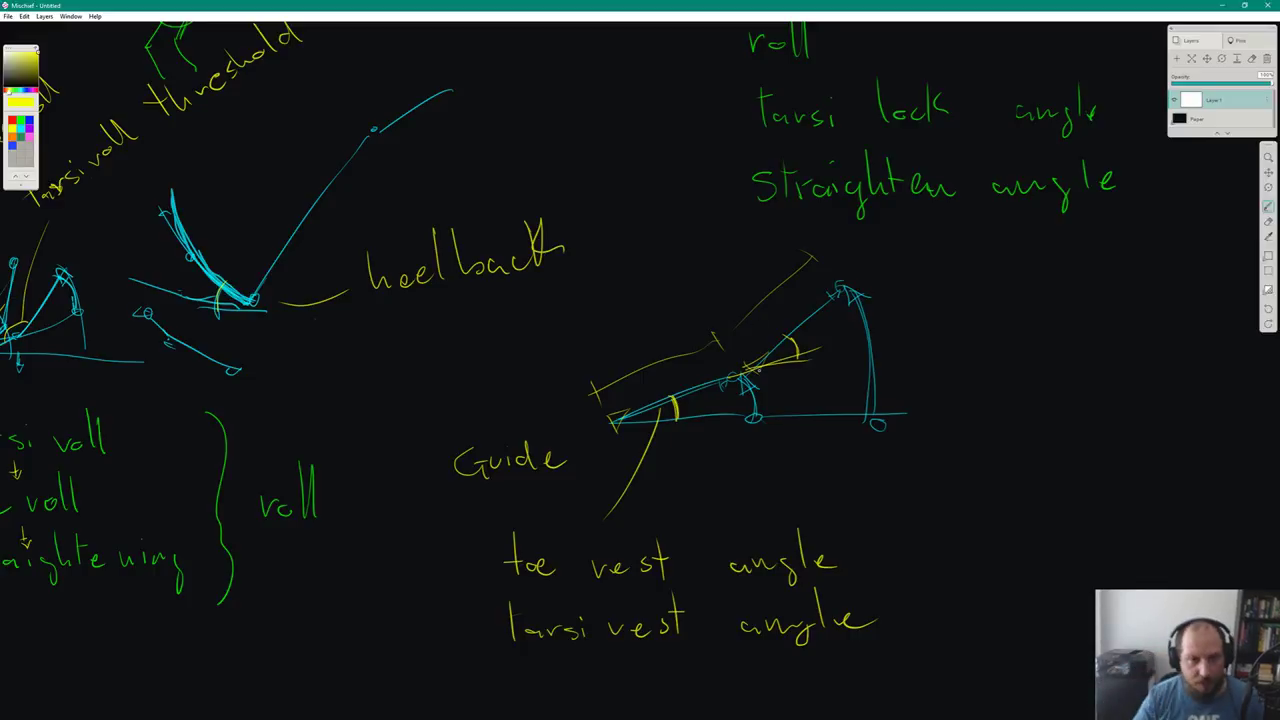
mouse_move(596, 330)
left_mouse_down()
mouse_move(640, 317)
mouse_move(685, 313)
mouse_move(679, 292)
mouse_move(680, 305)
mouse_move(710, 290)
left_mouse_up()
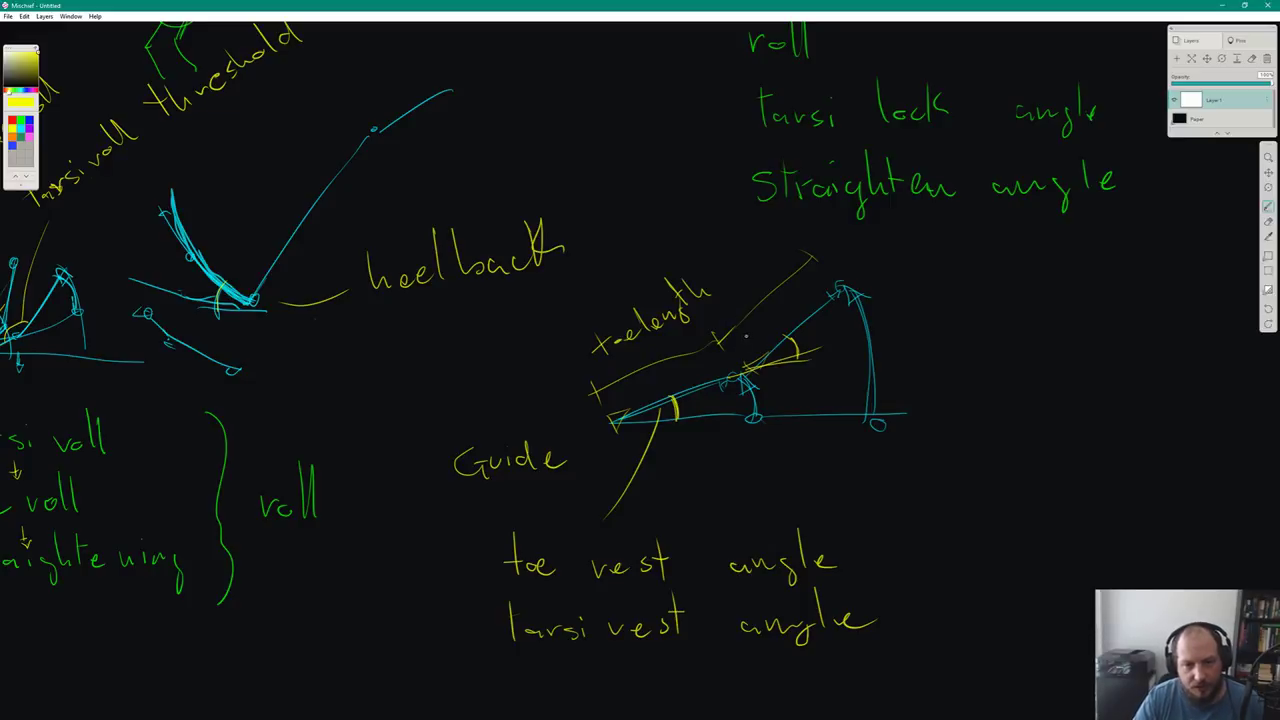
mouse_move(744, 336)
left_mouse_down()
mouse_move(742, 352)
mouse_move(750, 336)
left_mouse_up()
mouse_move(756, 336)
left_mouse_down()
mouse_move(762, 324)
mouse_move(762, 346)
mouse_move(850, 252)
mouse_move(858, 224)
left_mouse_up()
left_click_drag(855, 238, 867, 230)
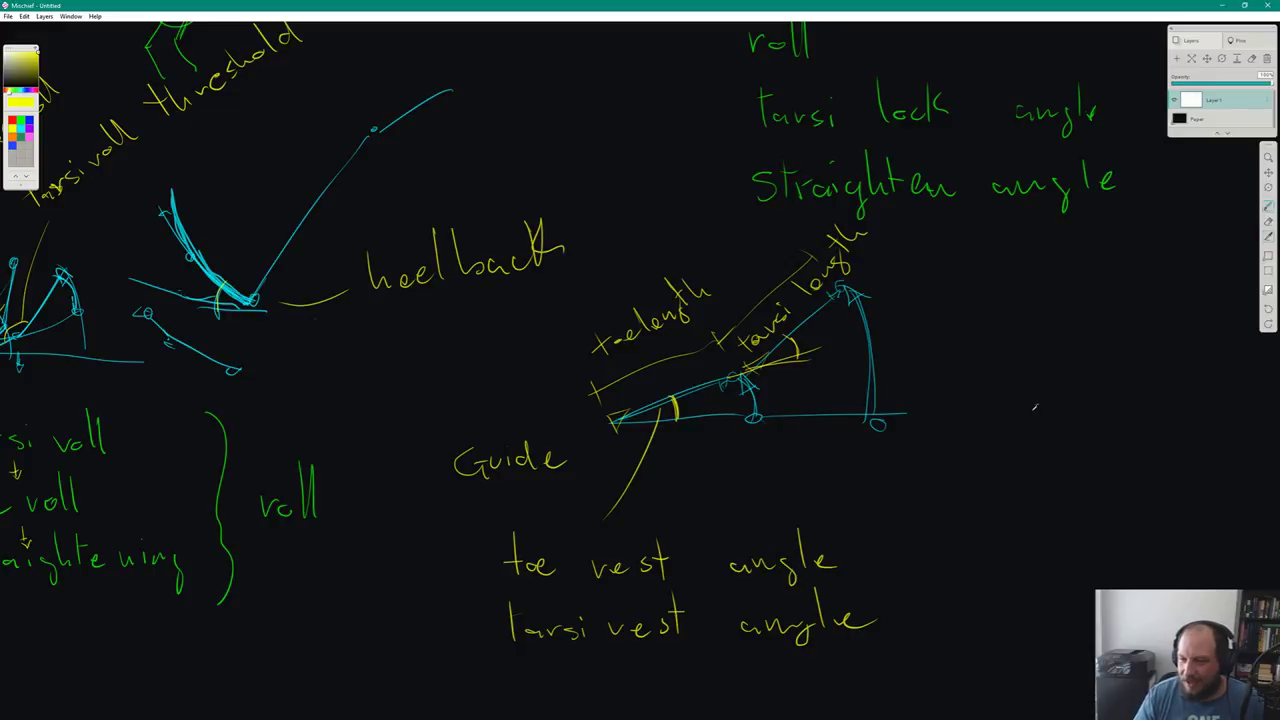
Return to Maya's Charcoal Editor and duplicate the tarsiLock and straighten addAttr lines below the existing ones, starting at line 6
key("alt+Tab")
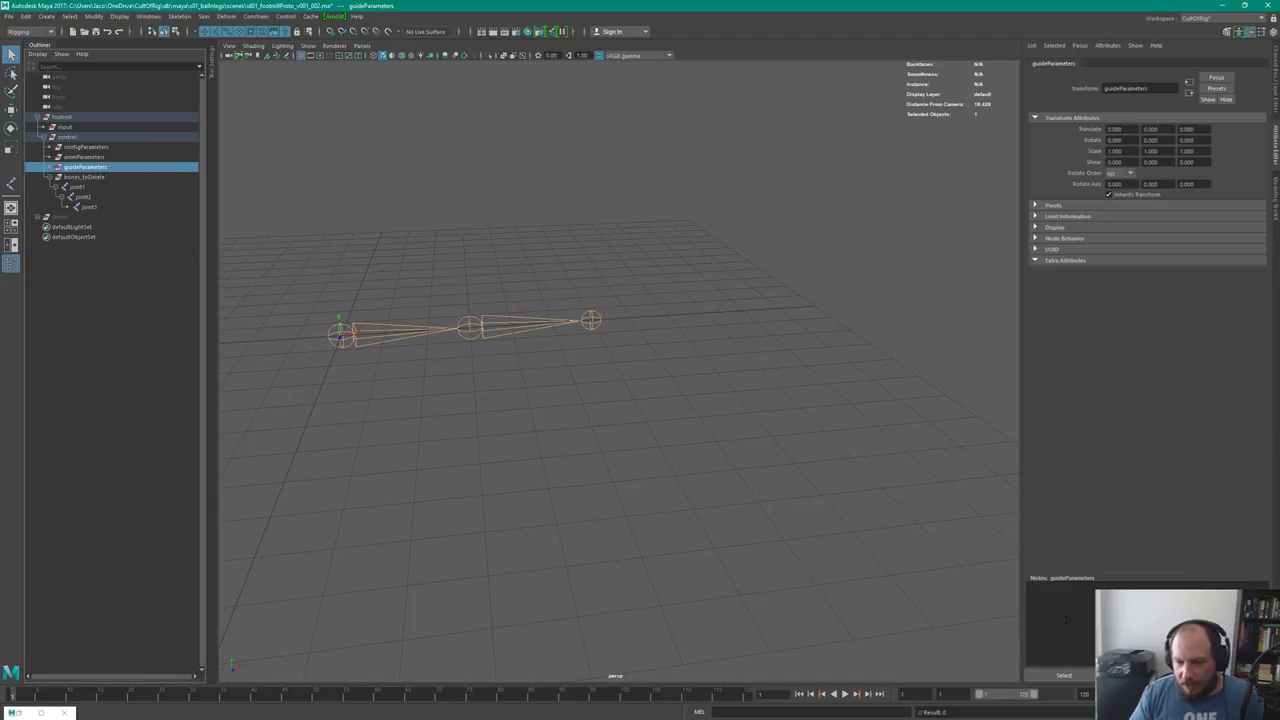
key("alt+Tab")
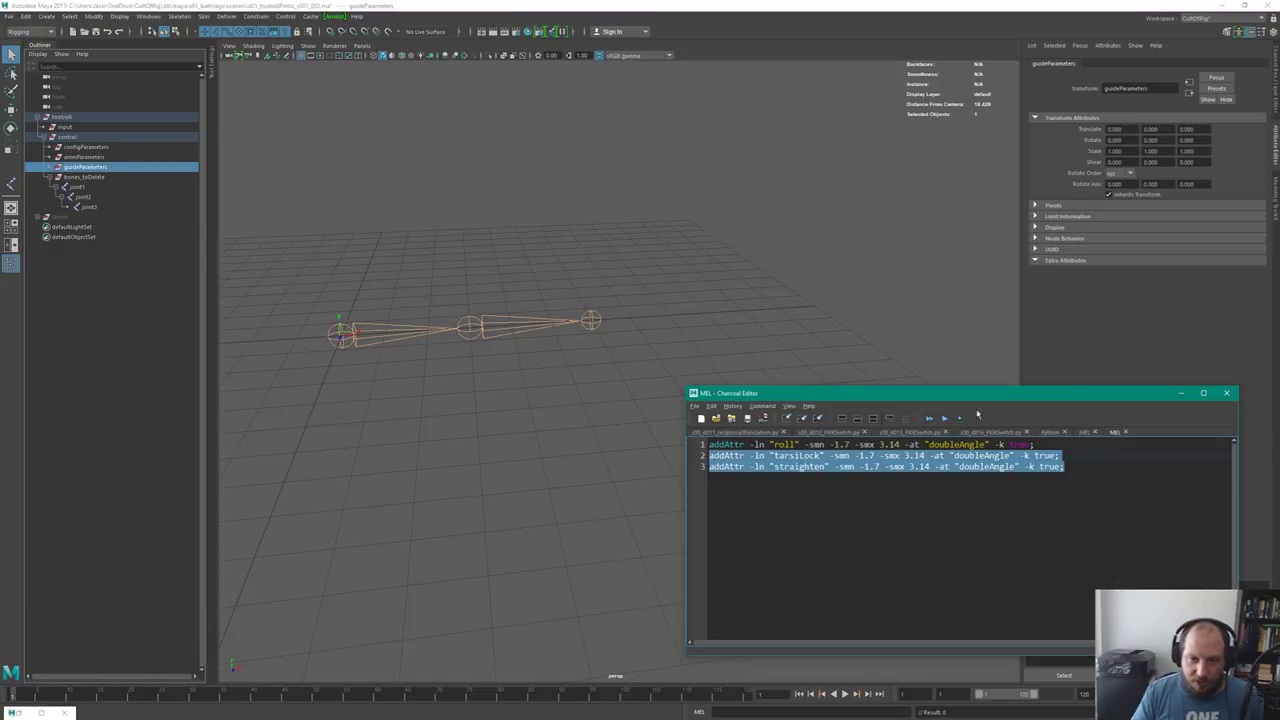
left_click(1107, 471)
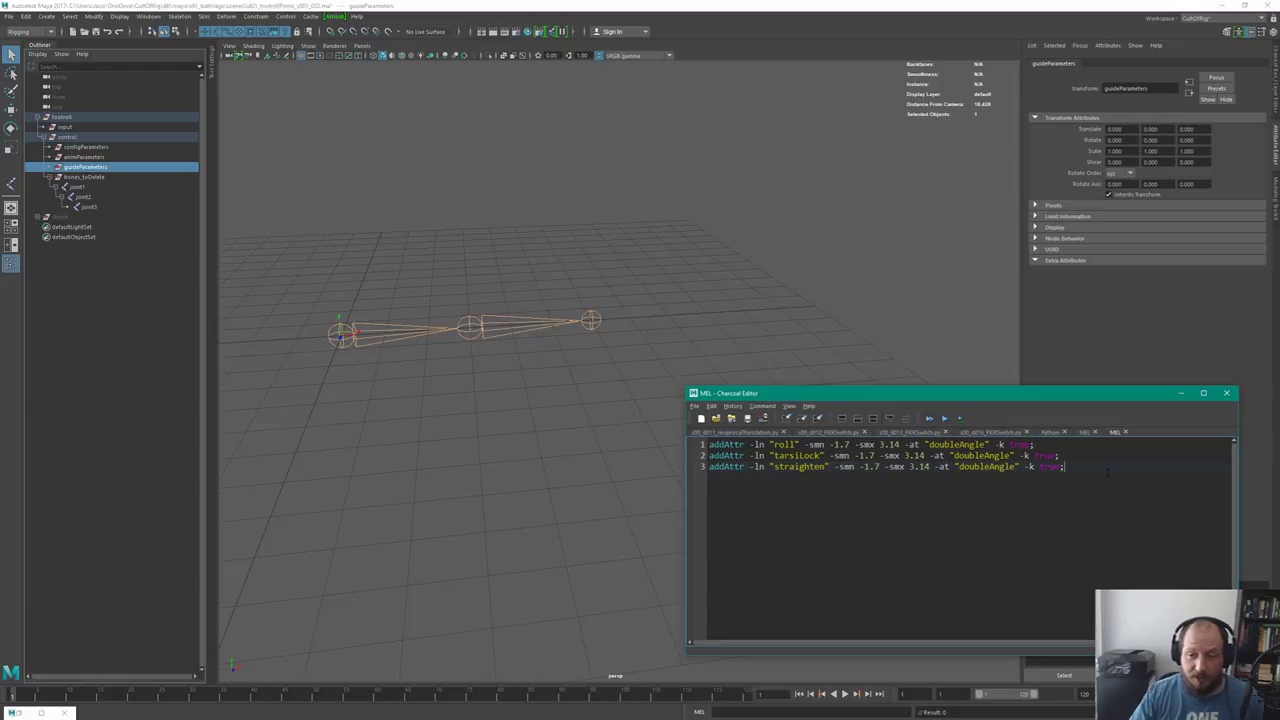
key("shift+Home")
key("shift+Up")
key("ctrl+c")
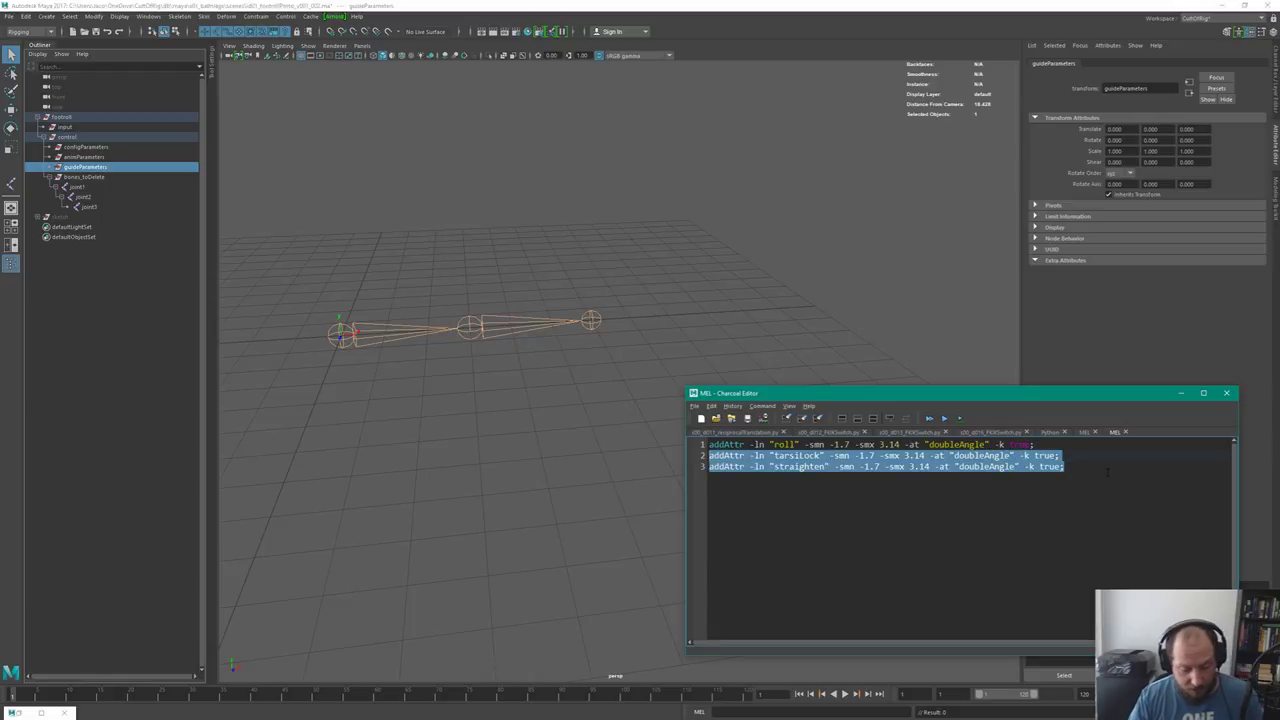
key("Down")
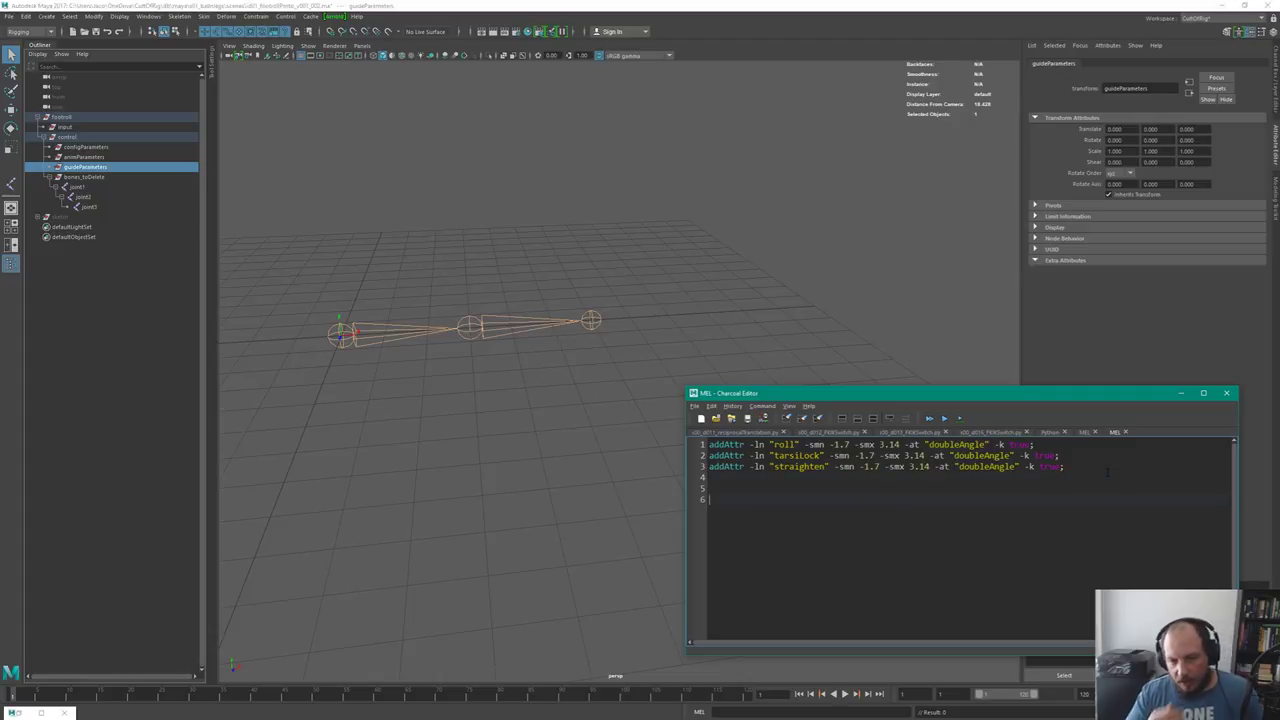
key("ctrl+v")
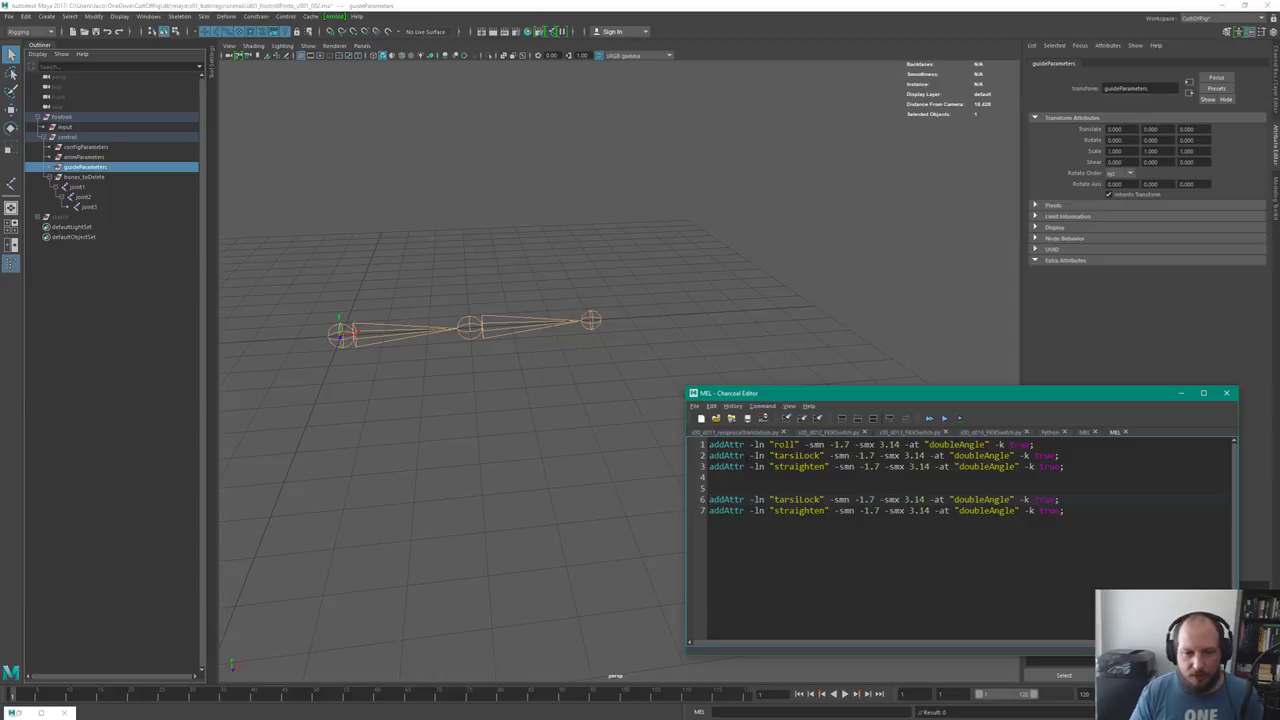
Rename the attributes in the two duplicated addAttr lines to toeRest and tarsirest
double_click(797, 499)
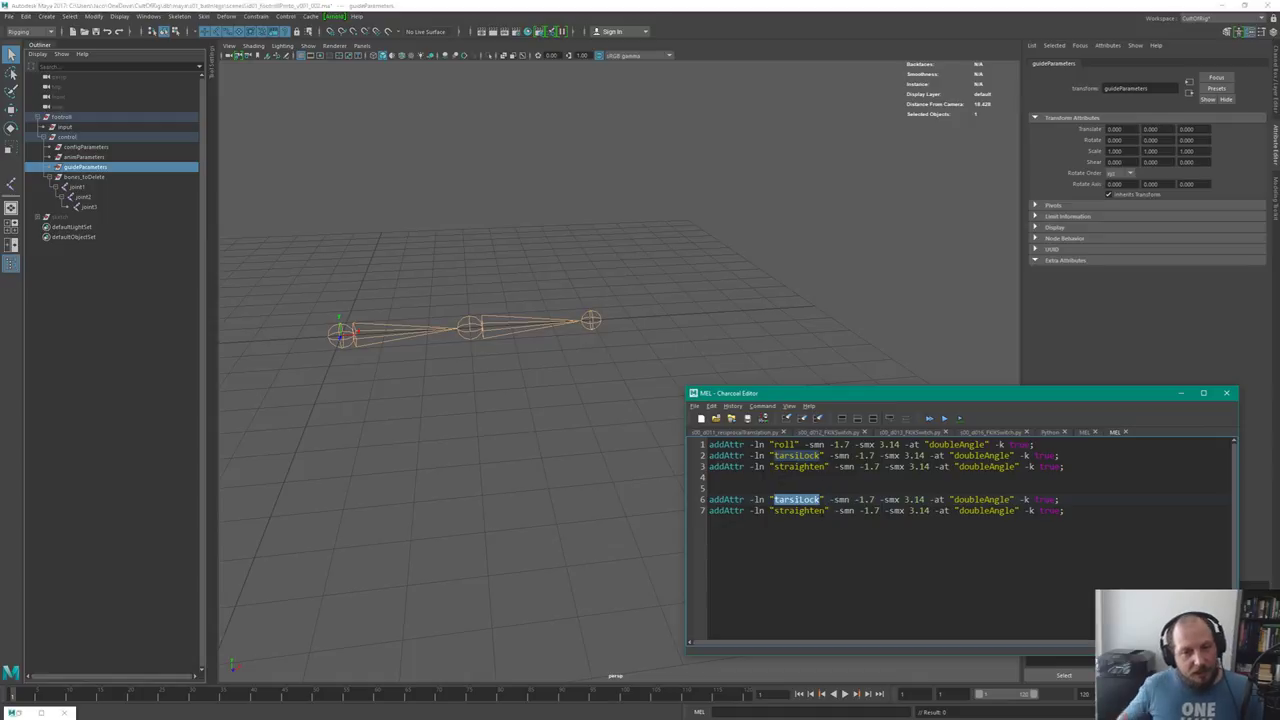
key("alt+Tab")
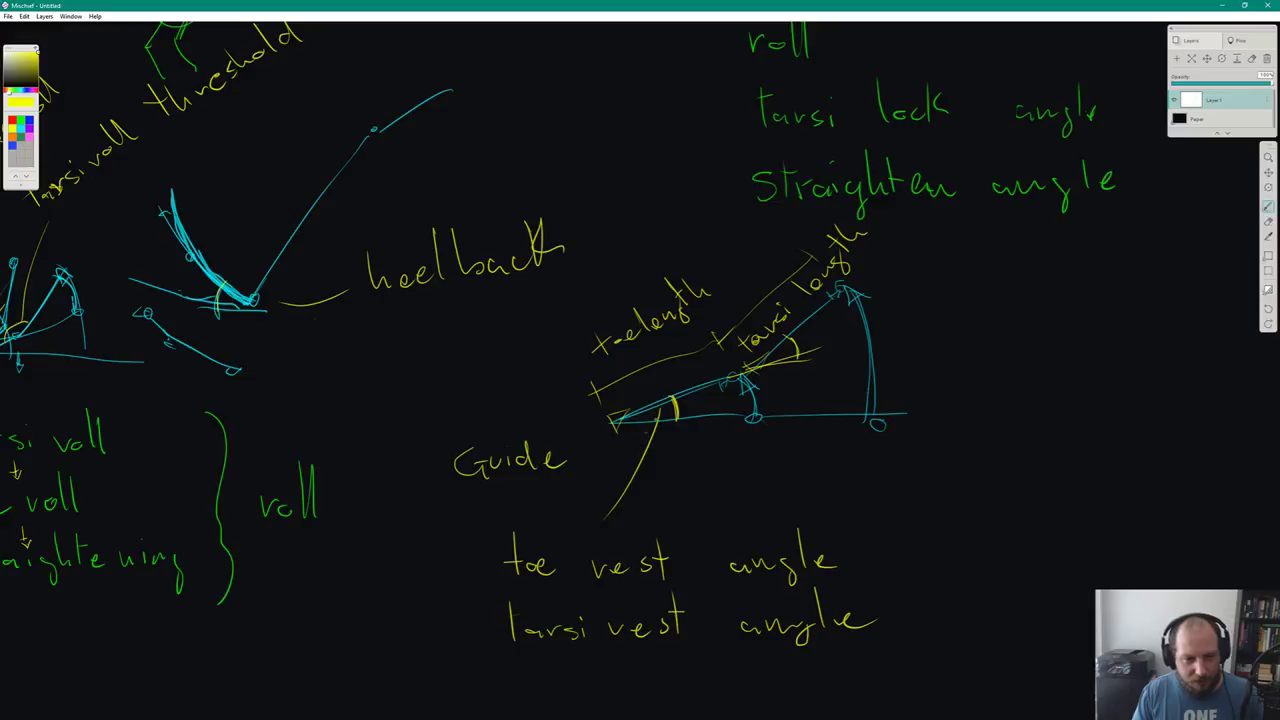
key("alt+Tab")
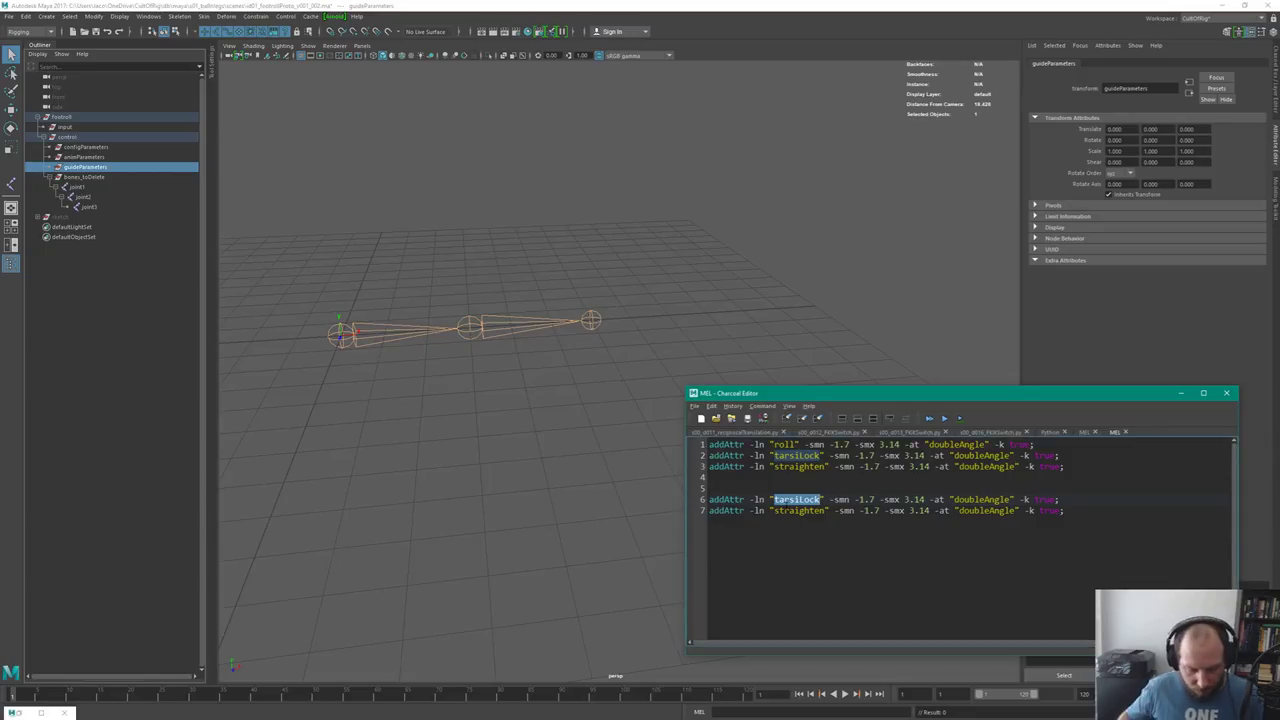
type("toeRest")
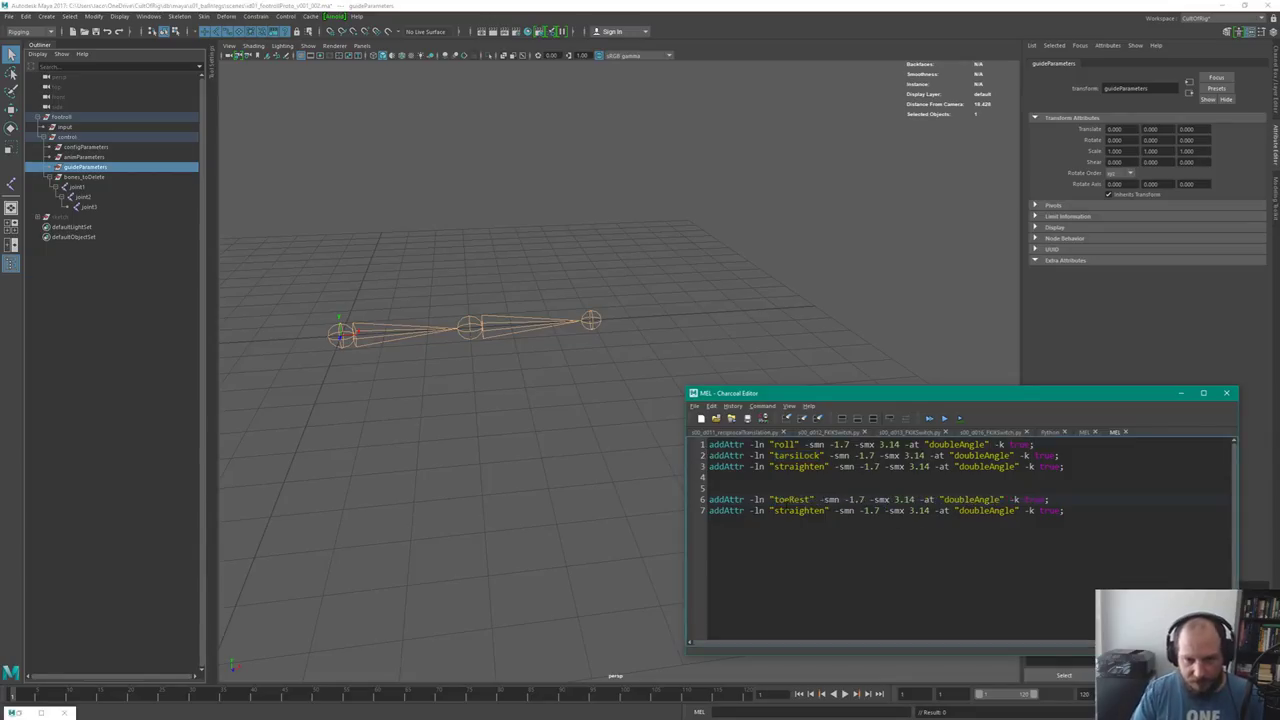
key("ctrl+BackSpace")
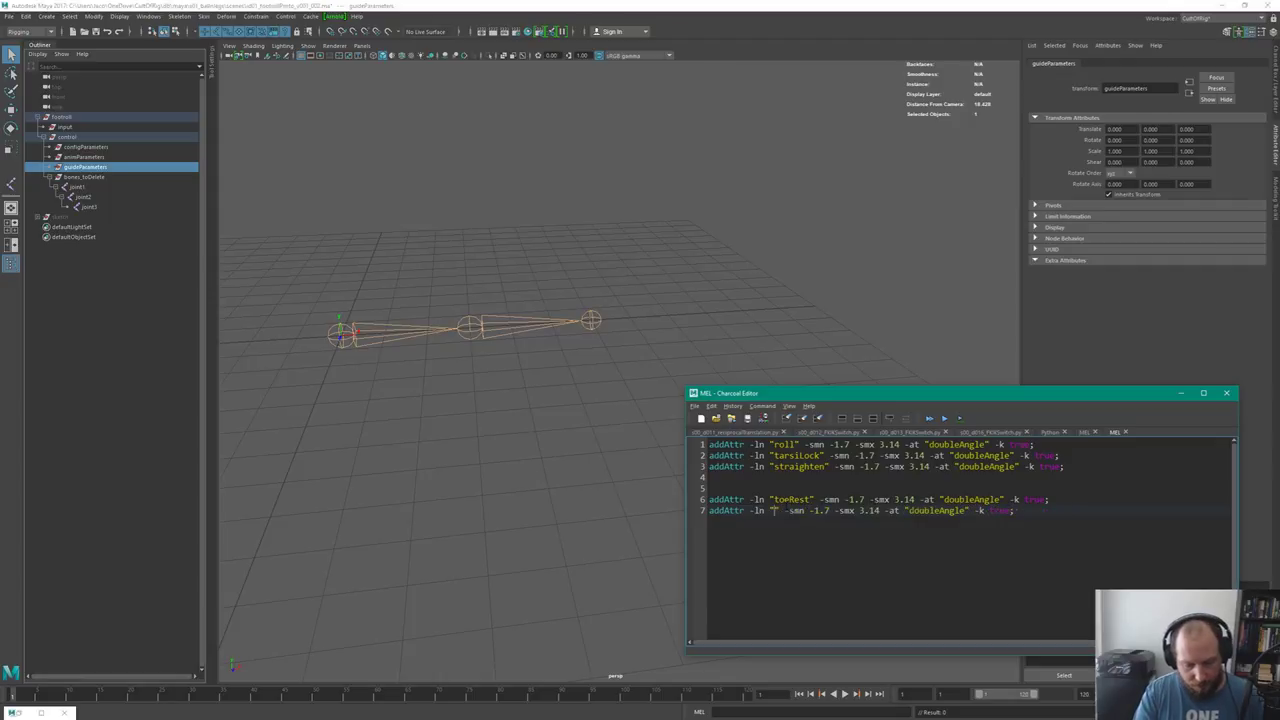
type("tarsirest")
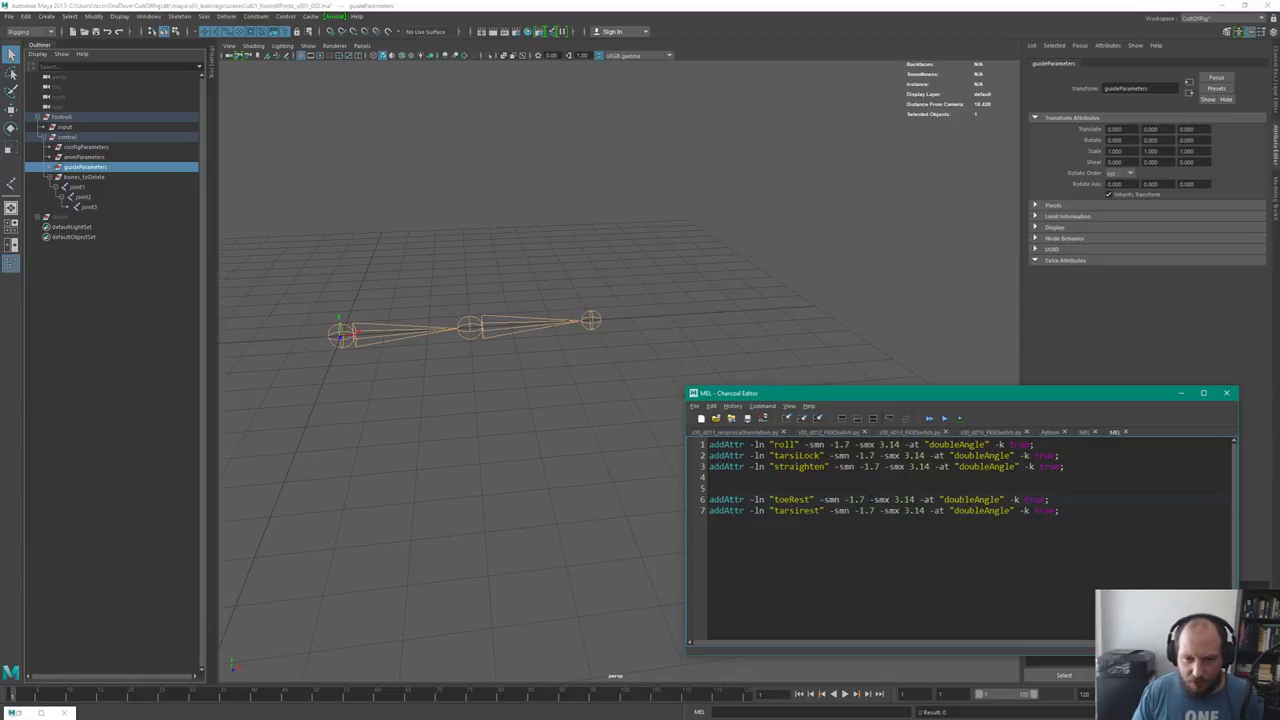
Run the toeRest and tarsirest addAttr lines to add both rest-angle attributes to guideParameters
left_click(709, 499)
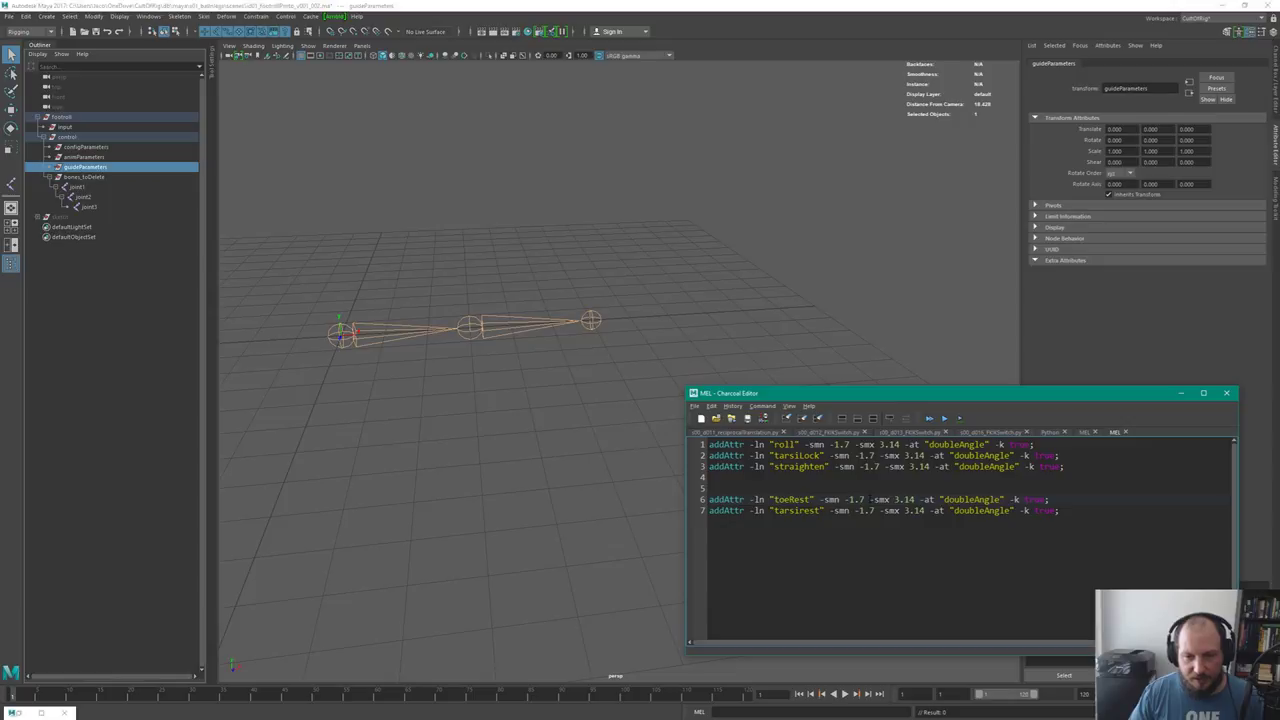
left_click_drag(849, 499, 865, 499)
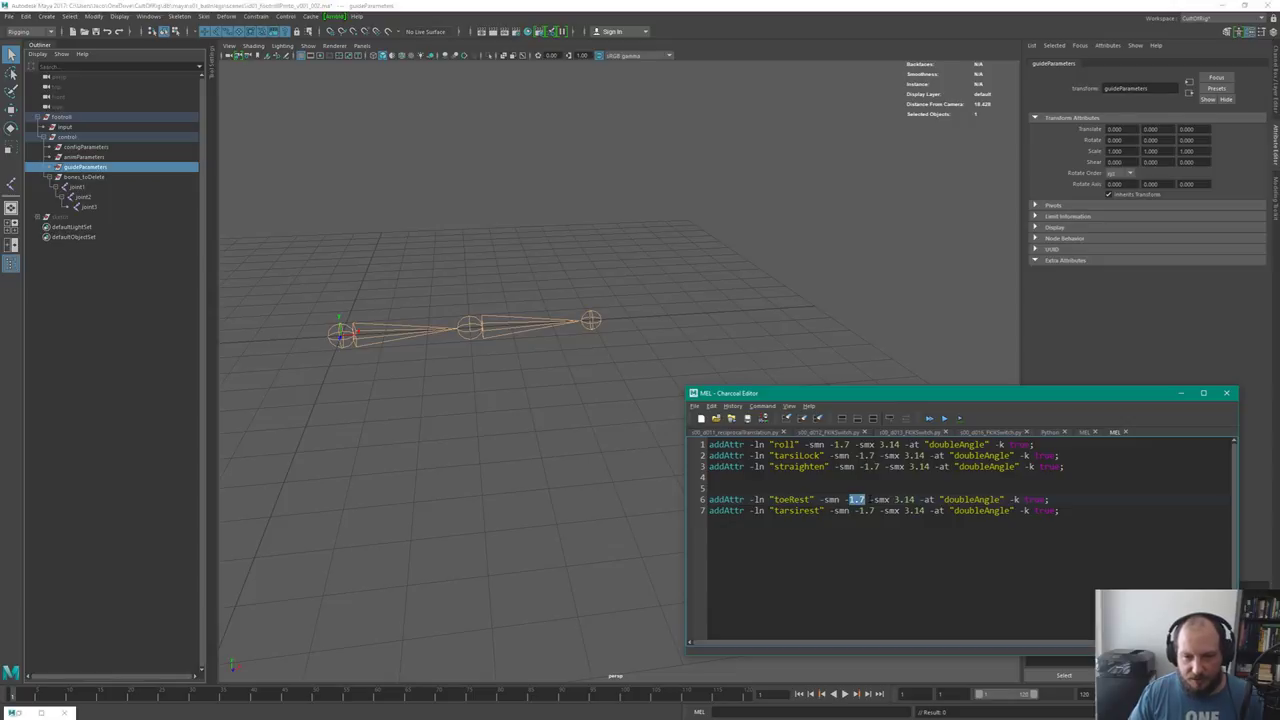
left_click(865, 499)
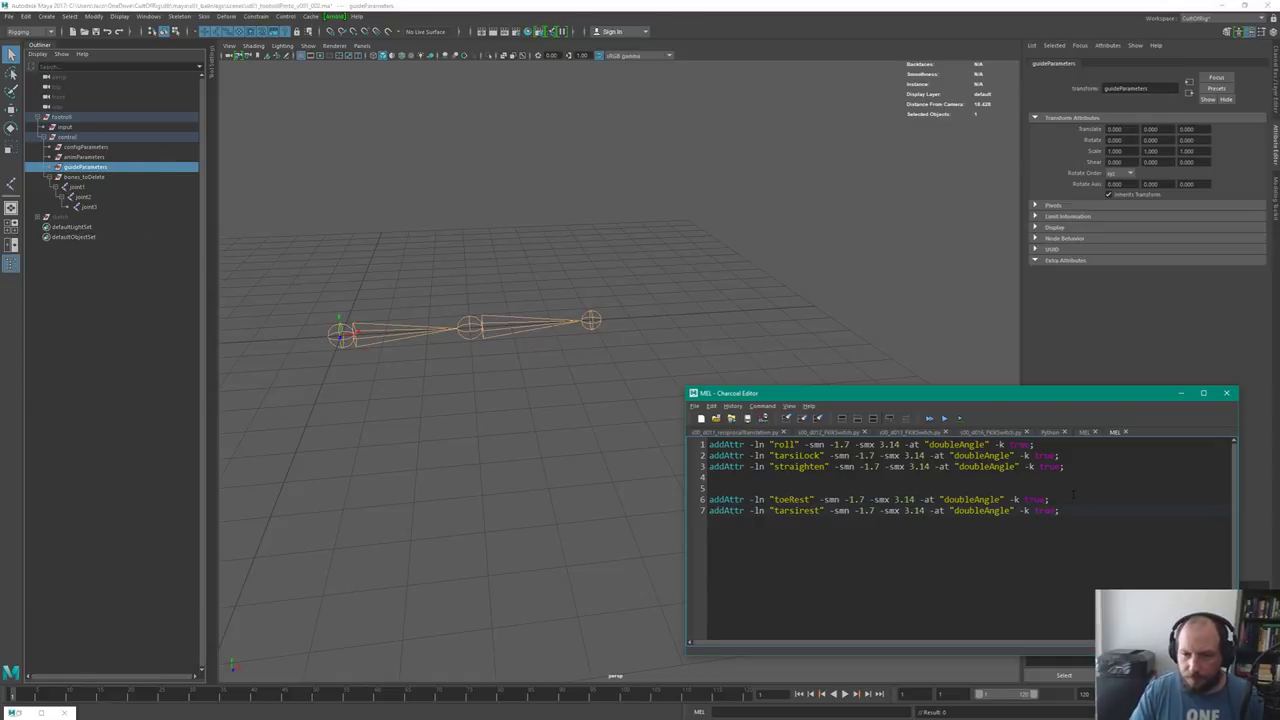
key("shift+Home")
key("shift+Up")
key("ctrl+Return")
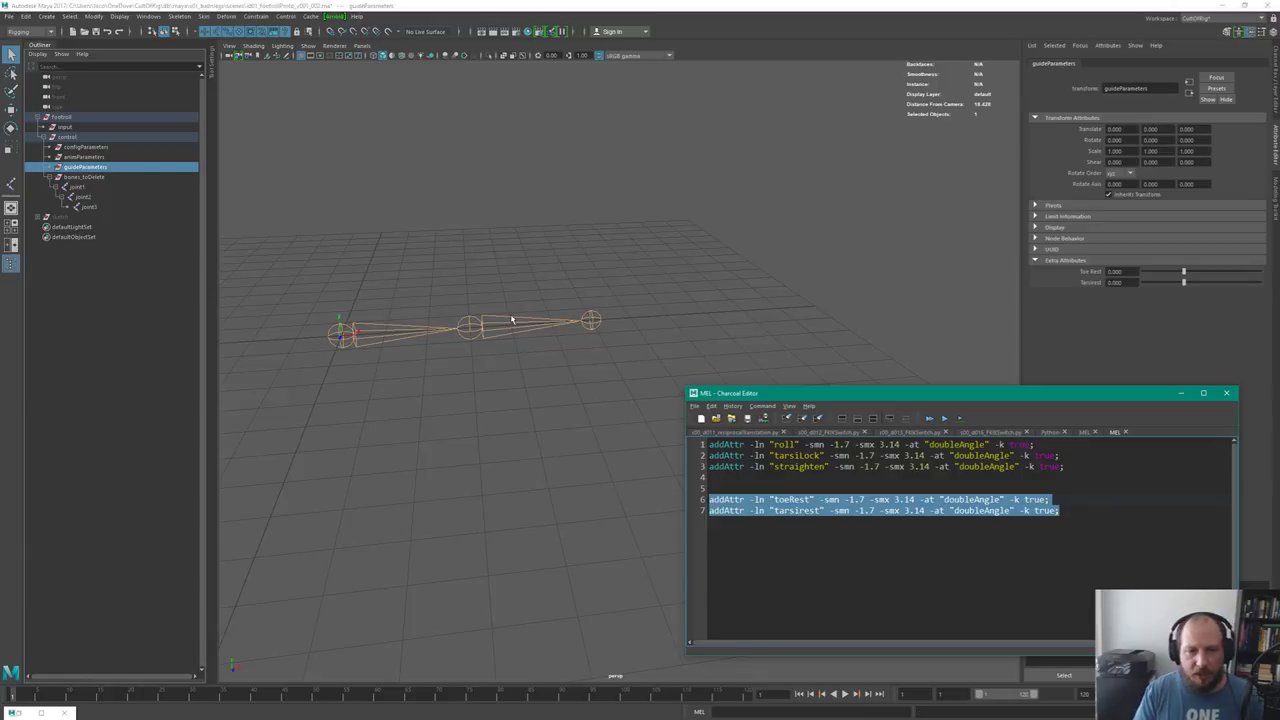
Duplicate the toeRest and tarsirest addAttr lines below the existing ones, starting at line 10
left_click(1091, 531)
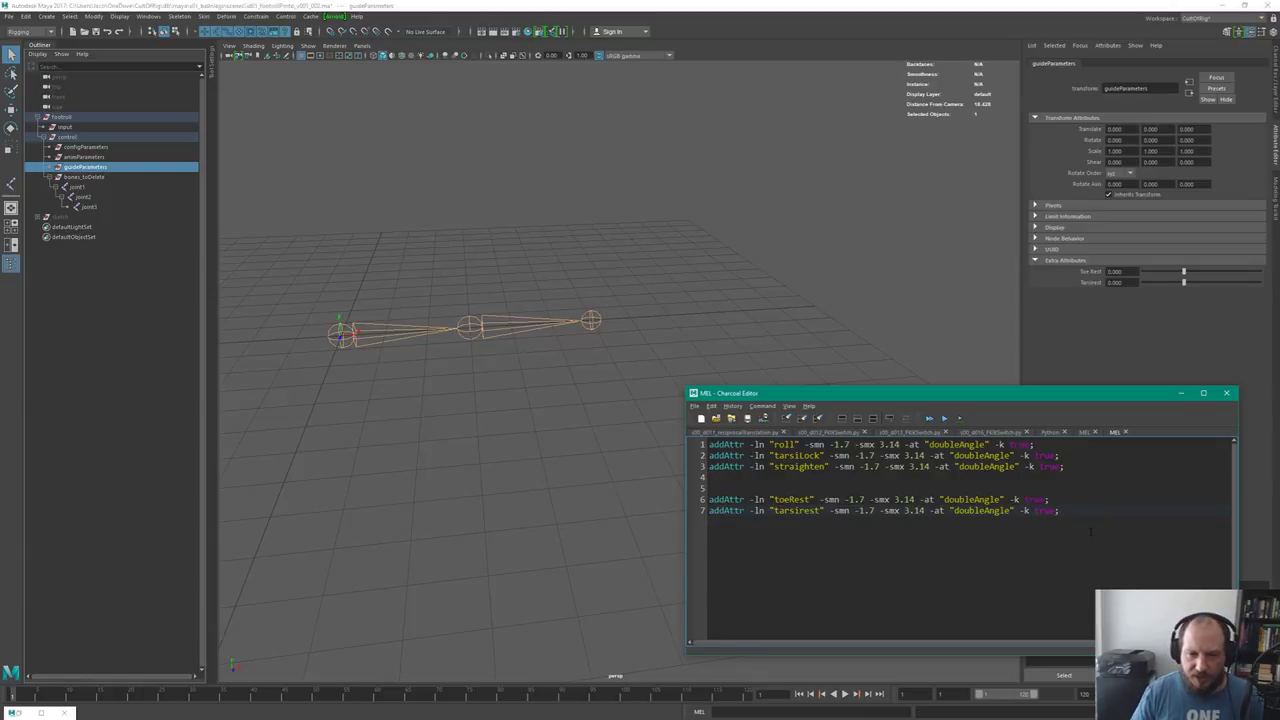
key("Return")
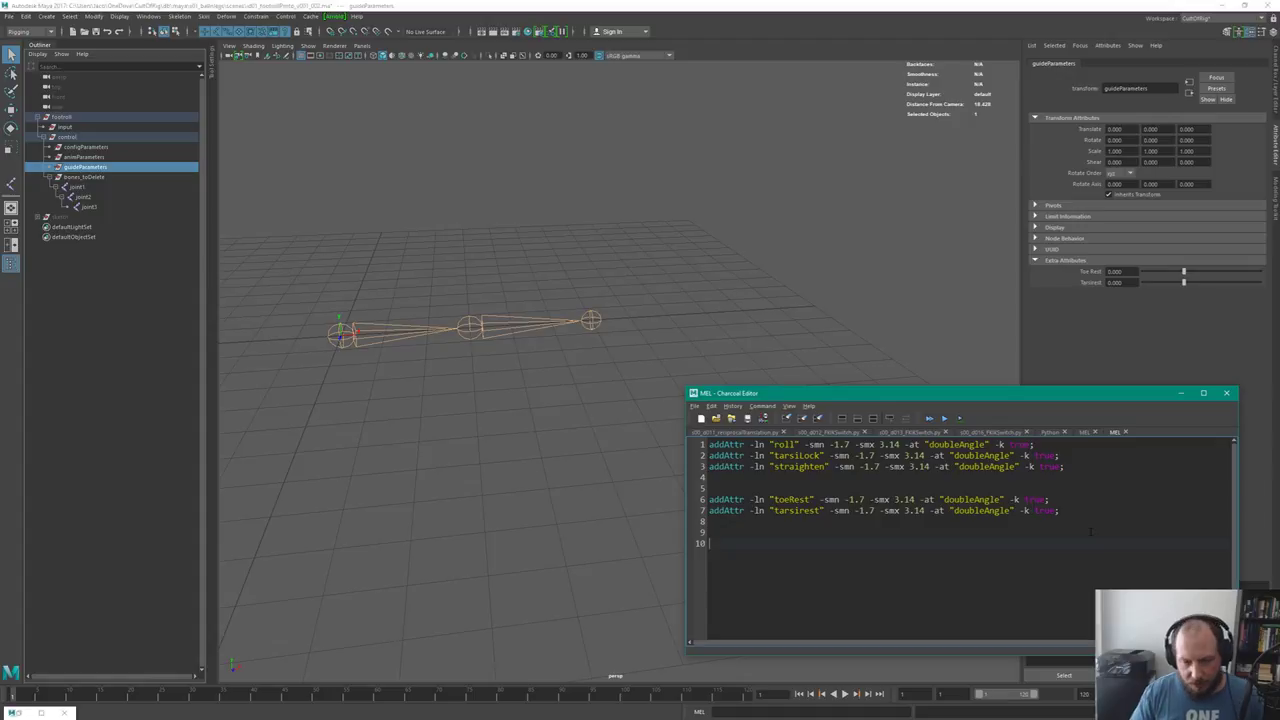
key("Up")
key("shift+Down")
key("shift+End")
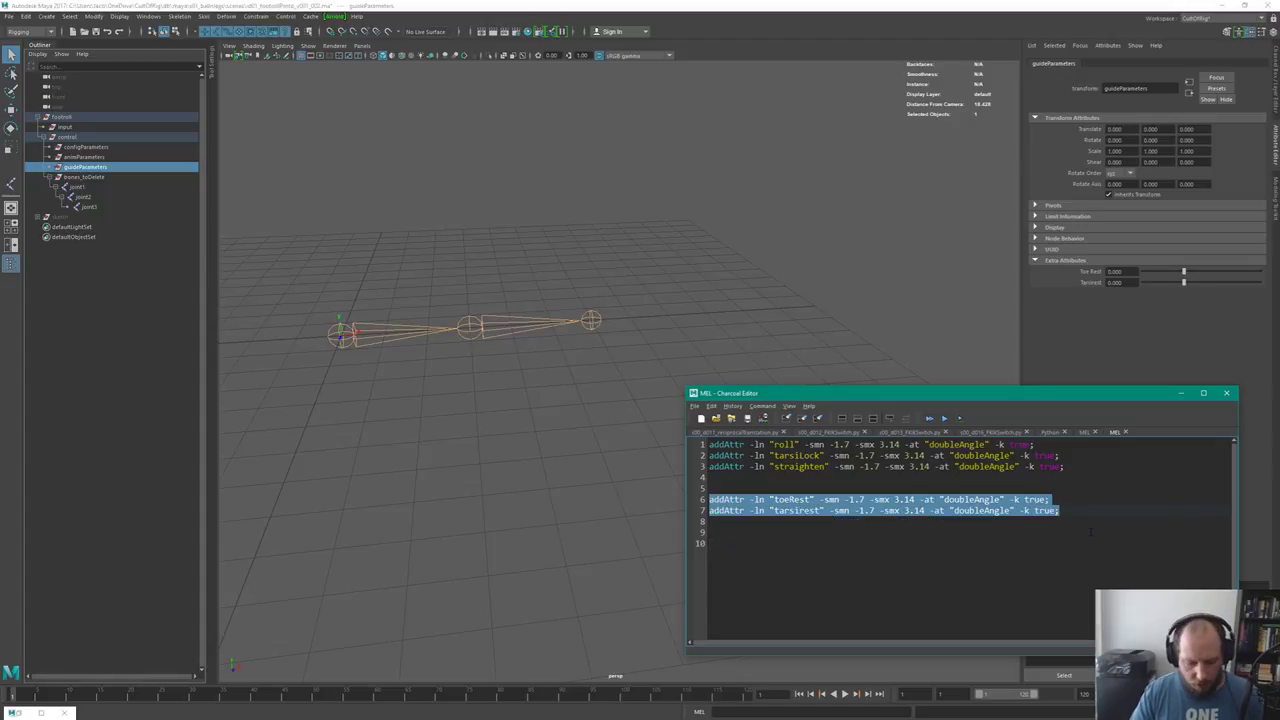
key("ctrl+c")
key("Down")
key("Down")
key("Down")
key("ctrl+v")
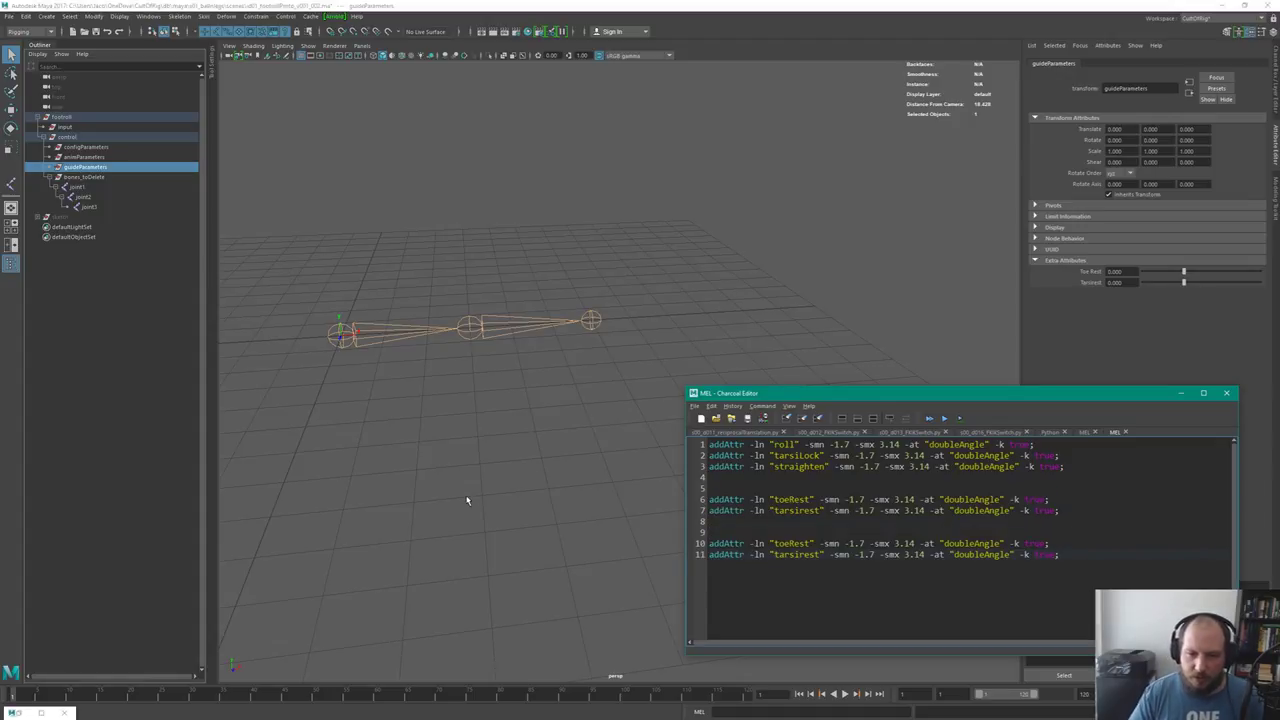
Change the attribute type to "distance" in the two duplicated addAttr lines 10 and 11
double_click(972, 543)
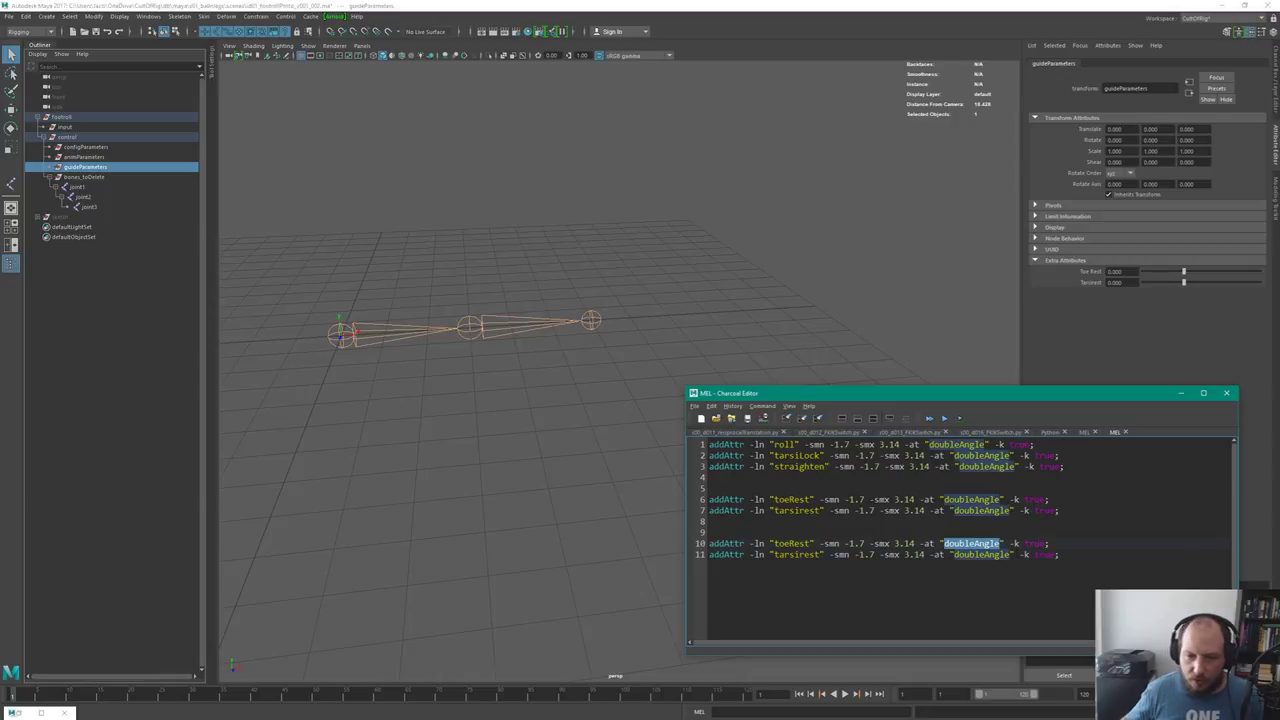
type("distance")
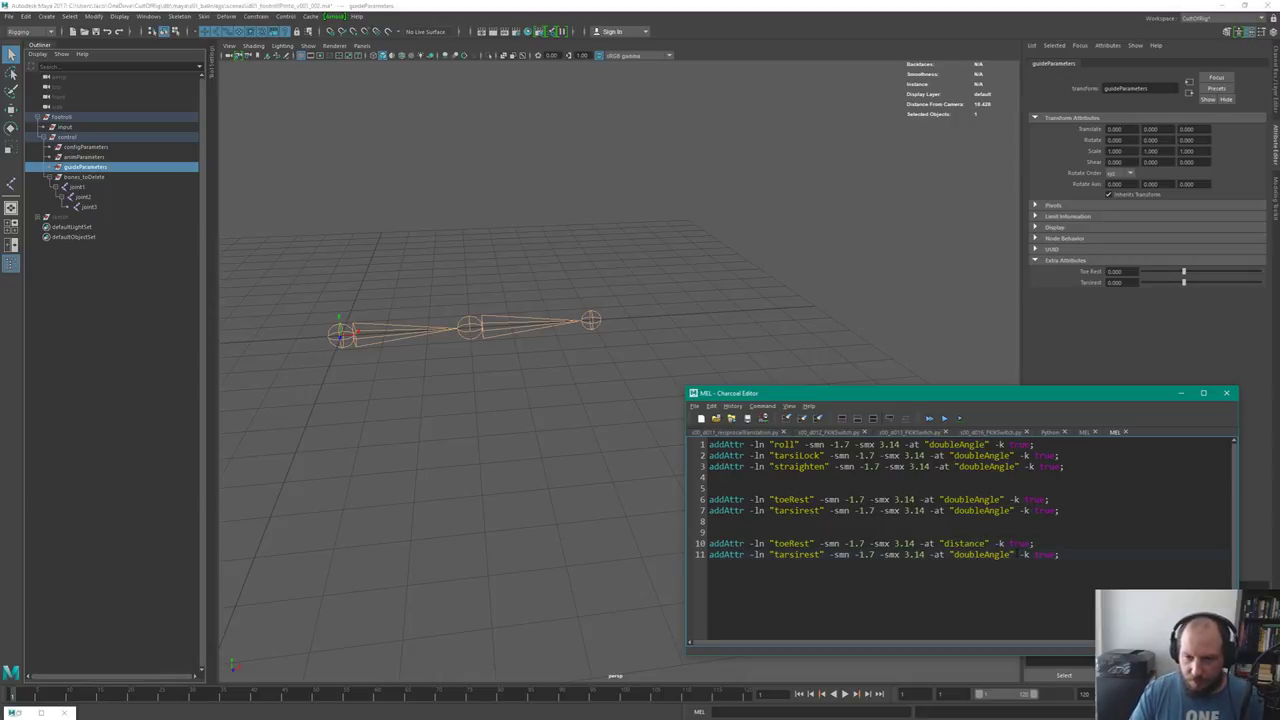
double_click(985, 554)
key("BackSpace")
type("distance")
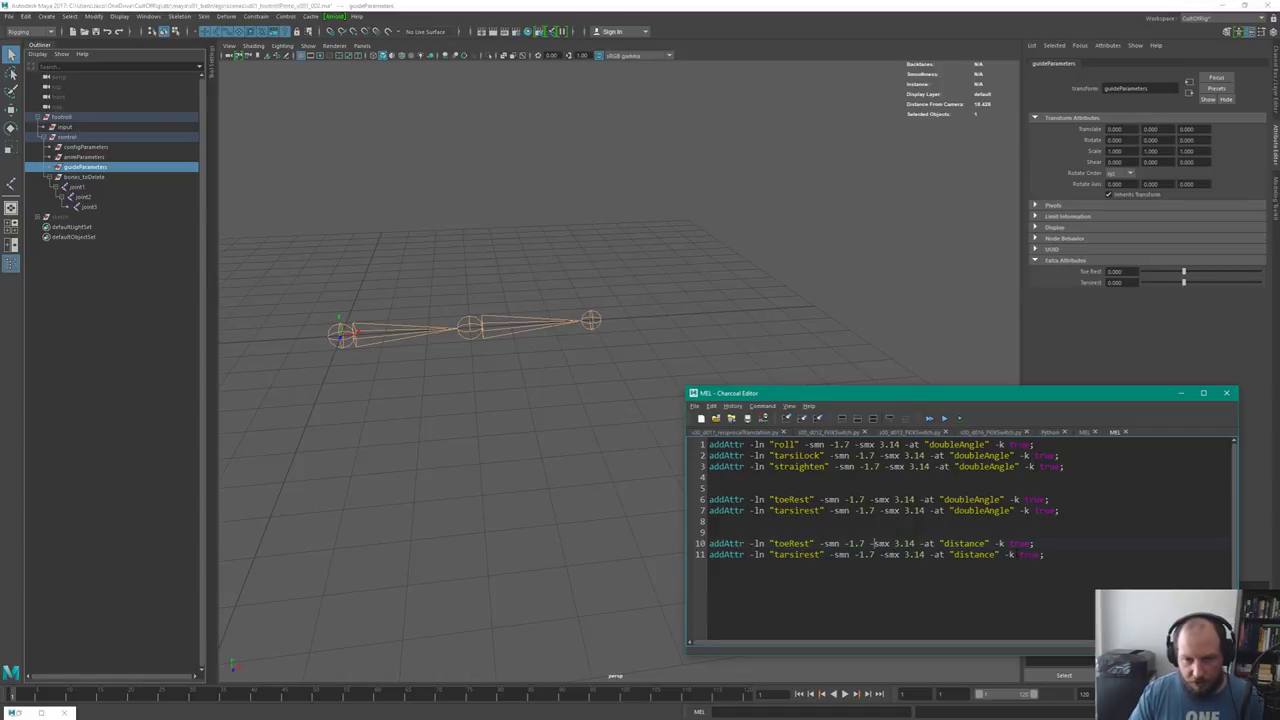
Replace the soft minimum on line 10 with -0.01 and clear the soft minimum number on line 11
key("shift+Left")
key("shift+Left")
key("shift+Left")
type("10.0")
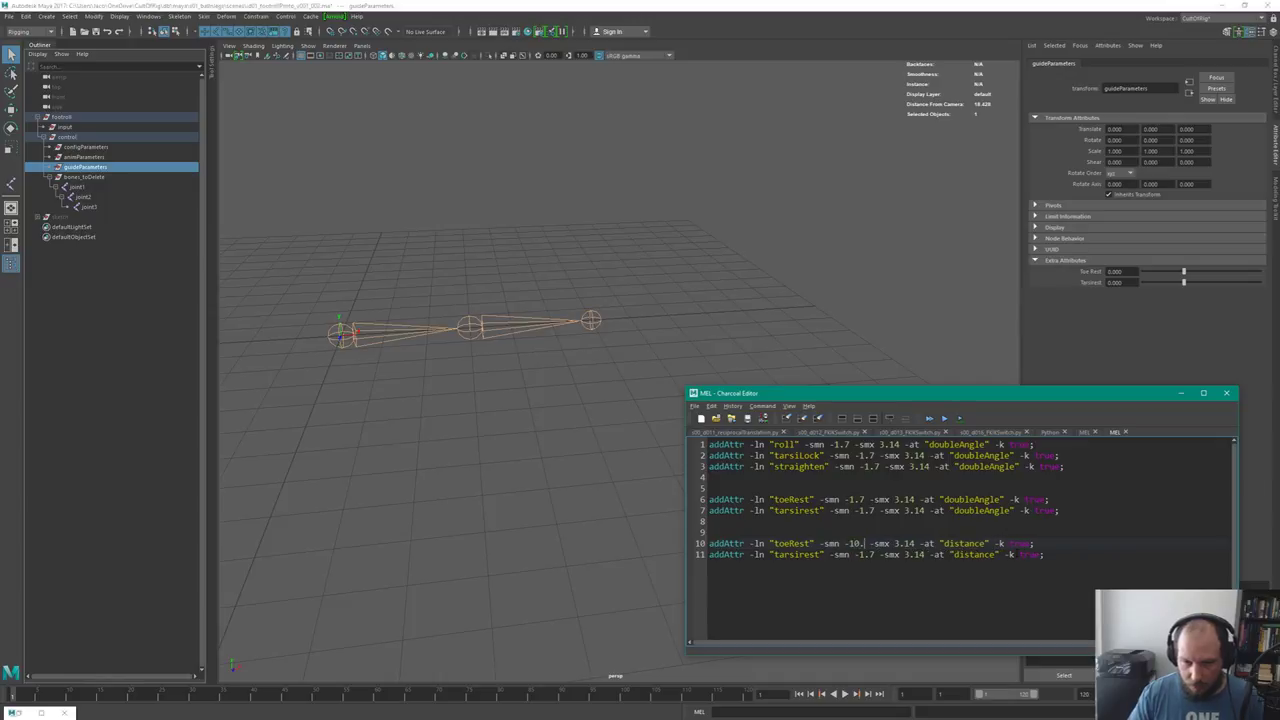
key("BackSpace")
key("BackSpace")
key("BackSpace")
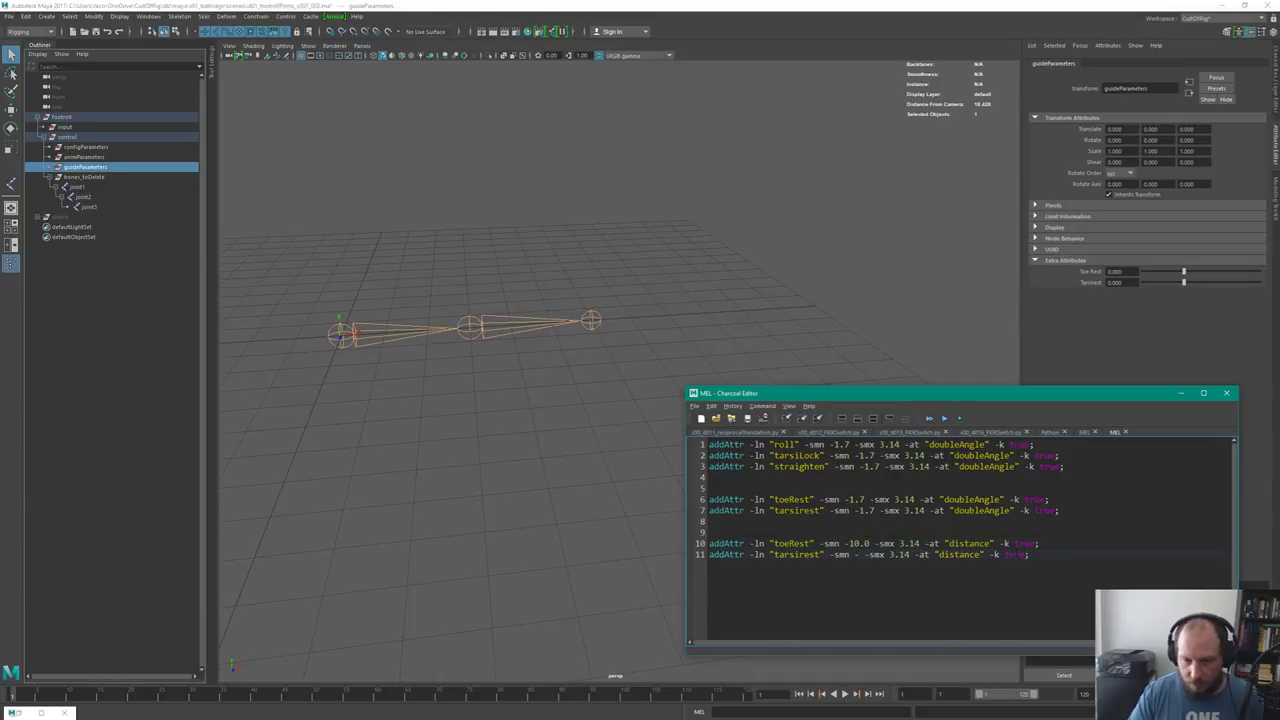
key("Up")
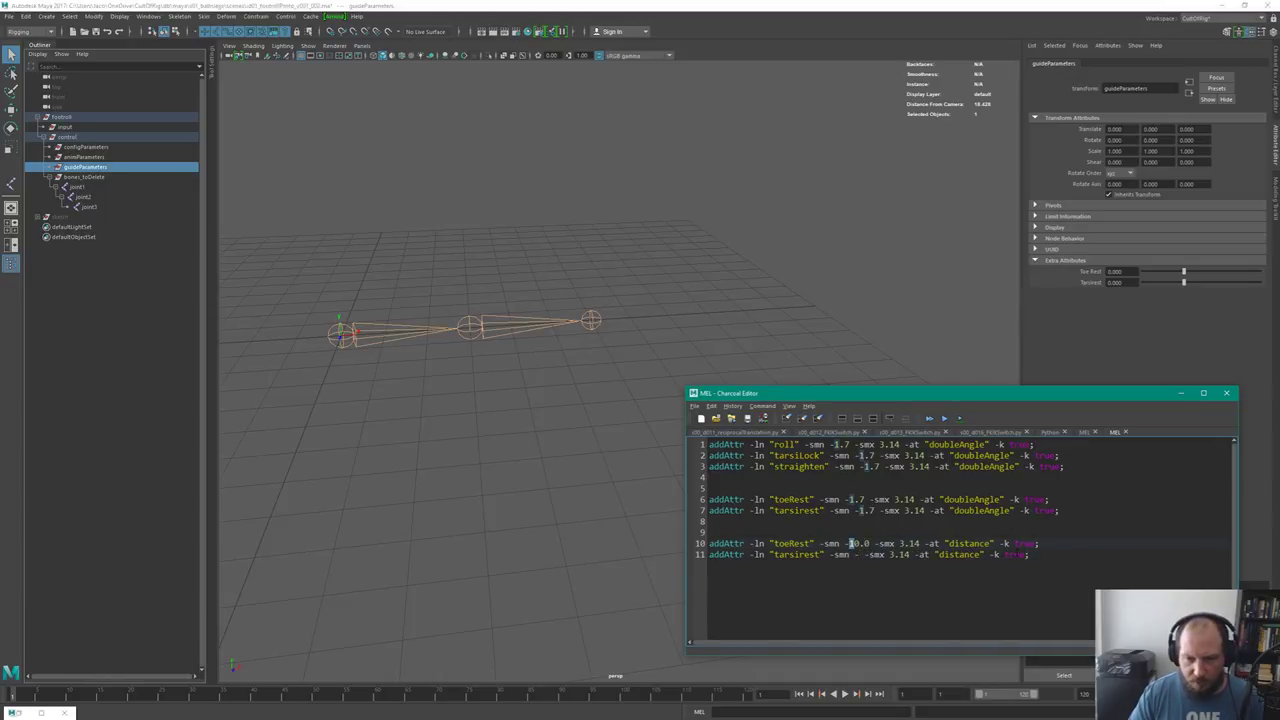
key("shift+Right")
key("shift+Right")
key("shift+Right")
key("shift+Right")
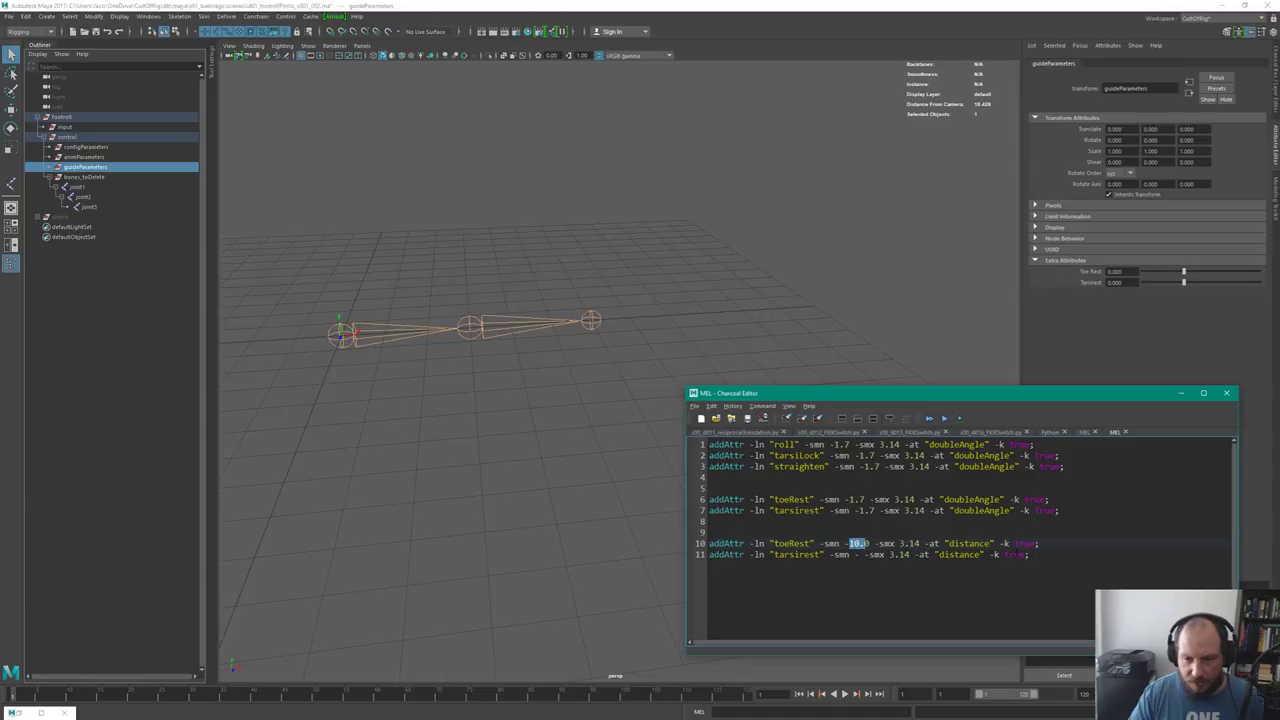
type("0.01")
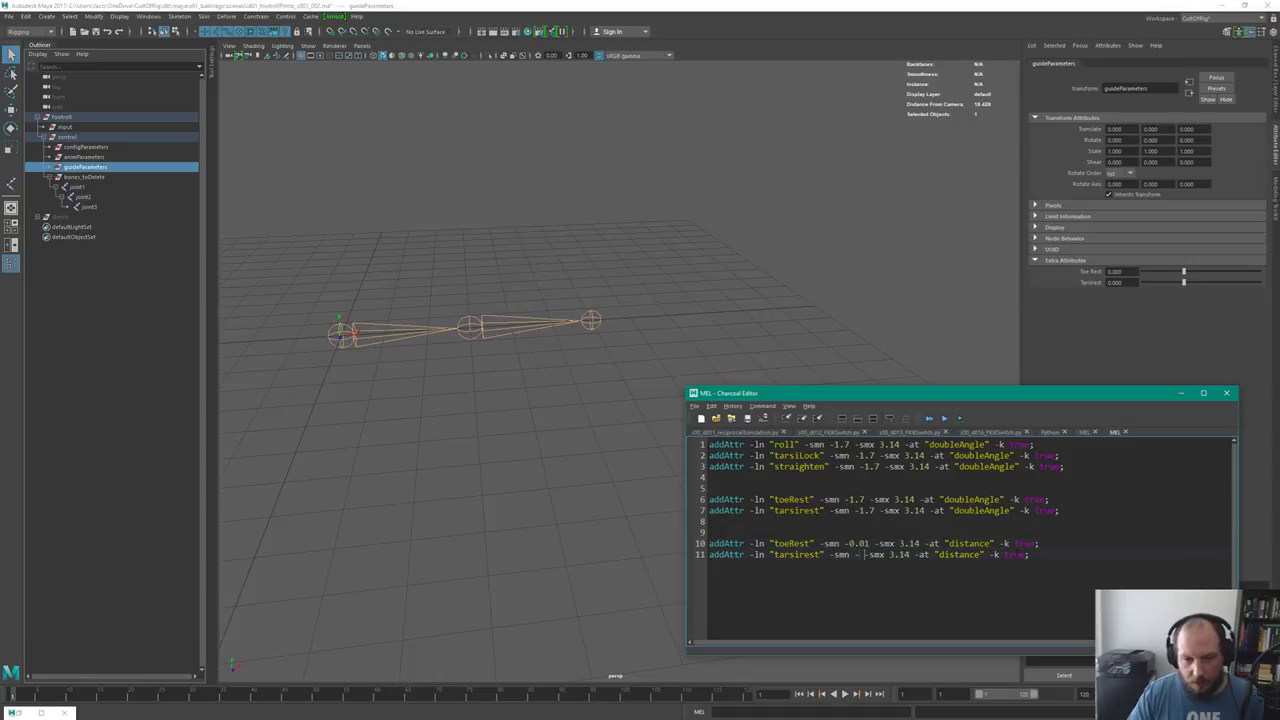
Make the soft minimum a positive 0.01 in both lines 10 and 11
type("0")
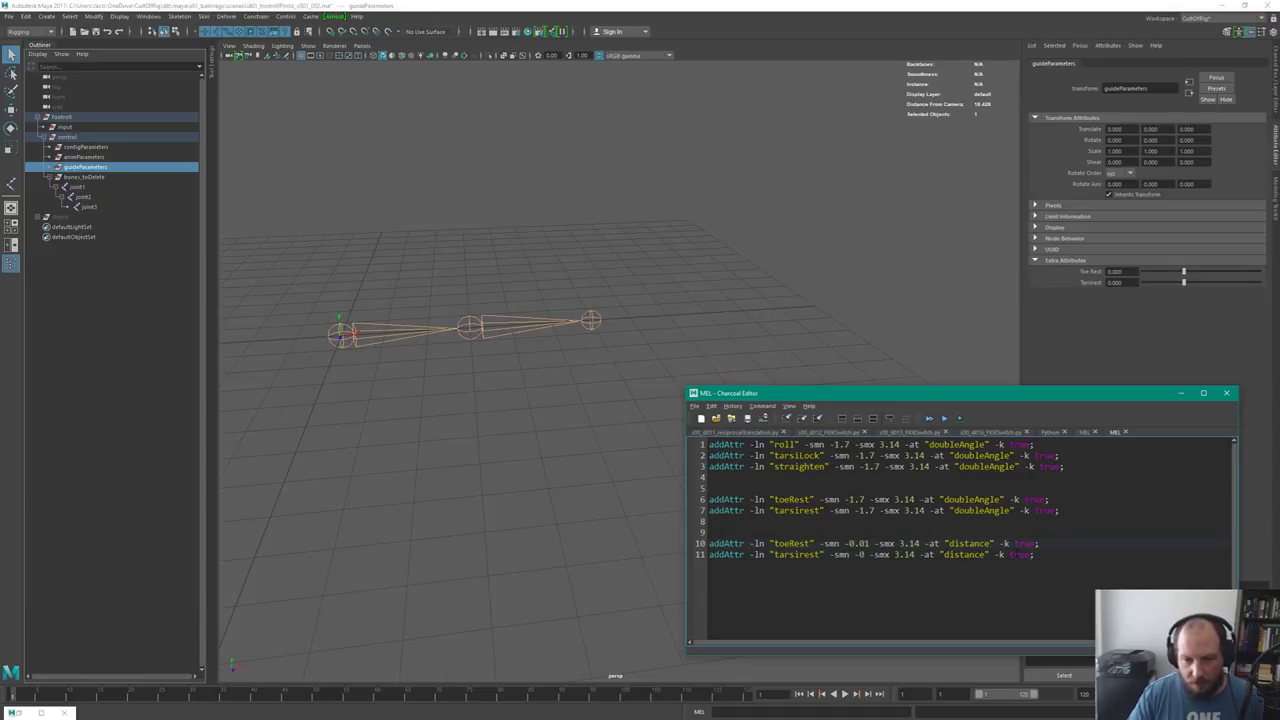
key("Up")
key("Left")
key("BackSpace")
key("Down")
key("Left")
key("BackSpace")
key("Right")
type(".01")
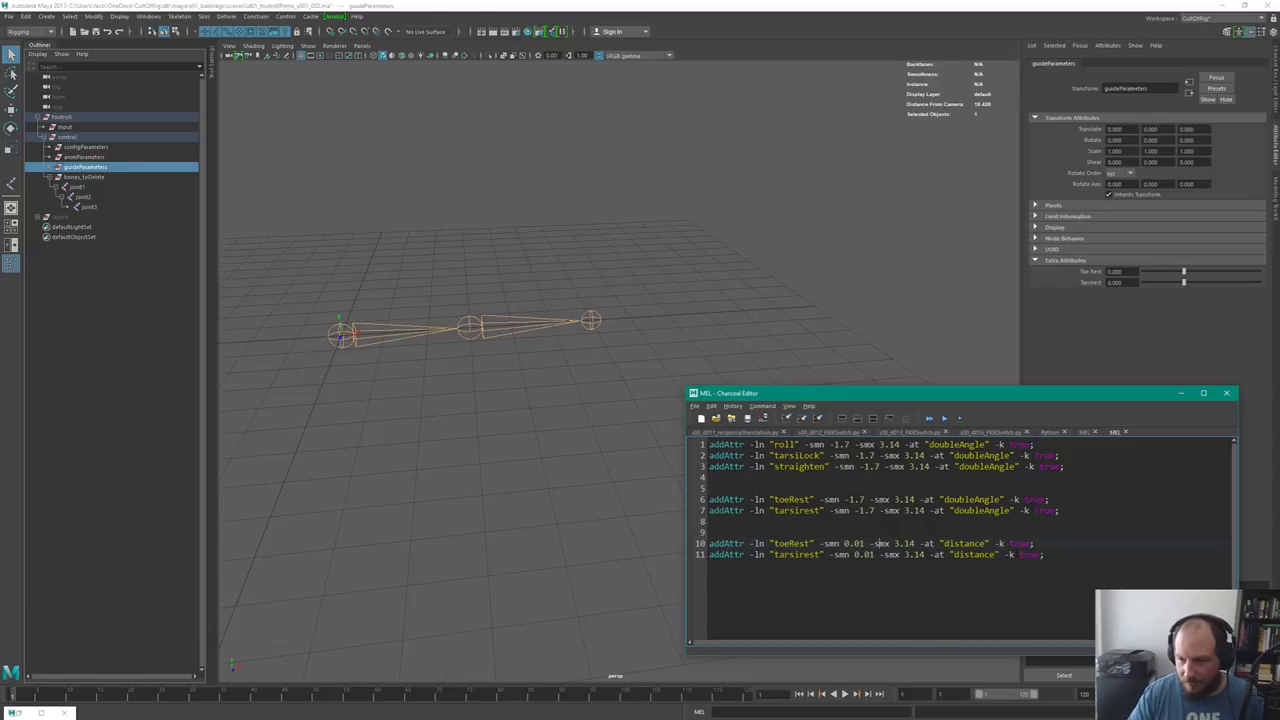
Set the soft maximum to 10.0 in both lines 10 and 11
left_click_drag(894, 543, 926, 554)
type("10.0")
type("10.0")
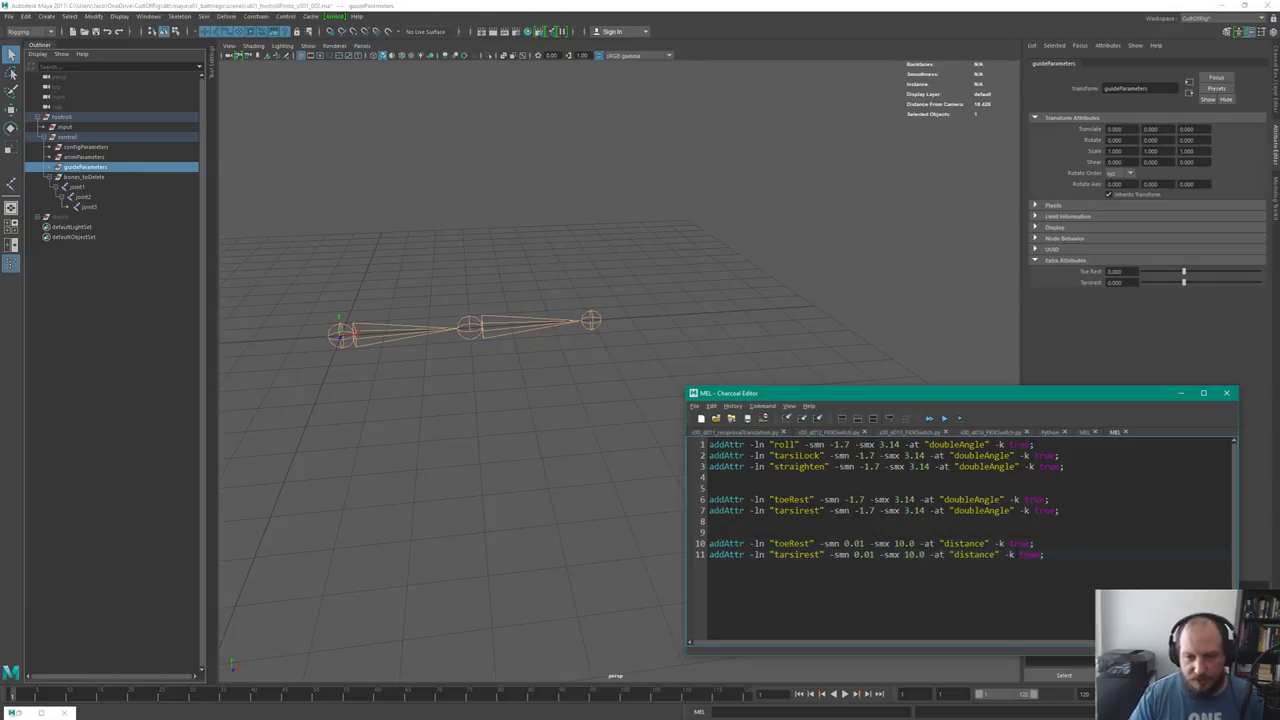
Try to add the two distance-type attributes to guideParameters by running lines 10 and 11
key("shift+Home")
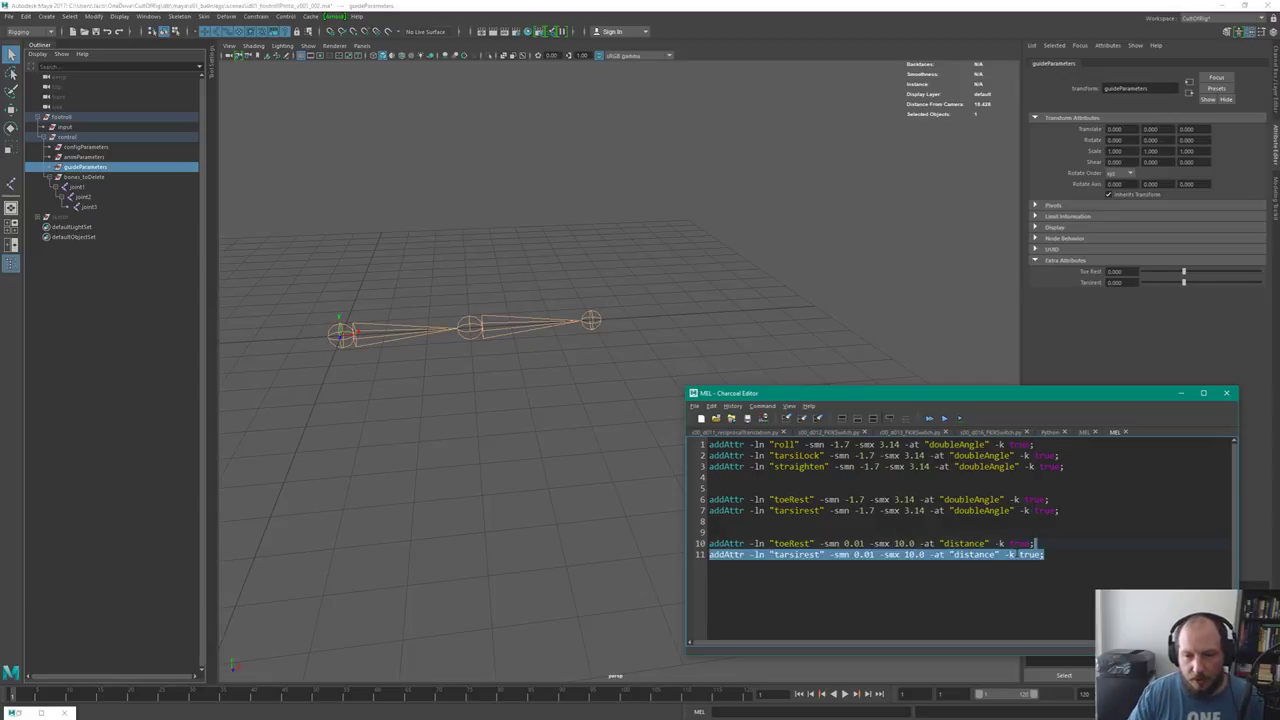
key("shift+Up")
key("ctrl+Return")
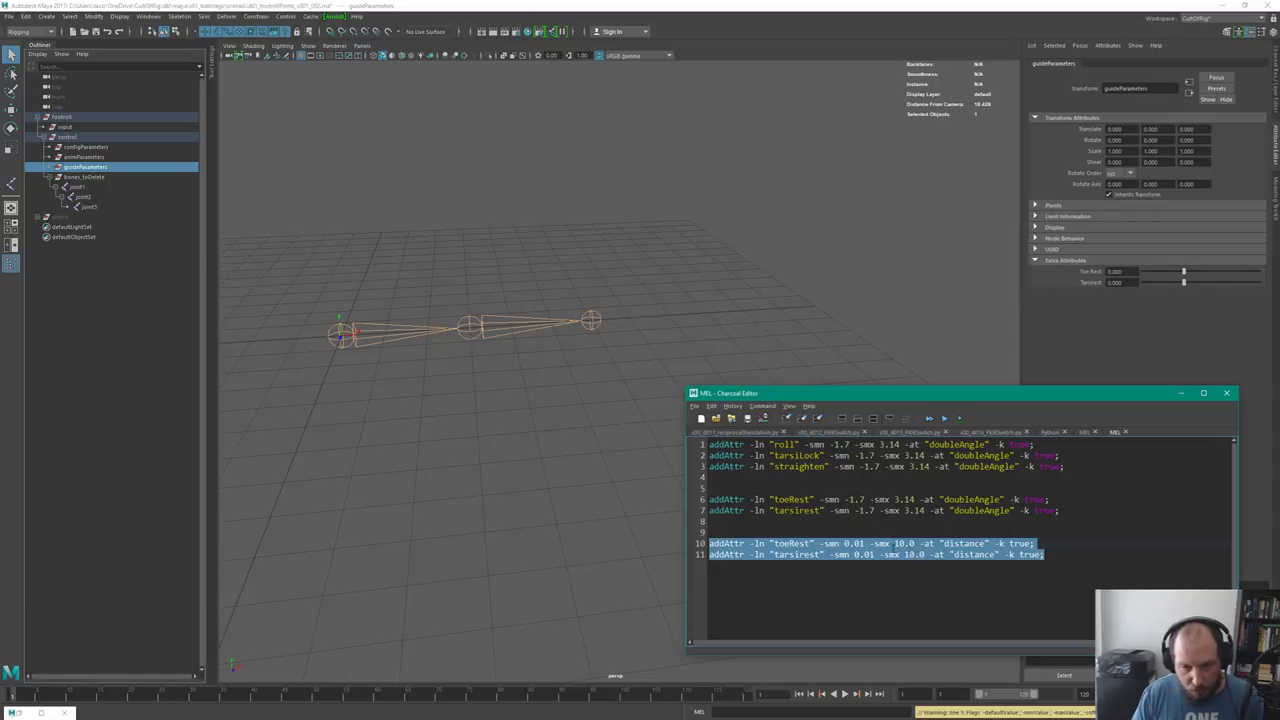
Examine the messages from the addAttr run in the script output, widening the editor to read them, and return to the script
left_click(981, 605)
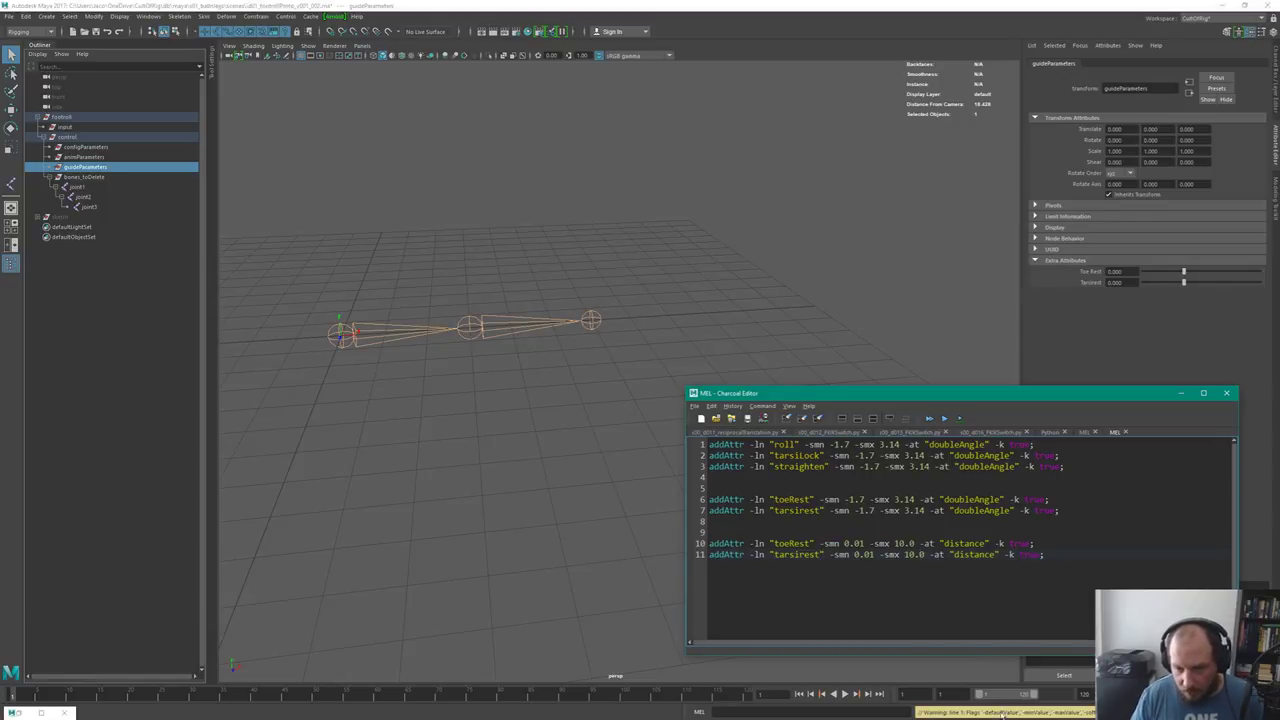
left_click(918, 554)
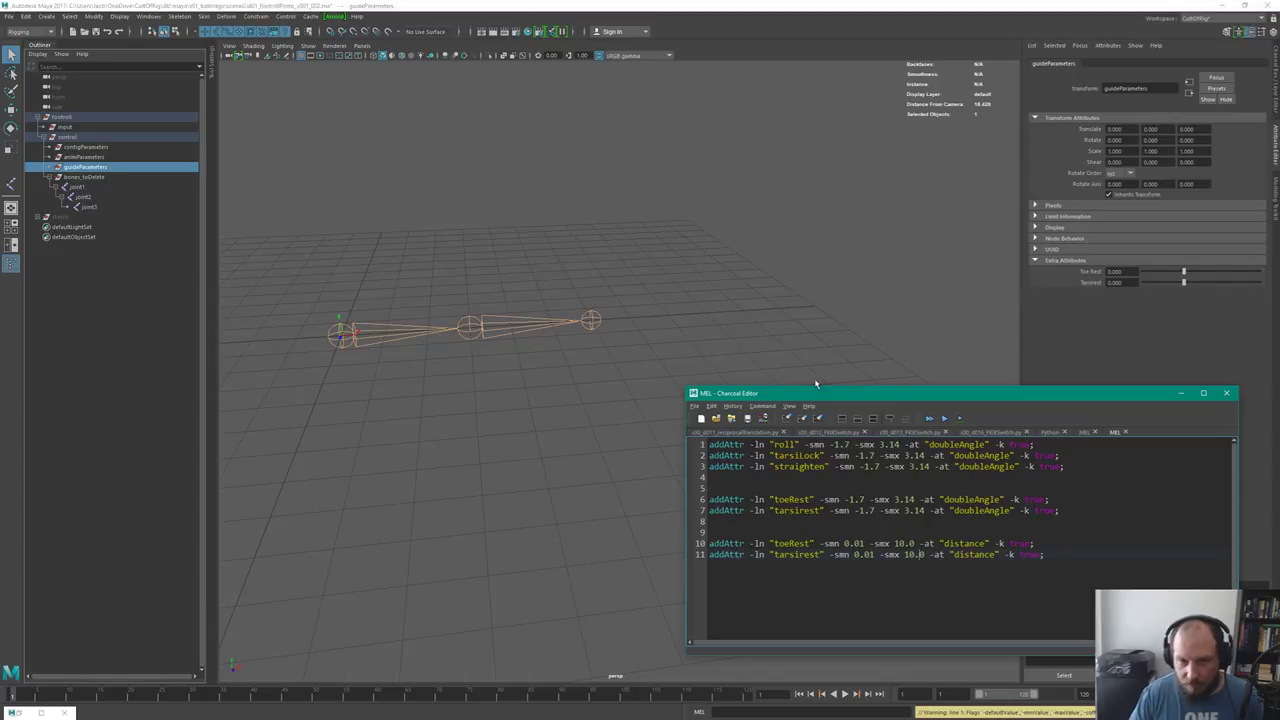
left_click(845, 419)
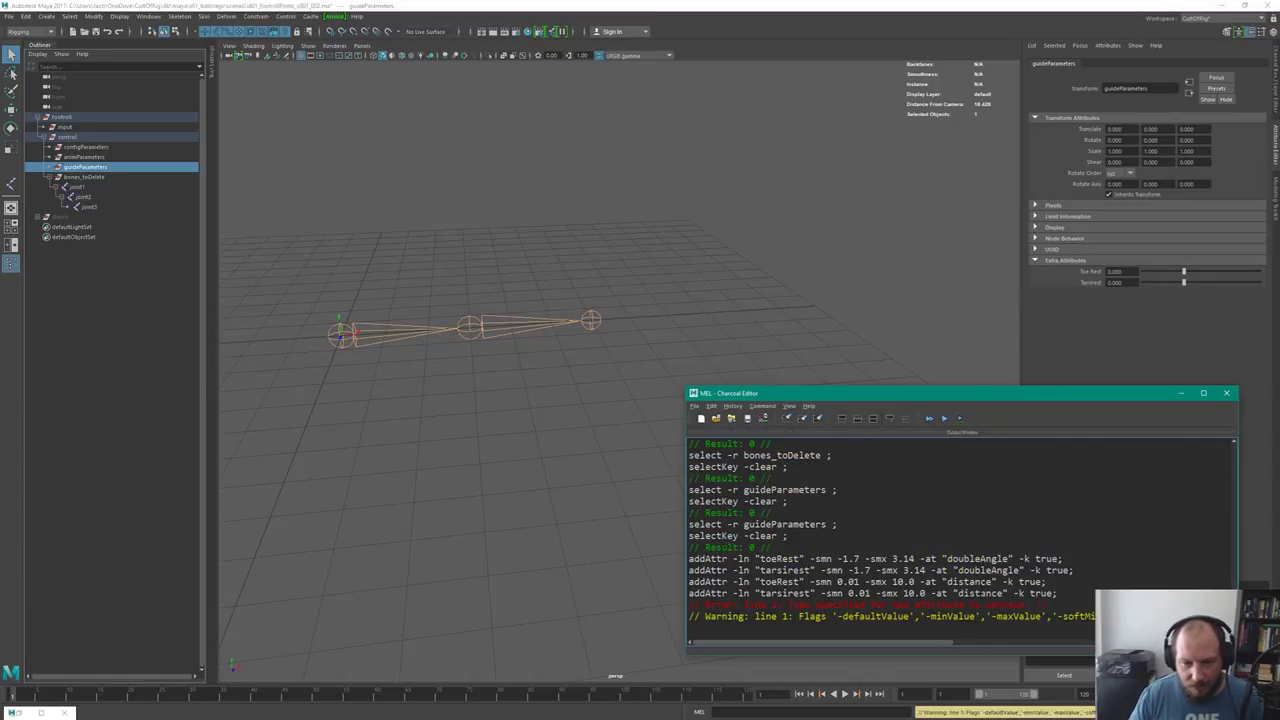
left_click_drag(687, 536, 231, 536)
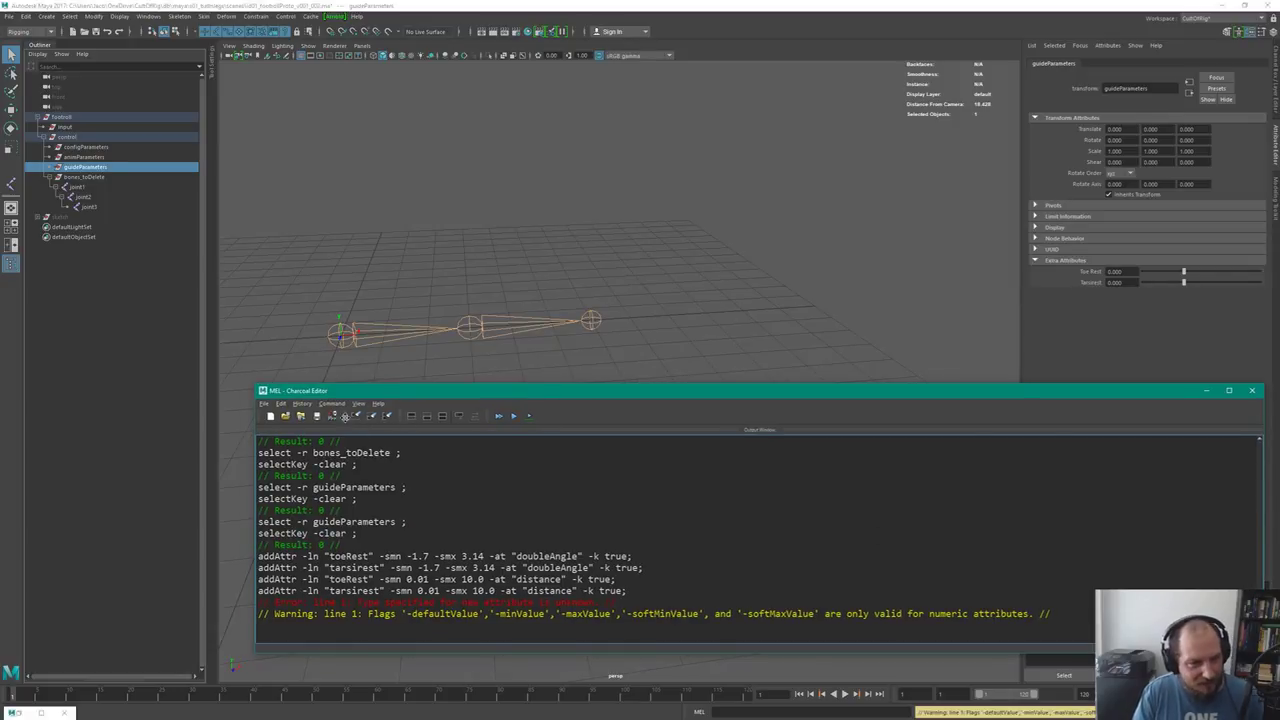
left_click(426, 417)
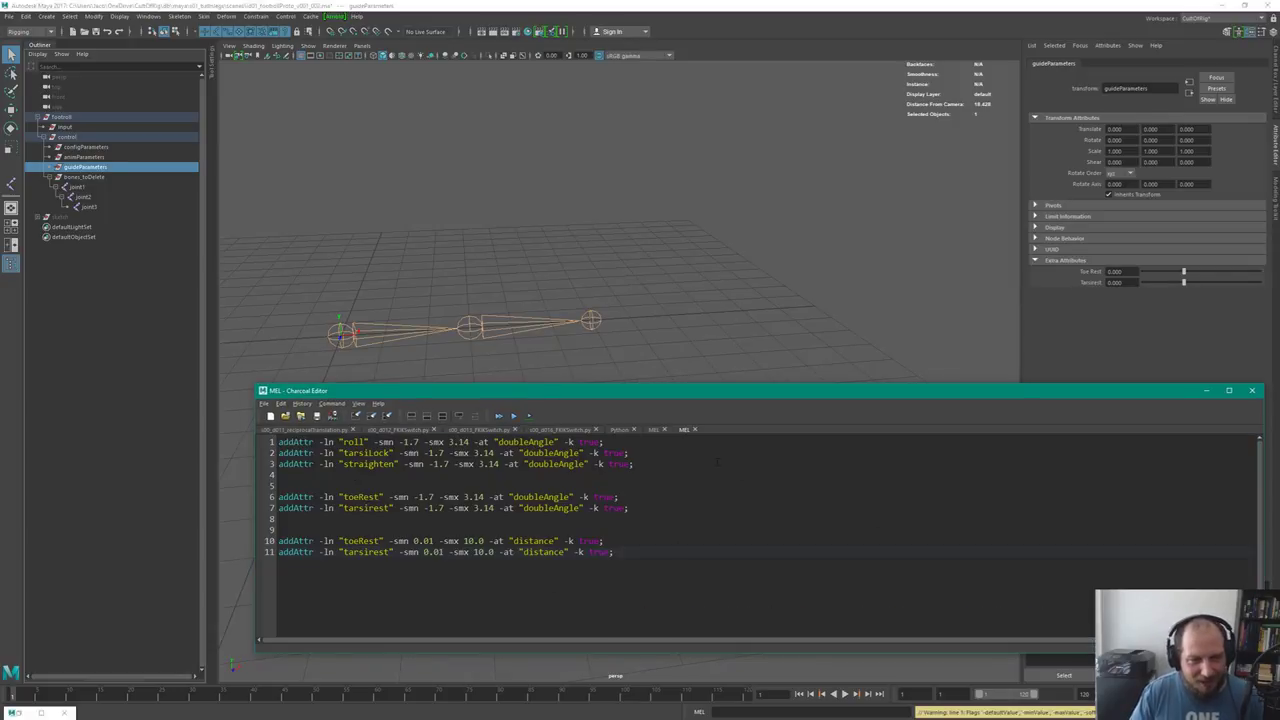
Switch to the addAttr documentation in the browser and search the page for "distance" and "double"
key("alt+Tab")
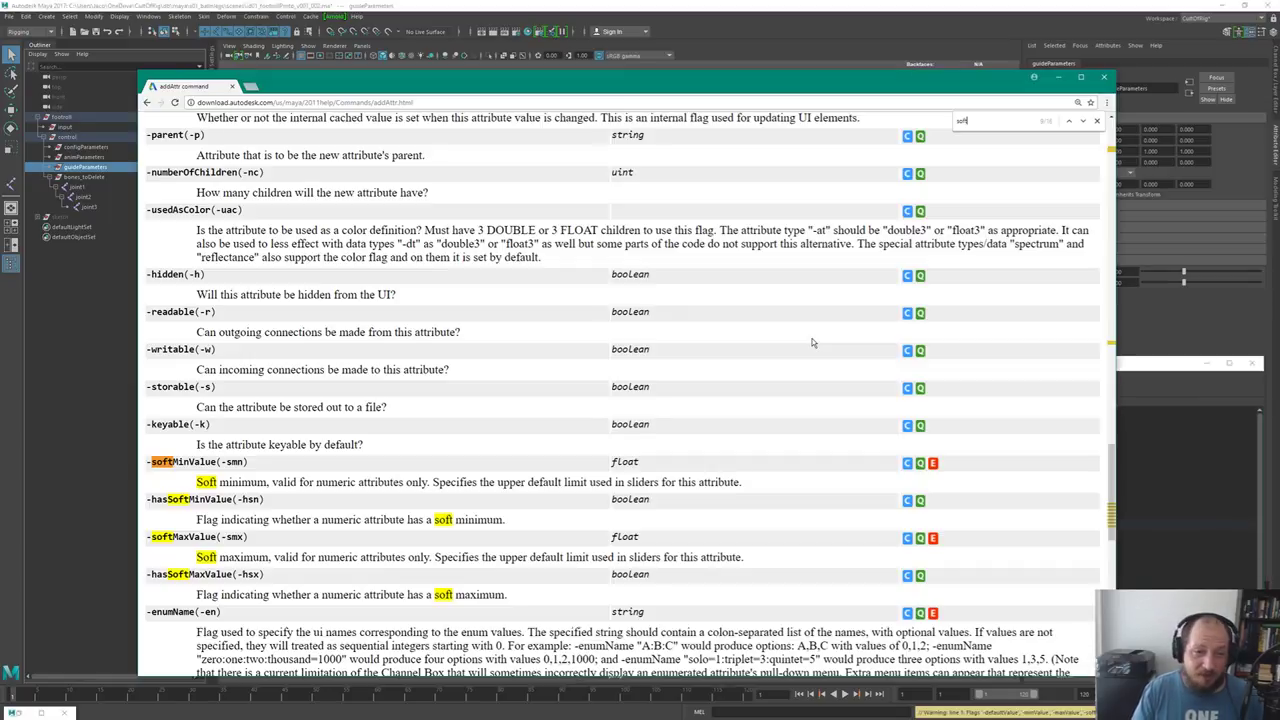
type("distance")
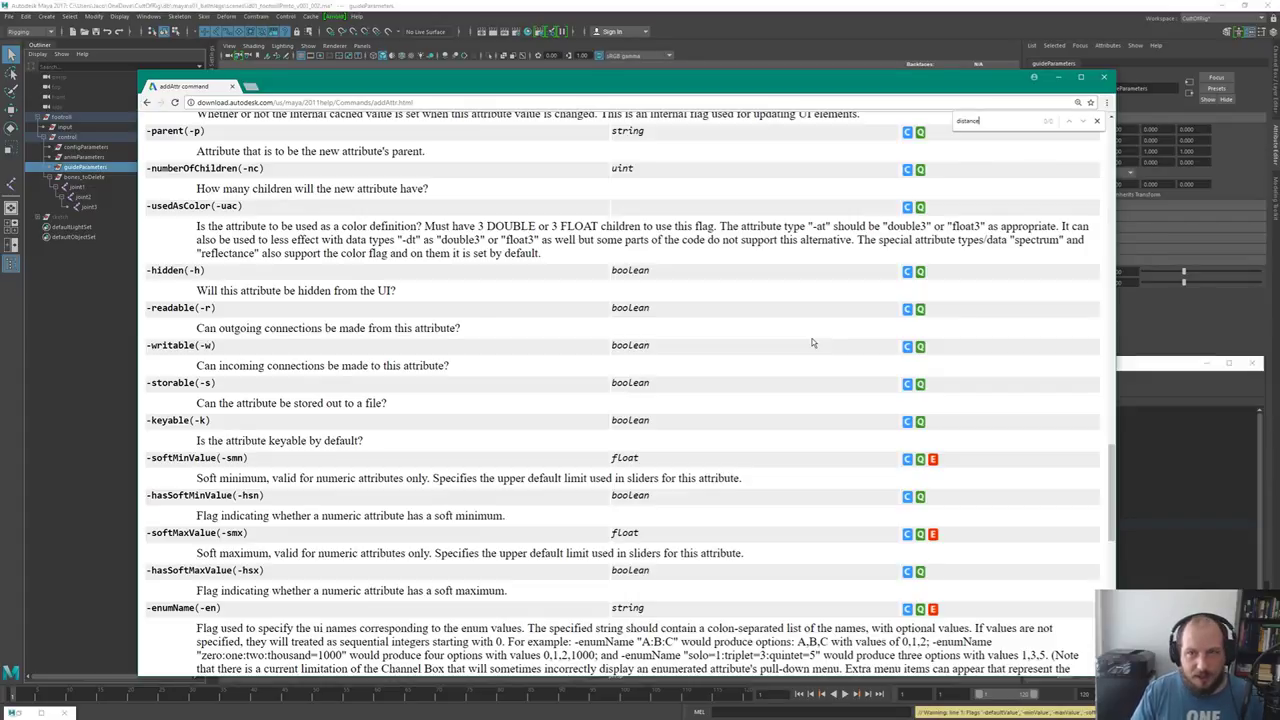
type("double")
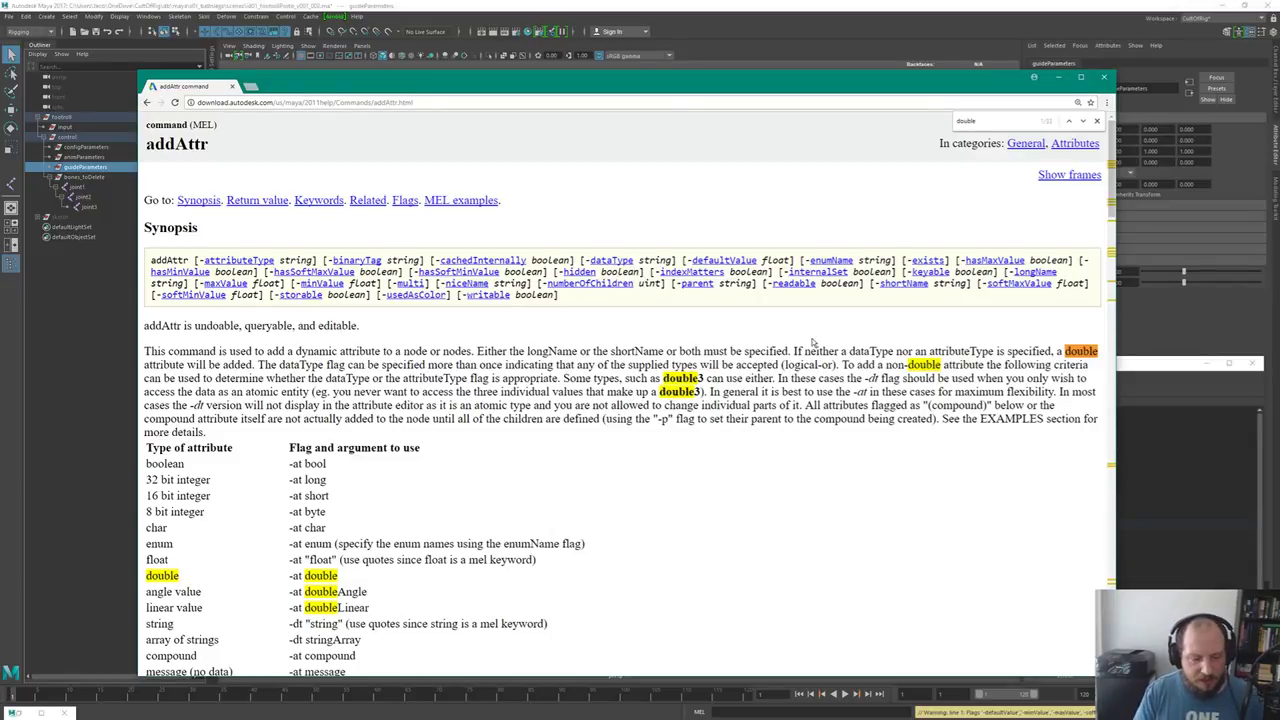
Return to Maya's Charcoal Editor and set the attribute type to "double" in lines 10 and 11
key("alt+Tab")
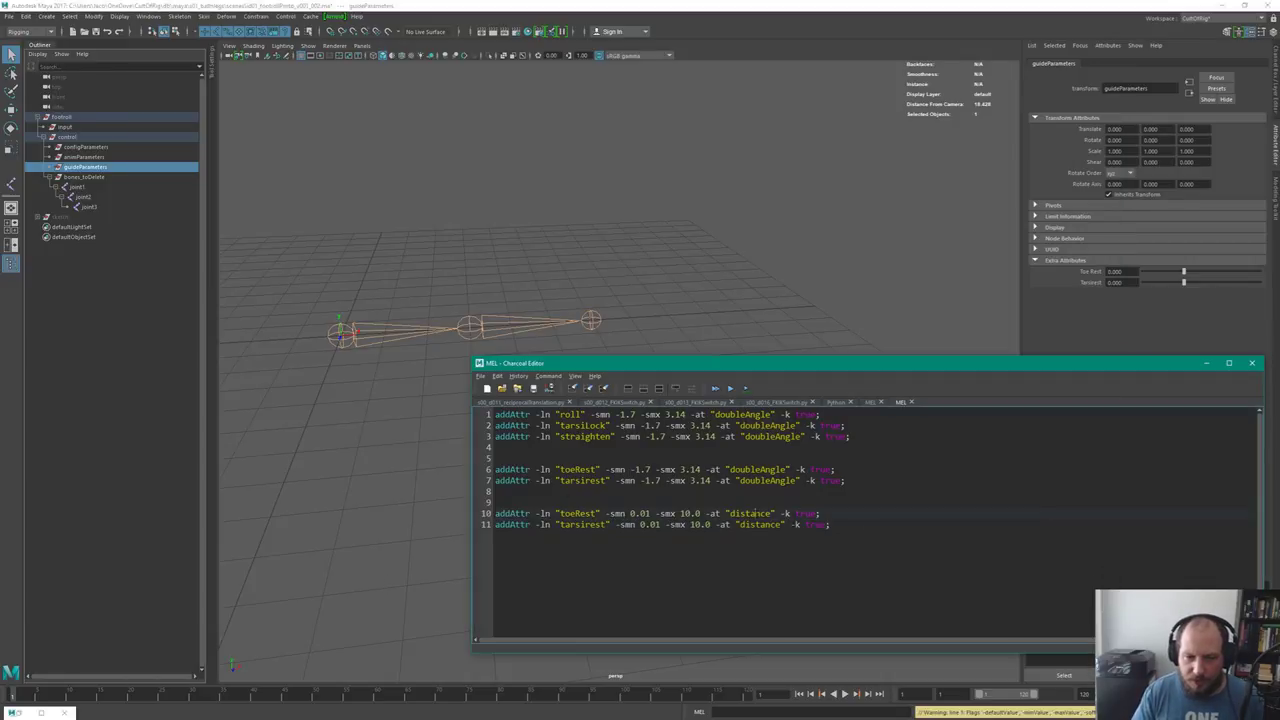
double_click(750, 513)
type("double")
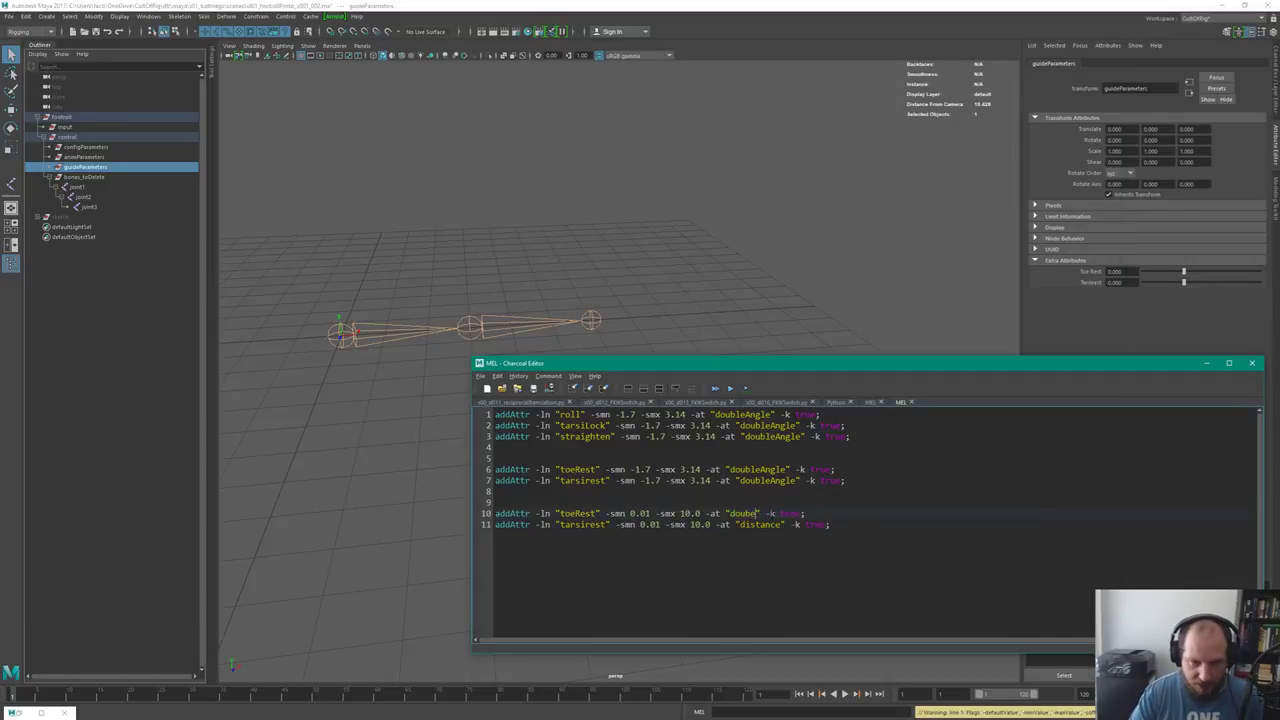
key("ctrl+BackSpace")
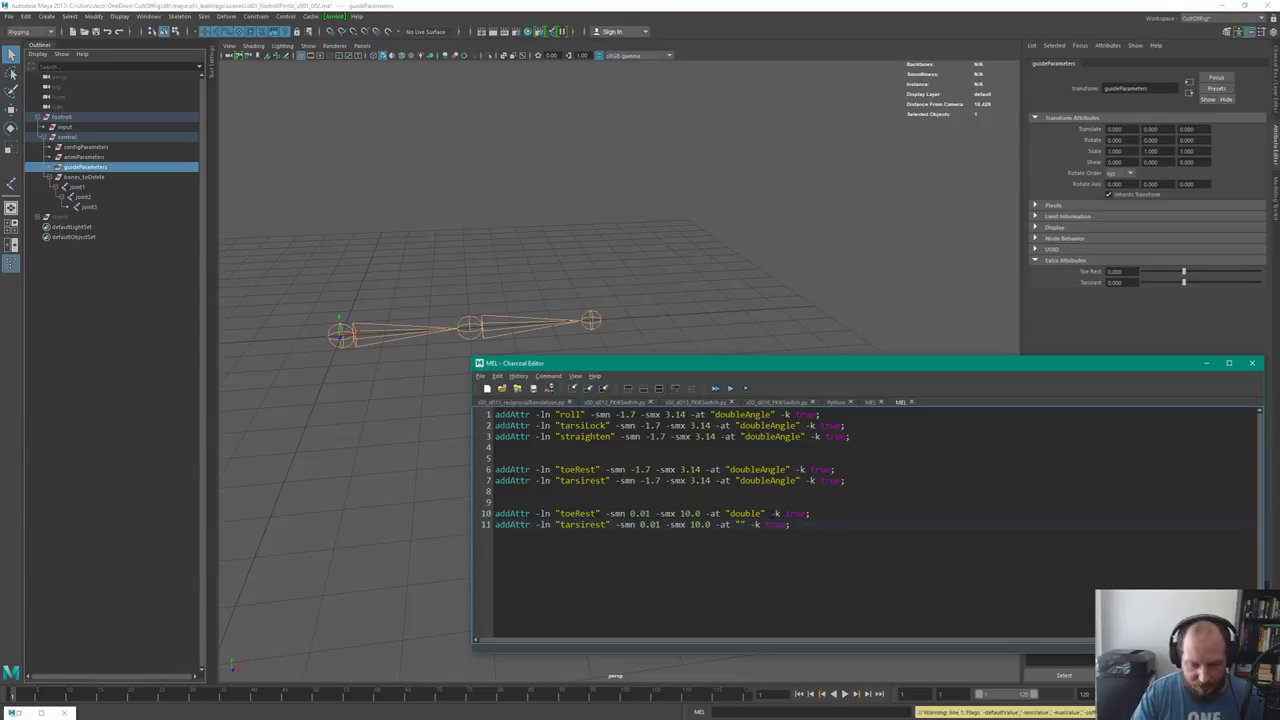
type("double")
Try to add the two "double" type attributes to guideParameters by running lines 10 and 11, reselecting the group for a second run
key("shift+Home")
key("shift+Up")
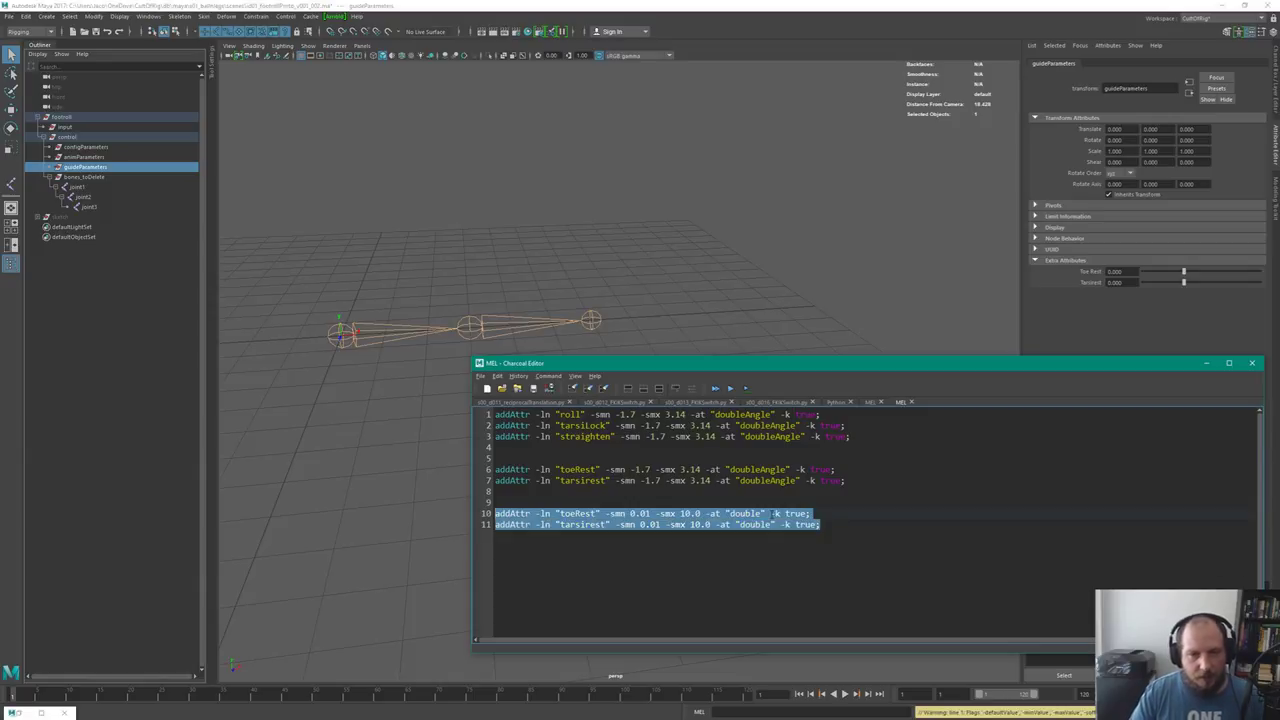
key("ctrl+Return")
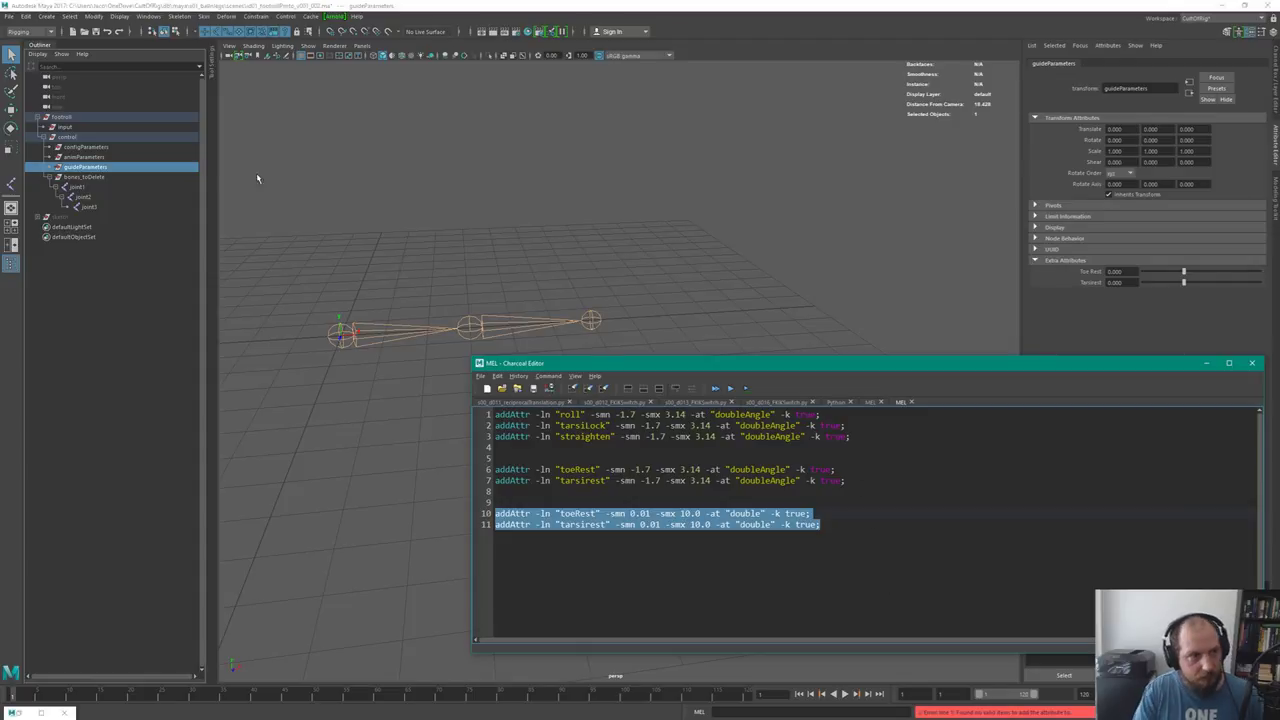
left_click(127, 166)
left_click(891, 541)
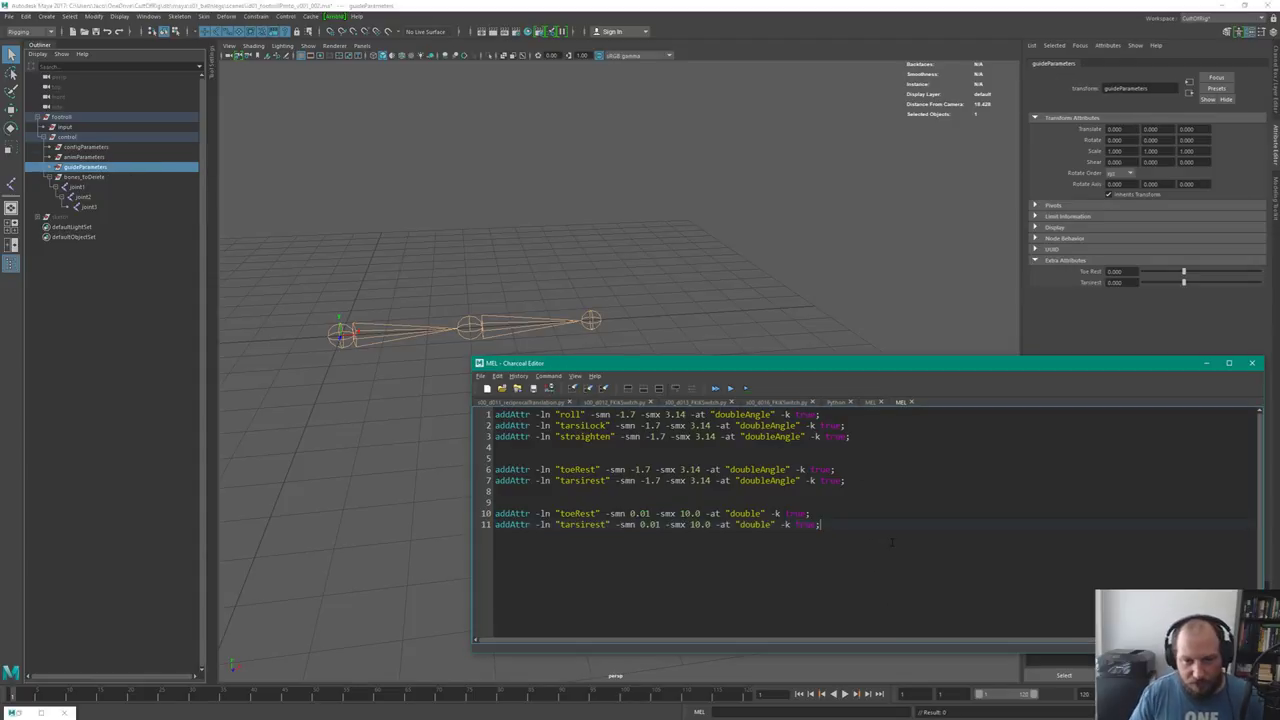
key("shift+Home")
key("shift+Up")
key("ctrl+Return")
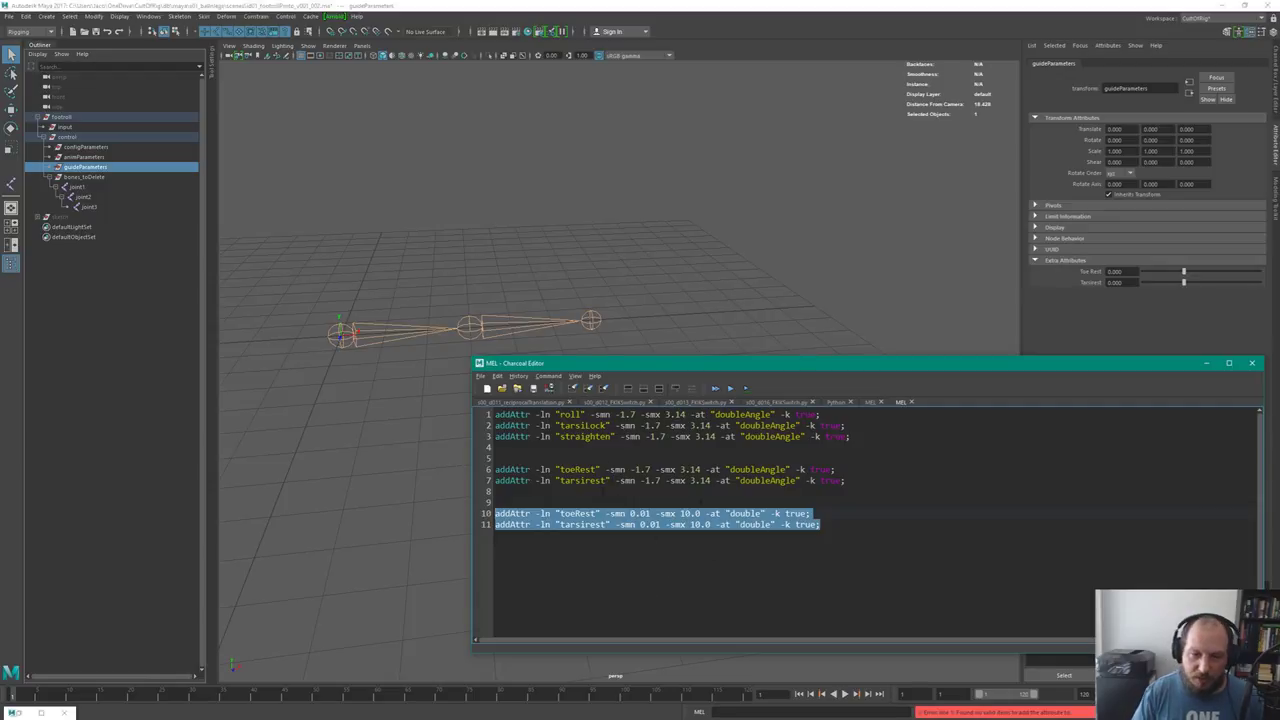
Rename the attributes in lines 10 and 11 of the script to "toeLength" and "tarsiLength"
double_click(577, 513)
type("toeLength")
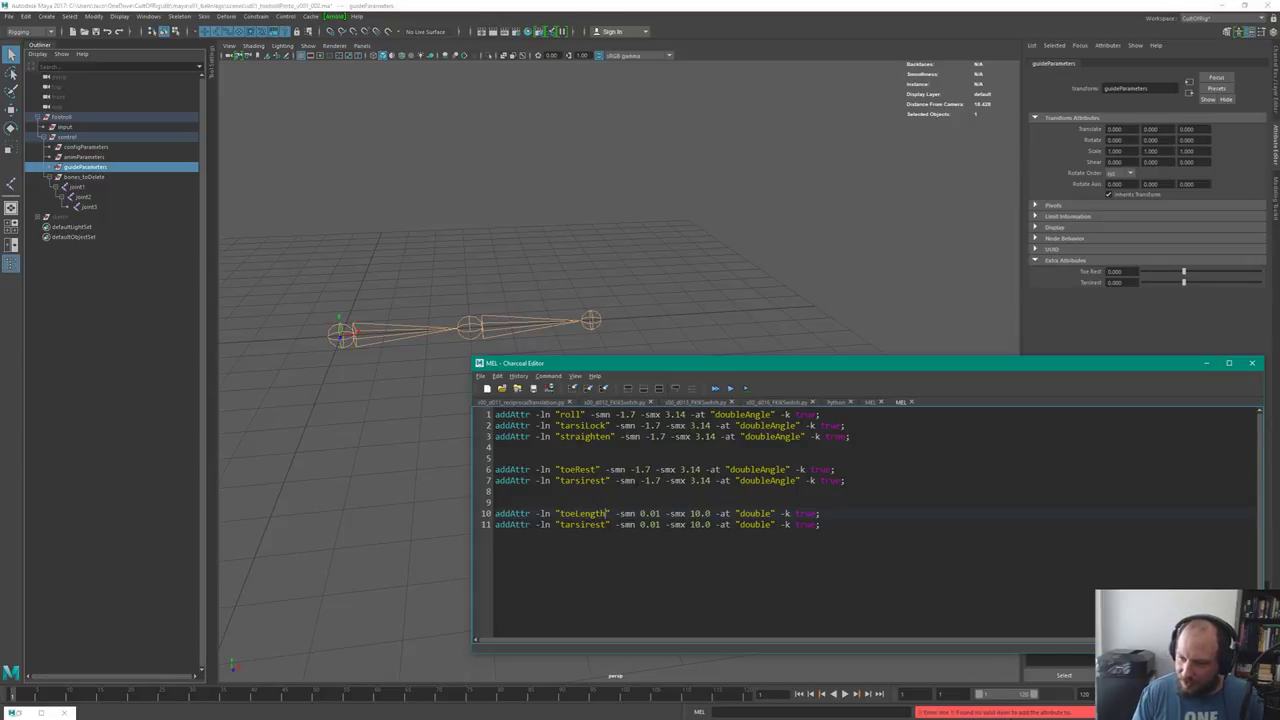
double_click(585, 524)
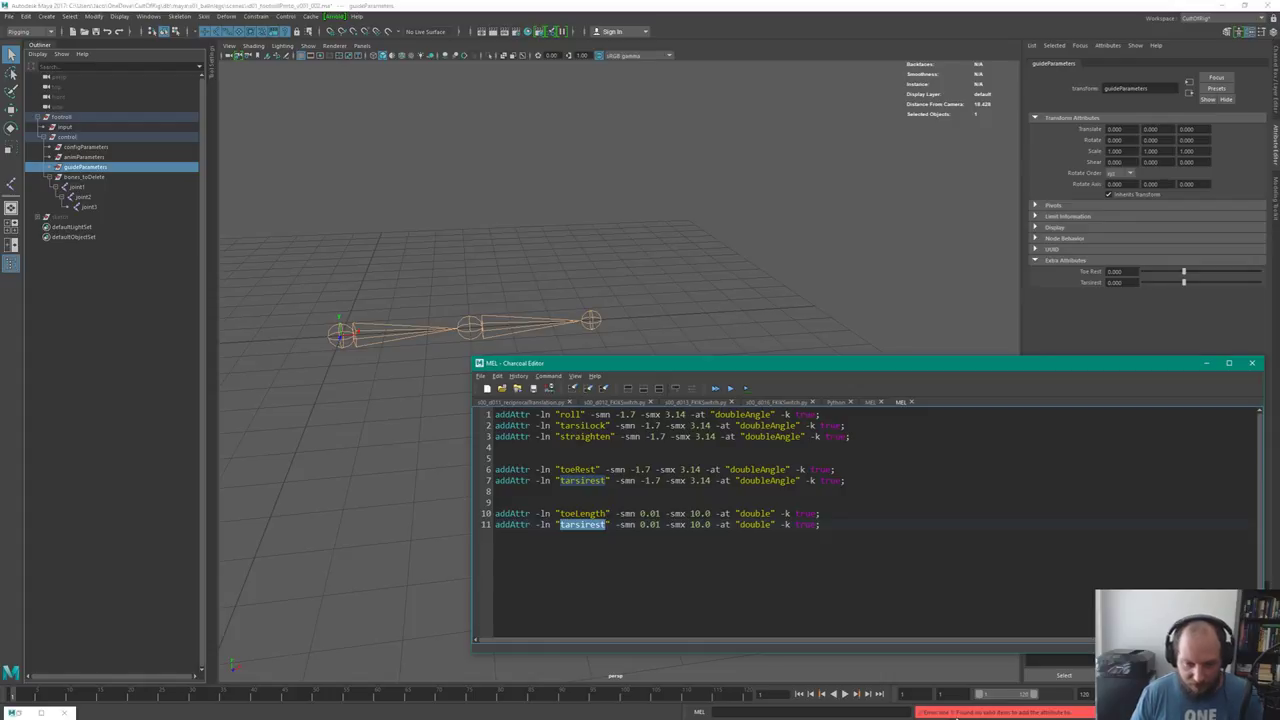
left_click(629, 389)
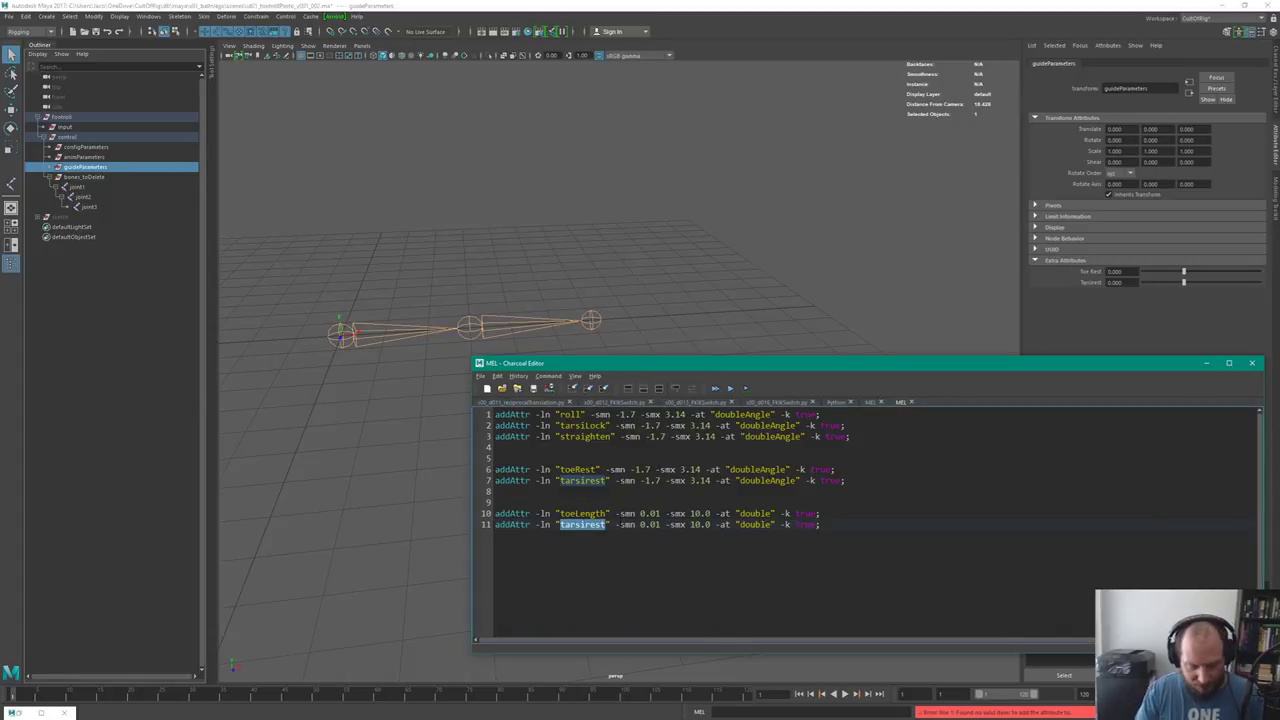
type("tarsiLen")
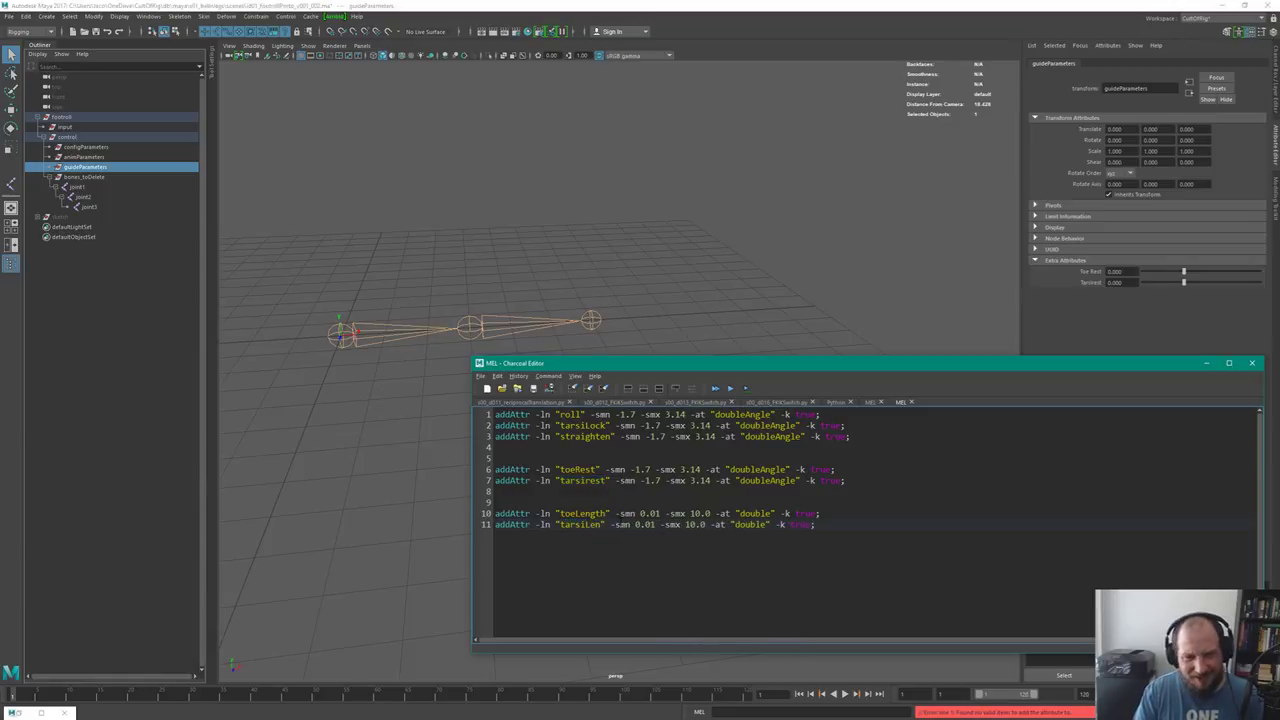
type("gth")
Run lines 10 and 11 to add the toeLength and tarsiLength attributes to guideParameters
key("End")
key("shift+Up")
key("shift+Home")
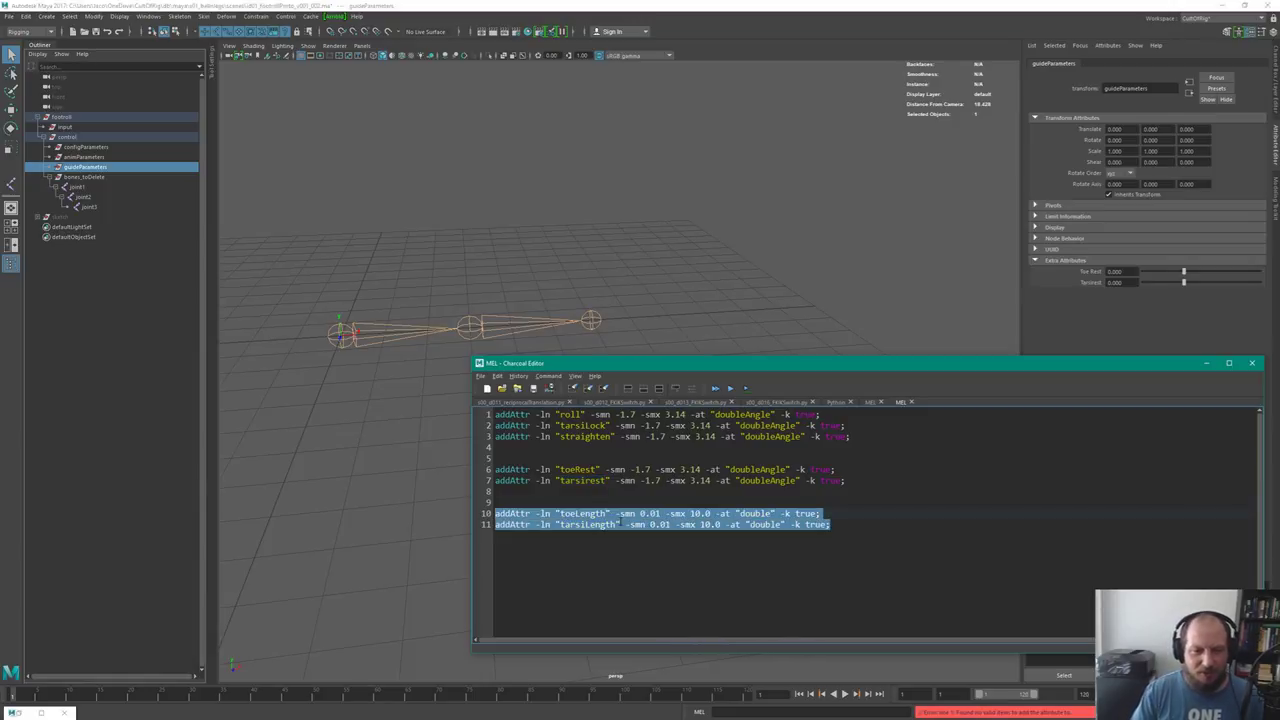
key("ctrl+Return")
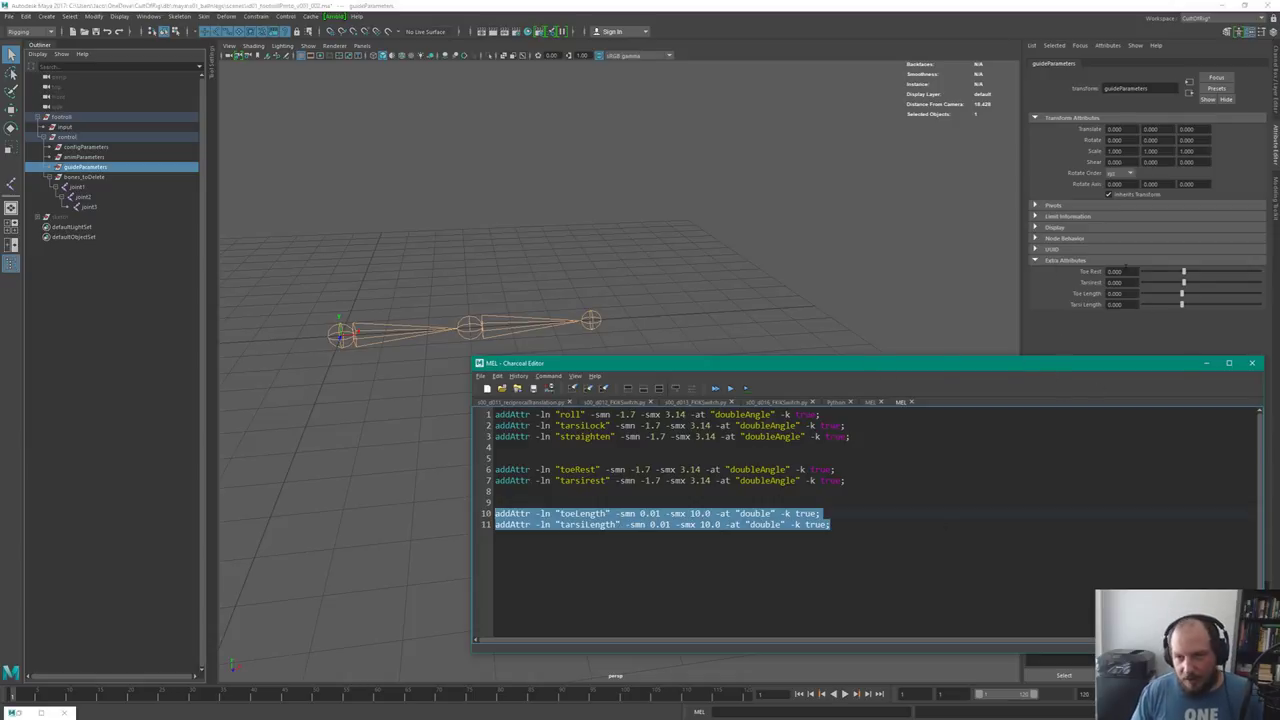
left_click(742, 533)
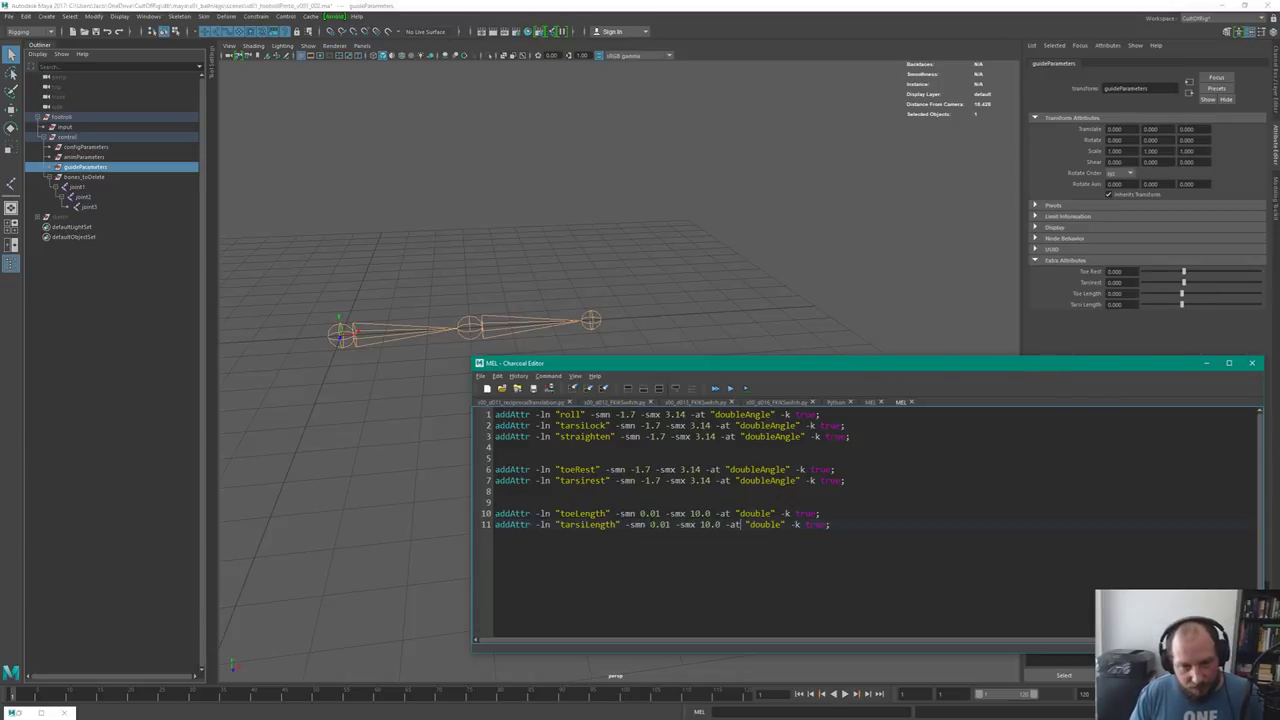
Test the range of the Toe Length and Tarsi Length sliders, and reset both attributes to 0
left_click_drag(1178, 292, 1088, 343)
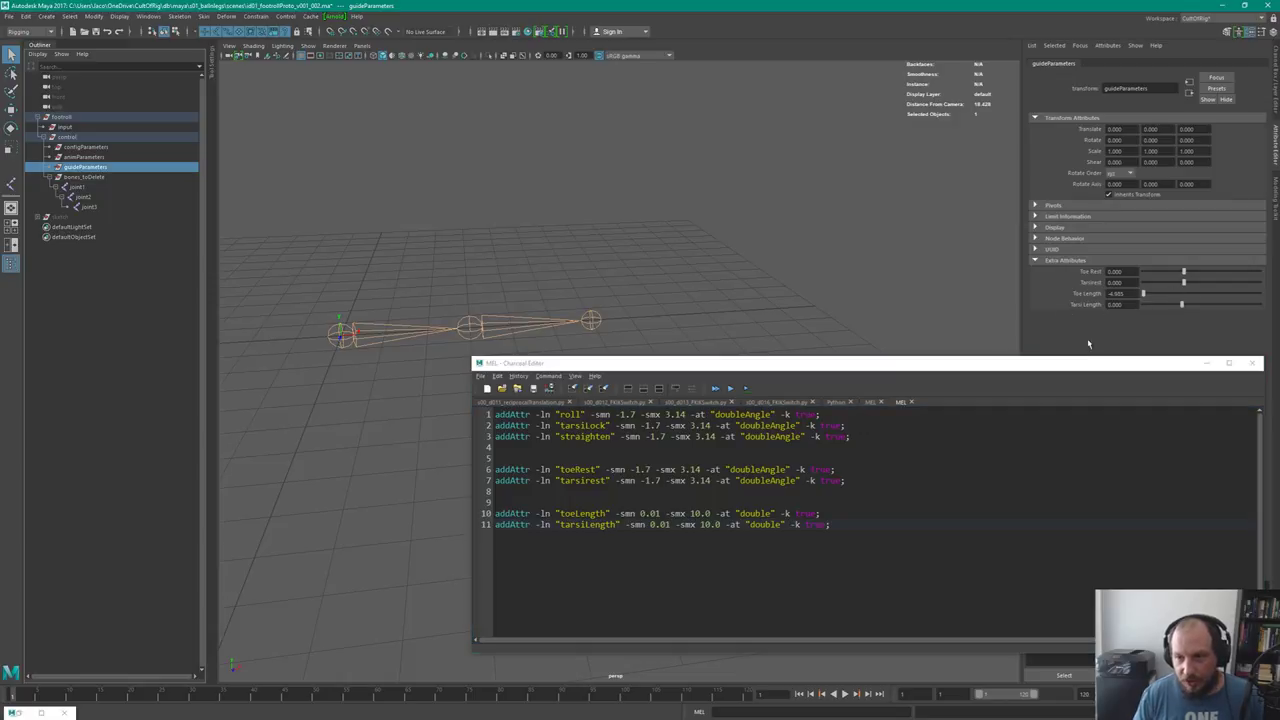
left_click_drag(1178, 306, 1276, 293)
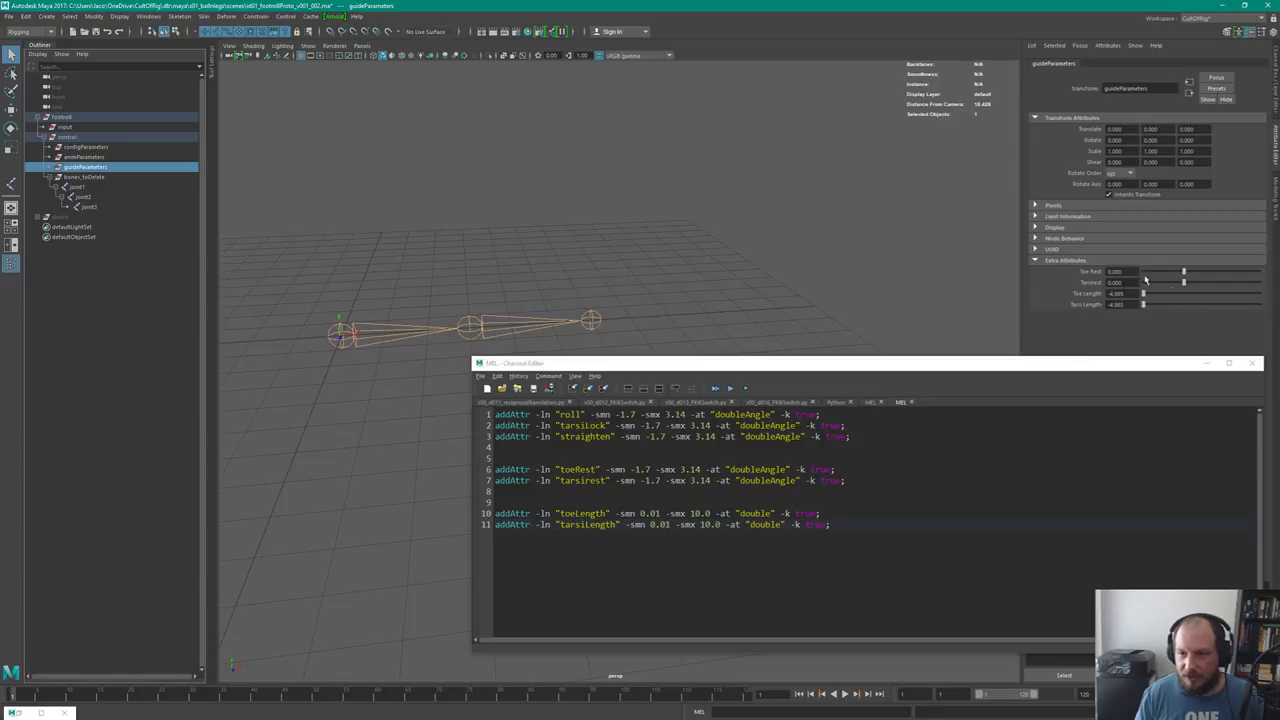
left_click(1114, 293)
left_click(649, 514)
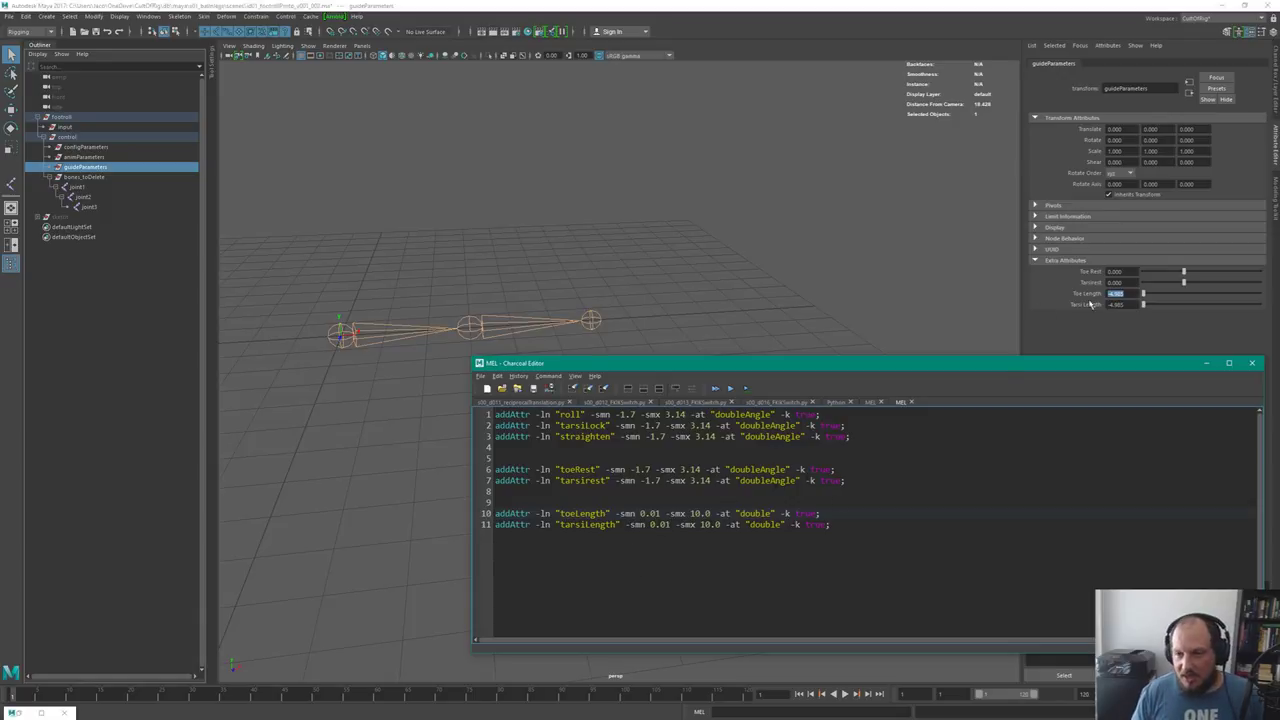
left_click(1053, 311)
type("0")
key("Tab")
type("0")
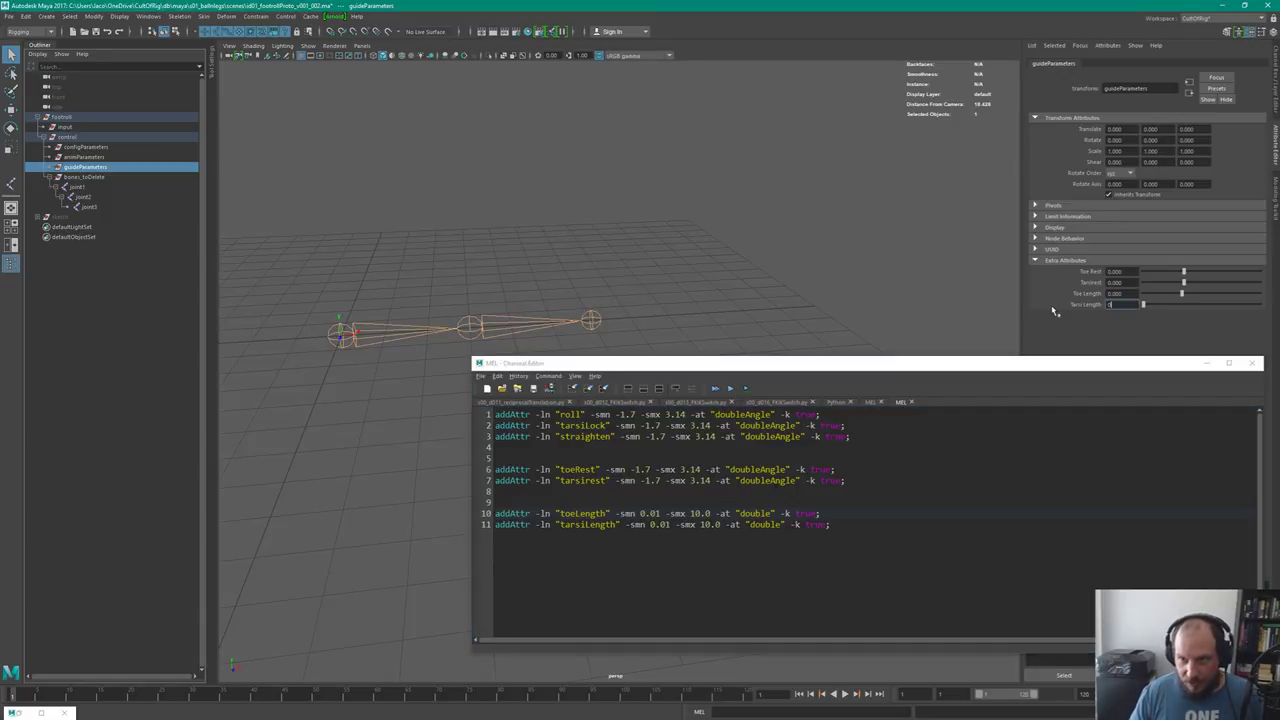
key("Return")
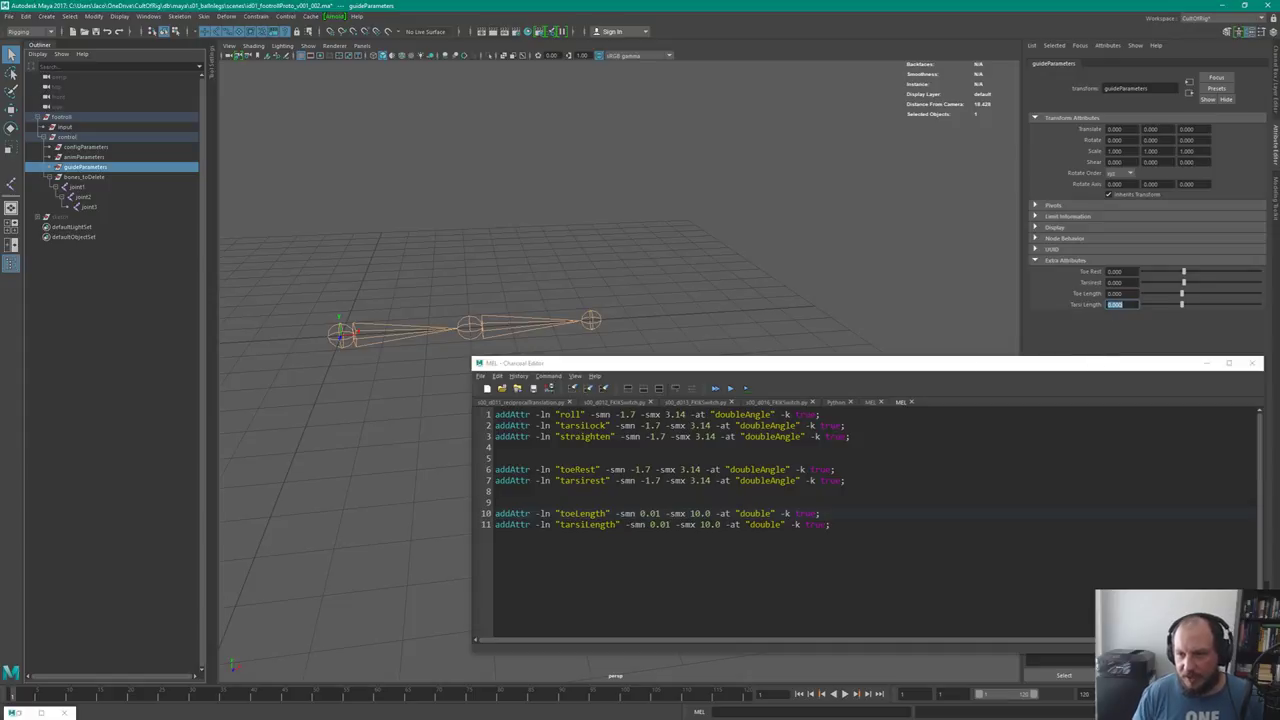
Set Toe Length and Tarsi Length on guideParameters to 2, and minimize the Charcoal Editor
key("shift+Tab")
type("2")
key("Tab")
type("2")
key("Return")
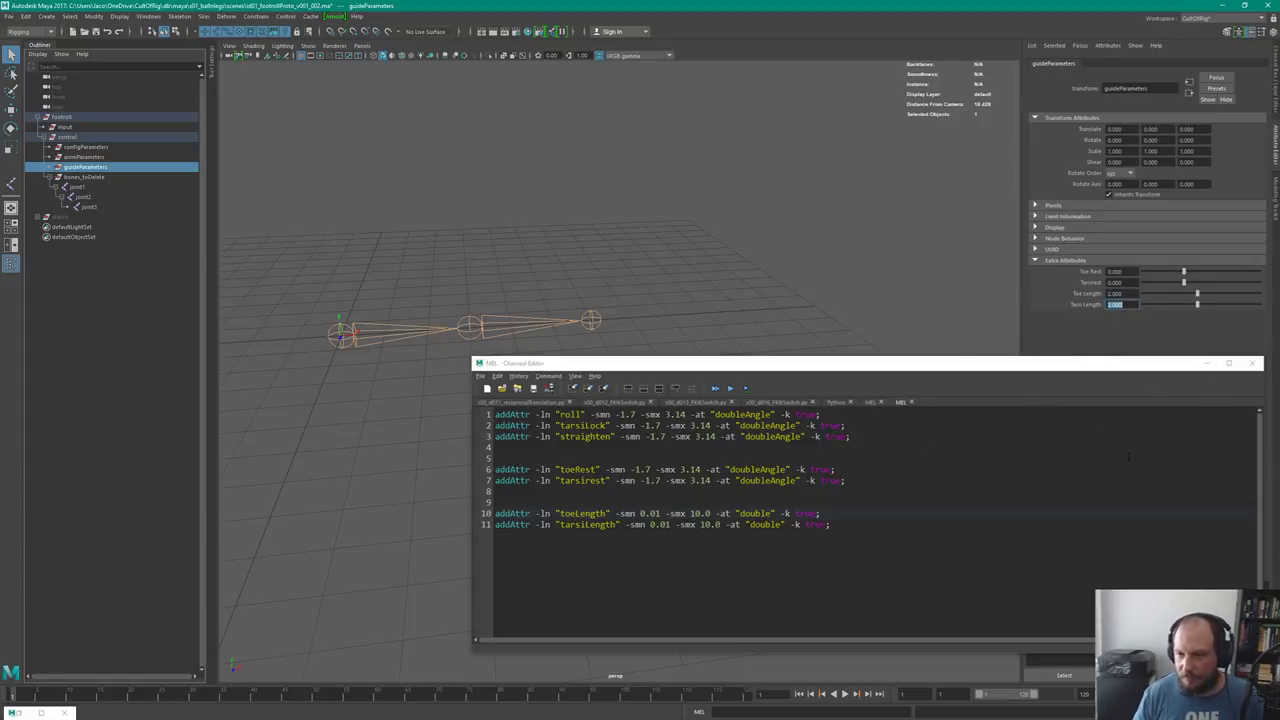
left_click(1155, 440)
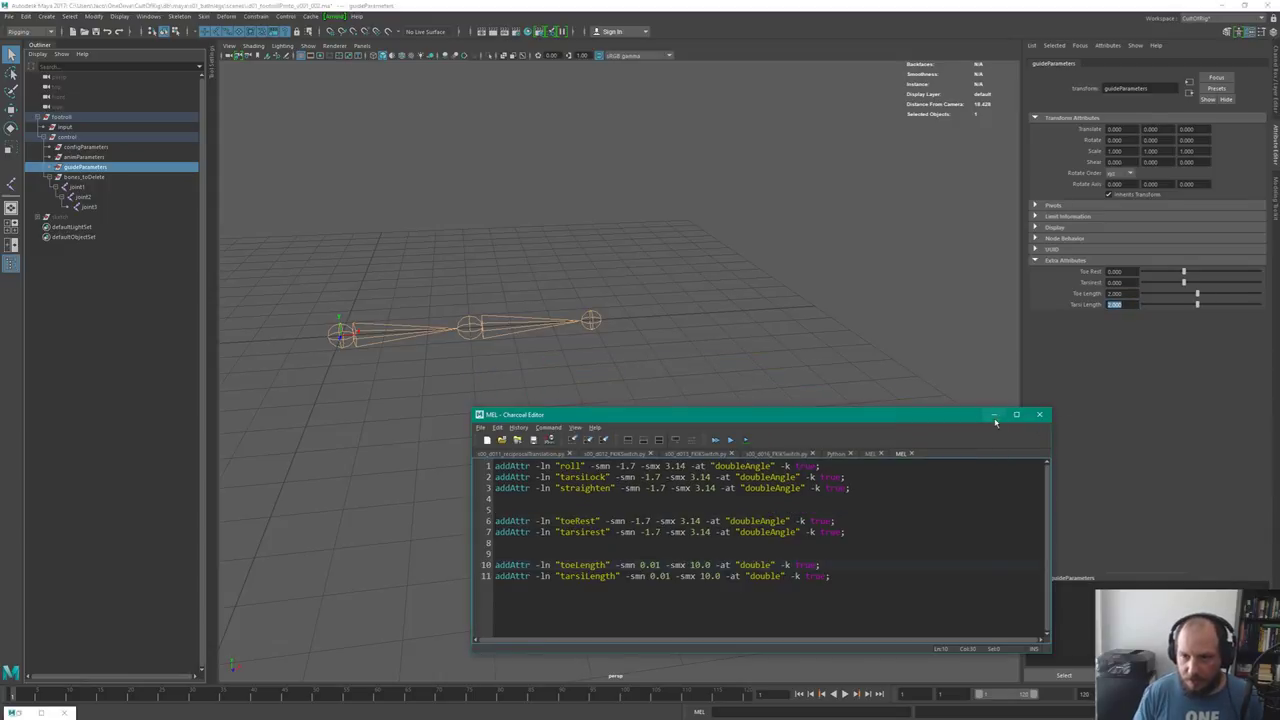
left_click(997, 417)
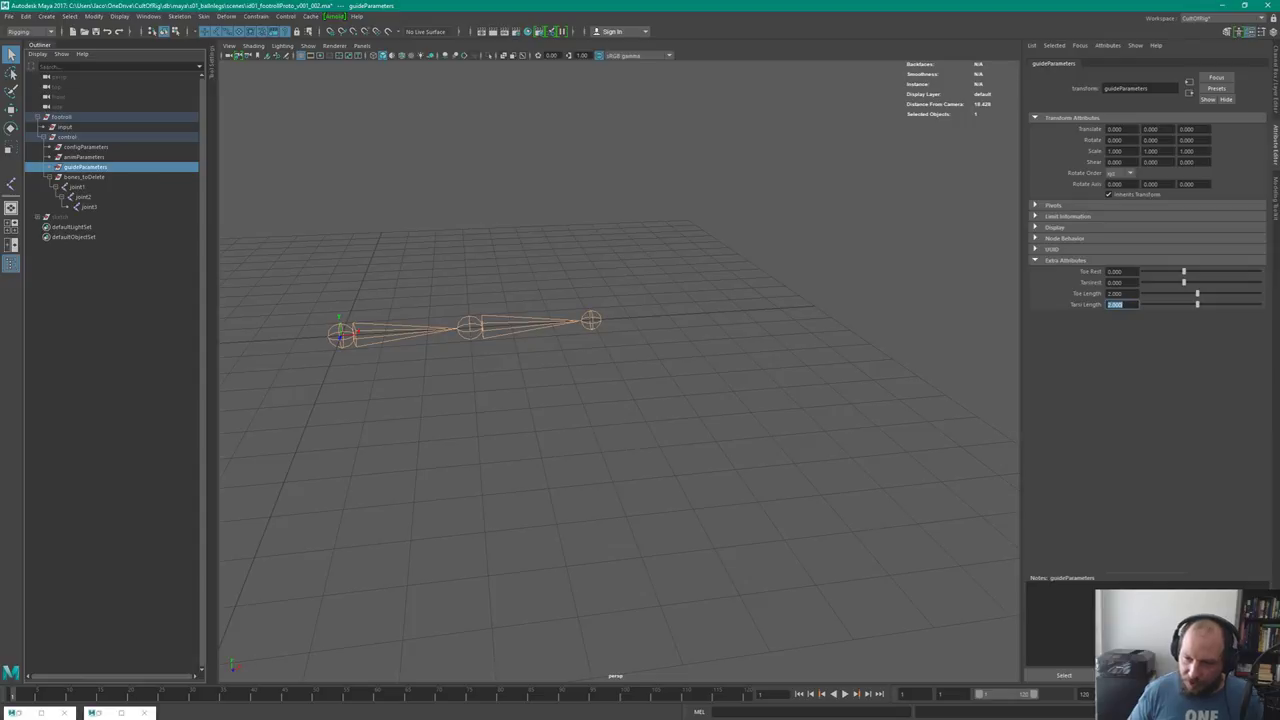
Restore the Node Editor, shrink it from full screen to a smaller floating window, and minimize it
left_click(92, 713)
left_click_drag(760, 414, 964, 365)
left_click_drag(856, 376, 866, 341)
left_click(1180, 331)
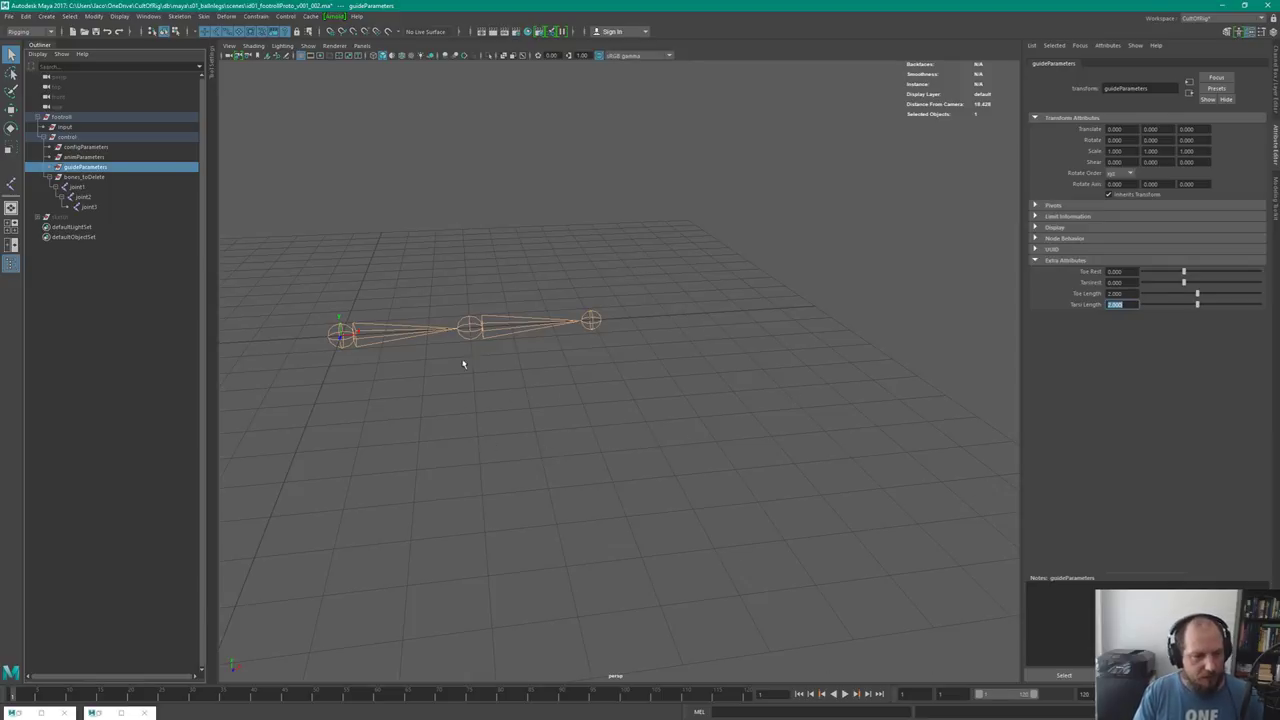
left_click(125, 690)
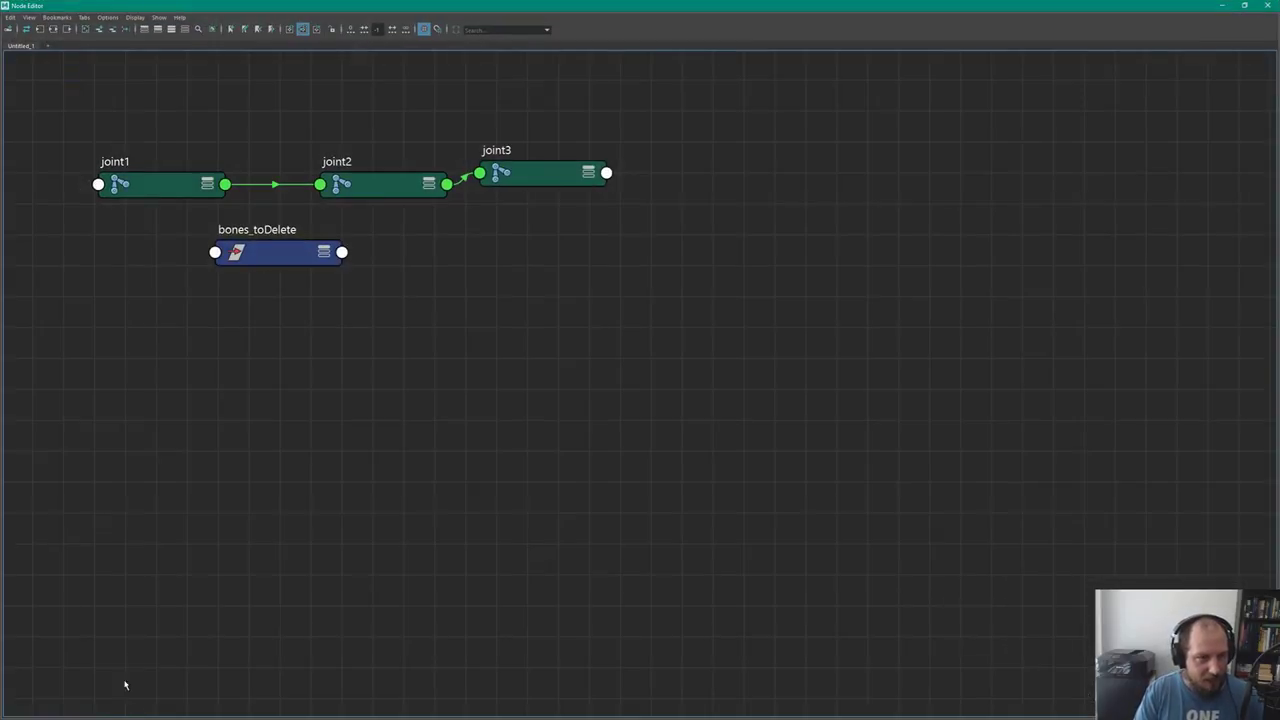
left_click_drag(640, 5, 533, 310)
left_click_drag(533, 666, 990, 206)
left_click(1160, 143)
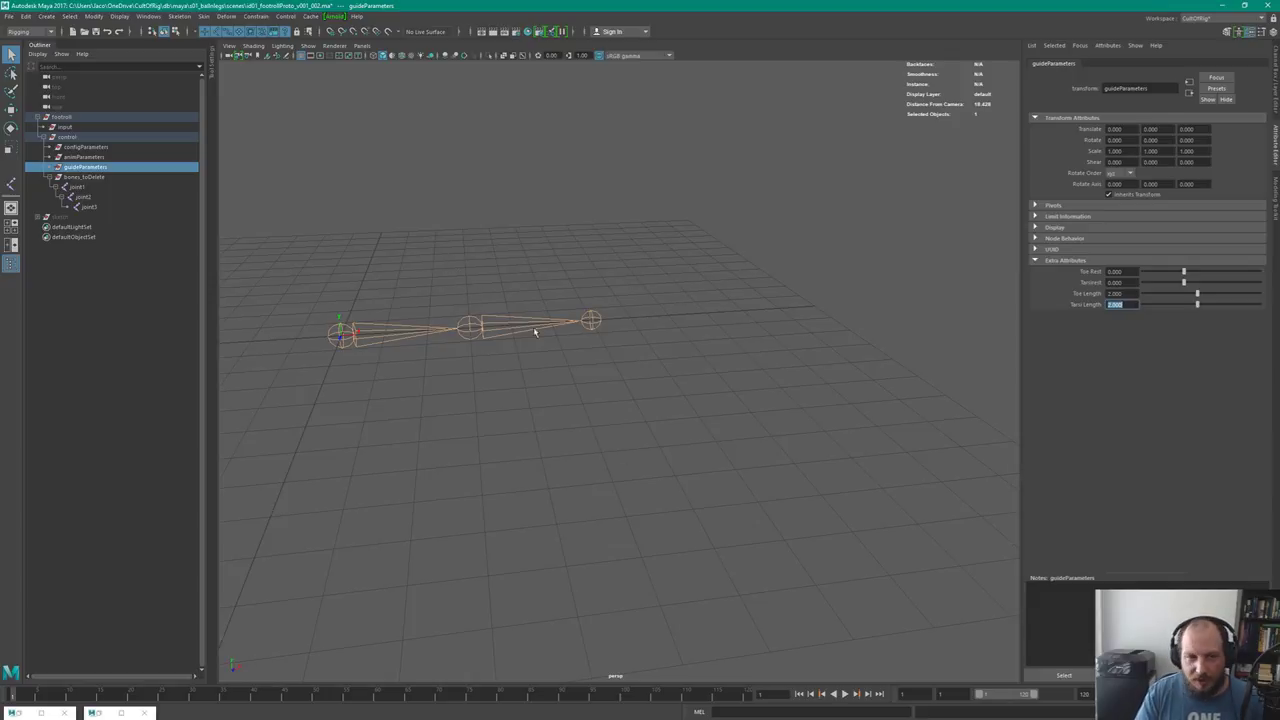
Examine guideParameters and the three joints by selecting them in different combinations in the Outliner and viewport
key("Return")
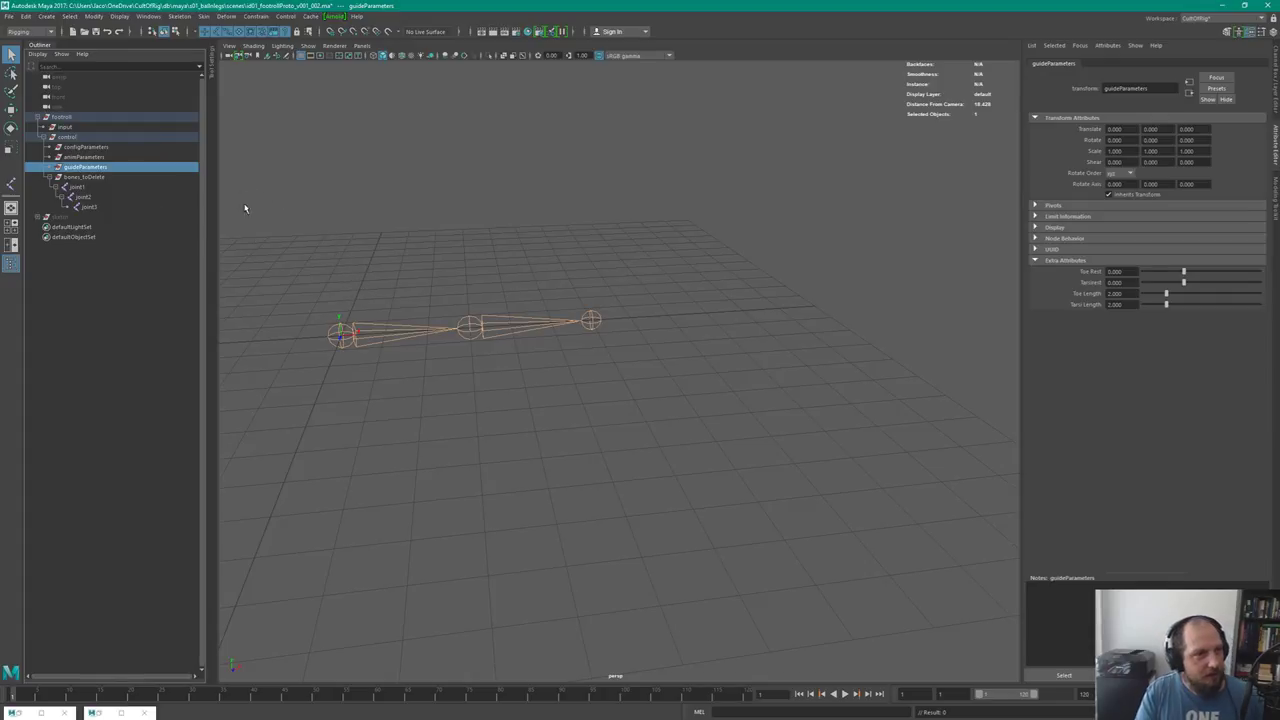
left_click(84, 187)
key("ctrl+z")
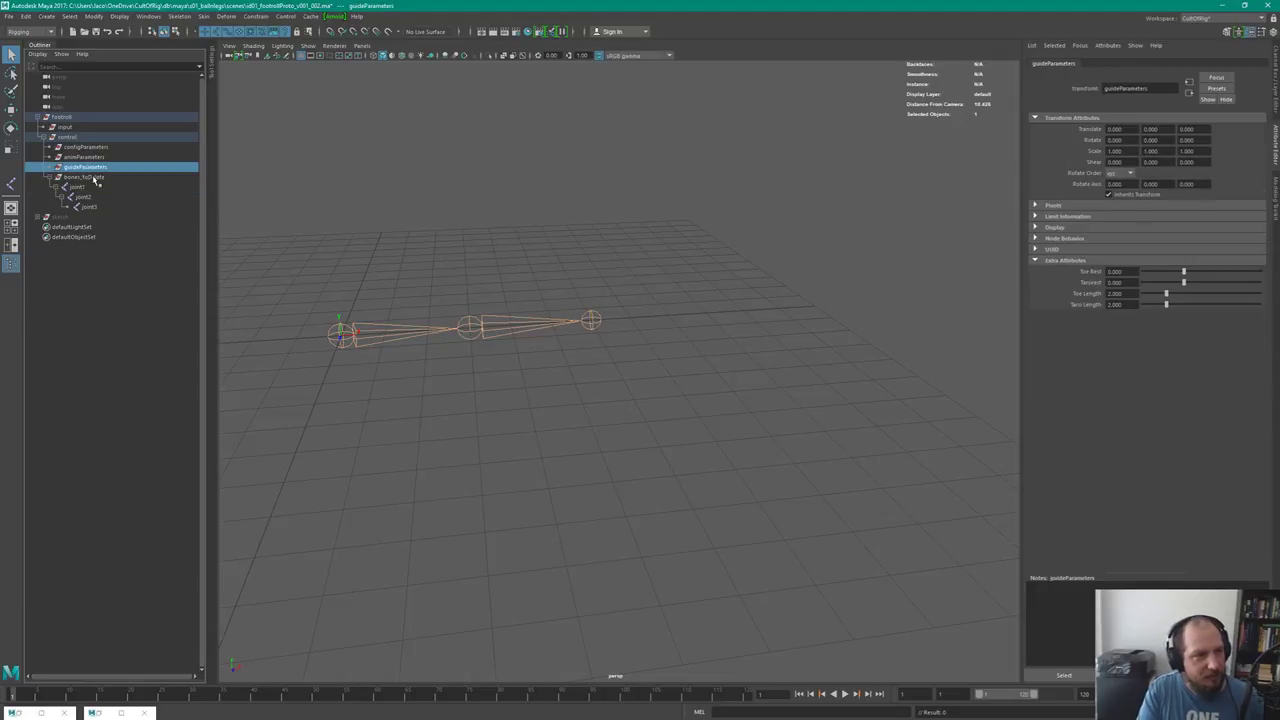
left_click_drag(87, 188, 118, 218, "ctrl")
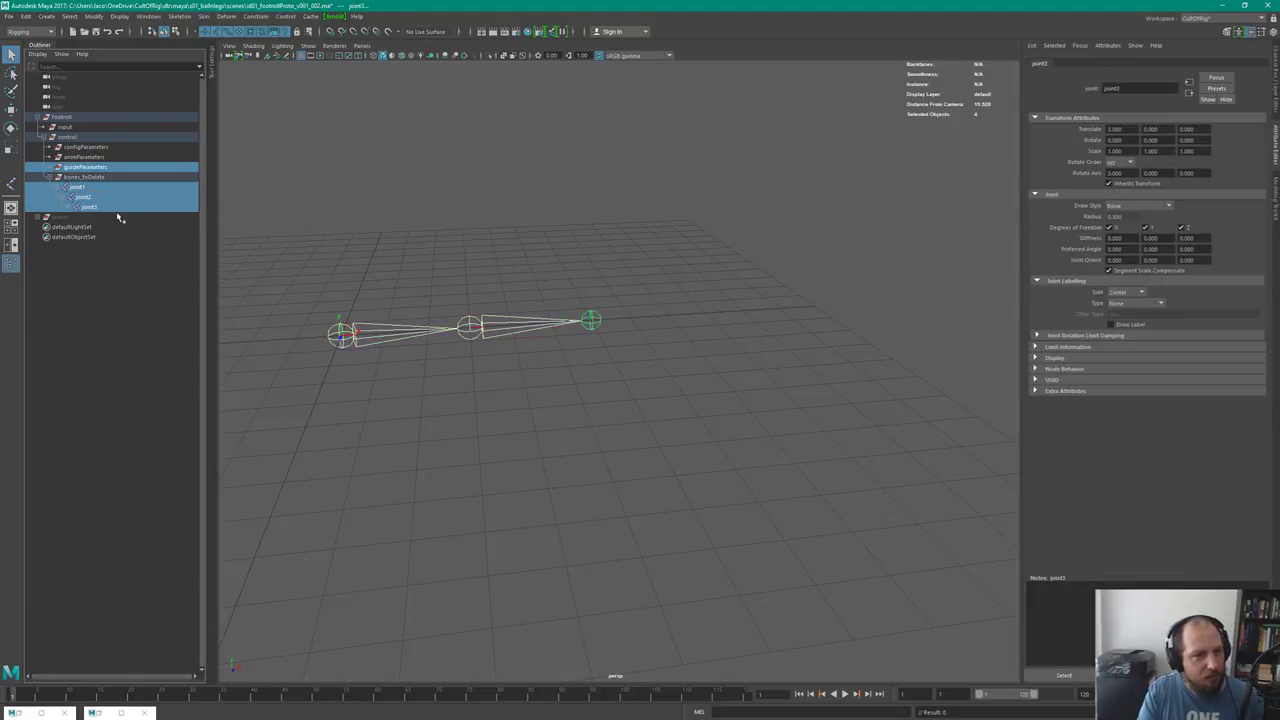
left_click(84, 188)
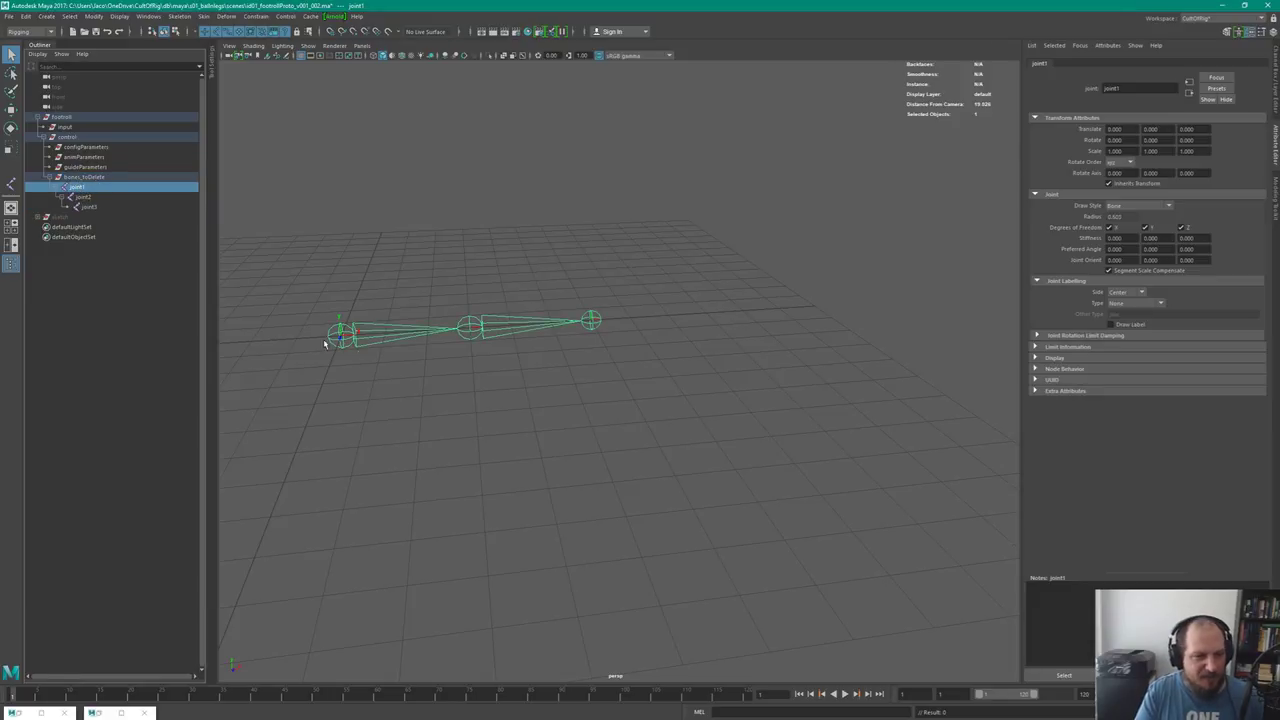
left_click(86, 167)
left_click_drag(84, 196, 88, 206, "ctrl")
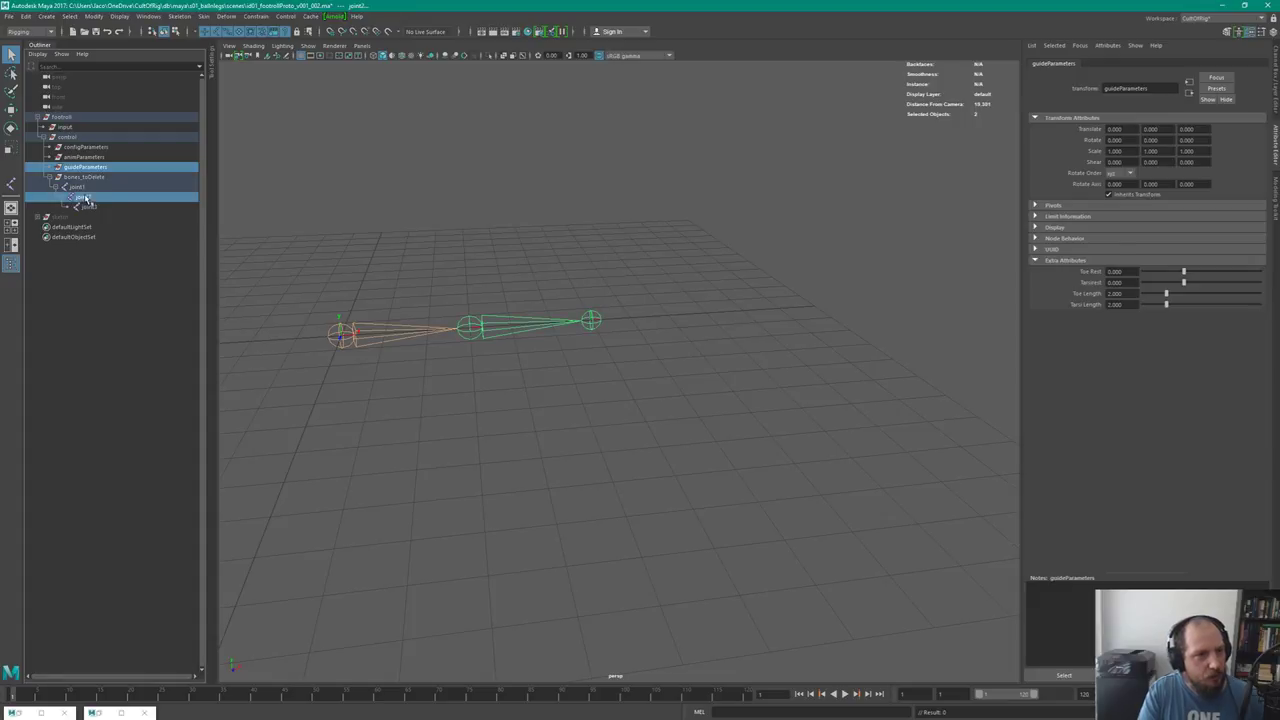
left_click(493, 320)
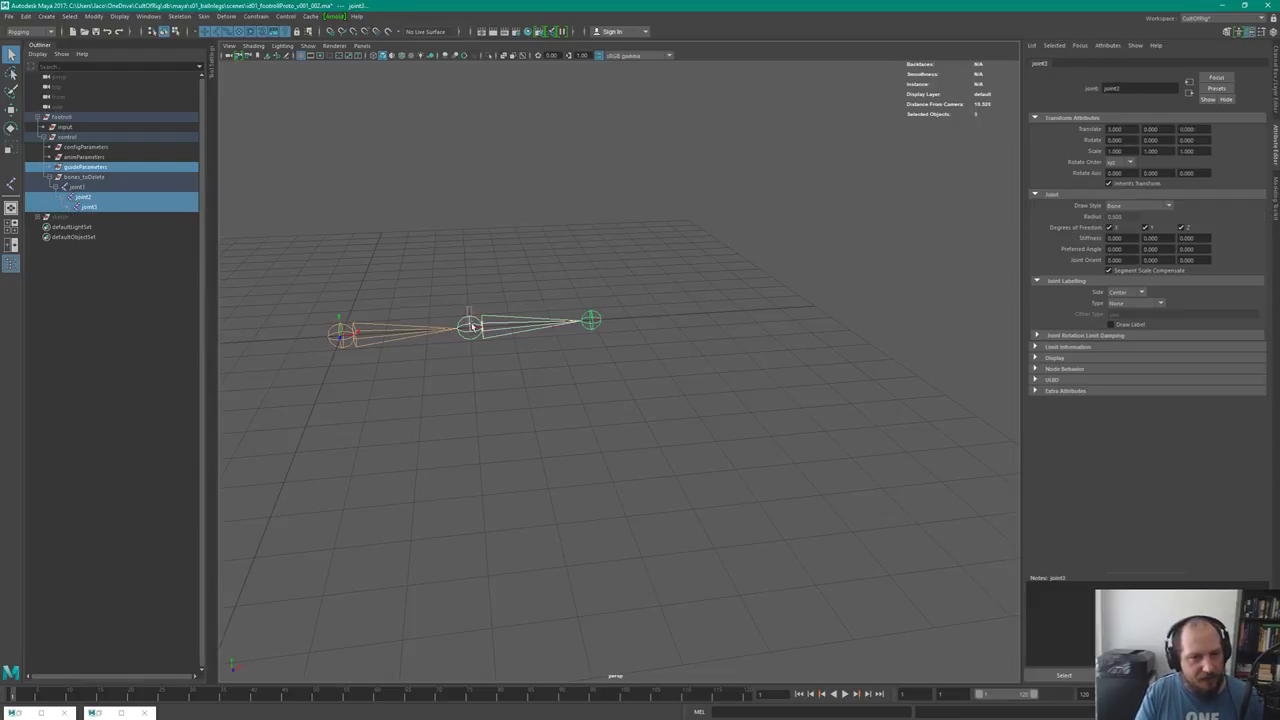
left_click(604, 319)
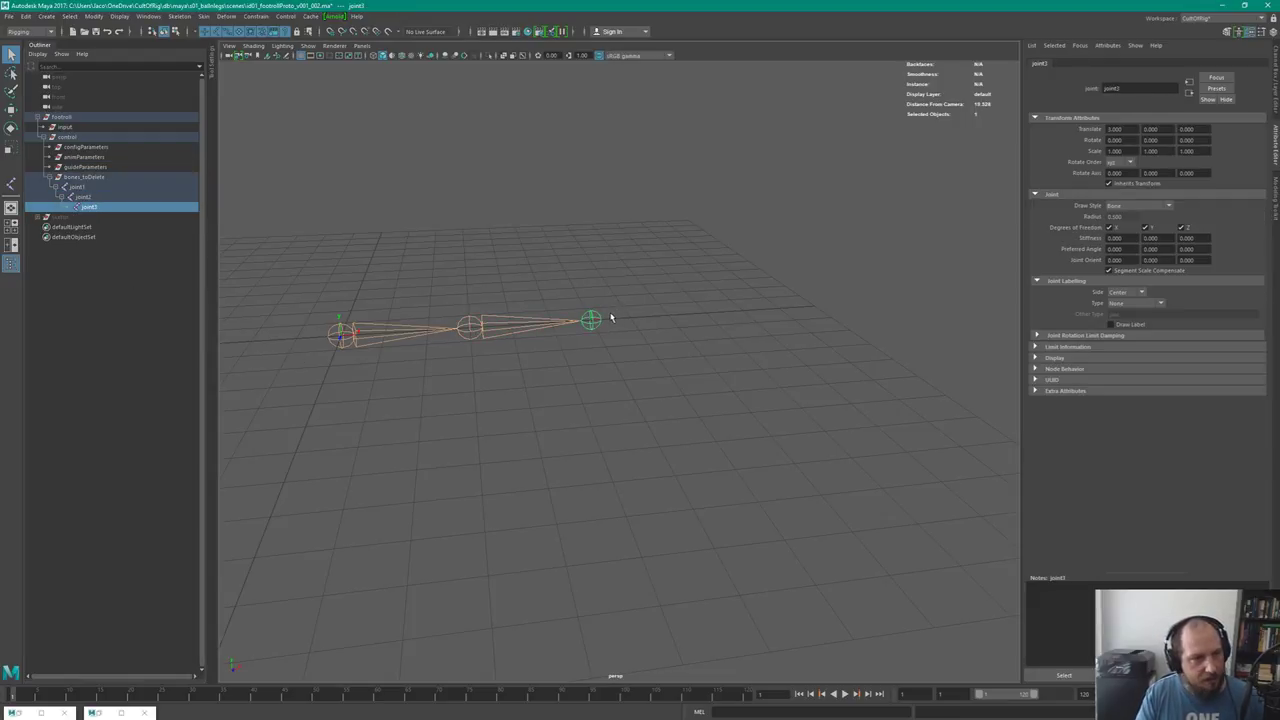
Select joint2, joint3 and guideParameters together in the Outliner, and bring the Node Editor back up
left_click(103, 189)
left_click(108, 197)
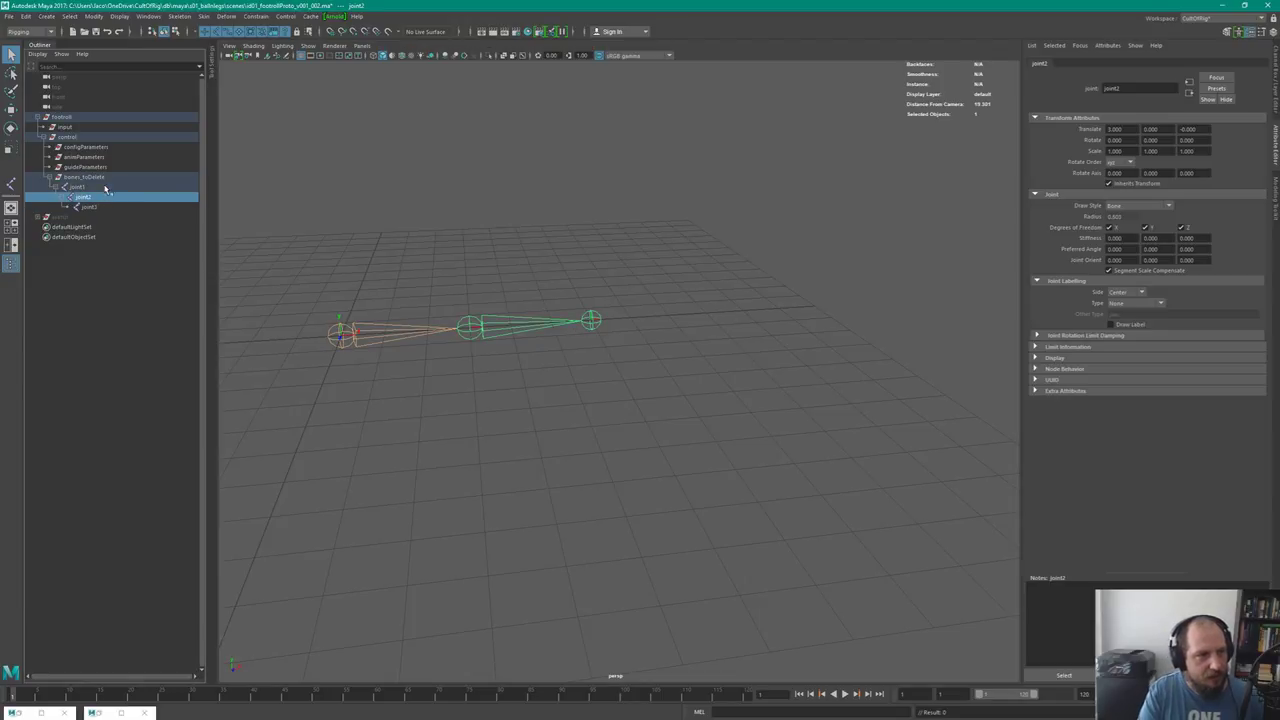
left_click(106, 188)
left_click(104, 197)
left_click(106, 207, "ctrl")
left_click(100, 166, "ctrl")
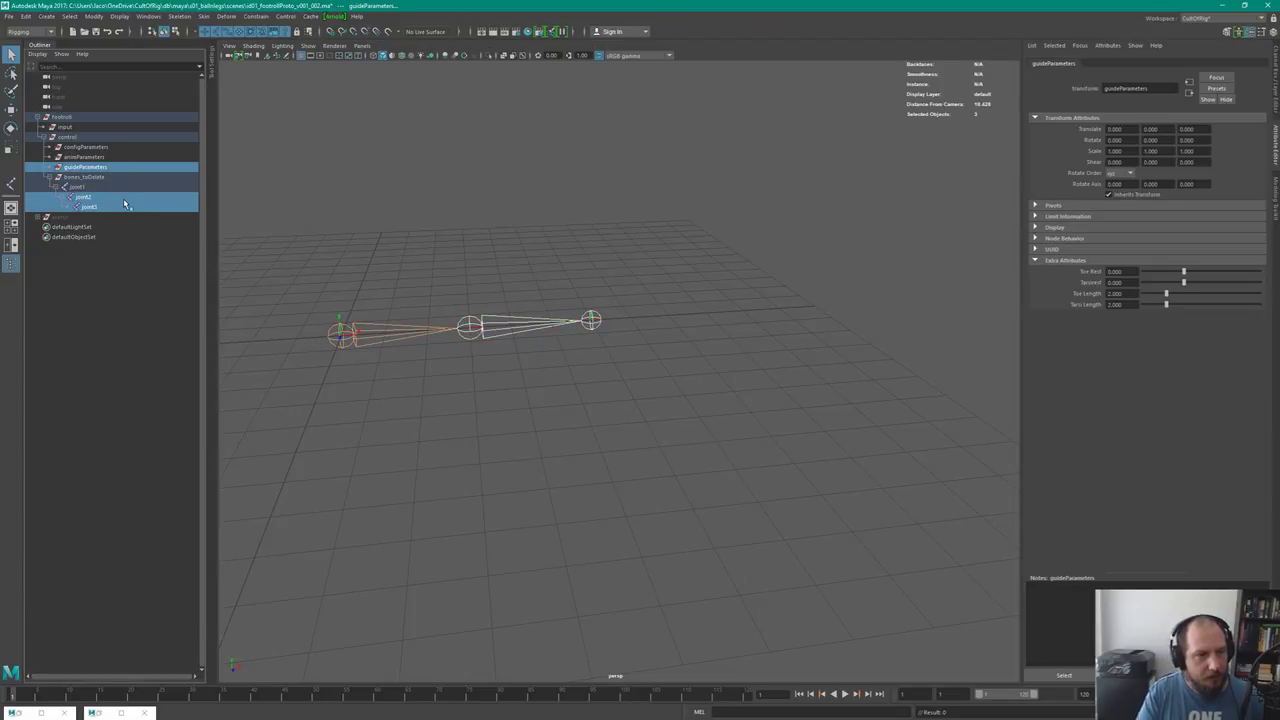
key("ctrl+n")
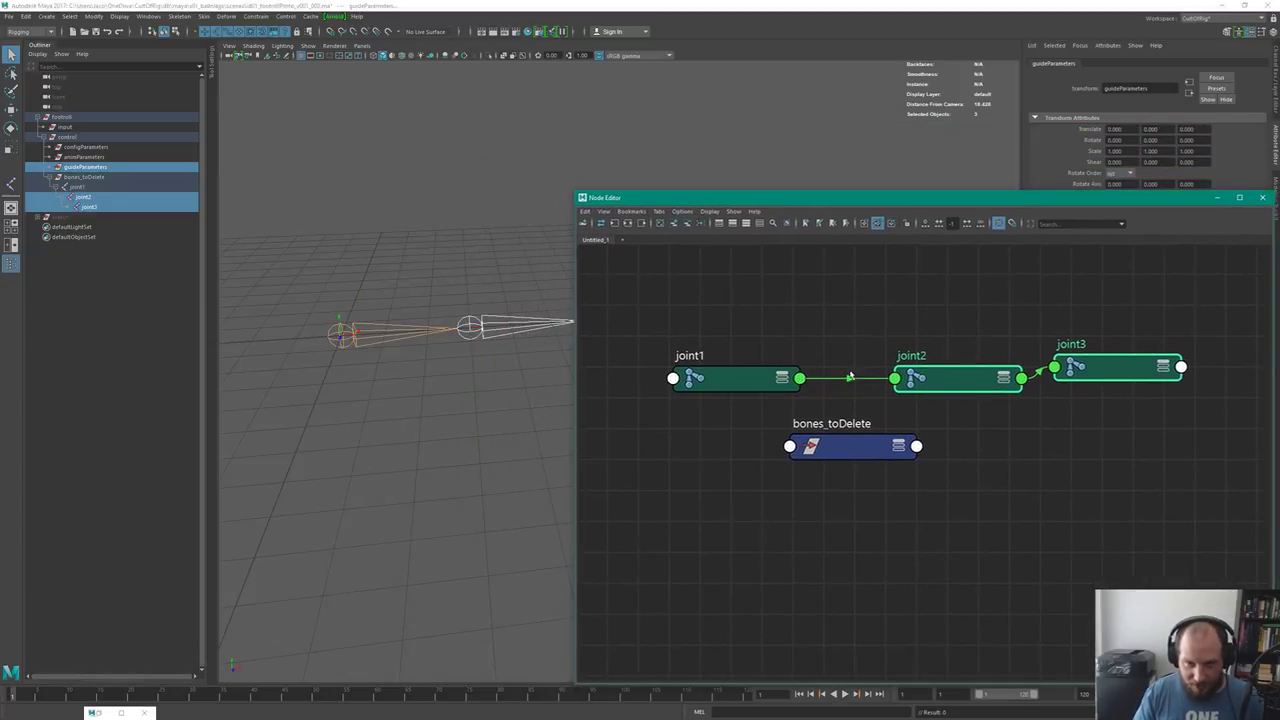
Shift the joint2 and joint3 nodes slightly upward in the graph, and remove the bones_toDelete node from it
left_click_drag(898, 383, 898, 371)
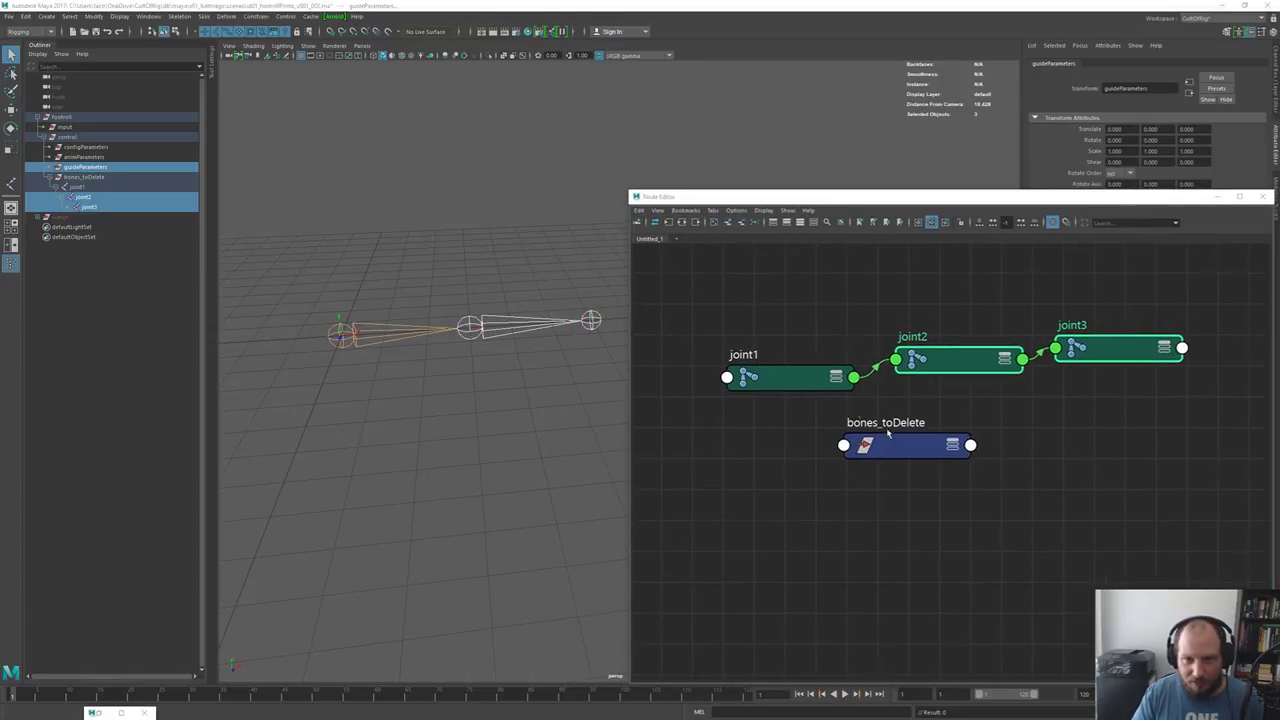
left_click_drag(887, 438, 702, 270)
key("3")
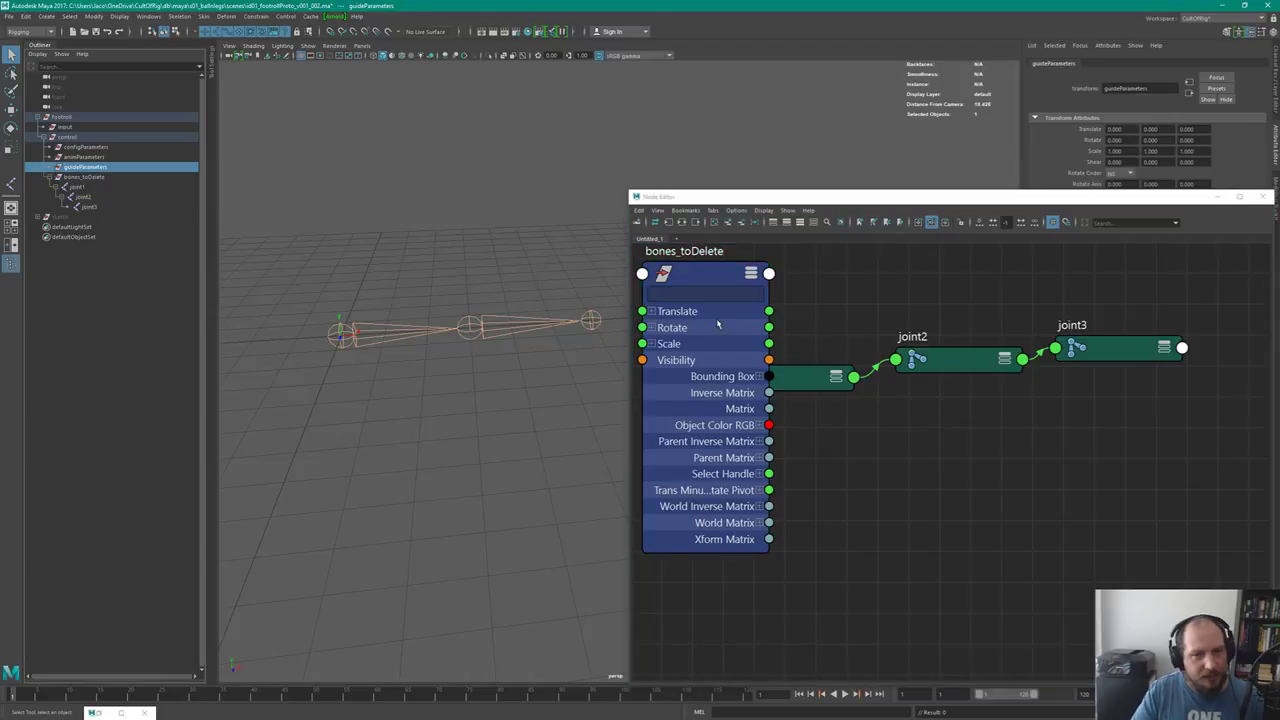
left_click_drag(717, 265, 743, 278)
key("ctrl+Delete")
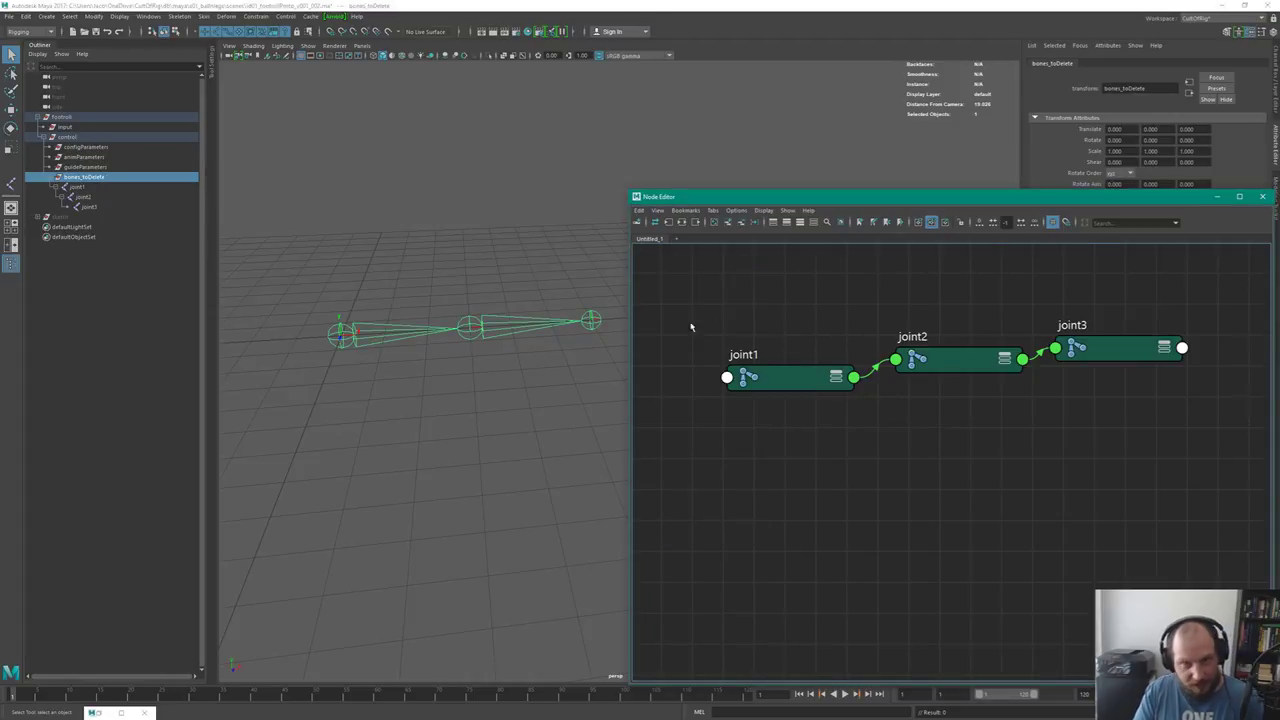
Add the guideParameters node to the graph, show all its attributes, and move it up and left, clear of joint1
left_click(100, 166)
middle_click_drag(822, 540, 824, 545)
left_click_drag(872, 547, 722, 262)
key("3")
middle_click_drag(895, 453, 927, 531)
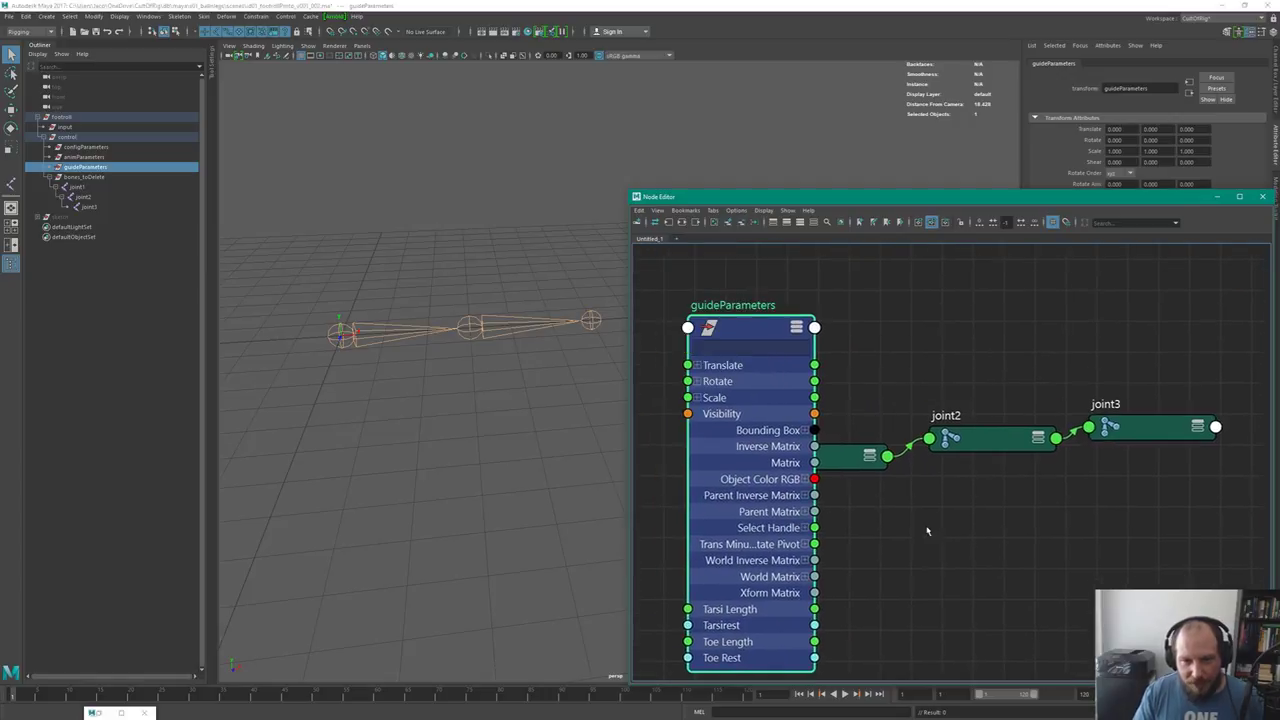
left_click_drag(760, 335, 694, 283)
Spread the joint nodes out beside guideParameters, with joint1 highest and joint2 and joint3 stepping down to the right
left_click_drag(816, 334, 1146, 556)
left_click_drag(1000, 440, 1052, 375)
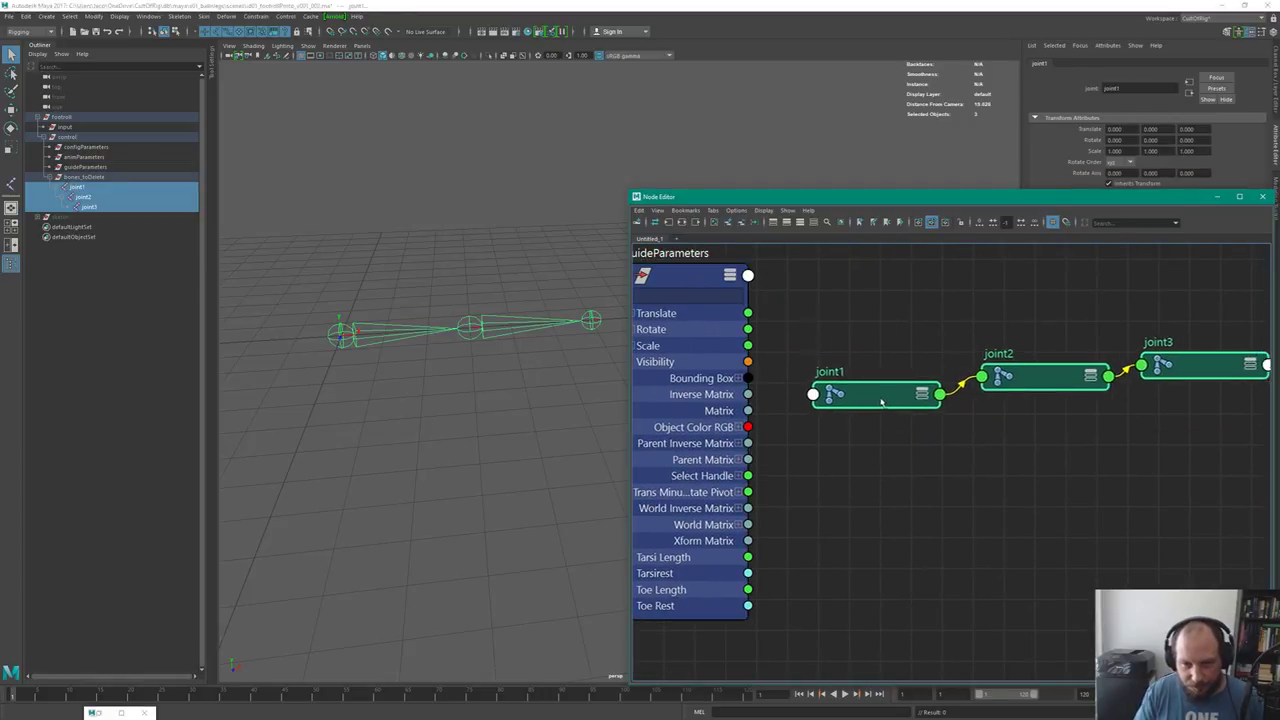
left_click(1004, 308)
left_click_drag(1004, 308, 1150, 395)
left_click_drag(1066, 380, 1045, 514)
left_click_drag(942, 395, 892, 314)
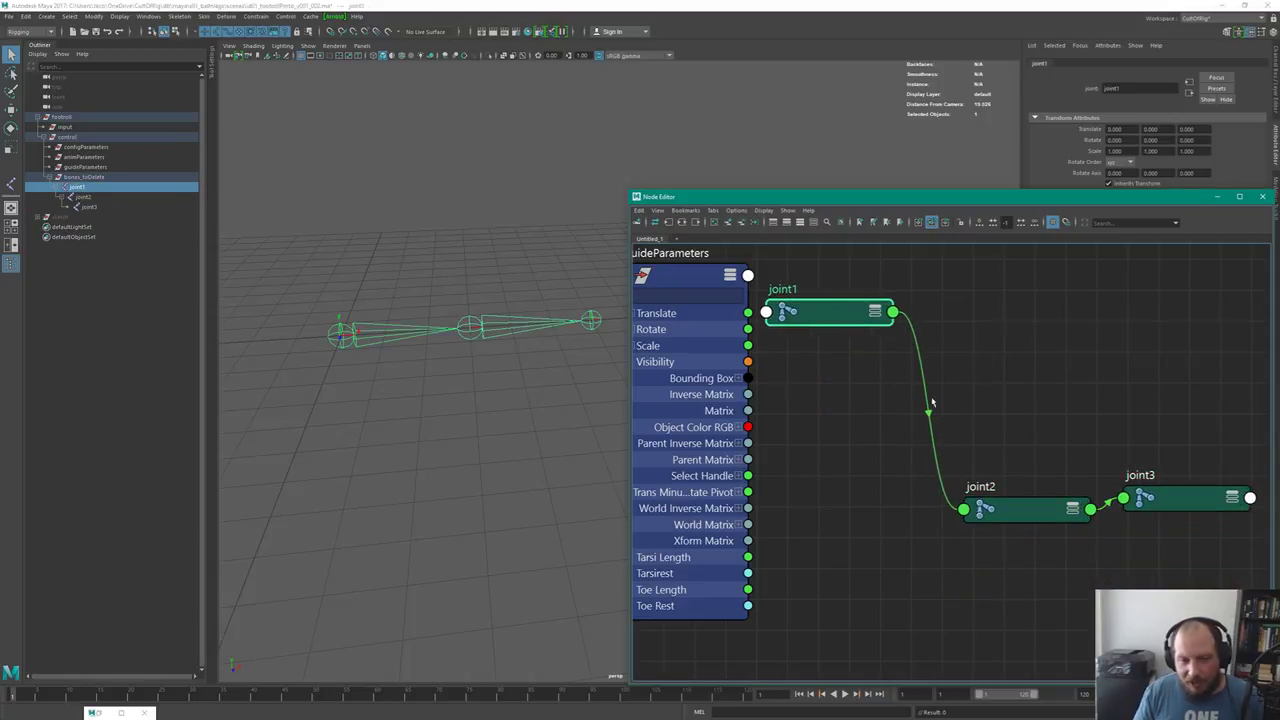
left_click_drag(1176, 496, 1172, 557)
left_click(1010, 509)
left_click_drag(1010, 509, 978, 449)
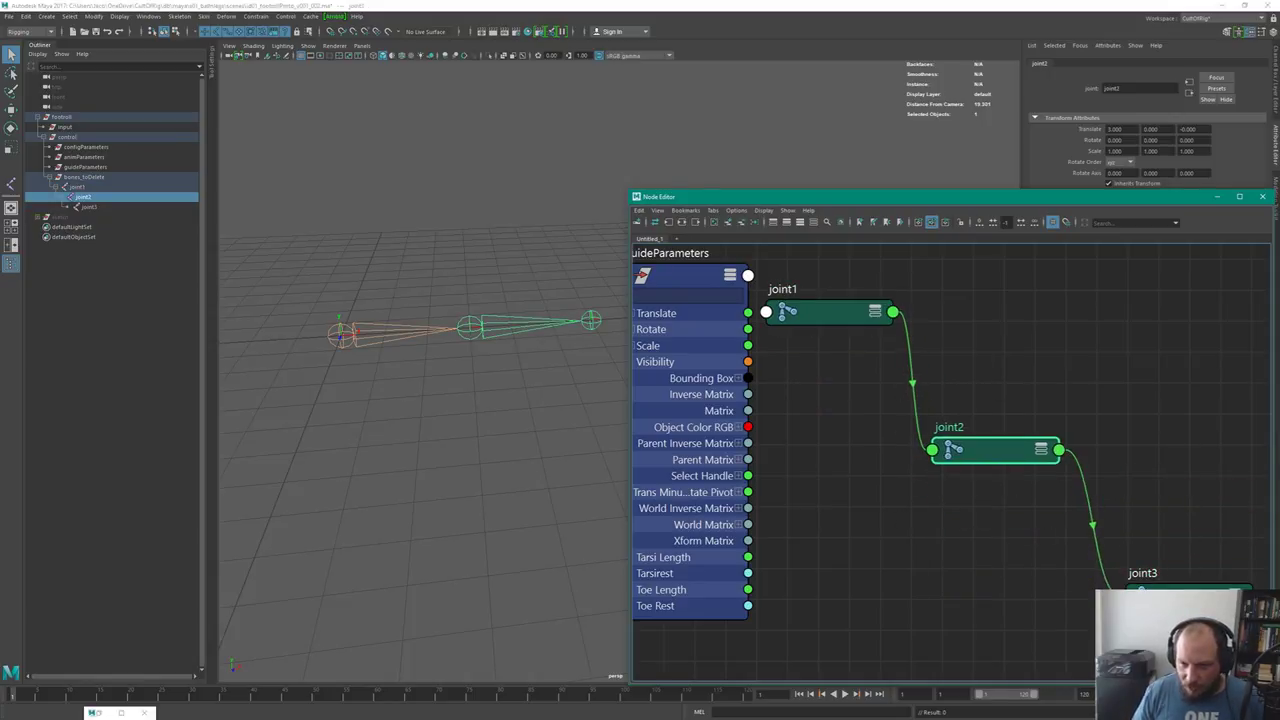
left_click(1165, 560)
Show all attributes on the joint2 and joint3 nodes and nudge joint3 slightly upward
left_click(990, 452)
key("2")
left_click(1172, 558)
key("2")
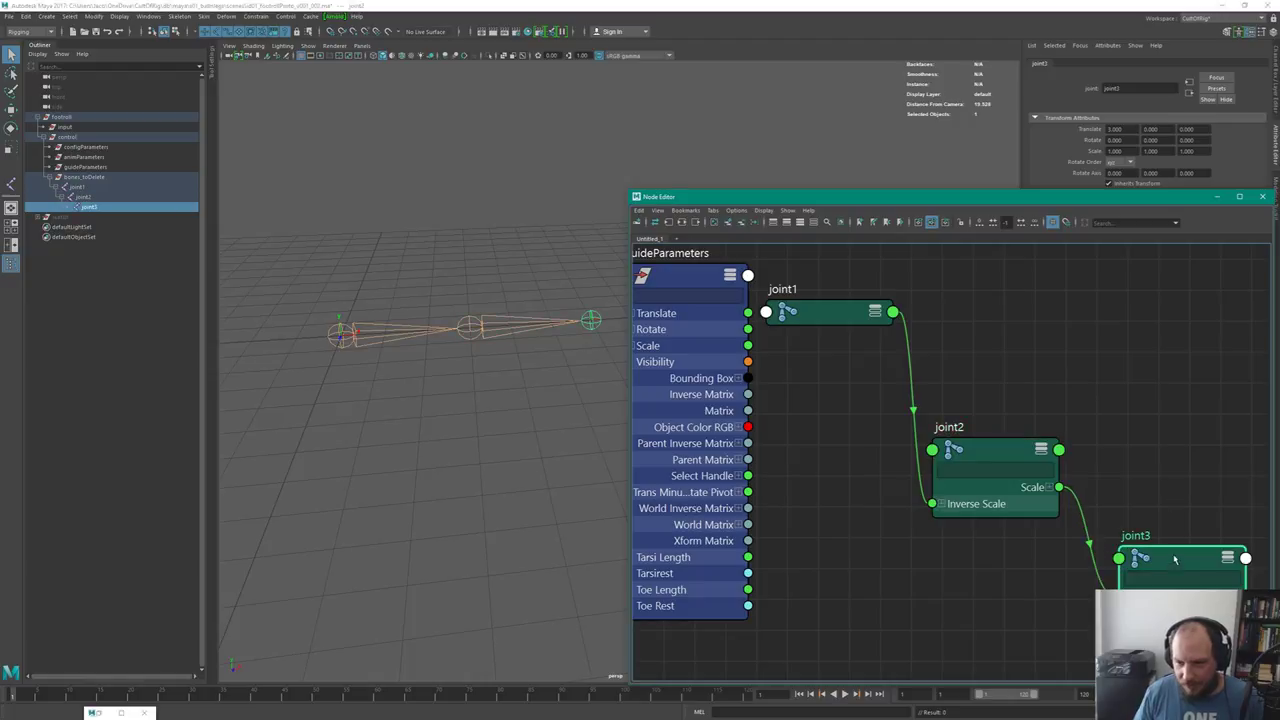
left_click_drag(1176, 560, 1172, 538)
key("3")
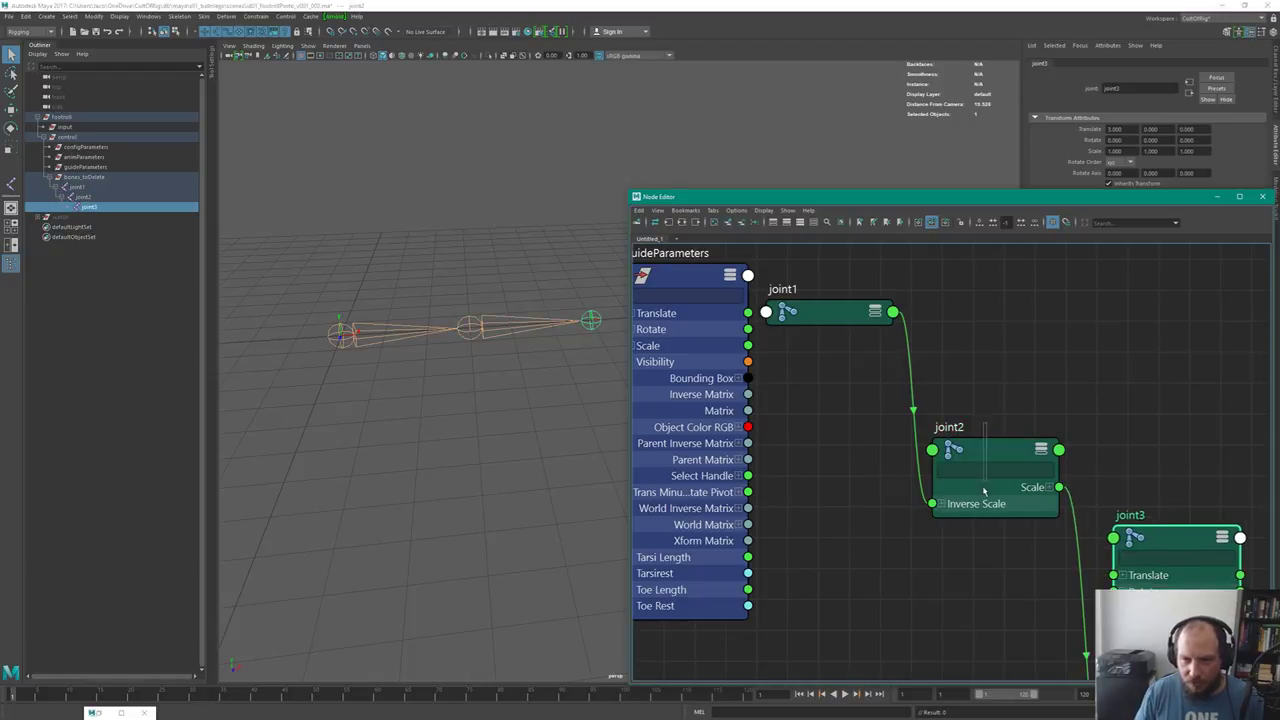
left_click(986, 452)
key("3")
Connect guideParameters' Toe Length to joint3's Translate X and Tarsi Length to joint2's Translate X
middle_click_drag(914, 515, 965, 445)
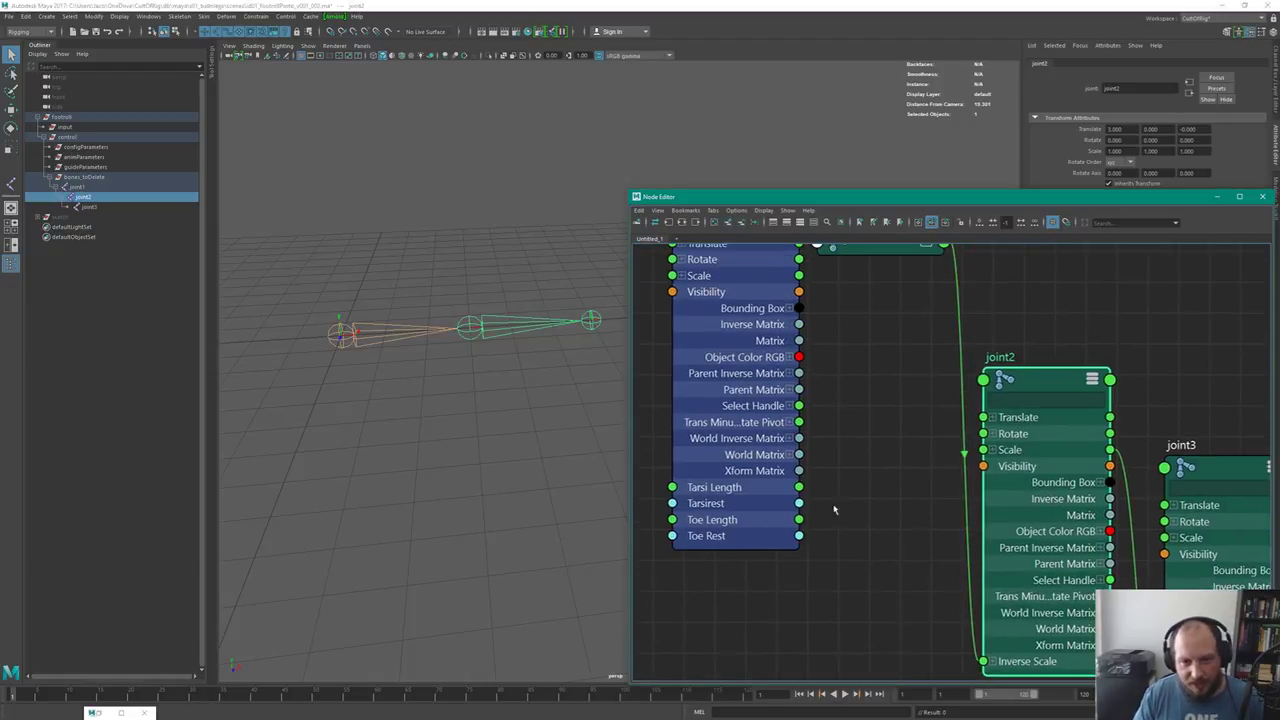
left_click(848, 464)
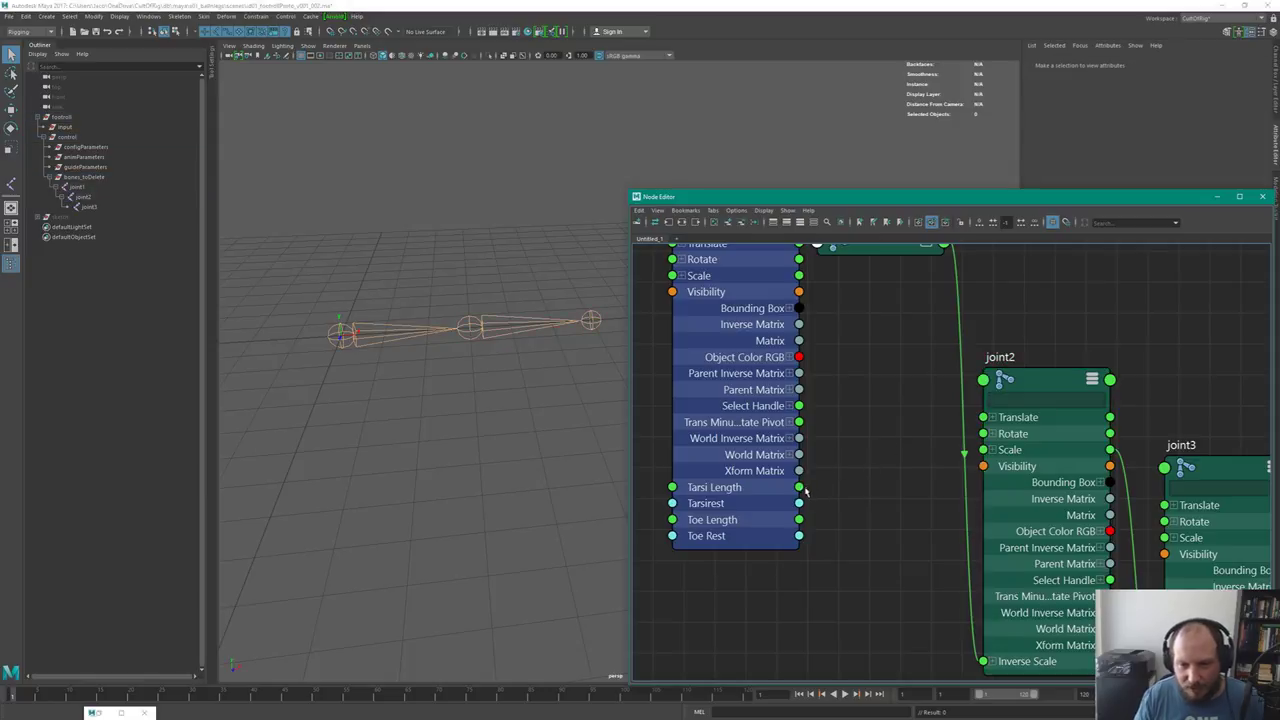
left_click_drag(799, 519, 1167, 521)
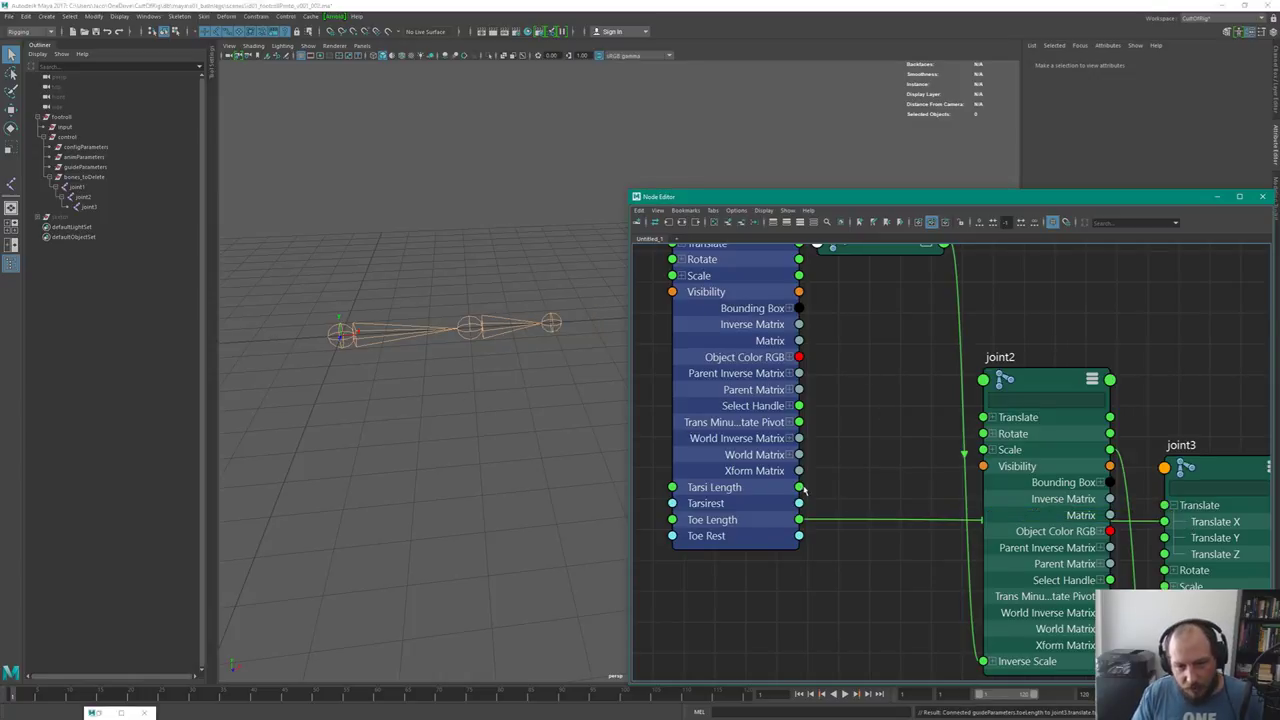
left_click_drag(800, 487, 984, 434)
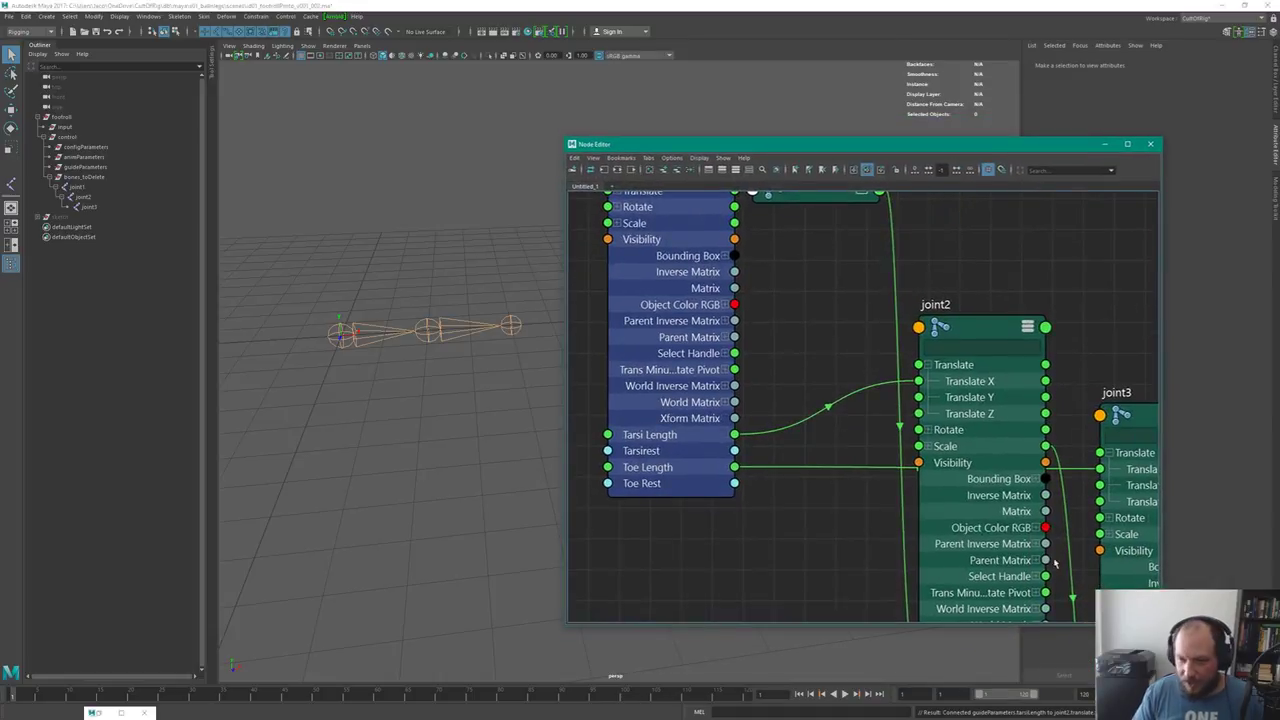
Enlarge the Node Editor window, shift joint2 and joint3 upward in the graph, and move joint1 higher above them
left_click_drag(1000, 290, 1147, 275)
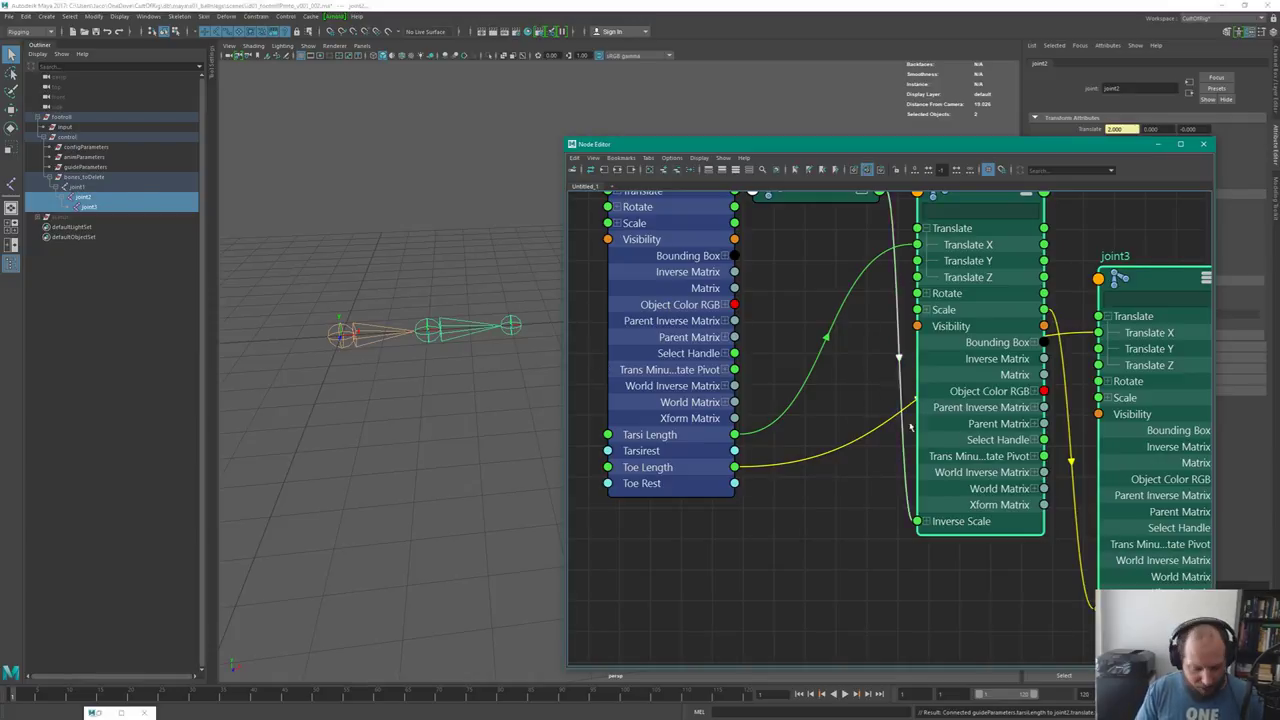
left_click_drag(1212, 139, 1252, 72)
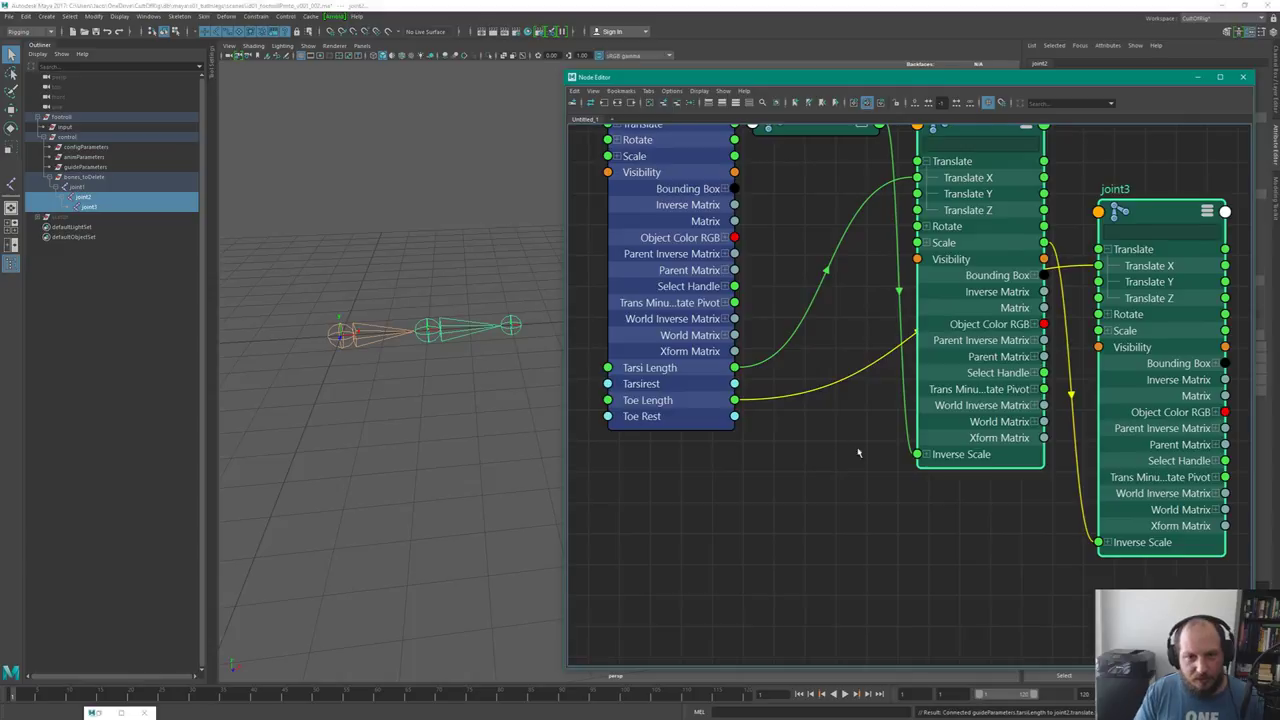
scroll(829, 531, "down", 3)
scroll(820, 420, "up", 3)
left_click_drag(790, 192, 770, 100)
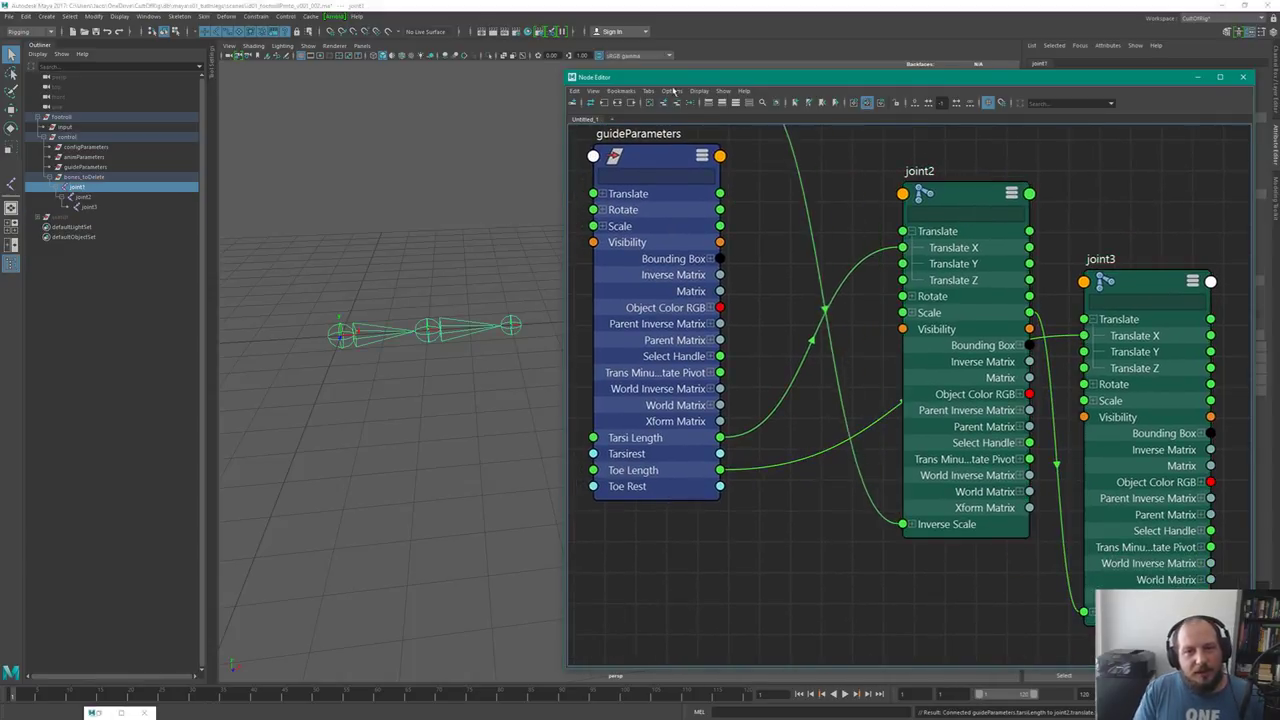
Move joint2 closer to guideParameters and collapse its Translate attributes
left_click_drag(967, 195, 927, 192)
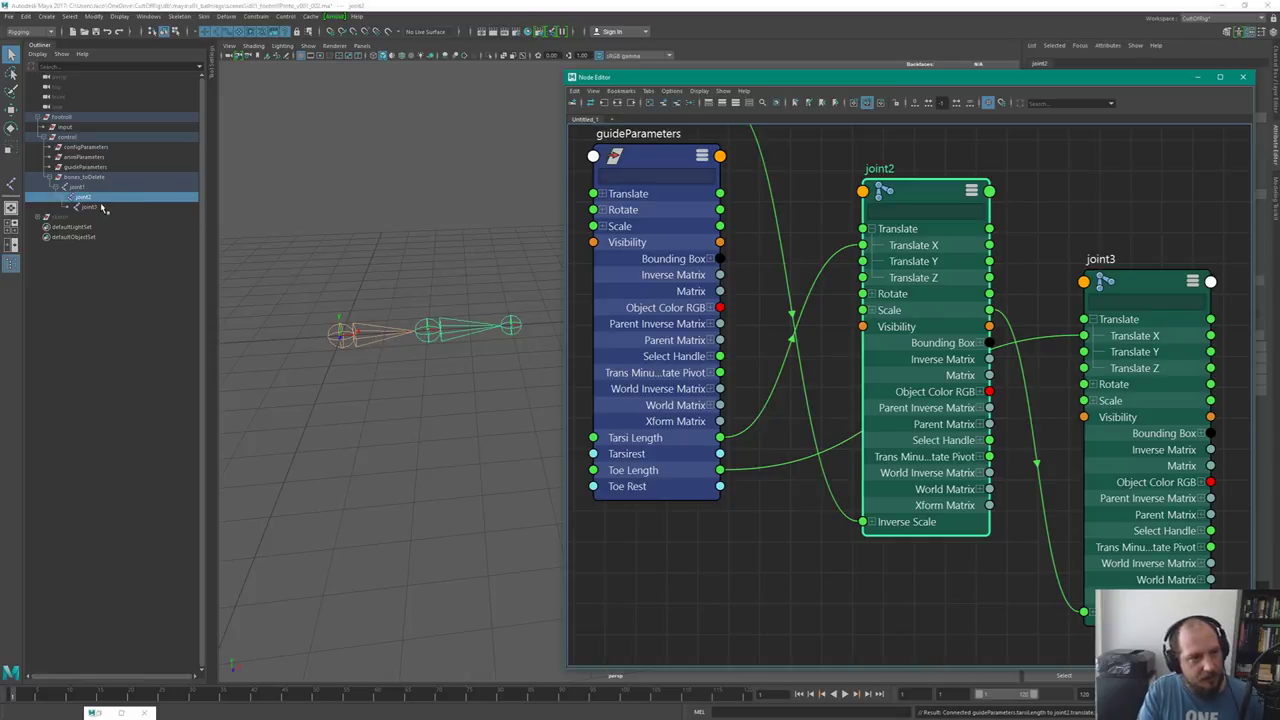
left_click_drag(720, 454, 868, 238)
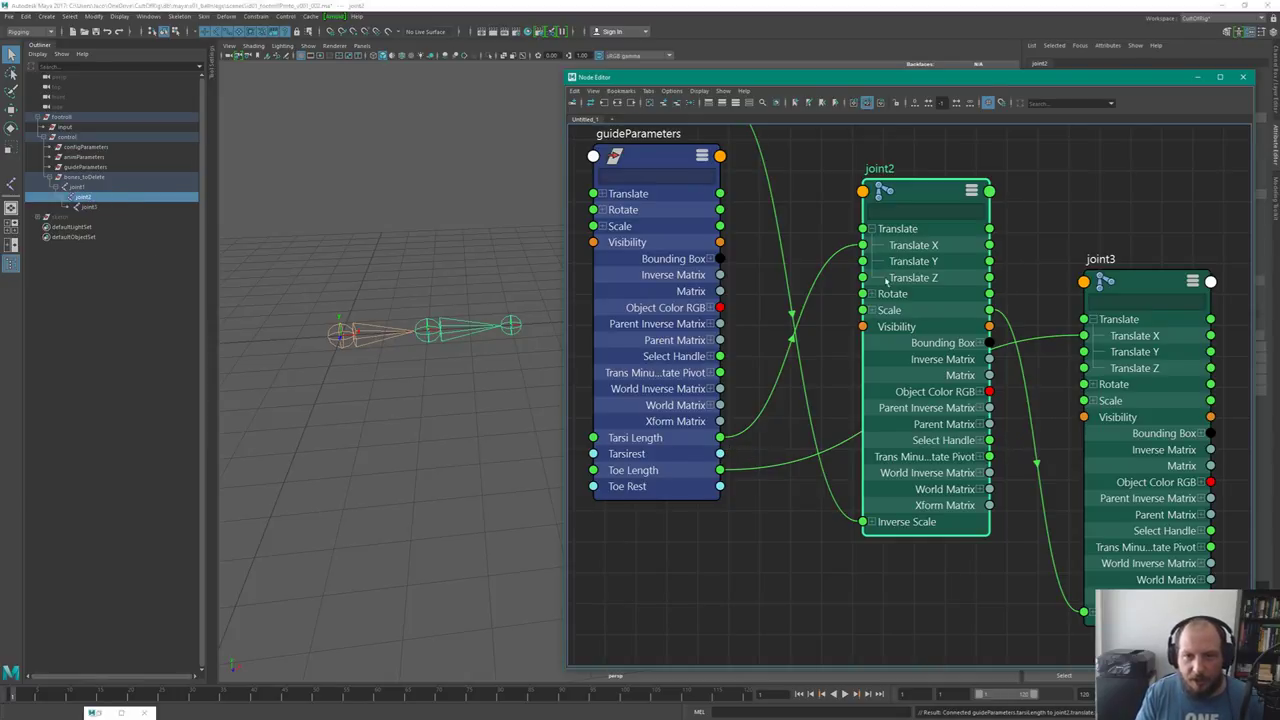
left_click(870, 229)
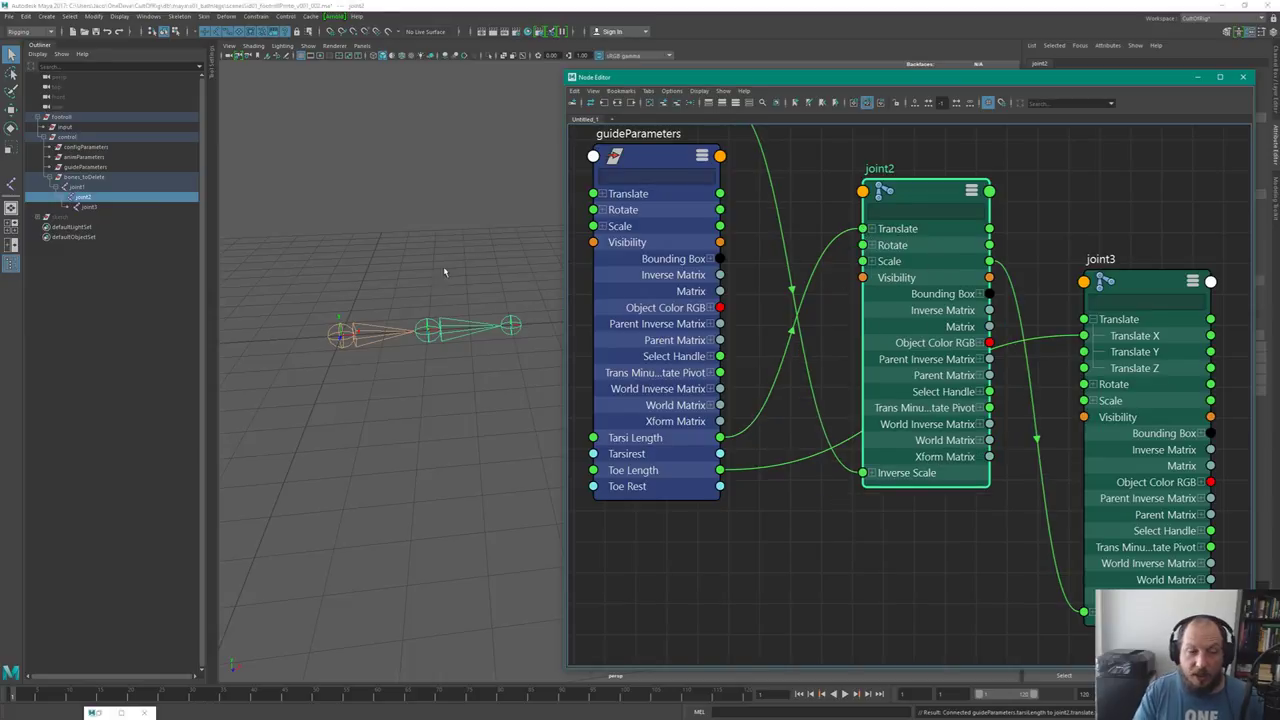
Examine the joint chain in the viewport from several angles, with different joints selected and then none
left_click_drag(445, 271, 488, 313, "alt")
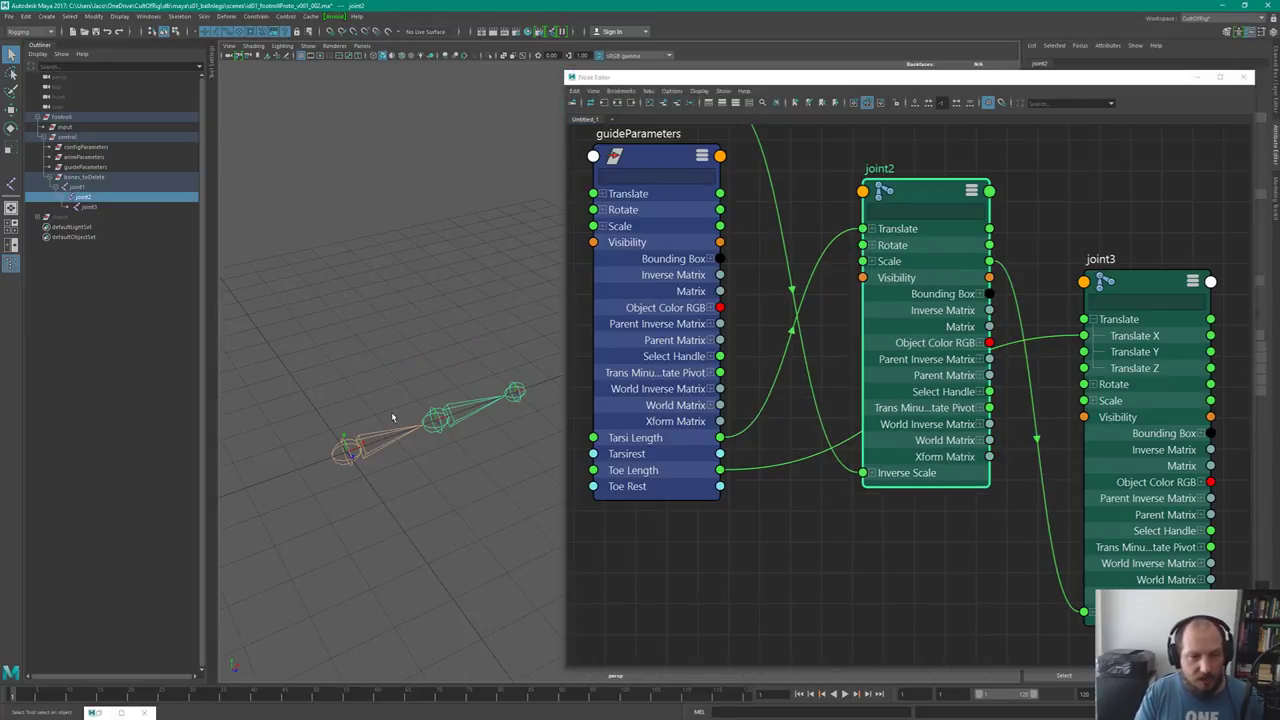
key("Up")
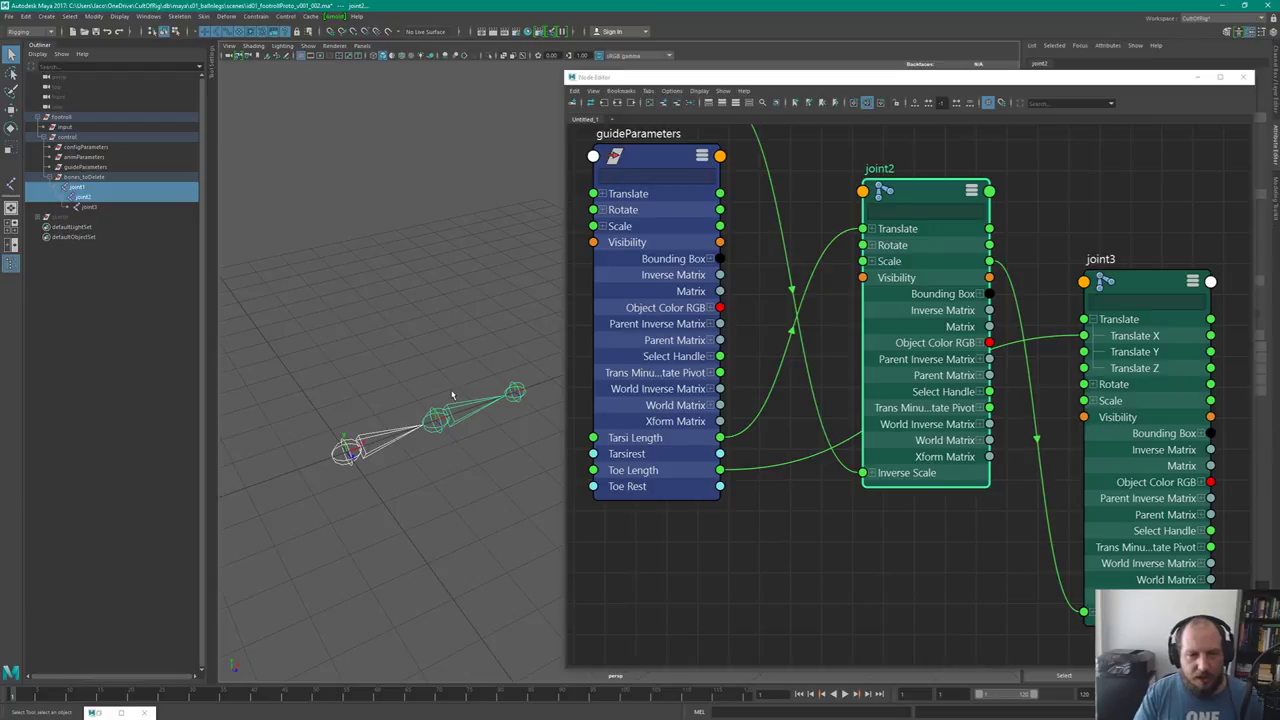
left_click_drag(451, 362, 481, 341, "alt")
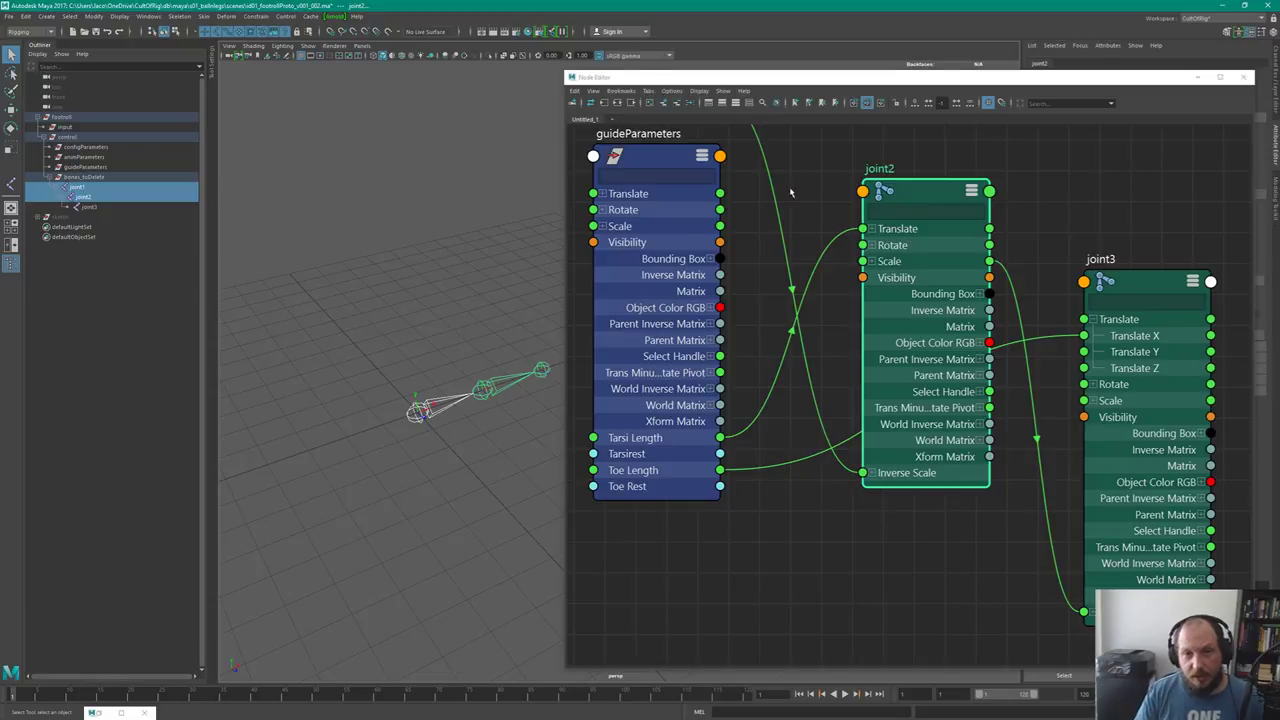
left_click(473, 328)
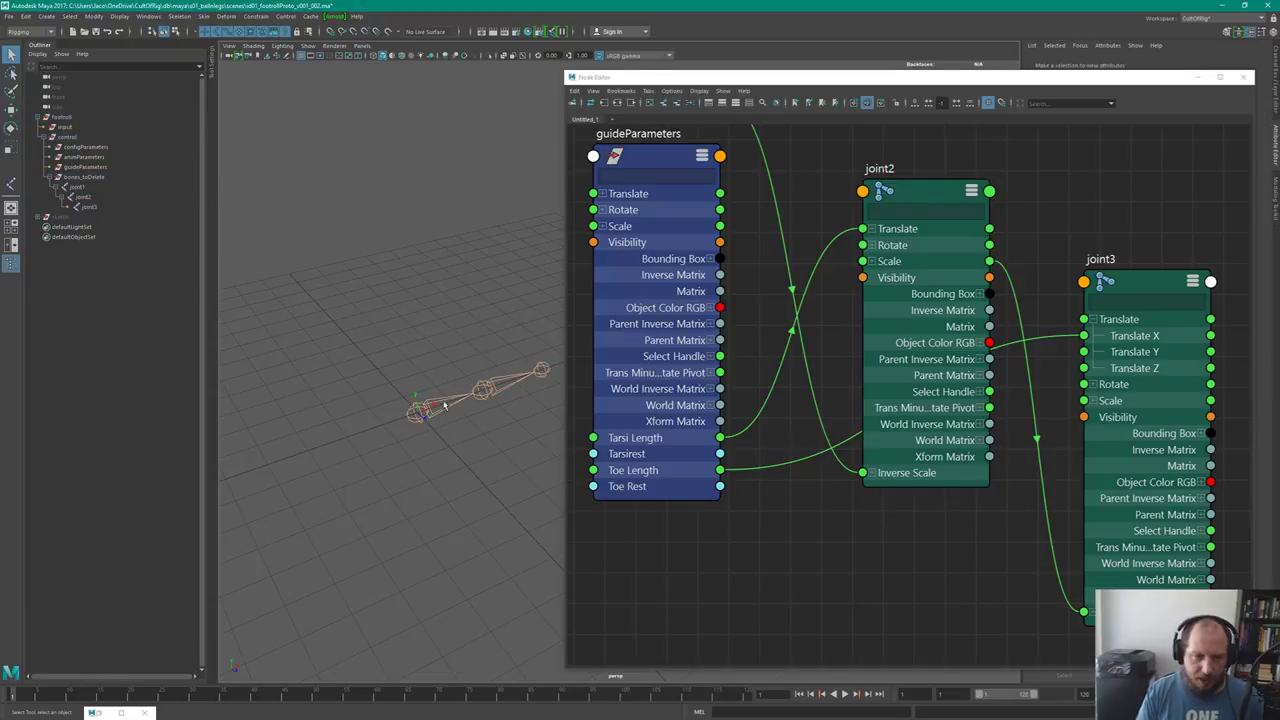
left_click_drag(444, 425, 370, 458, "alt")
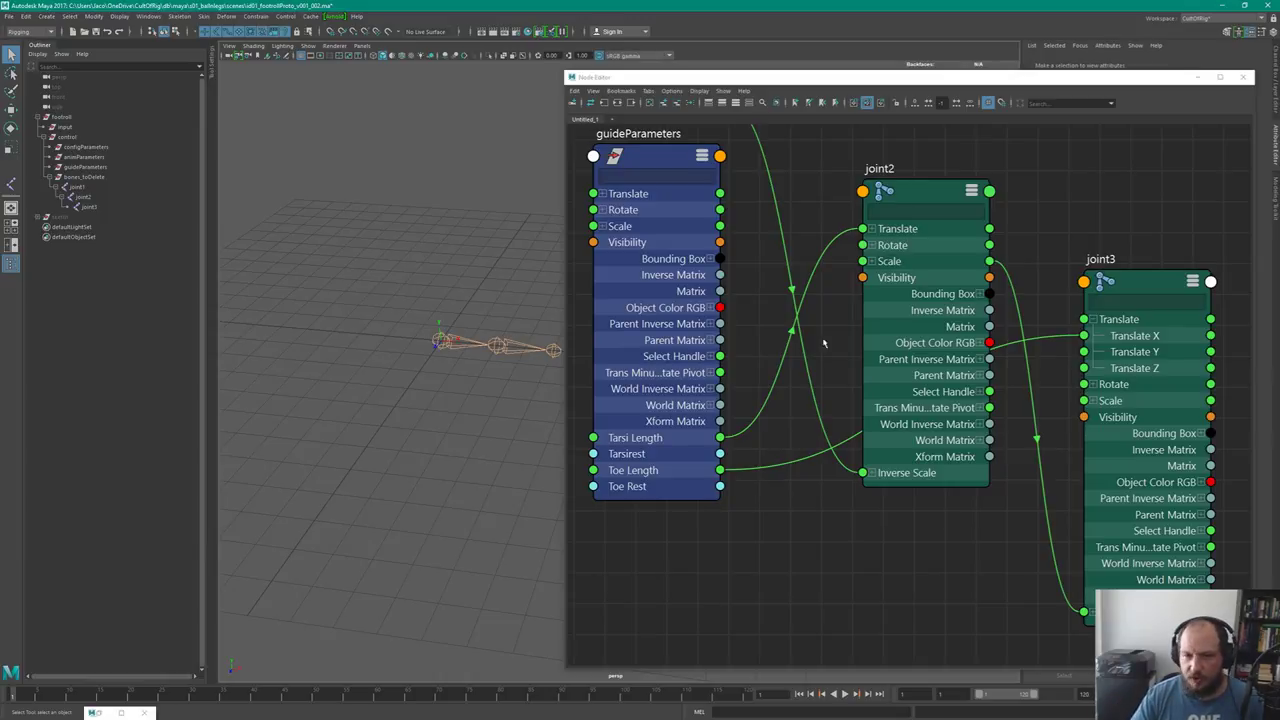
Expand joint2's Rotate attributes and move joint2 and joint3 further right to make room for joint1
left_click(871, 245)
left_click(910, 180)
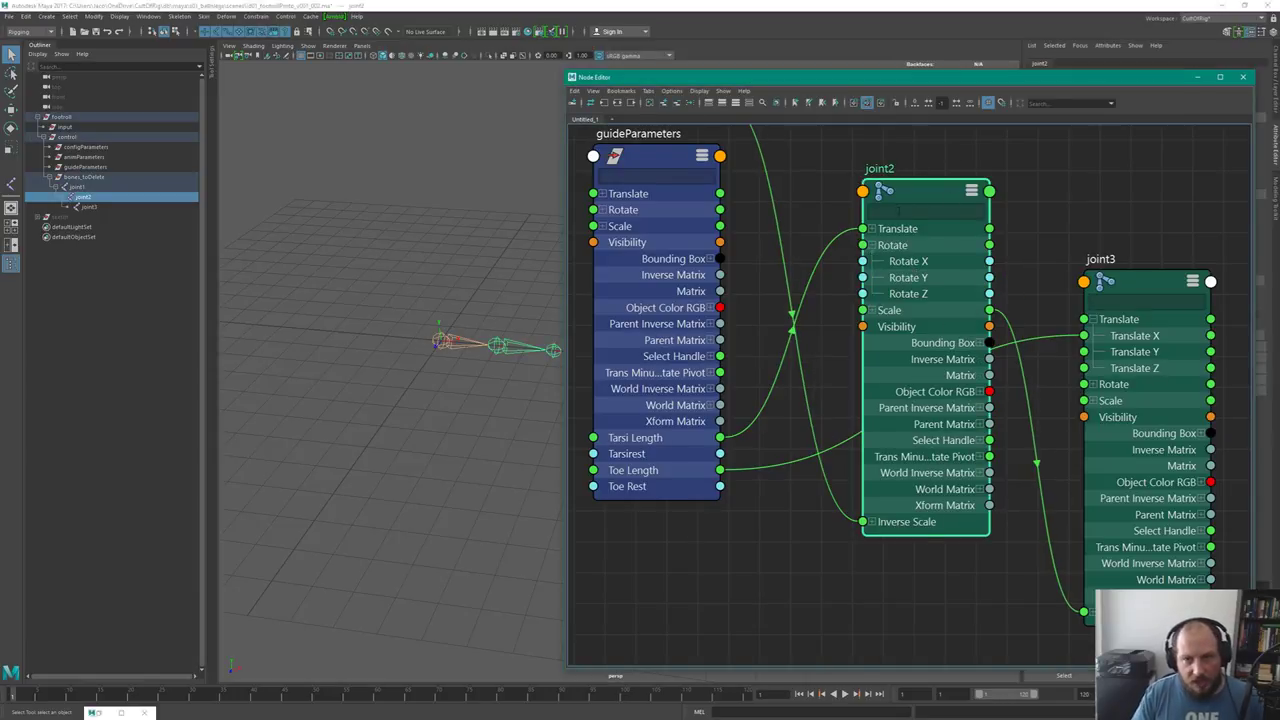
left_click(80, 187)
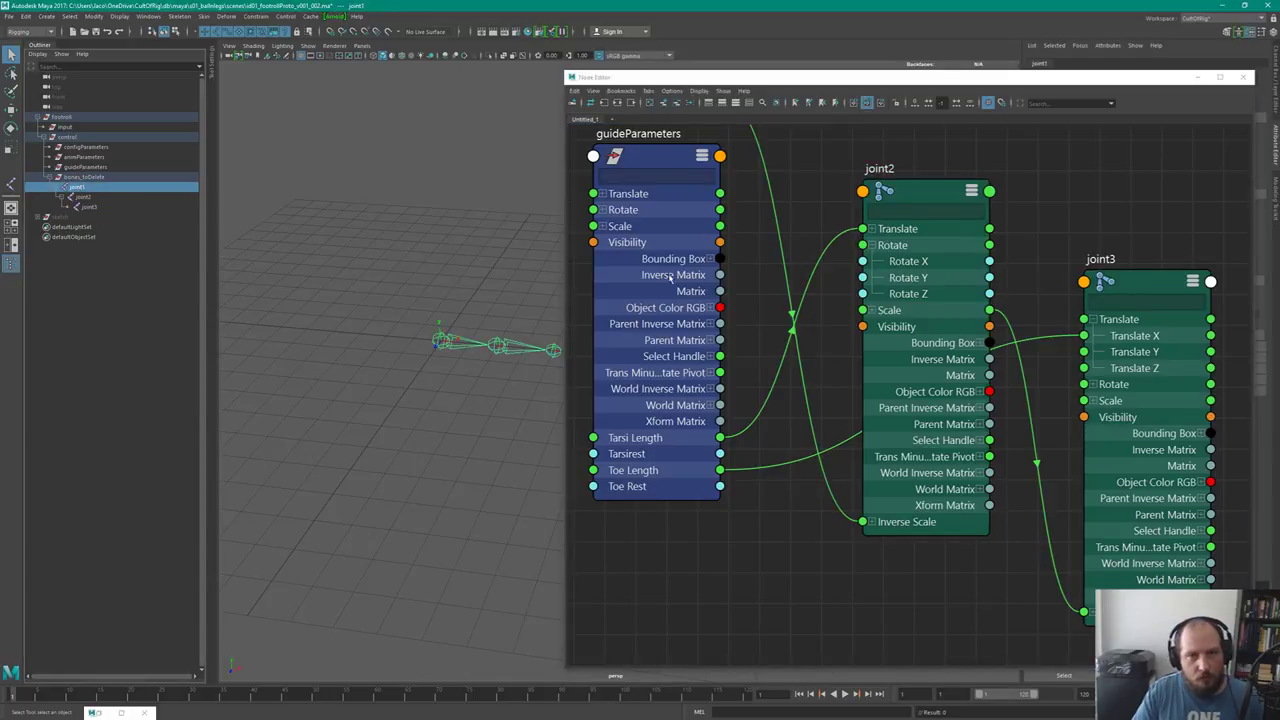
left_click_drag(703, 242, 898, 225)
middle_click_drag(974, 266, 822, 189)
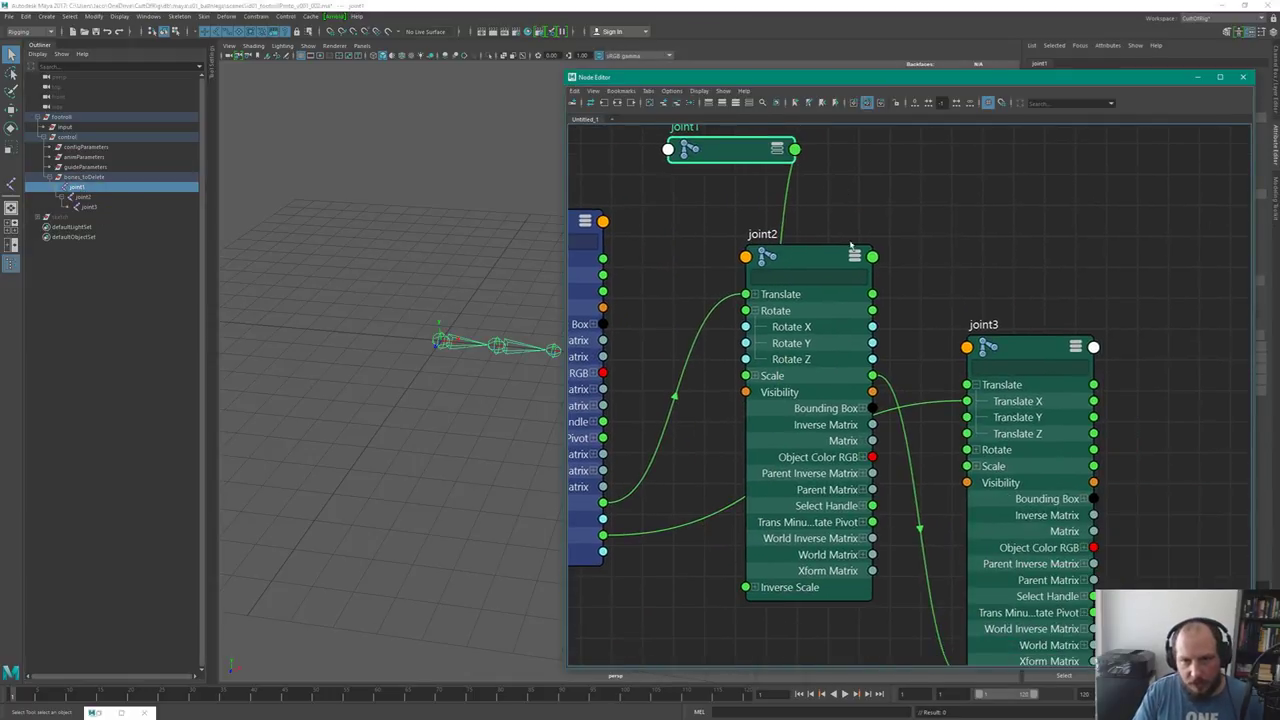
left_click_drag(836, 210, 968, 308)
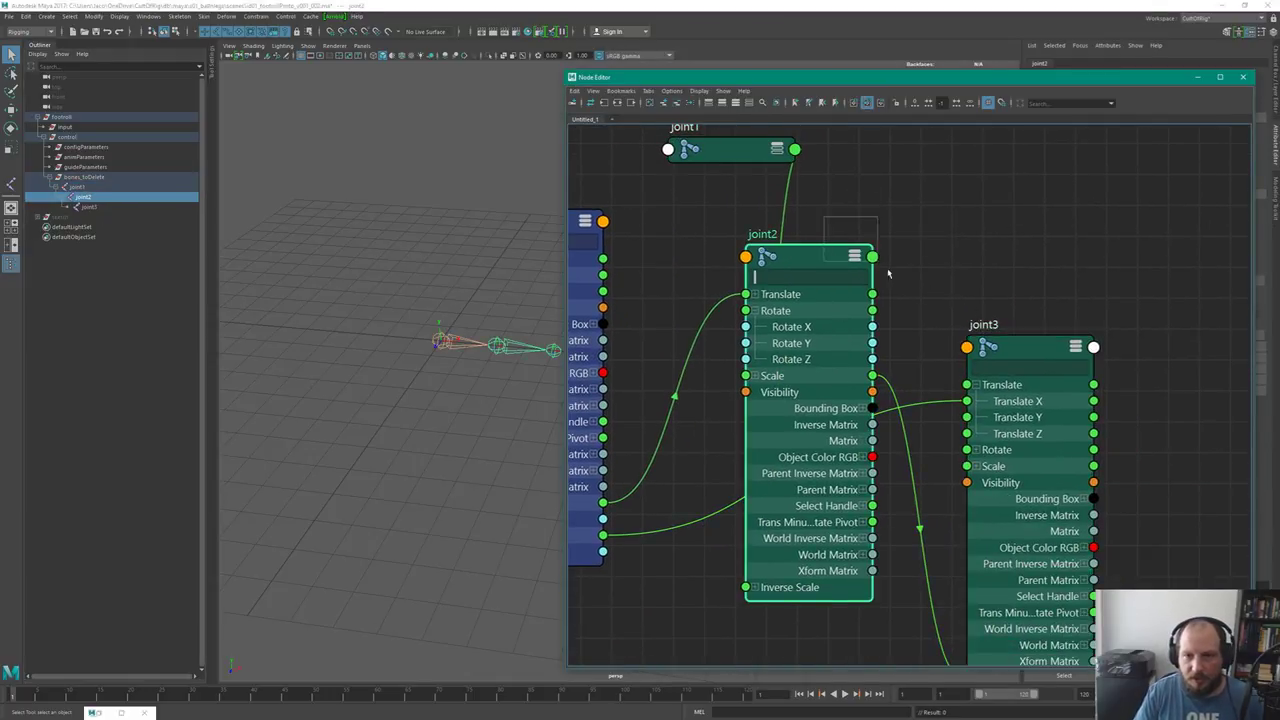
left_click_drag(826, 258, 992, 204)
Reposition joint1 slightly, show all its attributes, and expand its Rotate channels
left_click_drag(725, 160, 736, 168)
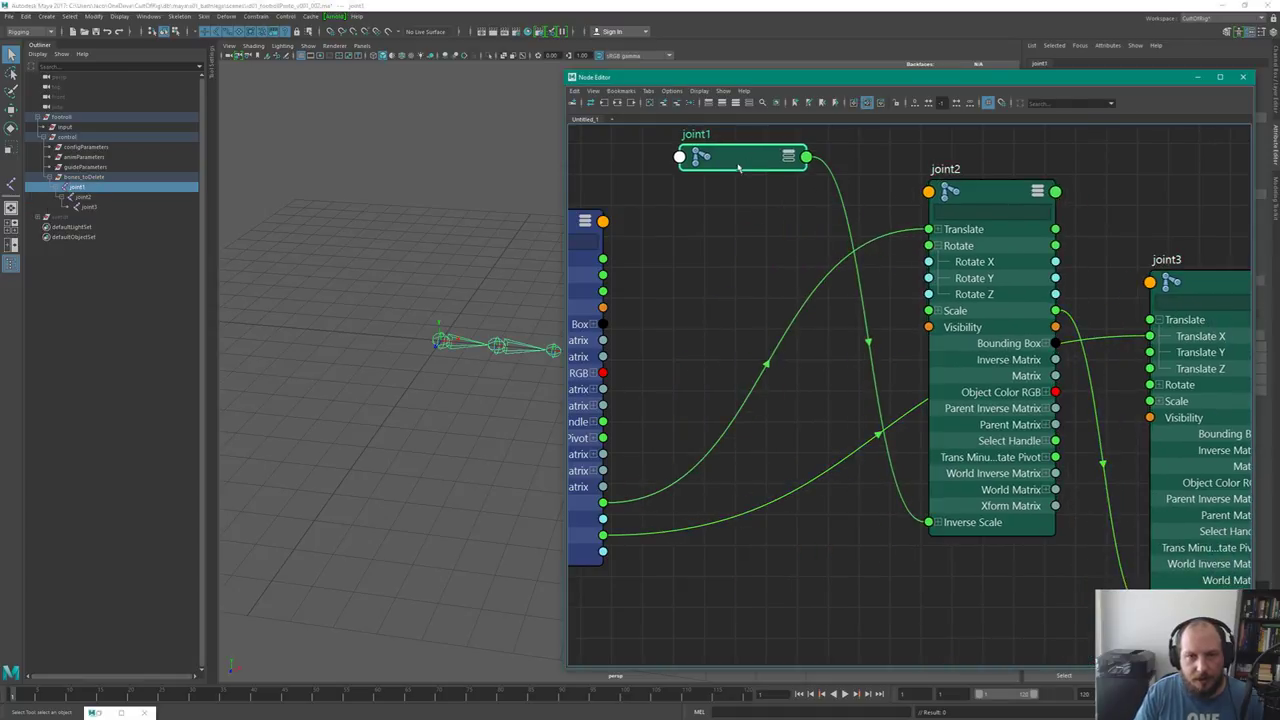
key("3")
left_click(687, 211)
middle_click_drag(632, 240, 740, 237)
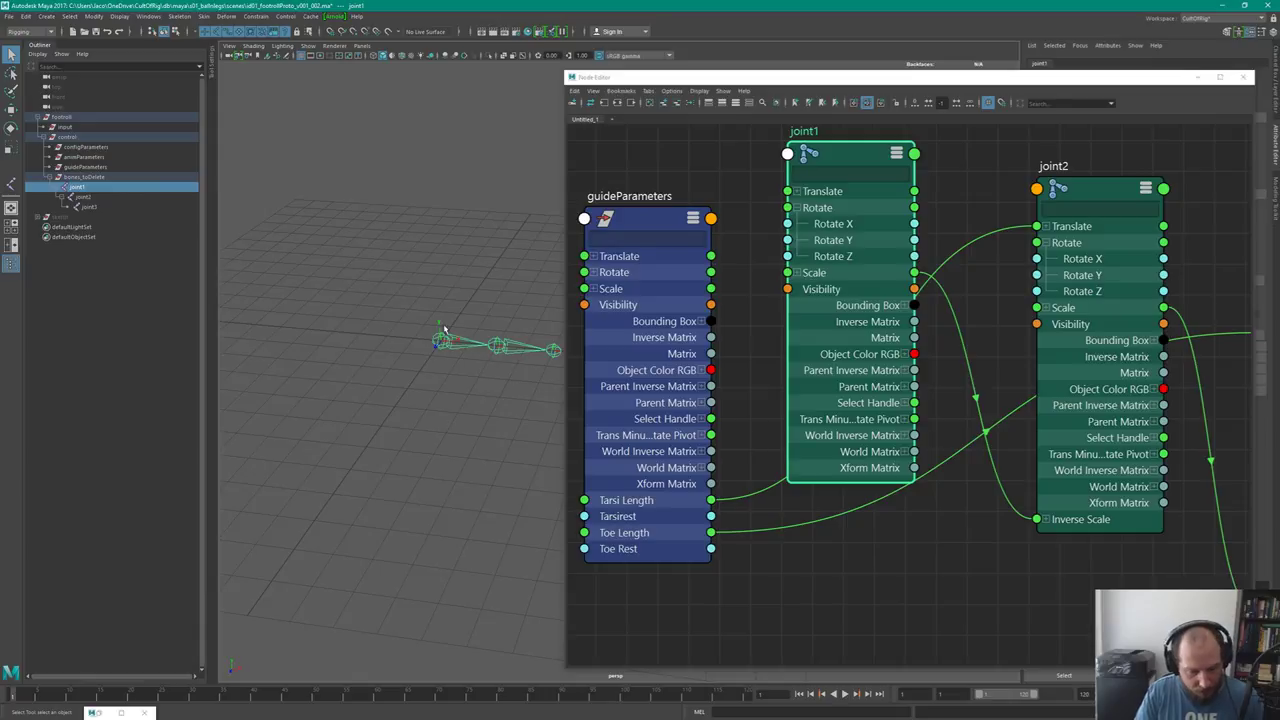
Test-rotate joint1 about its Z axis in the viewport and undo the rotation
key("e")
mouse_move(455, 316)
left_mouse_down()
mouse_move(445, 352)
mouse_move(470, 300)
left_mouse_up()
key("ctrl+z")
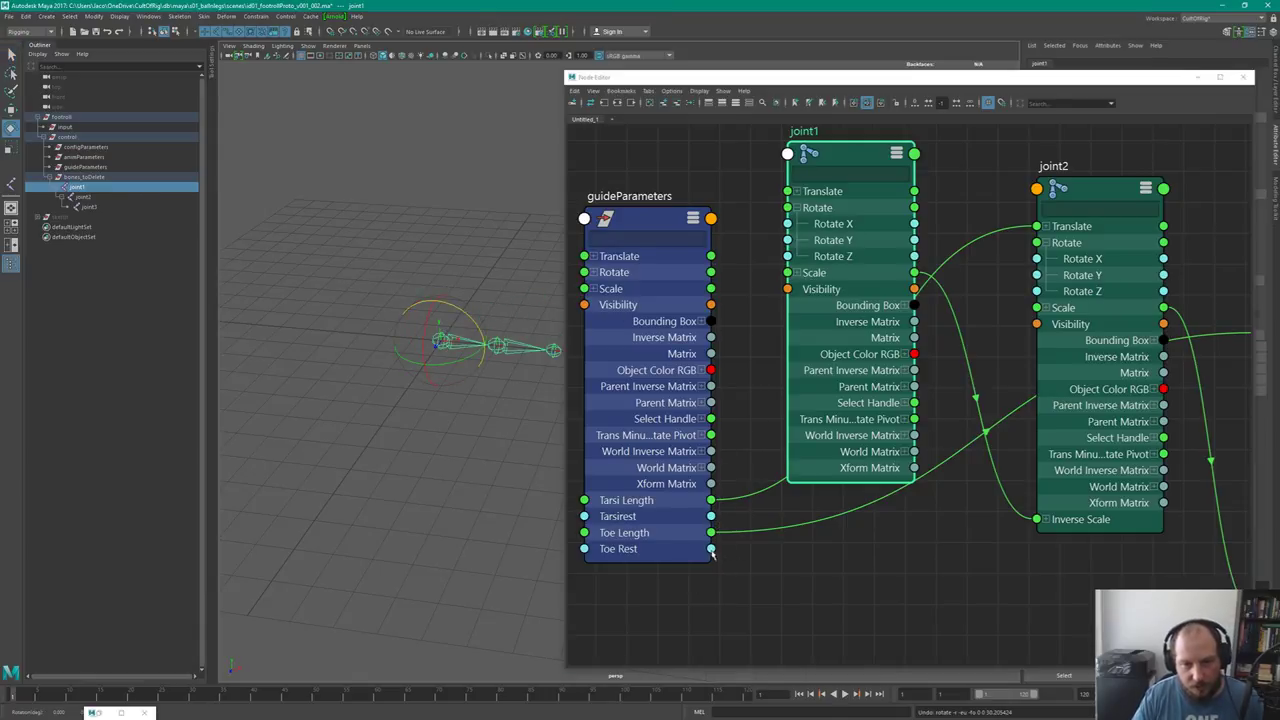
Connect guideParameters' Toe Rest to joint1's Rotate Z and make the Node Editor window narrower
left_click_drag(711, 548, 799, 262)
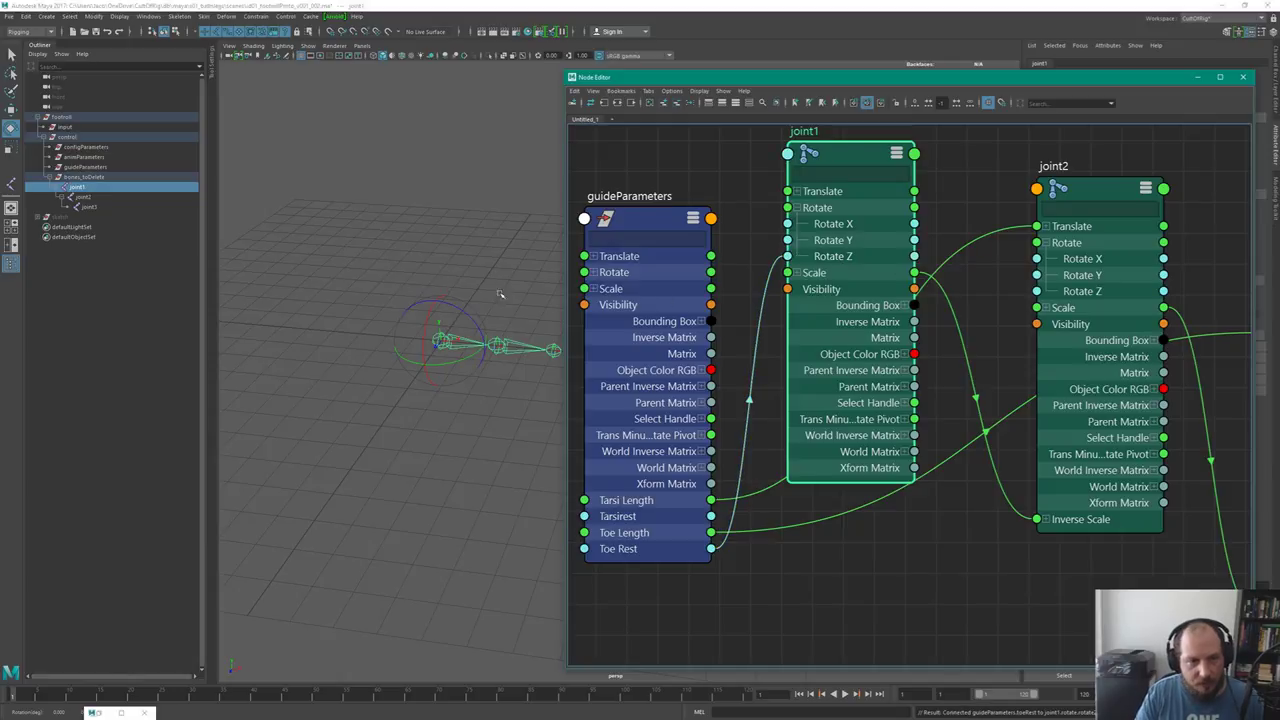
left_click_drag(1253, 70, 1186, 40)
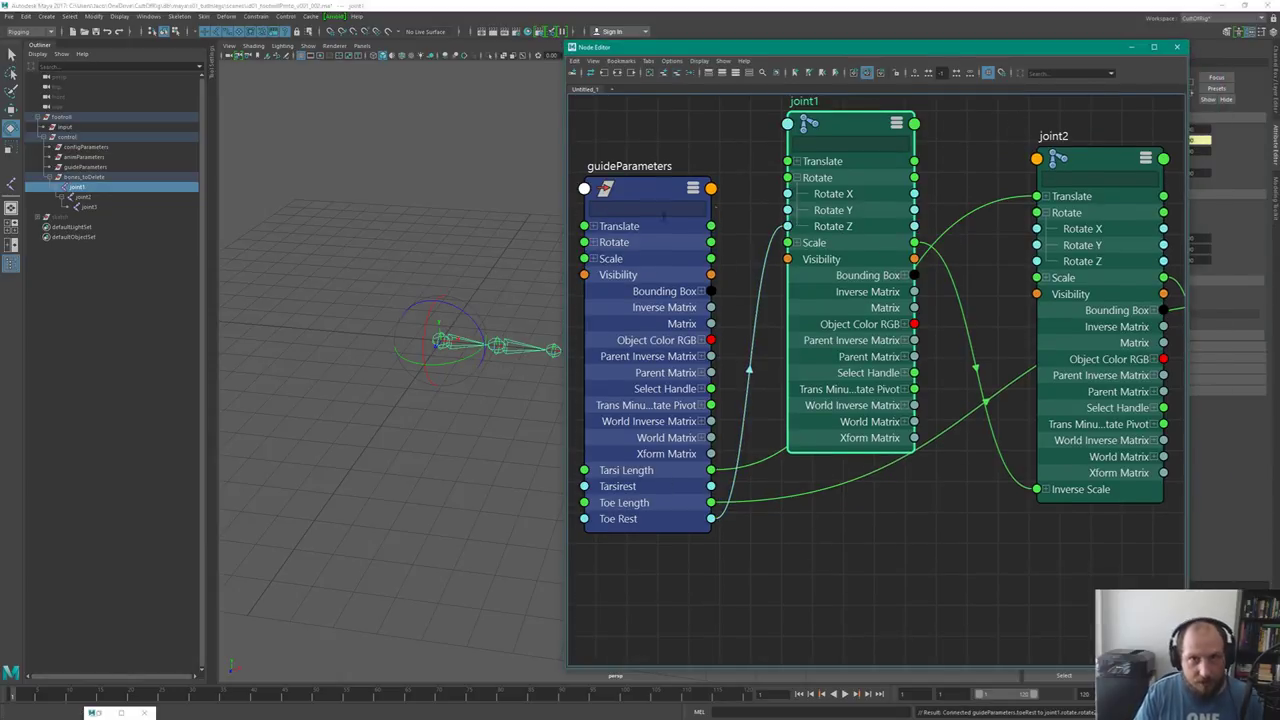
left_click_drag(514, 411, 500, 349, "alt")
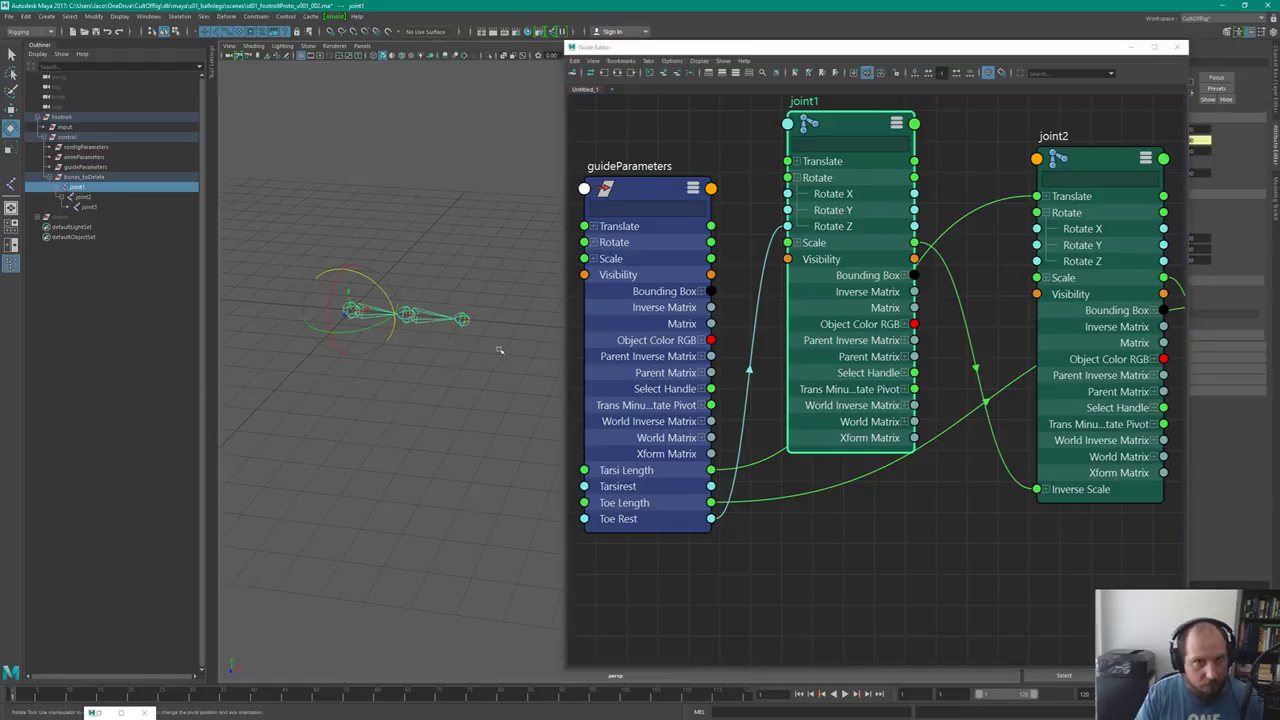
Open a separate attribute window for guideParameters, expand its Extra Attributes, and place the window over the lower Outliner area
key("ctrl+a")
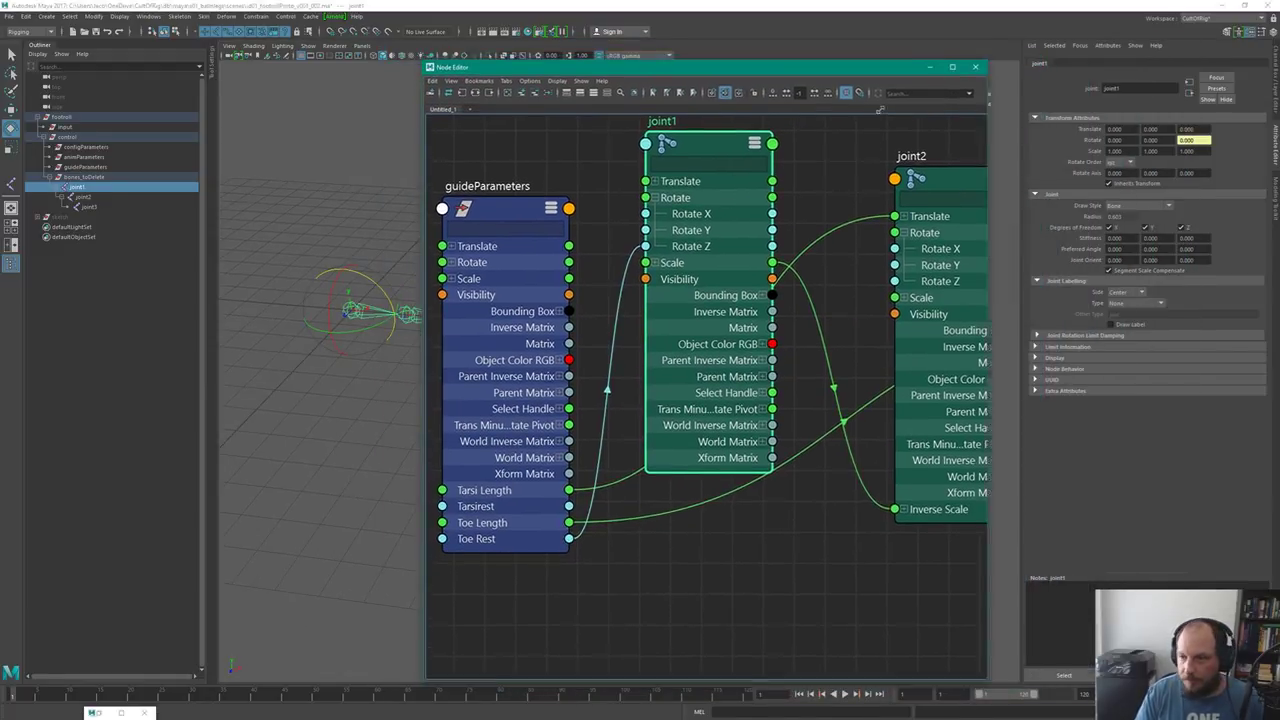
left_click(82, 167)
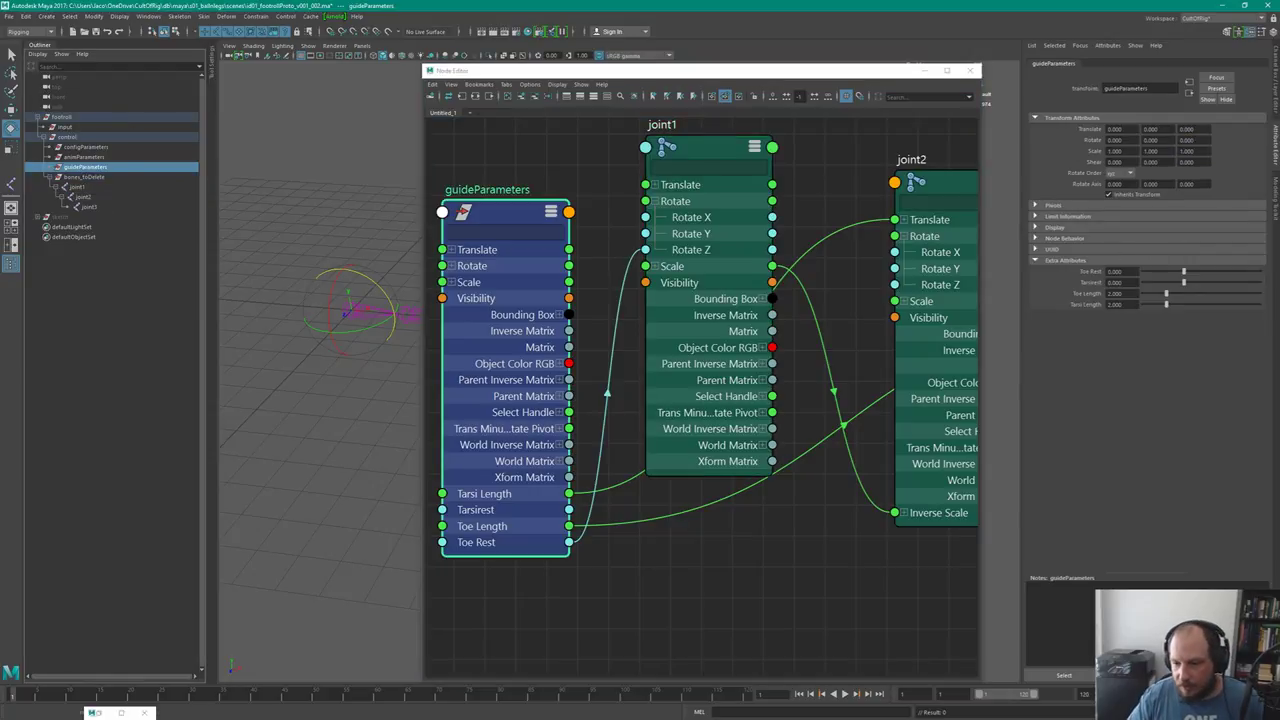
left_click(1225, 675)
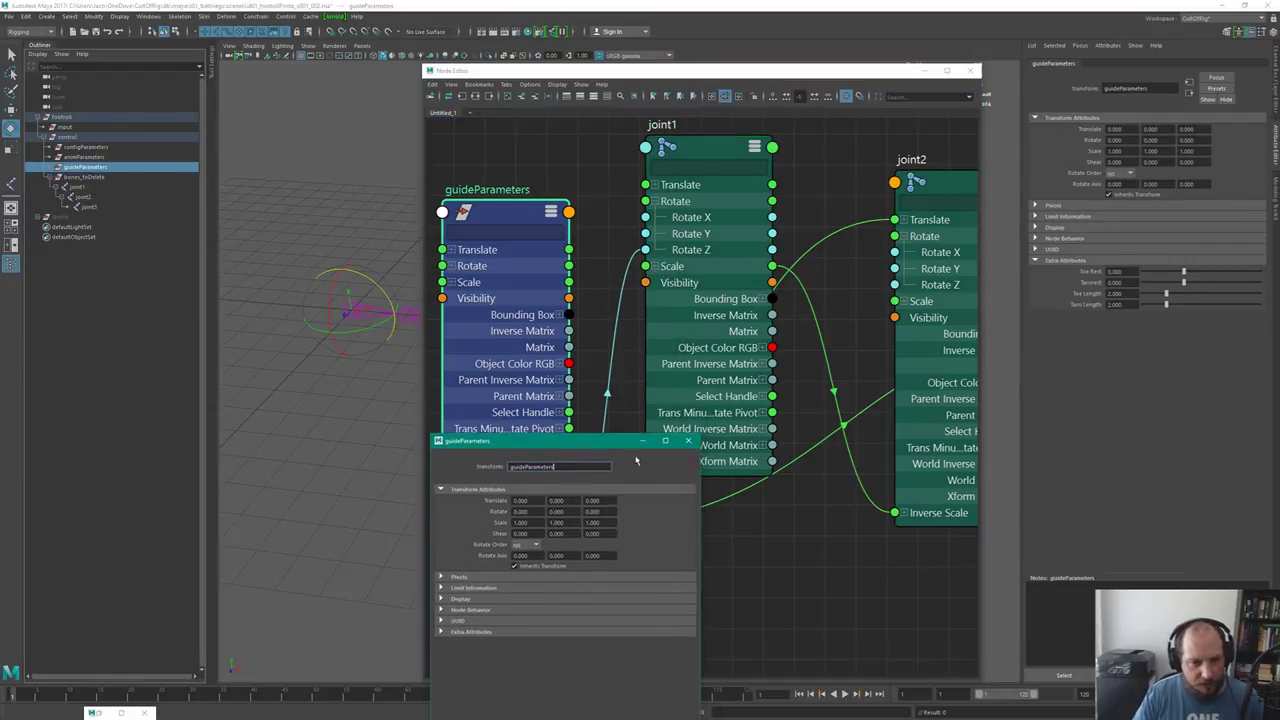
left_click(514, 594)
left_click_drag(586, 510, 205, 437)
left_click_drag(150, 331, 102, 345)
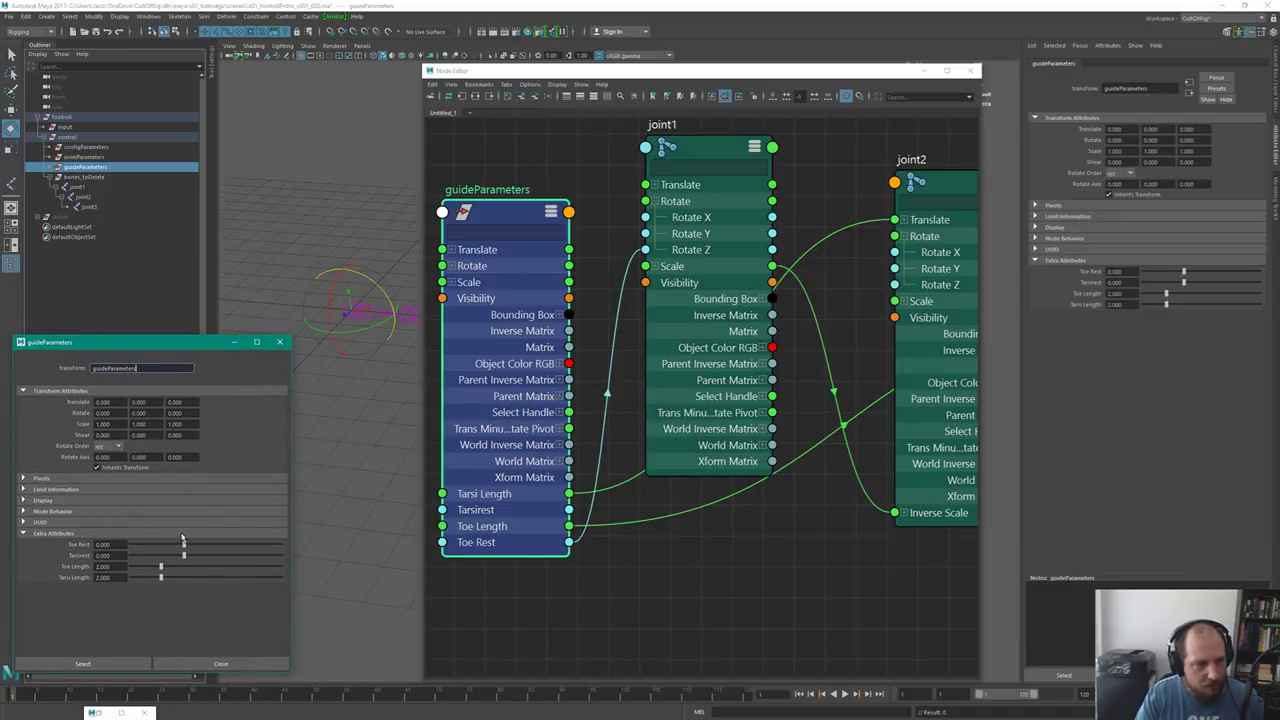
Test guideParameters' Toe Rest and Tarsirest by raising both values, and undo the changes
mouse_move(185, 545)
left_mouse_down()
mouse_move(217, 557)
mouse_move(197, 556)
left_mouse_up()
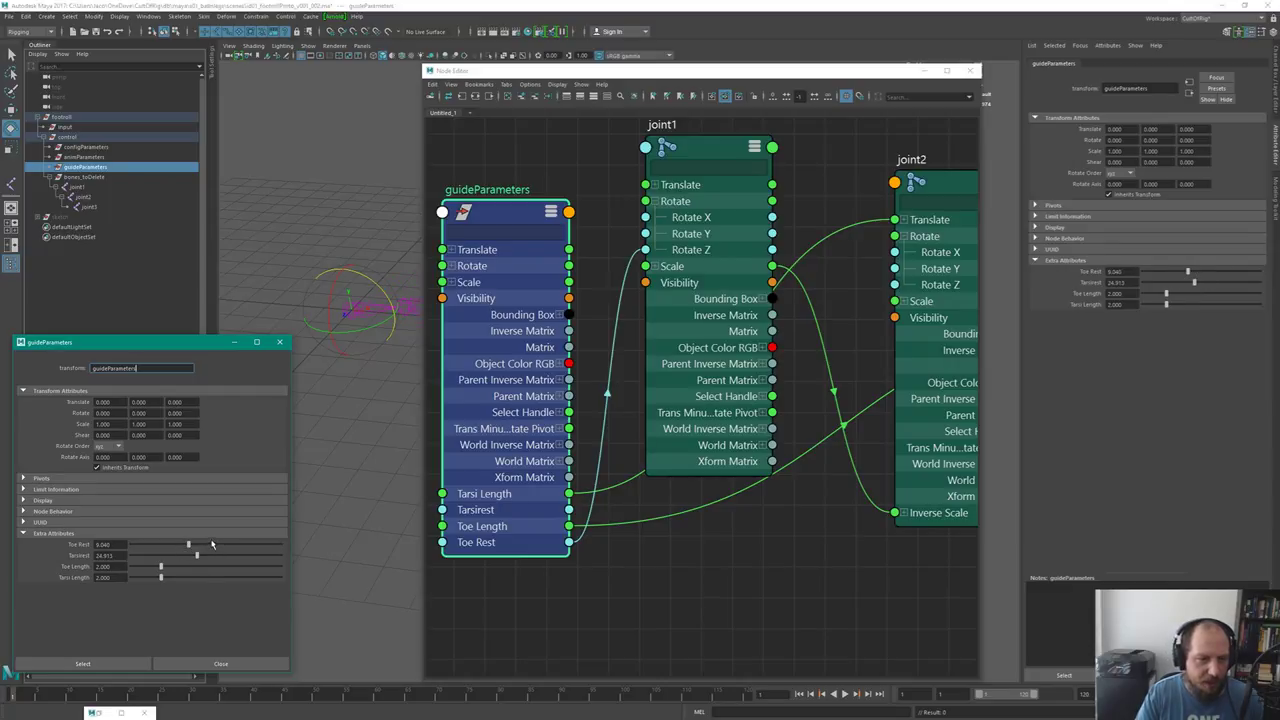
key("ctrl+z")
key("ctrl+z")
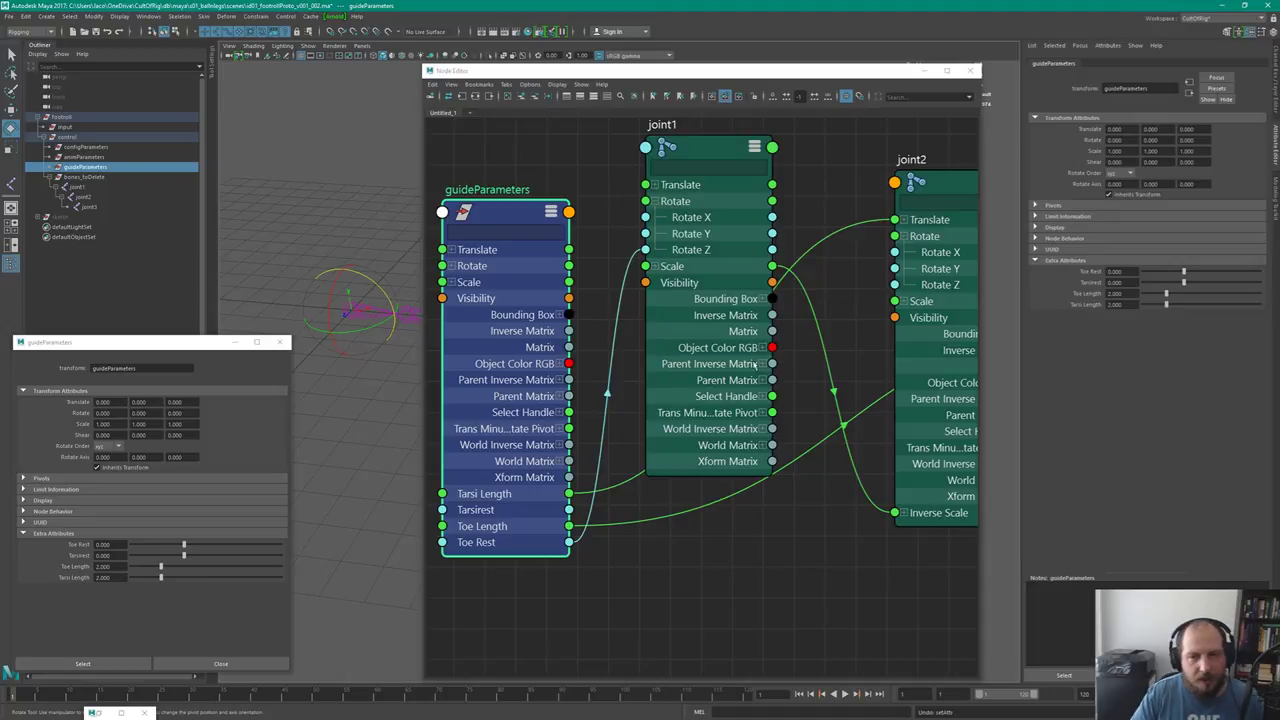
Connect guideParameters' Tarsirest to joint2's Rotate Z in the Node Editor
middle_click_drag(755, 365, 690, 300)
scroll(617, 432, "down", 2)
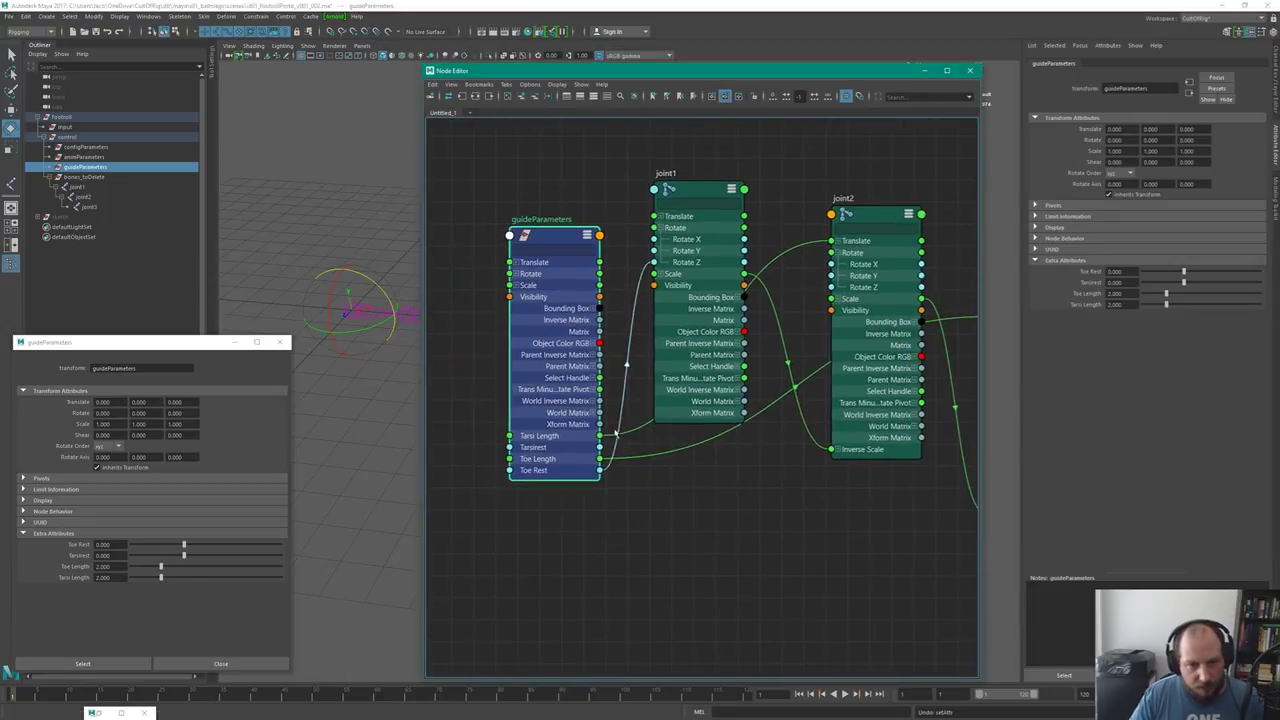
left_click_drag(599, 447, 831, 287)
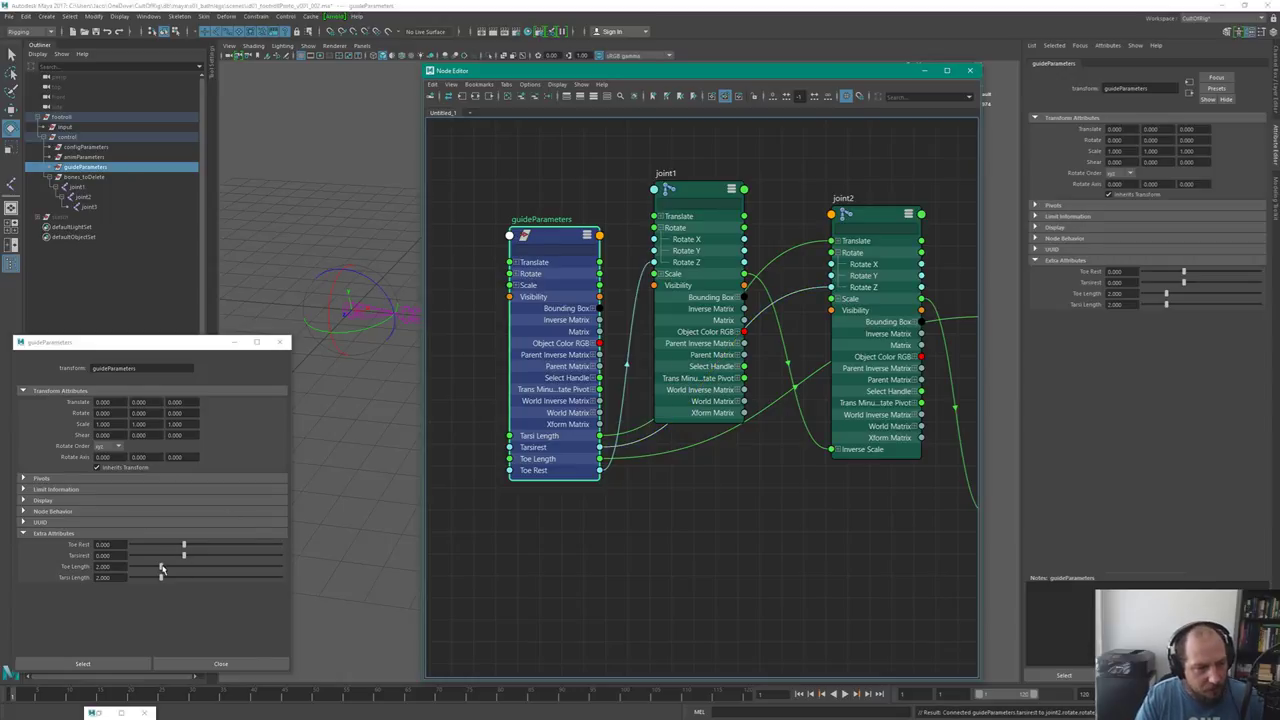
Raise guideParameters' Toe Length to about 2.566 and move the Node Editor and attribute windows to uncover the joints in the viewport
left_click_drag(162, 568, 254, 587)
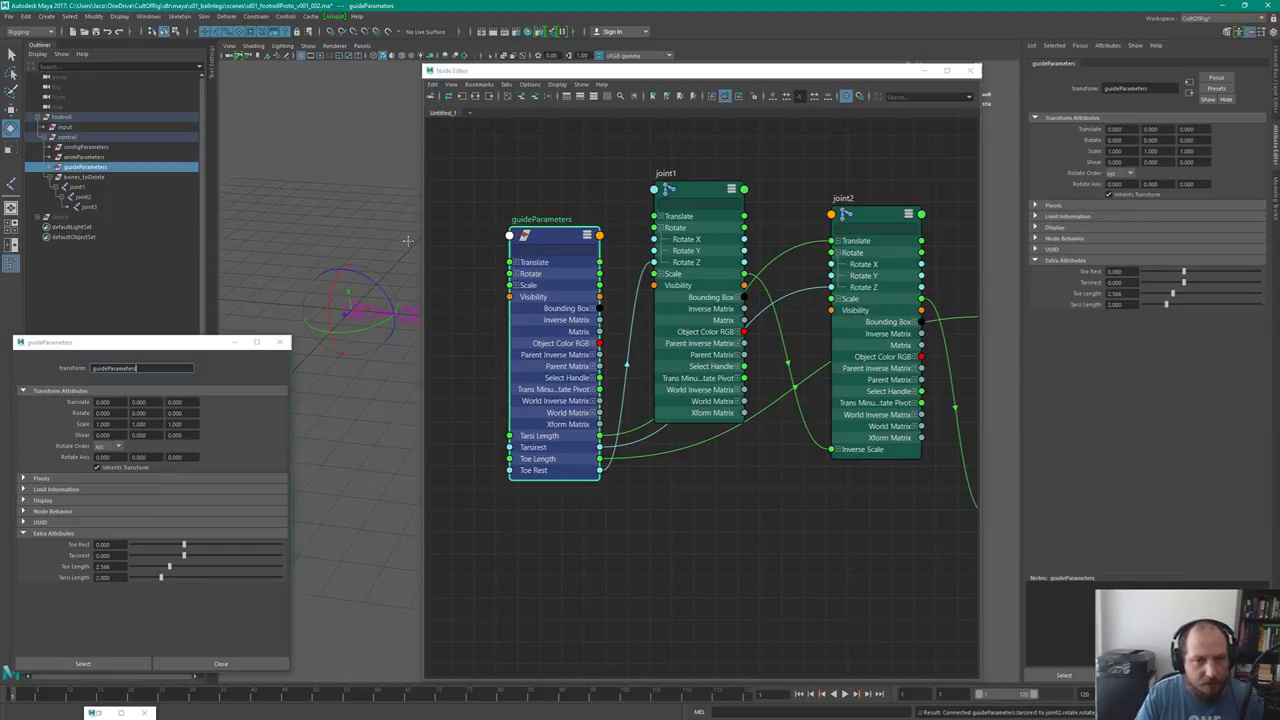
left_click(549, 388)
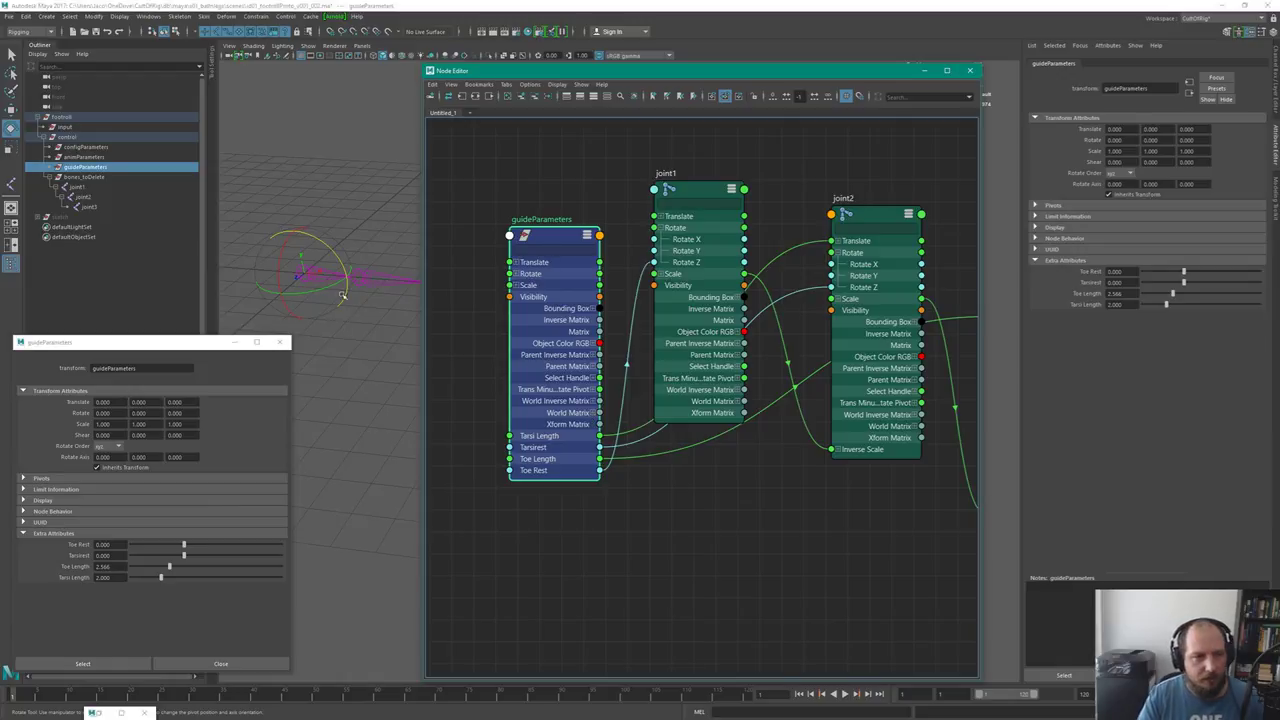
left_click_drag(346, 342, 386, 271, "alt")
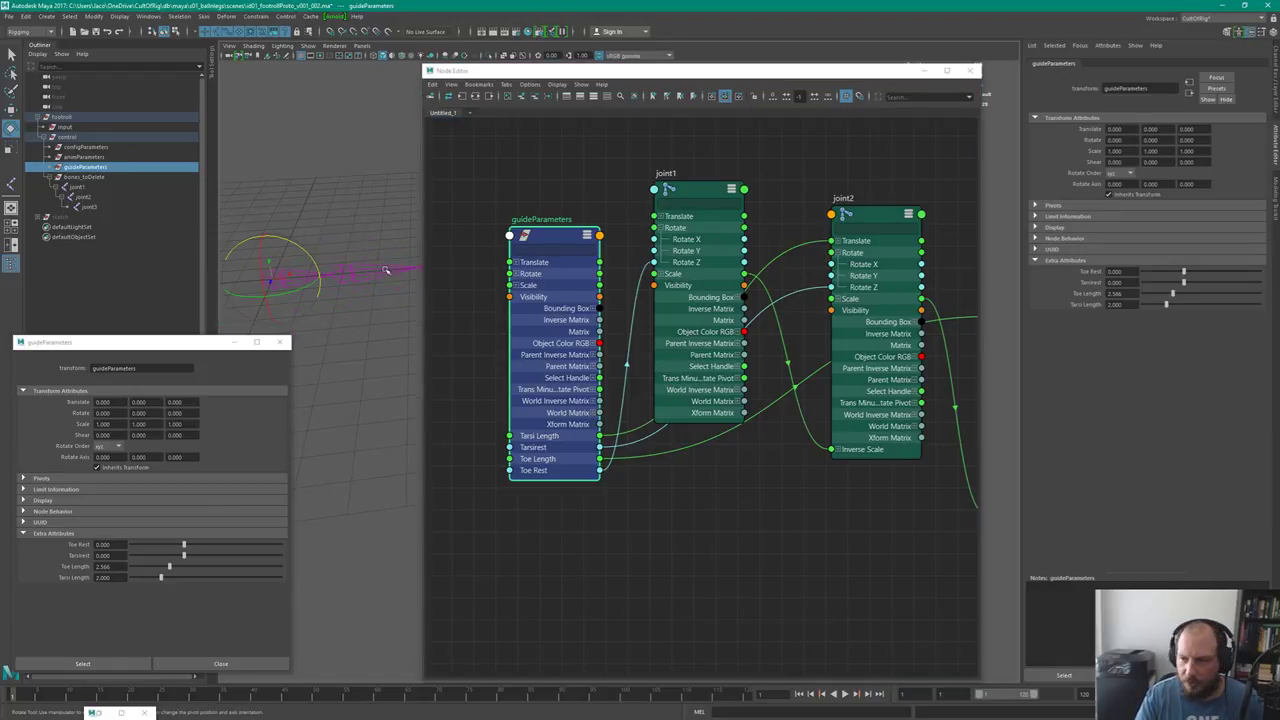
left_click(548, 194)
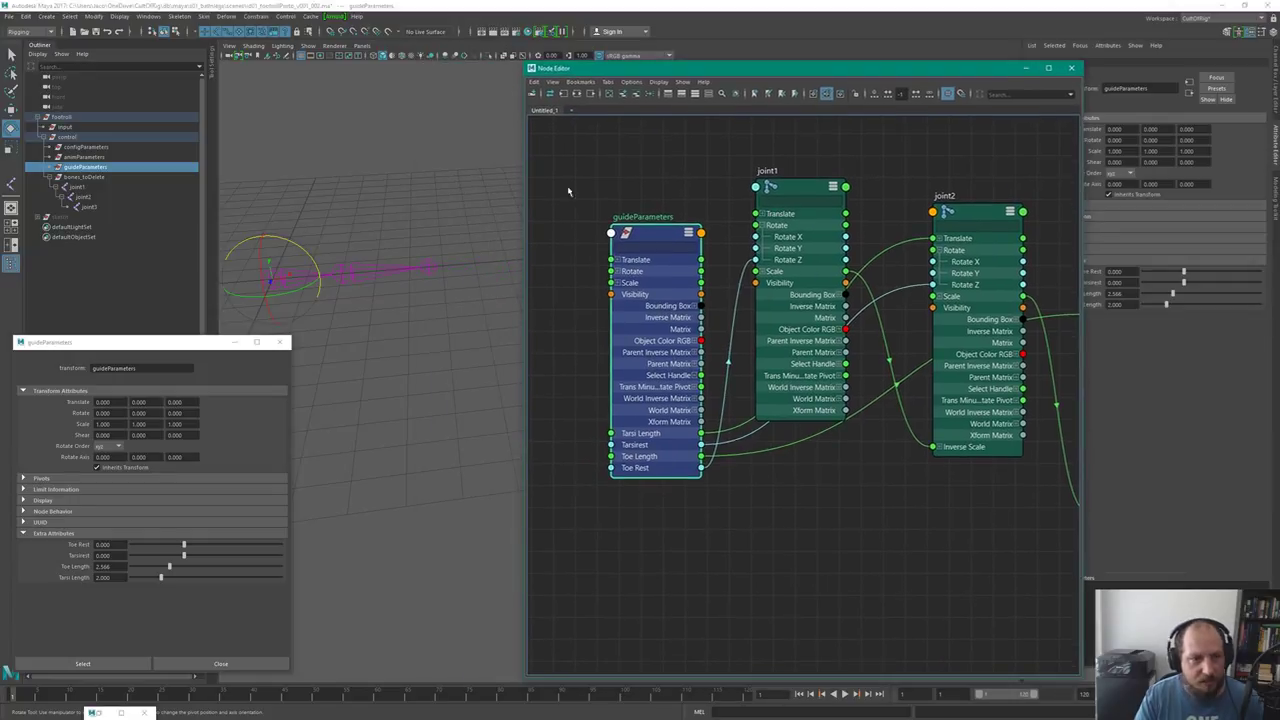
left_click(251, 428)
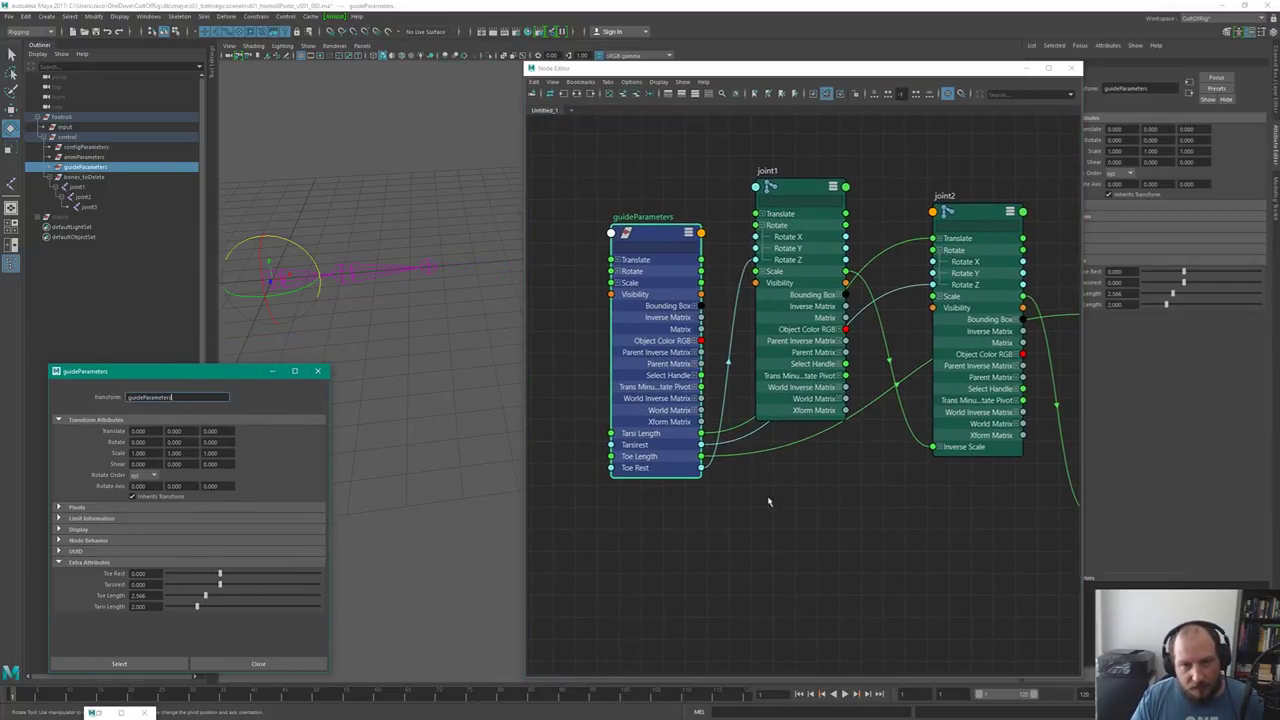
Expand joint2's Translate channels in the Node Editor to examine its length connection and the one into joint3
middle_click_drag(883, 487, 783, 214)
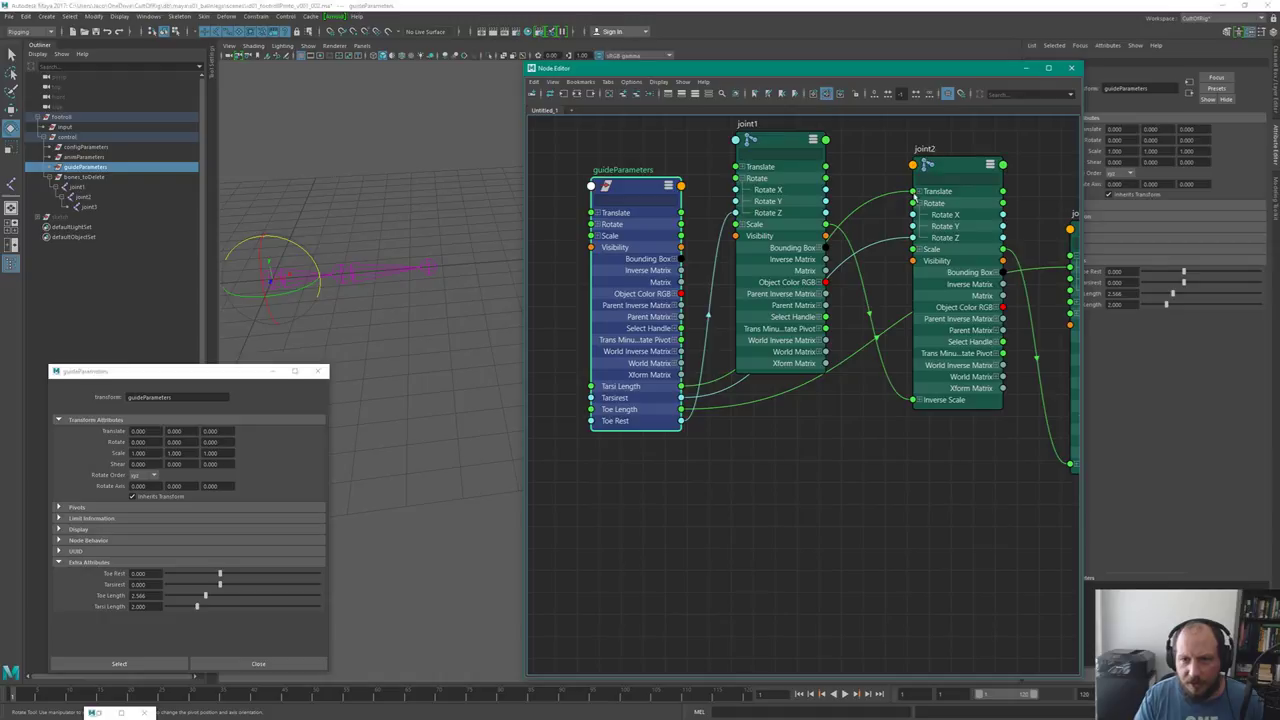
left_click(918, 192)
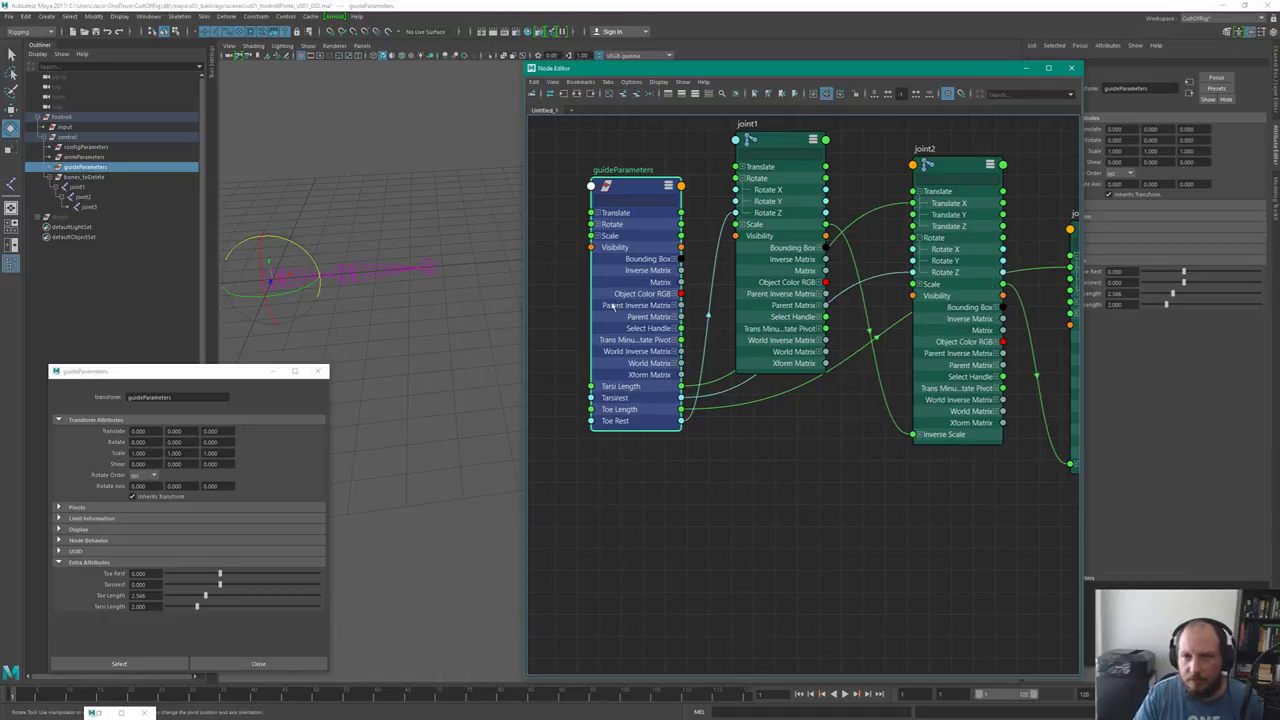
middle_click_drag(969, 337, 830, 339)
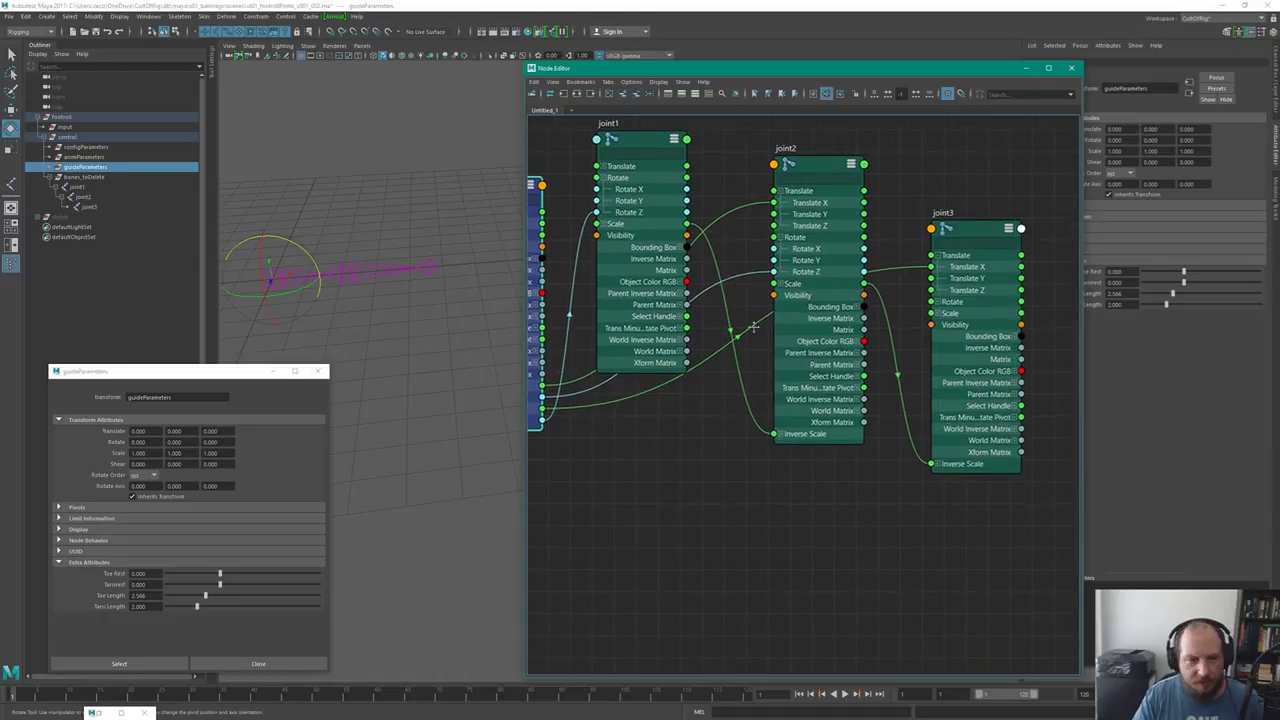
middle_click_drag(600, 430, 642, 442)
Adjust guideParameters to about 14.624 Toe Rest, 29.316 Tarsirest, 3.186 Toe Length and 3.186 Tarsi Length, testing the joint chain
left_click_drag(205, 597, 238, 585)
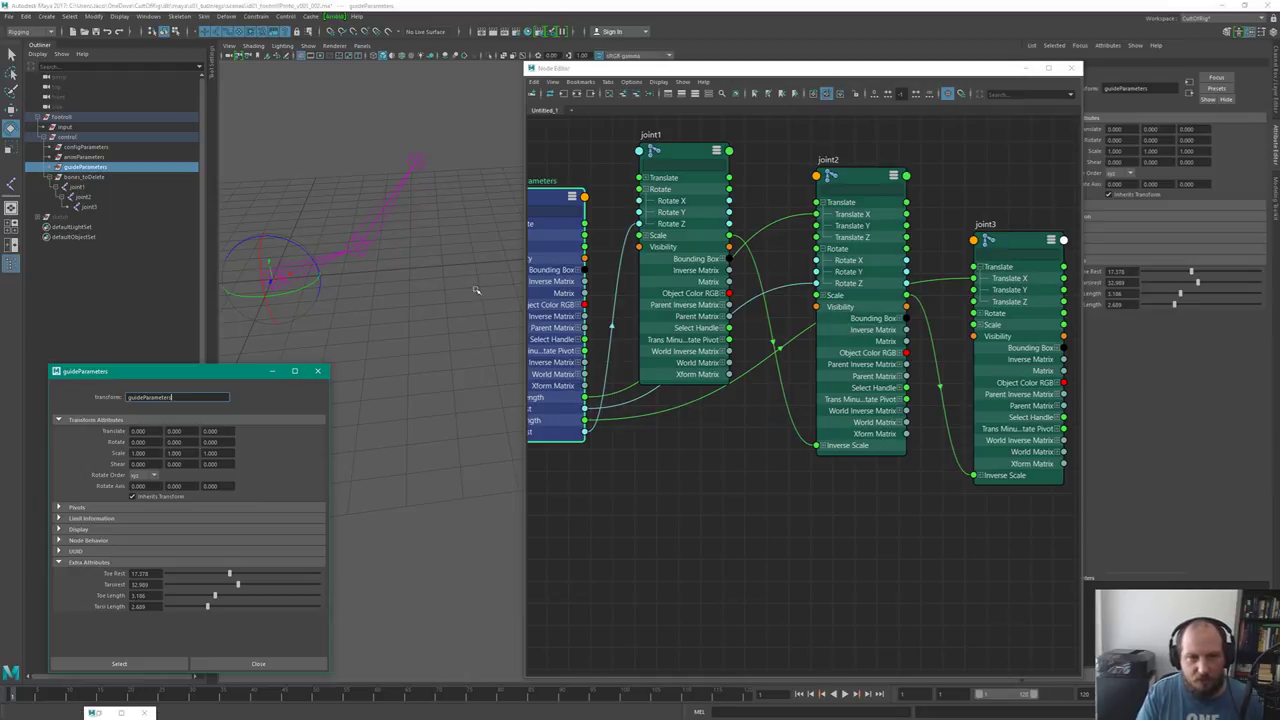
left_click(433, 241)
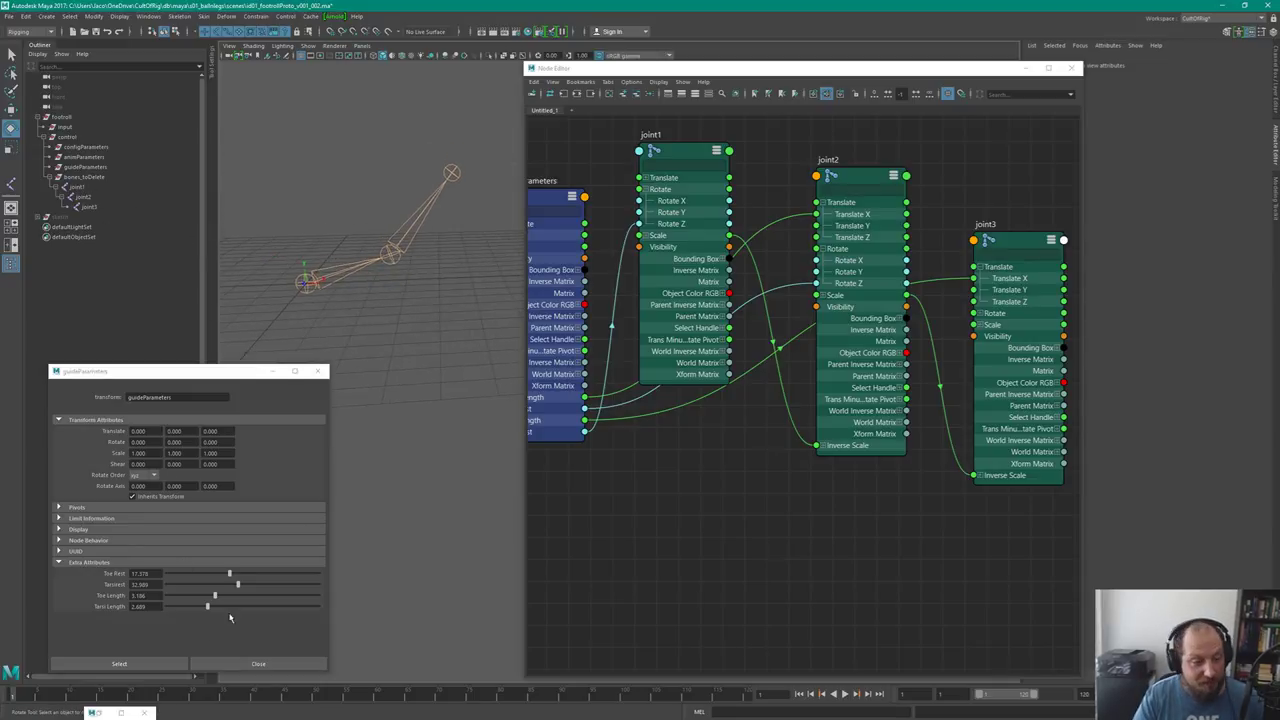
left_click_drag(208, 606, 229, 574)
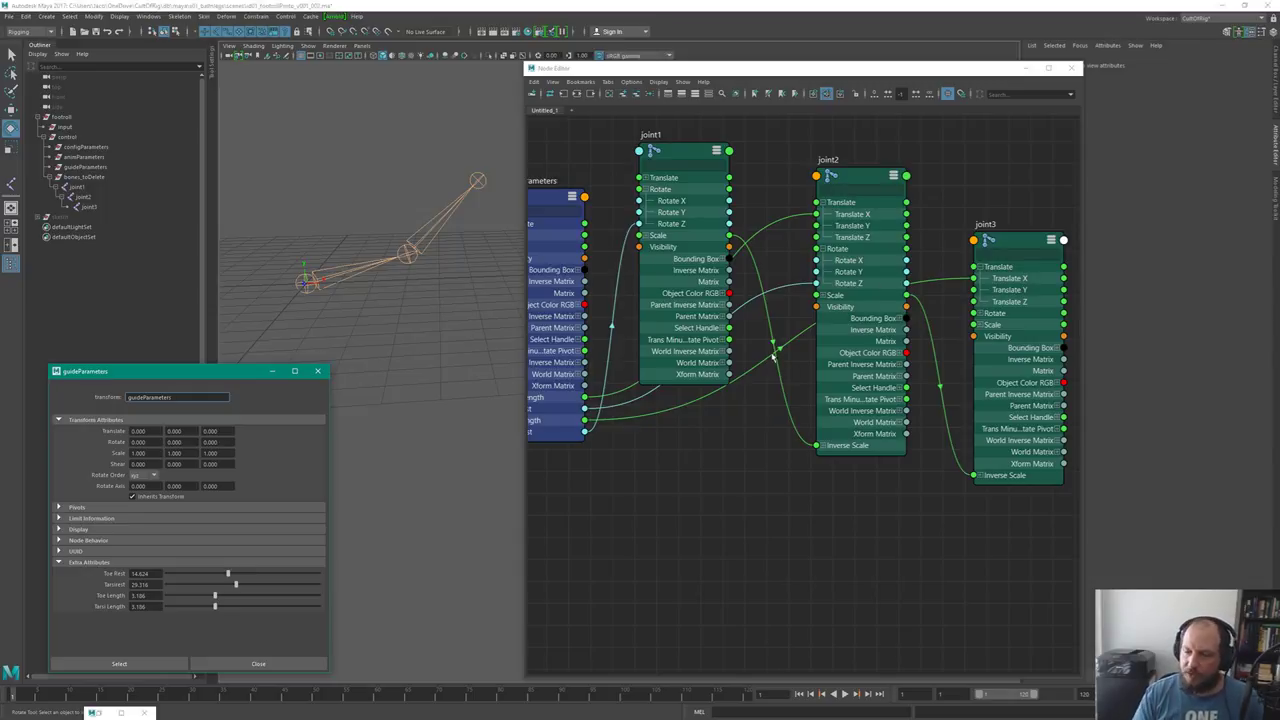
Move the joint1 and guideParameters nodes up beside each other in the Node Editor and clear the selection
left_click_drag(673, 153, 701, 136)
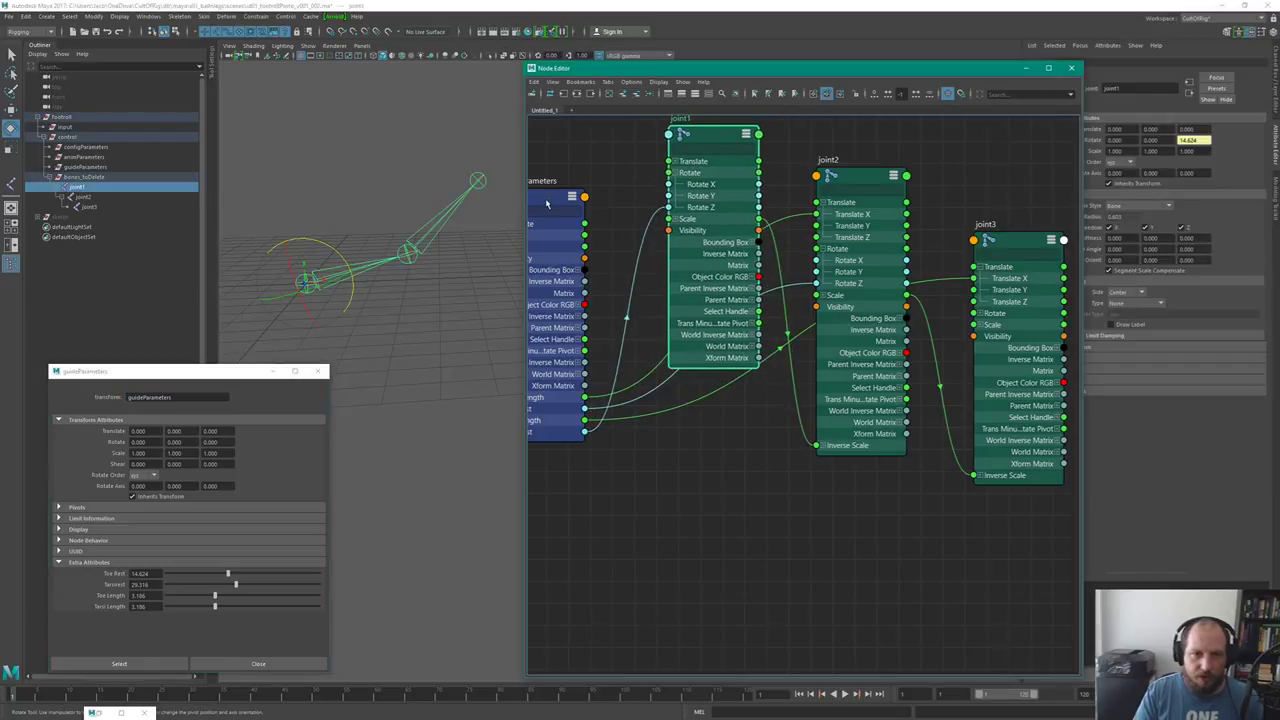
left_click_drag(546, 203, 594, 152)
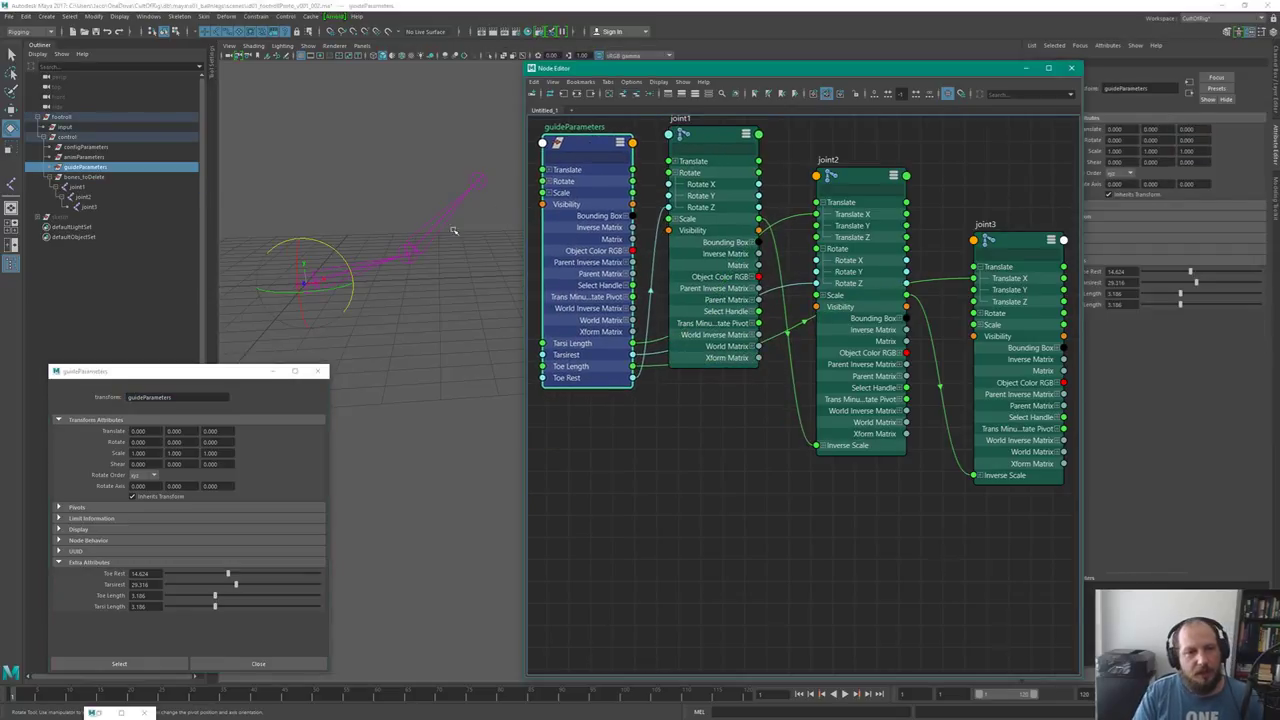
left_click_drag(383, 303, 421, 277)
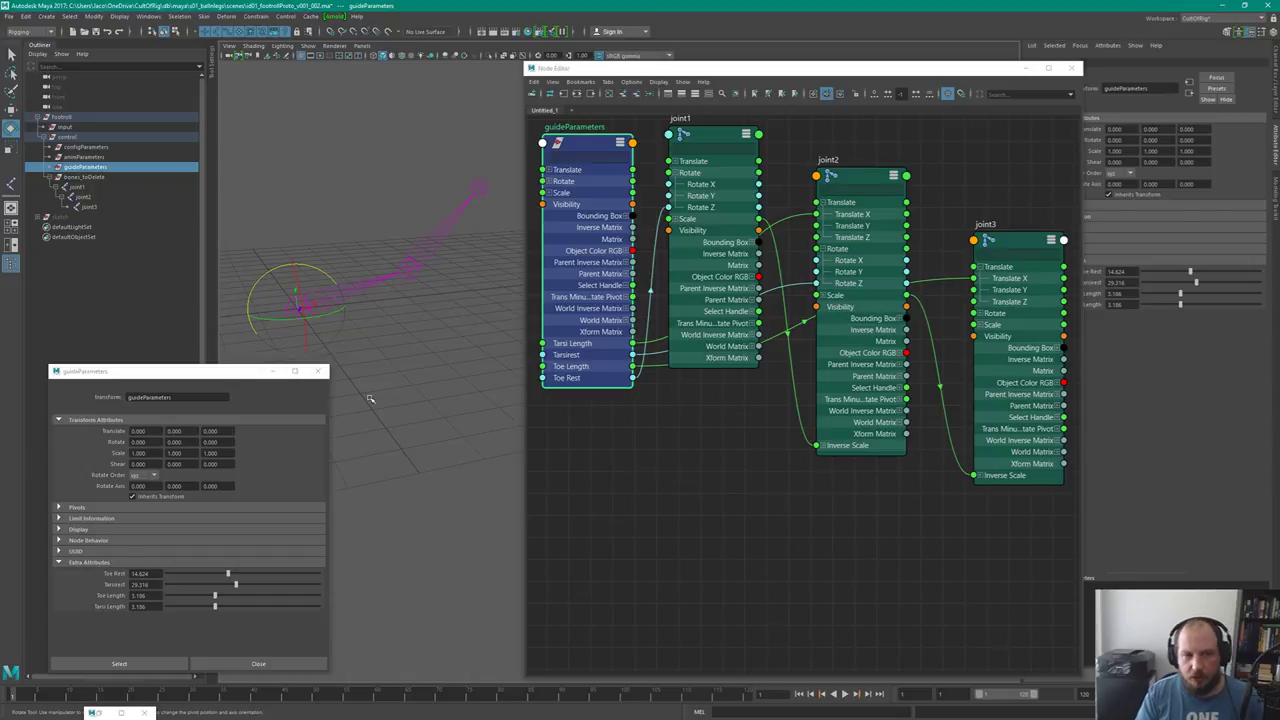
left_click(414, 323)
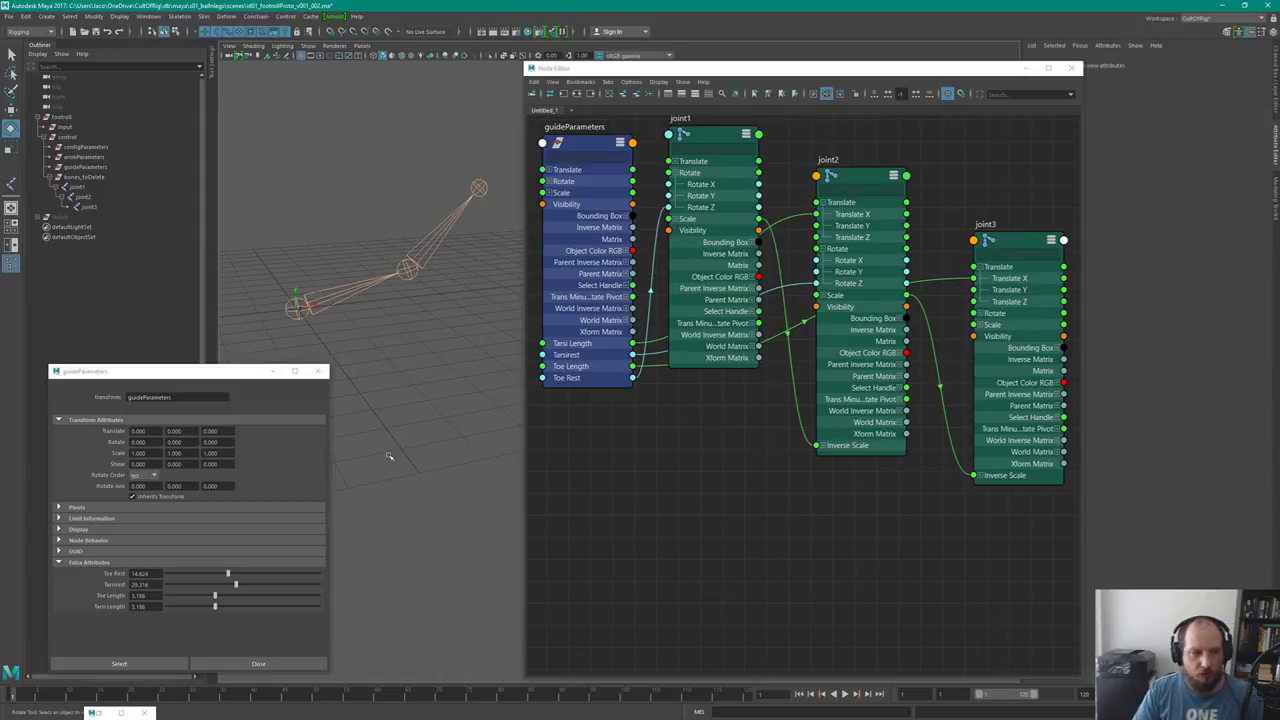
Arrange the joint1, joint2 and joint3 nodes in a tighter staggered layout and shift the Node Editor window slightly
left_click(88, 157)
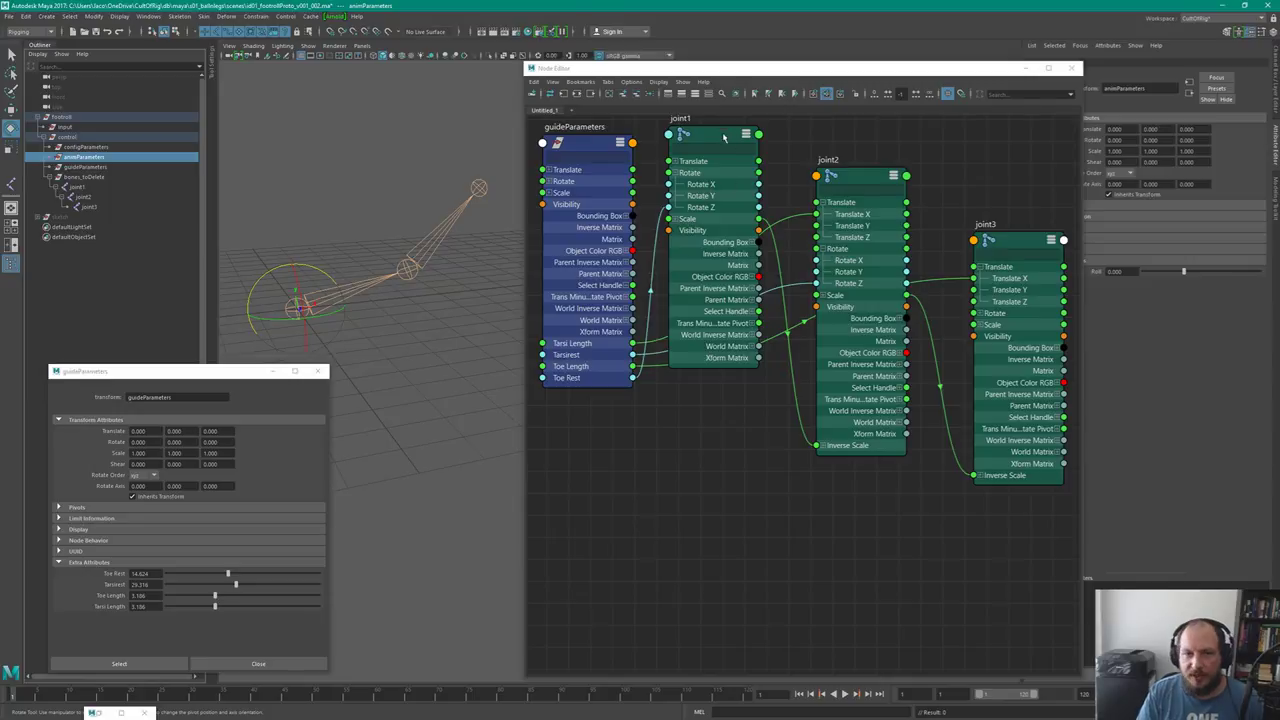
left_click_drag(713, 137, 737, 140)
left_click_drag(1008, 241, 976, 257)
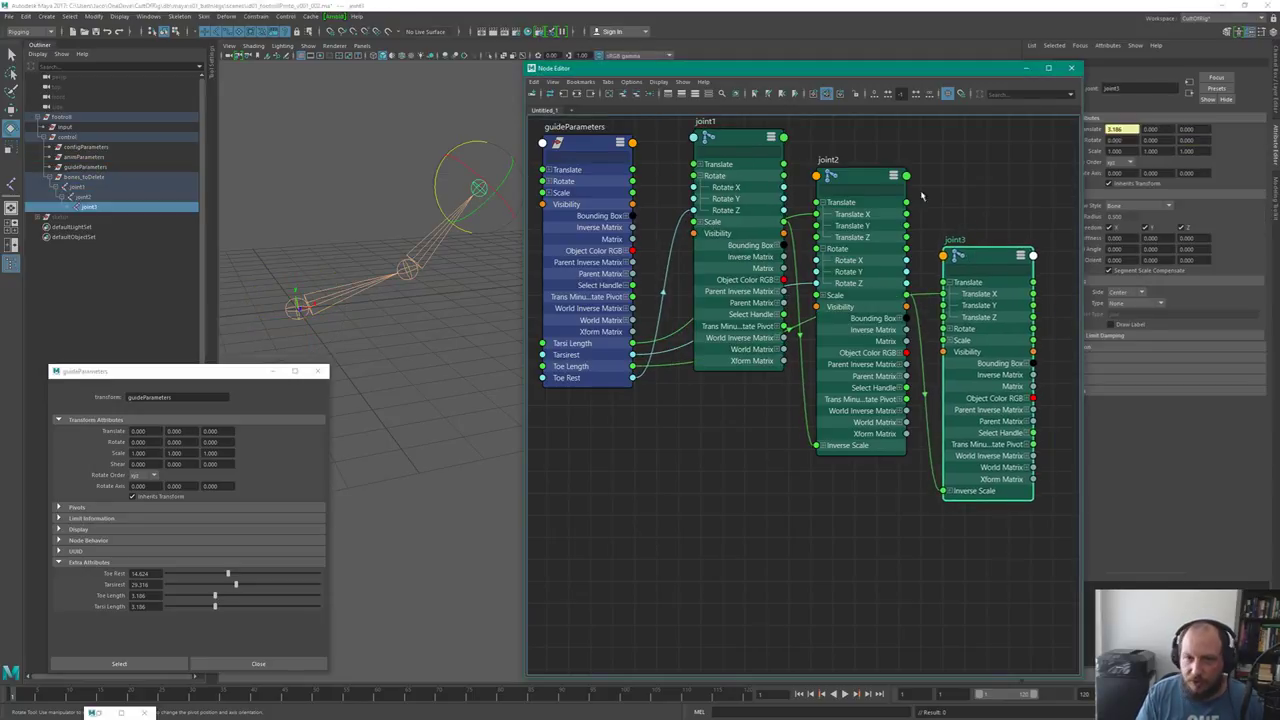
left_click(876, 175)
left_click_drag(876, 175, 880, 166)
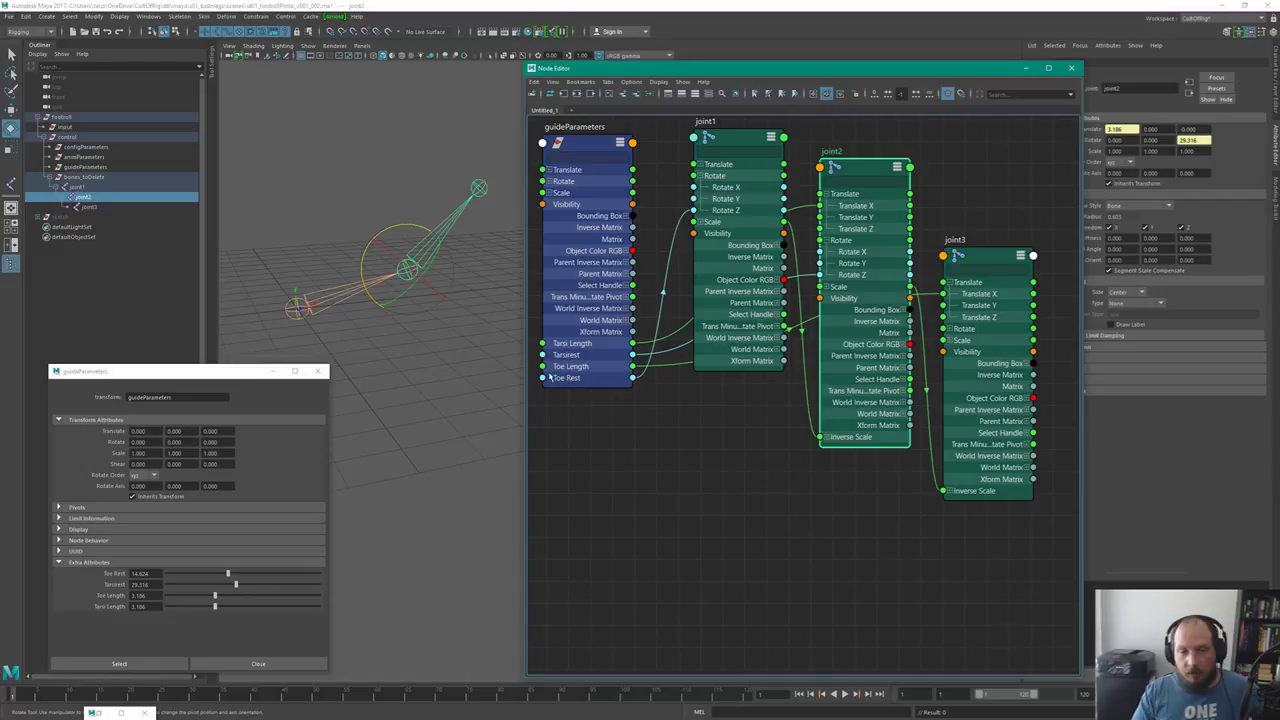
left_click_drag(447, 350, 428, 347, "alt")
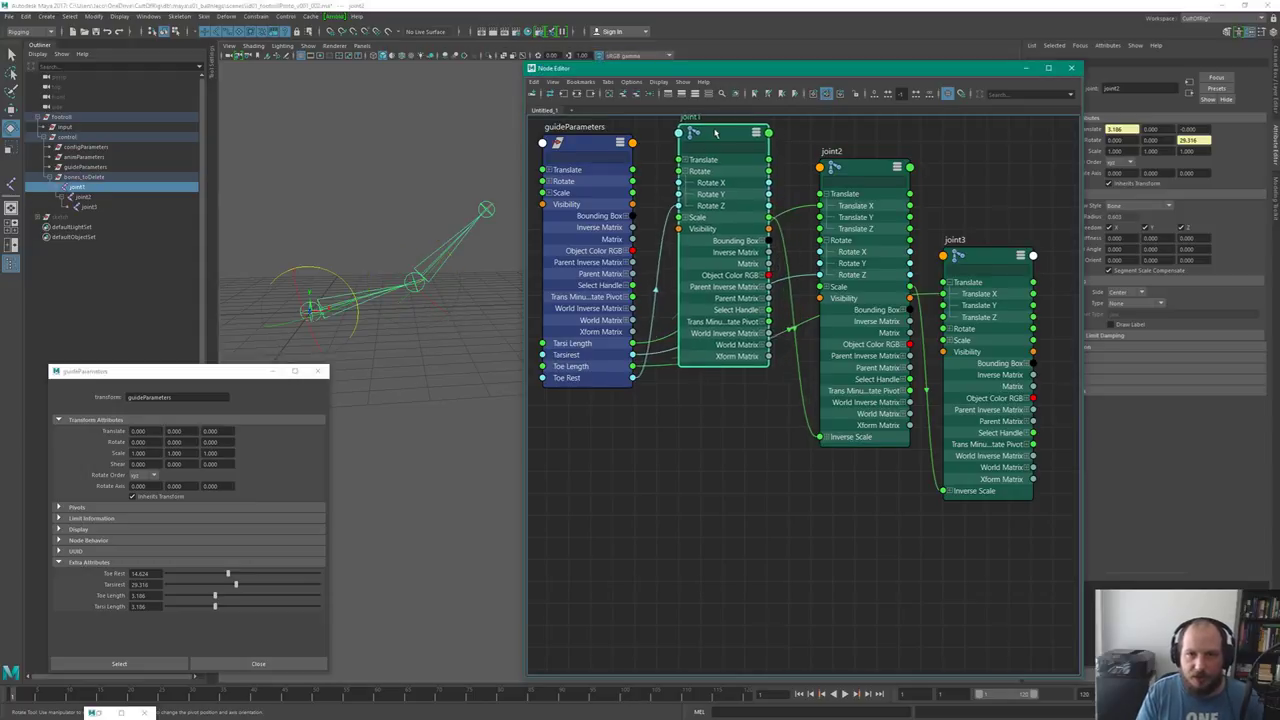
left_click_drag(730, 148, 723, 151)
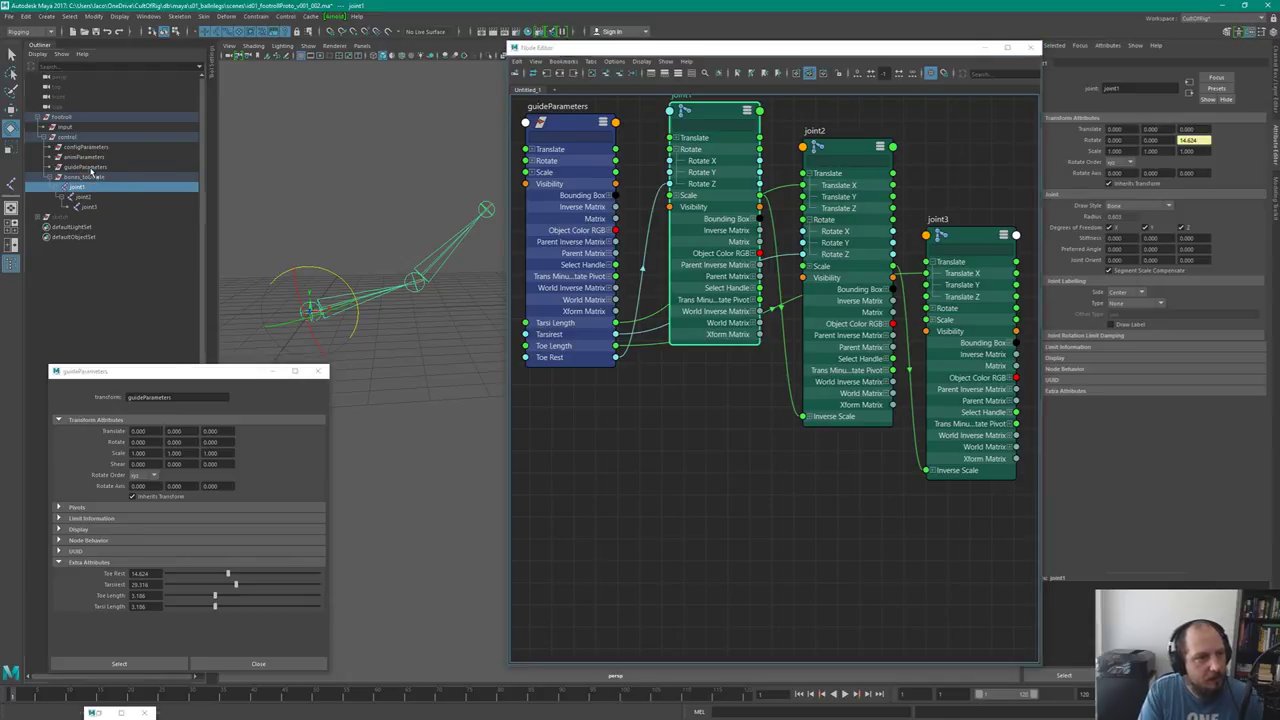
Add animParameters to the Node Editor graph, show all its attributes, and place it below the guideParameters node
left_click(95, 158)
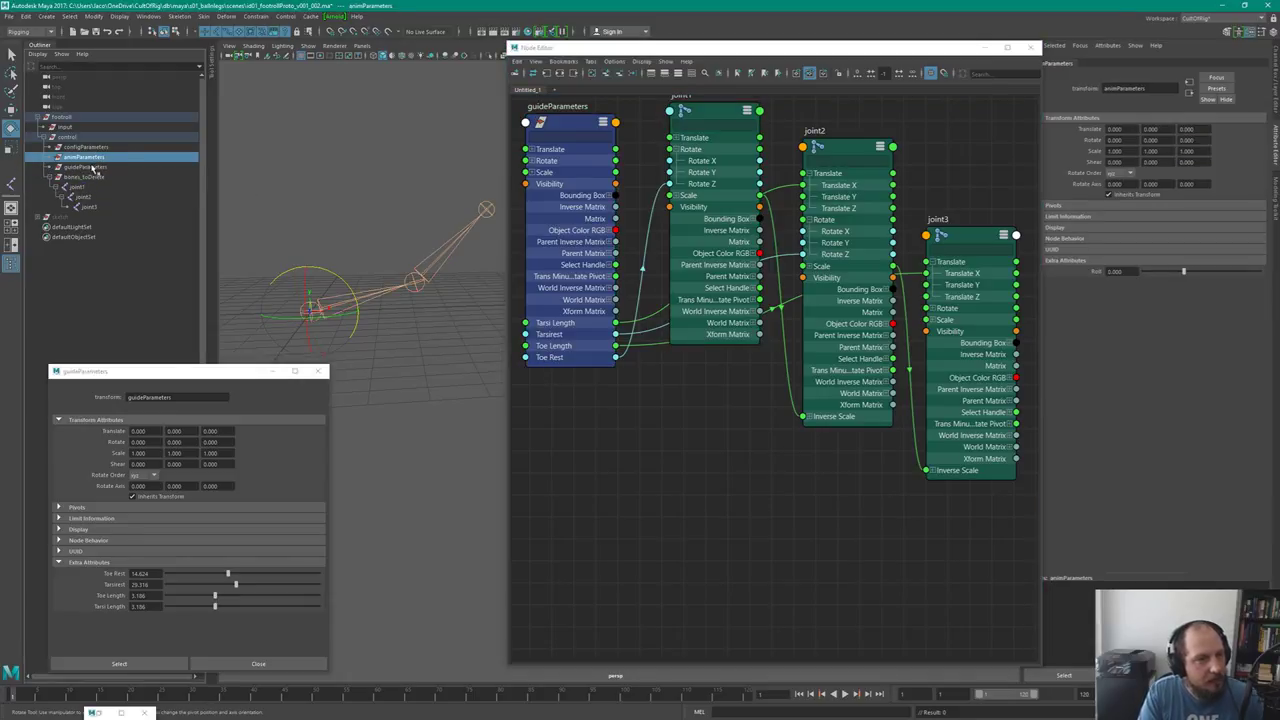
middle_click_drag(100, 160, 673, 500)
key("3")
left_click_drag(673, 505, 579, 448)
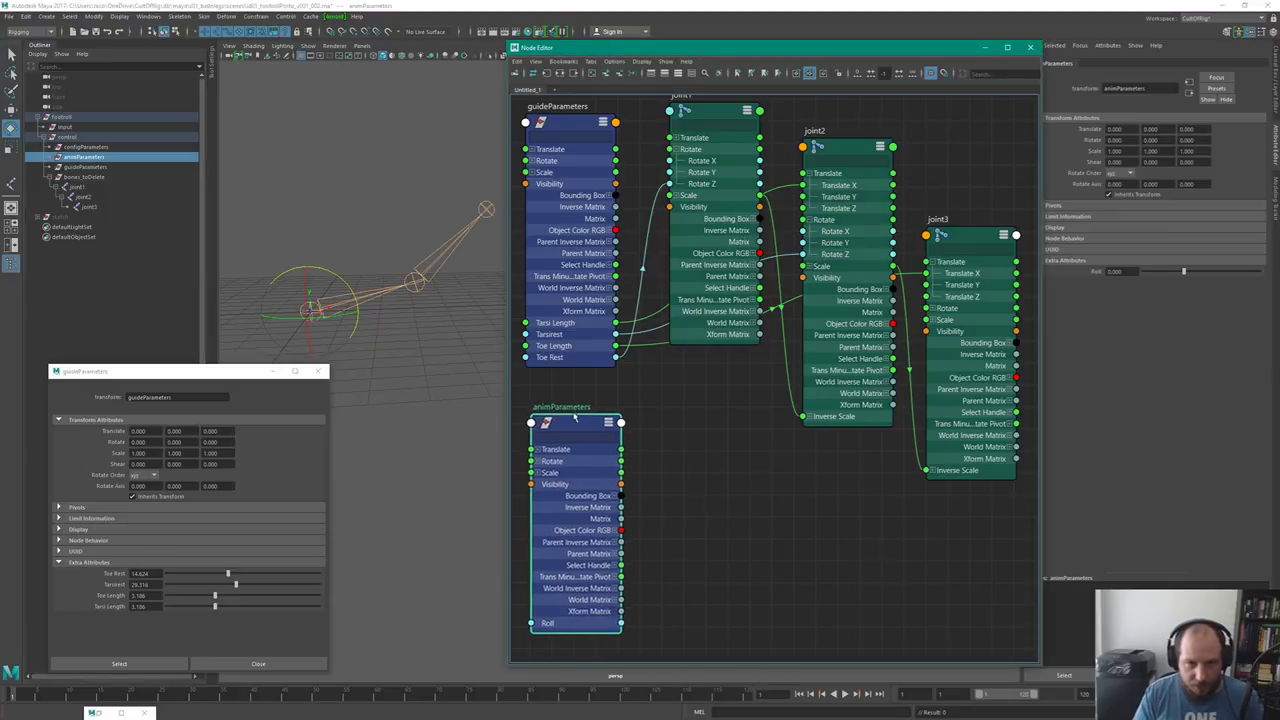
key("a")
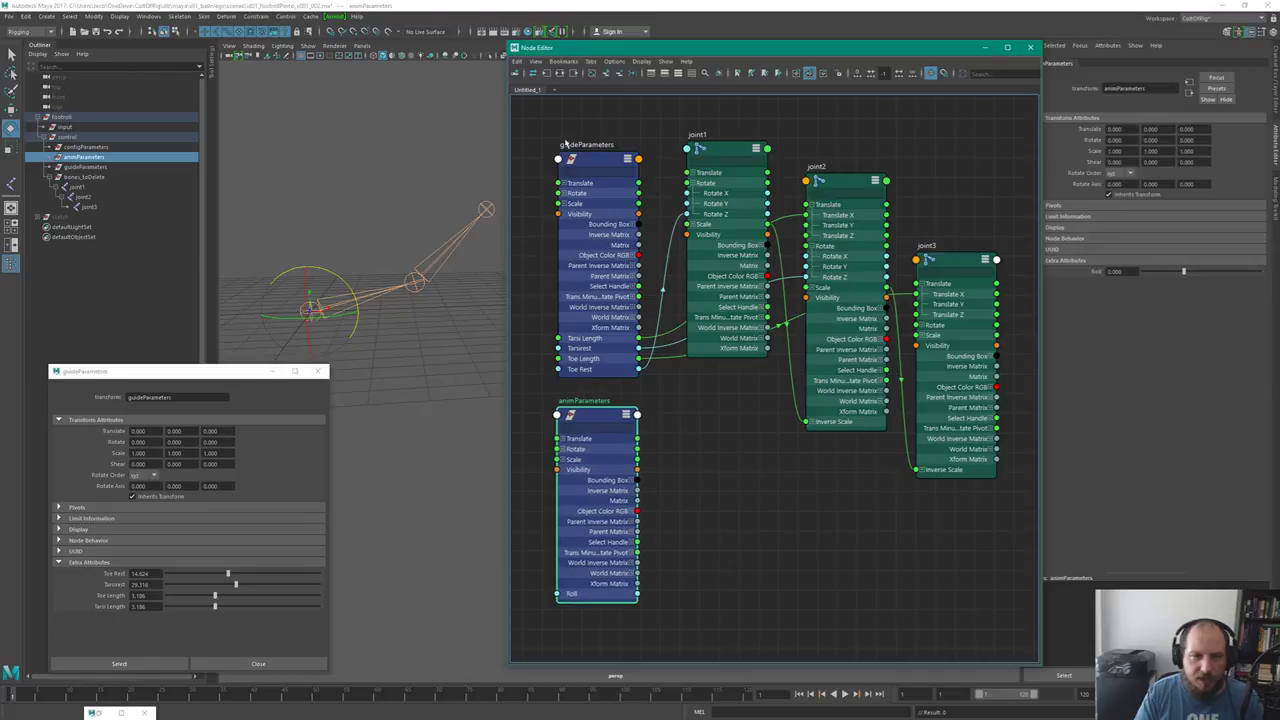
Examine the guideParameters, animParameters and configParameters nodes by selecting them in different combinations, and clear the selection
left_click_drag(548, 106, 845, 418)
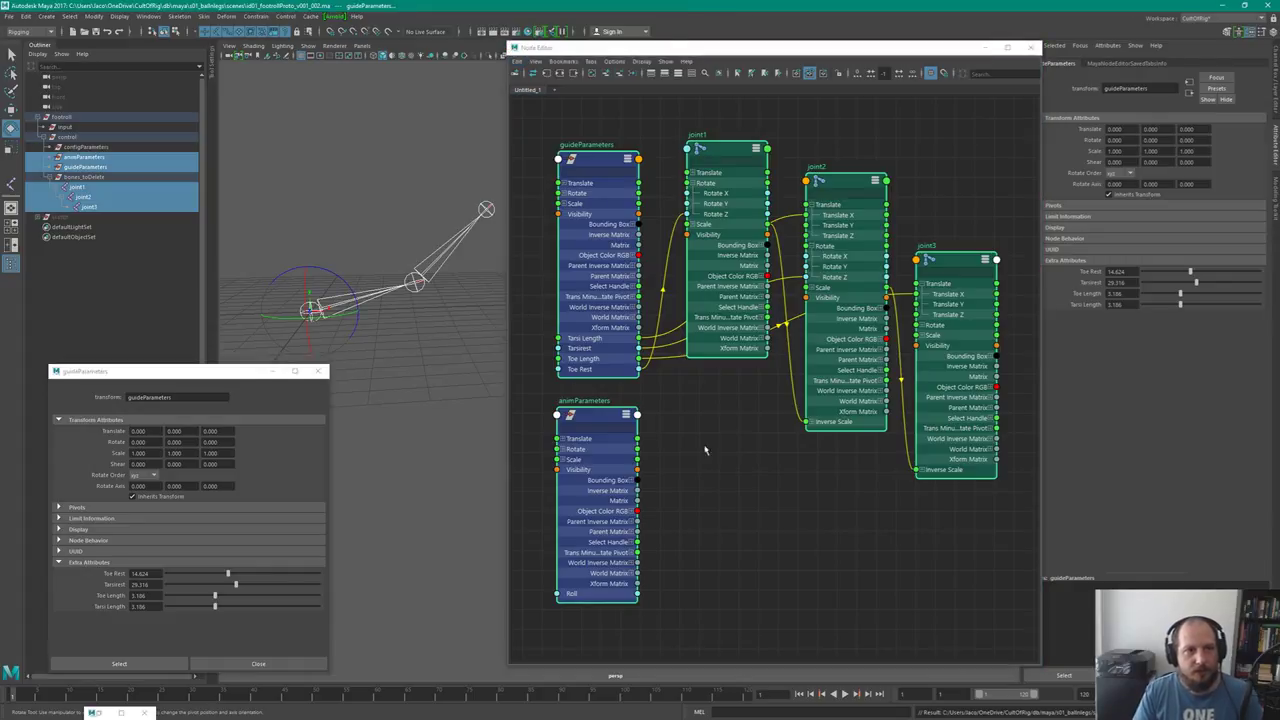
left_click(616, 424)
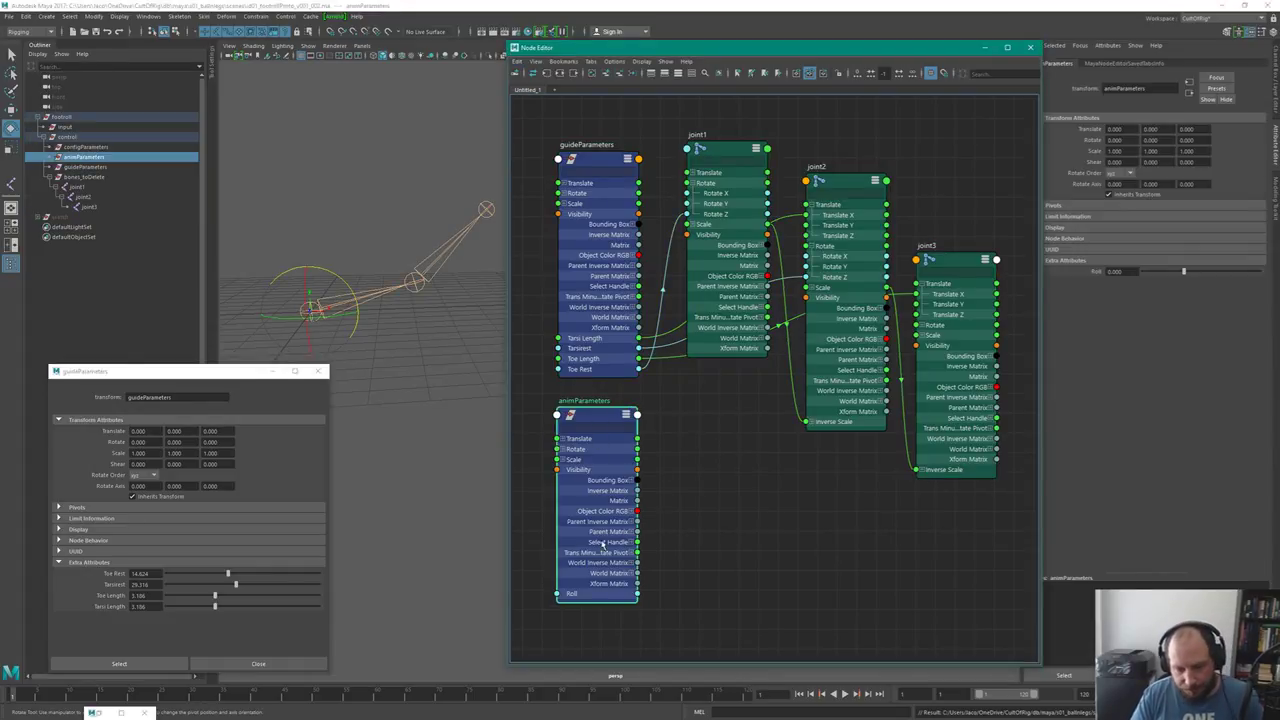
left_click_drag(582, 134, 603, 668)
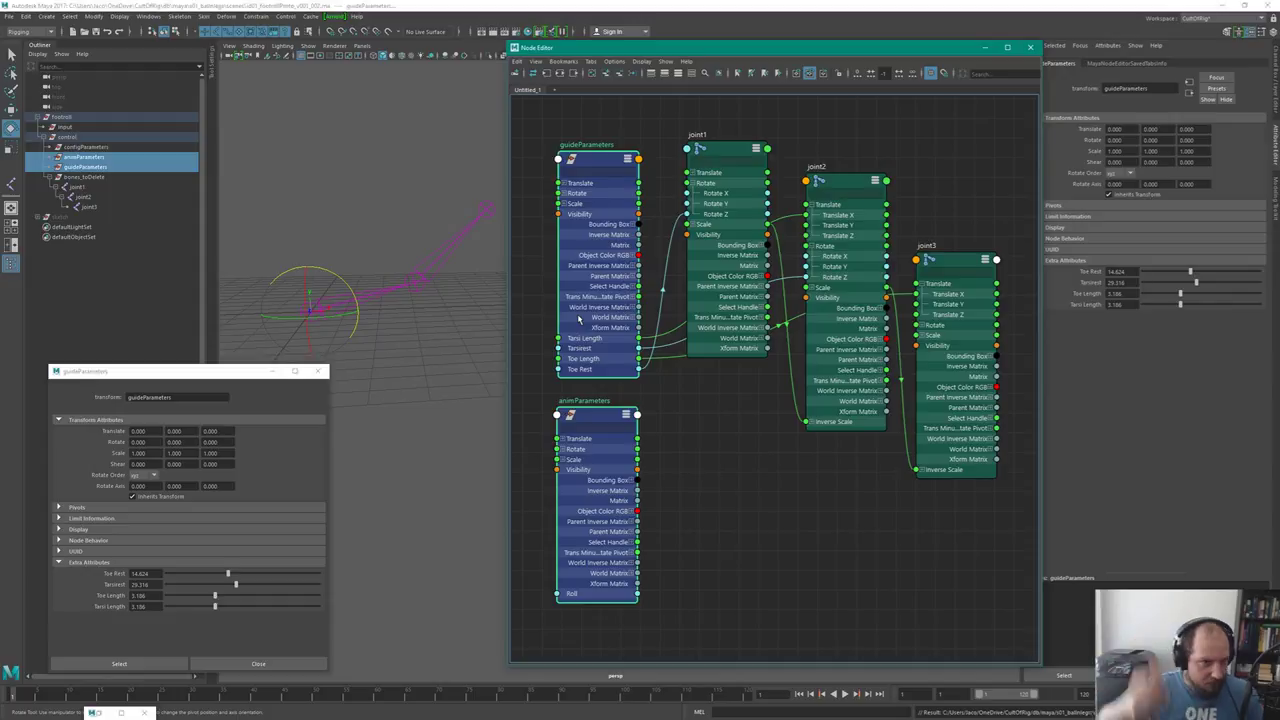
left_click(630, 469)
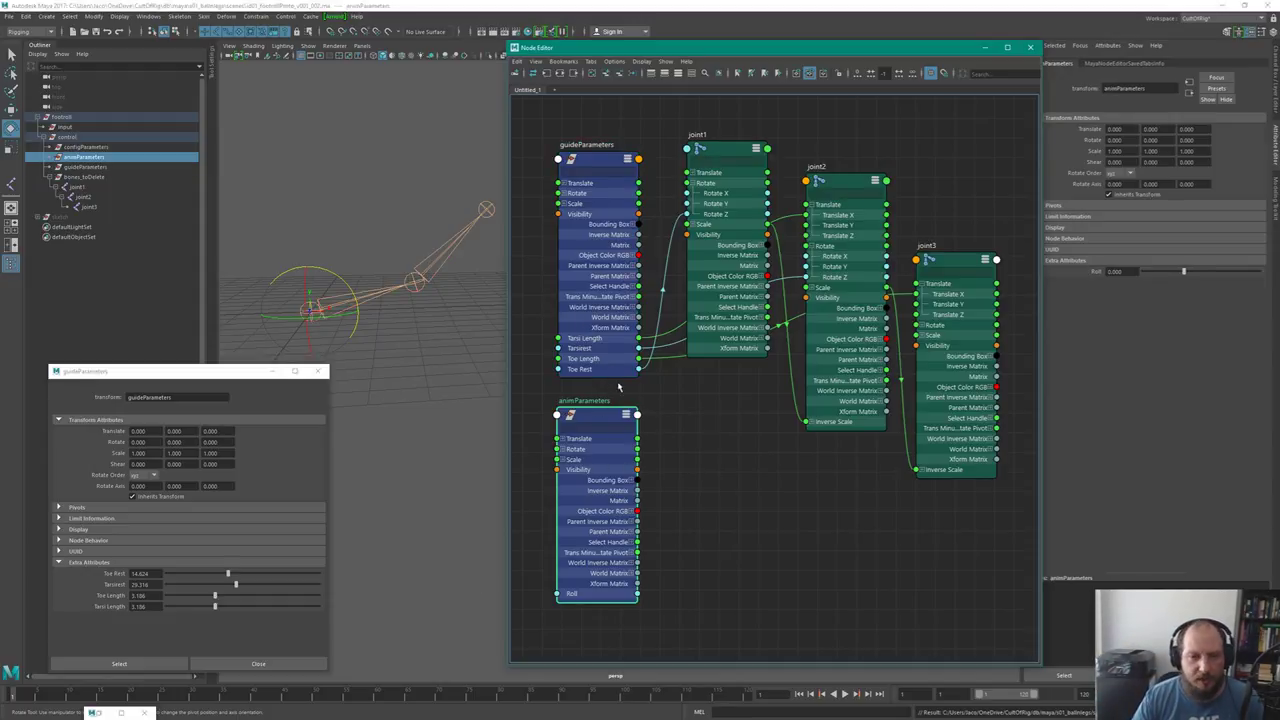
left_click(705, 442)
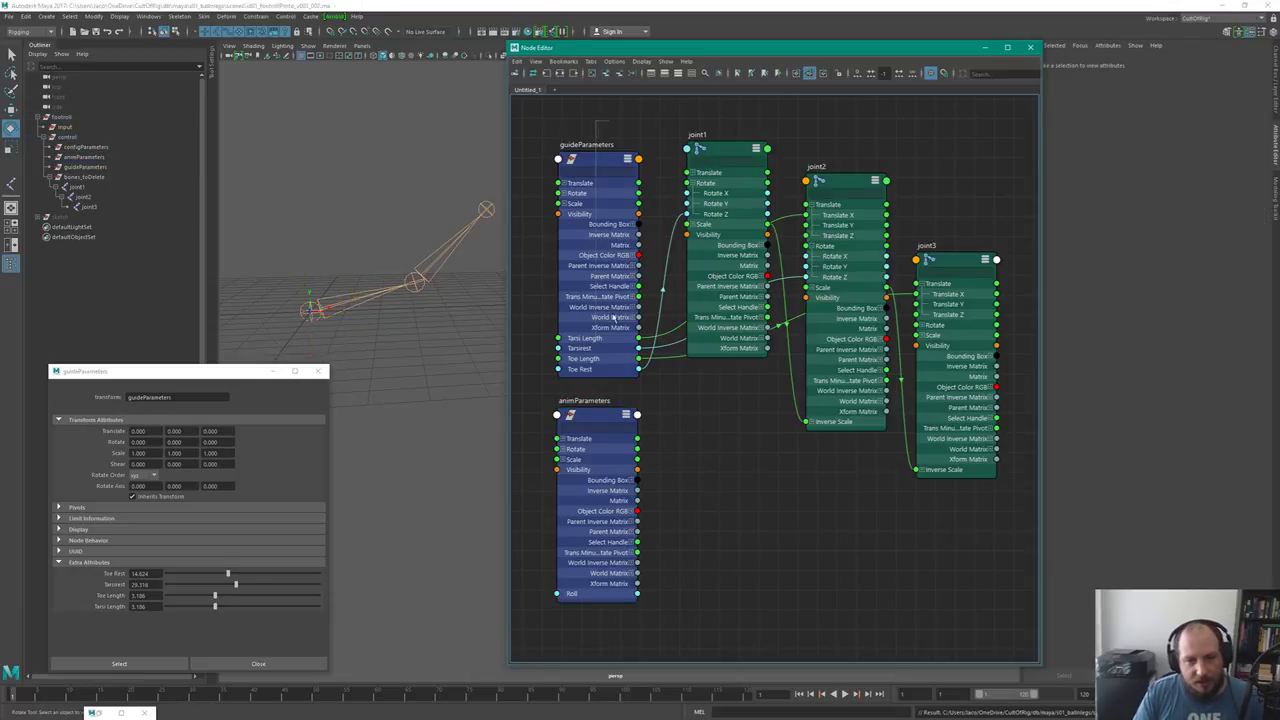
key("ctrl+z")
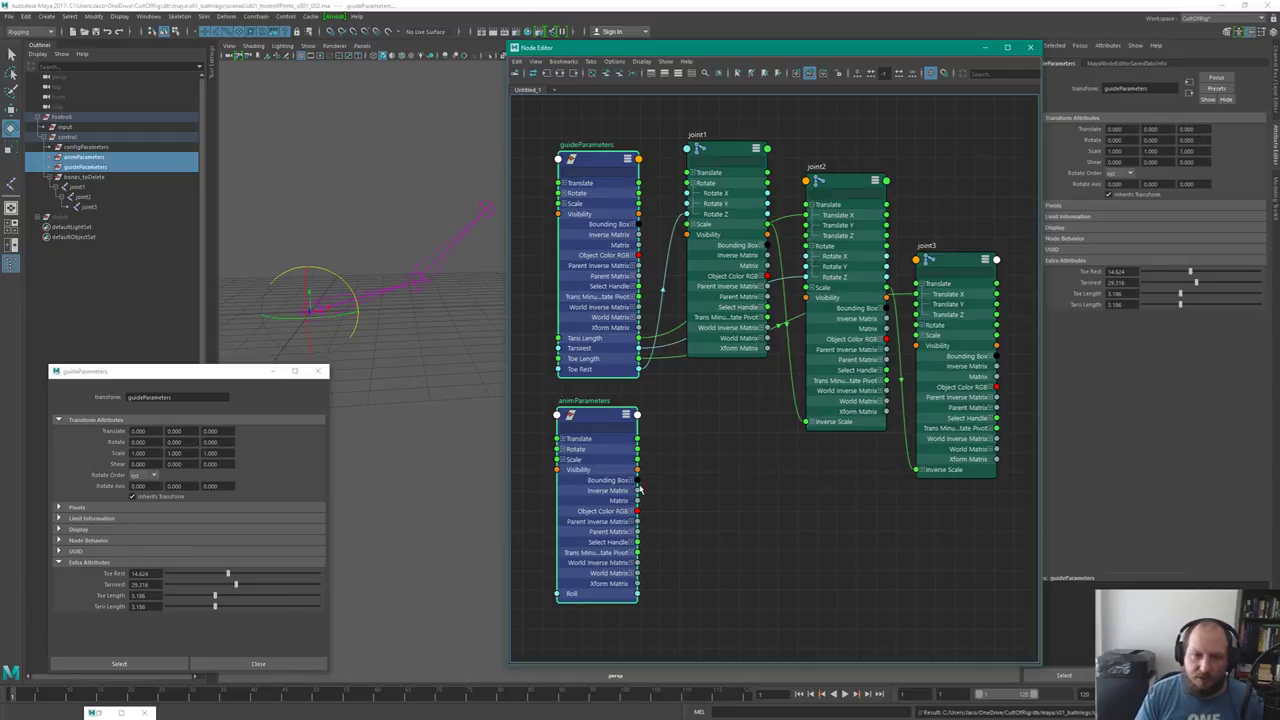
left_click(97, 148, "ctrl")
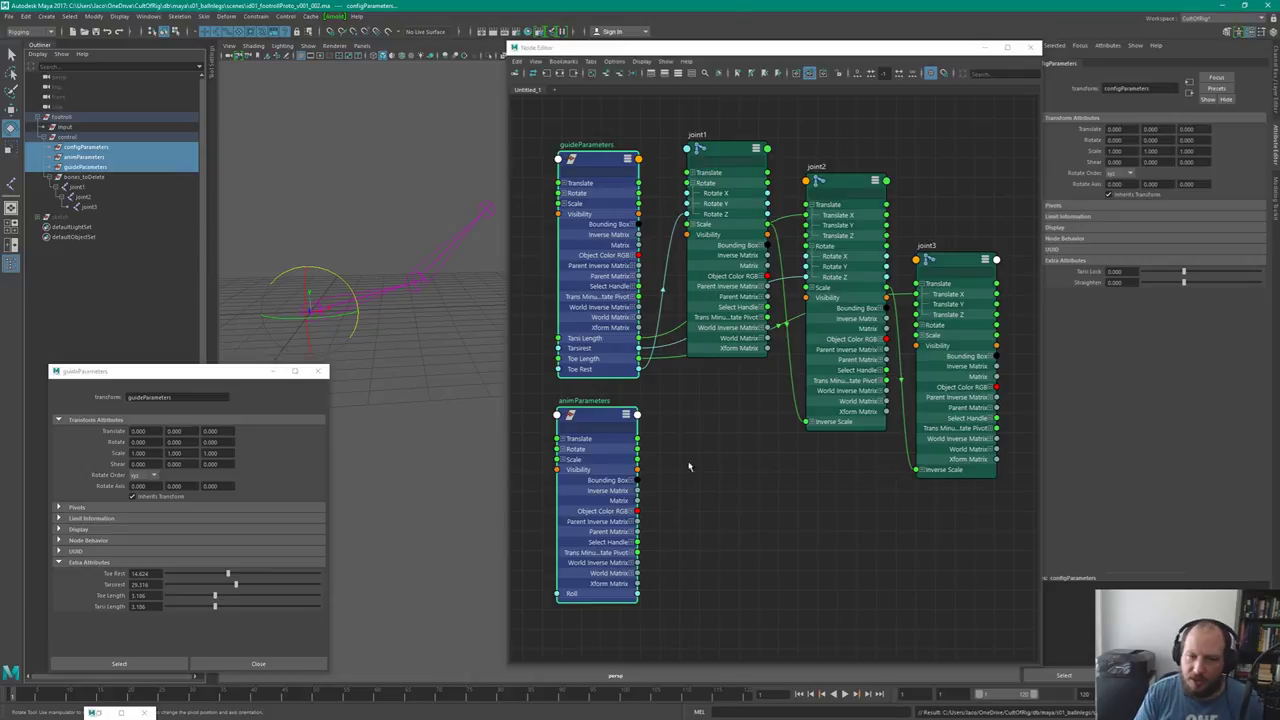
left_click(690, 463)
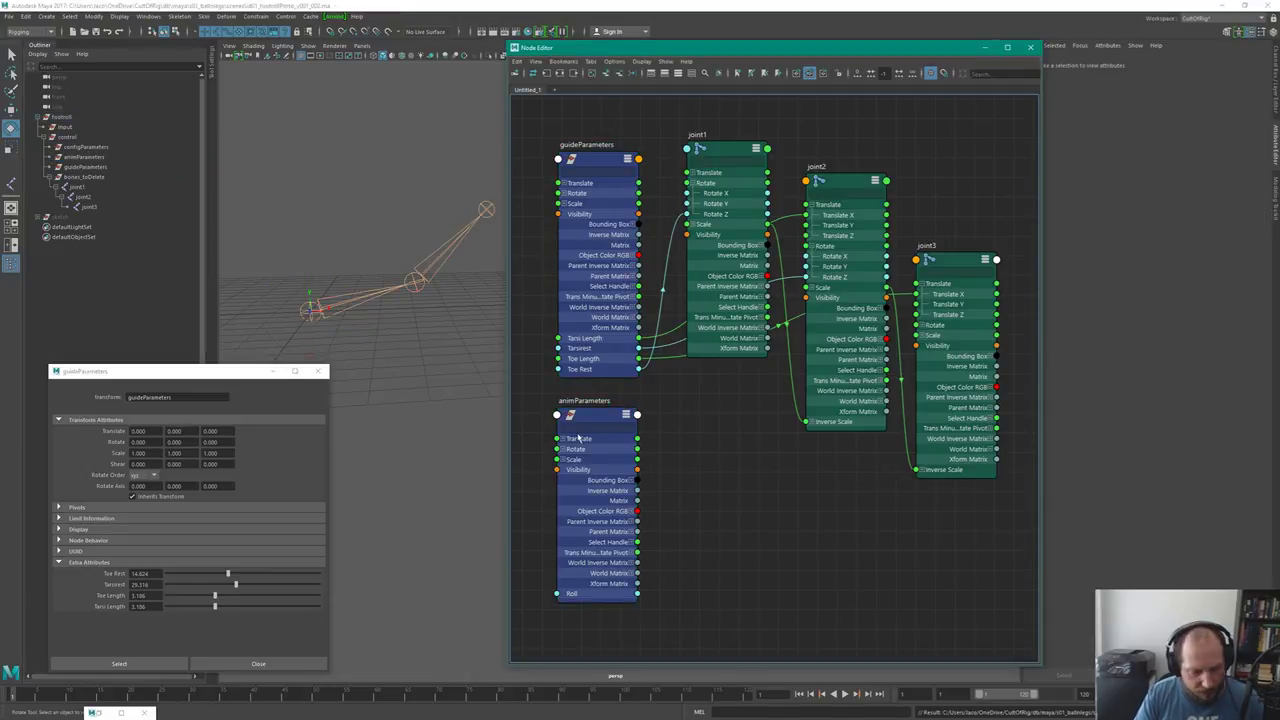
Enlarge the Node Editor window and spread the graph, moving the joints away from guideParameters and aligning animParameters beneath guideParameters
left_click_drag(634, 595, 715, 535)
left_click_drag(727, 100, 930, 270)
left_click_drag(596, 166, 576, 165)
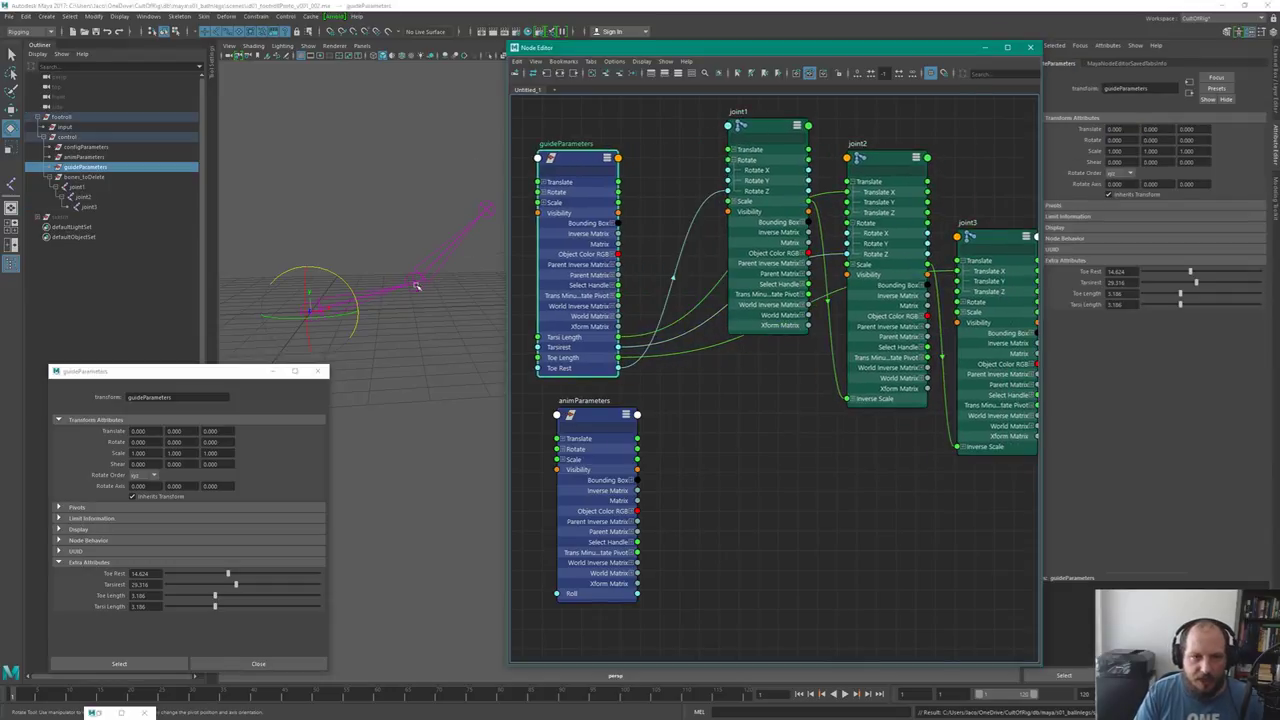
left_click_drag(1040, 41, 1092, 53)
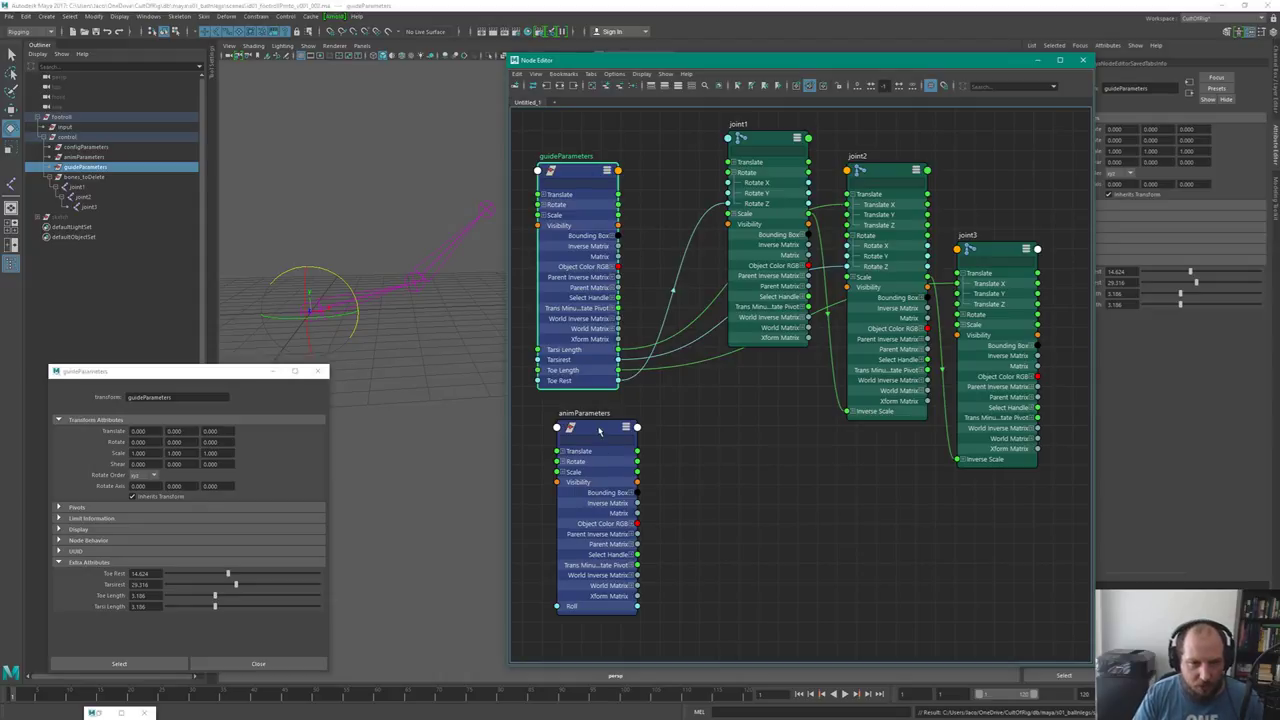
left_click_drag(600, 430, 576, 430)
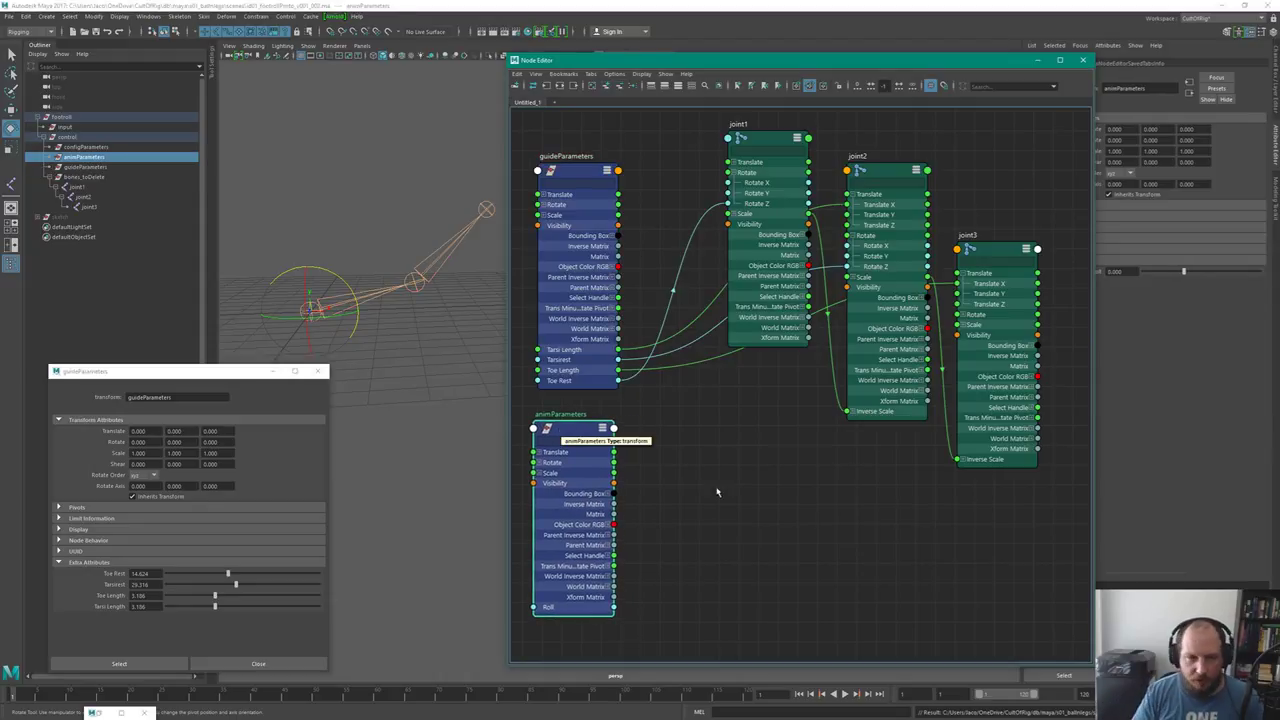
Try adding an addDoubleLinear node below the joints, and delete it
left_click(737, 537)
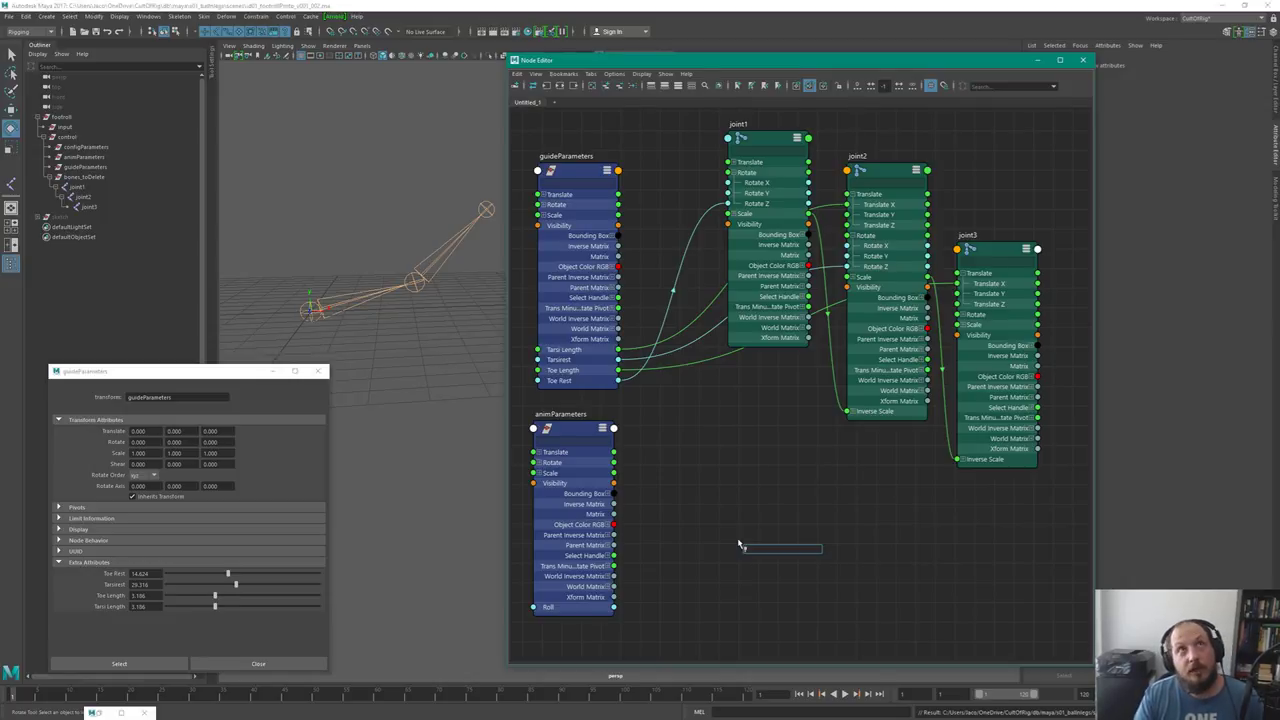
type("doub")
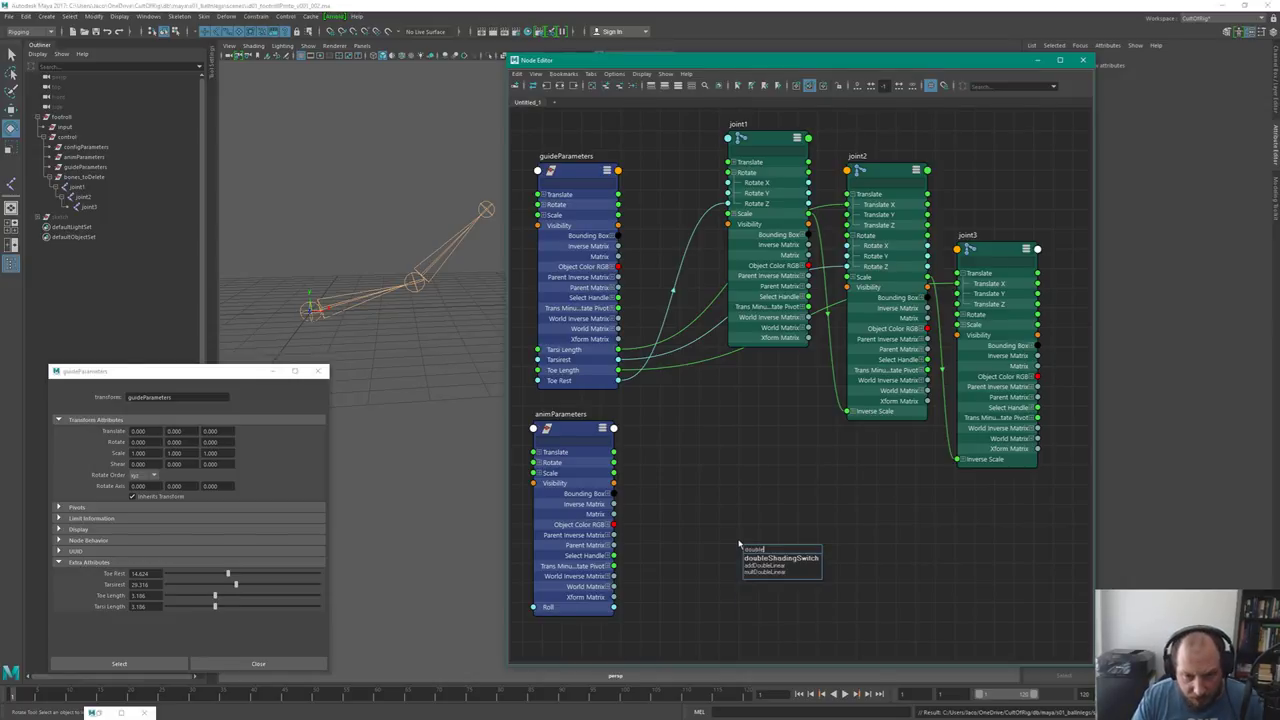
type("le")
key("Down")
key("Return")
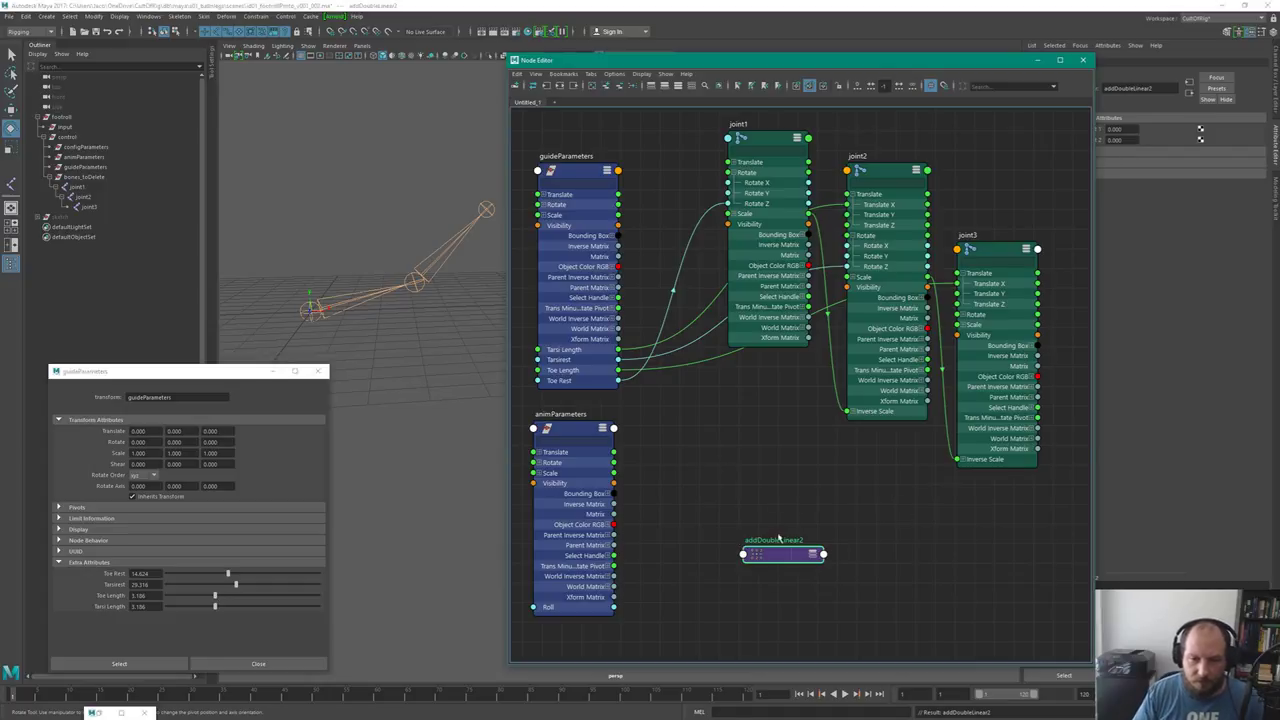
key("Delete")
key("Tab")
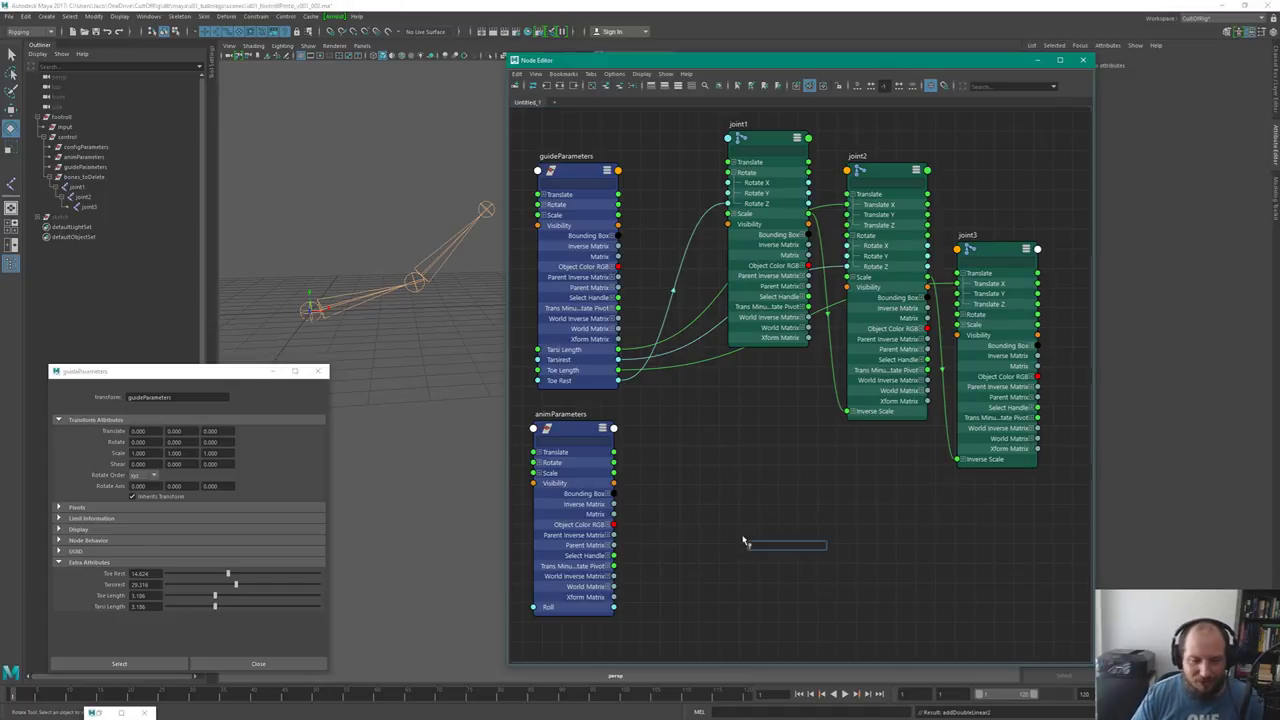
type("doubleLi")
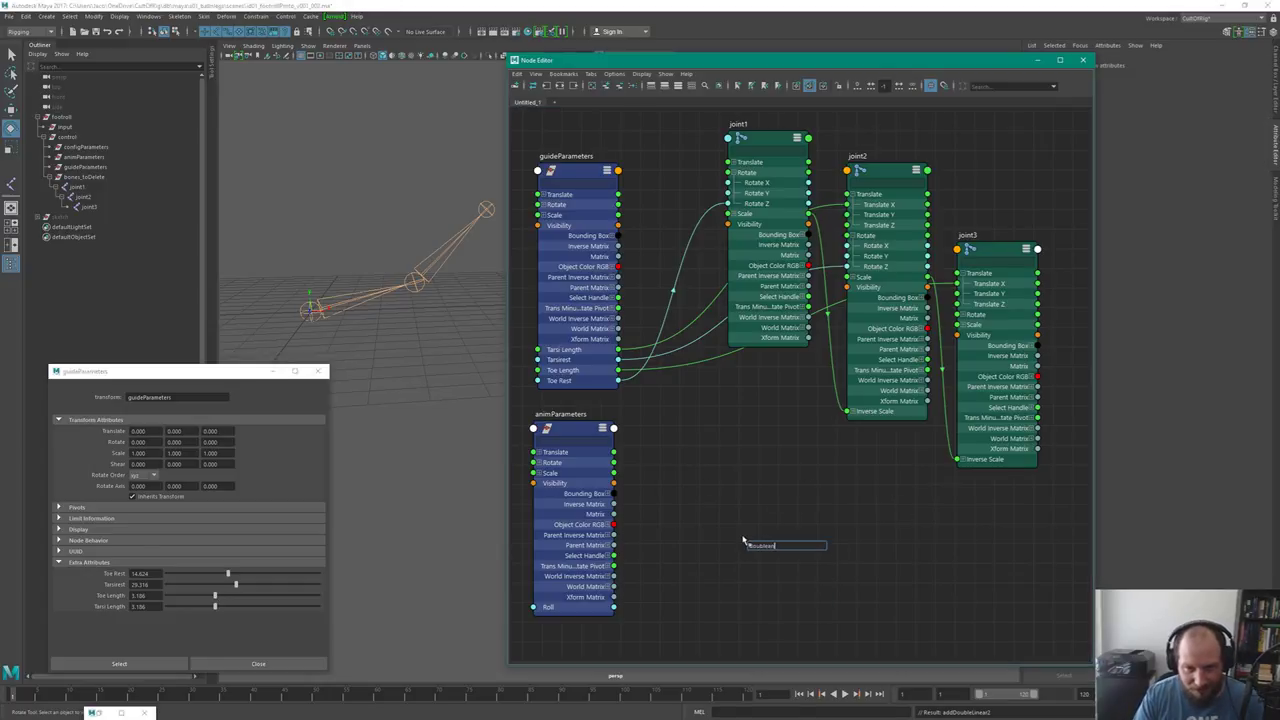
key("BackSpace")
key("BackSpace")
key("BackSpace")
key("BackSpace")
key("BackSpace")
key("BackSpace")
key("BackSpace")
key("BackSpace")
type("angleBetween")
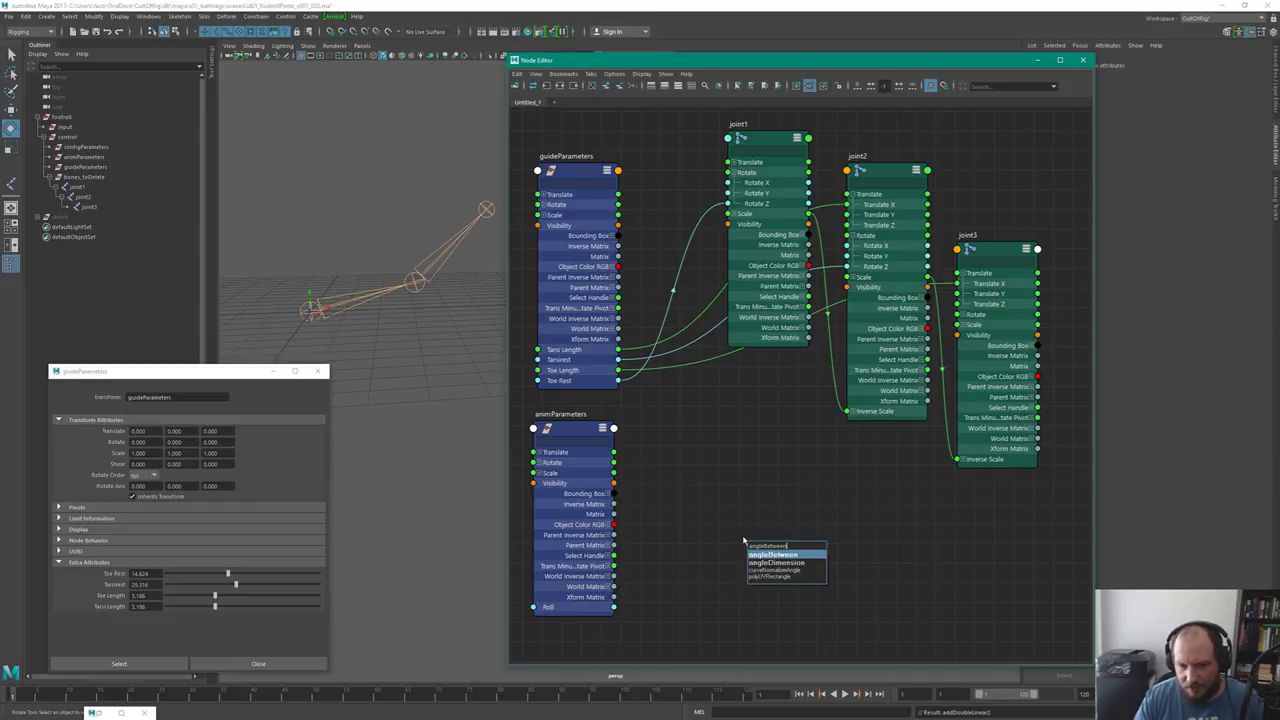
key("BackSpace")
Try an animBlendNodeAdditiveDA node next to animParameters, and delete it
type("add")
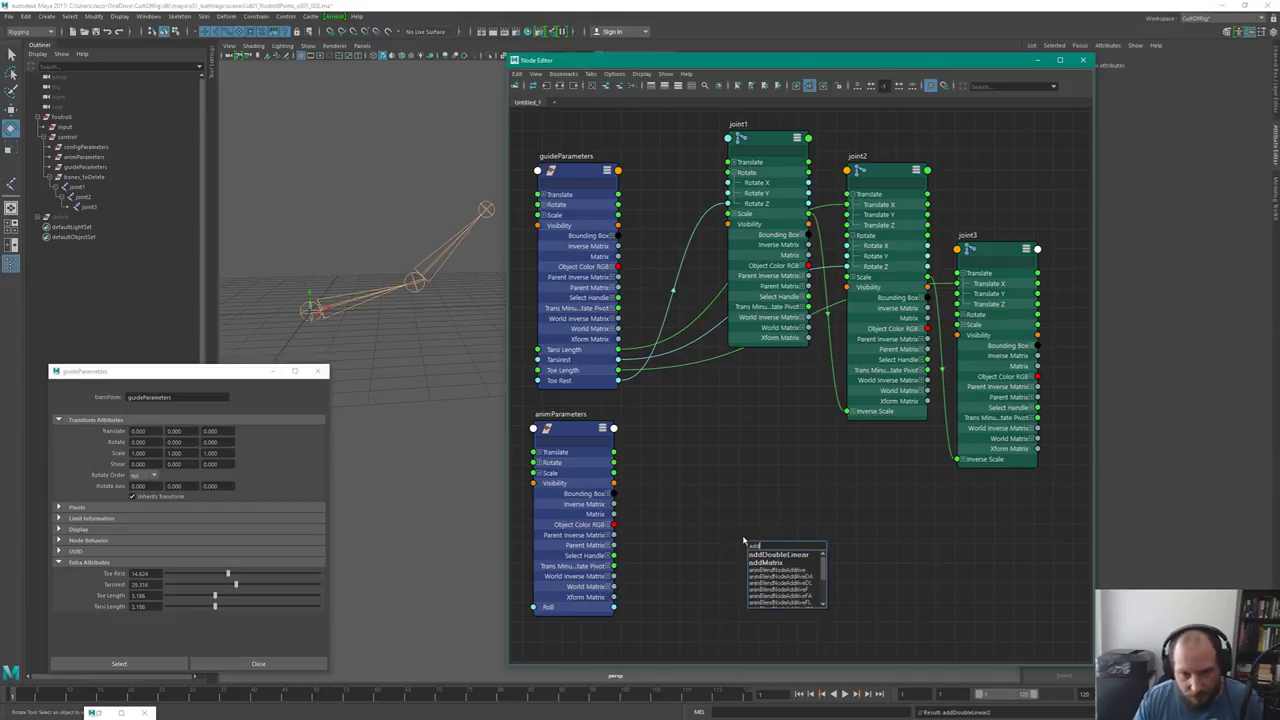
key("Down")
key("Down")
key("Down")
key("Down")
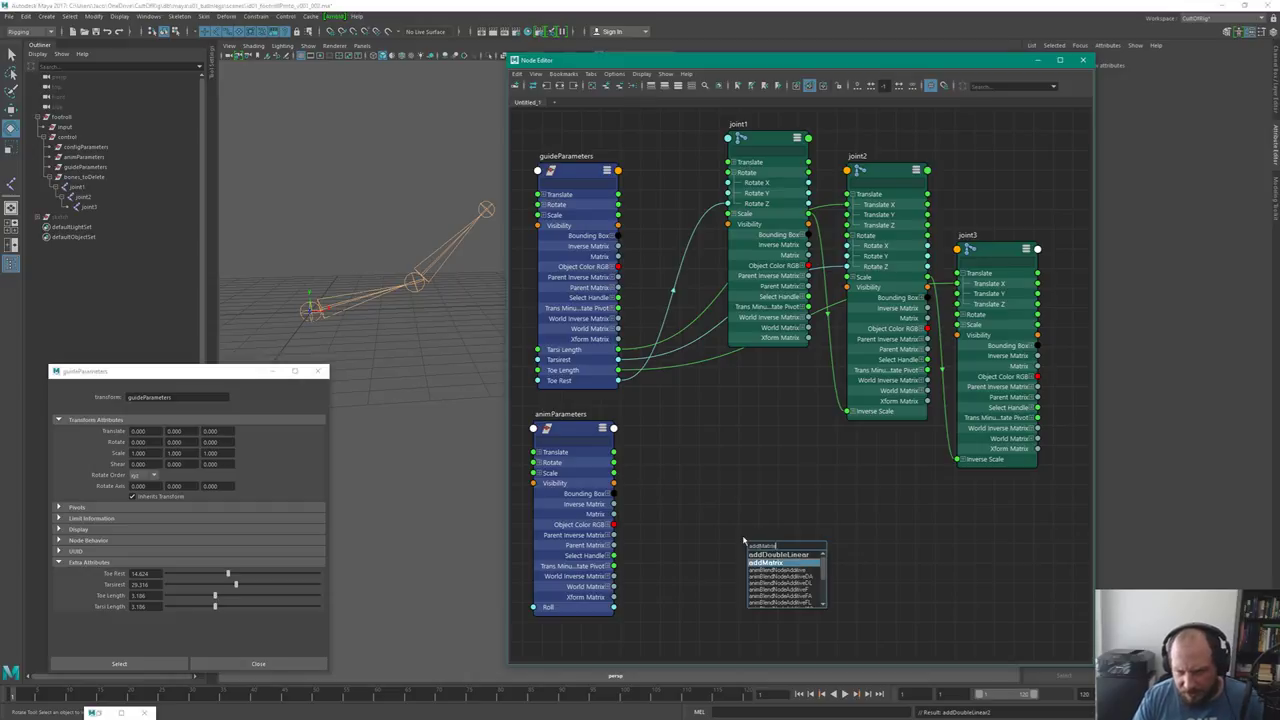
key("Return")
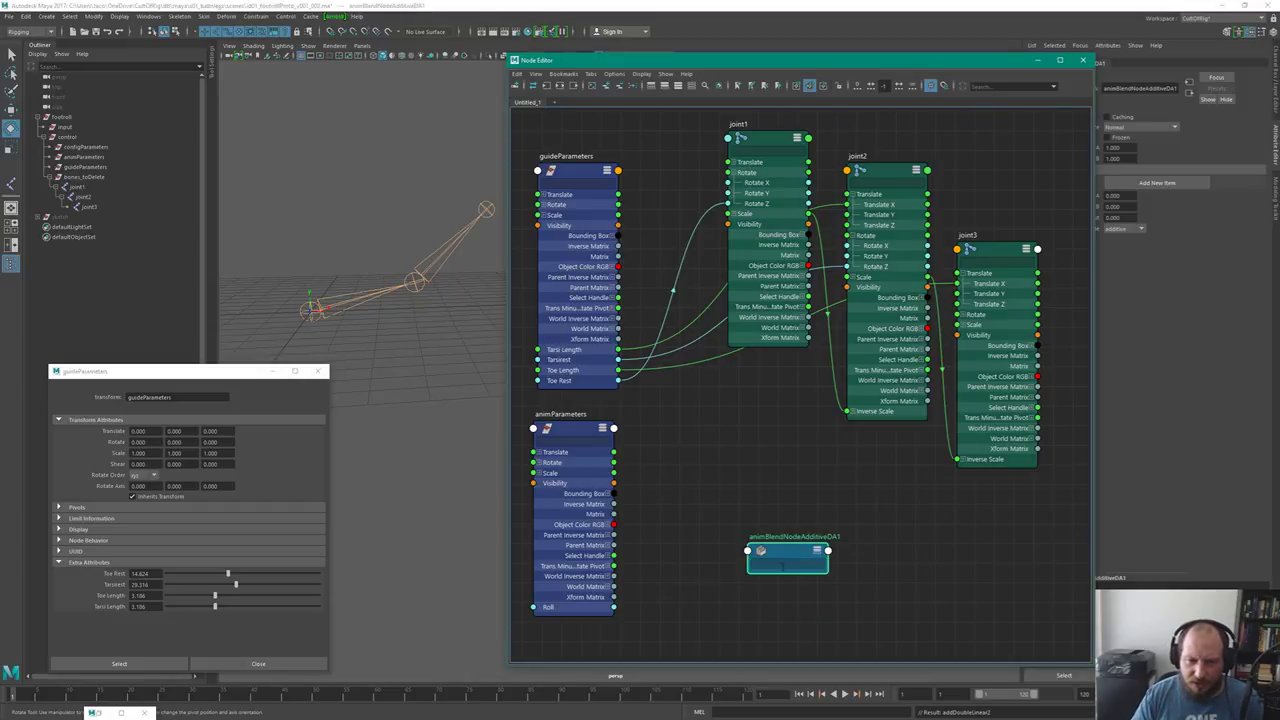
left_click_drag(795, 540, 750, 487)
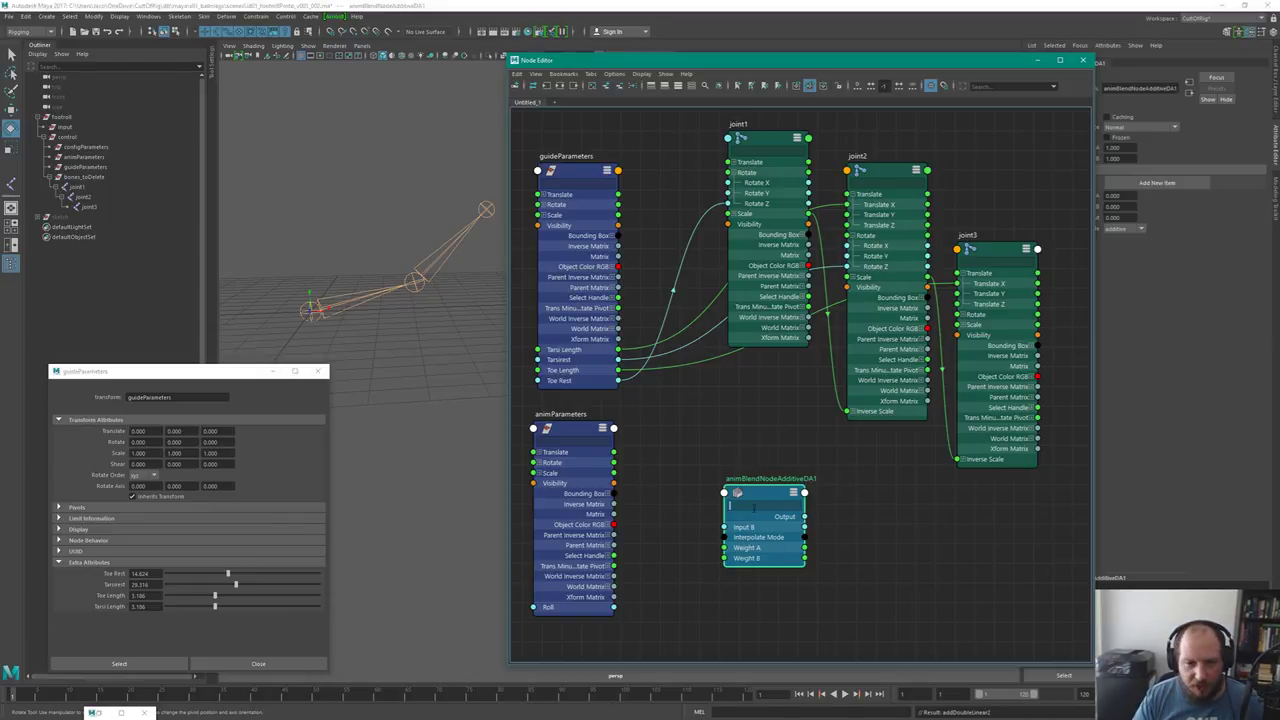
left_click_drag(754, 508, 716, 490)
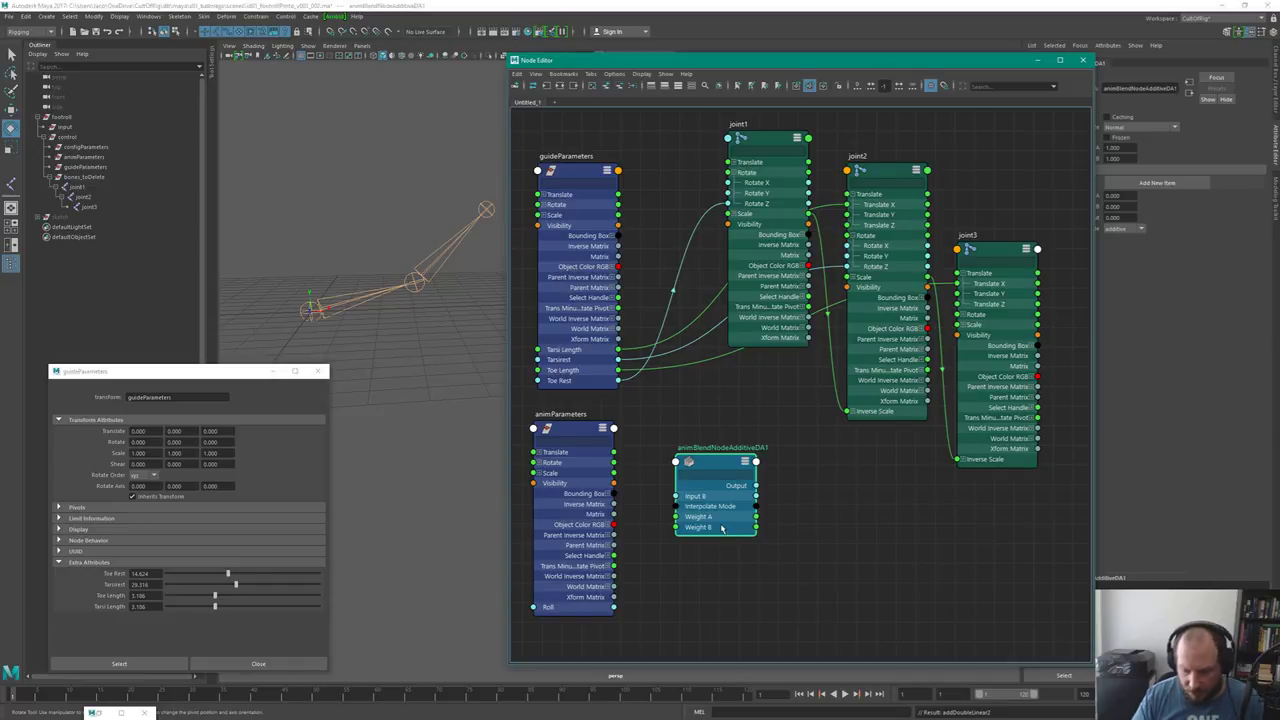
key("Delete")
Look through the available add nodes, create an animBlendNodeAdditiveDA node, and place it beside animParameters
key("Tab")
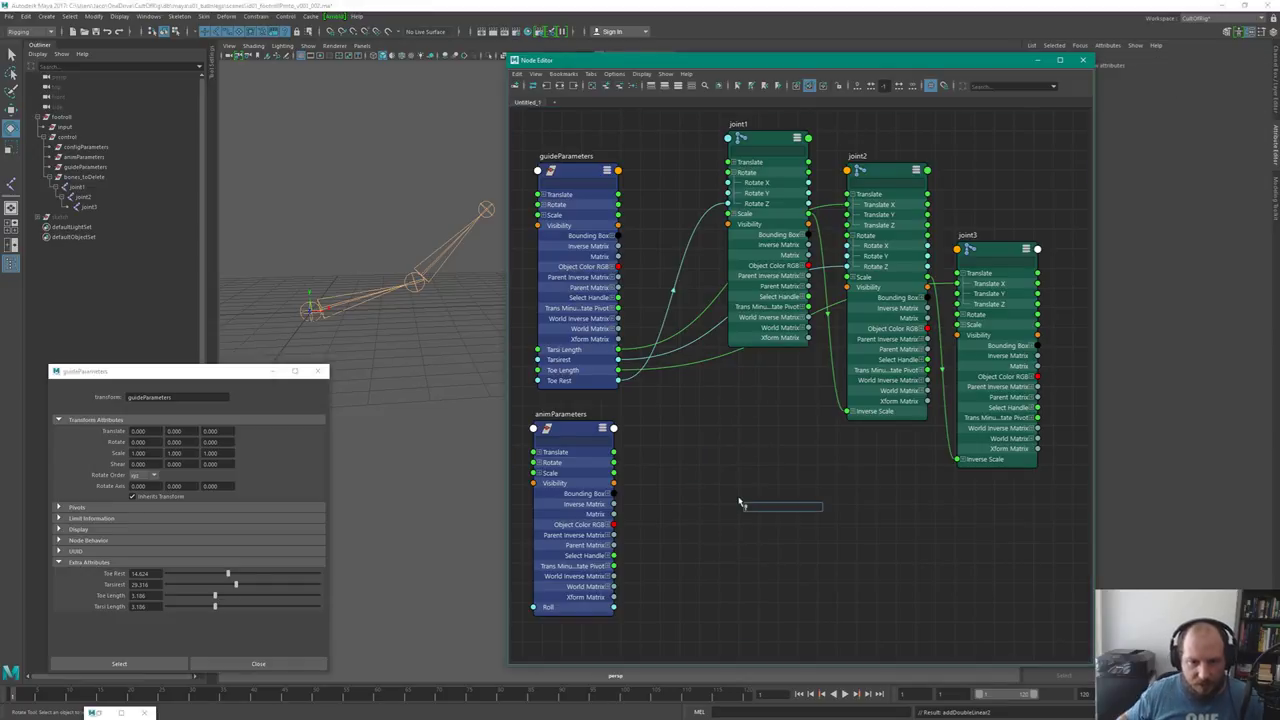
type("da")
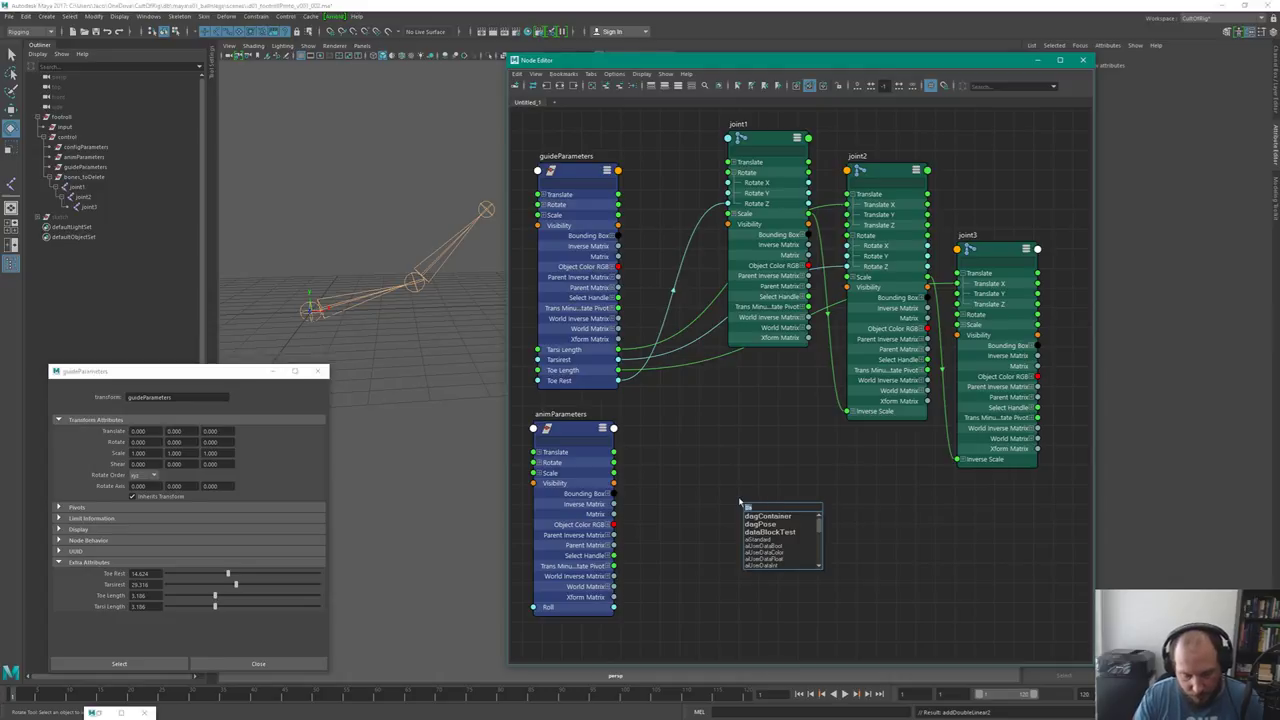
key("BackSpace")
key("BackSpace")
type("add")
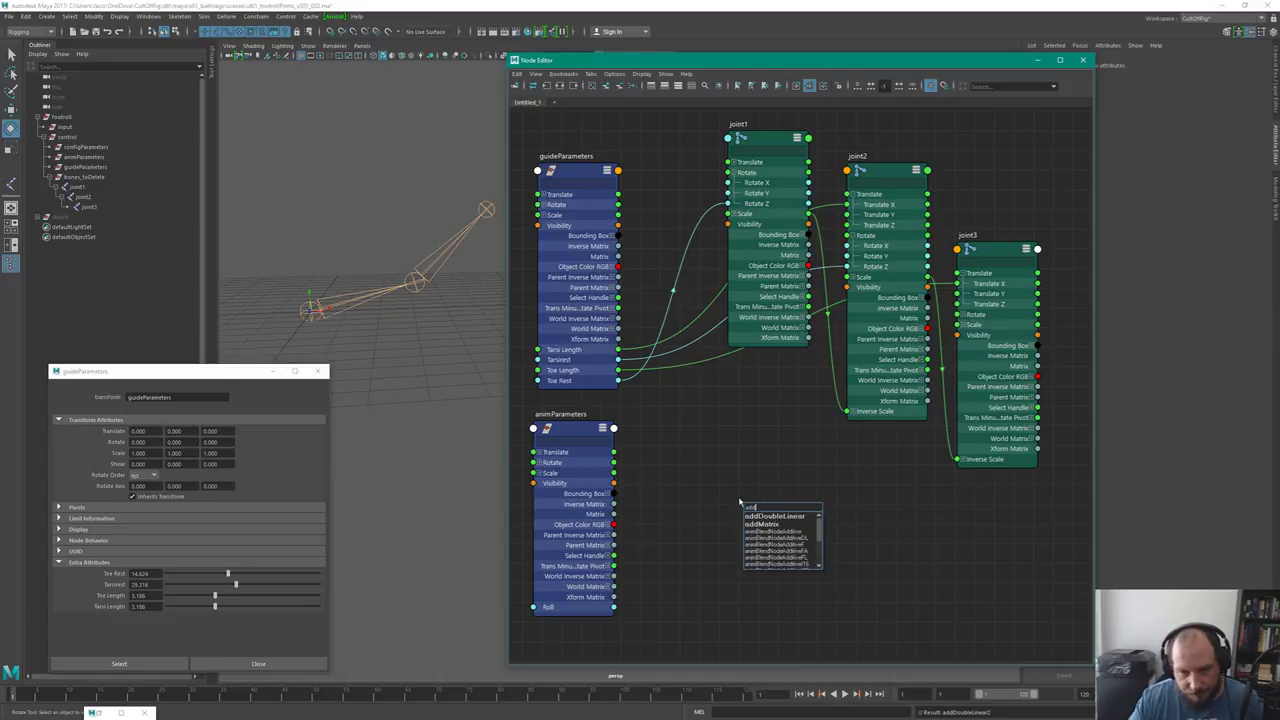
scroll(803, 555, "down", 3)
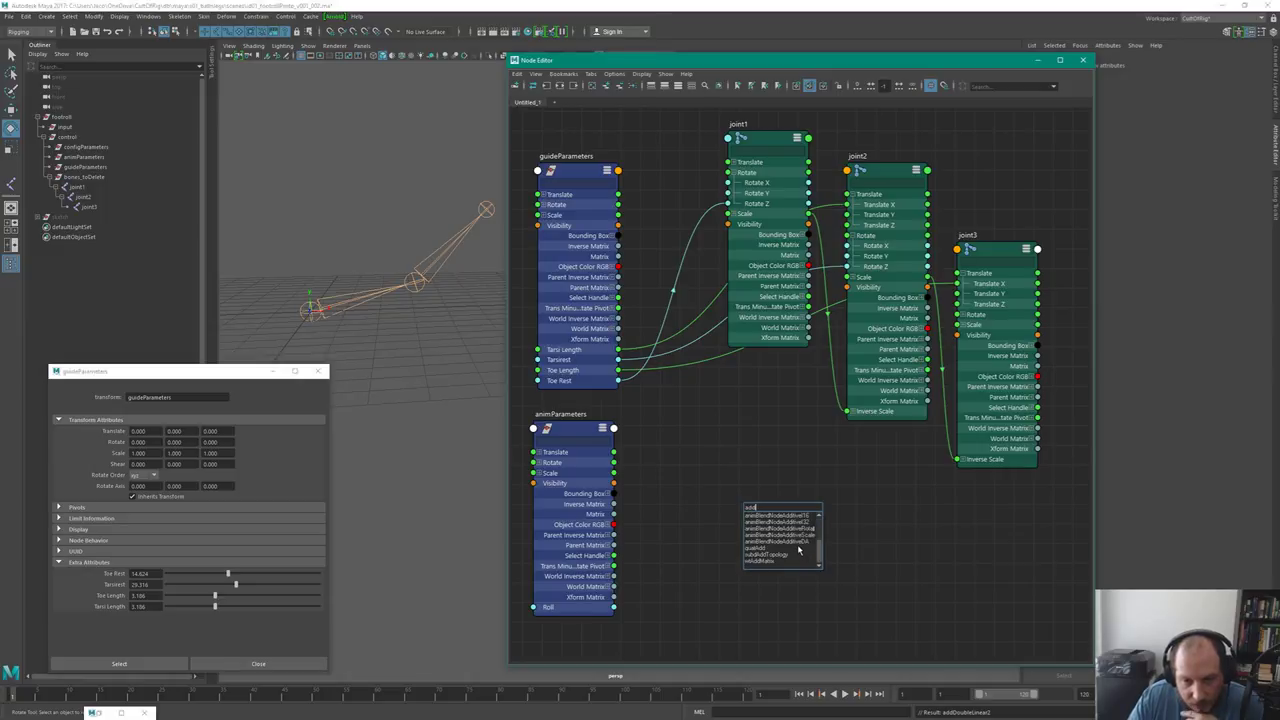
scroll(798, 547, "up", 3)
scroll(801, 547, "down", 3)
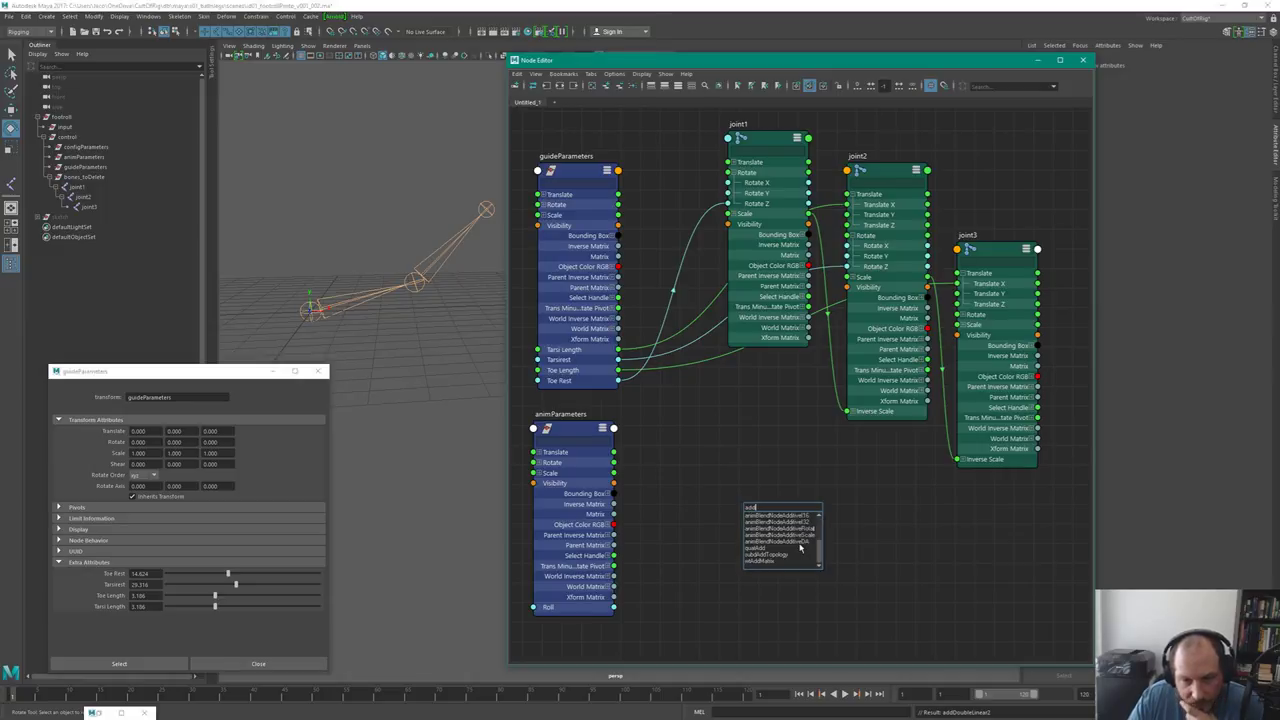
left_click(798, 542)
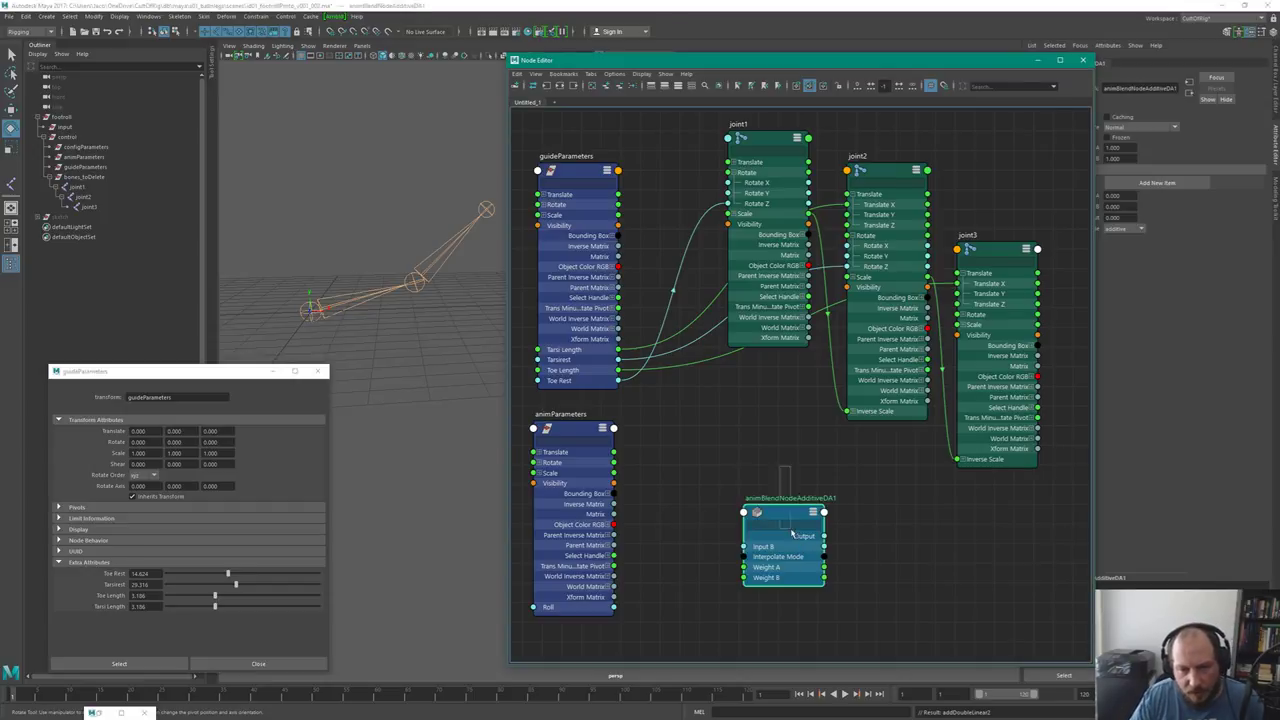
left_click_drag(791, 514, 737, 467)
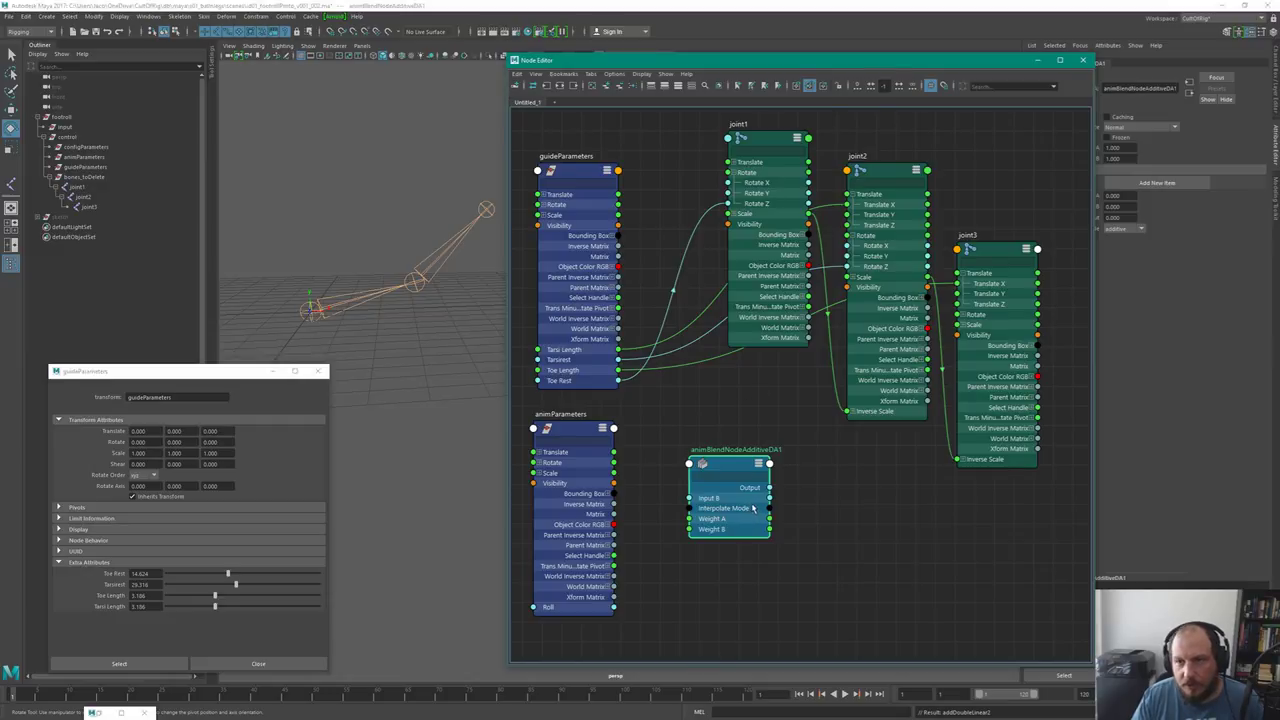
Check the Interpolate Mode options of the animBlendNodeAdditiveDA node and delete the node
left_click_drag(944, 537, 908, 532, "alt")
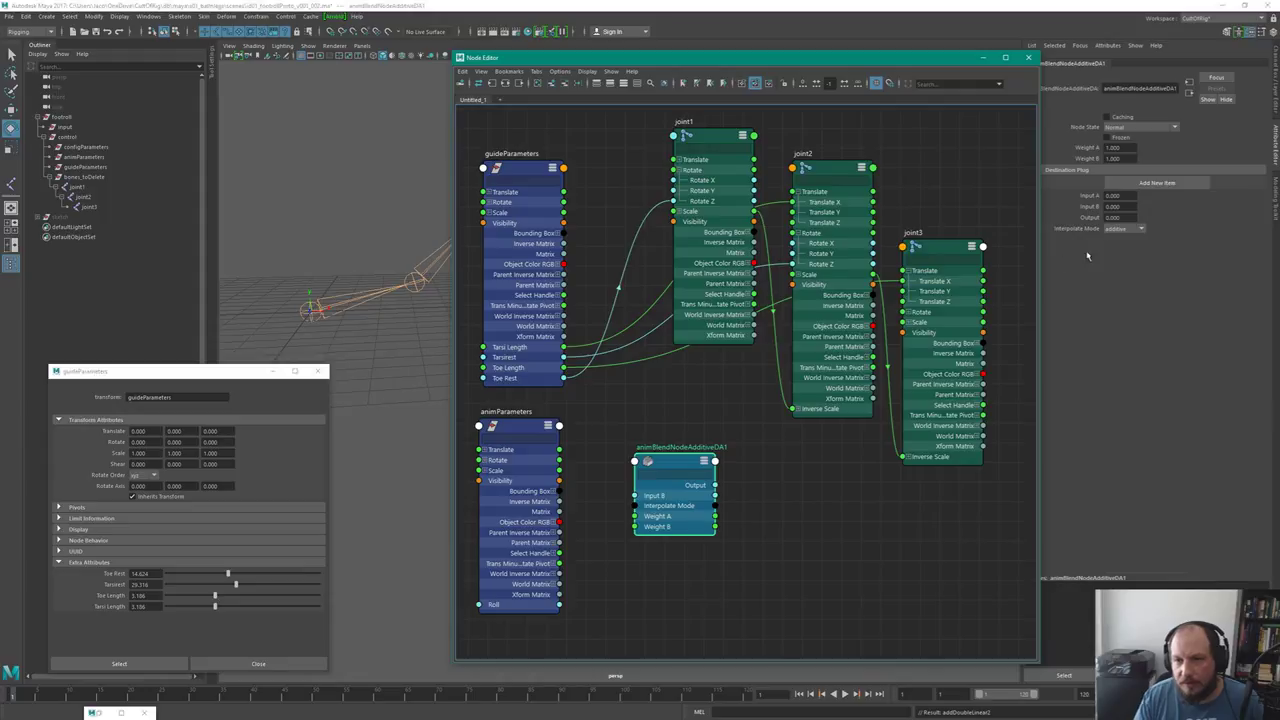
left_click(1145, 229)
left_click(1141, 230)
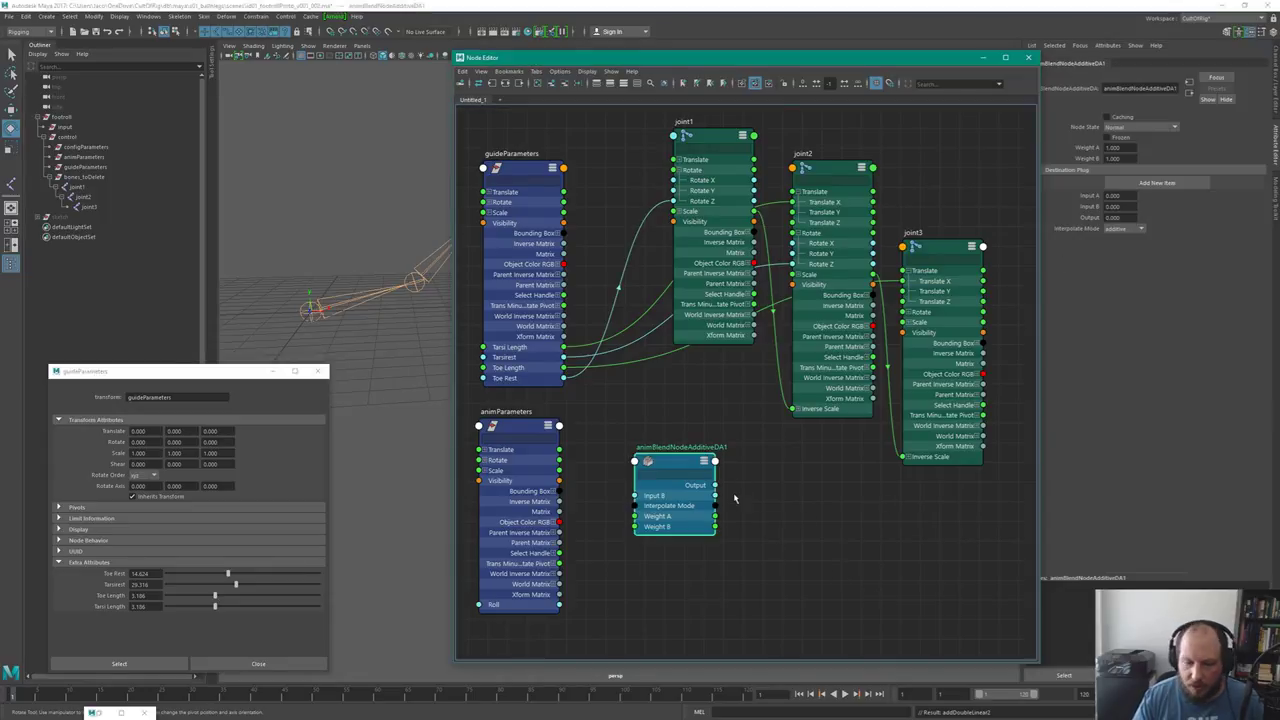
key("Delete")
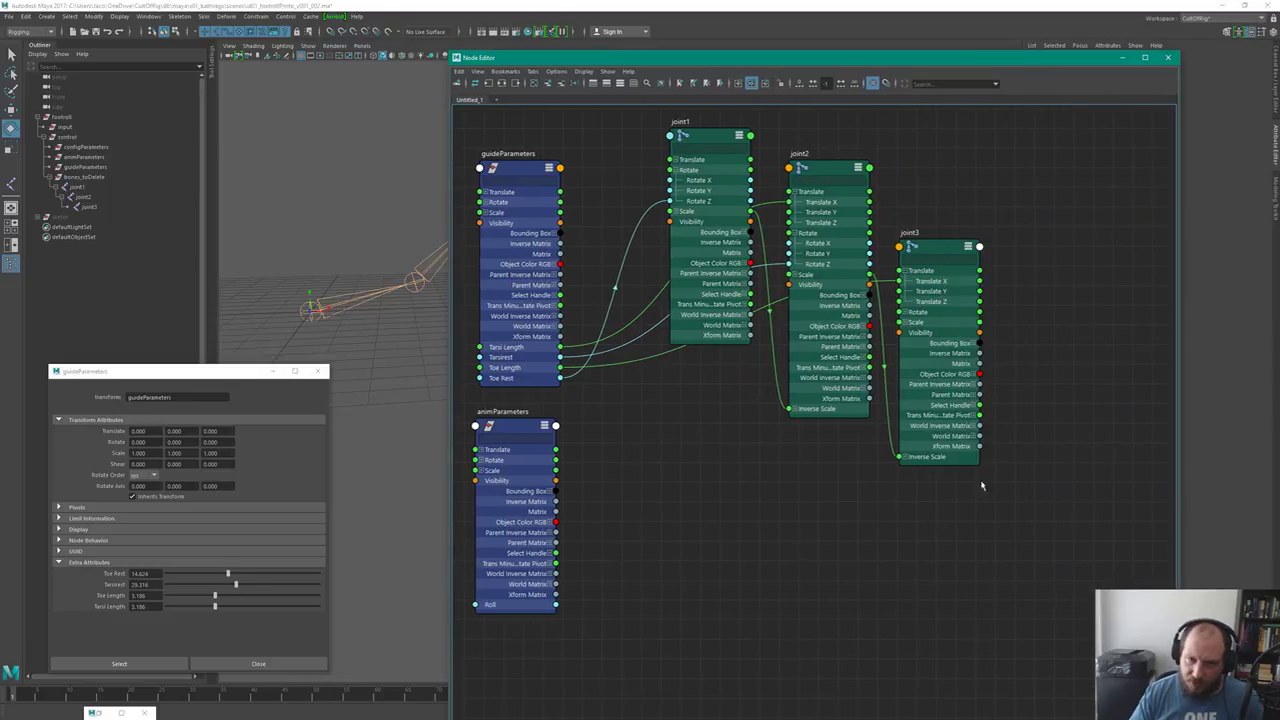
Move joint1, joint2 and joint3 together farther away from guideParameters to open space between them, and clear the selection
left_click_drag(709, 110, 910, 222)
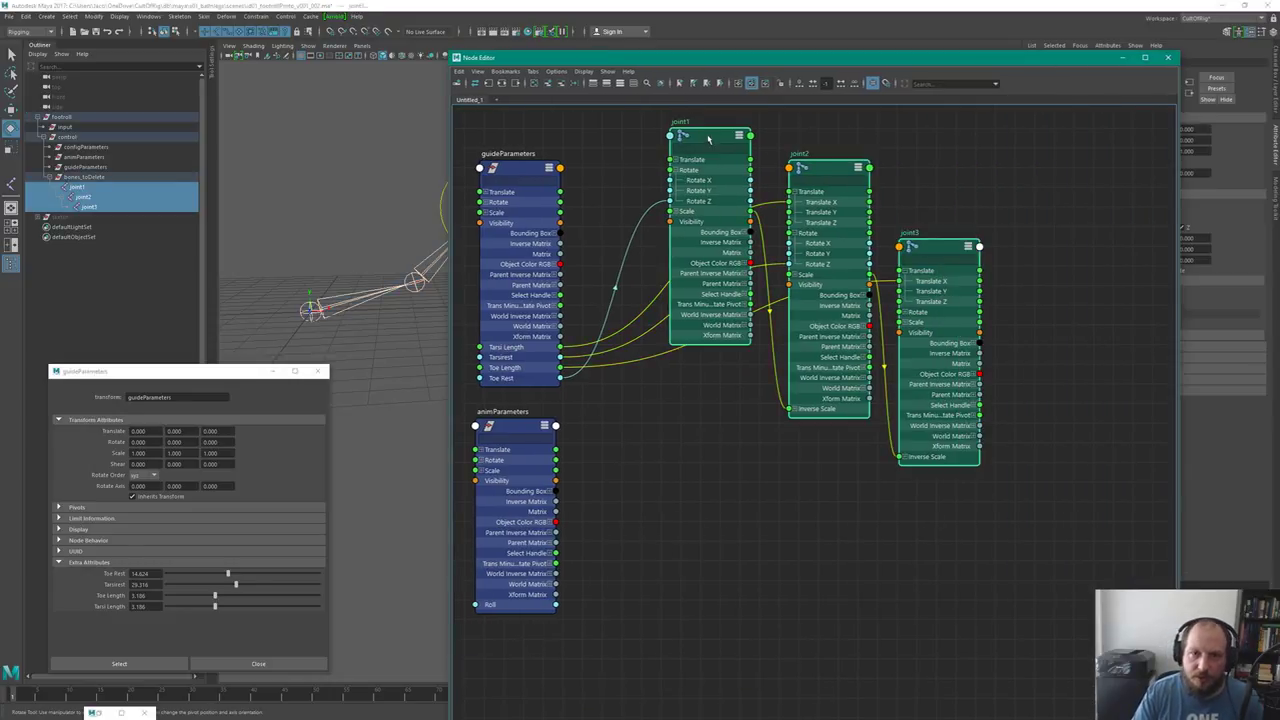
left_click_drag(709, 125, 824, 140)
left_click(627, 428)
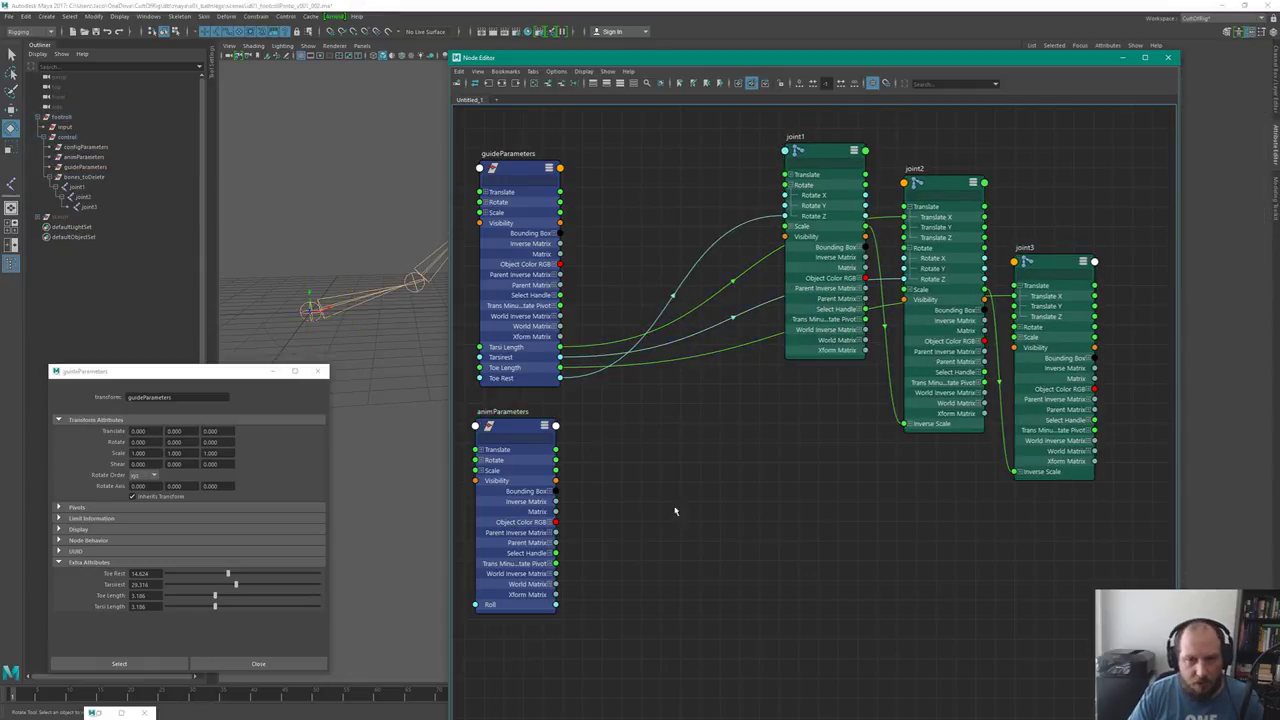
Create an addDoubleLinear node with all its attributes shown, and place it between animParameters and the joints
key("Tab")
type("add")
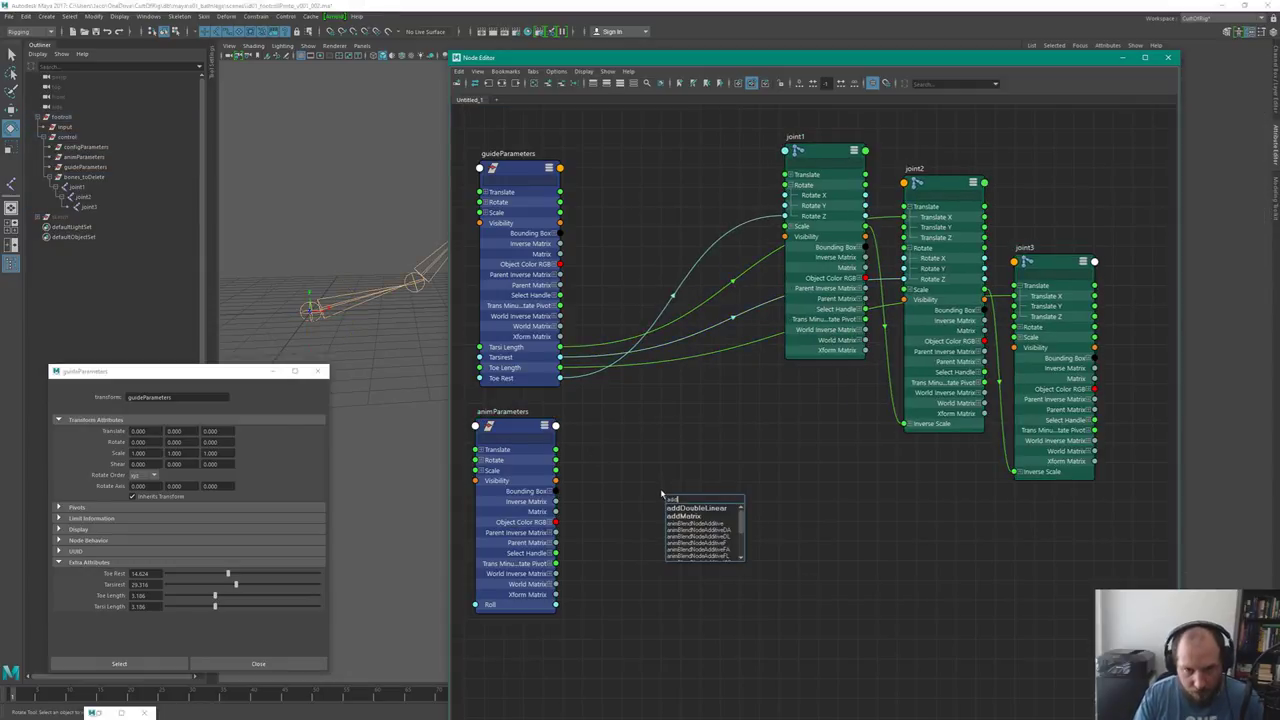
key("Down")
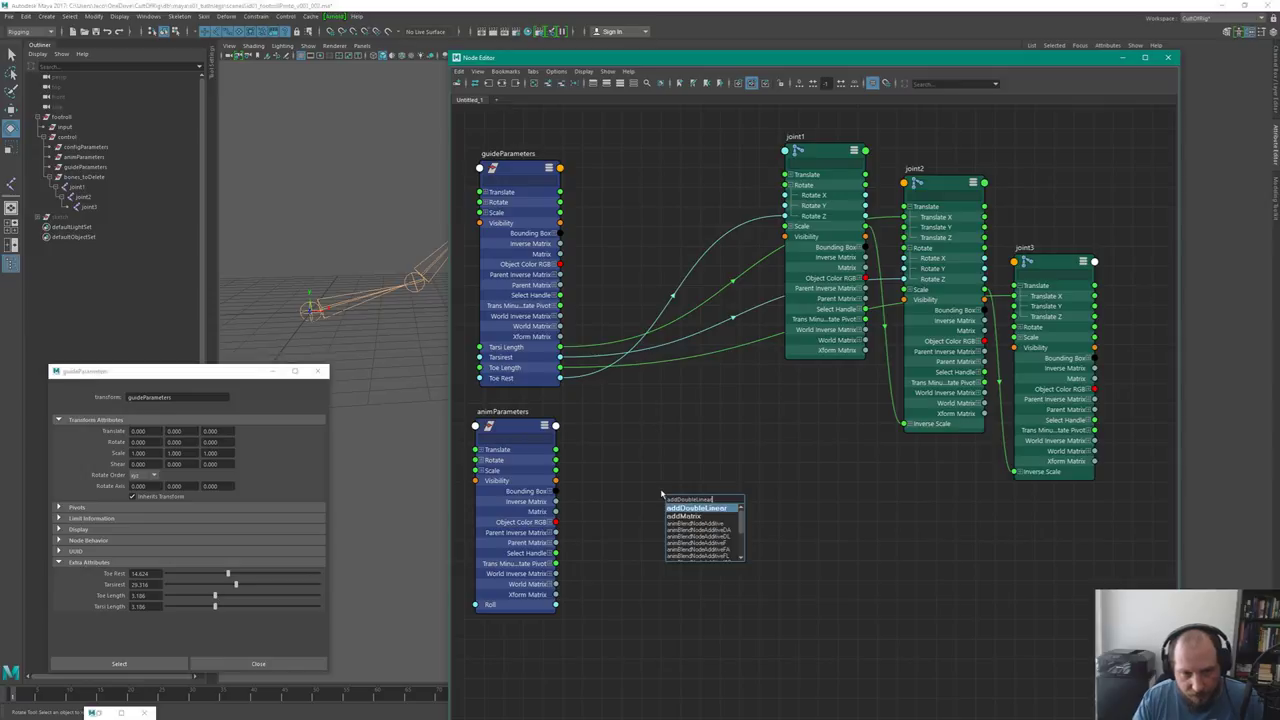
key("Return")
key("3")
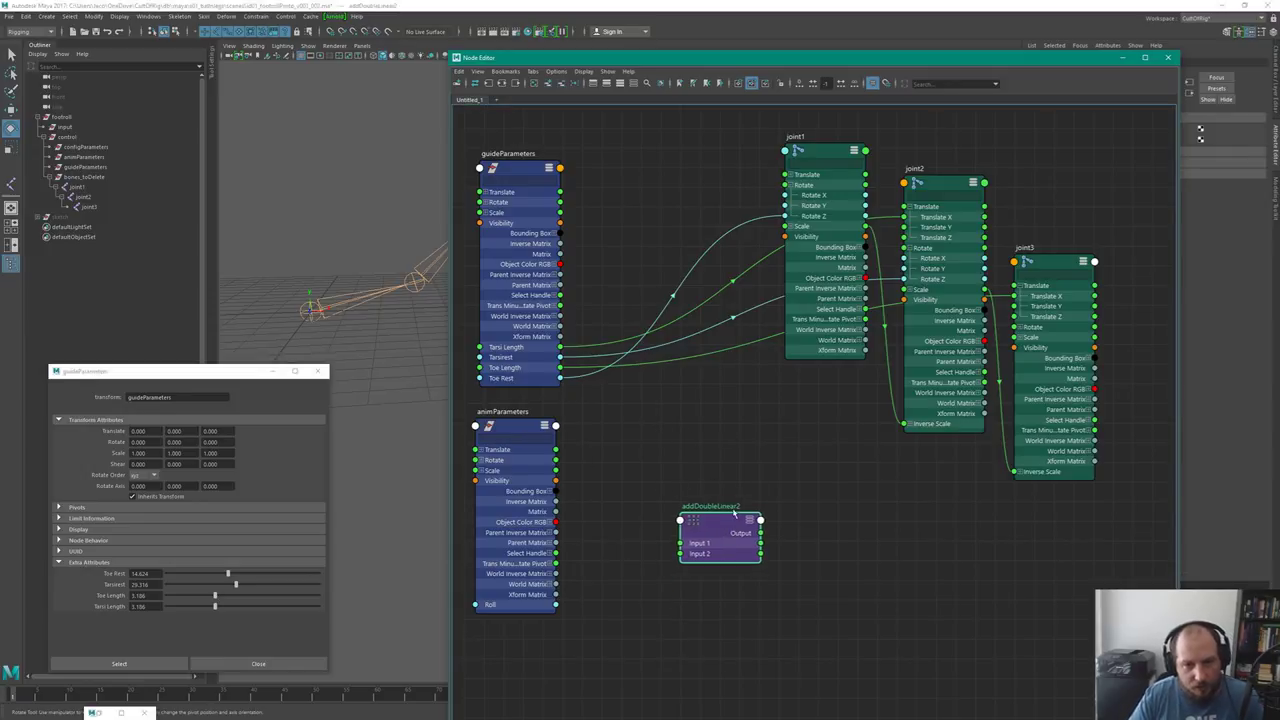
left_click_drag(720, 530, 737, 463)
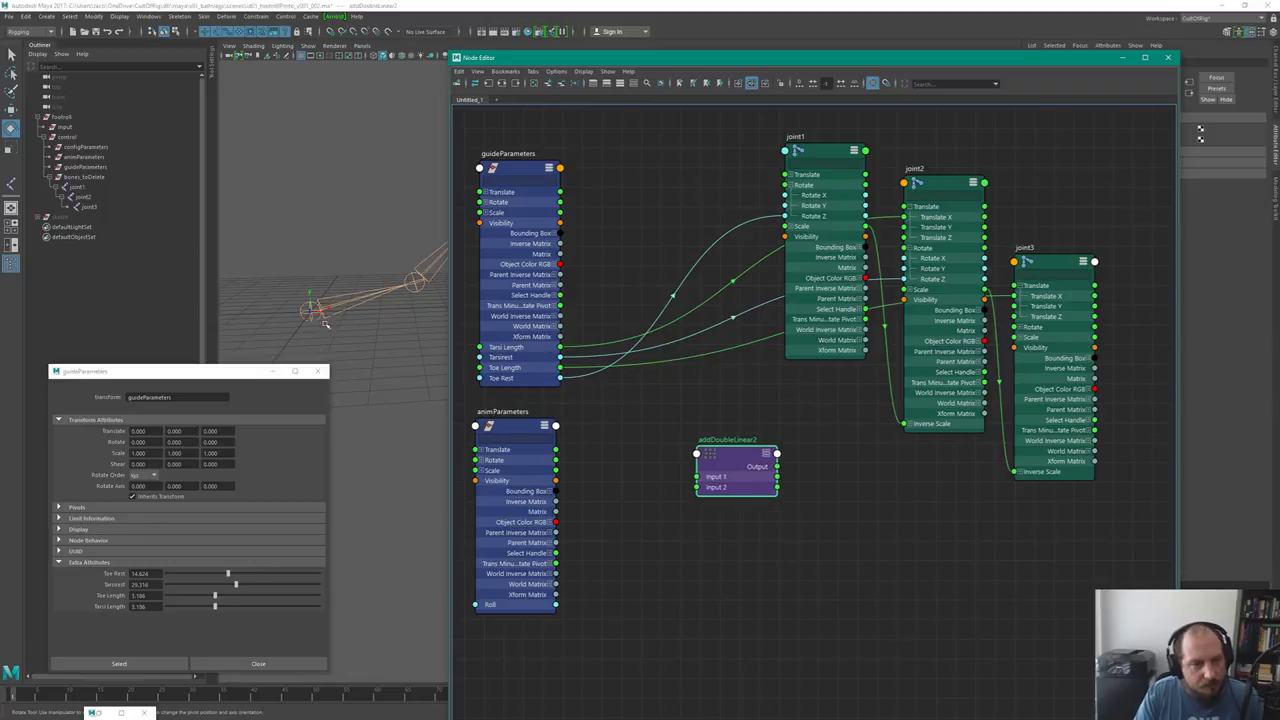
left_click(428, 258)
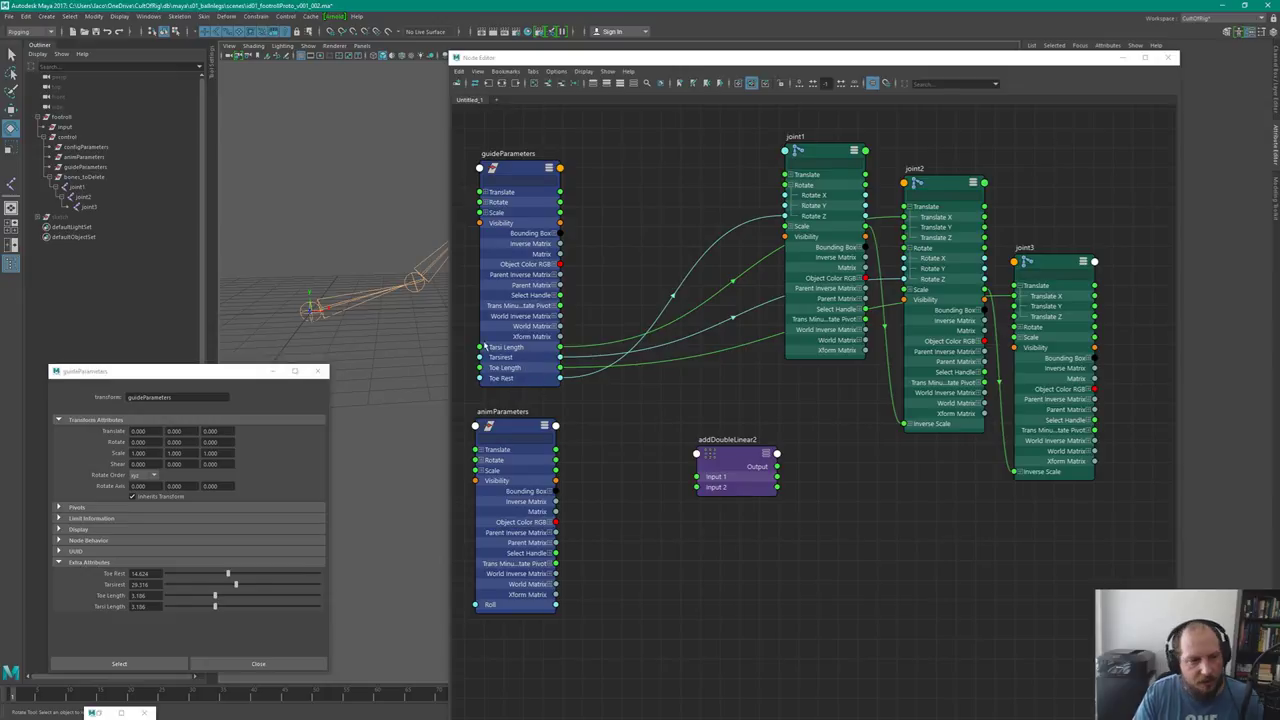
Connect animParameters' Roll to Input 2 and guideParameters' Tarsirest to Input 1 of the addDoubleLinear node
left_click_drag(521, 432, 530, 429)
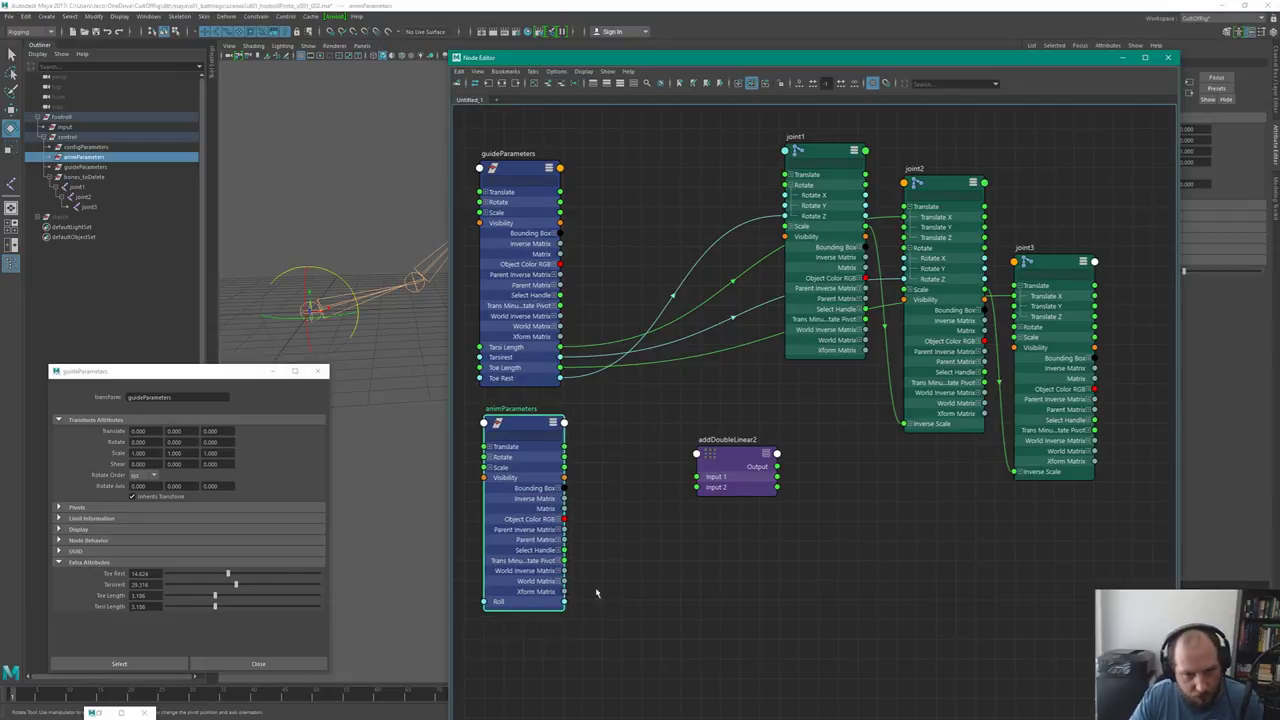
left_click_drag(565, 605, 986, 705)
left_click_drag(932, 663, 790, 573)
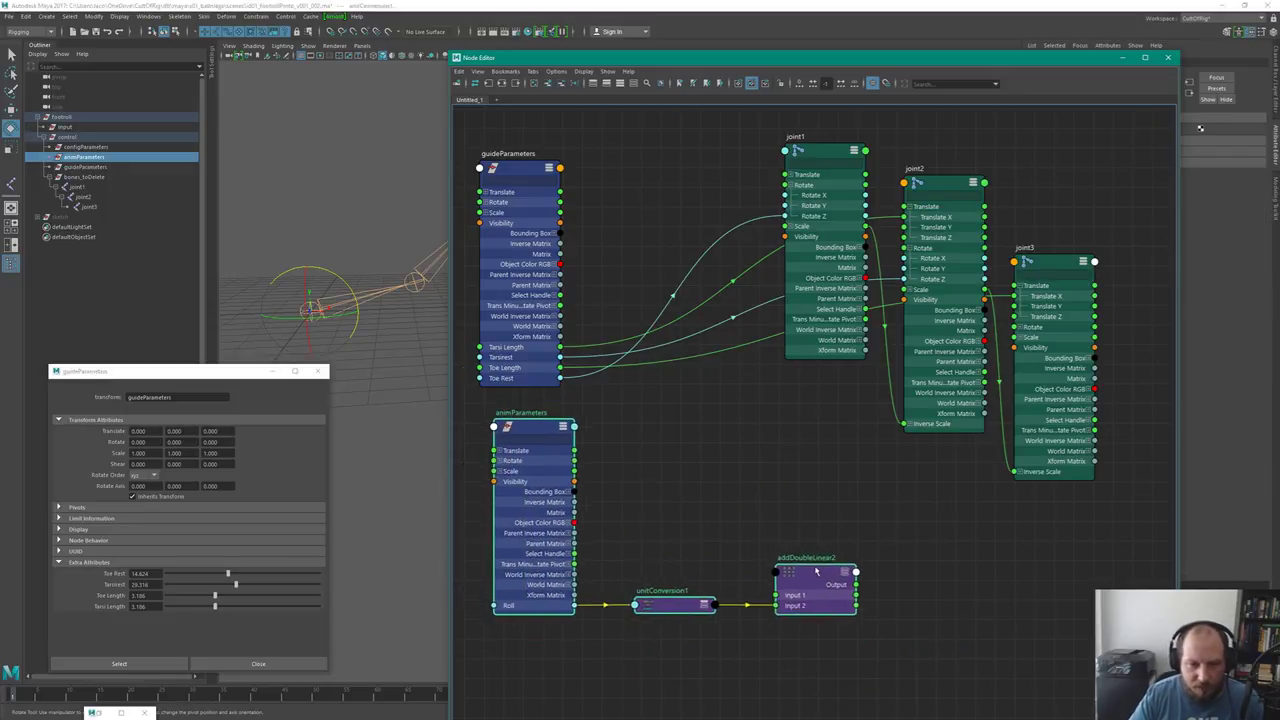
left_click(688, 340)
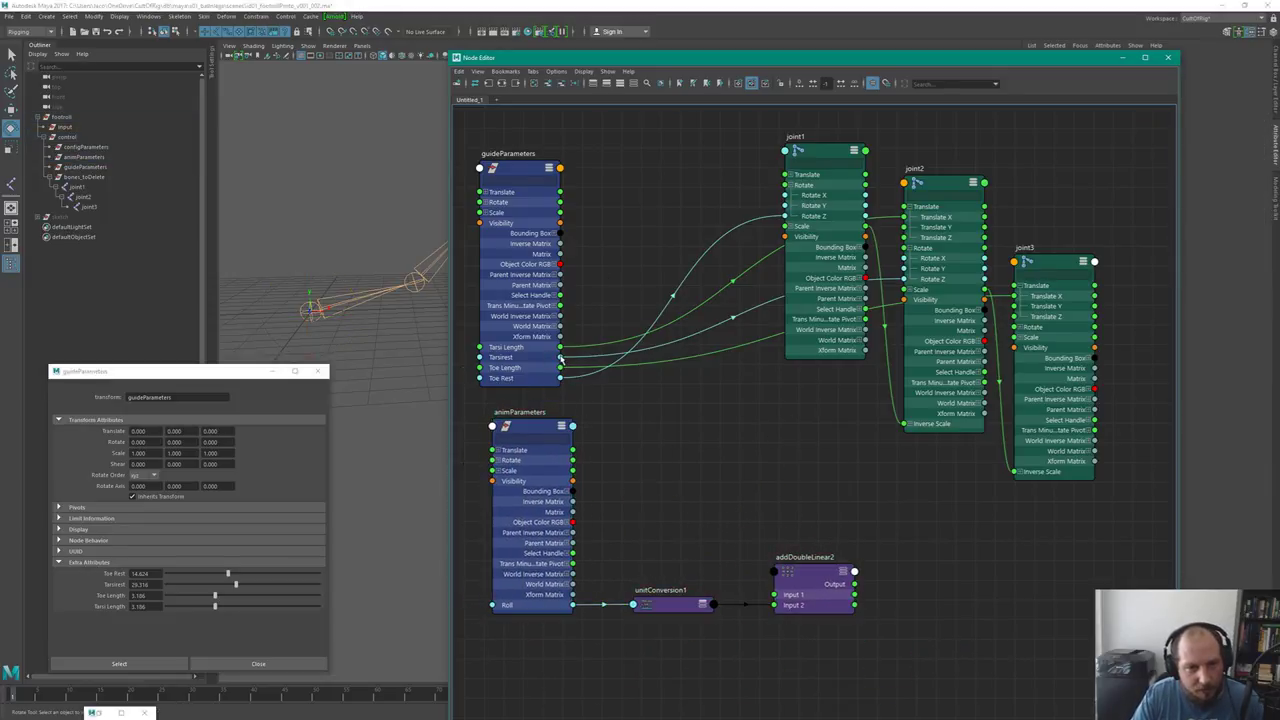
left_click_drag(560, 357, 777, 594)
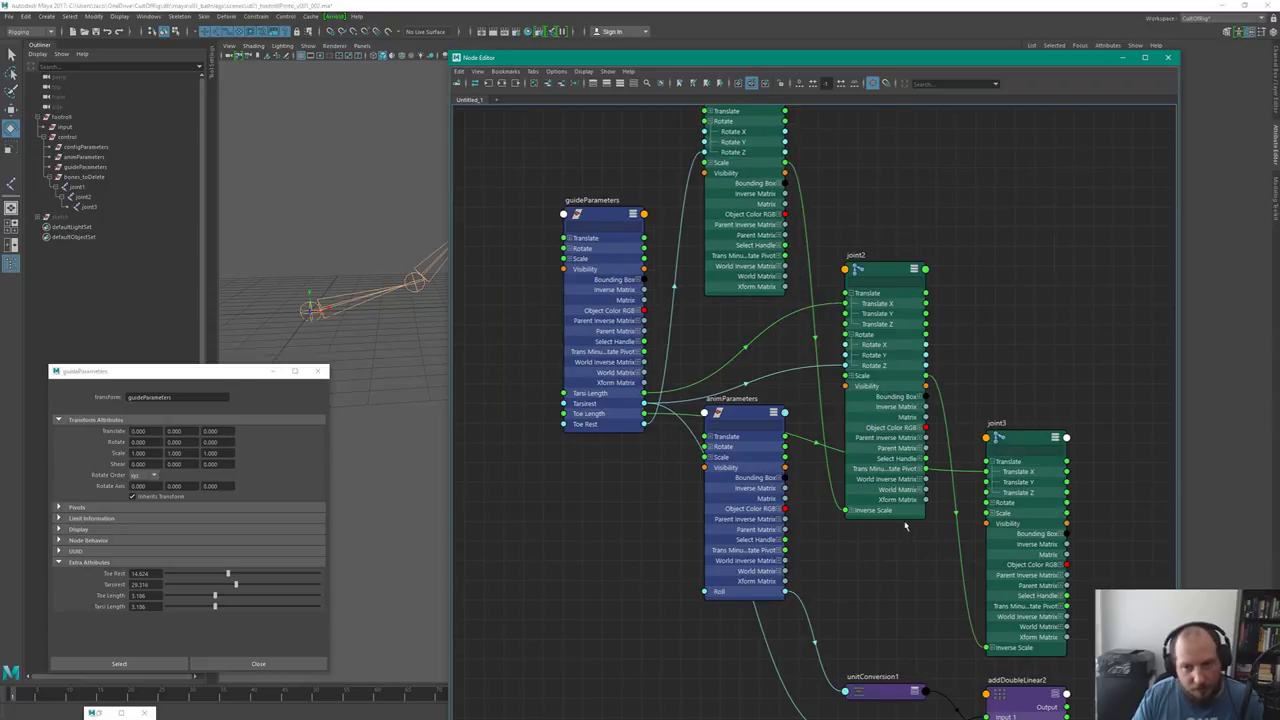
Move the animParameters node clear of guideParameters and place the addDoubleLinear node with its unit conversion nodes beside it
middle_click_drag(905, 525, 862, 450, "alt")
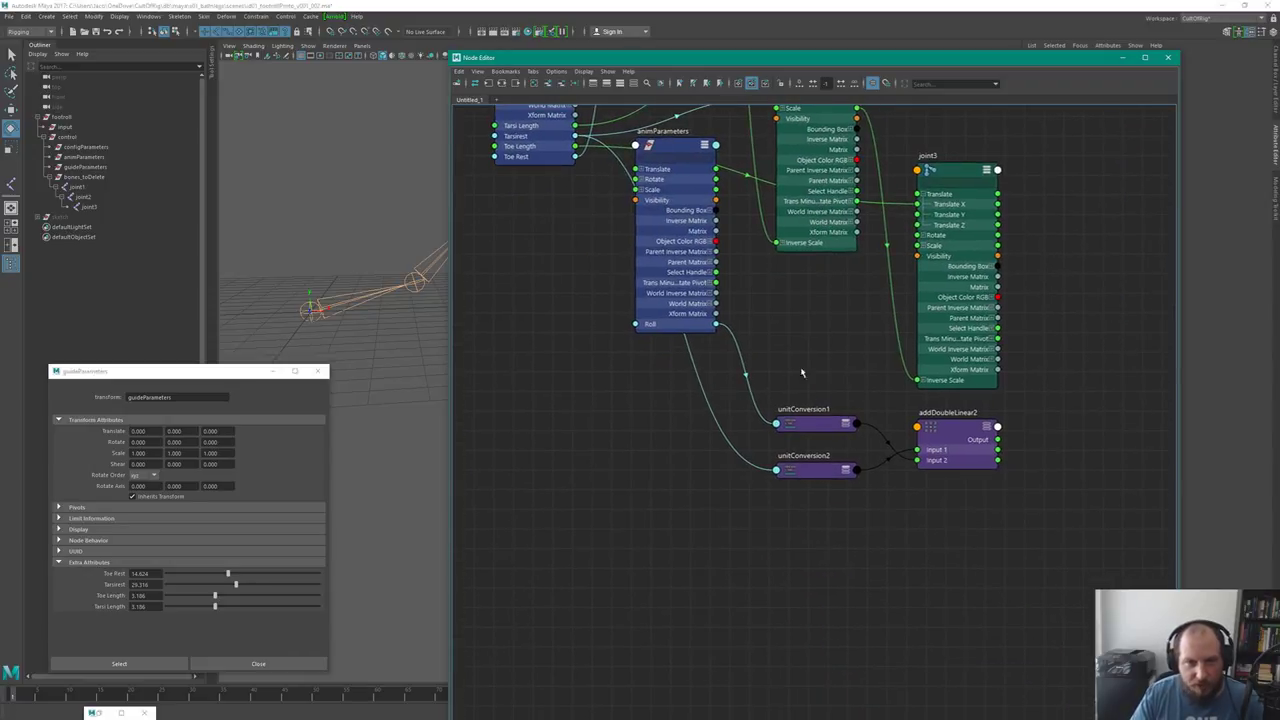
left_click_drag(657, 148, 501, 258)
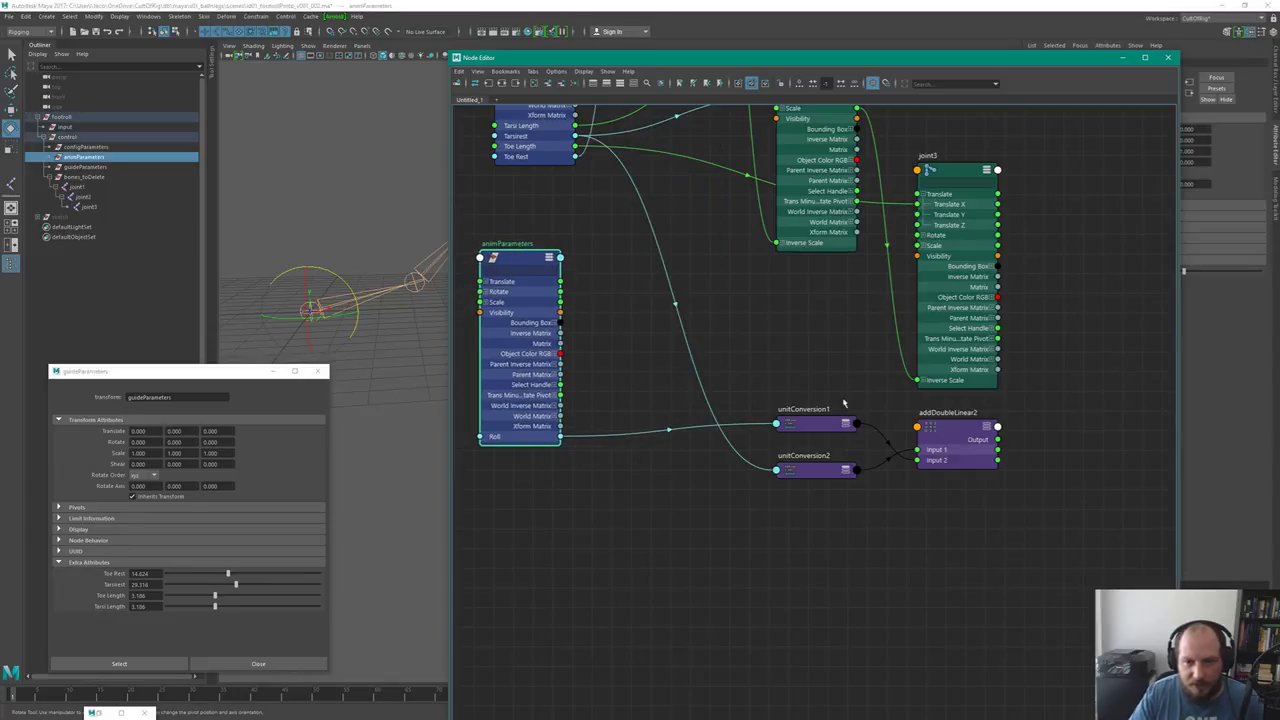
left_click_drag(790, 372, 970, 534)
left_click(955, 382, "ctrl")
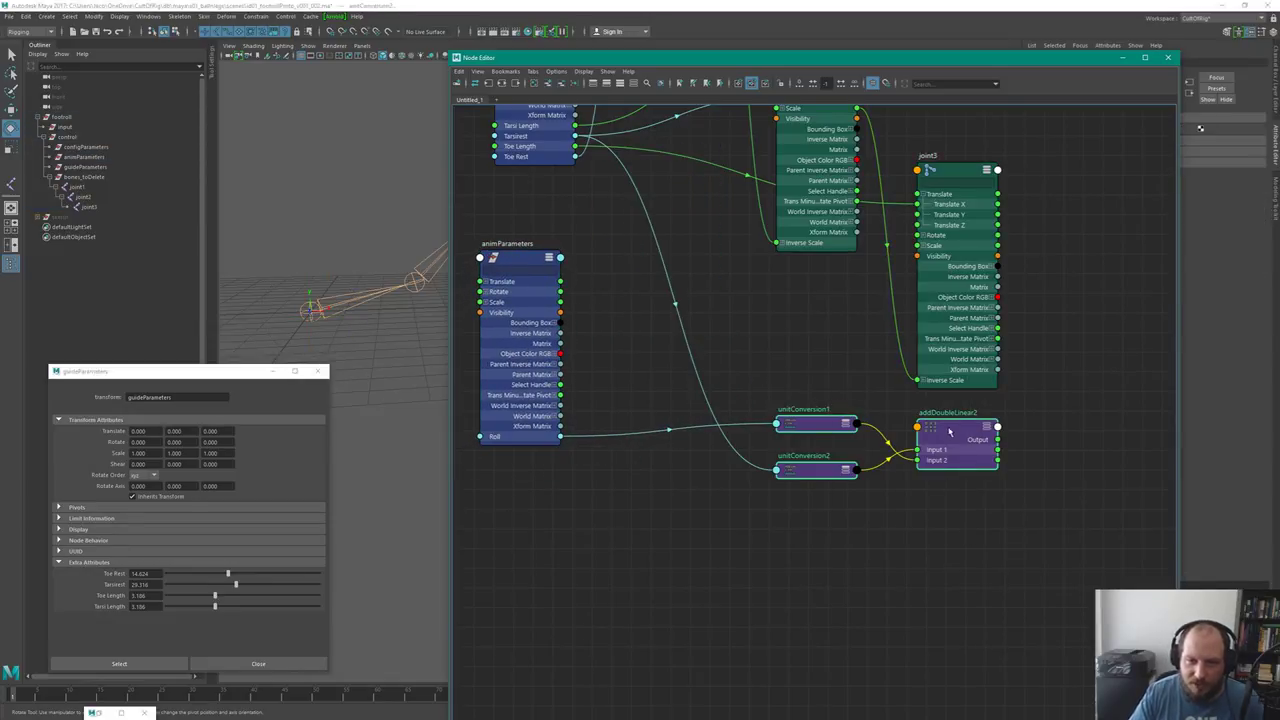
left_click_drag(833, 426, 677, 476)
mouse_move(660, 386)
left_mouse_down()
mouse_move(658, 336)
mouse_move(654, 369)
mouse_move(668, 368)
left_mouse_up()
scroll(829, 305, "down", 5)
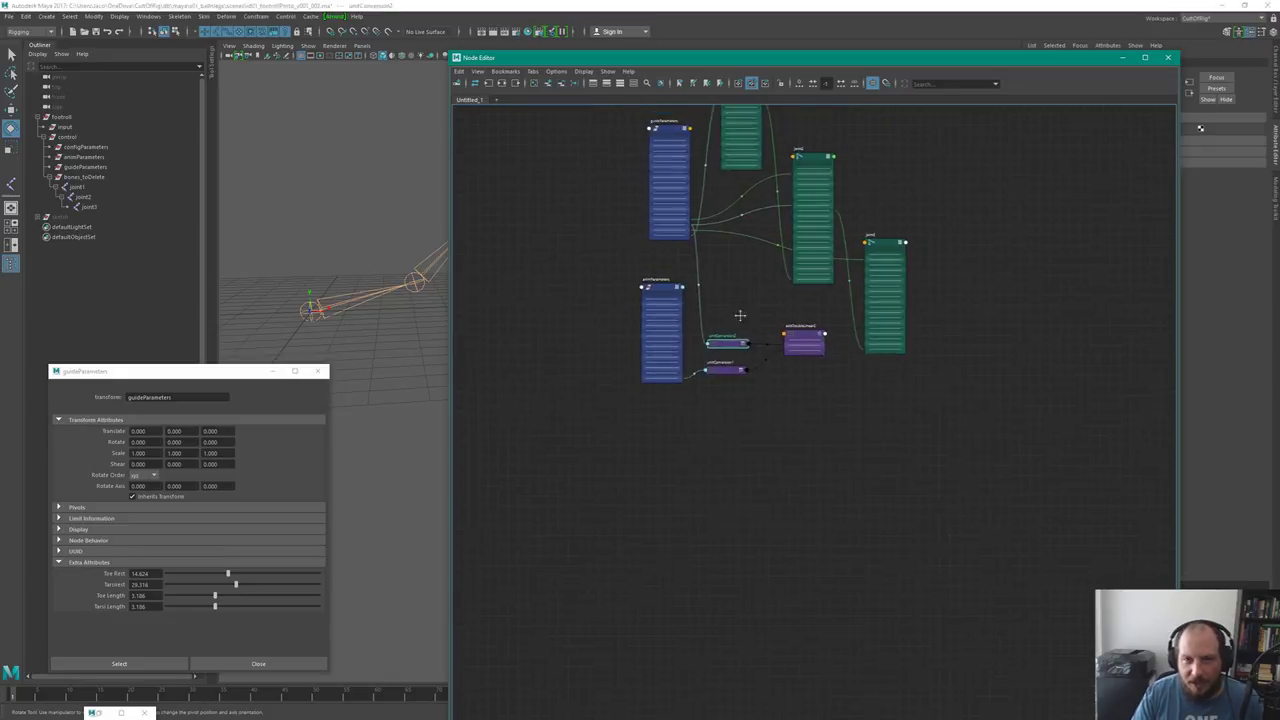
Move the three joint nodes farther from the parameter nodes, then spread joint1 apart from joint2 and joint3
left_click_drag(702, 150, 880, 371)
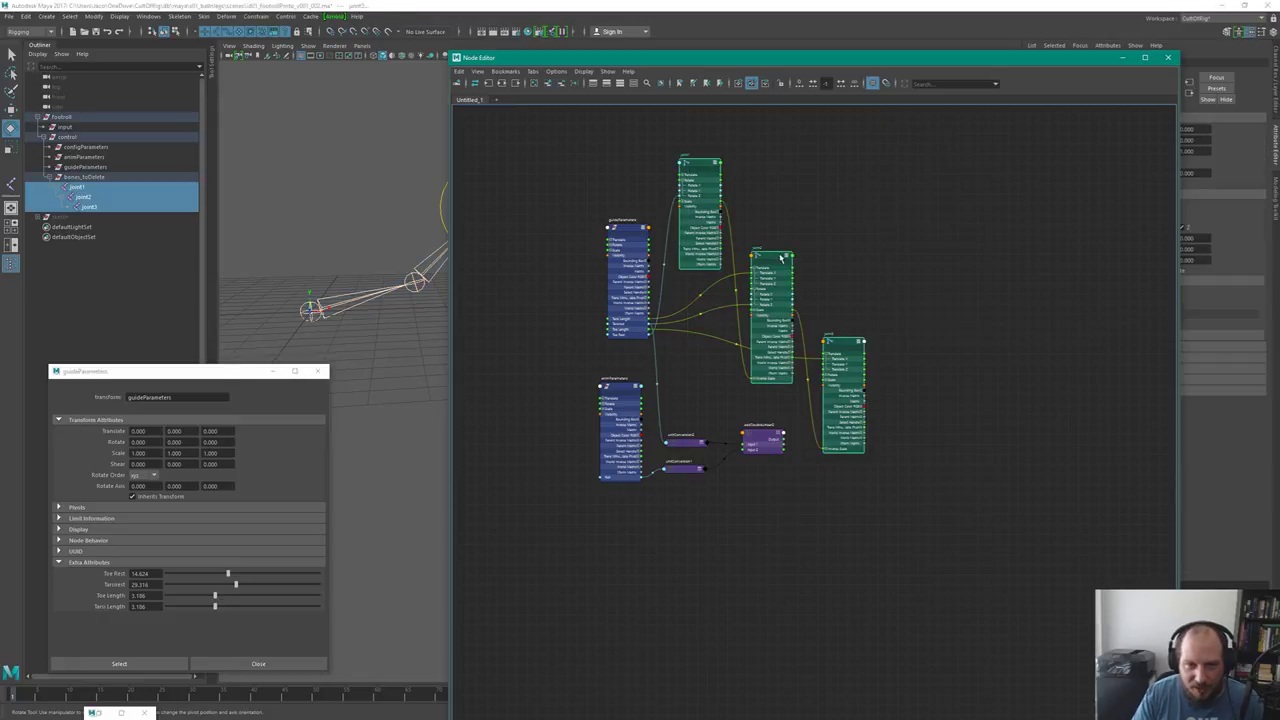
left_click_drag(778, 262, 838, 280)
left_click_drag(848, 166, 872, 208)
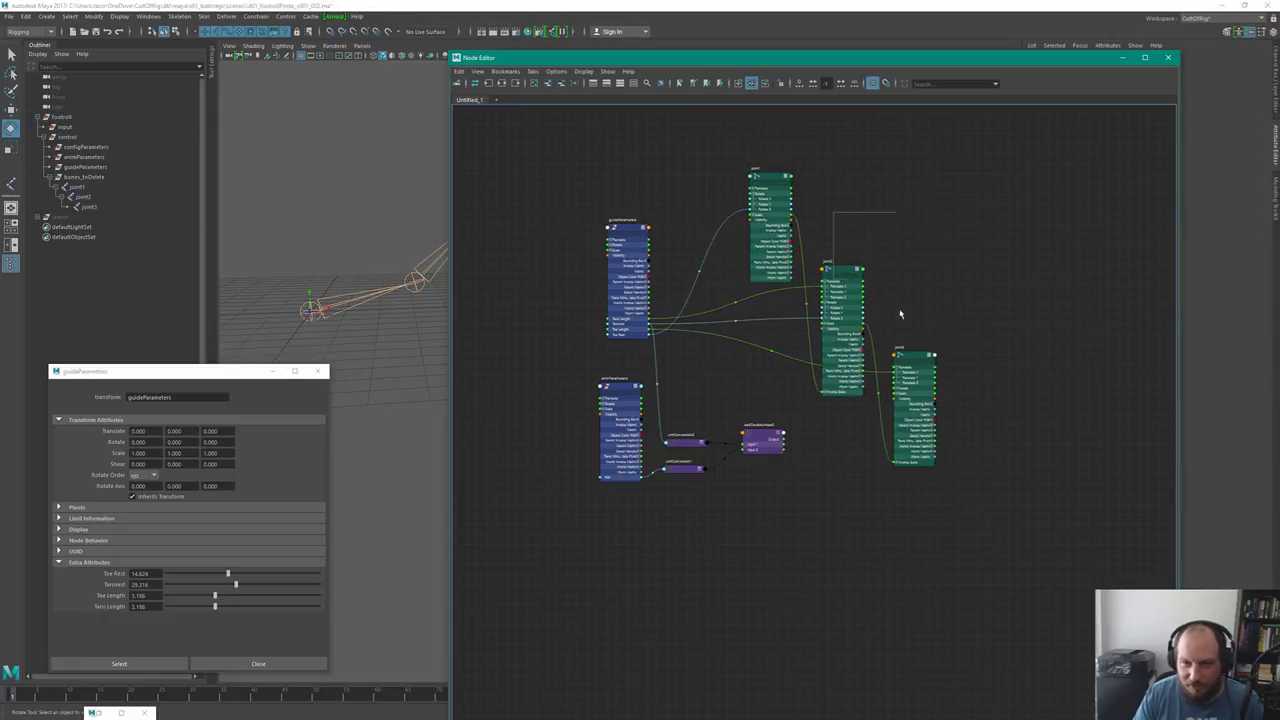
left_click_drag(903, 320, 858, 372)
left_click_drag(846, 277, 864, 276)
left_click_drag(775, 190, 763, 190)
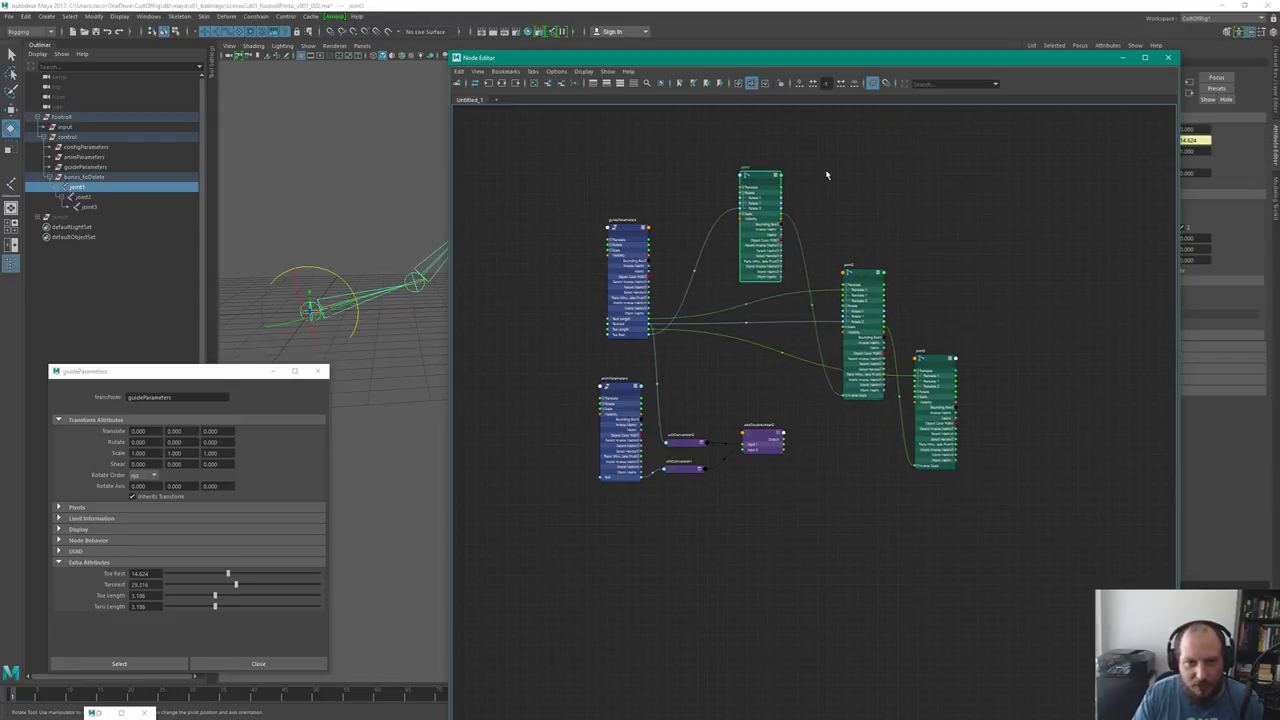
Line up addDoubleLinear2 and unitConversion2 more neatly, and shift the Node Editor window to uncover the joint chain in the viewport
scroll(838, 174, "up", 3)
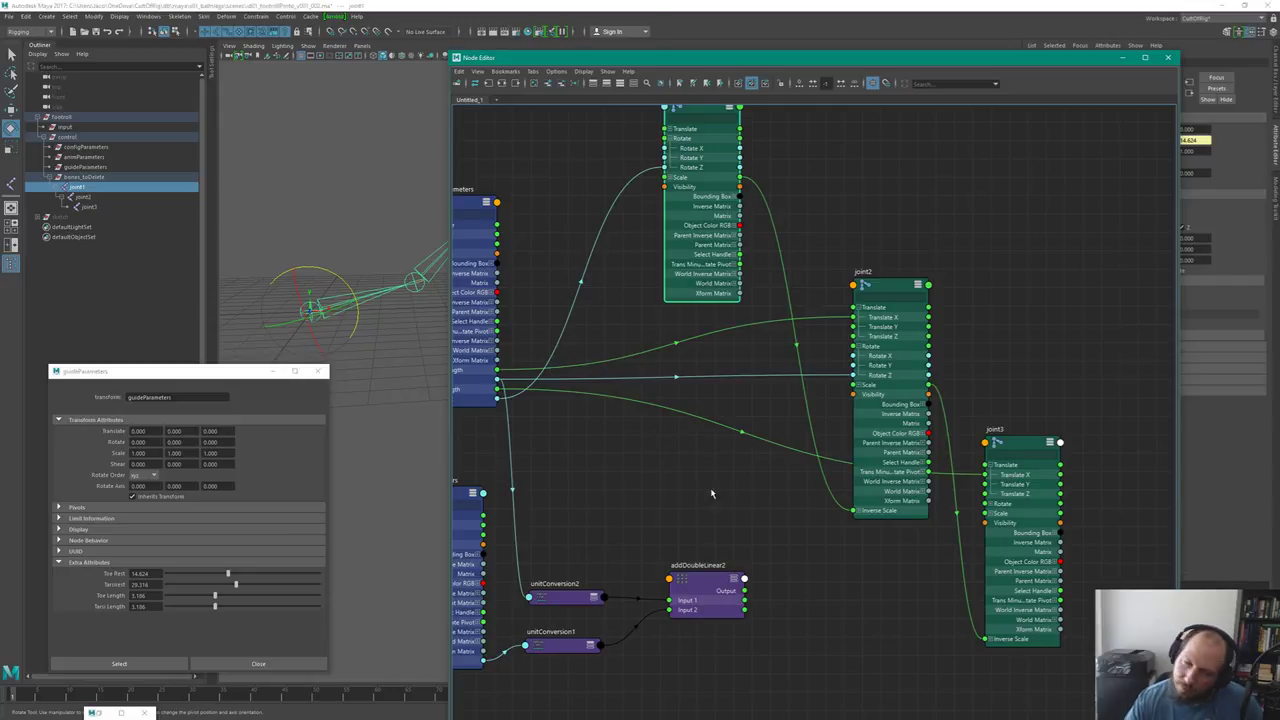
left_click_drag(700, 582, 683, 525)
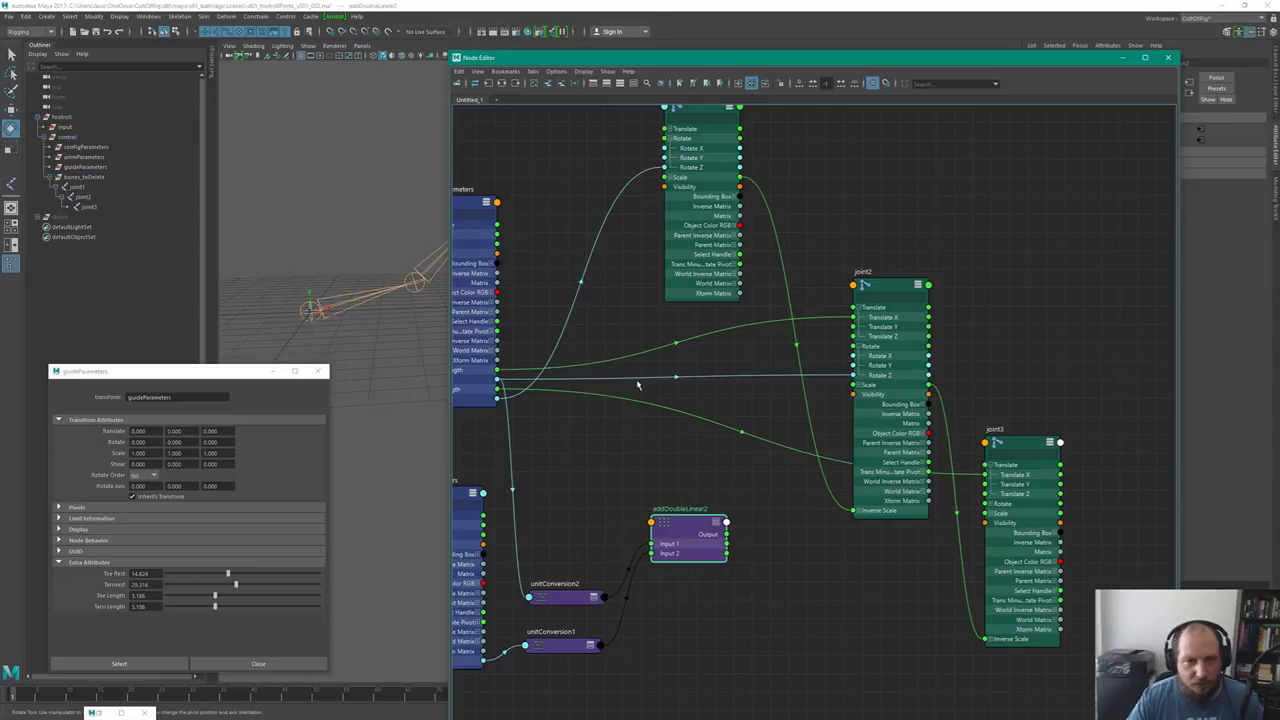
left_click_drag(729, 62, 809, 39)
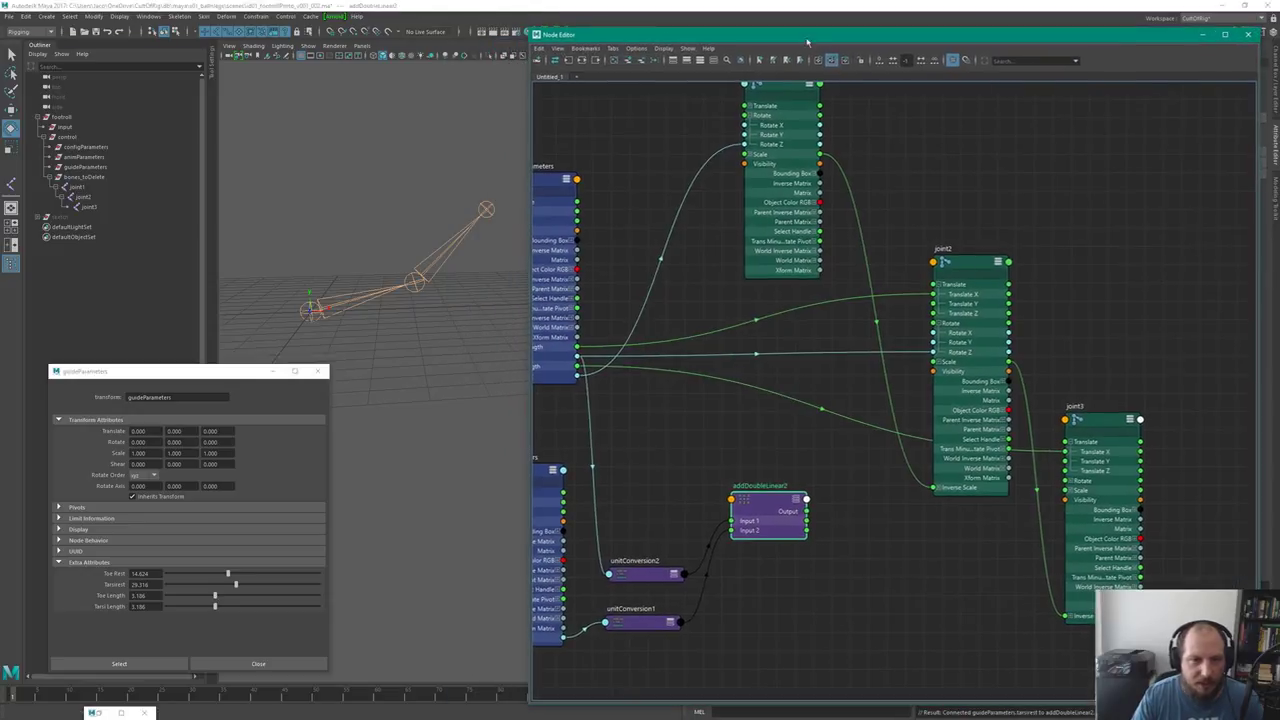
left_click_drag(640, 573, 641, 553)
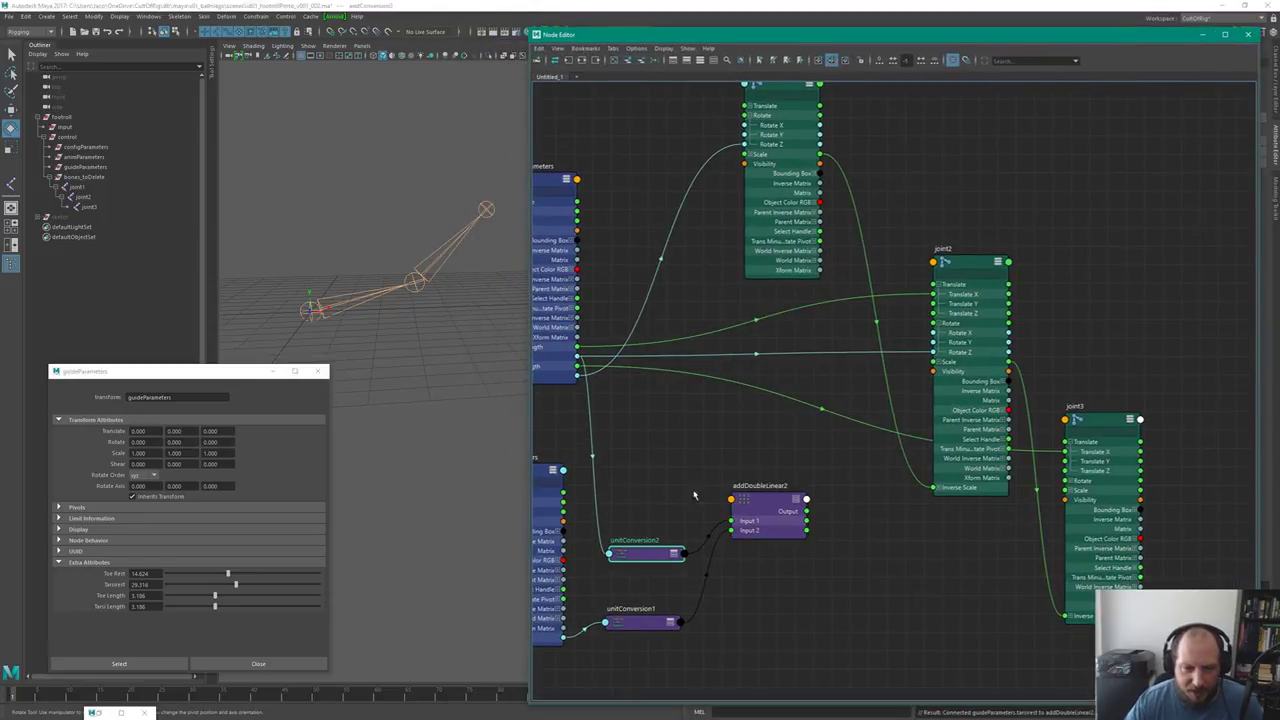
left_click_drag(757, 494, 765, 509)
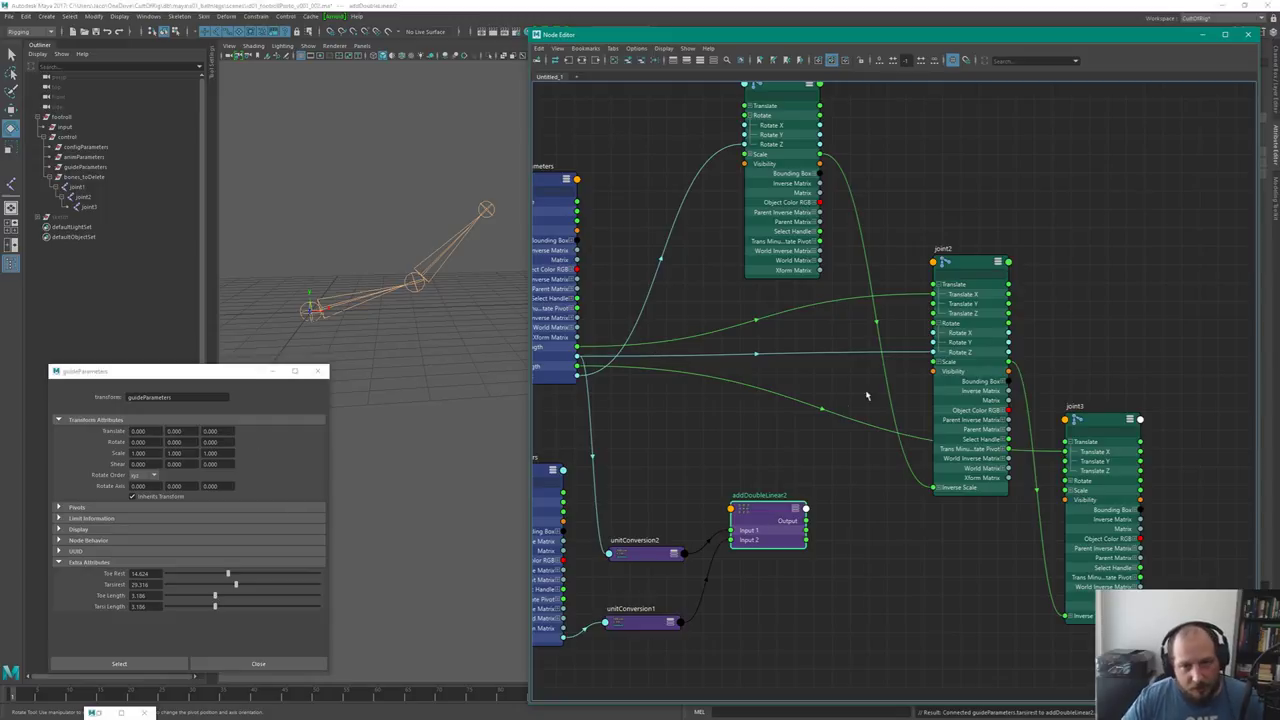
Try rotating joint2 by hand in the viewport, and undo the rotation
left_click(945, 345)
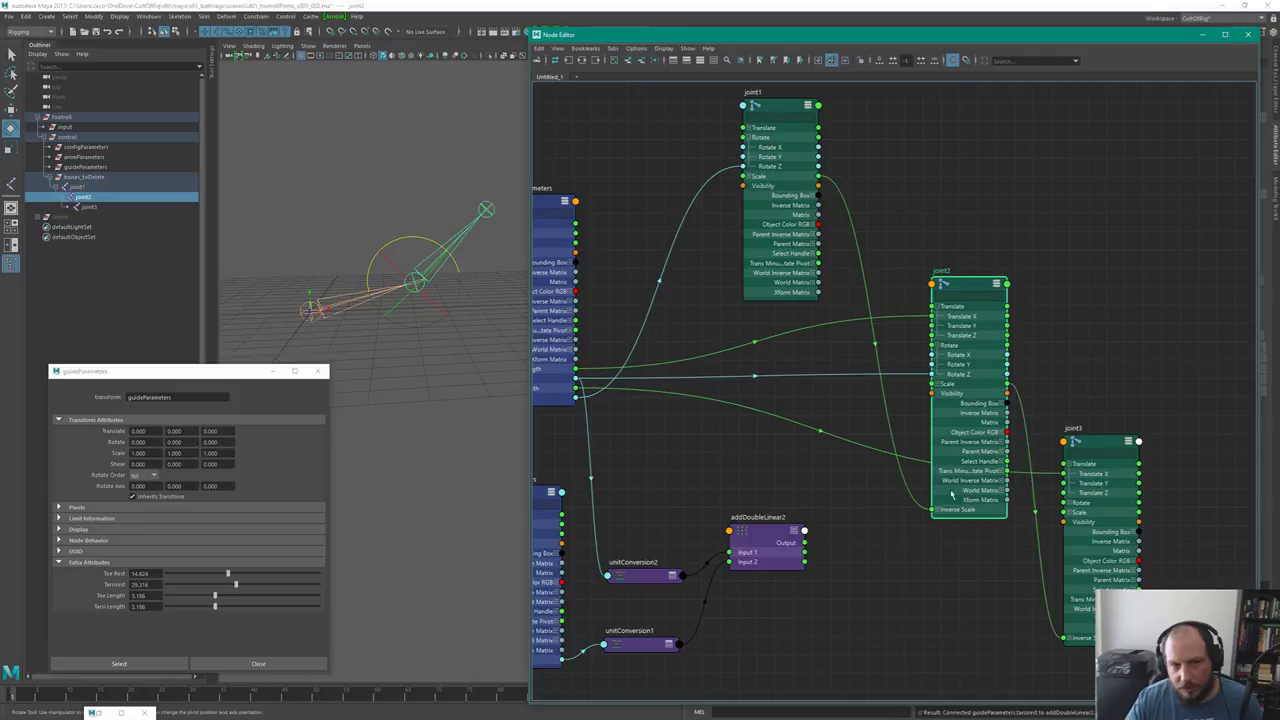
left_click(420, 244)
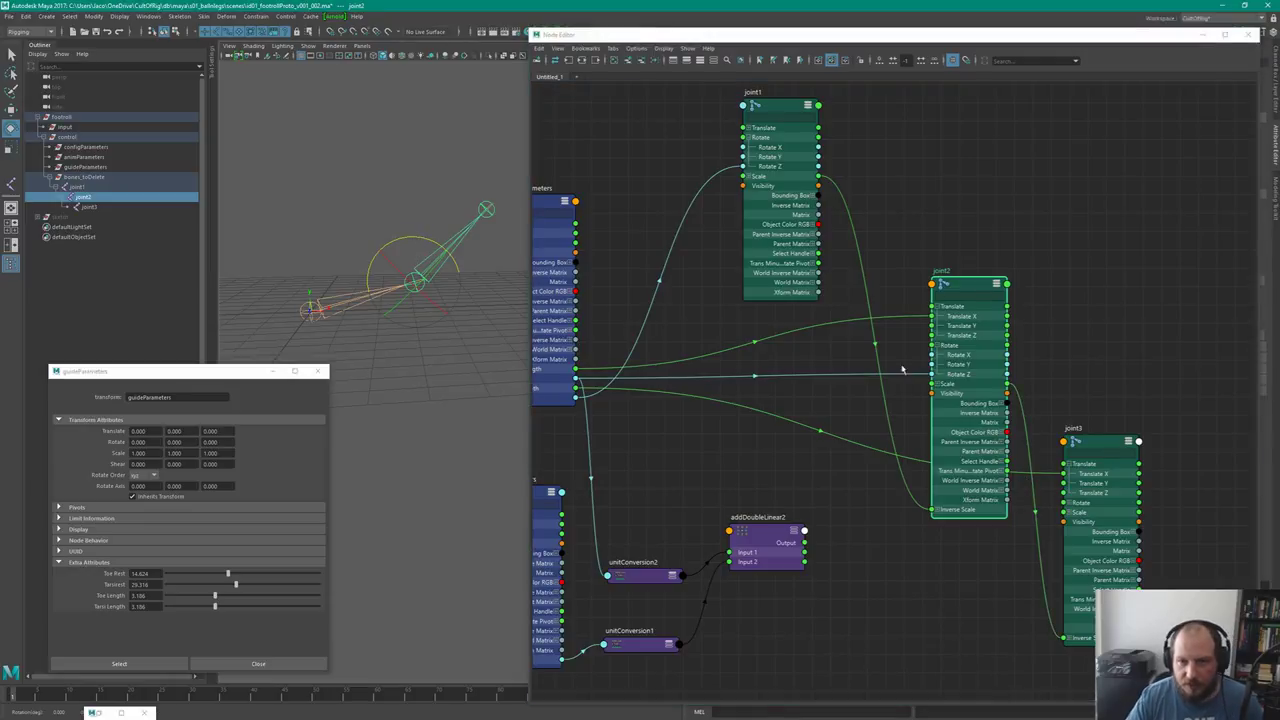
left_click_drag(421, 239, 393, 236)
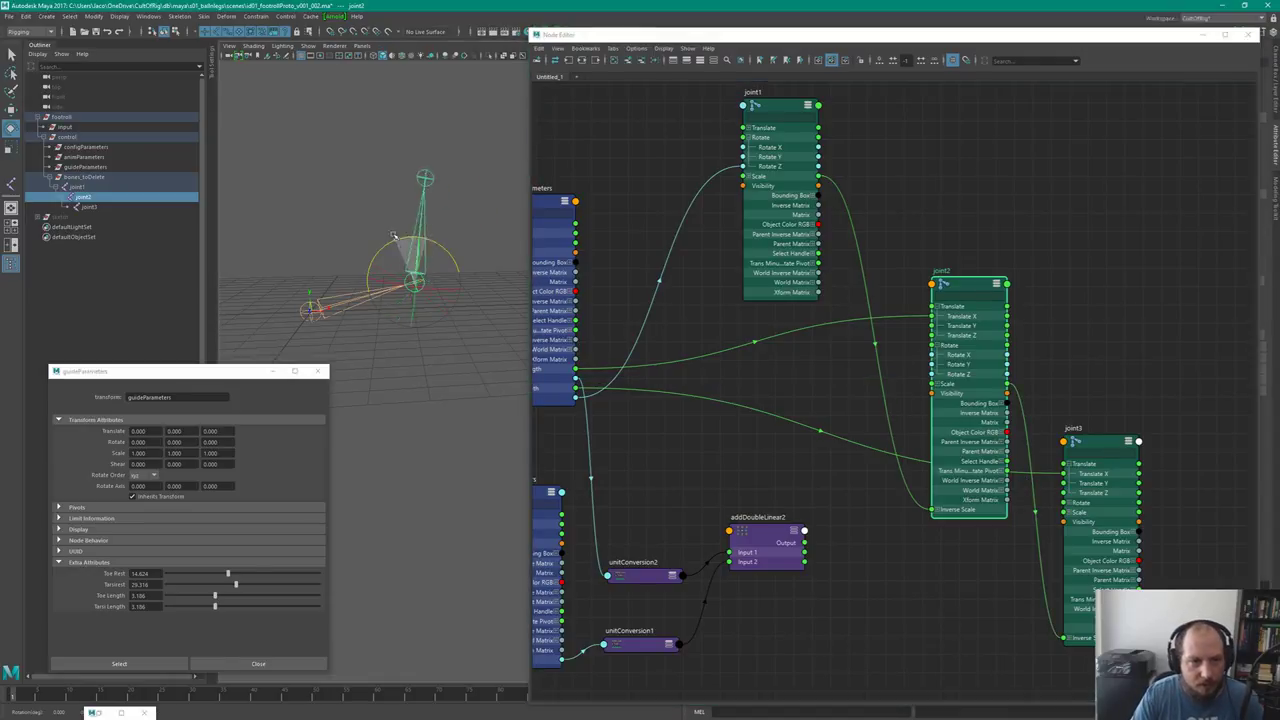
key("ctrl+z")
Connect the Output of addDoubleLinear2 to joint2's Rotate Z in place of the direct Tarsirest connection
left_click_drag(804, 543, 931, 374)
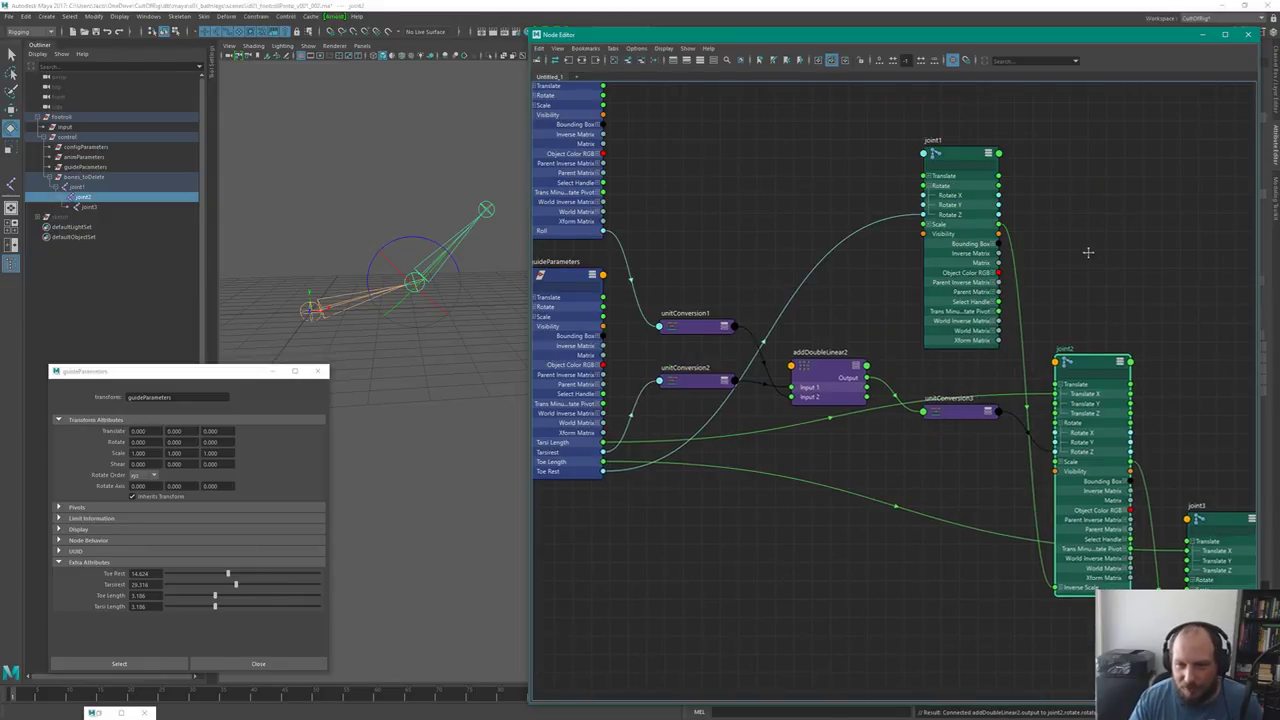
scroll(1088, 252, "down", 3)
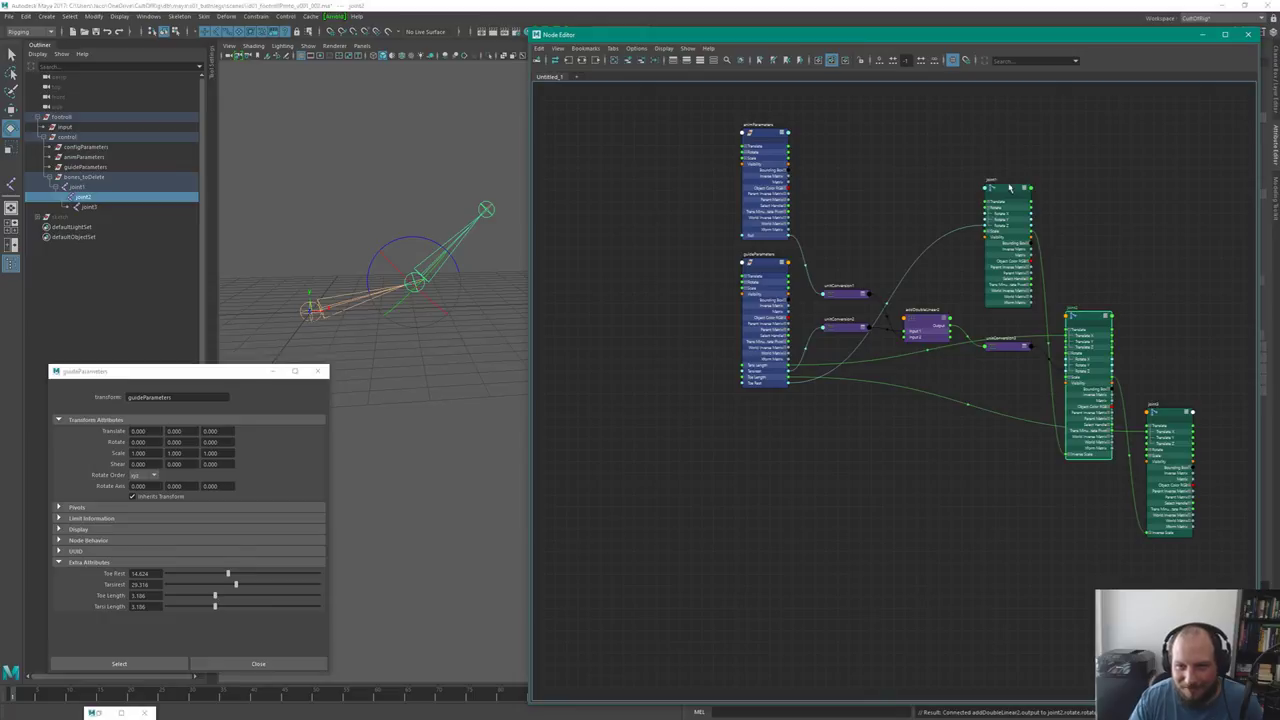
Arrange the joint nodes in a row above the addDoubleLinear2 node, and tidy the unit conversion nodes around it
left_click_drag(1010, 186, 878, 104)
left_click_drag(1092, 313, 982, 128)
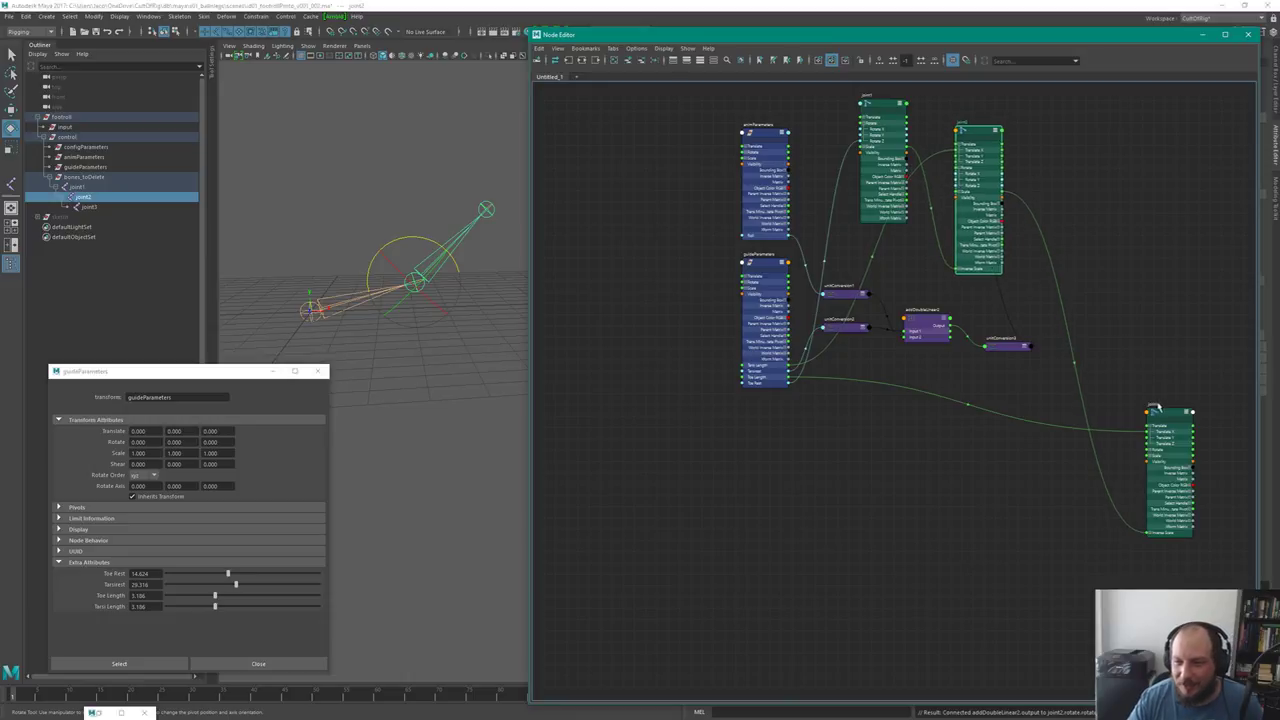
left_click_drag(1155, 408, 1117, 130)
left_click_drag(992, 135, 1078, 137)
left_click_drag(1005, 345, 990, 319)
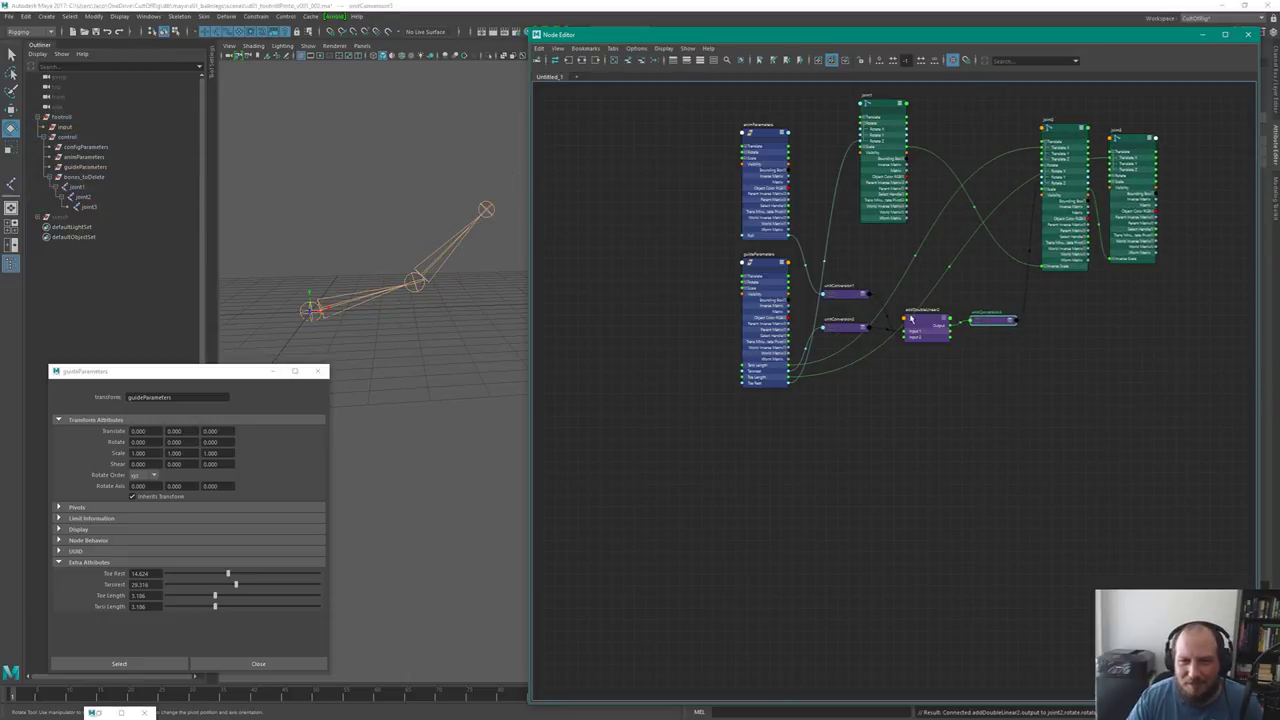
left_click_drag(847, 297, 858, 360)
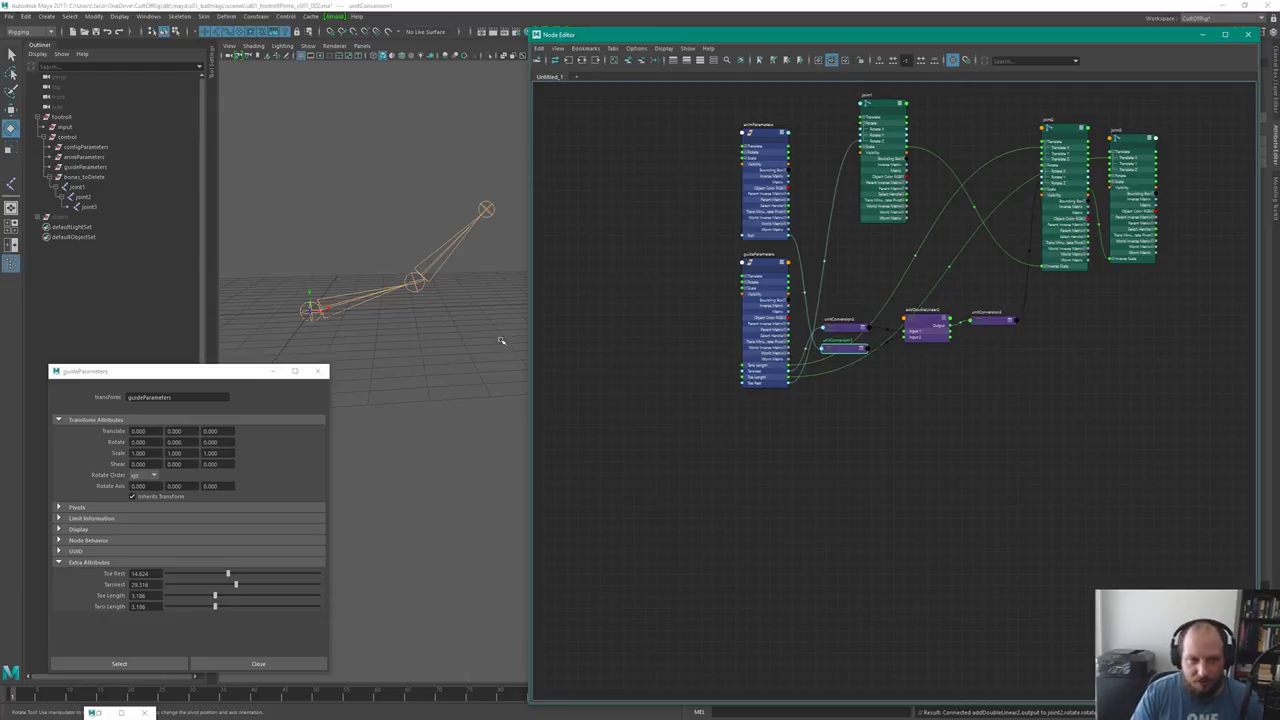
Shrink the Node Editor window to reveal more of the viewport, and move joint2 and joint3 closer to joint1
mouse_move(428, 337)
left_mouse_down("alt")
mouse_move(449, 343)
mouse_move(406, 343)
left_mouse_up("alt")
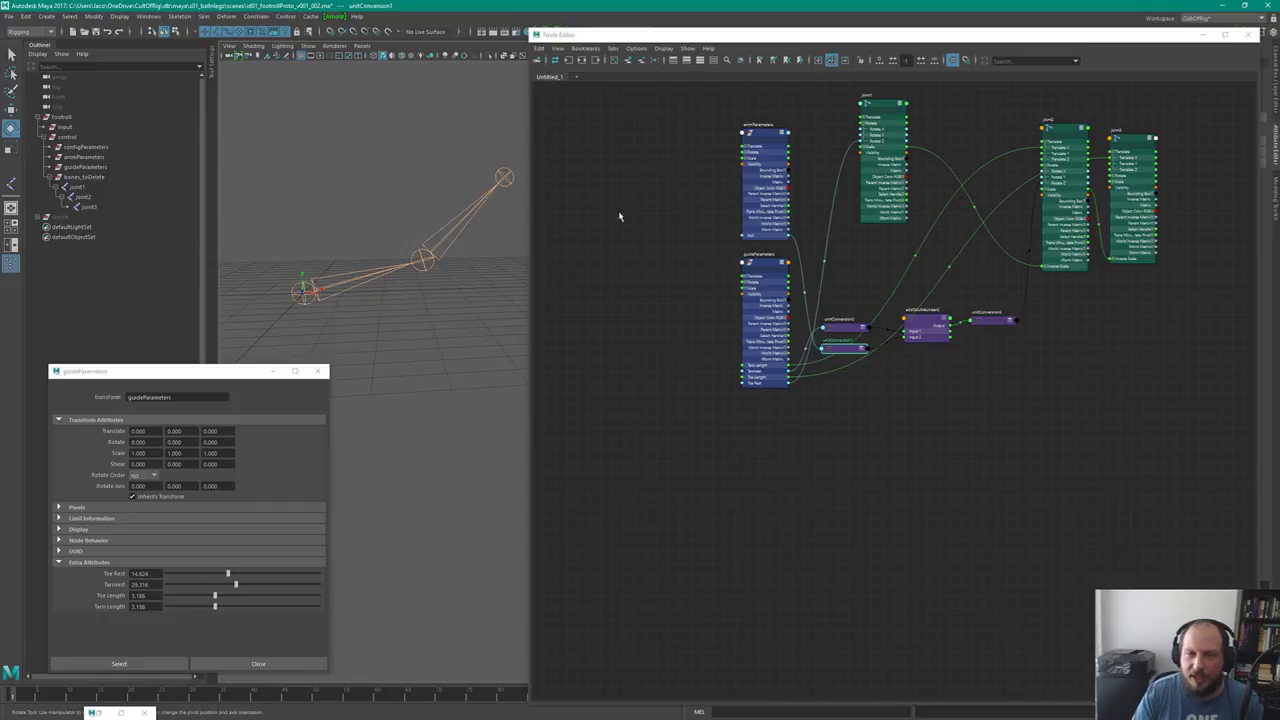
left_click_drag(530, 30, 710, 103)
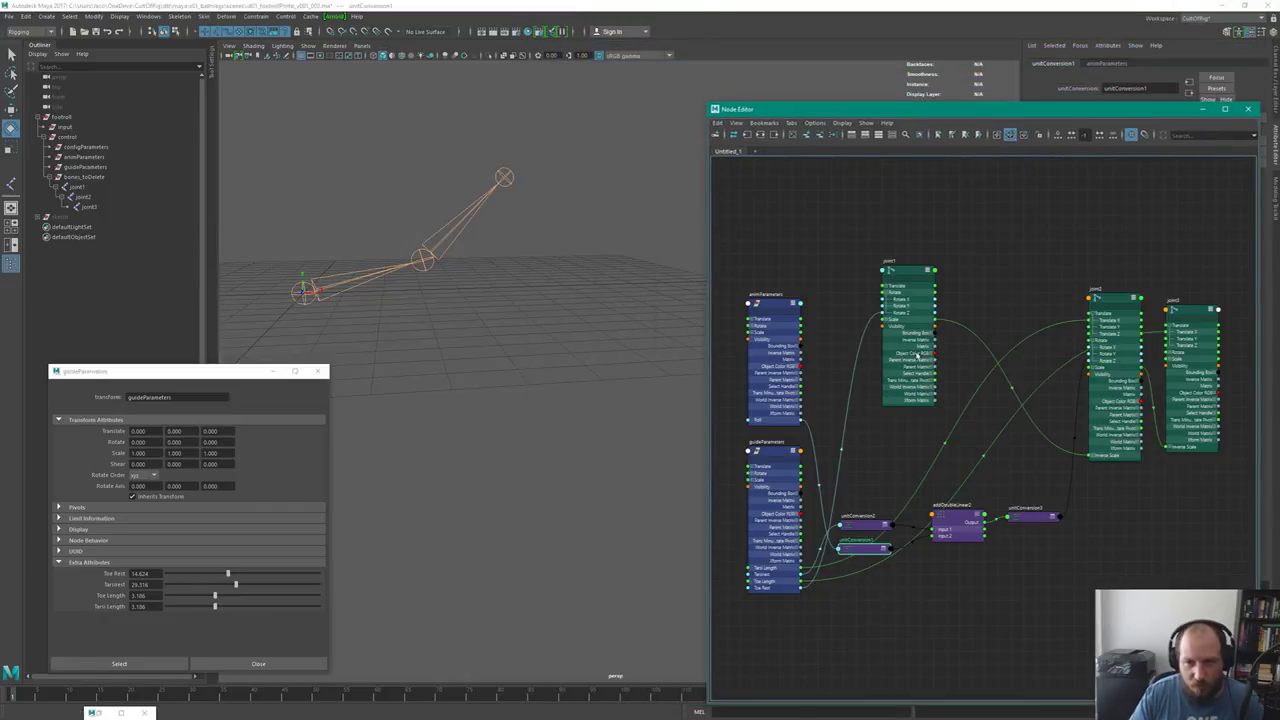
left_click_drag(997, 240, 1200, 335)
left_click_drag(1115, 330, 1005, 305)
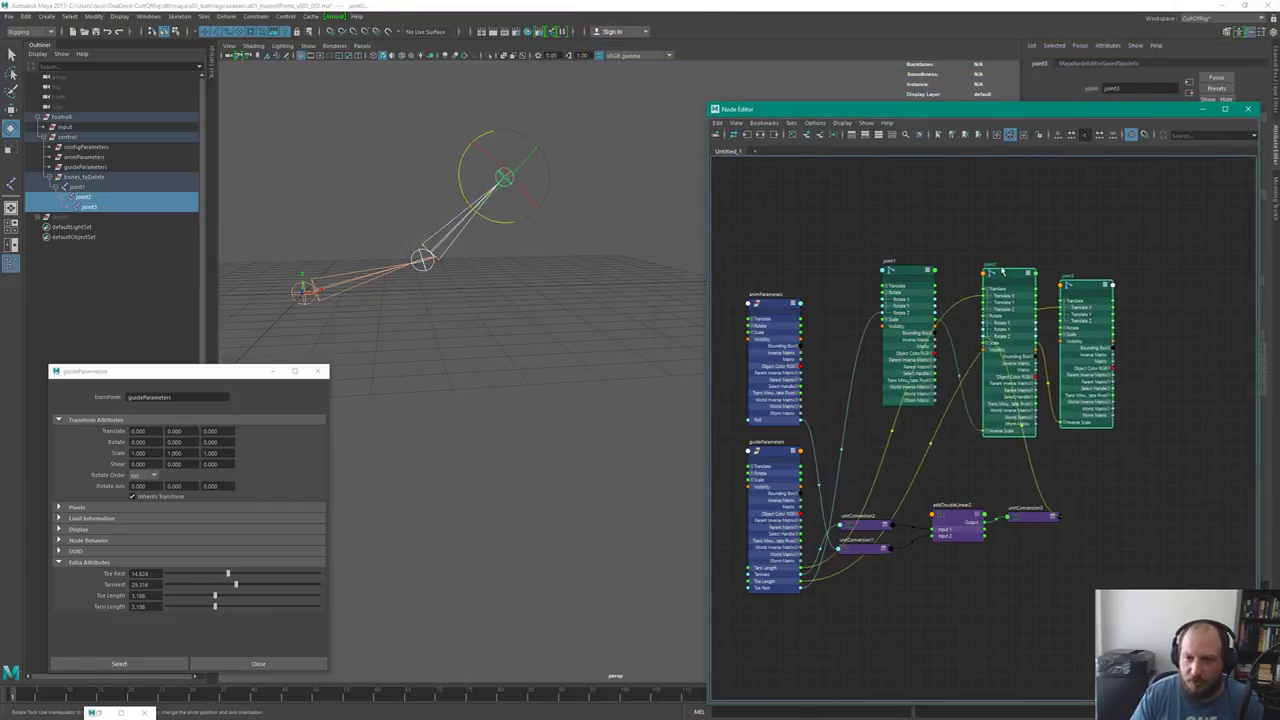
Stack guideParameters and its addition nodes under a raised animParameters, and spread joint1 apart from joint2 and joint3
left_click_drag(765, 292, 760, 198)
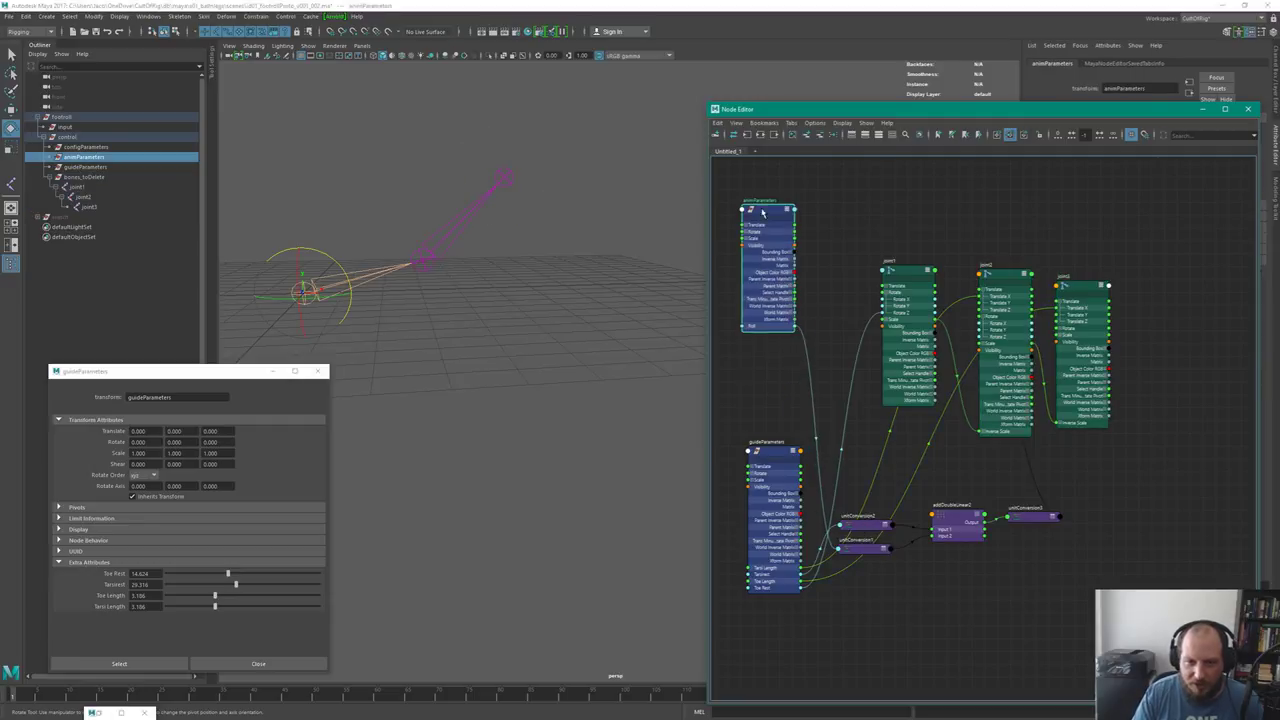
left_click_drag(766, 452, 850, 501)
left_click(1032, 517)
left_click_drag(1032, 517, 998, 484)
left_click(1008, 283)
left_click_drag(1008, 283, 1100, 278)
left_click(907, 269)
left_click_drag(907, 269, 908, 215)
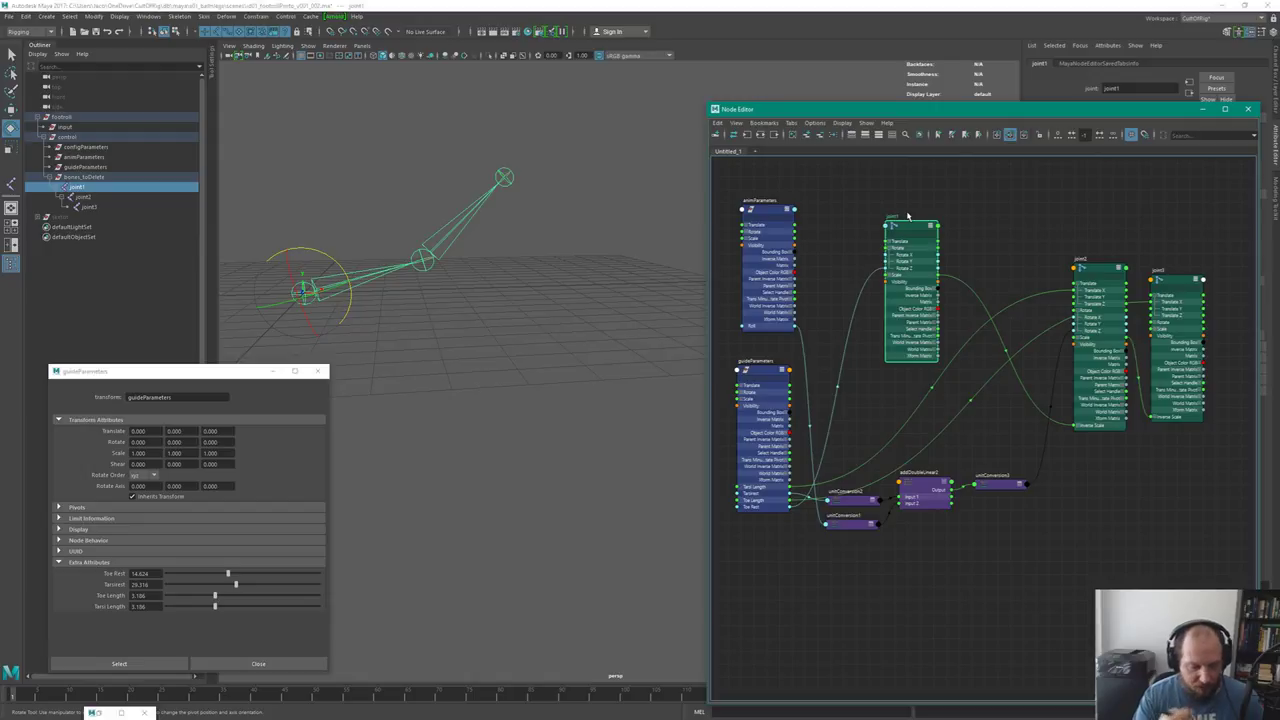
Reposition and shrink the Node Editor window so the joint chain and the Attribute Editor's transform values are uncovered
mouse_move(550, 352)
left_mouse_down("alt")
mouse_move(600, 365)
mouse_move(586, 371)
mouse_move(560, 336)
left_mouse_up("alt")
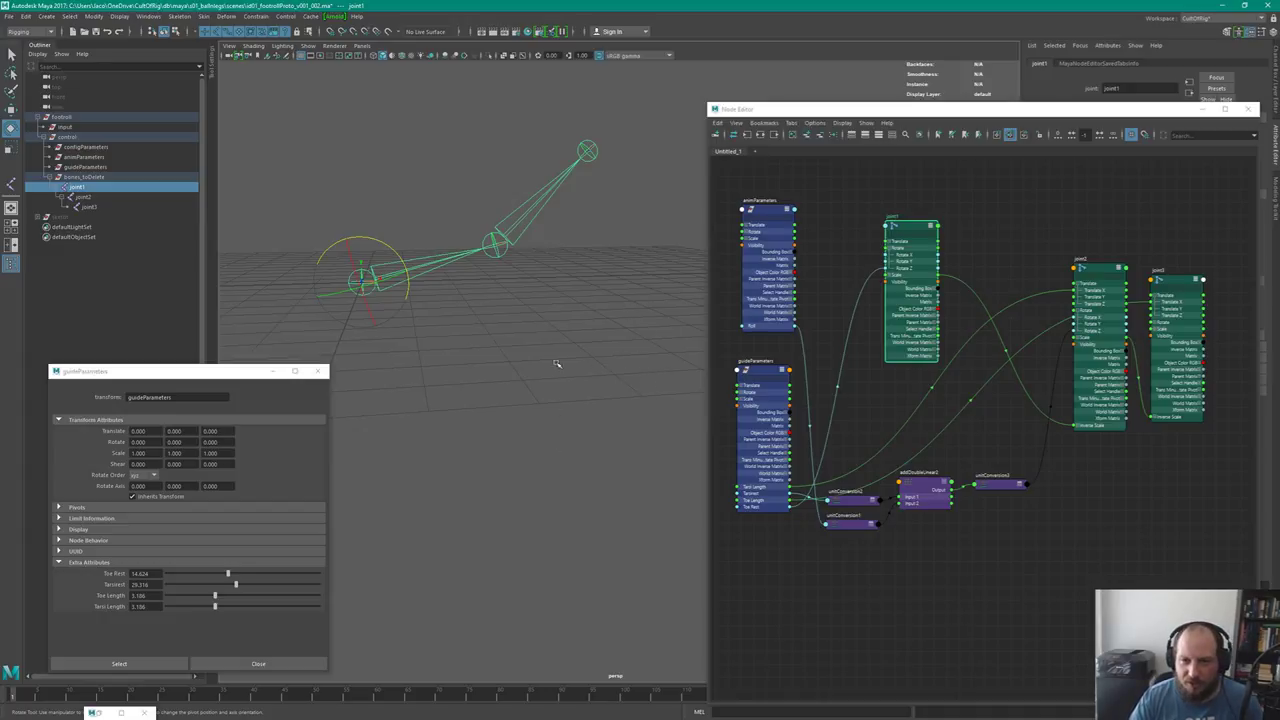
left_click_drag(1000, 108, 924, 93)
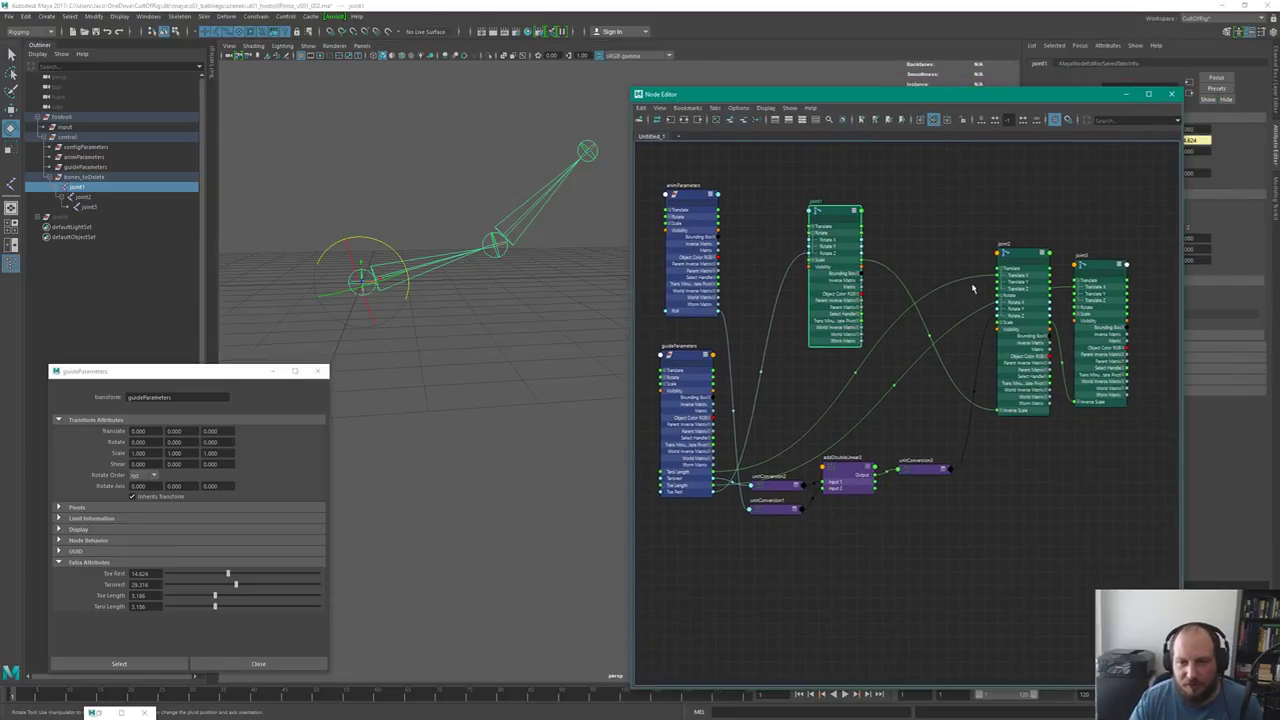
left_click_drag(1180, 94, 1095, 277)
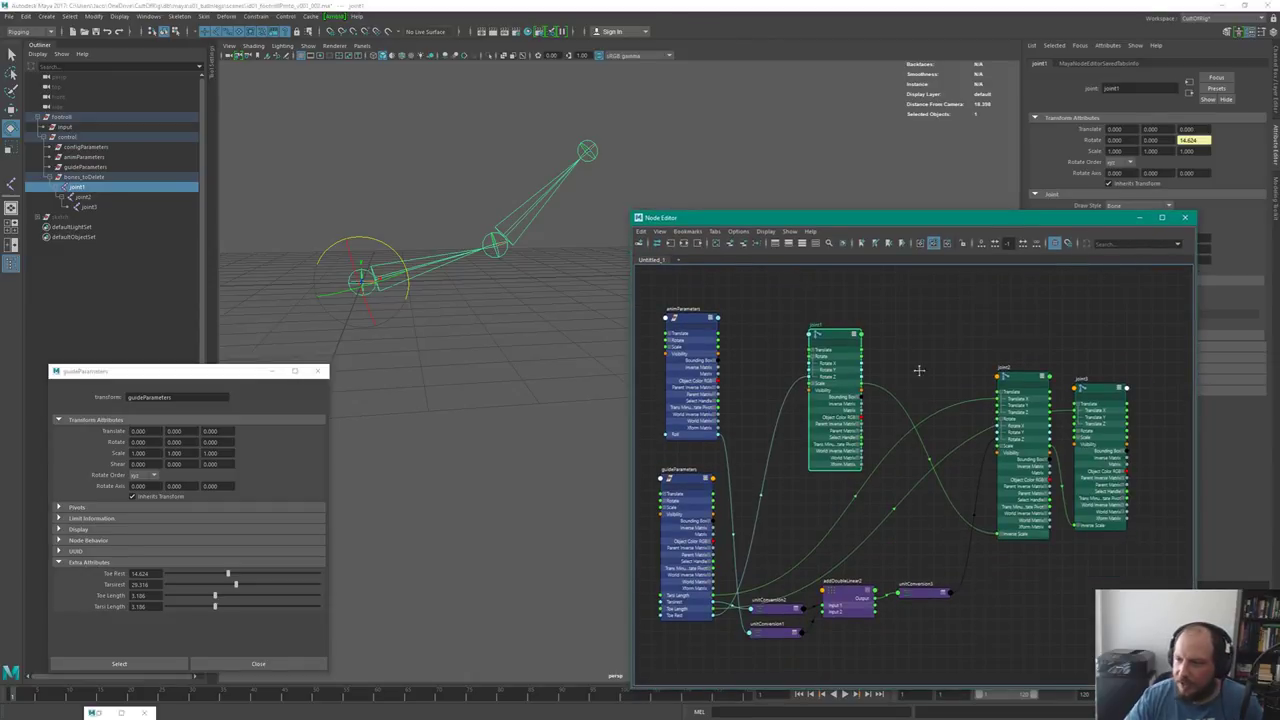
Lower joint2 and joint3 to align with unitConversion3, and raise joint3 slightly above joint2
scroll(917, 369, "up", 3)
middle_click_drag(1030, 372, 873, 372)
left_click_drag(907, 280, 895, 444)
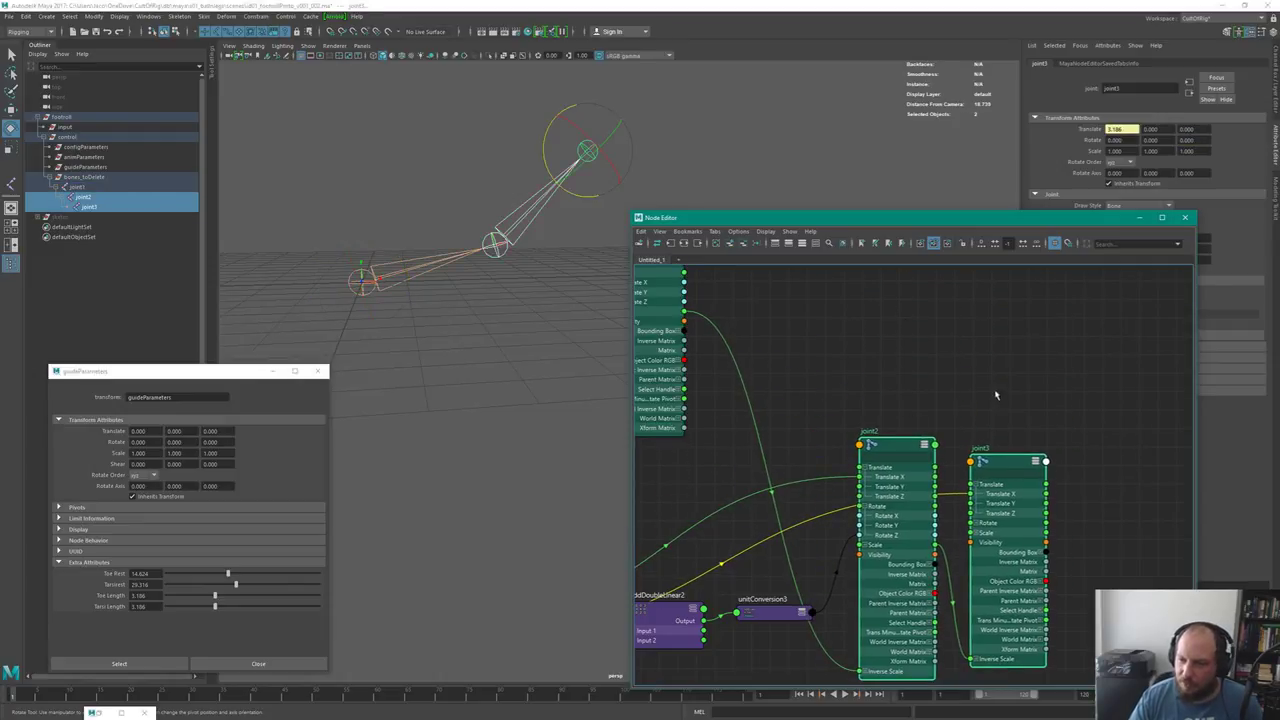
left_click(1005, 458)
left_click_drag(999, 460, 991, 377)
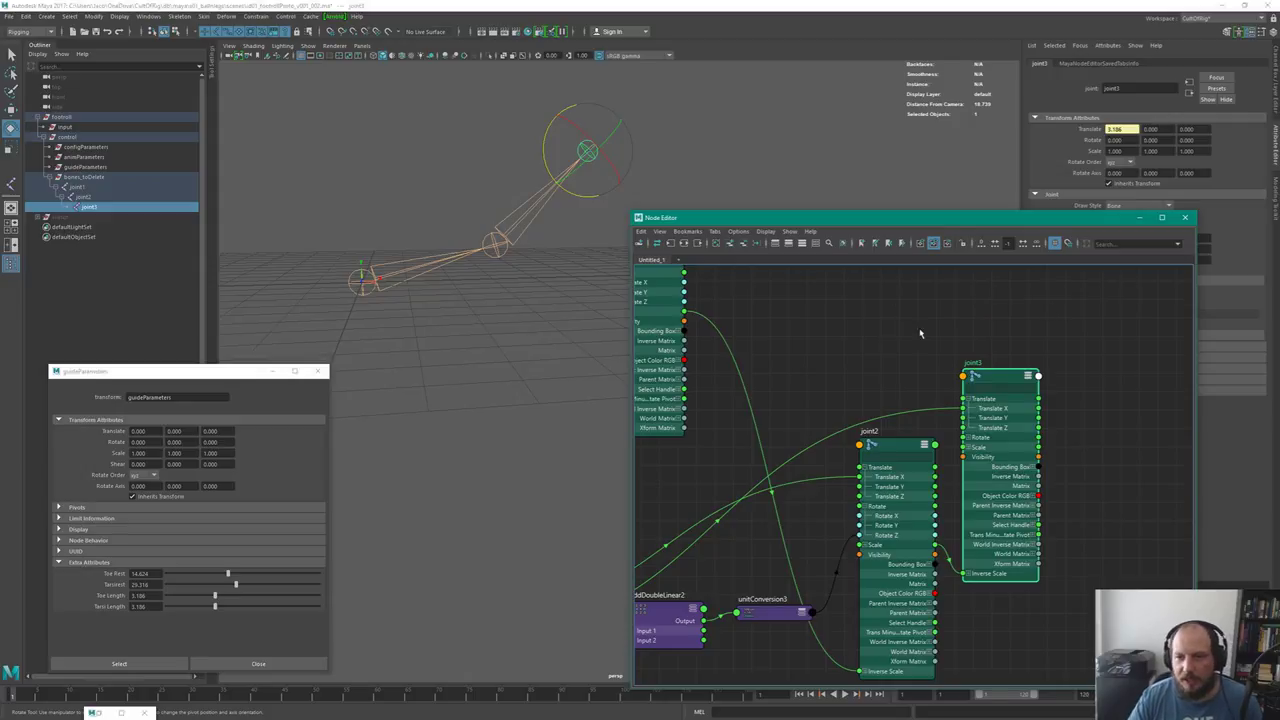
Uncover the Attribute Editor, try raising animParameters' Roll value to test the joint chain, and undo the change
left_click_drag(1015, 217, 906, 217)
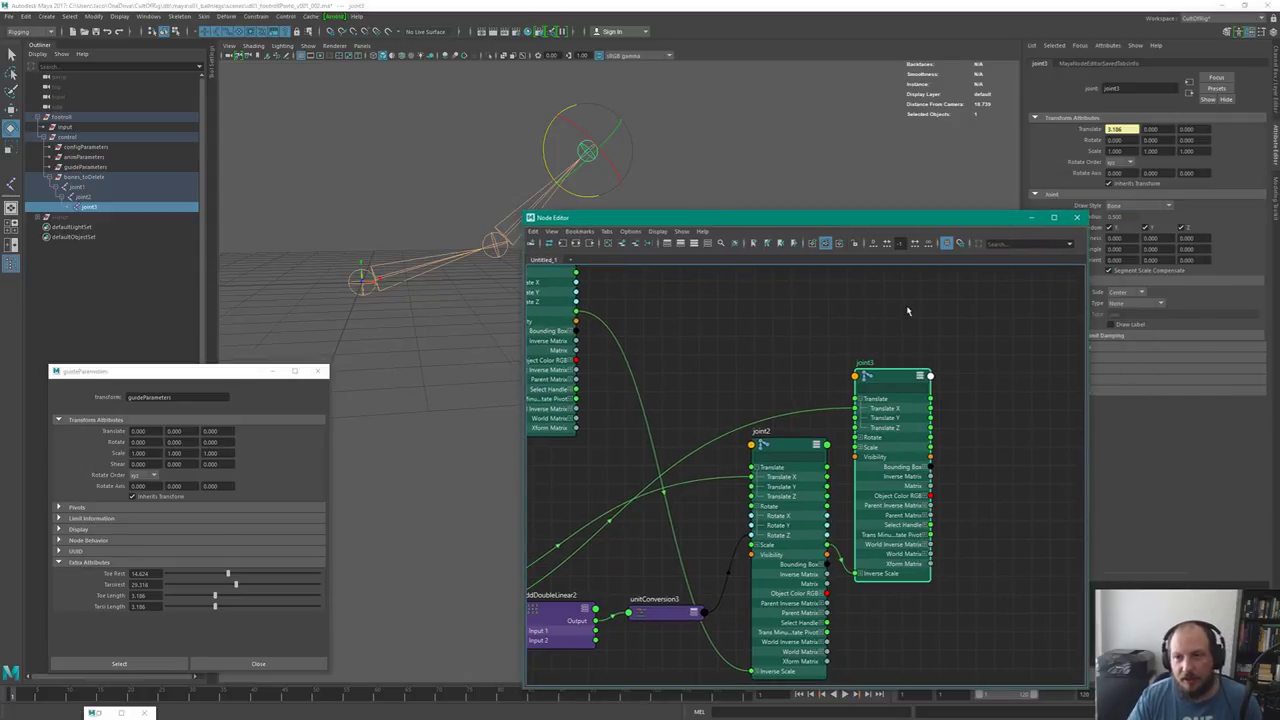
left_click_drag(615, 154, 545, 181, "alt")
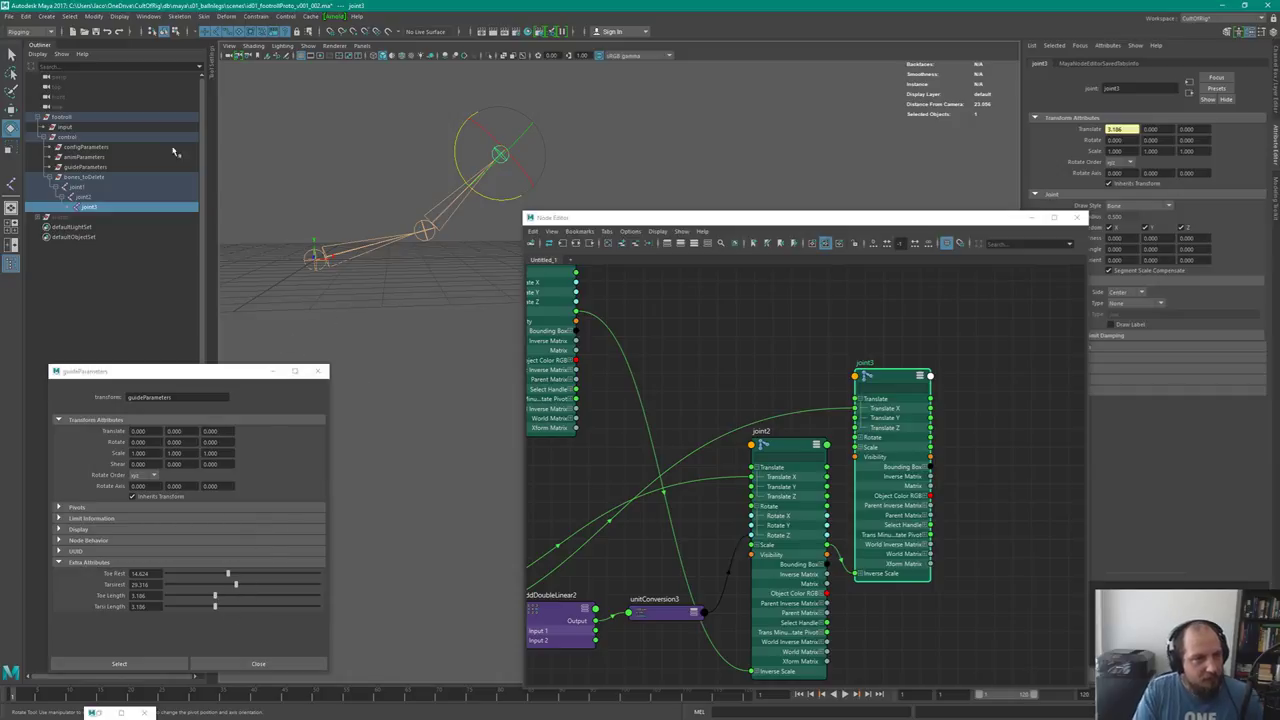
left_click(100, 157)
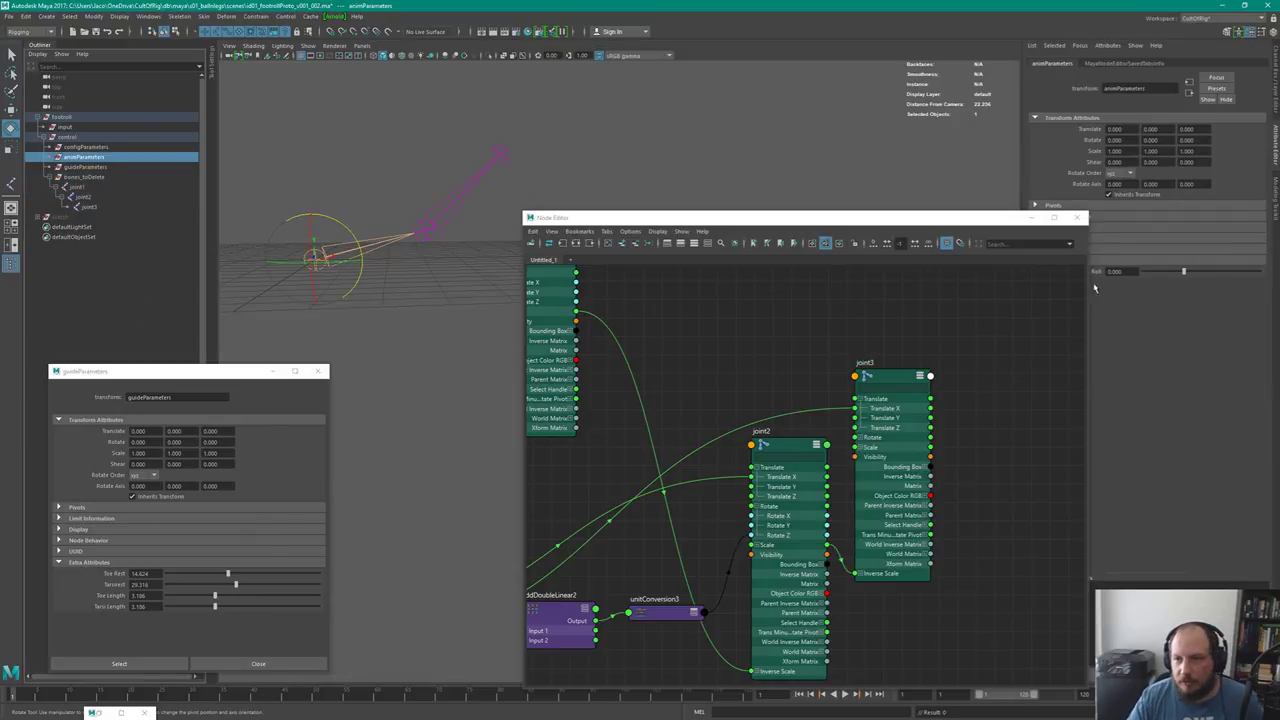
left_click_drag(1183, 273, 1229, 261)
key("ctrl+z")
key("ctrl+z")
key("ctrl+z")
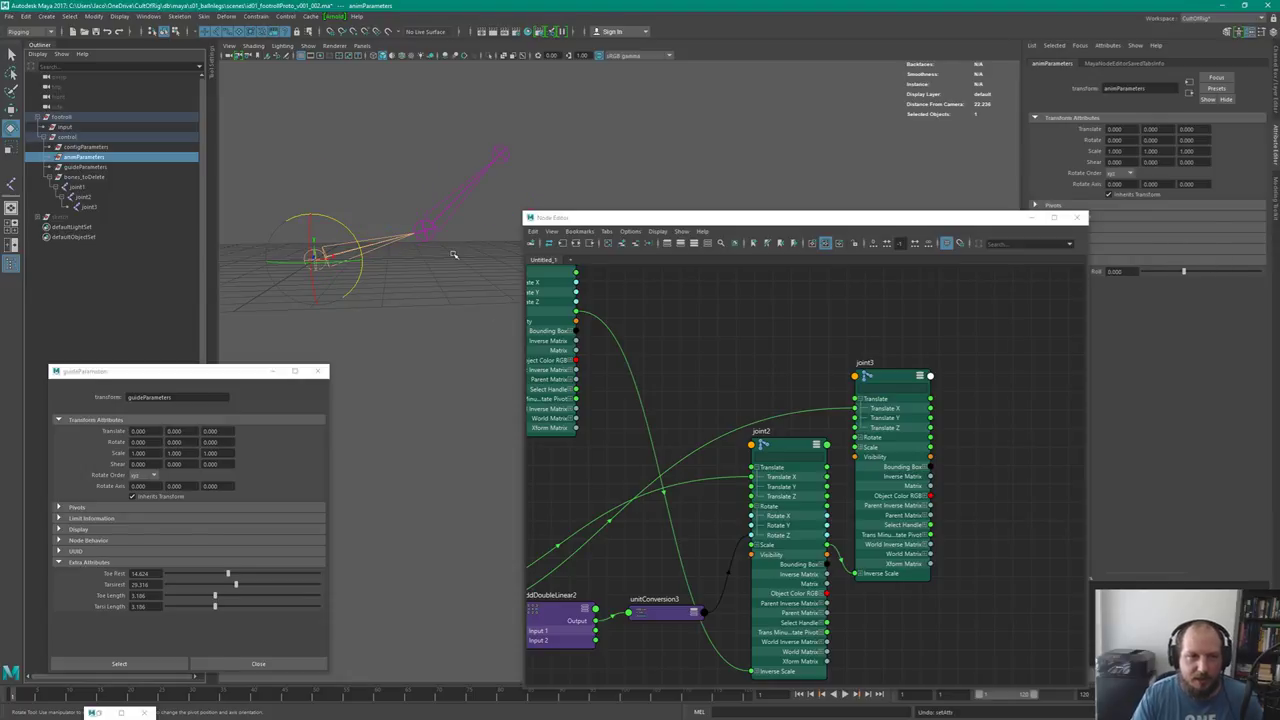